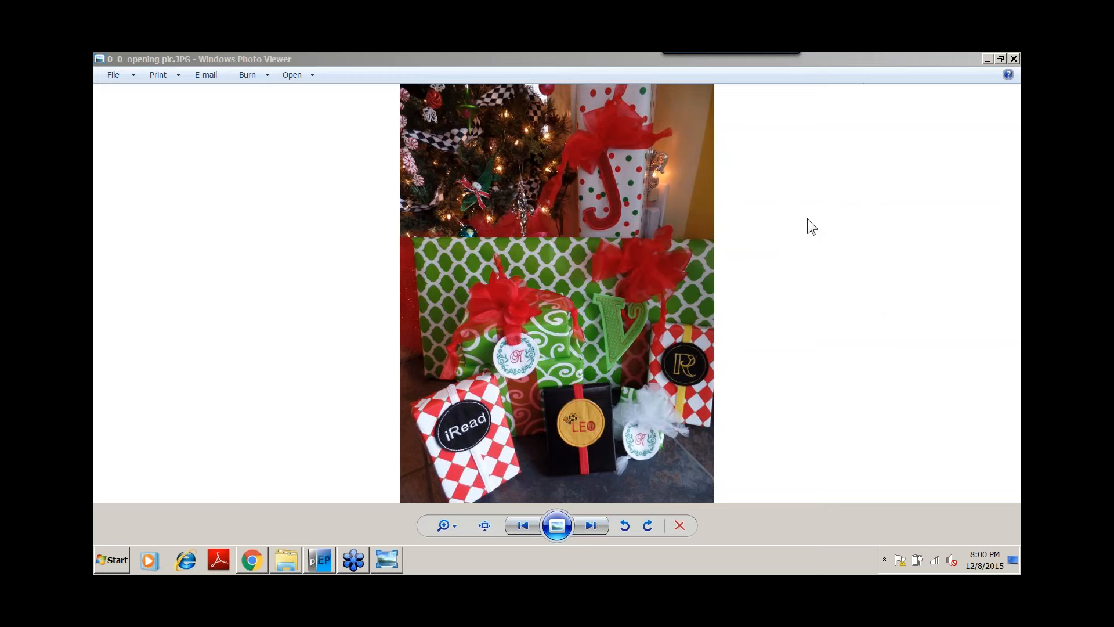
Browse to the coin pods sample photo and switch to Perfect Embroidery Pro.
{"action": "key", "text": "XF86AudioMute"}
{"action": "left_click", "coordinate": [587, 524]}
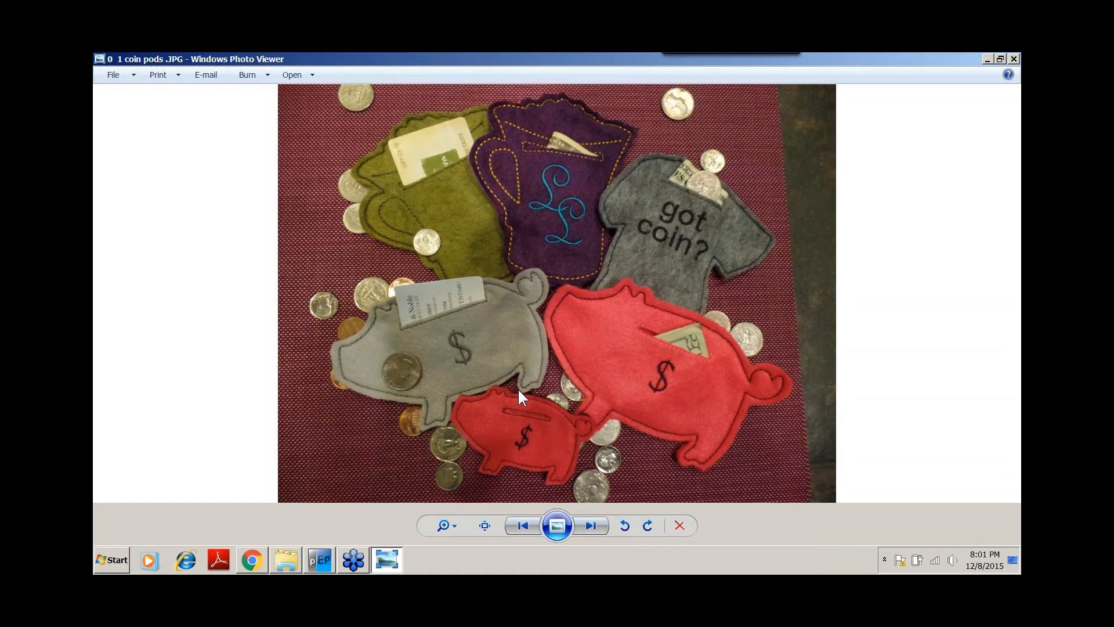
{"action": "left_click", "coordinate": [321, 562]}
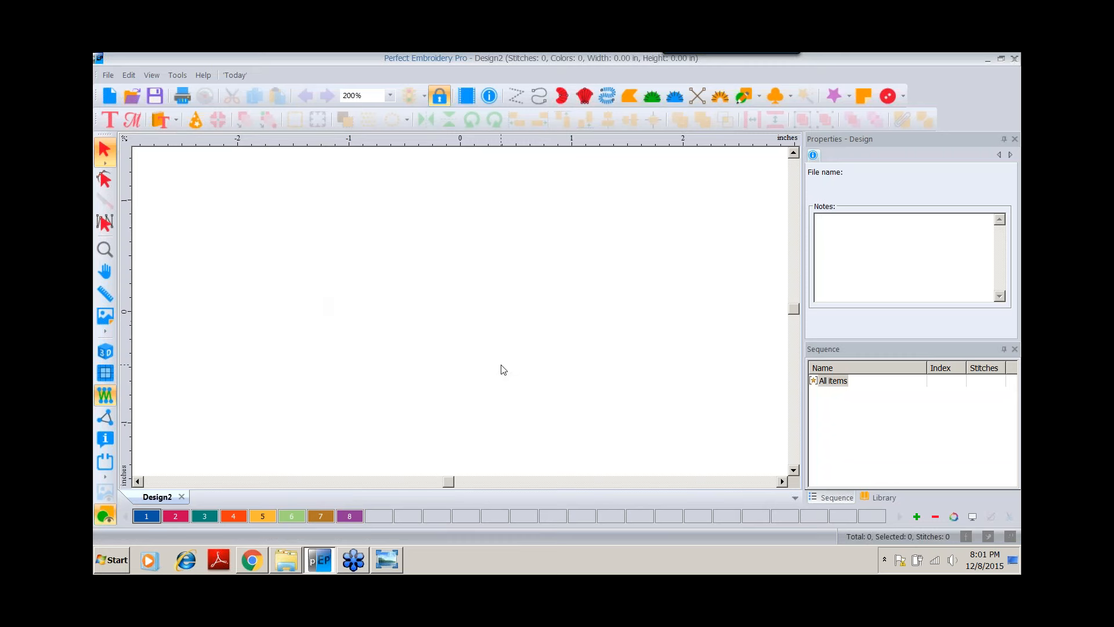
Import the piggy.wmf artwork from the Bitmaps folder into the design.
{"action": "left_click", "coordinate": [110, 75]}
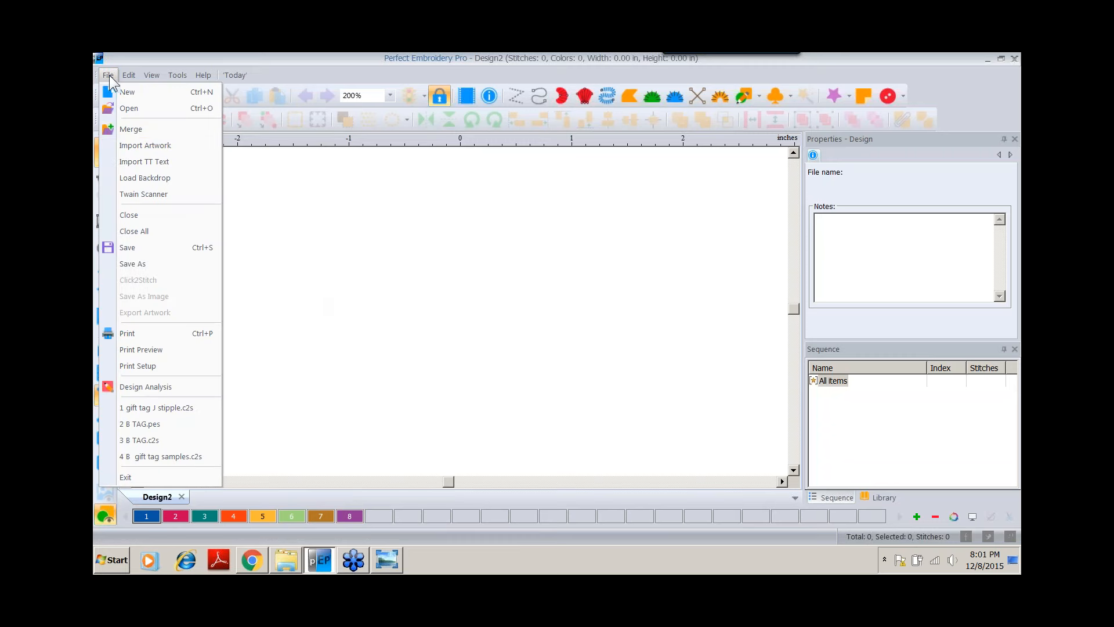
{"action": "left_click", "coordinate": [125, 145]}
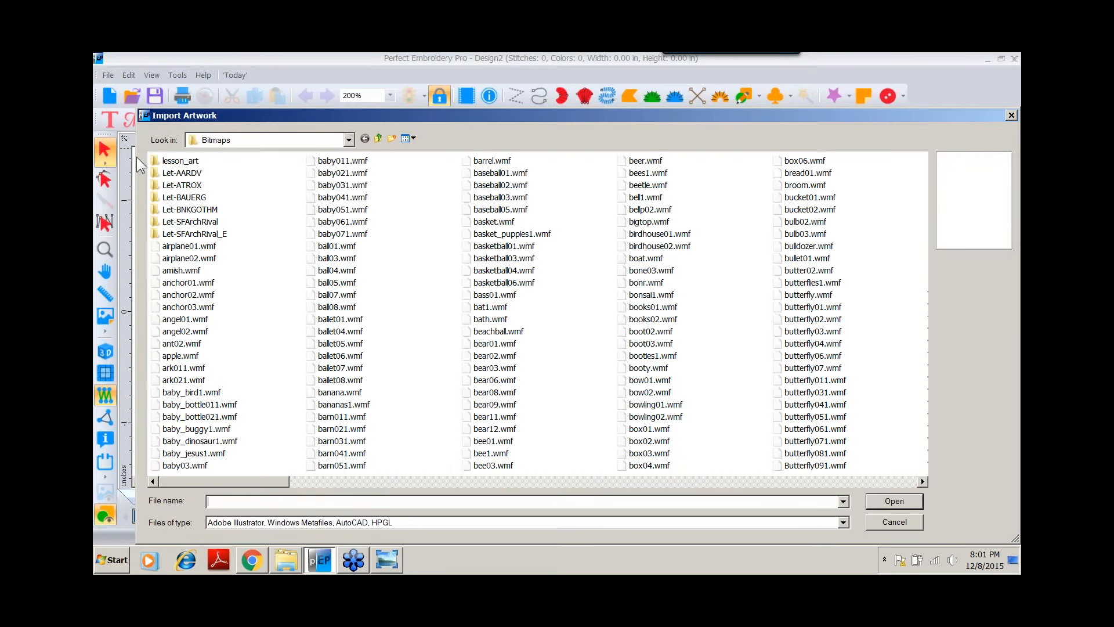
{"action": "left_click", "coordinate": [349, 140]}
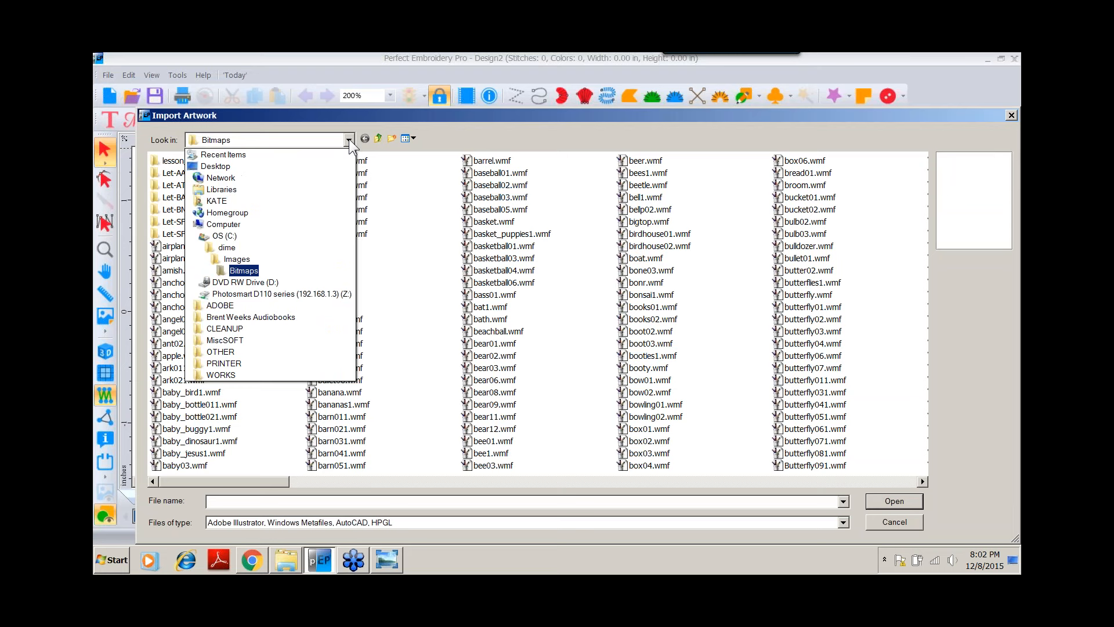
{"action": "left_click", "coordinate": [244, 270]}
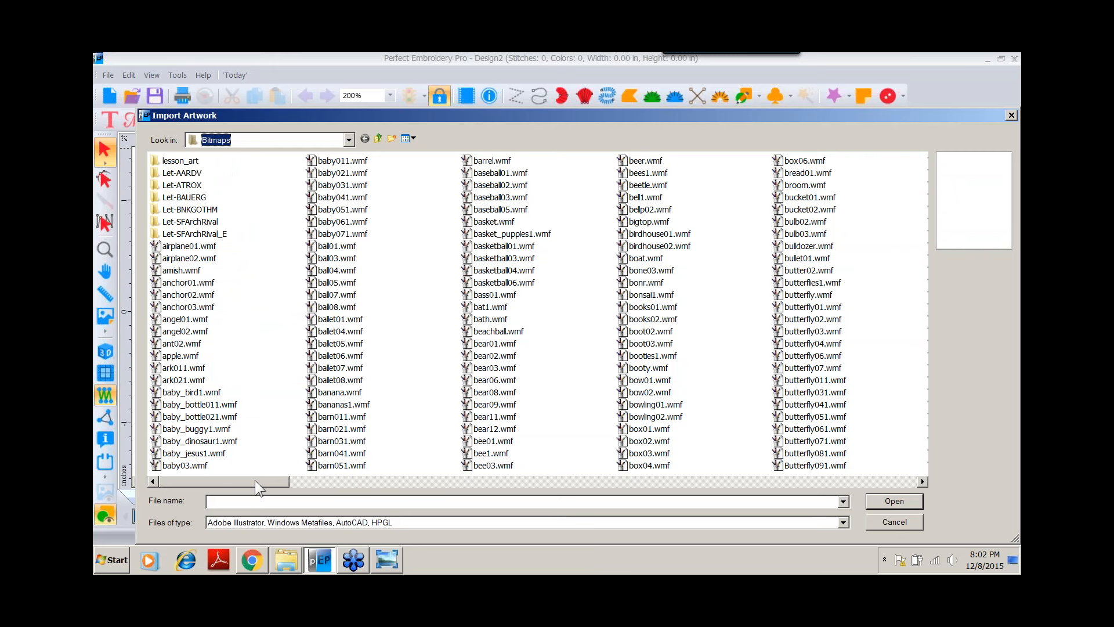
{"action": "left_click_drag", "start_coordinate": [255, 481], "coordinate": [662, 485]}
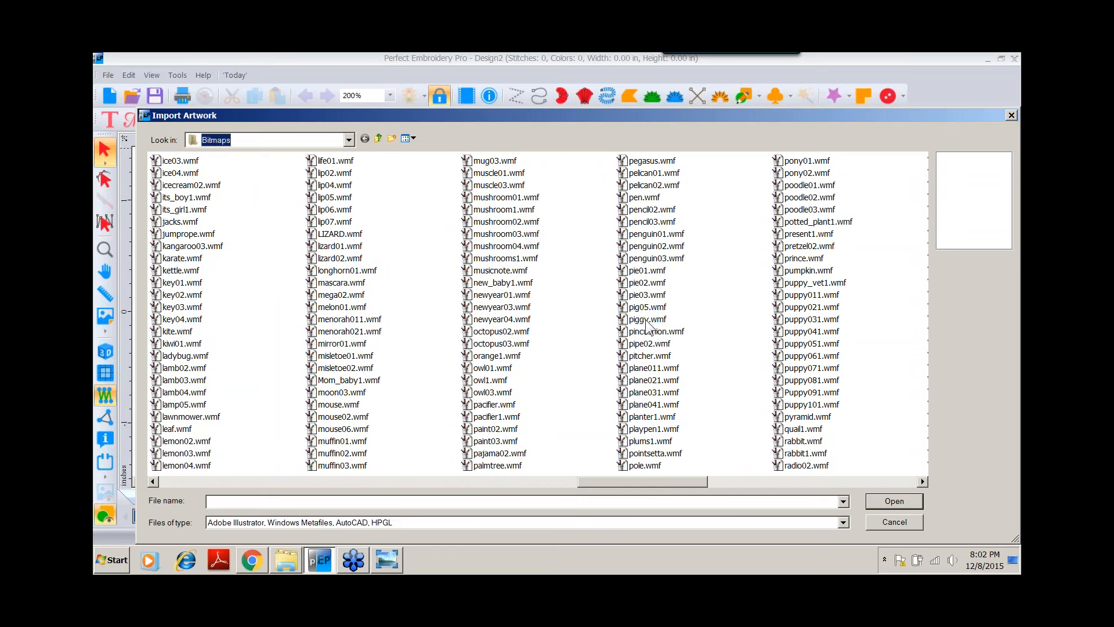
{"action": "left_click", "coordinate": [646, 320]}
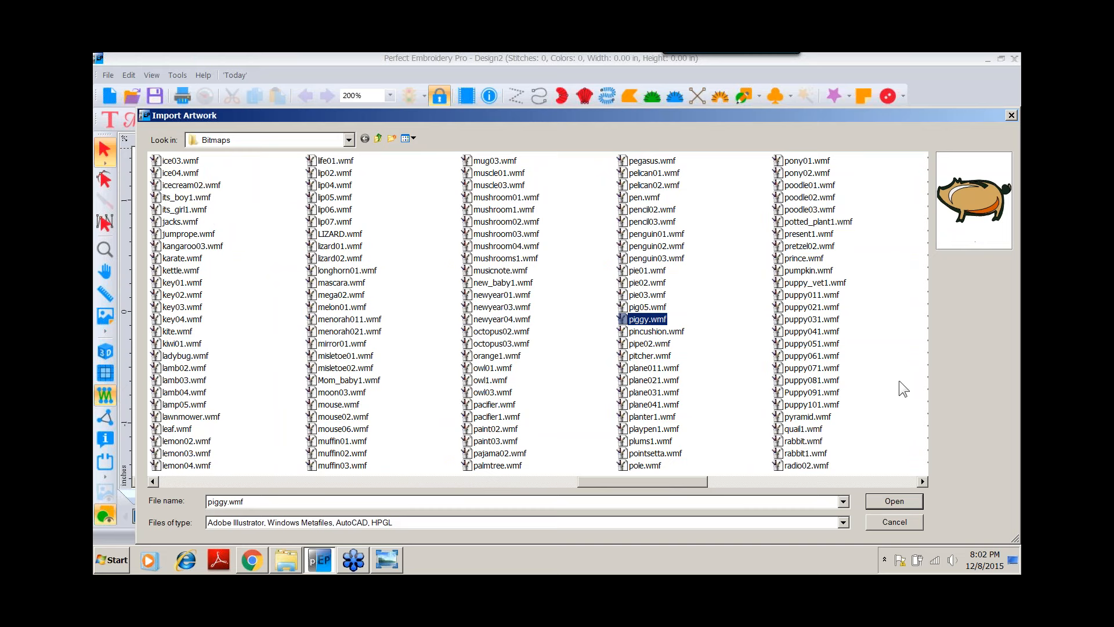
{"action": "left_click", "coordinate": [875, 500]}
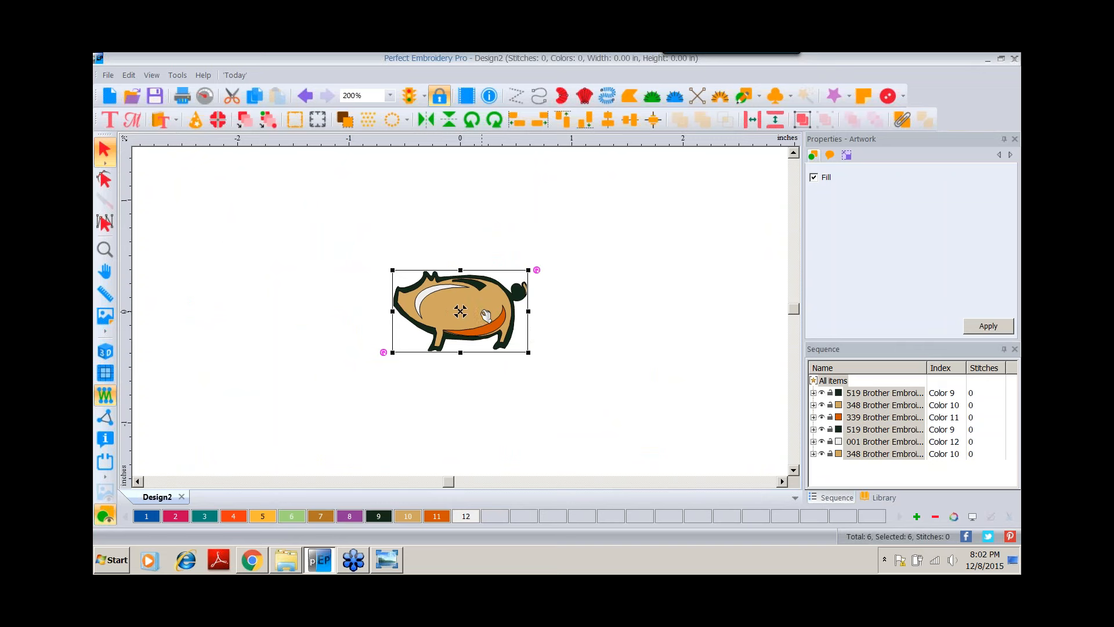
Resize the pig artwork to 5.5 inches wide, keeping the aspect ratio.
{"action": "left_click", "coordinate": [847, 155]}
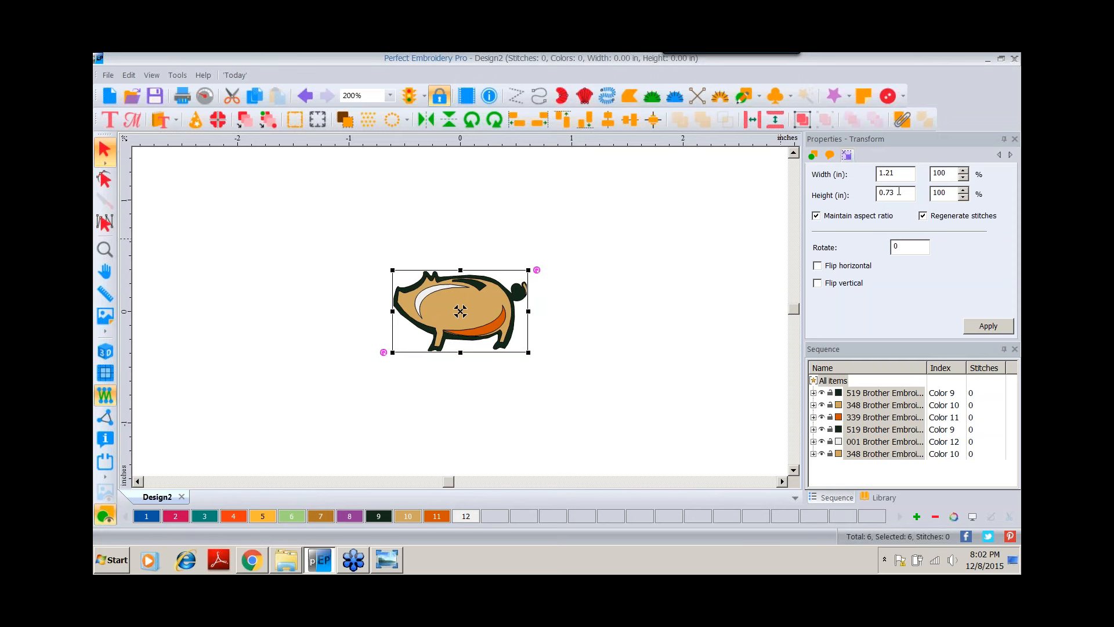
{"action": "left_click", "coordinate": [823, 169]}
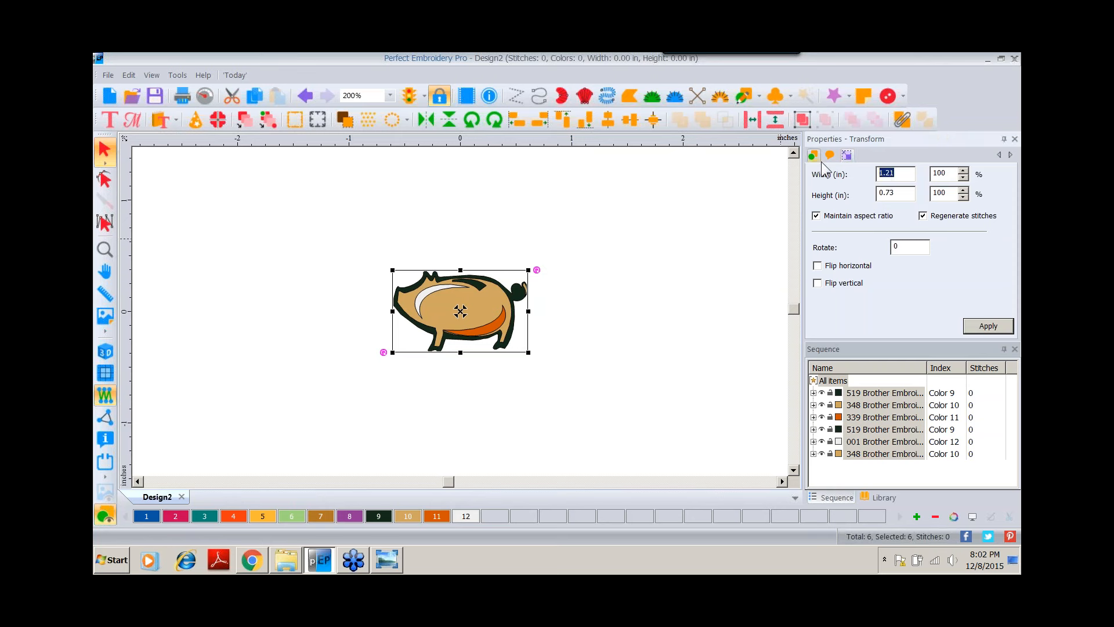
{"action": "type", "text": "5.5"}
{"action": "left_click", "coordinate": [968, 323]}
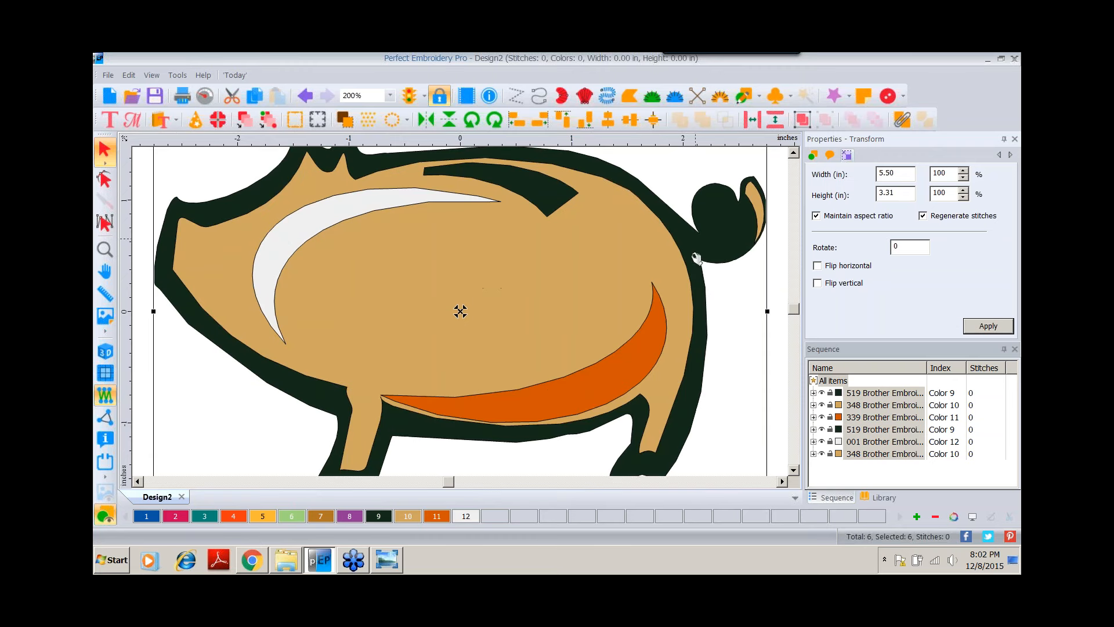
Delete every artwork piece except the first black silhouette layer of the pig.
{"action": "left_click", "coordinate": [106, 251]}
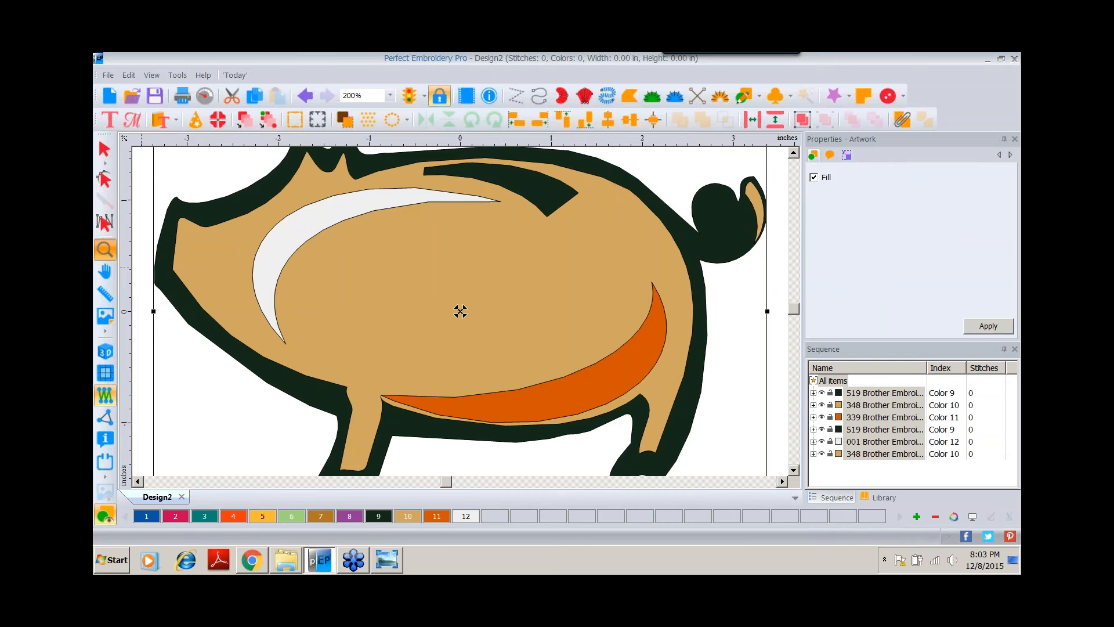
{"action": "right_click", "coordinate": [703, 241]}
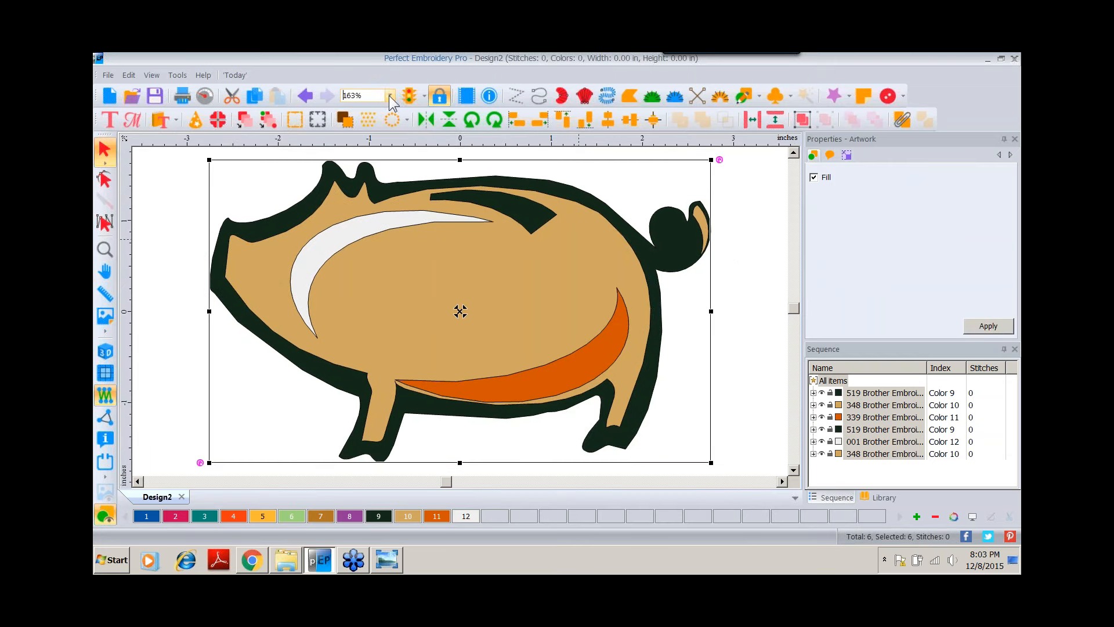
{"action": "left_click", "coordinate": [389, 96]}
{"action": "left_click", "coordinate": [370, 199]}
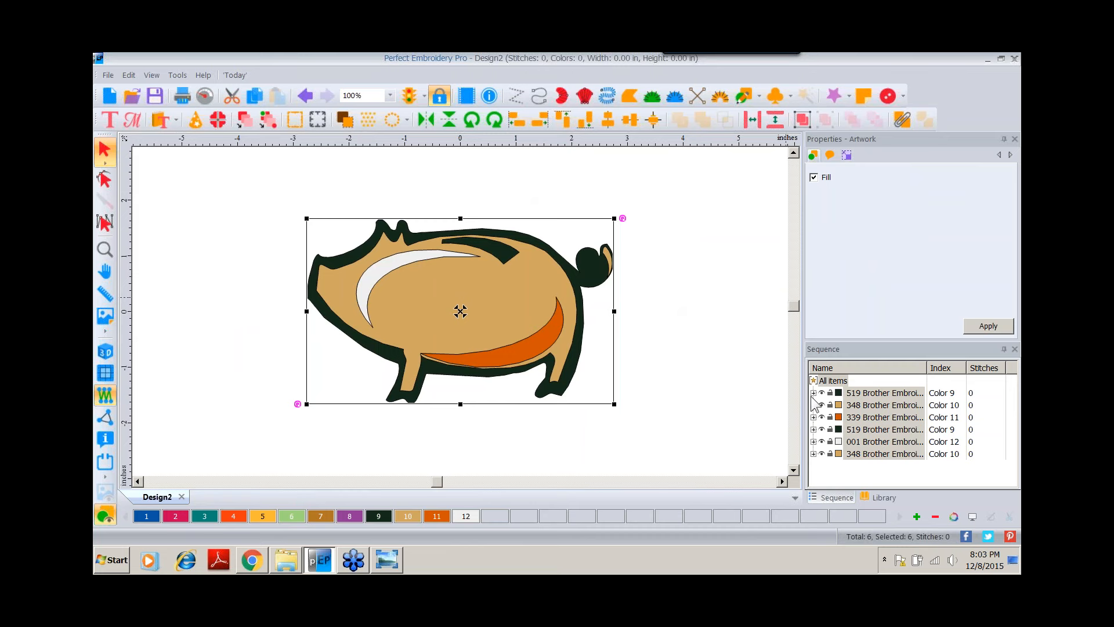
{"action": "left_click", "coordinate": [861, 409]}
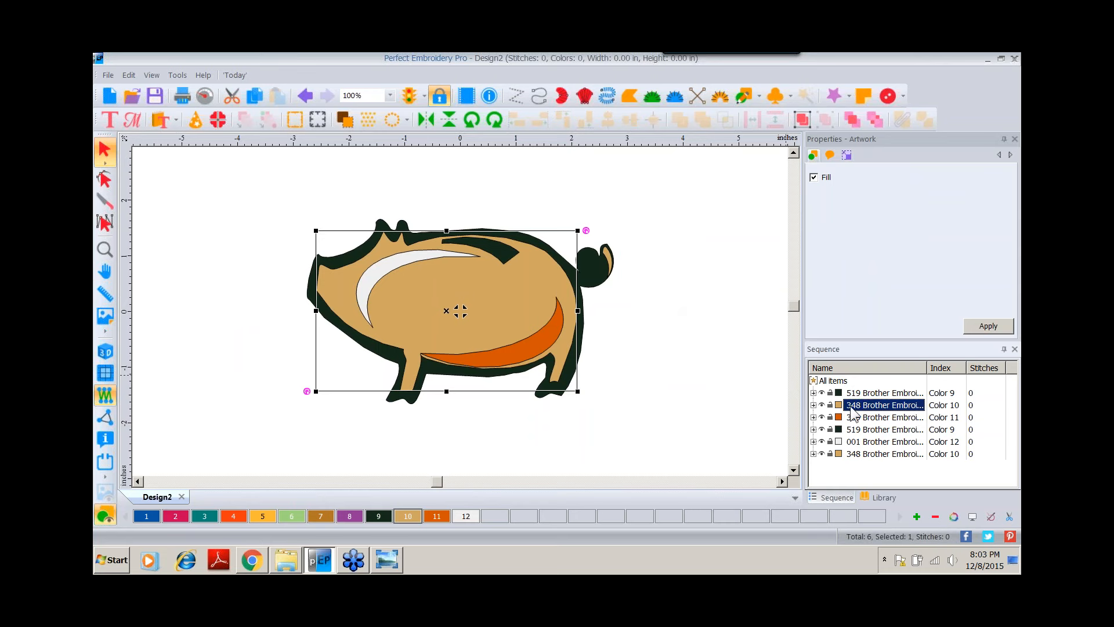
{"action": "left_click", "coordinate": [874, 455], "text": "shift"}
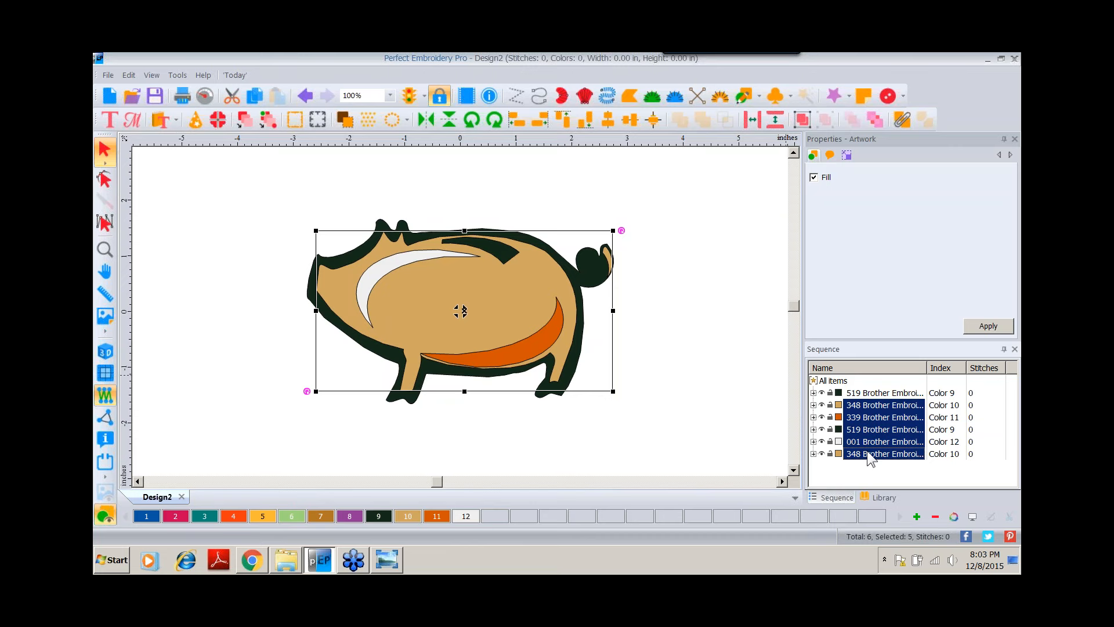
{"action": "key", "text": "Delete"}
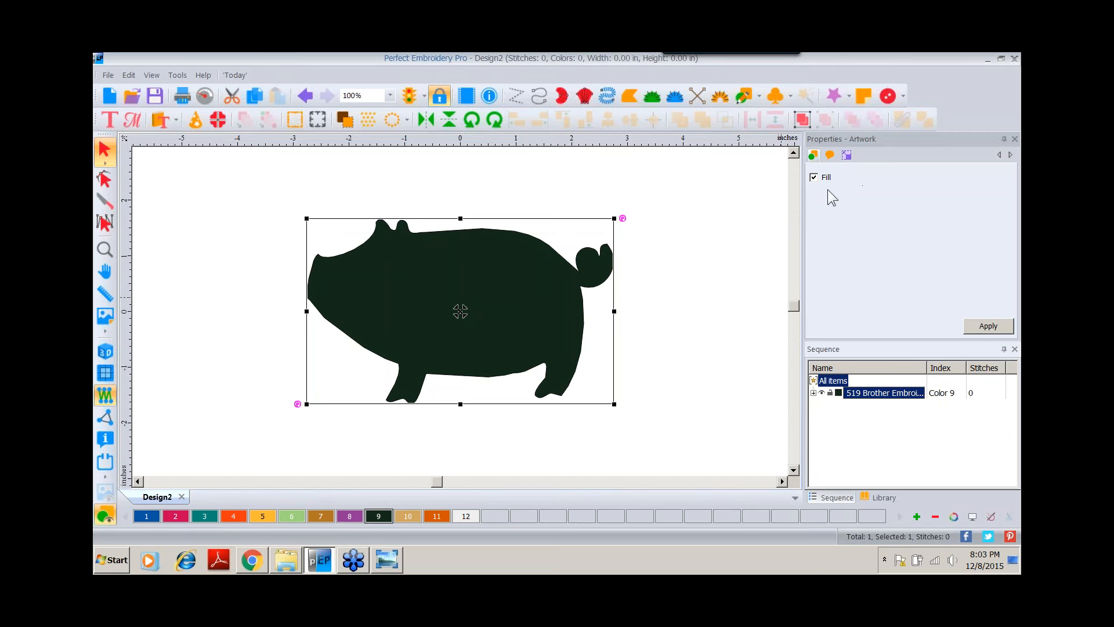
Turn off the fill on the pig silhouette and apply it.
{"action": "left_click", "coordinate": [814, 178]}
{"action": "left_click", "coordinate": [814, 179]}
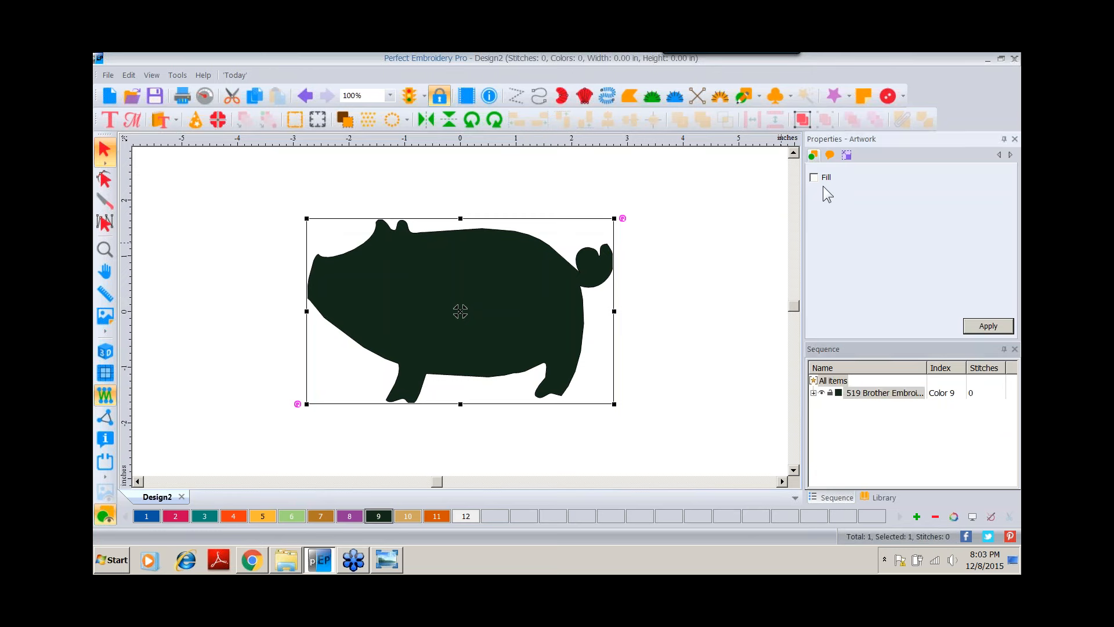
{"action": "left_click", "coordinate": [986, 326]}
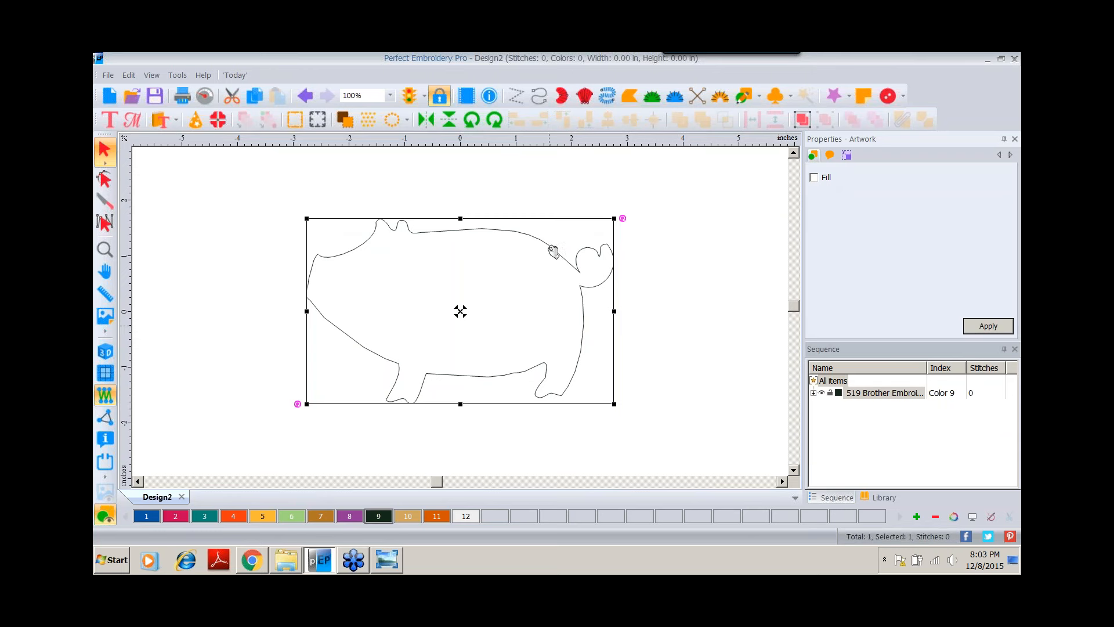
Convert the pig outline to a Run stitch.
{"action": "right_click", "coordinate": [549, 249]}
{"action": "mouse_move", "coordinate": [573, 351]}
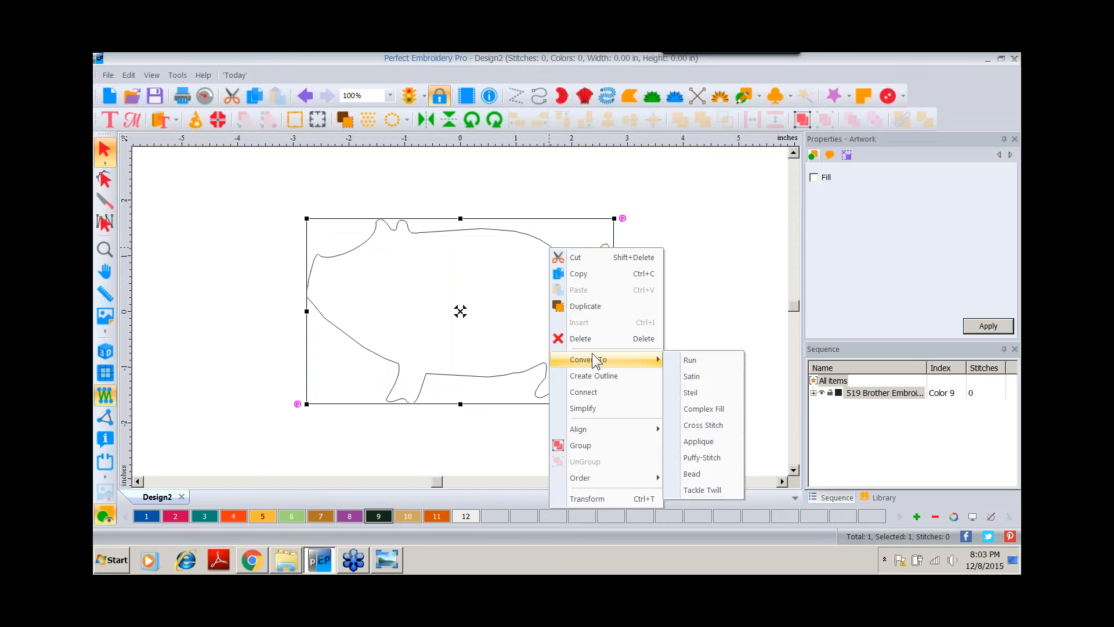
{"action": "left_click", "coordinate": [678, 353]}
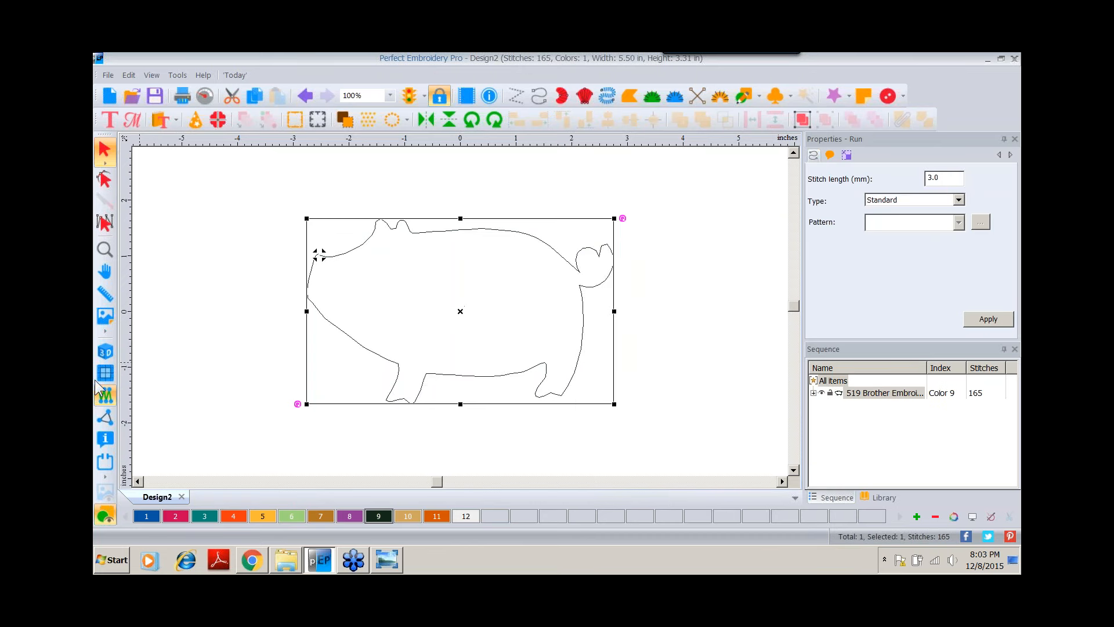
Draw a thin rectangle about 2.4 inches wide across the pig's back for the coin slot.
{"action": "left_click", "coordinate": [105, 353]}
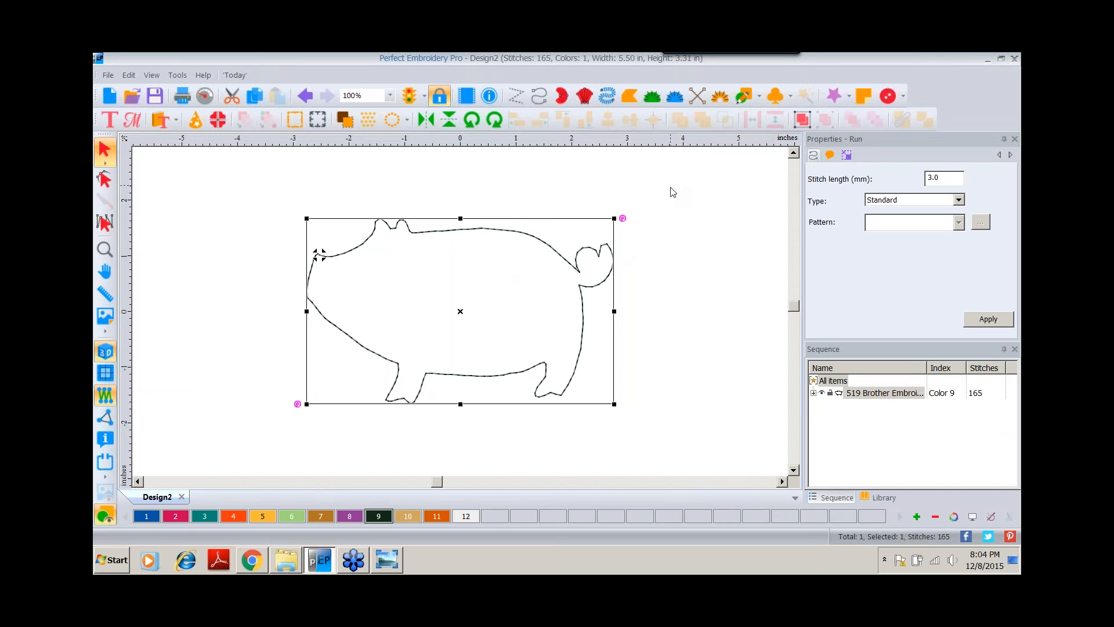
{"action": "left_click", "coordinate": [758, 95]}
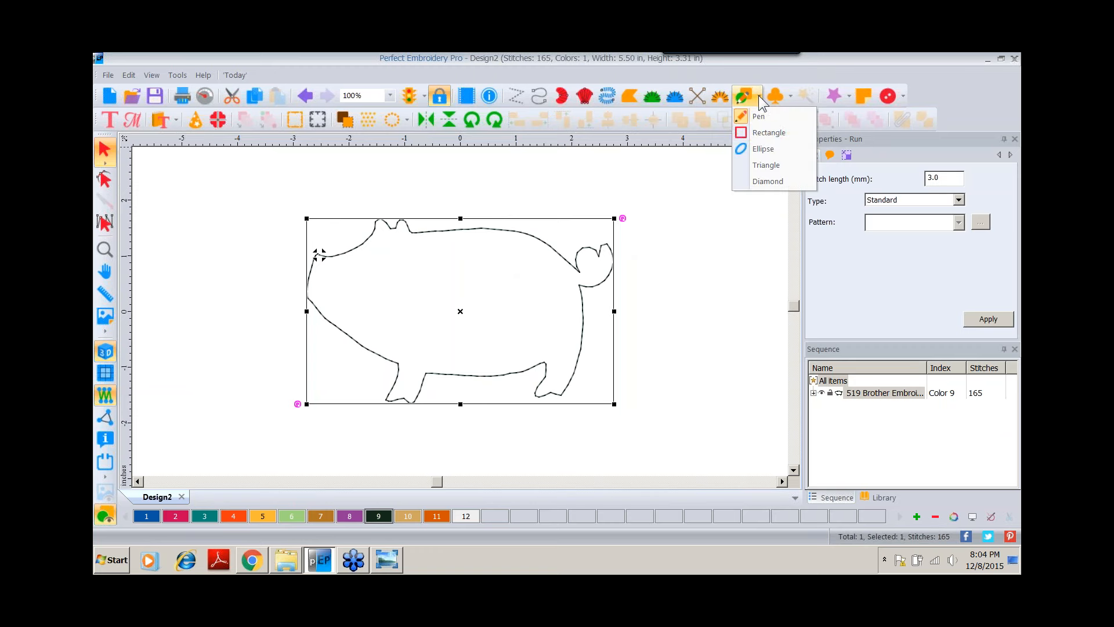
{"action": "left_click", "coordinate": [763, 131]}
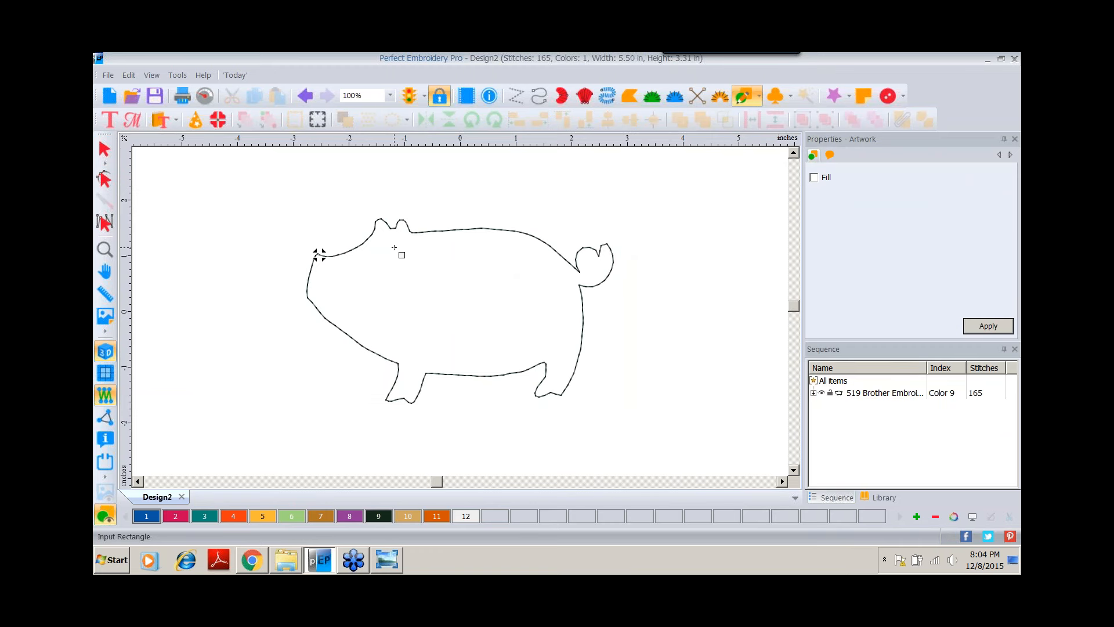
{"action": "left_click_drag", "start_coordinate": [394, 248], "coordinate": [530, 260]}
{"action": "left_click", "coordinate": [105, 149]}
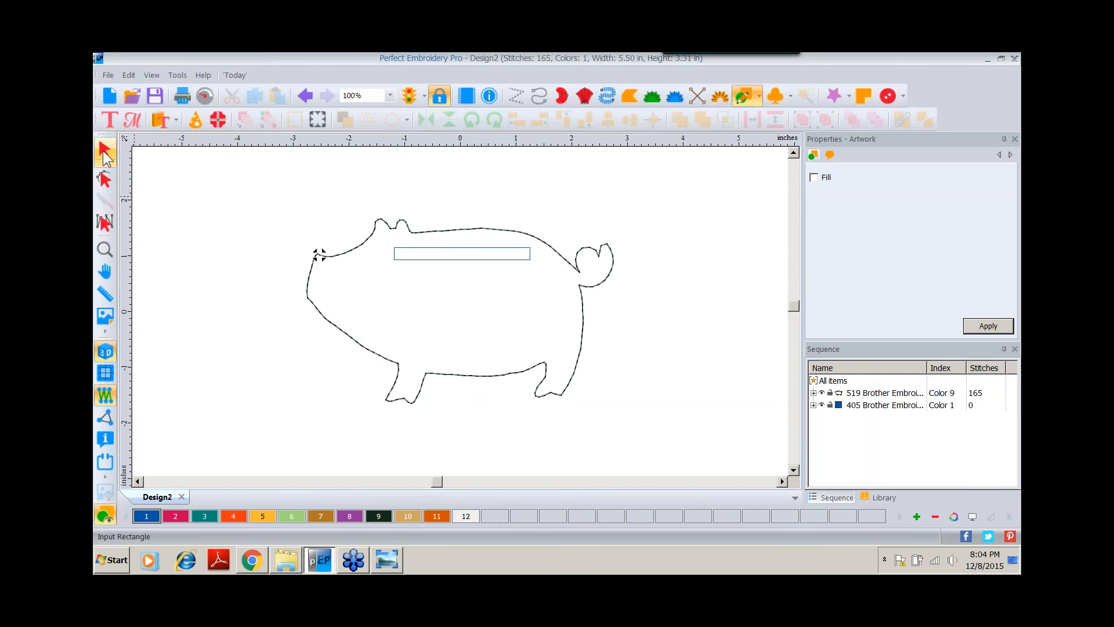
Assign color 2 to the slot rectangle and convert it to a Run stitch.
{"action": "left_click", "coordinate": [175, 516]}
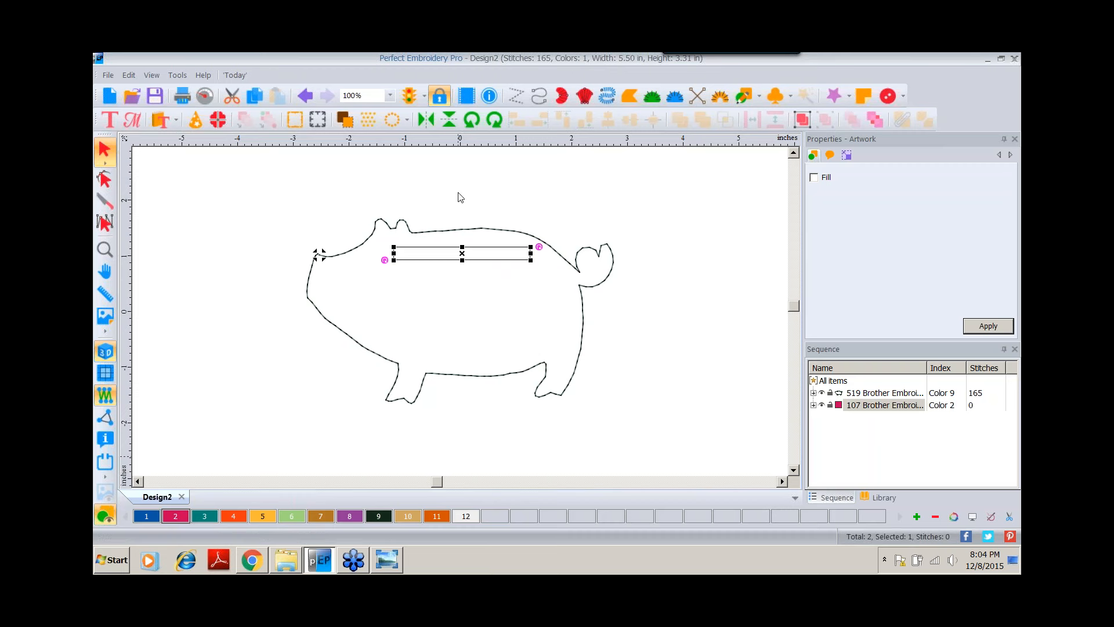
{"action": "right_click", "coordinate": [492, 251]}
{"action": "key", "text": "Escape"}
{"action": "right_click", "coordinate": [508, 250]}
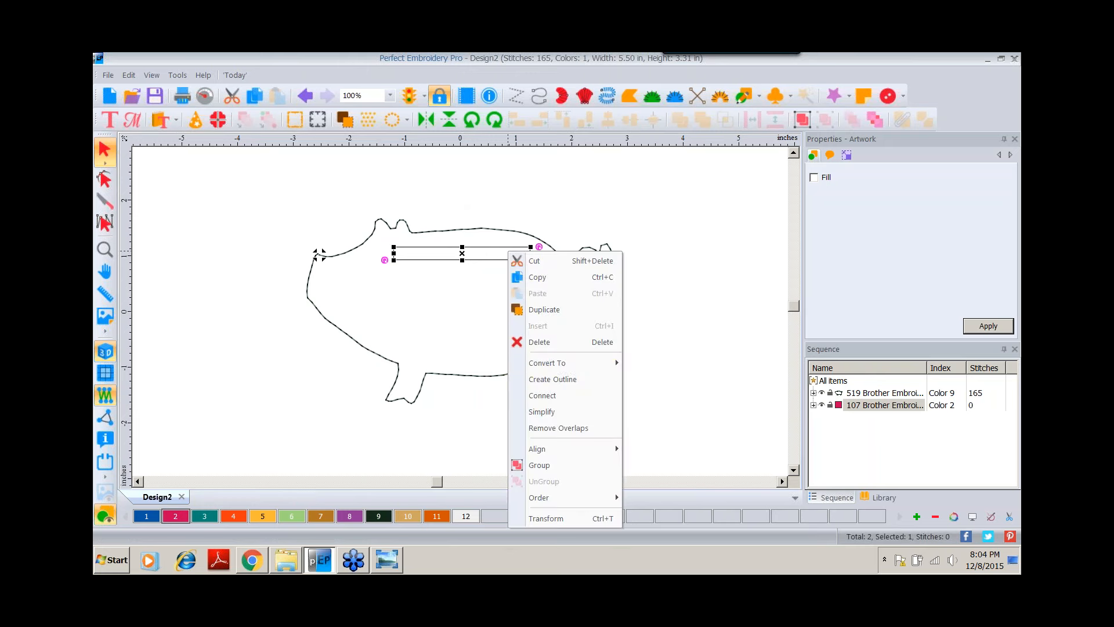
{"action": "mouse_move", "coordinate": [559, 361]}
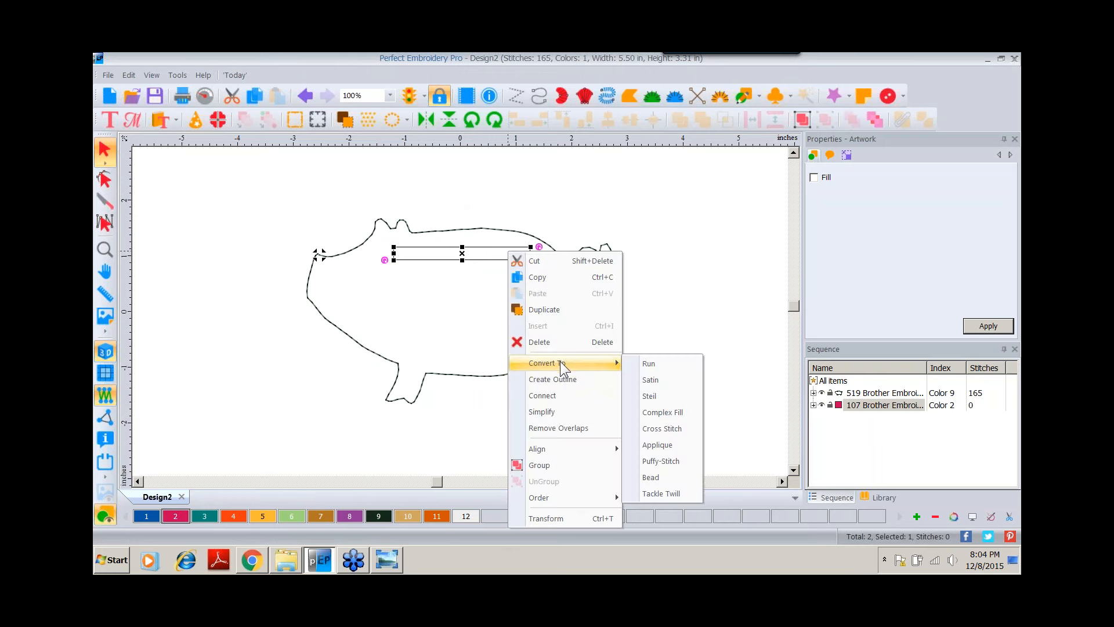
{"action": "left_click", "coordinate": [648, 363]}
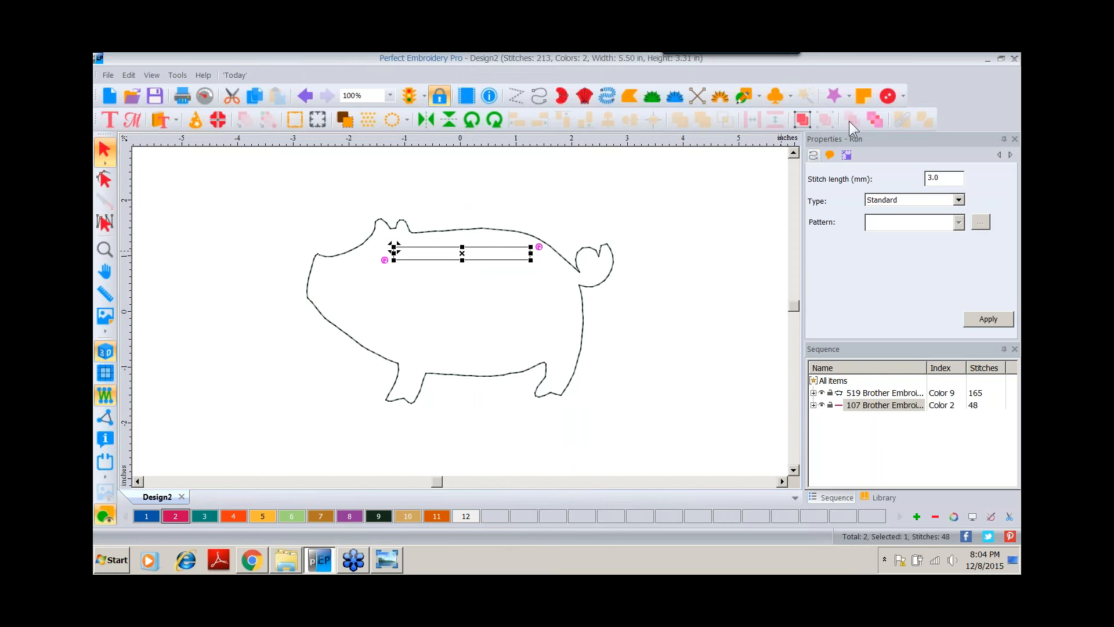
Set the slot rectangle's width to 2.25 inches with aspect ratio kept and apply.
{"action": "left_click", "coordinate": [847, 156]}
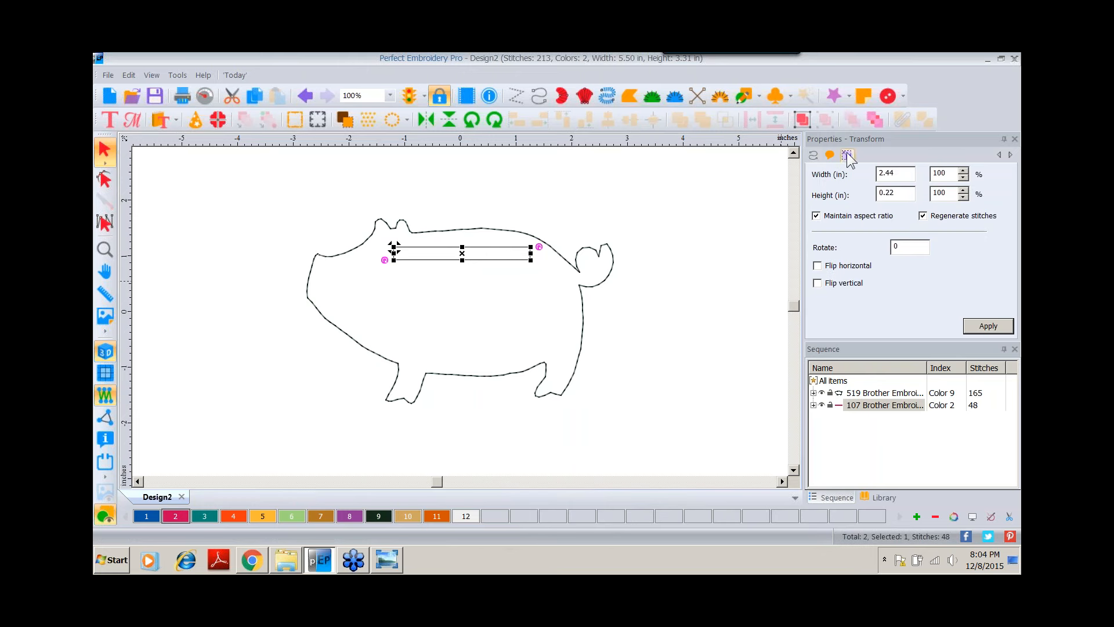
{"action": "double_click", "coordinate": [906, 171]}
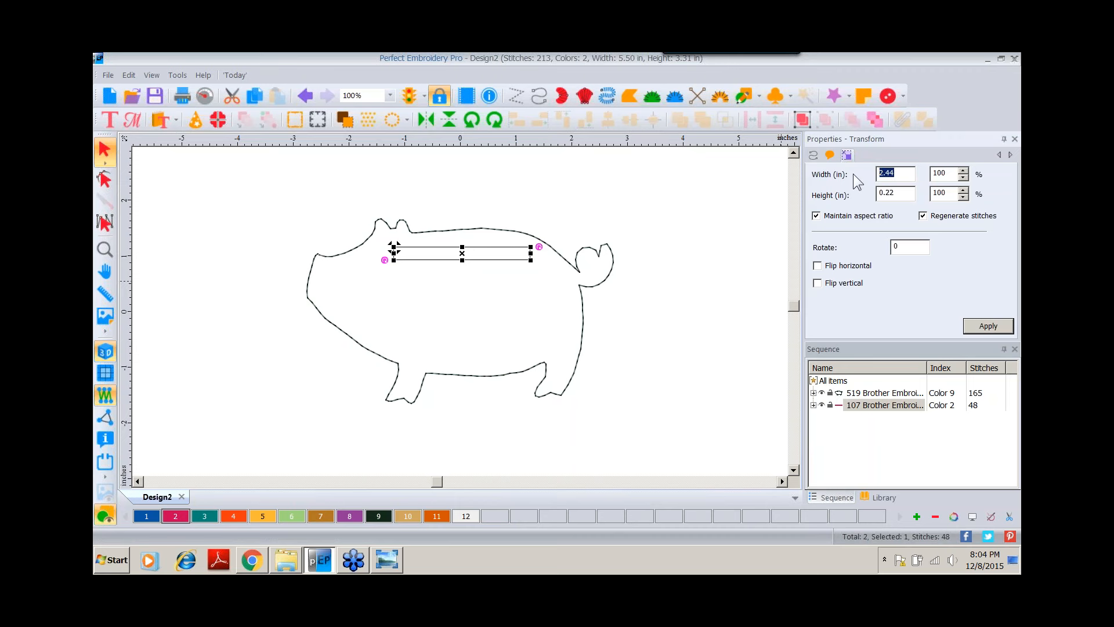
{"action": "type", "text": "2.25"}
{"action": "left_click", "coordinate": [988, 325]}
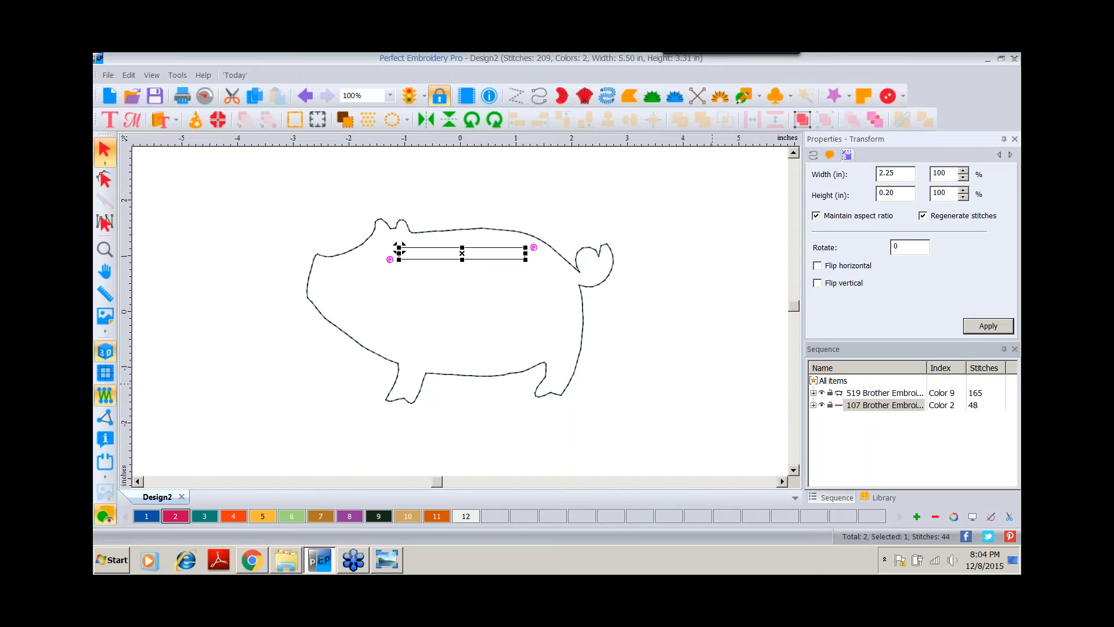
Change the slot rectangle's run type to Bean and apply it.
{"action": "left_click", "coordinate": [813, 155]}
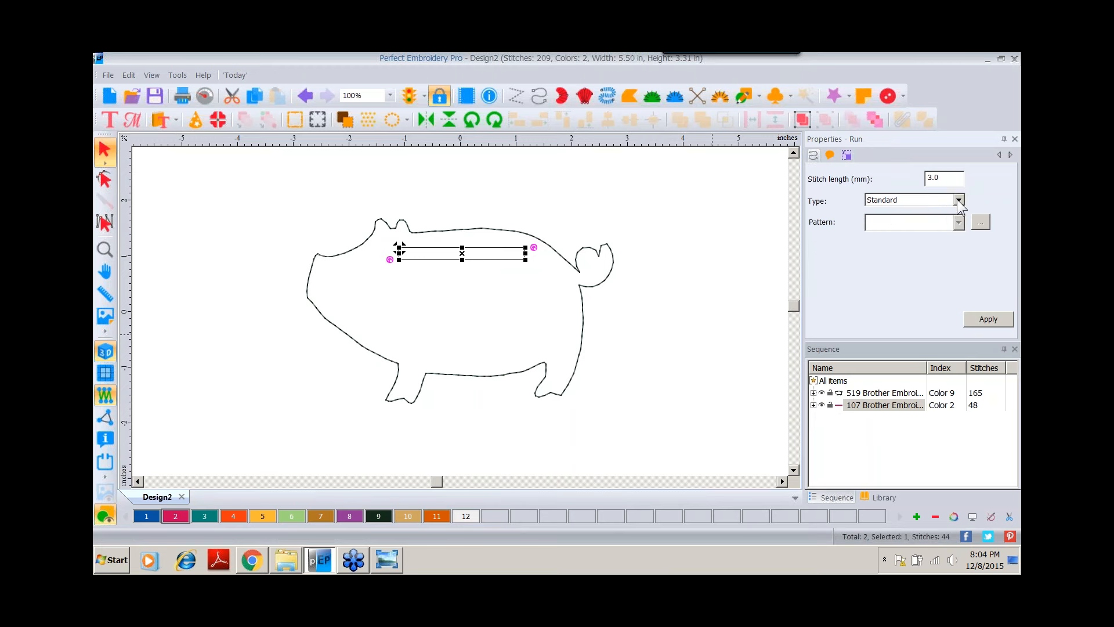
{"action": "left_click", "coordinate": [928, 200]}
{"action": "left_click", "coordinate": [883, 230]}
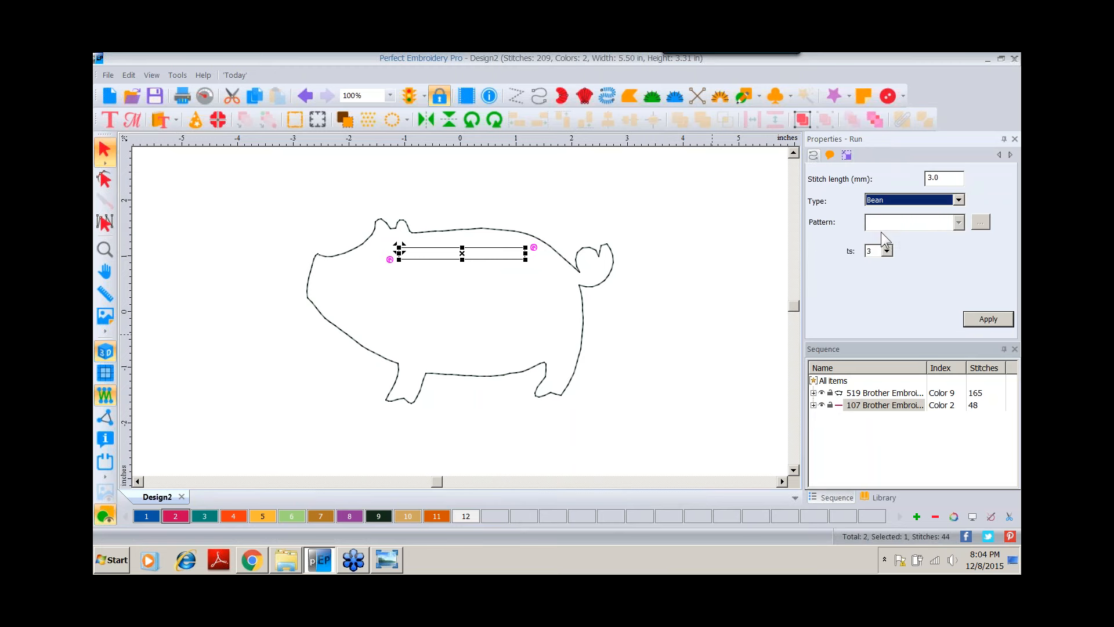
{"action": "left_click", "coordinate": [976, 321]}
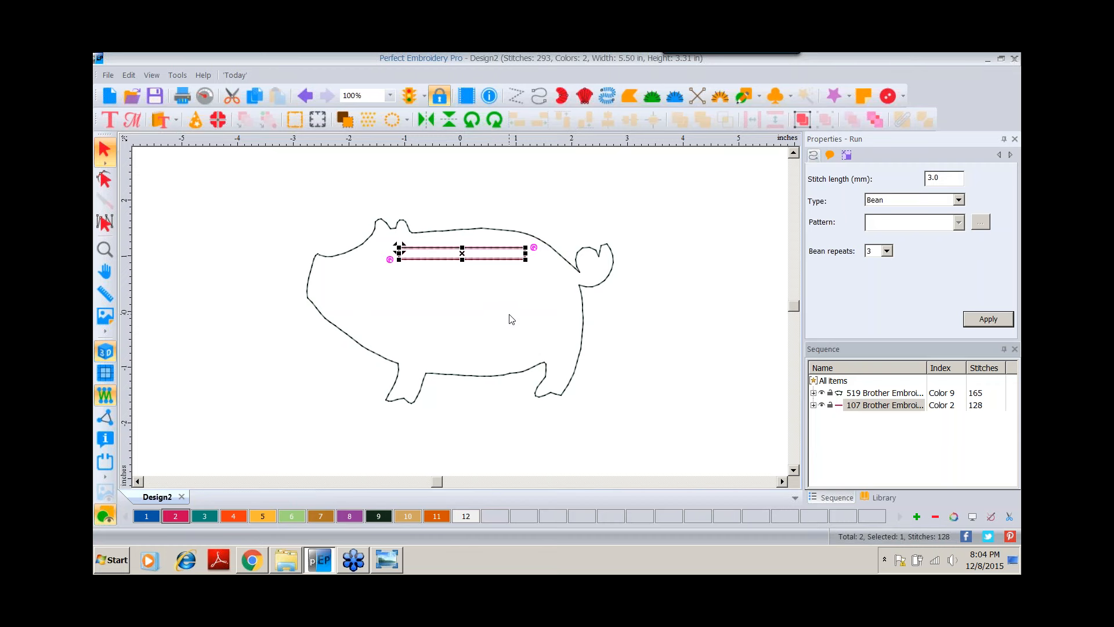
Add a text object reading "$" in the middle of the pig.
{"action": "left_click", "coordinate": [111, 120]}
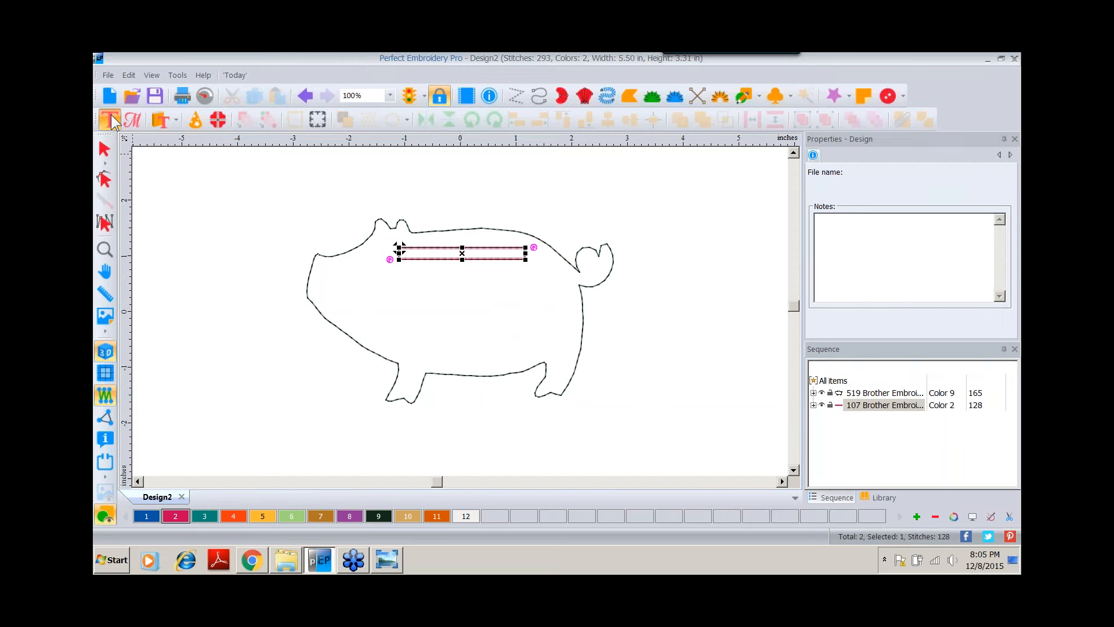
{"action": "left_click", "coordinate": [465, 336]}
{"action": "type", "text": "A"}
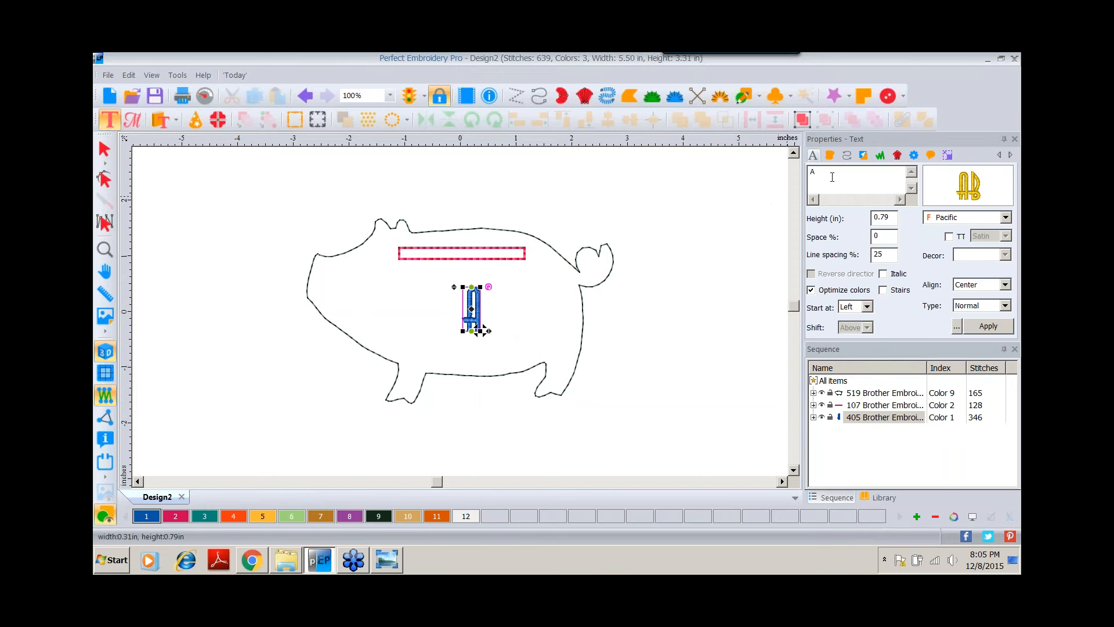
{"action": "left_click_drag", "start_coordinate": [832, 177], "coordinate": [776, 178]}
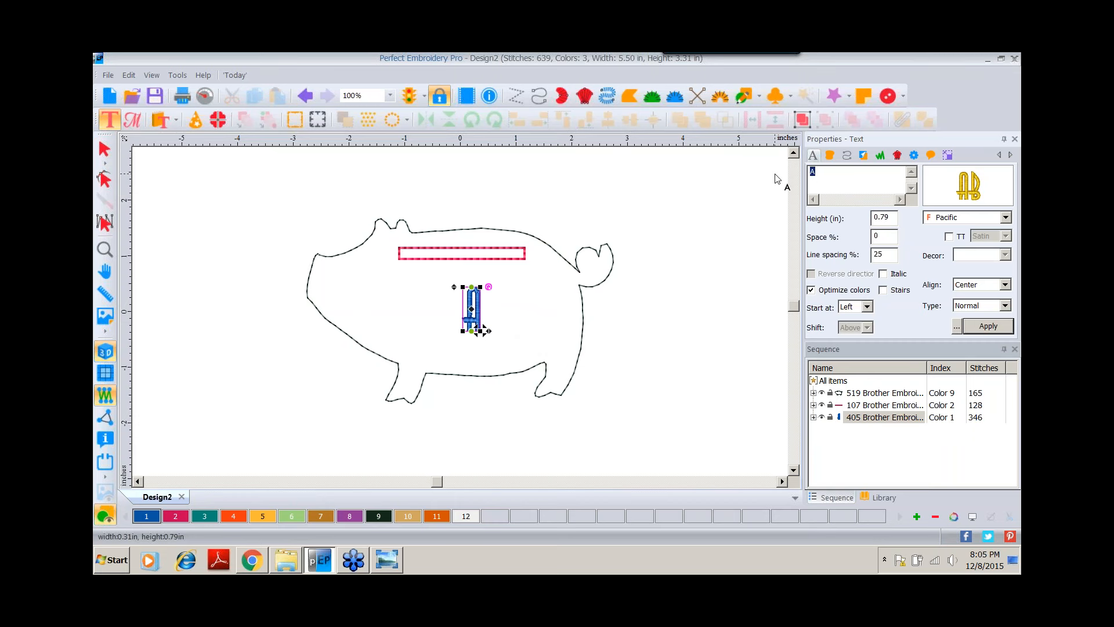
{"action": "type", "text": "$"}
Change the dollar sign's font to Times.
{"action": "left_click", "coordinate": [952, 187]}
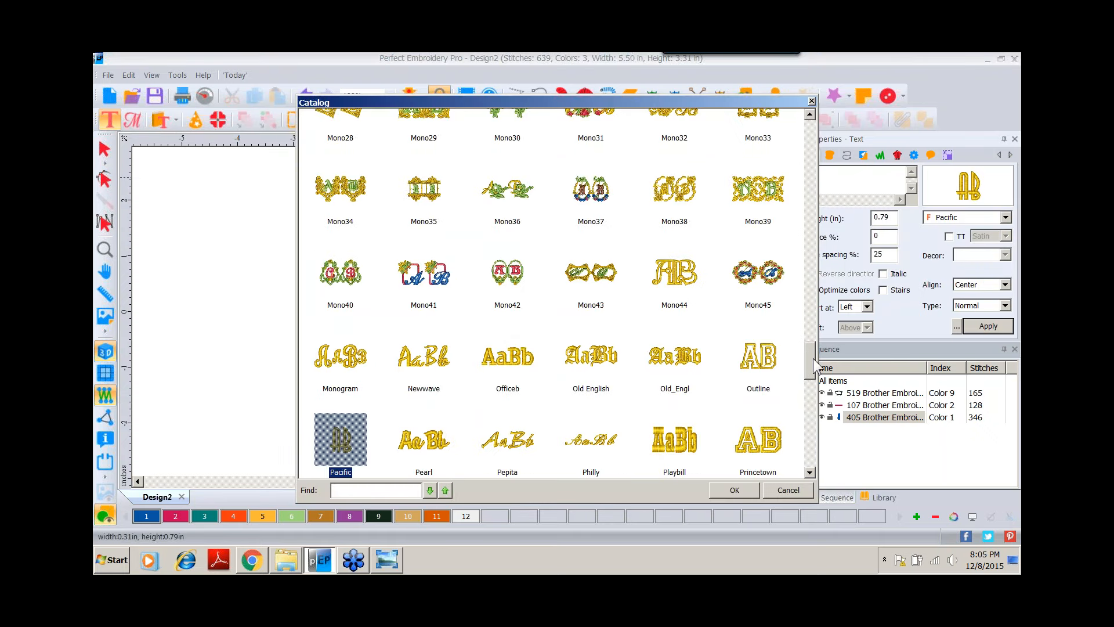
{"action": "left_click_drag", "start_coordinate": [813, 357], "coordinate": [813, 415]}
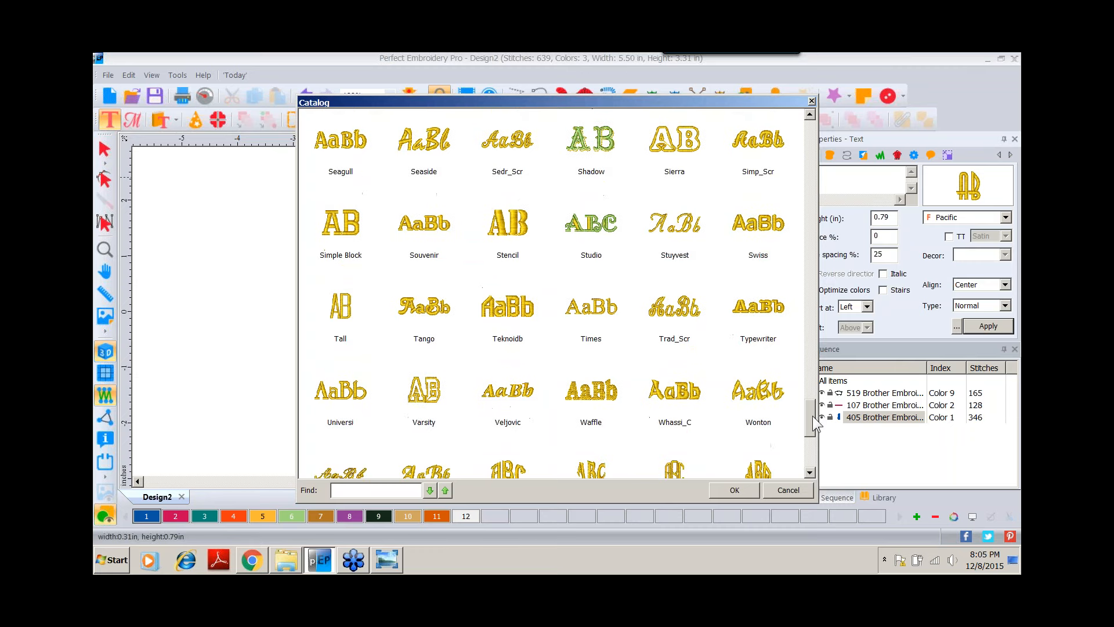
{"action": "double_click", "coordinate": [588, 306]}
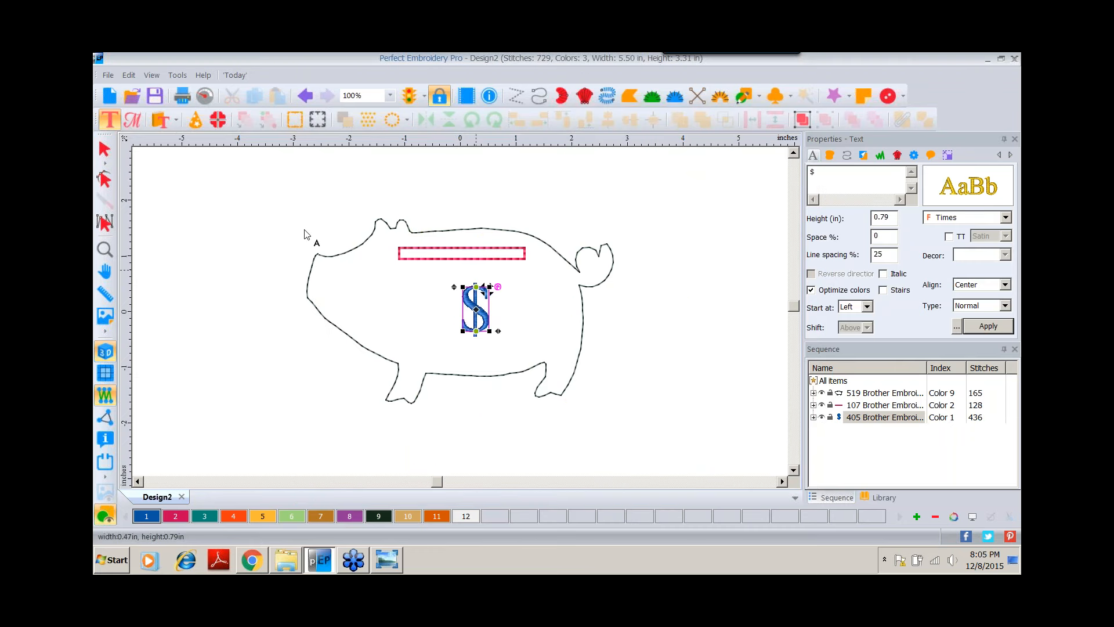
Nudge the dollar sign slightly left and assign it color 3.
{"action": "left_click", "coordinate": [104, 150]}
{"action": "left_click", "coordinate": [476, 309]}
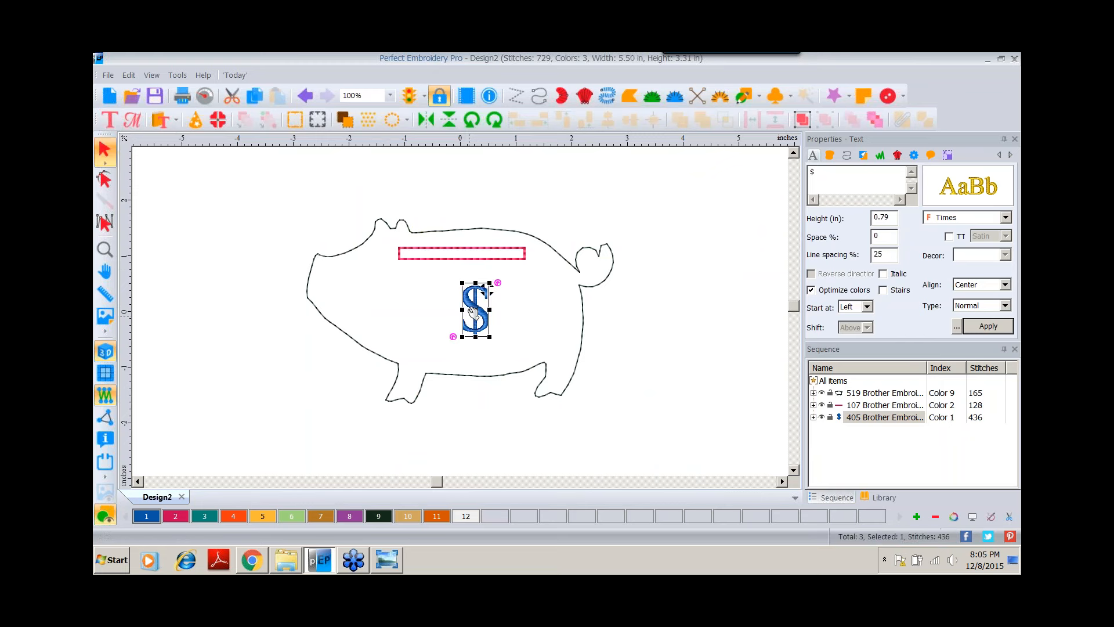
{"action": "left_click_drag", "start_coordinate": [478, 309], "coordinate": [471, 307]}
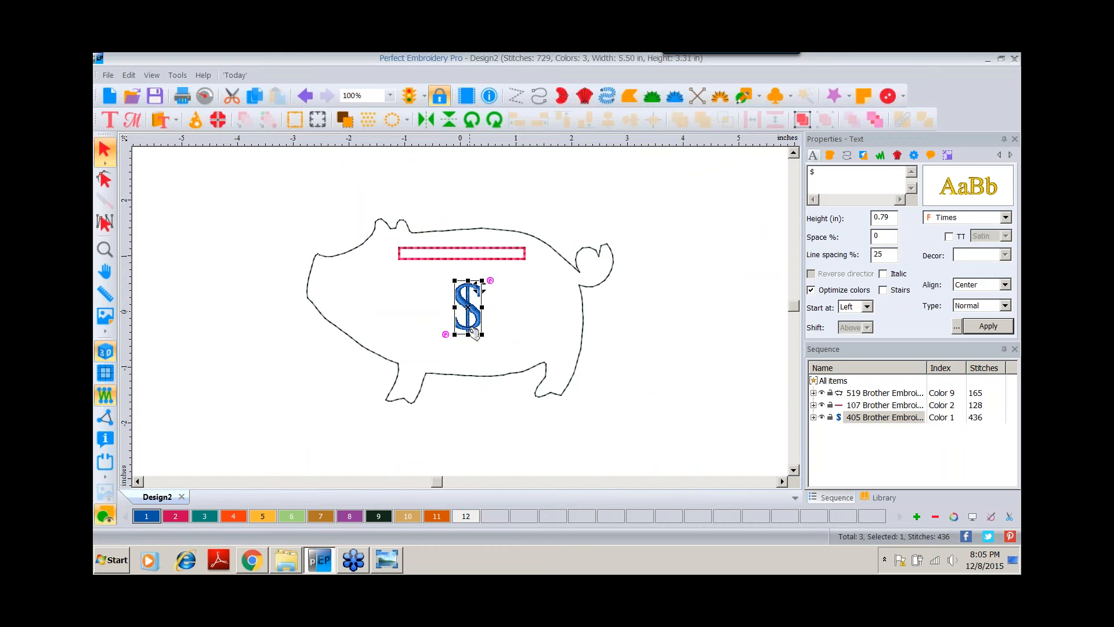
{"action": "left_click", "coordinate": [206, 516]}
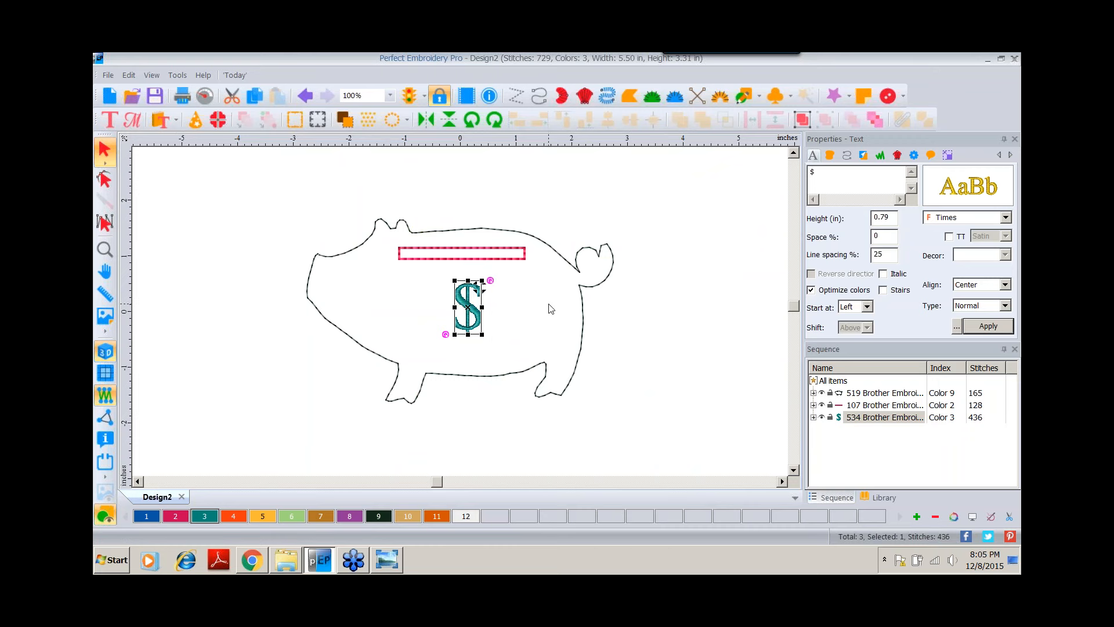
Duplicate the pig outline in place and assign color 4 to the copy.
{"action": "left_click", "coordinate": [528, 239]}
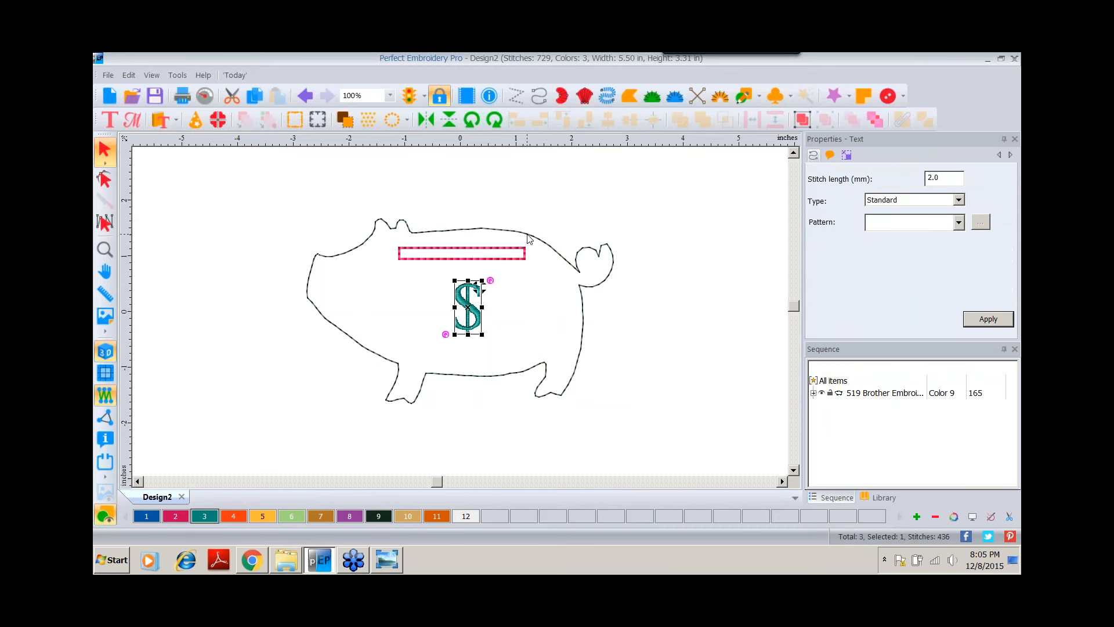
{"action": "left_click", "coordinate": [259, 100]}
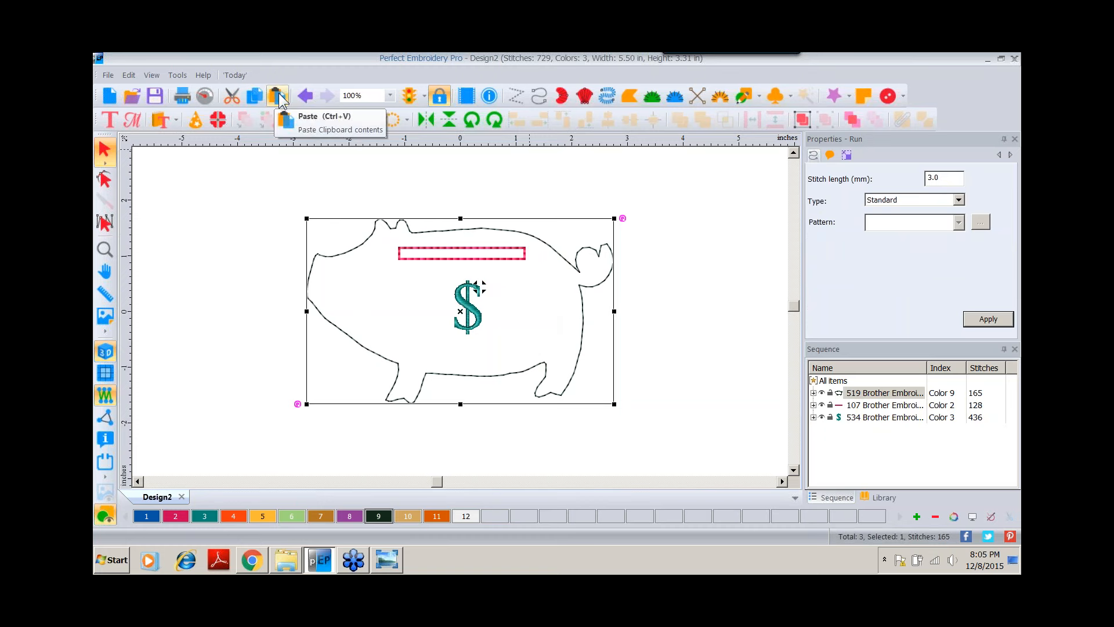
{"action": "left_click", "coordinate": [279, 100]}
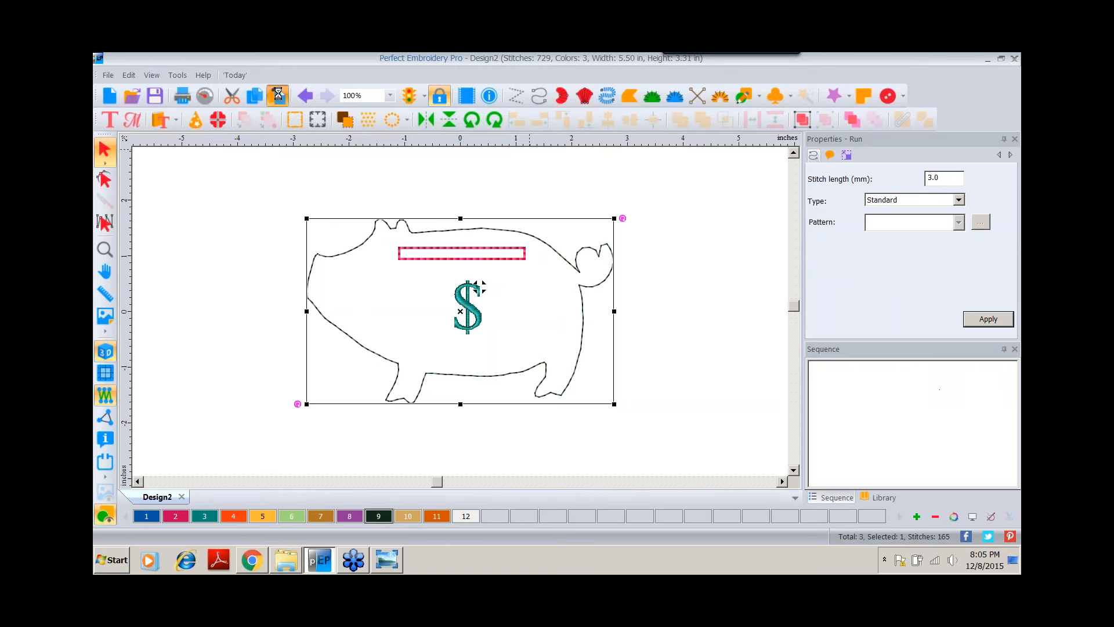
{"action": "left_click", "coordinate": [247, 516]}
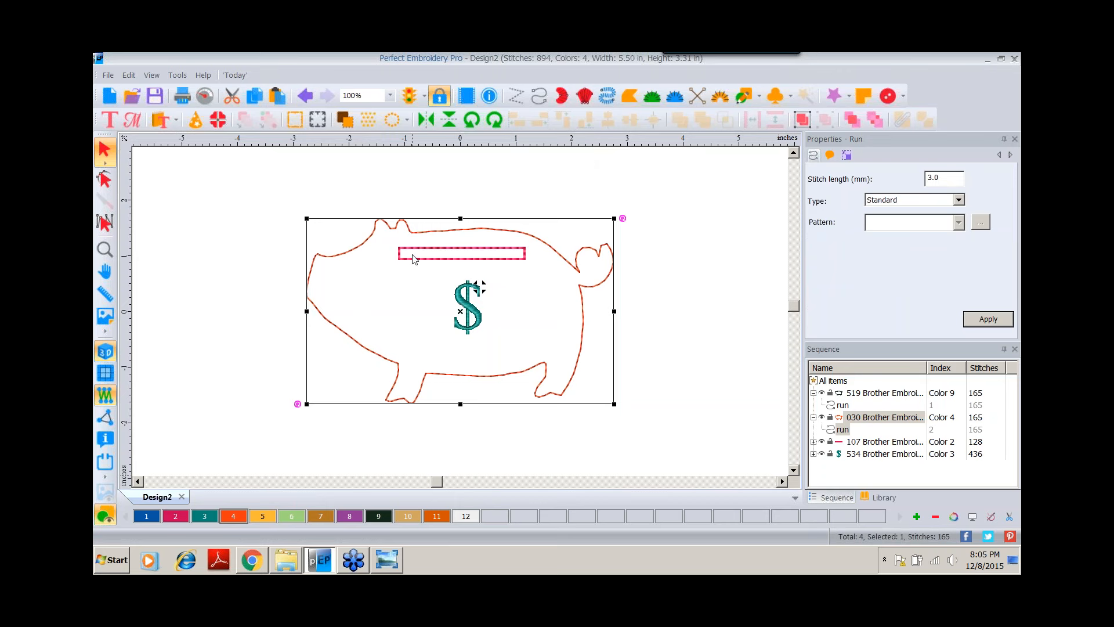
Set the copied outline's run type to Bean and apply it.
{"action": "left_click", "coordinate": [958, 200]}
{"action": "left_click", "coordinate": [897, 224]}
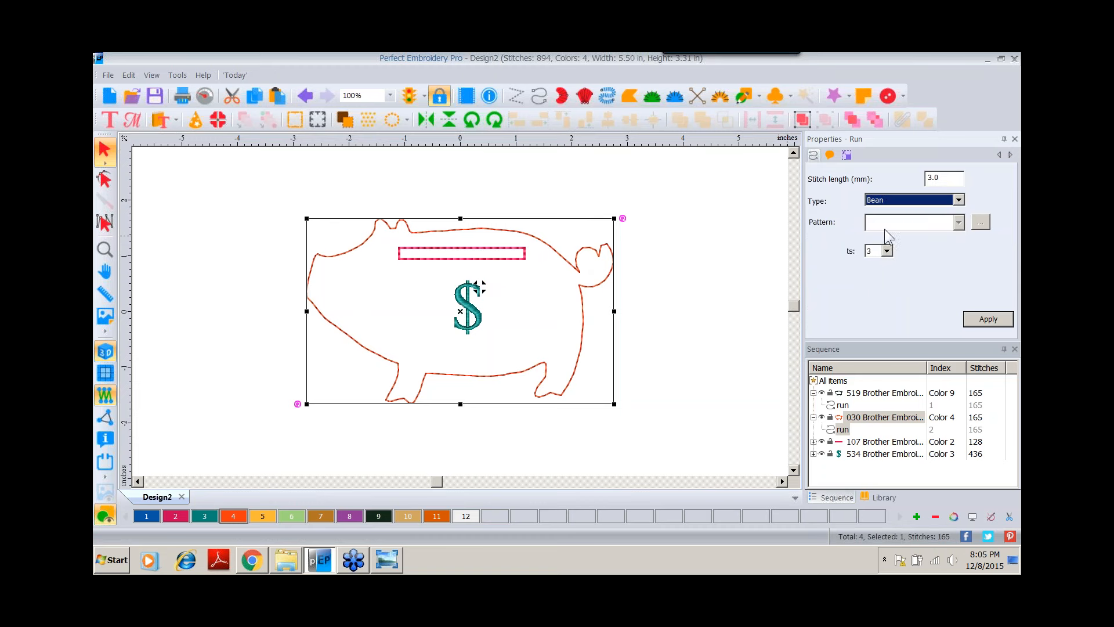
{"action": "left_click", "coordinate": [996, 327]}
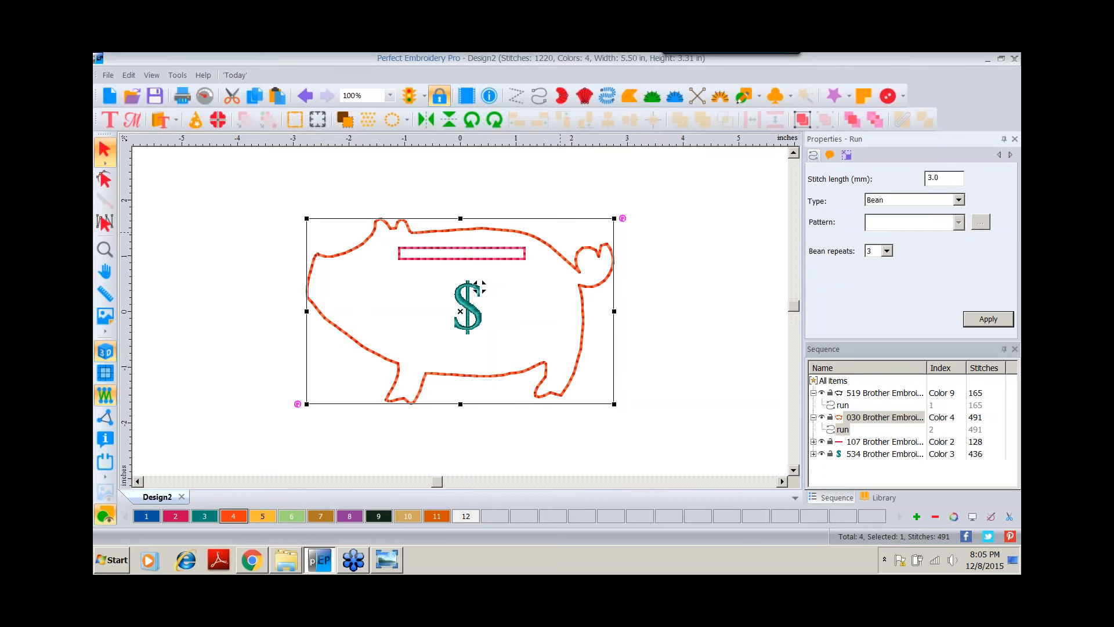
Switch to the photo viewer and browse the photos of stitched coin pod samples.
{"action": "left_click", "coordinate": [386, 562]}
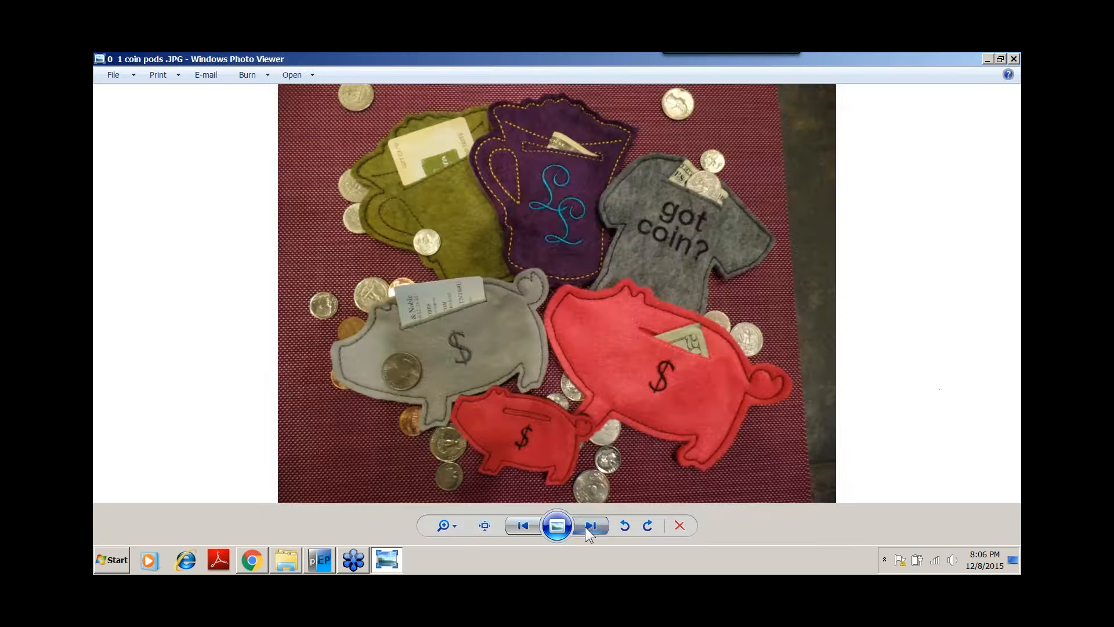
{"action": "left_click", "coordinate": [587, 526]}
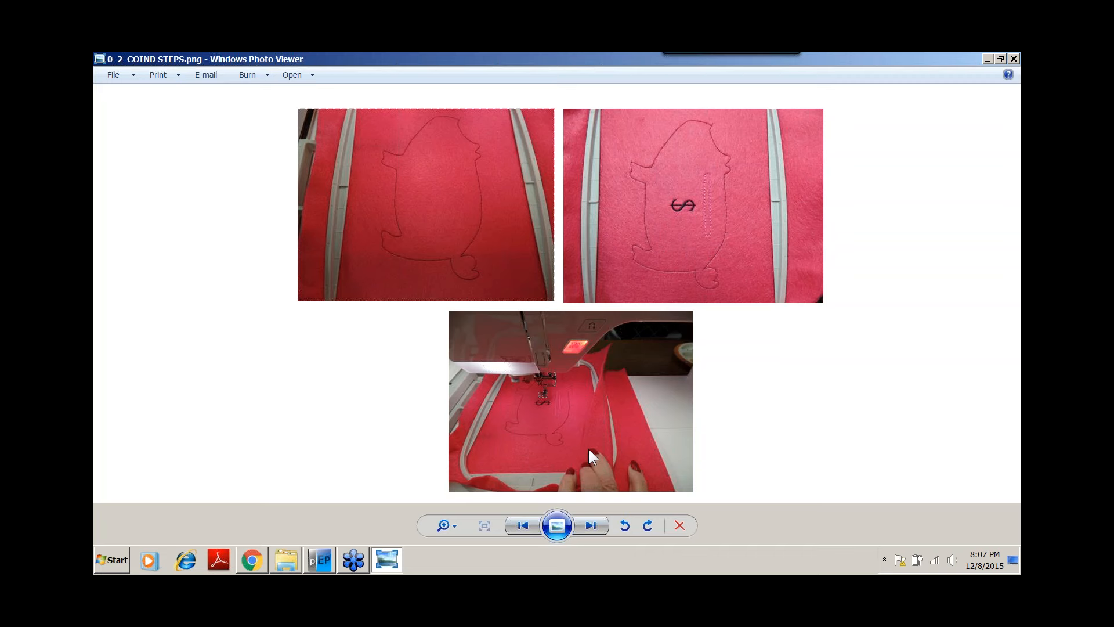
{"action": "left_click", "coordinate": [523, 525]}
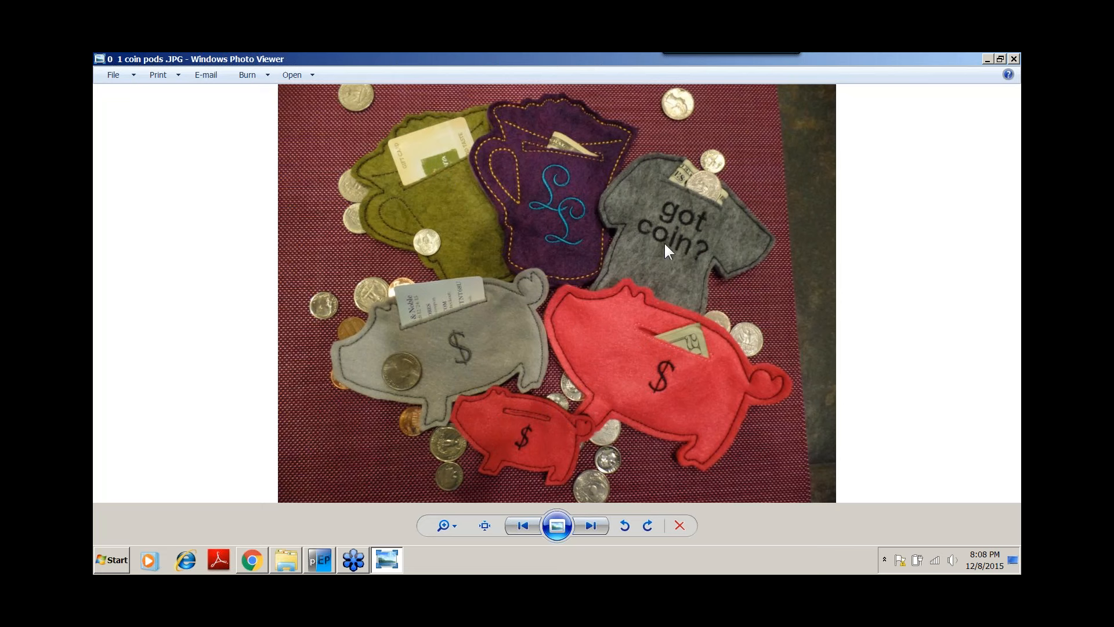
Return to the embroidery program, start a new design and insert the Shirt03 applique shape.
{"action": "left_click", "coordinate": [319, 560]}
{"action": "left_click", "coordinate": [109, 97]}
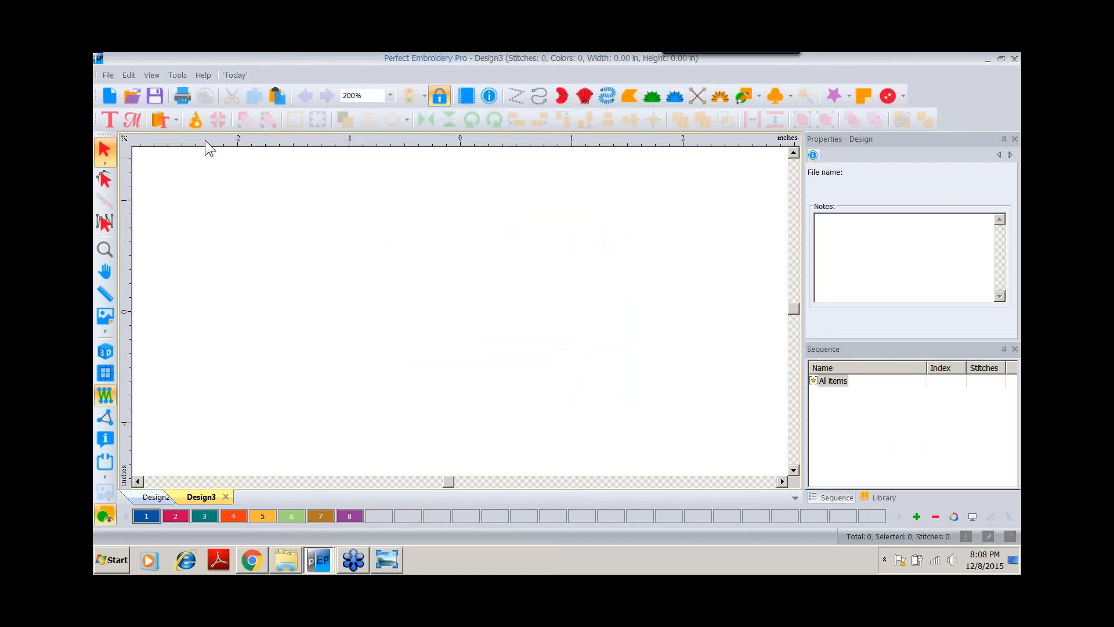
{"action": "left_click", "coordinate": [176, 119]}
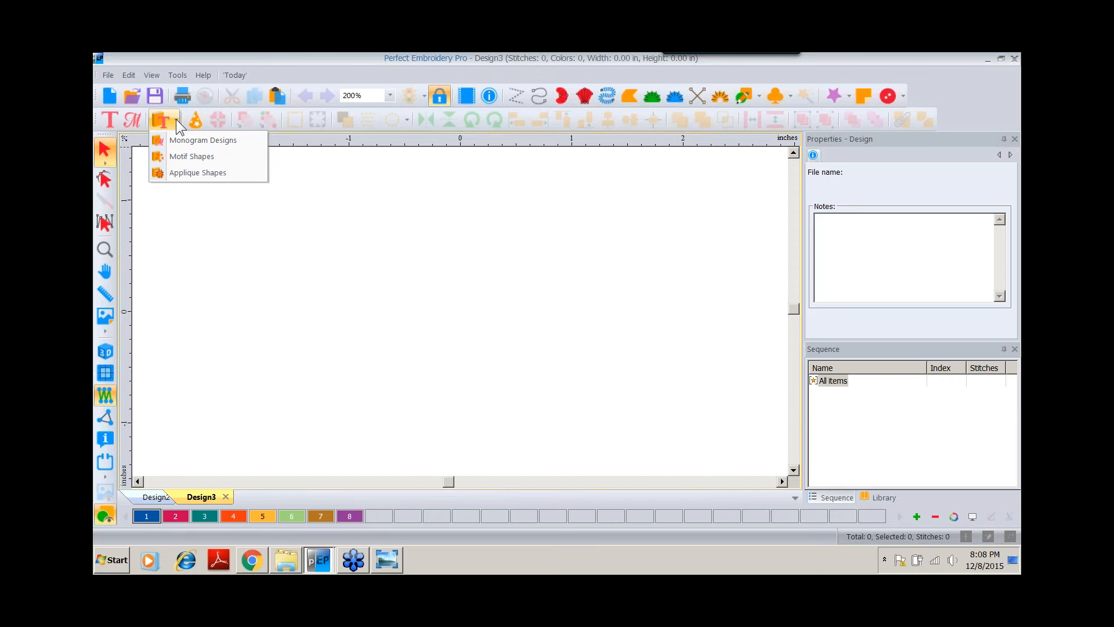
{"action": "left_click", "coordinate": [170, 172]}
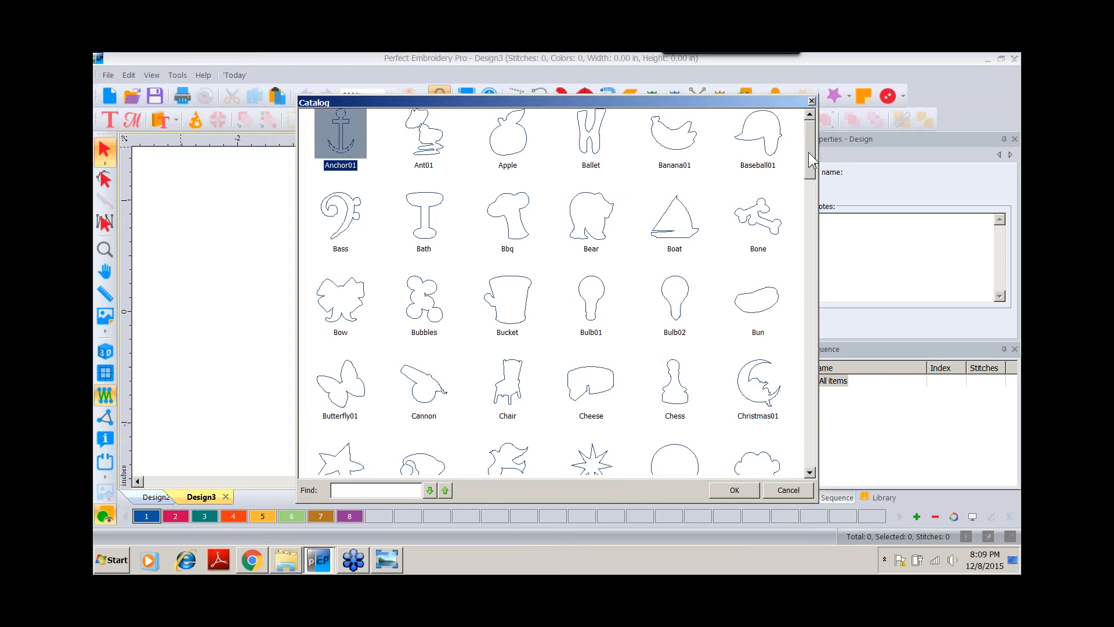
{"action": "left_click_drag", "start_coordinate": [809, 152], "coordinate": [809, 407]}
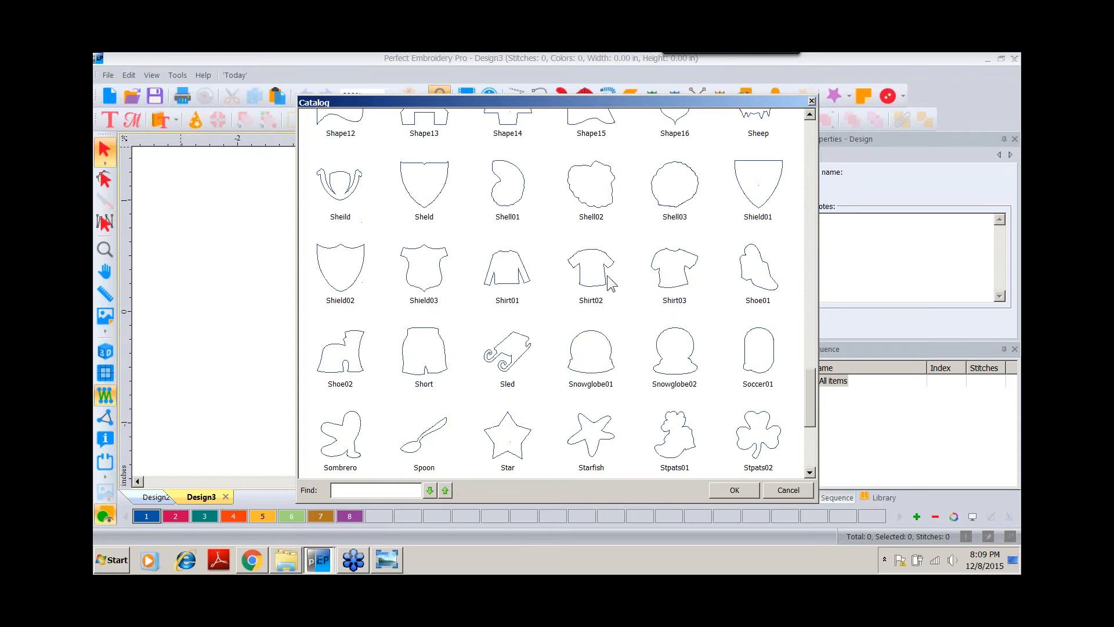
{"action": "left_click", "coordinate": [677, 268]}
{"action": "double_click", "coordinate": [677, 268]}
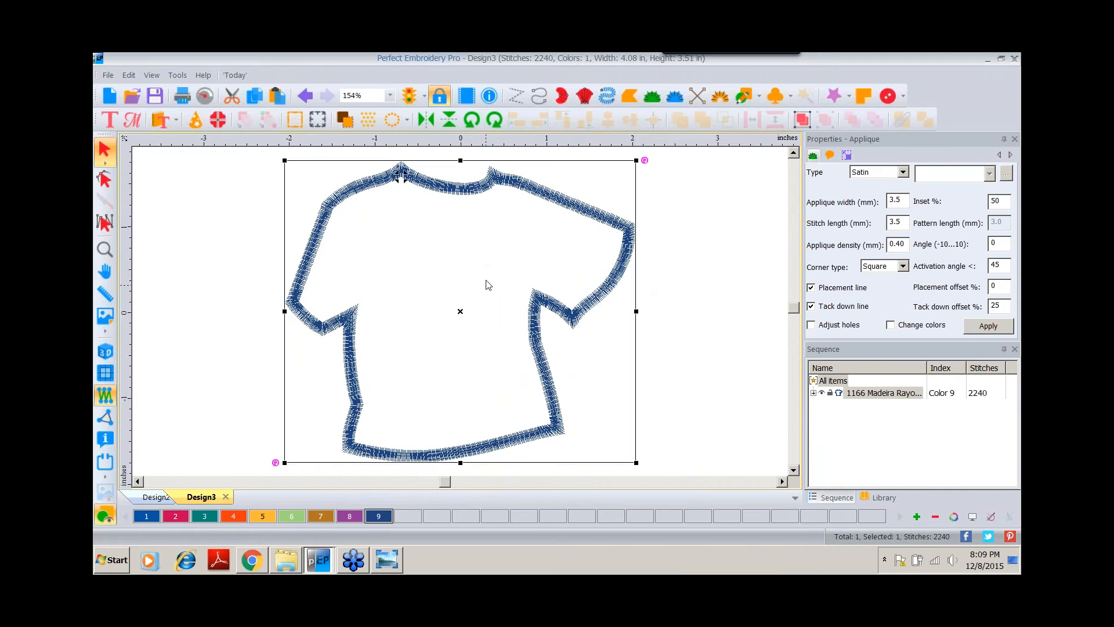
Convert the shirt shape to a Run stitch.
{"action": "right_click", "coordinate": [468, 185]}
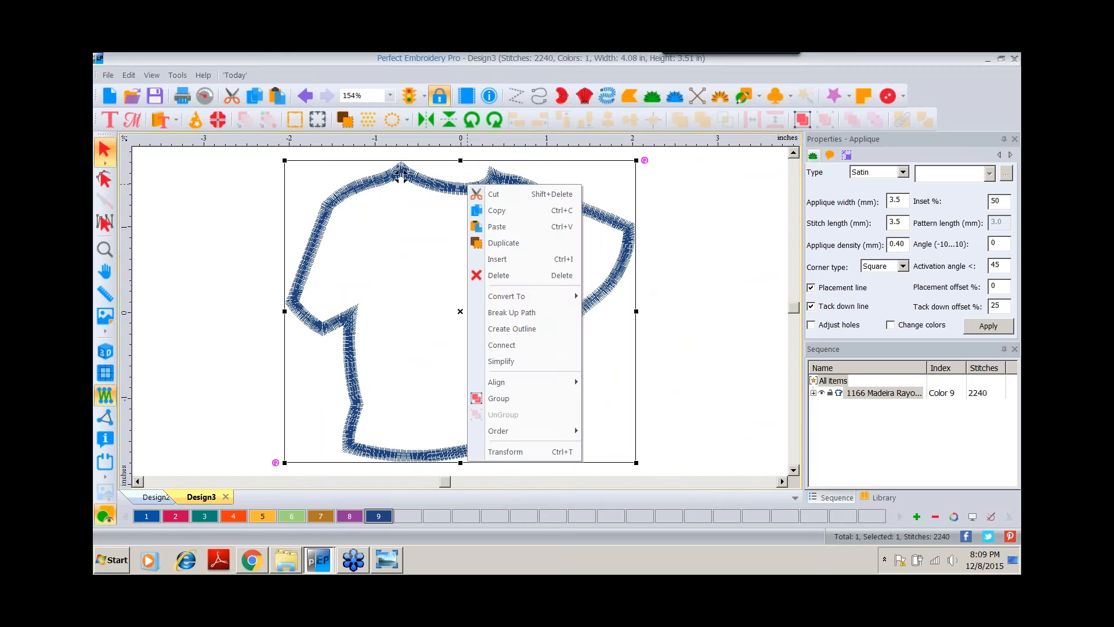
{"action": "mouse_move", "coordinate": [497, 294]}
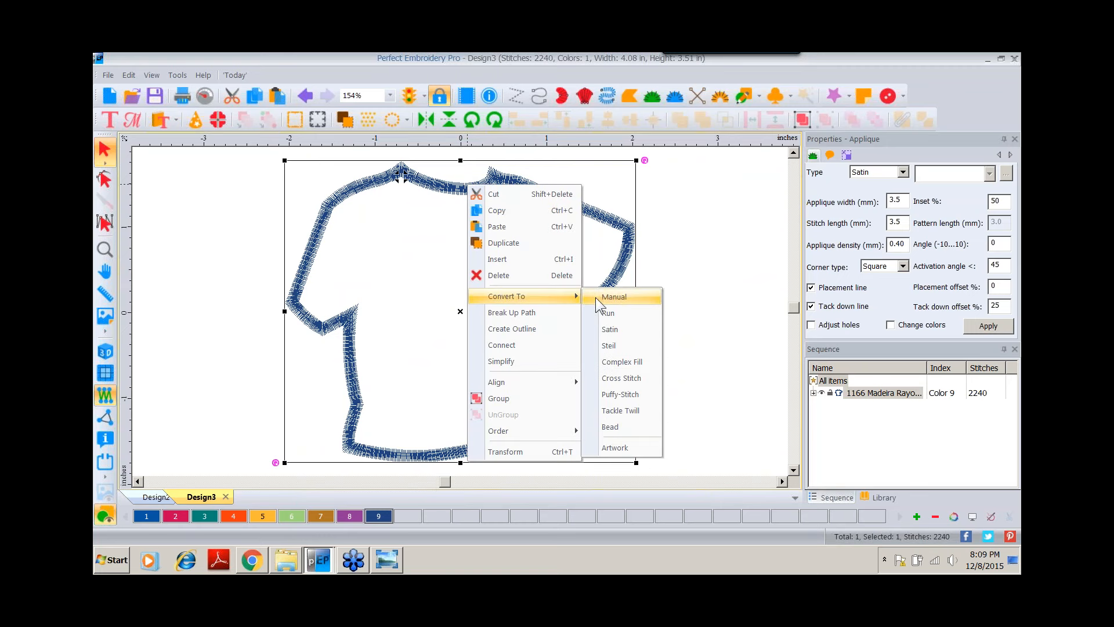
{"action": "left_click", "coordinate": [604, 314]}
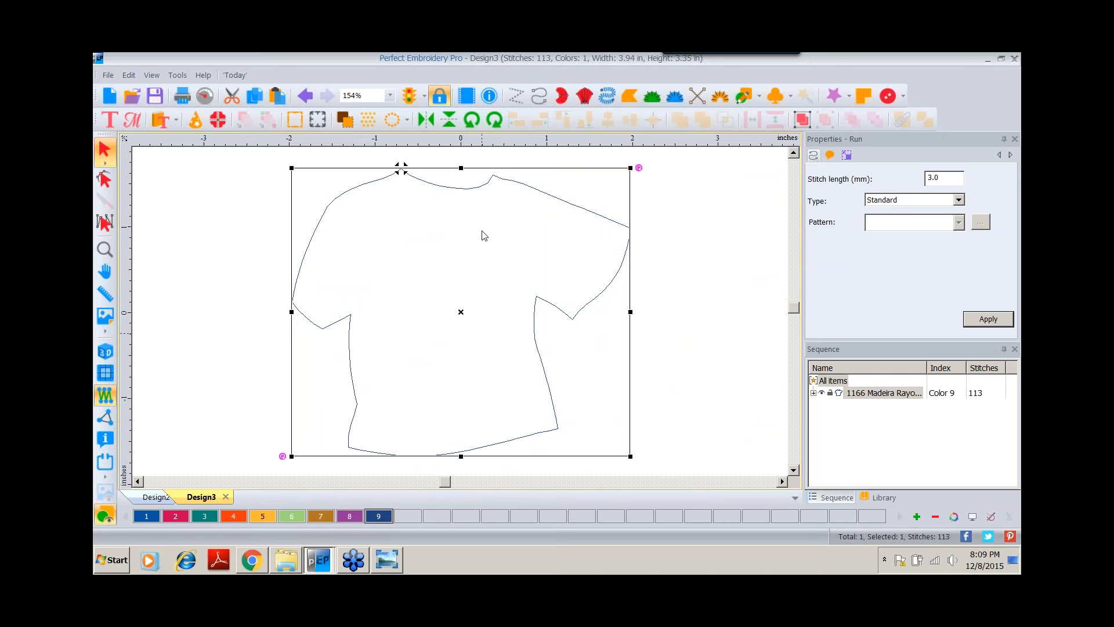
Copy the bean-stitched slot rectangle from the pig design, paste it into the shirt design and nudge it.
{"action": "left_click", "coordinate": [157, 497]}
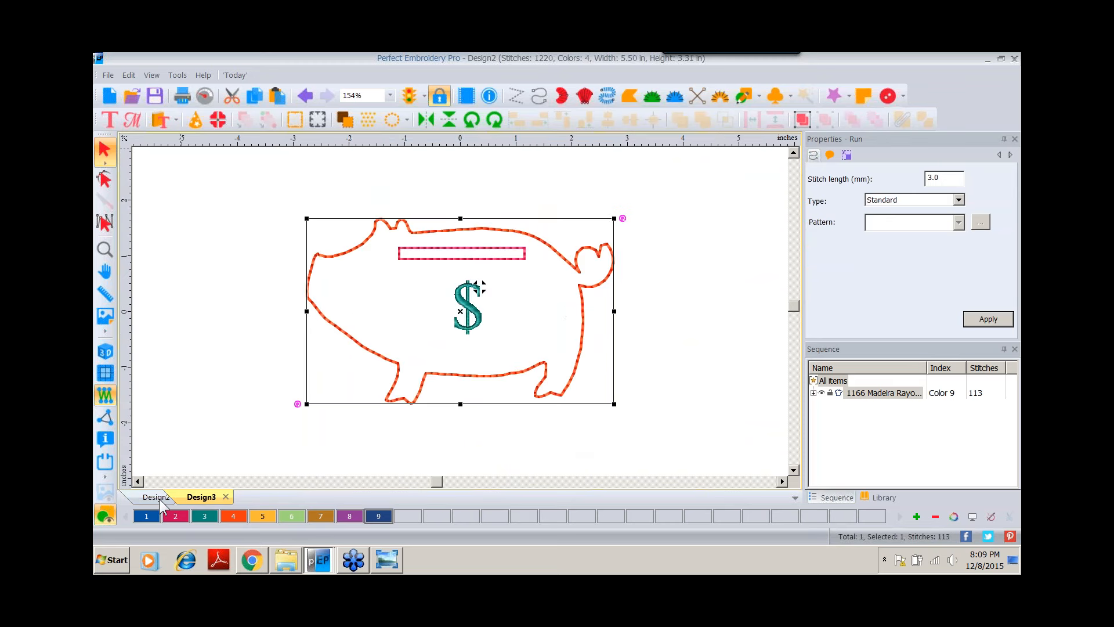
{"action": "left_click", "coordinate": [423, 256]}
{"action": "left_click", "coordinate": [255, 96]}
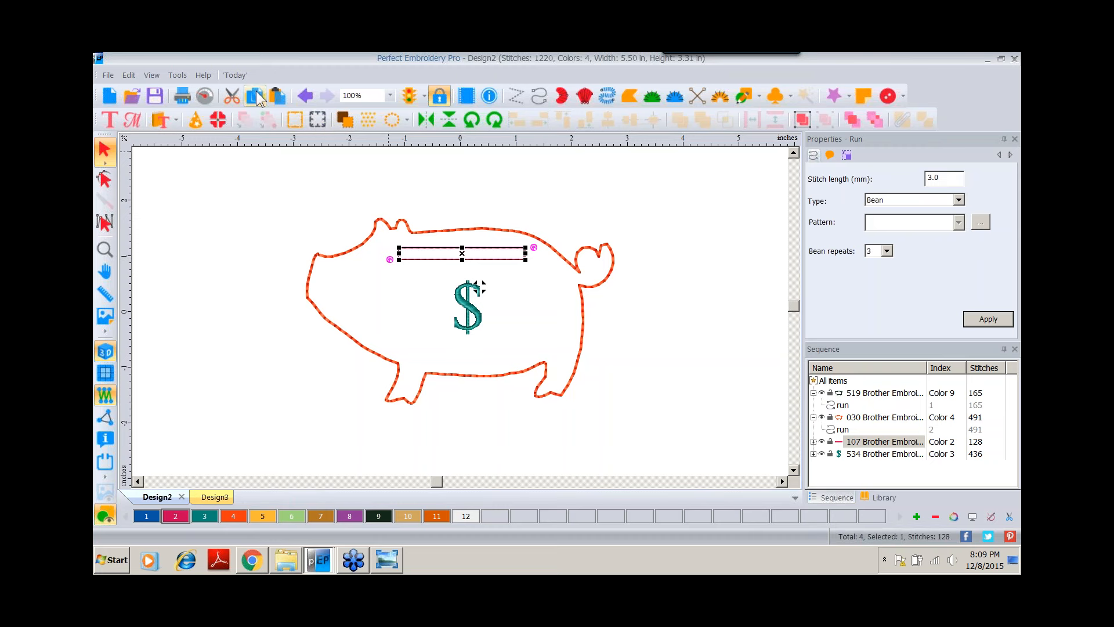
{"action": "left_click", "coordinate": [224, 498]}
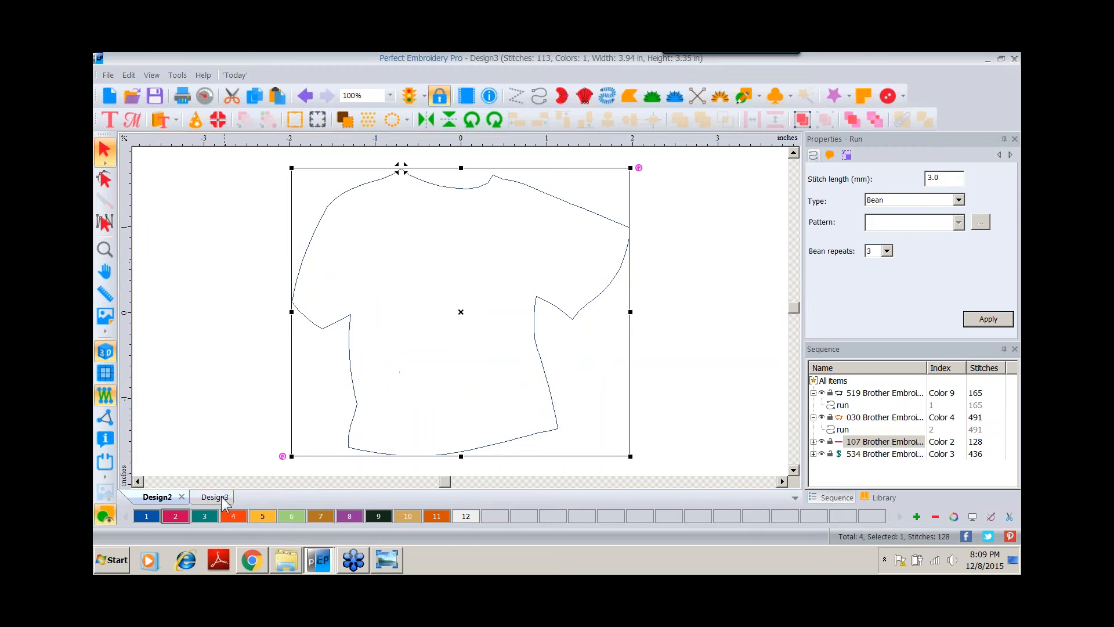
{"action": "left_click", "coordinate": [277, 96]}
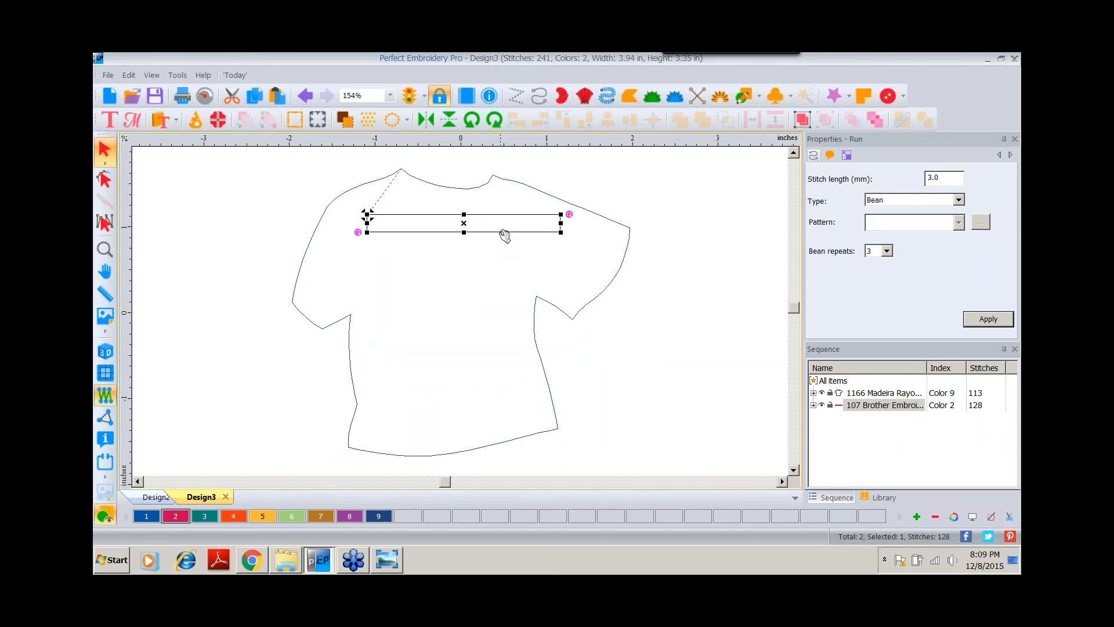
{"action": "left_click_drag", "start_coordinate": [505, 233], "coordinate": [496, 231]}
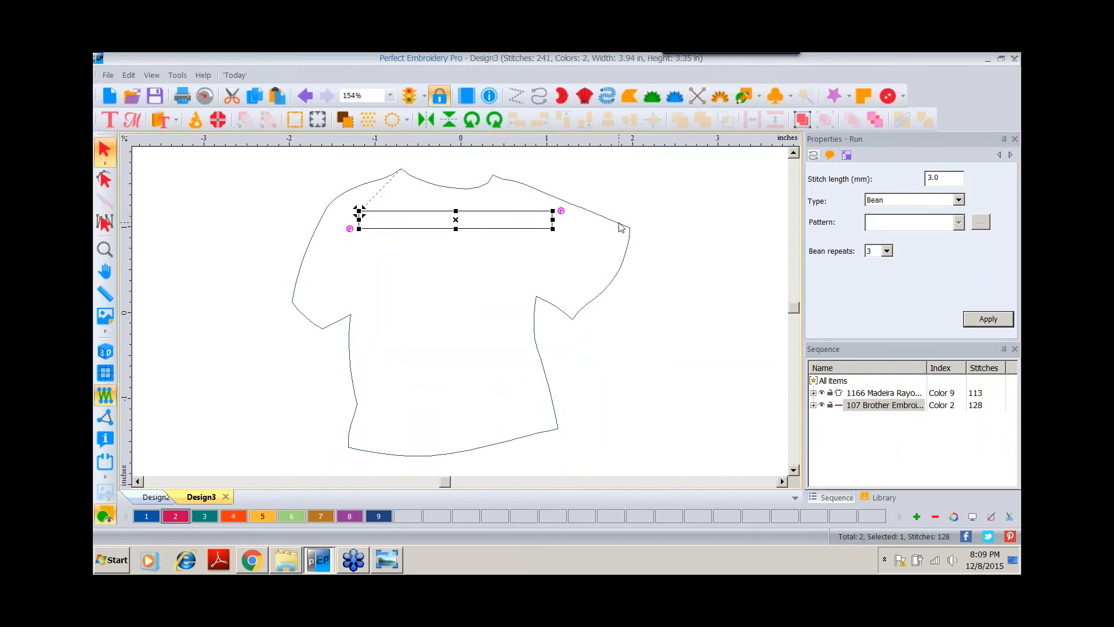
Resize the shirt outline to 4.5 inches high with aspect ratio kept and apply.
{"action": "left_click", "coordinate": [628, 226]}
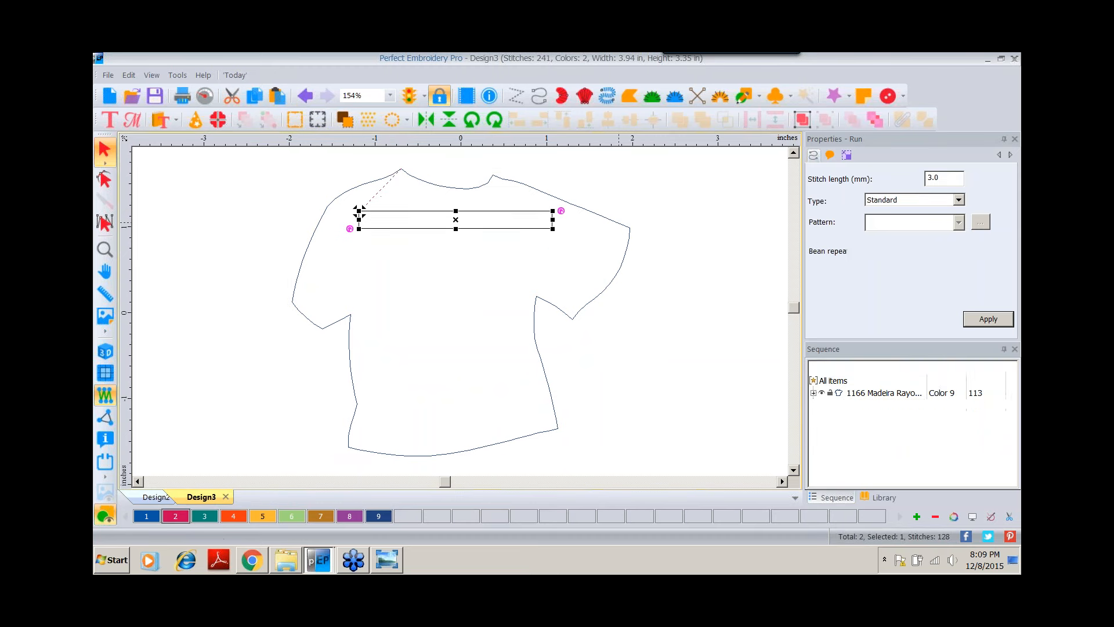
{"action": "left_click", "coordinate": [848, 157]}
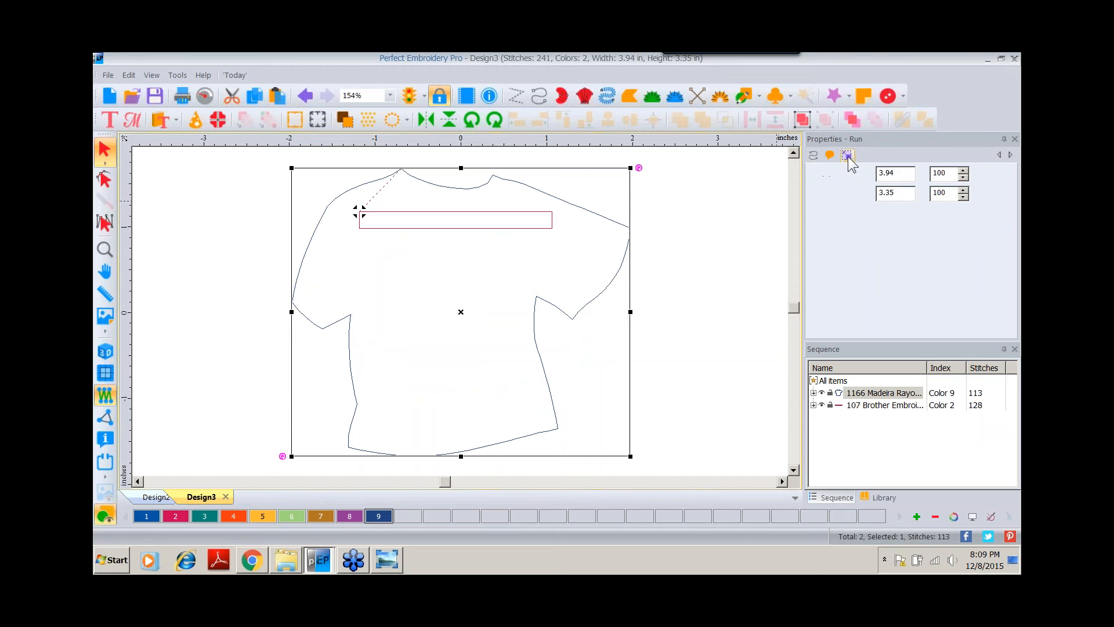
{"action": "double_click", "coordinate": [900, 192]}
{"action": "type", "text": "4.5"}
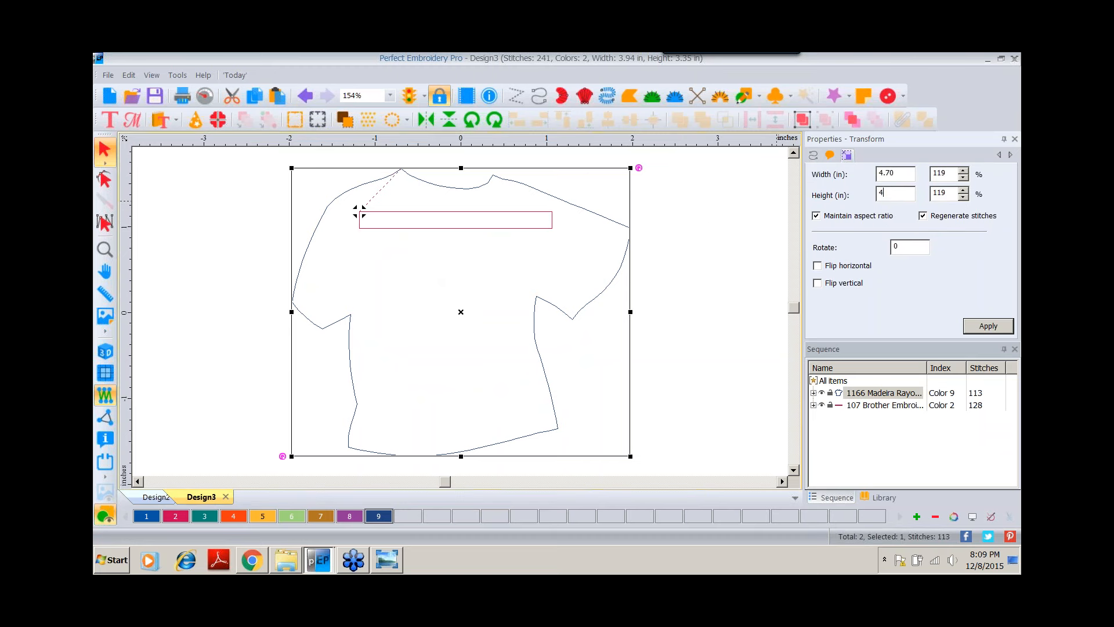
{"action": "left_click", "coordinate": [986, 326]}
{"action": "left_click", "coordinate": [104, 249]}
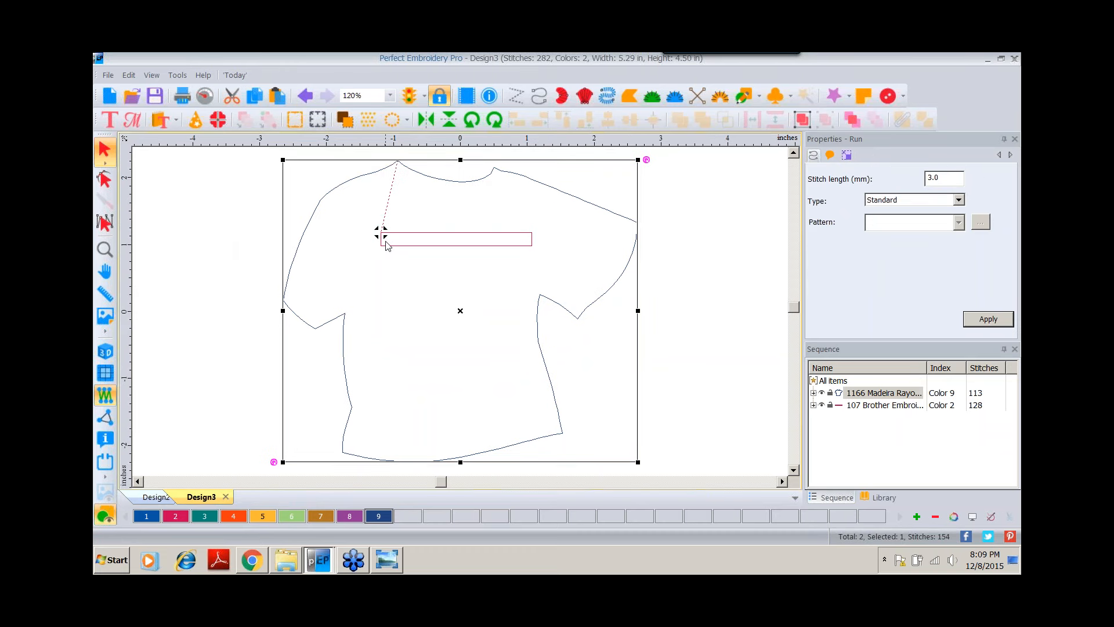
Move the bean-stitched slot rectangle up just below the shirt's collar.
{"action": "left_click_drag", "start_coordinate": [414, 240], "coordinate": [416, 221]}
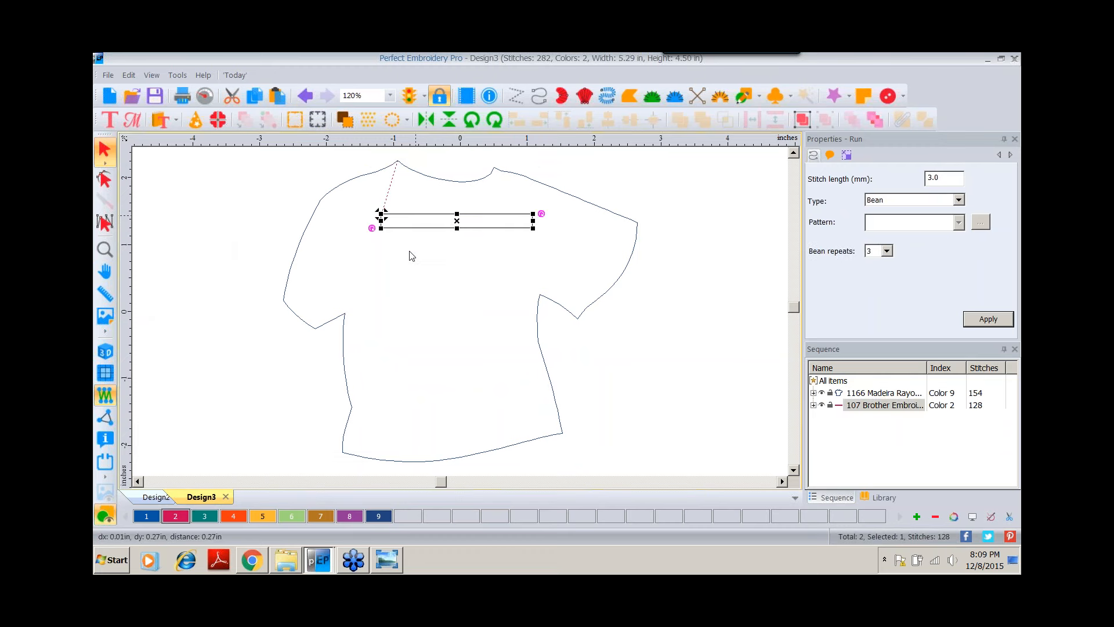
{"action": "left_click", "coordinate": [105, 352]}
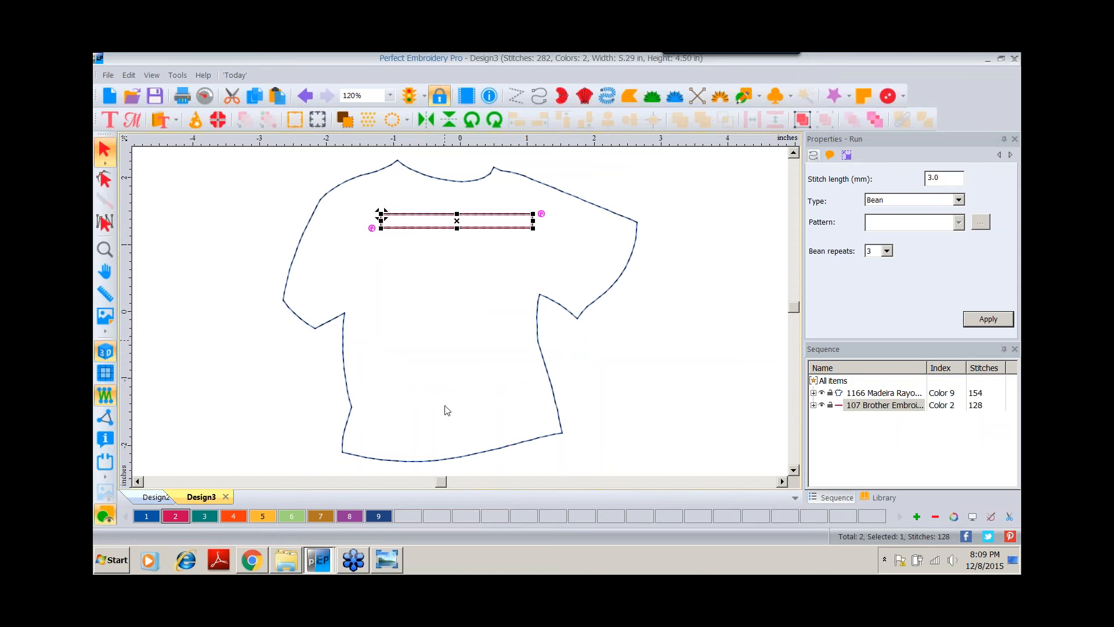
Add the two-line text "got coin?" in the middle of the shirt and set its font to Arial.
{"action": "left_click", "coordinate": [108, 121]}
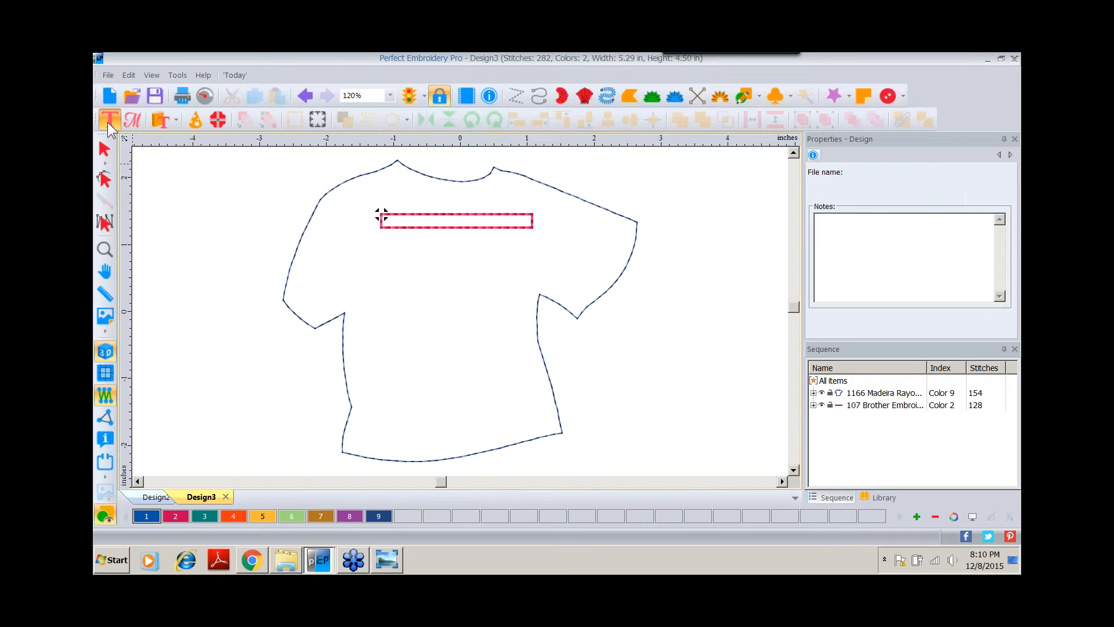
{"action": "left_click", "coordinate": [439, 318]}
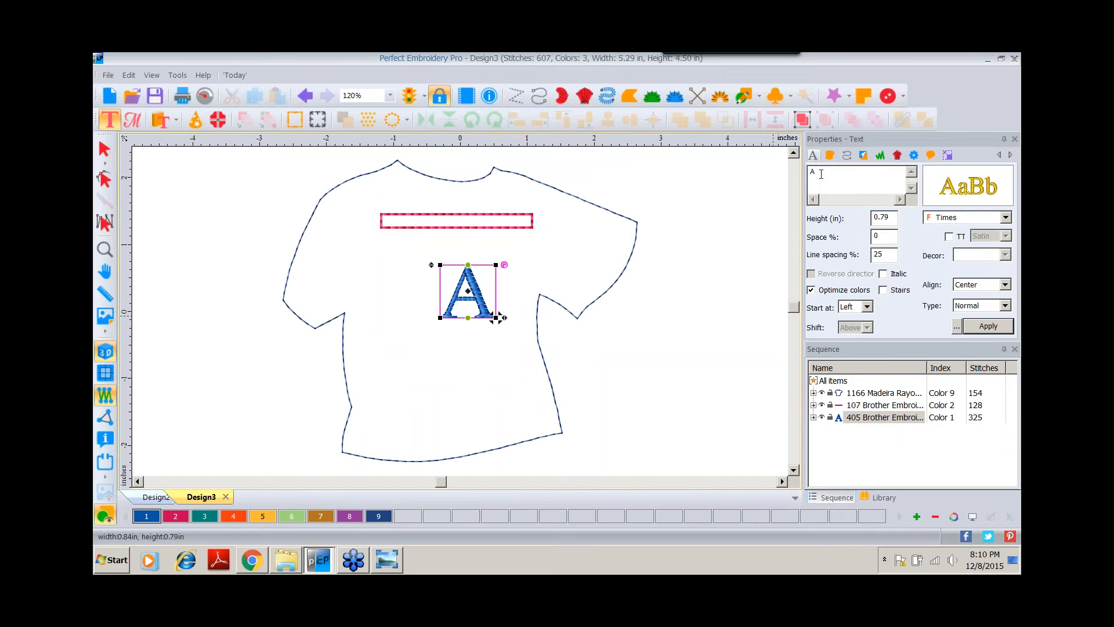
{"action": "left_click_drag", "start_coordinate": [819, 174], "coordinate": [808, 174]}
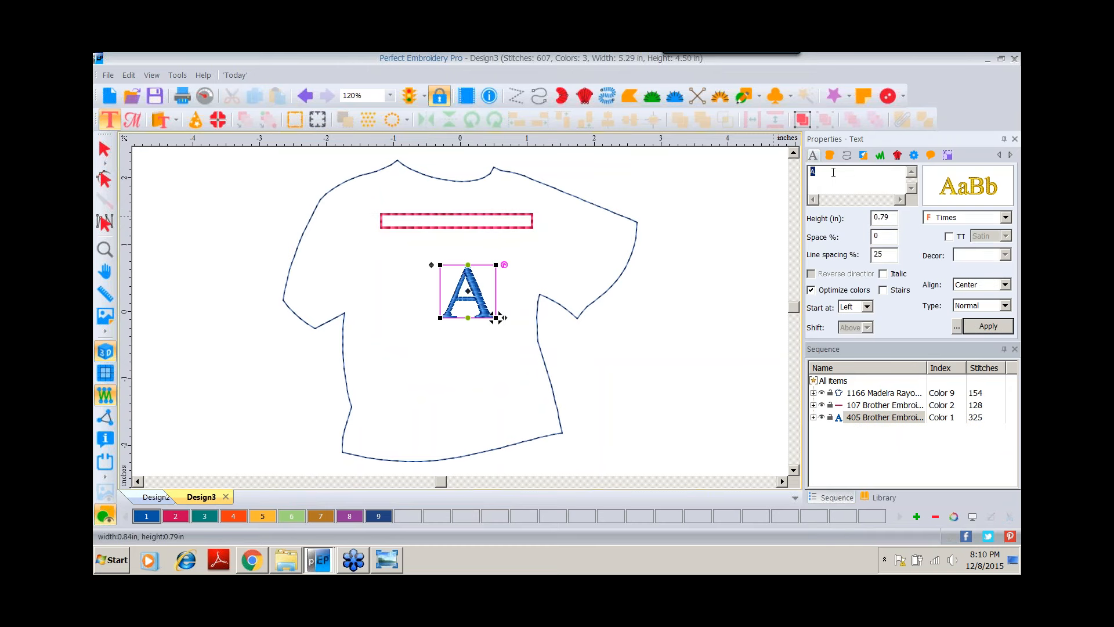
{"action": "type", "text": "got "}
{"action": "type", "text": "coin?"}
{"action": "left_click", "coordinate": [961, 192]}
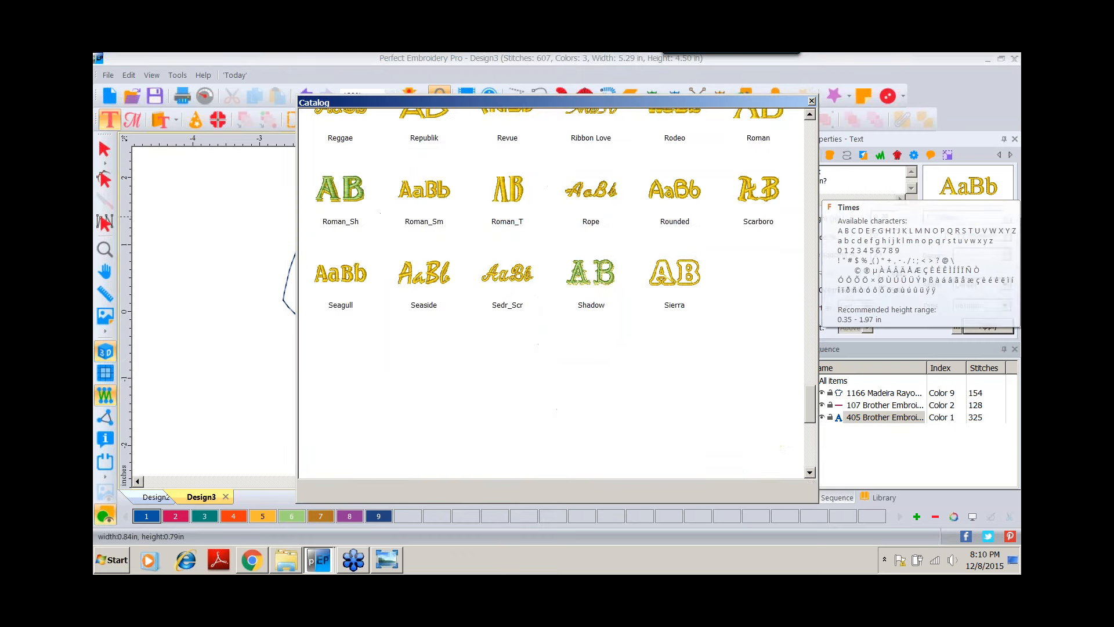
{"action": "left_click_drag", "start_coordinate": [808, 401], "coordinate": [803, 137]}
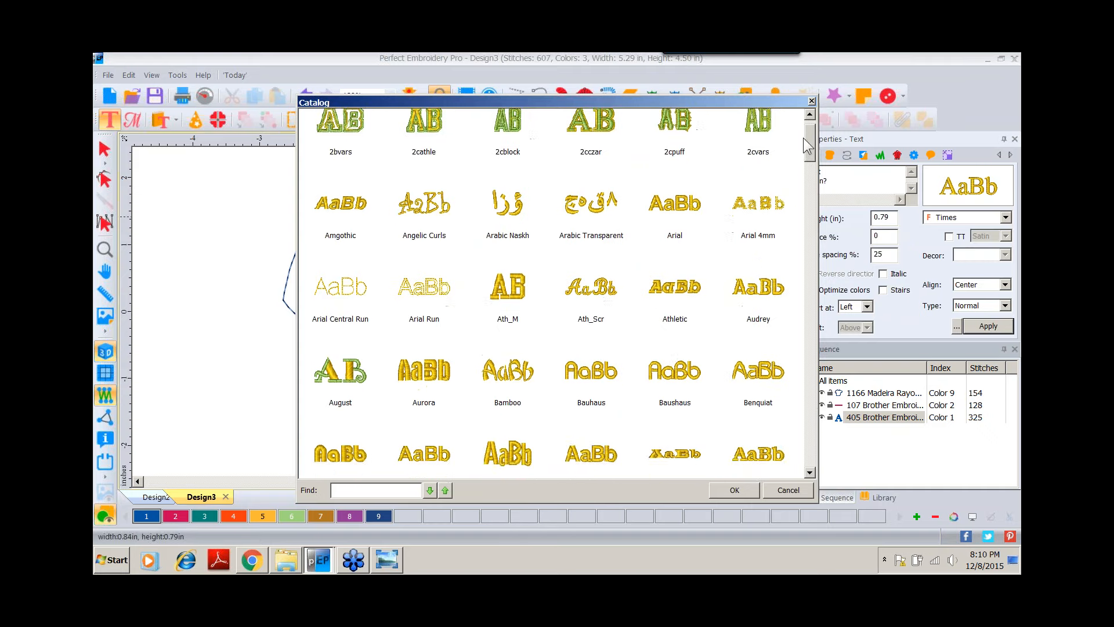
{"action": "double_click", "coordinate": [672, 218]}
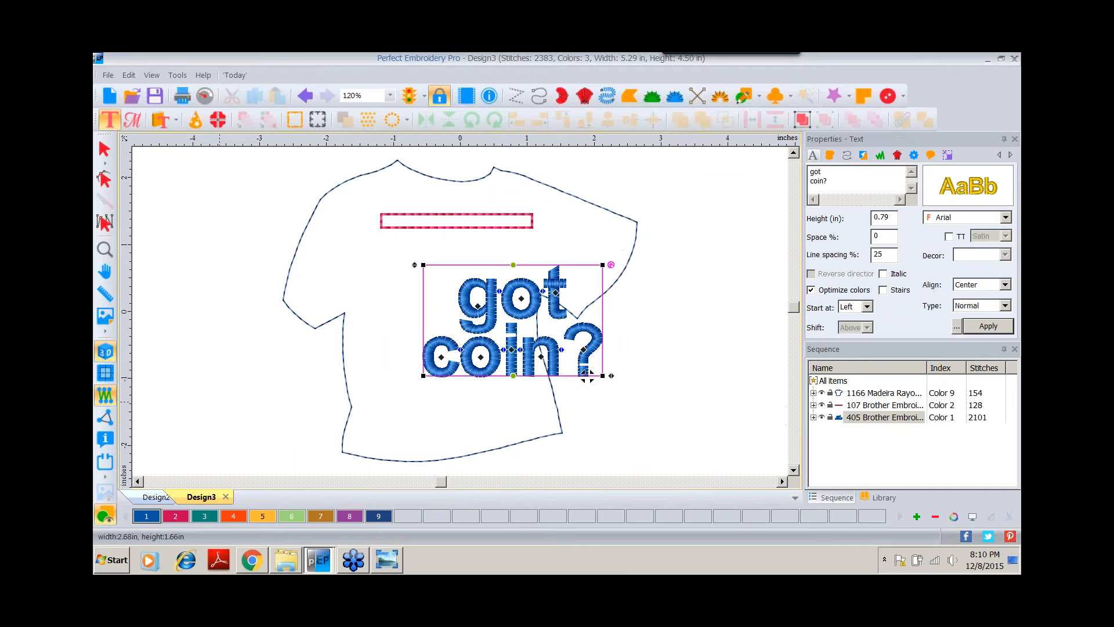
Recolour the text with color 4, shrink it and place it centred below the slot.
{"action": "left_click", "coordinate": [234, 516]}
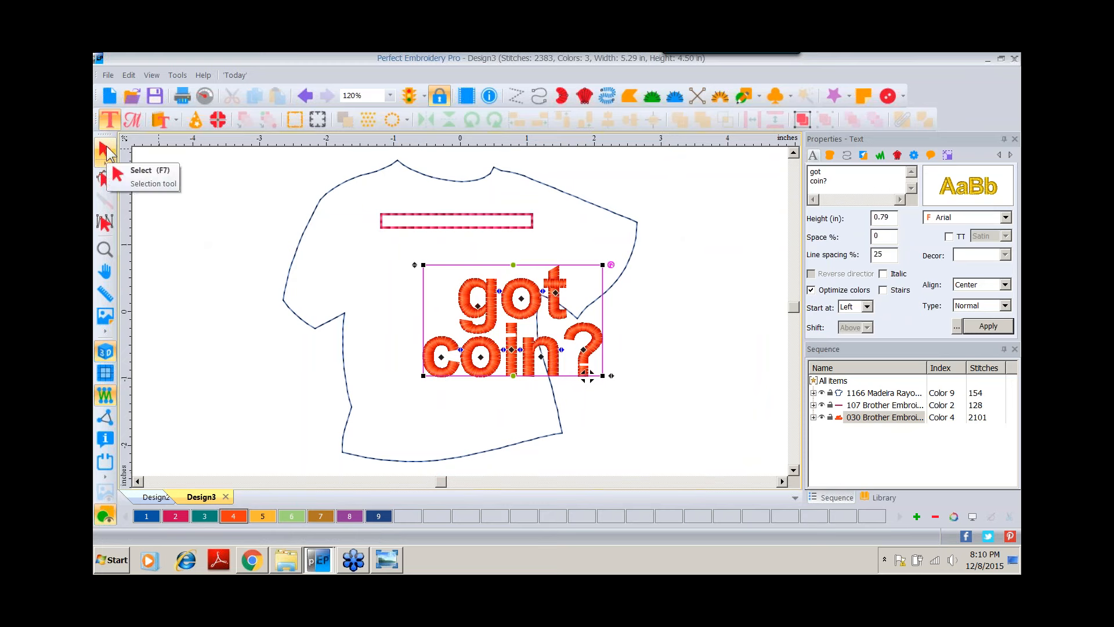
{"action": "left_click", "coordinate": [105, 149]}
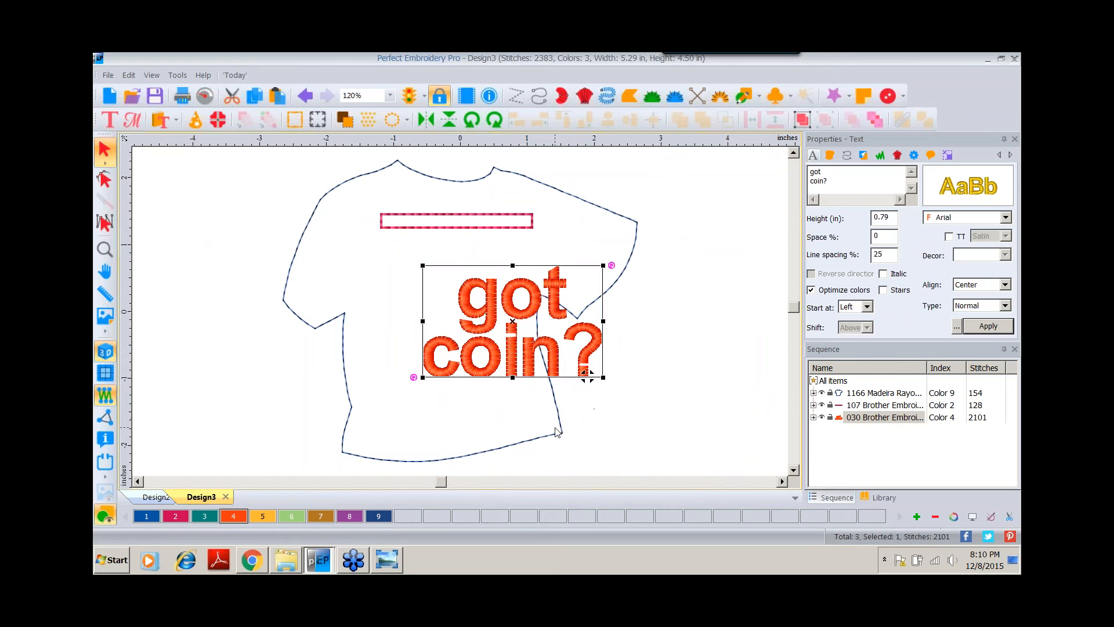
{"action": "left_click_drag", "start_coordinate": [586, 374], "coordinate": [517, 356]}
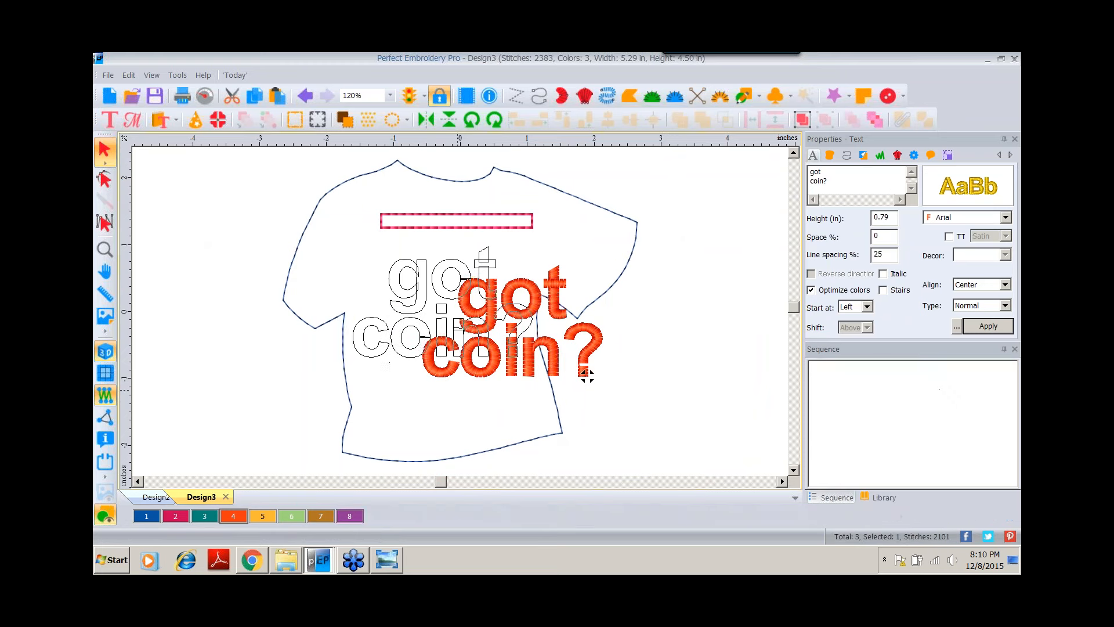
{"action": "left_click_drag", "start_coordinate": [353, 357], "coordinate": [424, 296]}
{"action": "left_click_drag", "start_coordinate": [468, 302], "coordinate": [429, 308]}
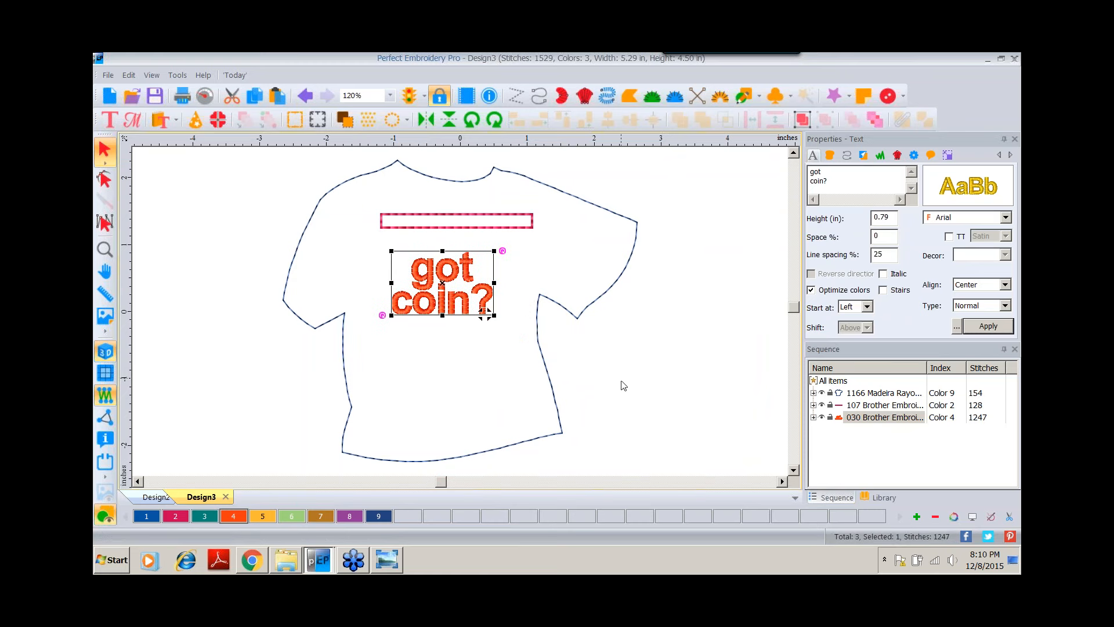
{"action": "left_click", "coordinate": [622, 384]}
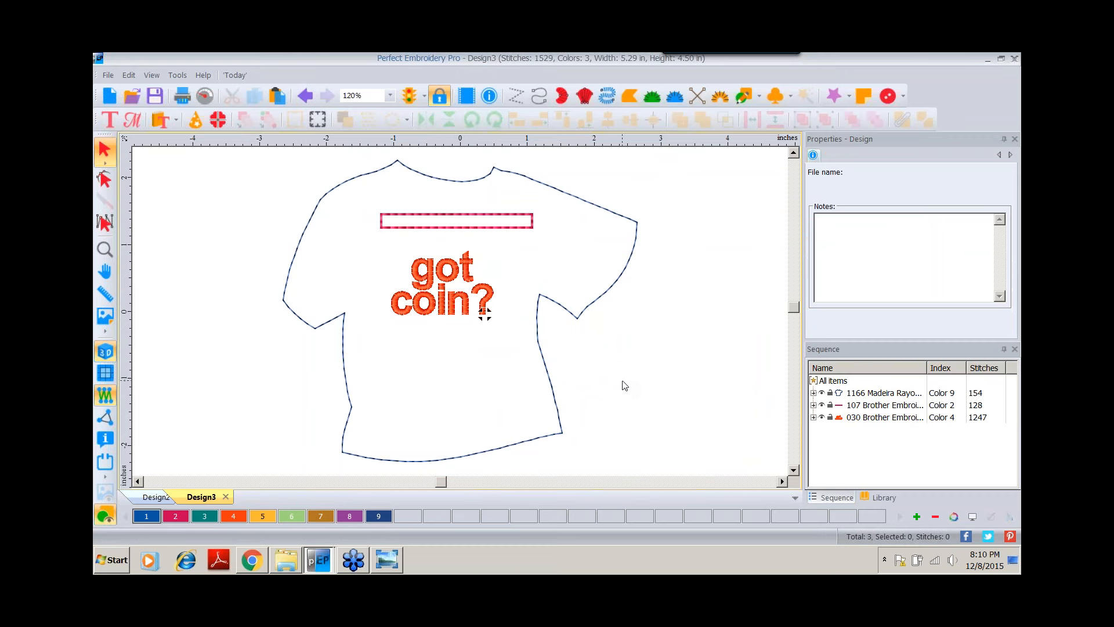
Duplicate the shirt outline in place and assign the copy color 8.
{"action": "left_click", "coordinate": [528, 180]}
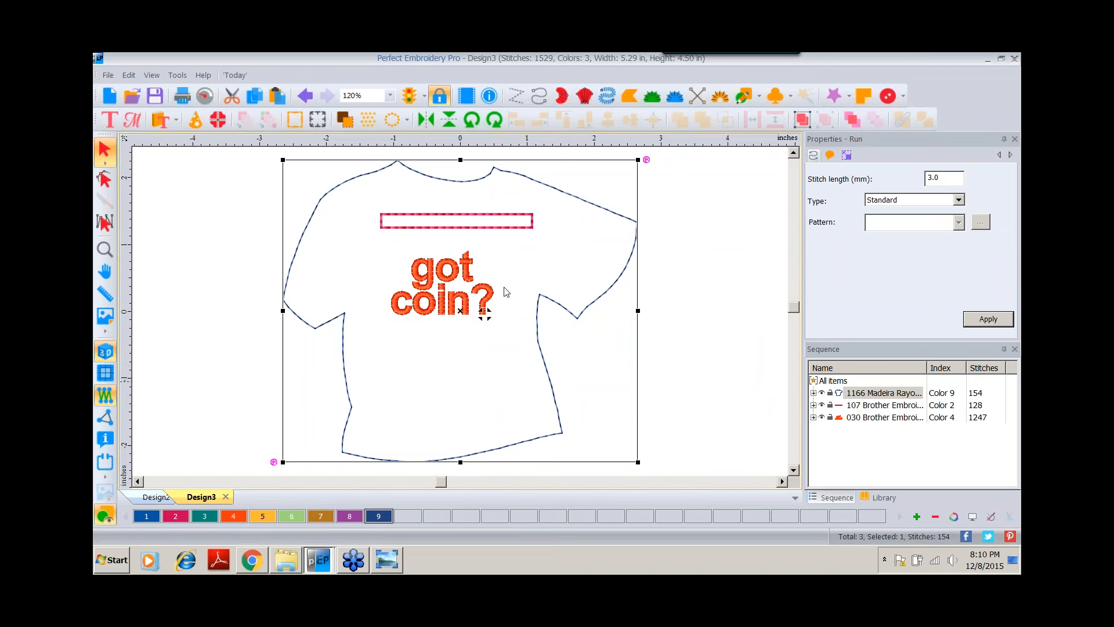
{"action": "left_click", "coordinate": [256, 98]}
{"action": "left_click", "coordinate": [277, 96]}
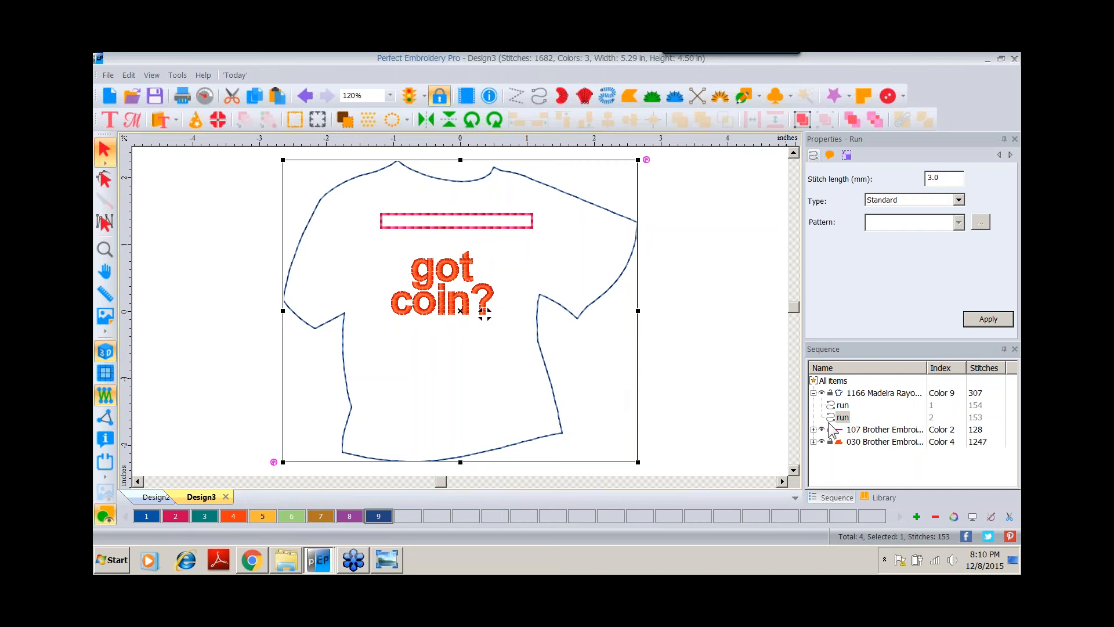
{"action": "left_click", "coordinate": [348, 516]}
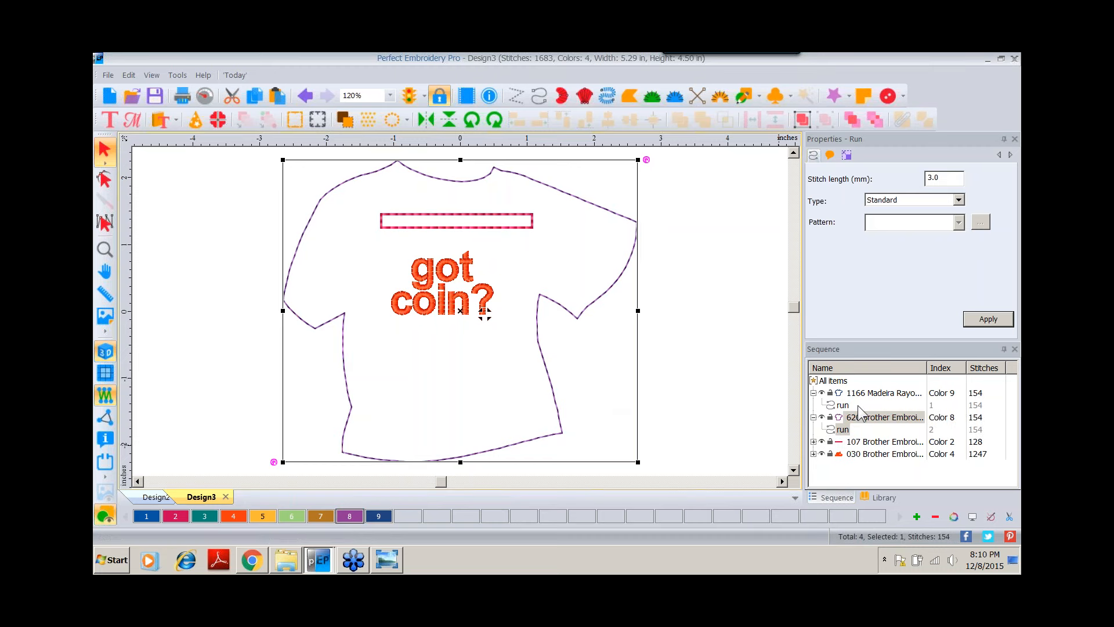
Change the copied outline's run type to Bean, apply it, and move it to the end of the stitch sequence.
{"action": "left_click", "coordinate": [959, 199]}
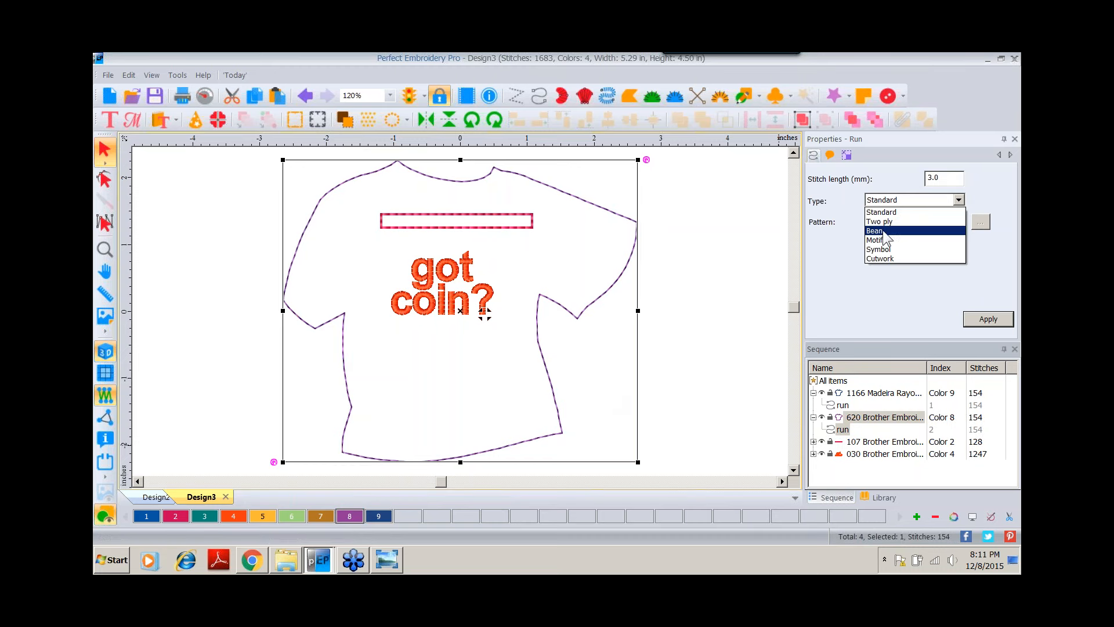
{"action": "left_click", "coordinate": [876, 230]}
{"action": "left_click", "coordinate": [989, 319]}
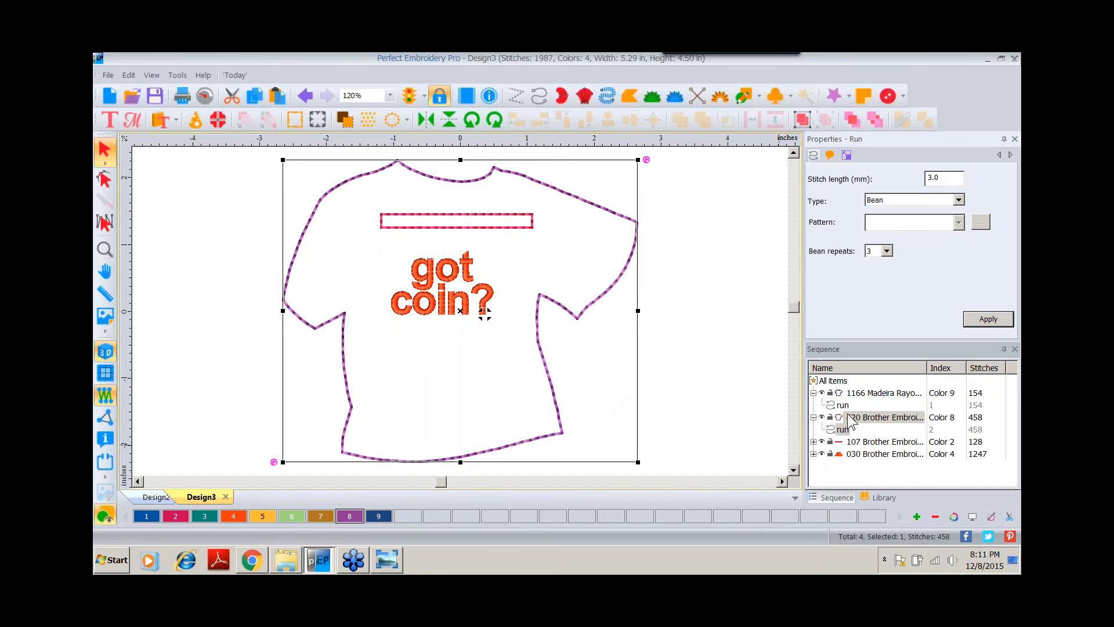
{"action": "left_click", "coordinate": [855, 120]}
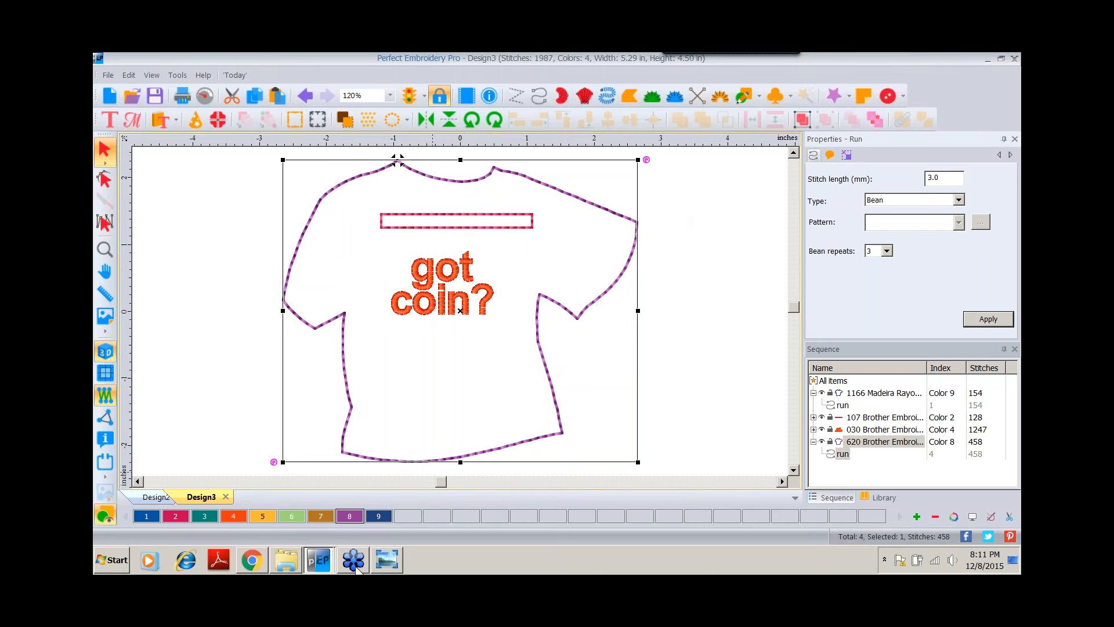
View the finished coin pods reference photo, then return to the shirt design.
{"action": "left_click", "coordinate": [387, 561]}
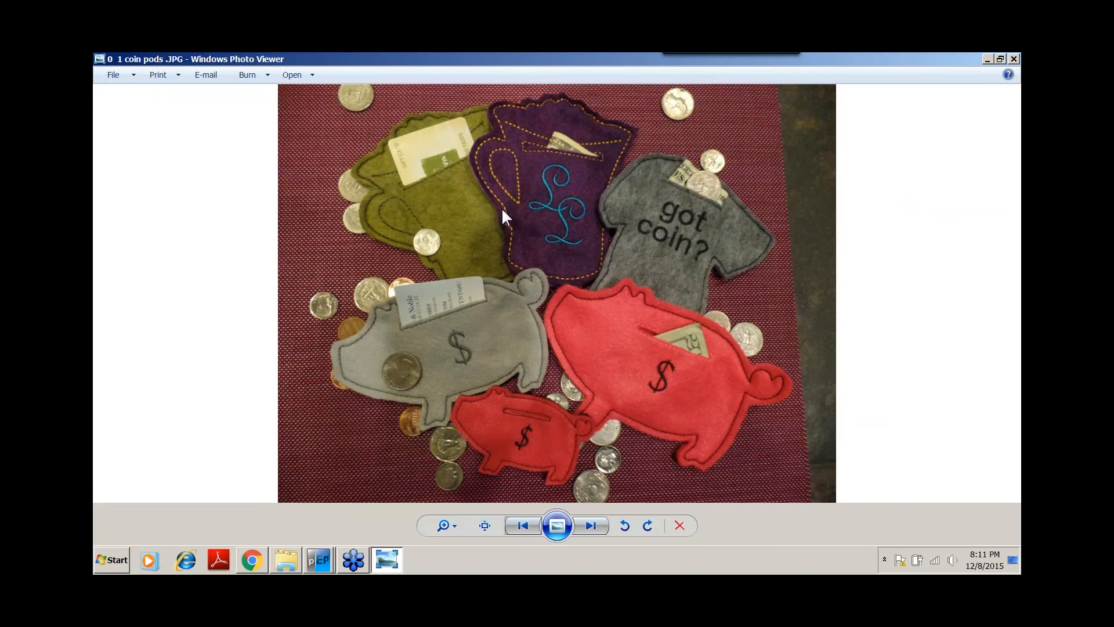
{"action": "left_click", "coordinate": [321, 559]}
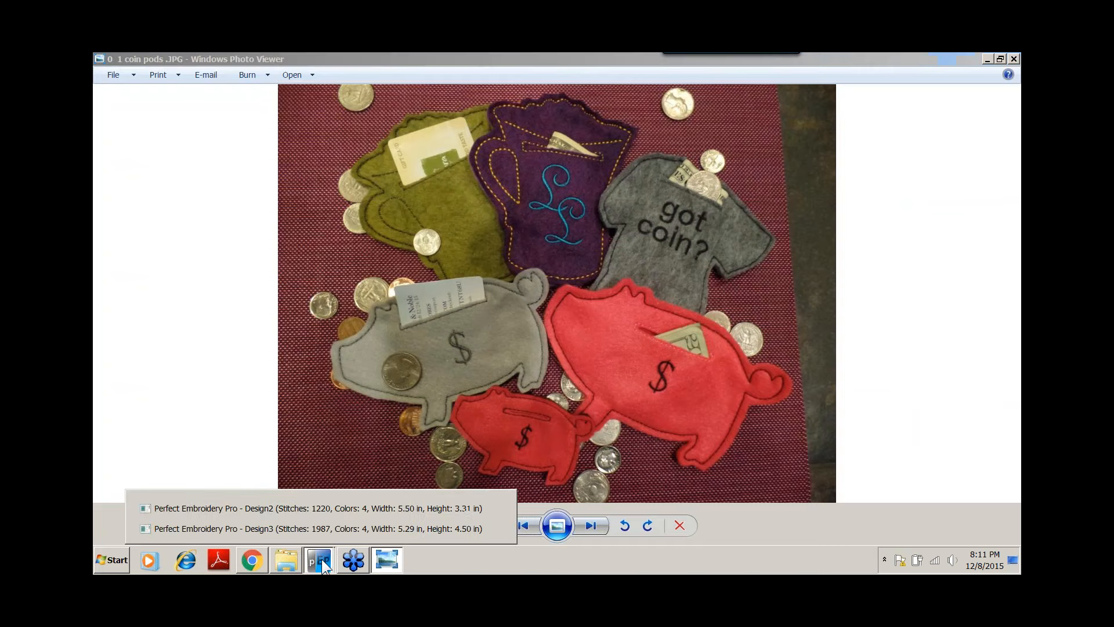
{"action": "left_click", "coordinate": [252, 528]}
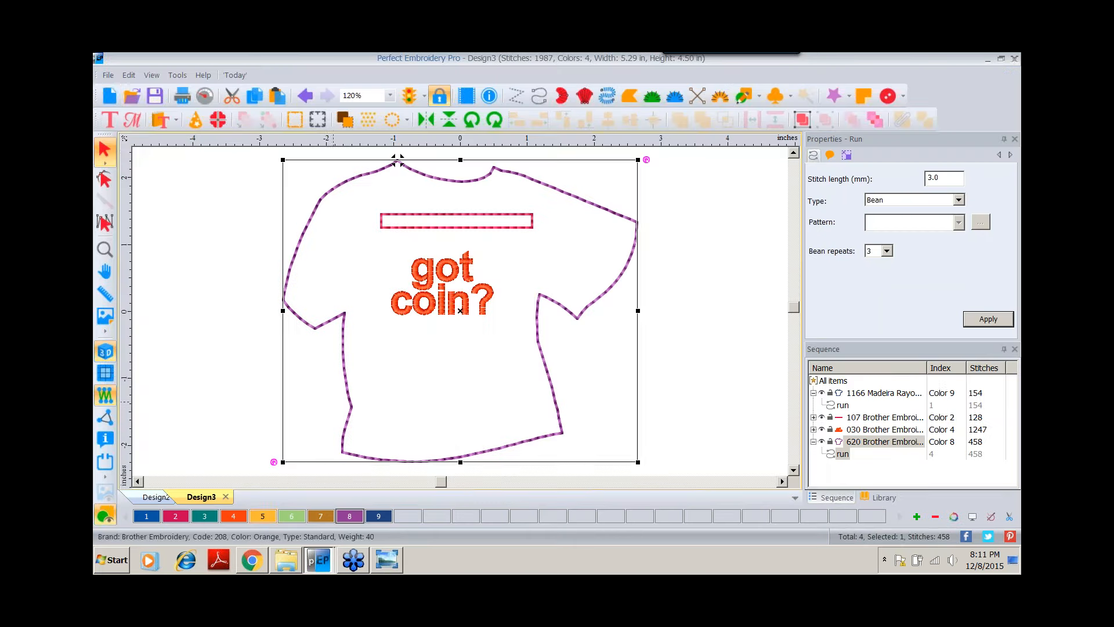
Open the 13425.c2s coffee mug design from the Perfect Embroidery Pro Free Designs folder under C:\dime\Designs.
{"action": "left_click", "coordinate": [109, 97]}
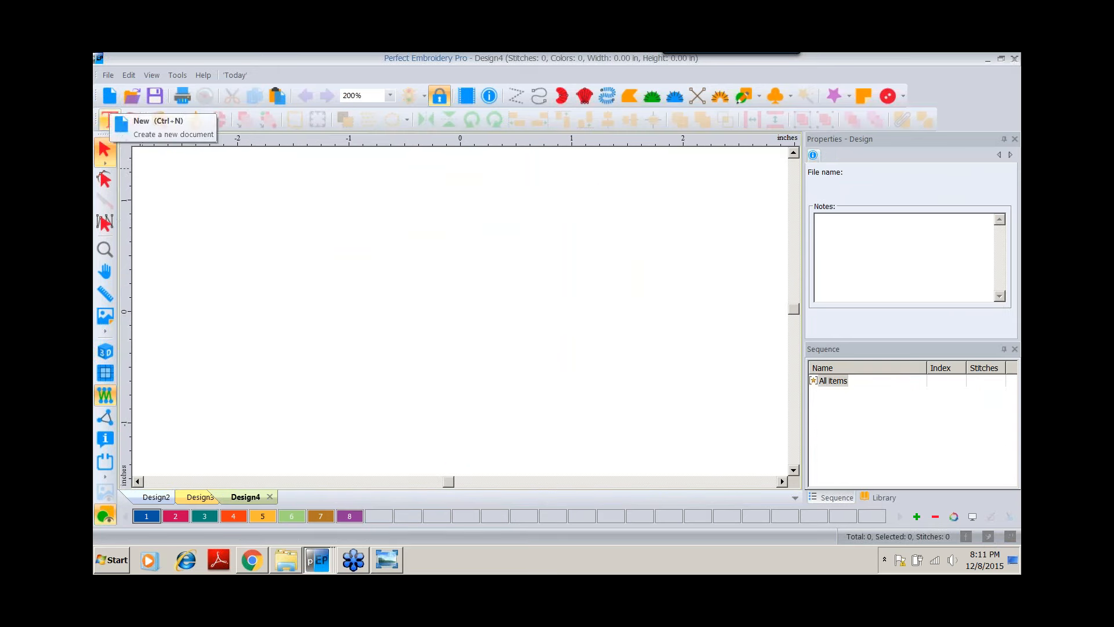
{"action": "left_click", "coordinate": [109, 75]}
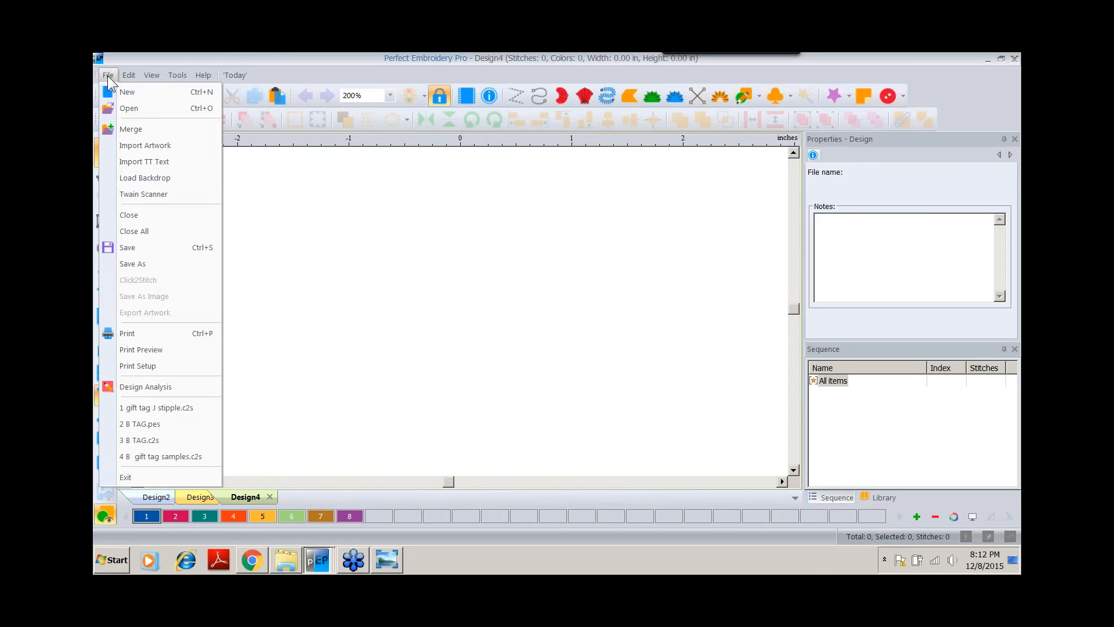
{"action": "left_click", "coordinate": [123, 109]}
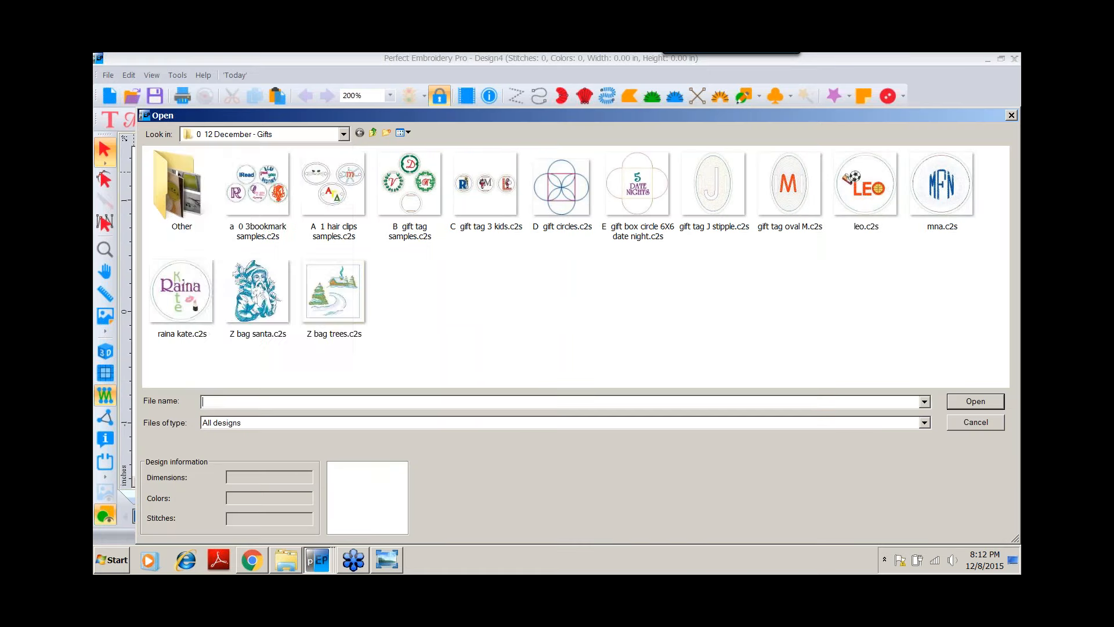
{"action": "left_click", "coordinate": [344, 134]}
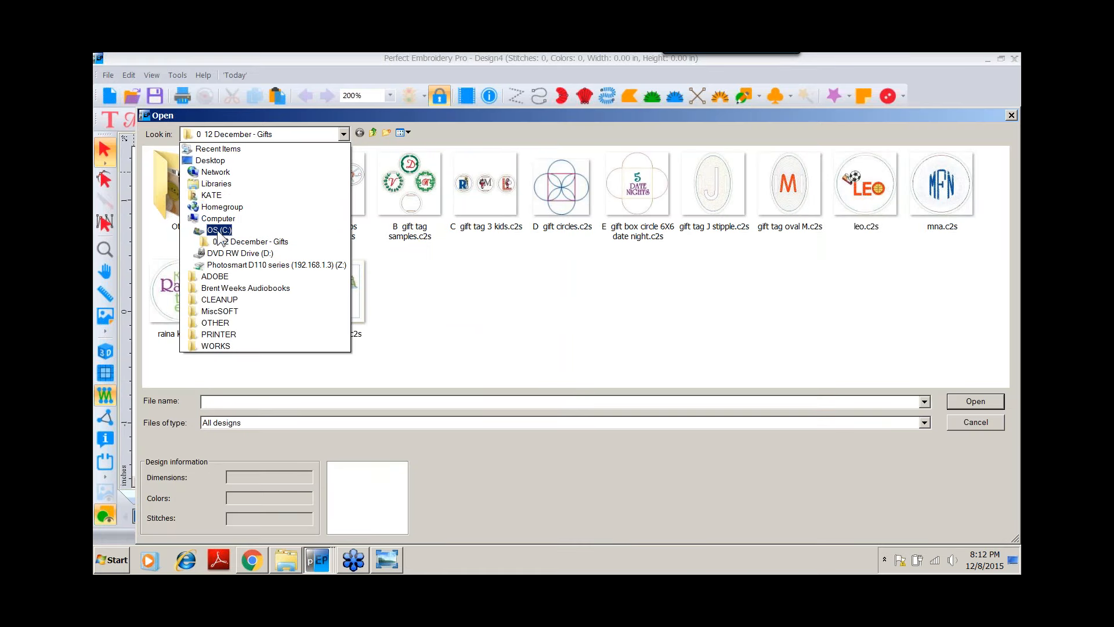
{"action": "left_click", "coordinate": [219, 230]}
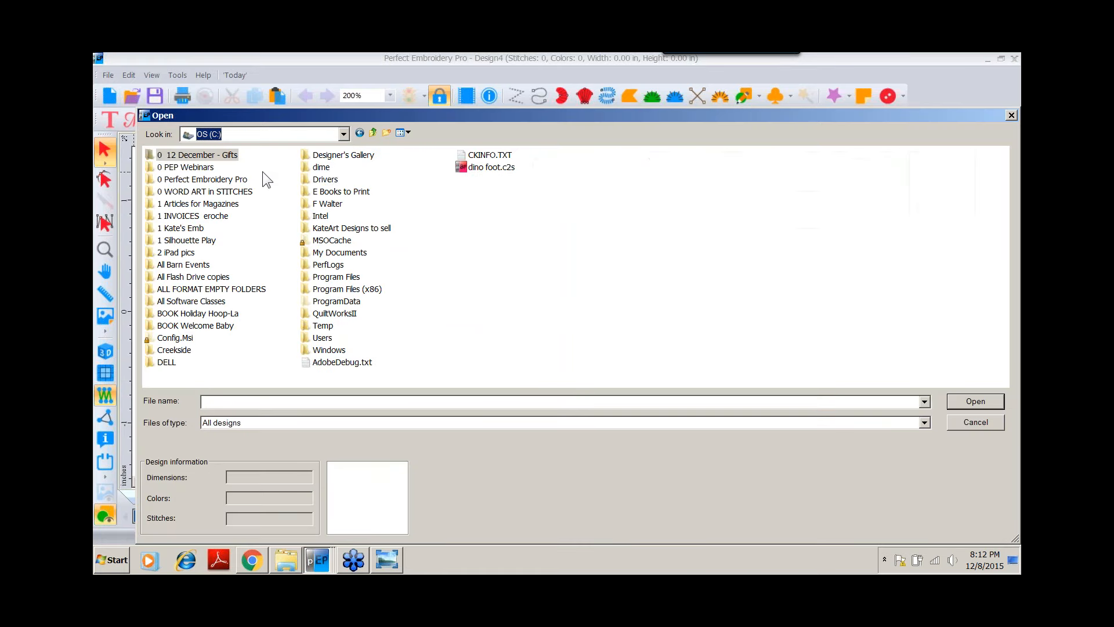
{"action": "double_click", "coordinate": [323, 167]}
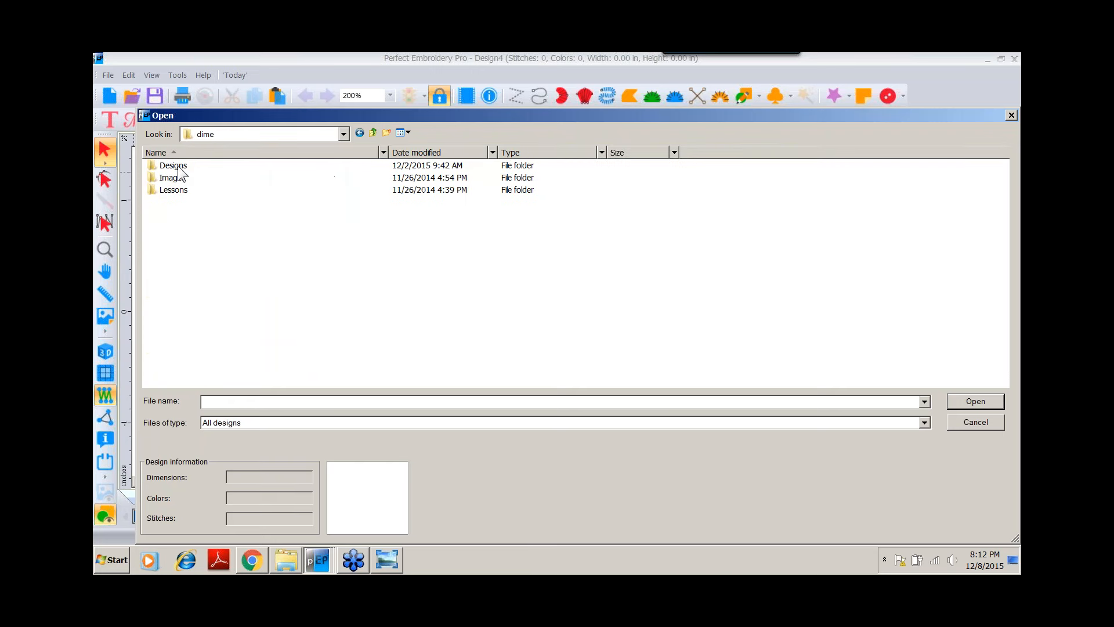
{"action": "double_click", "coordinate": [174, 166]}
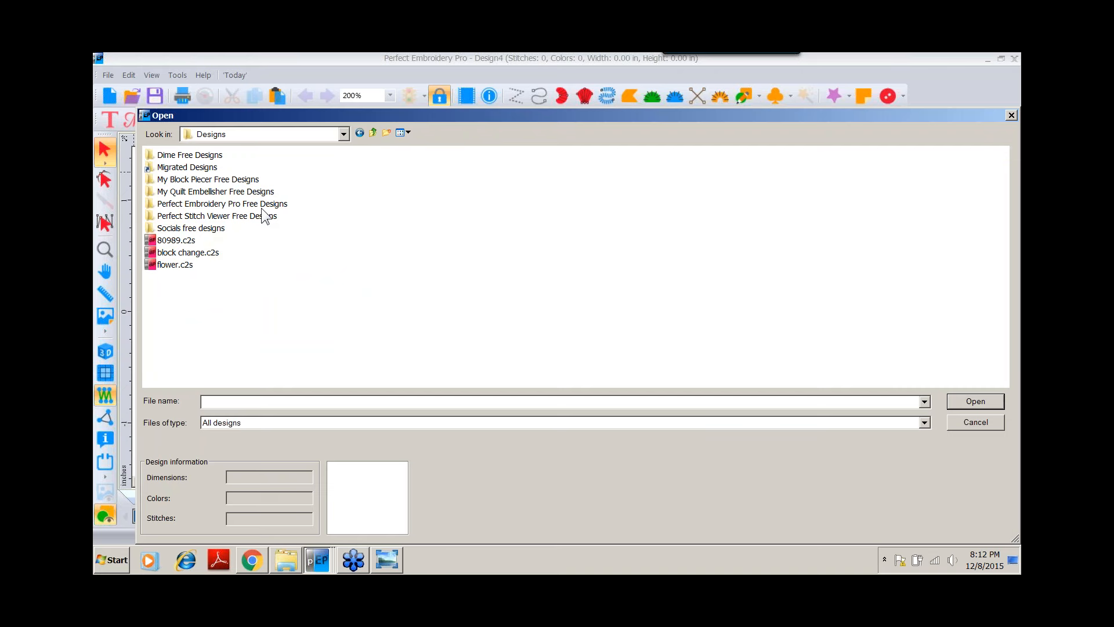
{"action": "double_click", "coordinate": [278, 204]}
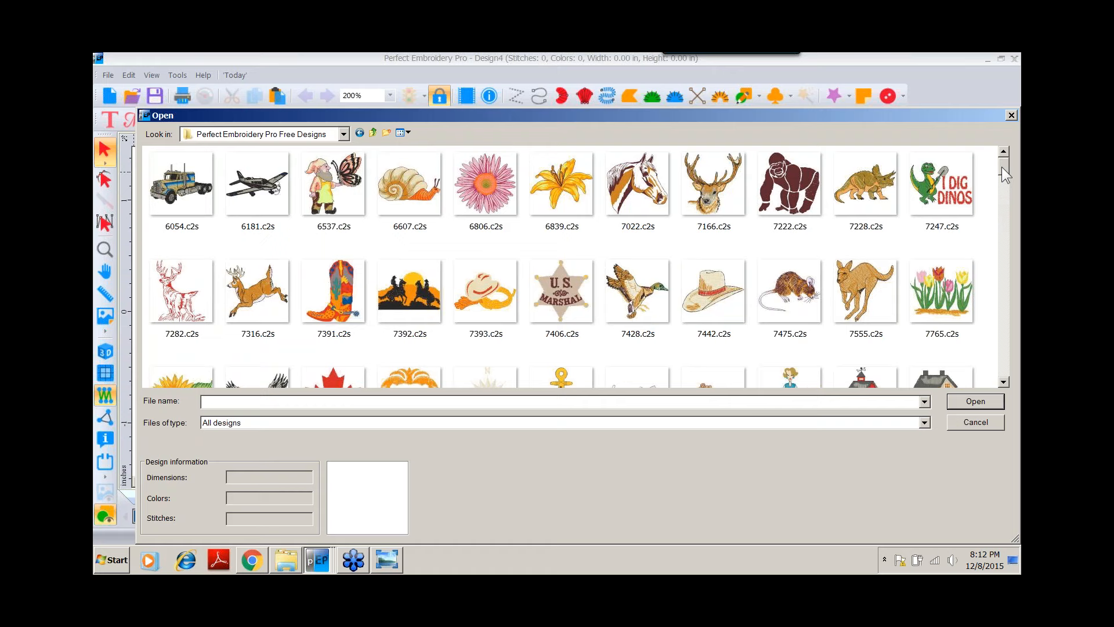
{"action": "left_click_drag", "start_coordinate": [1001, 166], "coordinate": [1001, 181]}
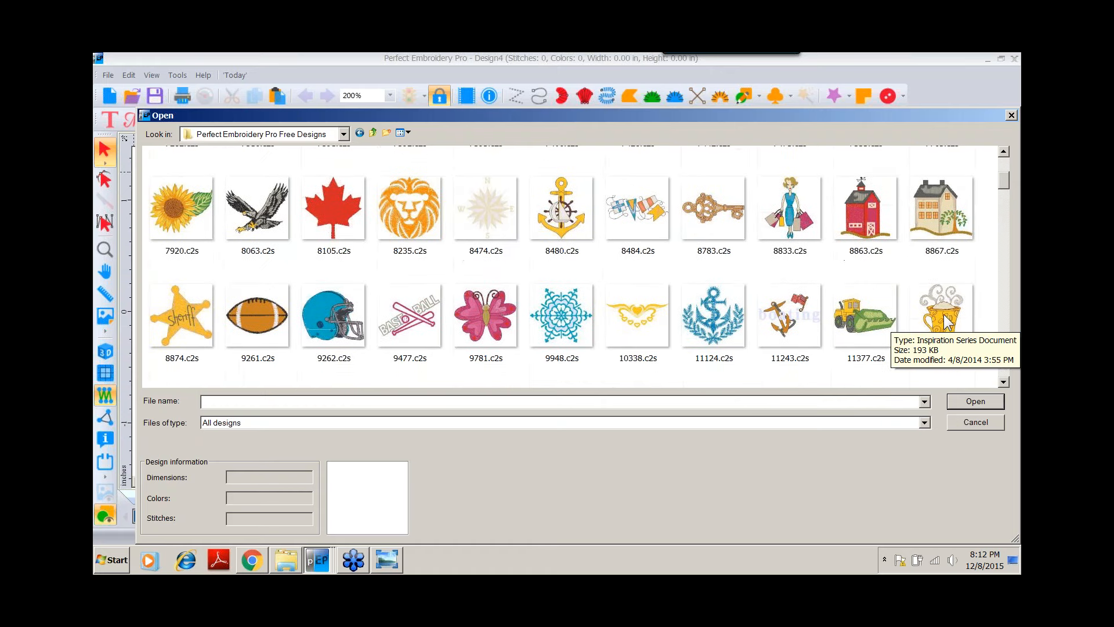
{"action": "double_click", "coordinate": [943, 314]}
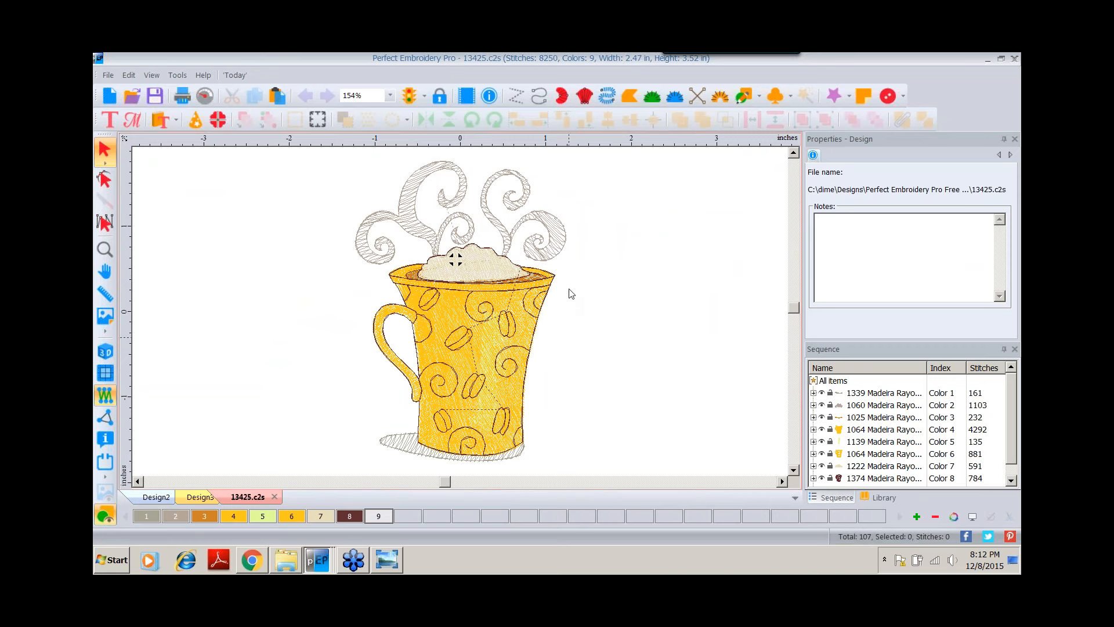
Hide the mug's Color 8 swirl decoration object.
{"action": "left_click", "coordinate": [105, 352]}
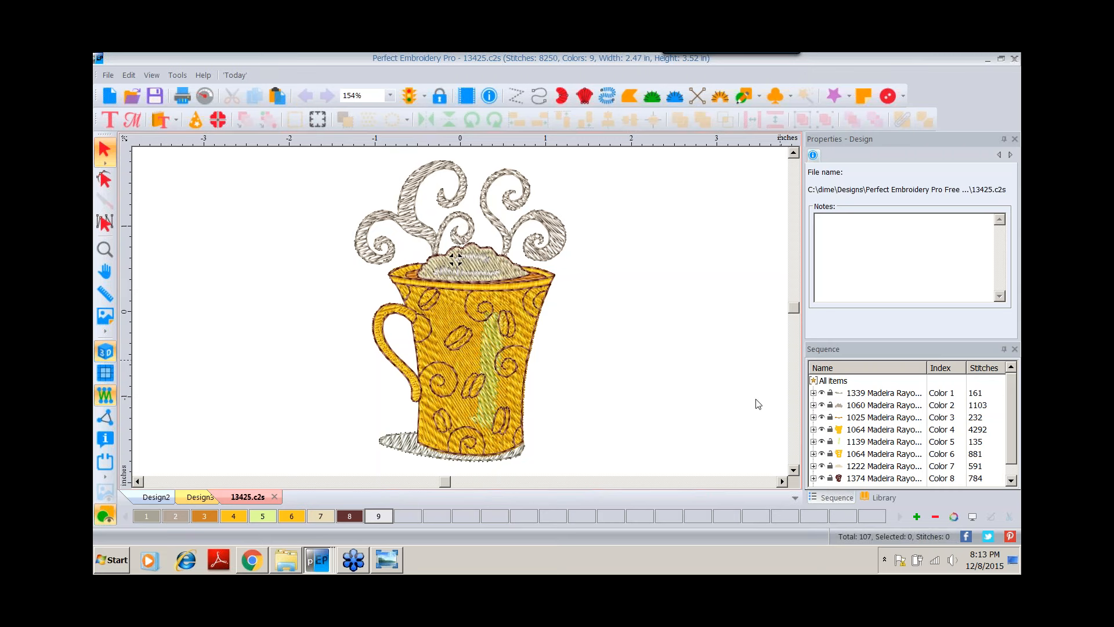
{"action": "left_click", "coordinate": [821, 478]}
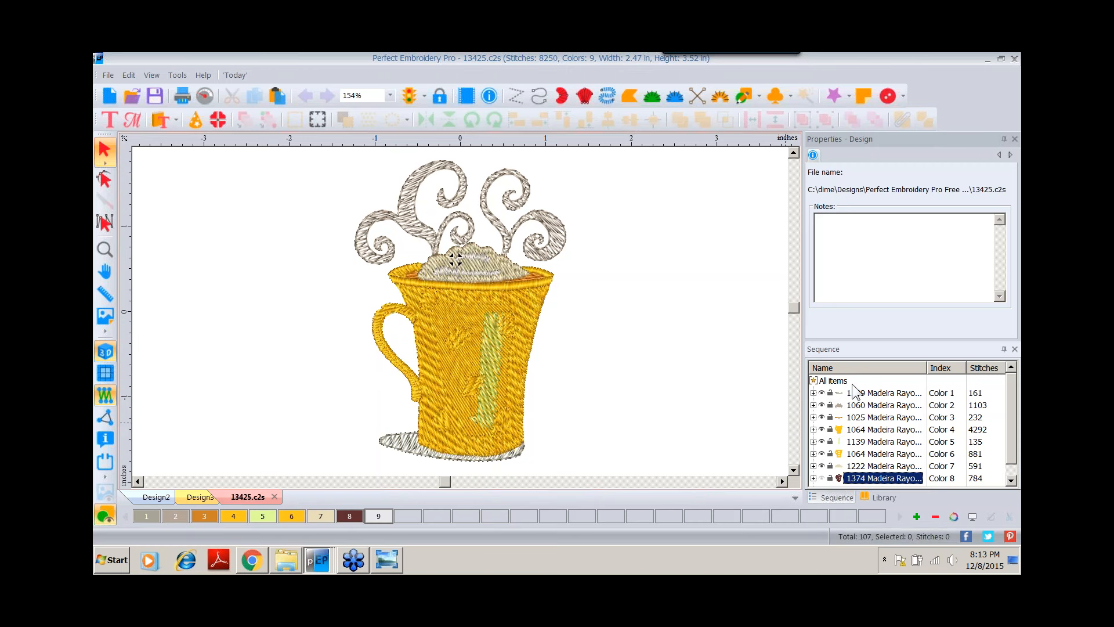
Select all the visible mug objects and delete them.
{"action": "left_click", "coordinate": [834, 381]}
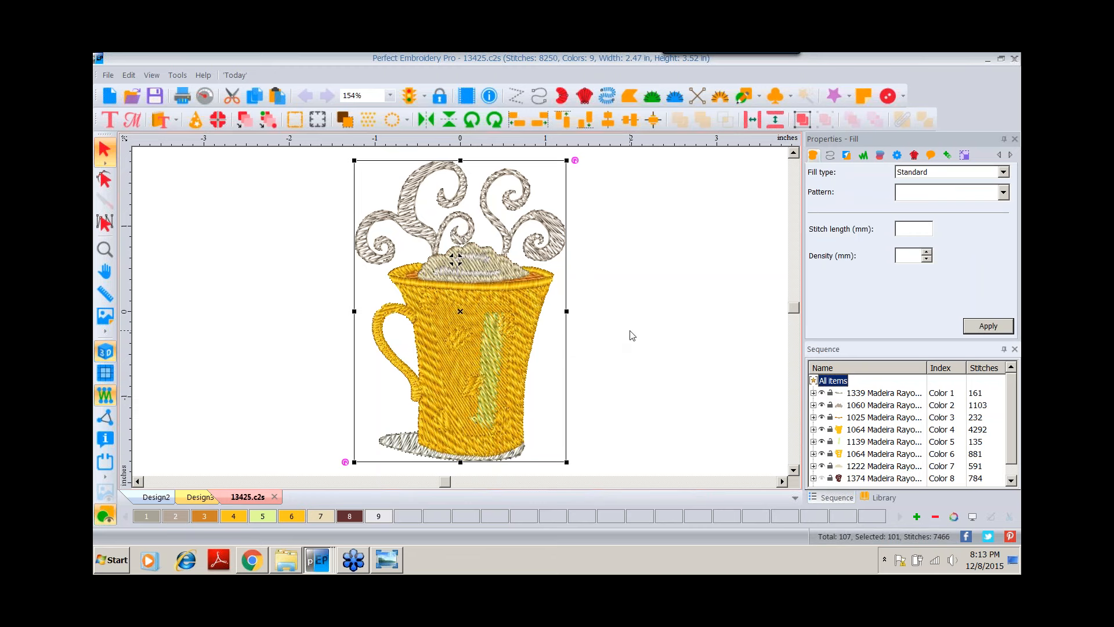
{"action": "key", "text": "Delete"}
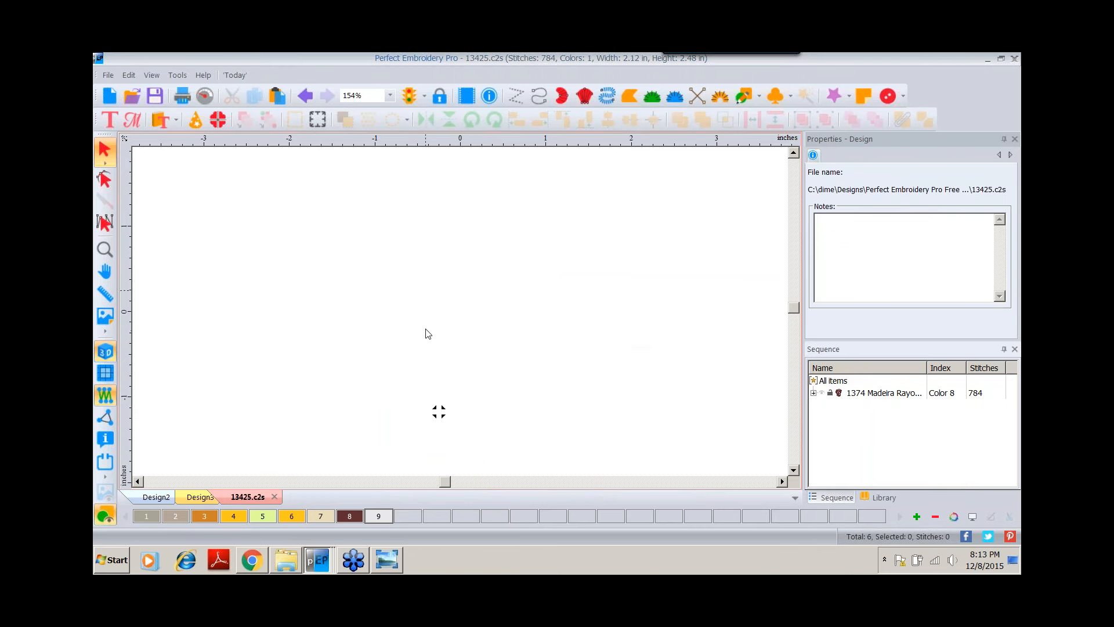
Unhide the Color 8 object, select it, and create an outline around it with Create Outline.
{"action": "left_click", "coordinate": [820, 392]}
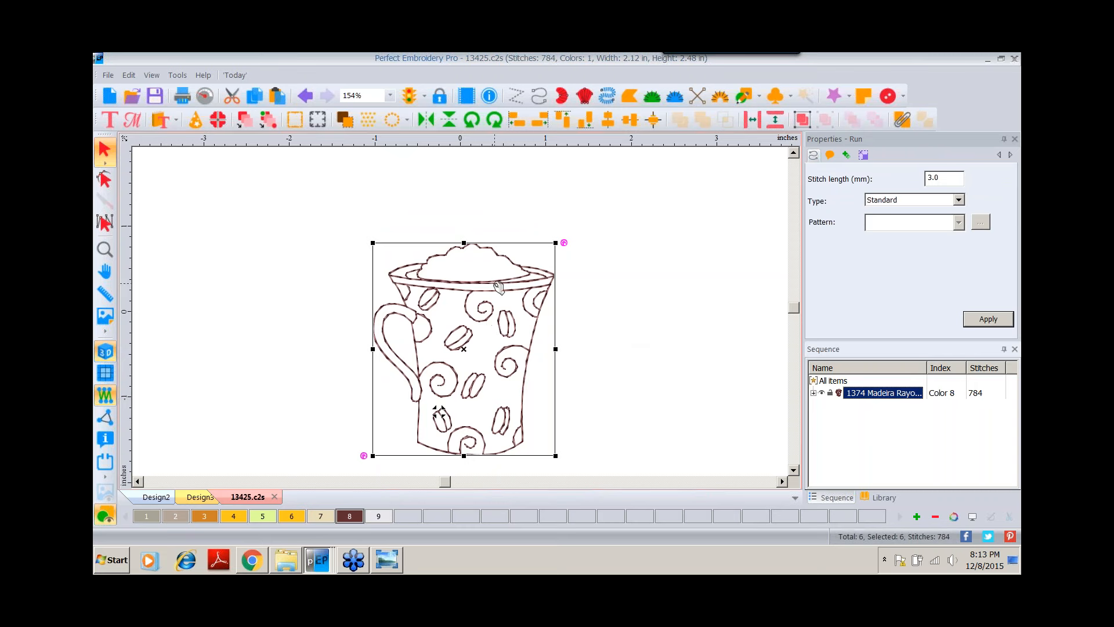
{"action": "left_click", "coordinate": [814, 394]}
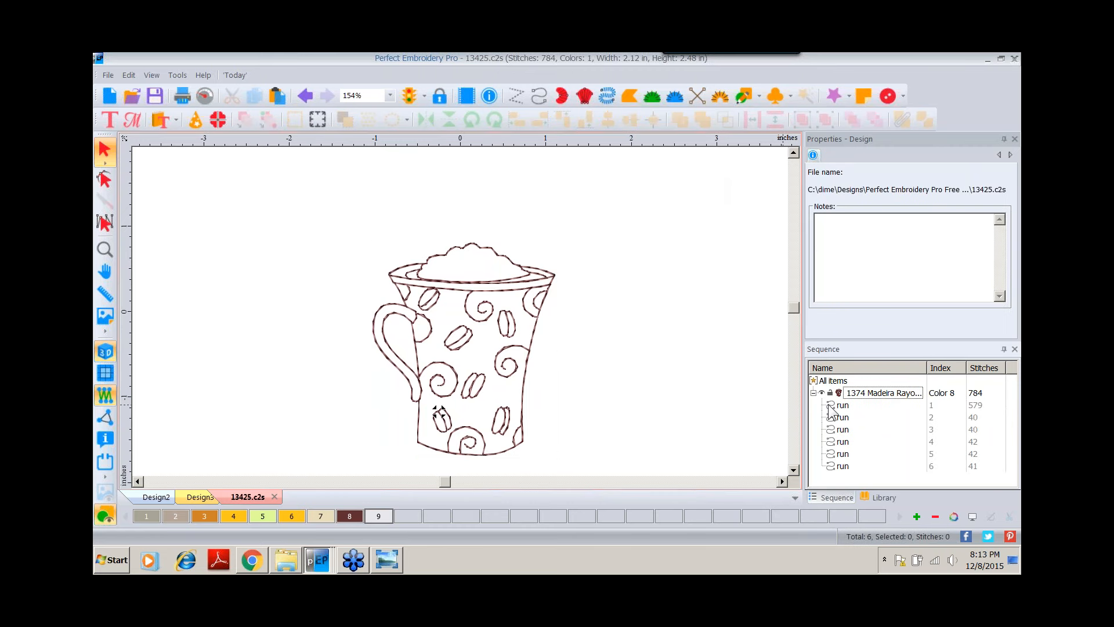
{"action": "left_click", "coordinate": [861, 394]}
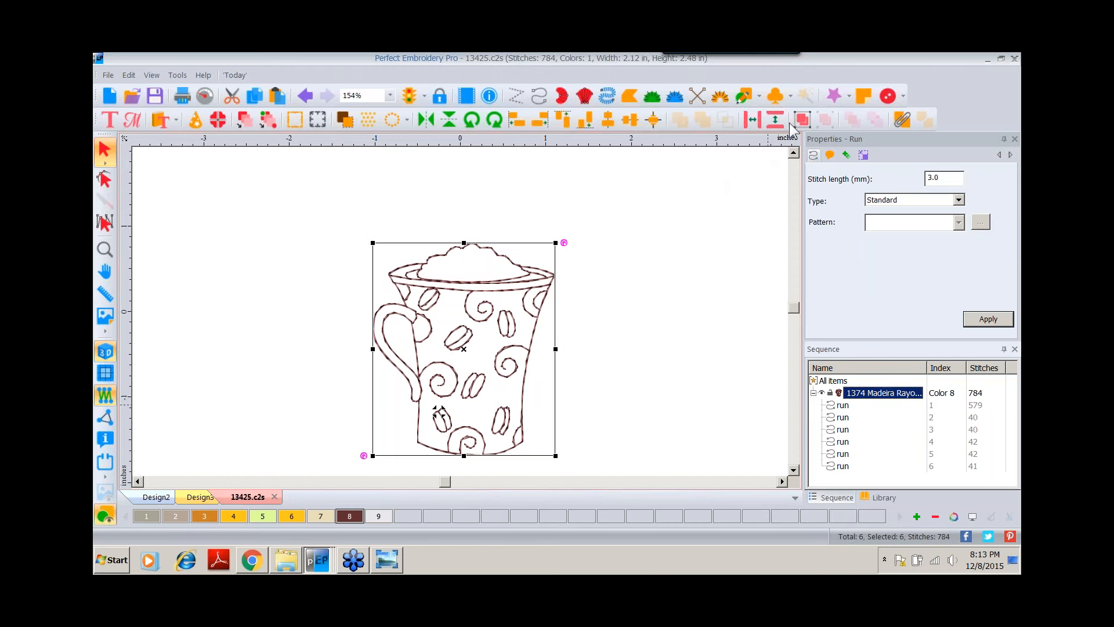
{"action": "left_click", "coordinate": [800, 120]}
{"action": "right_click", "coordinate": [481, 283]}
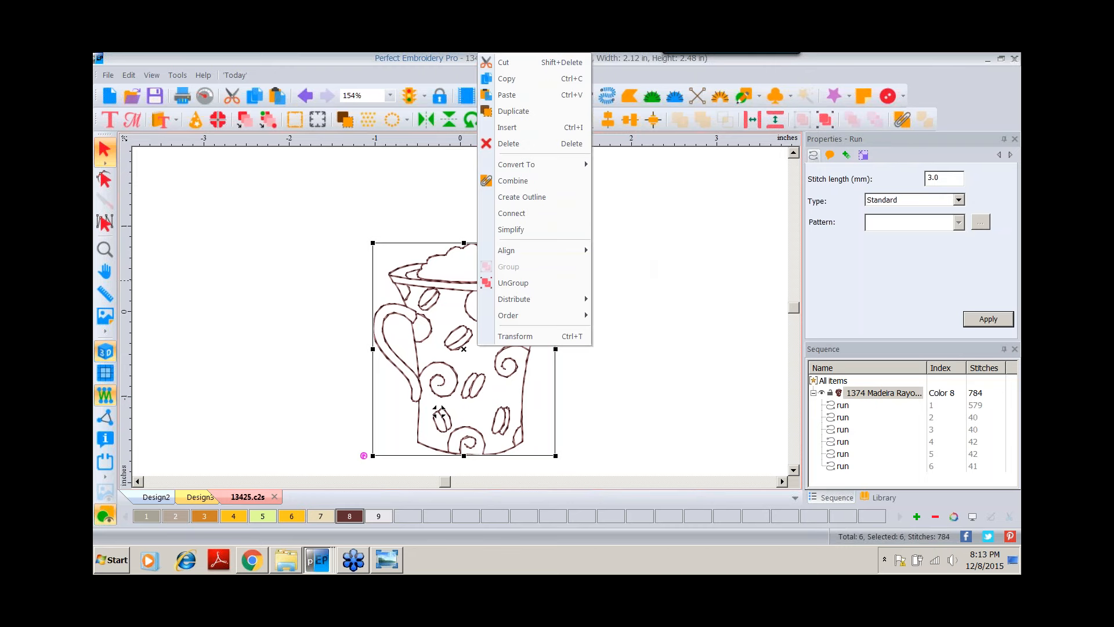
{"action": "left_click", "coordinate": [528, 197]}
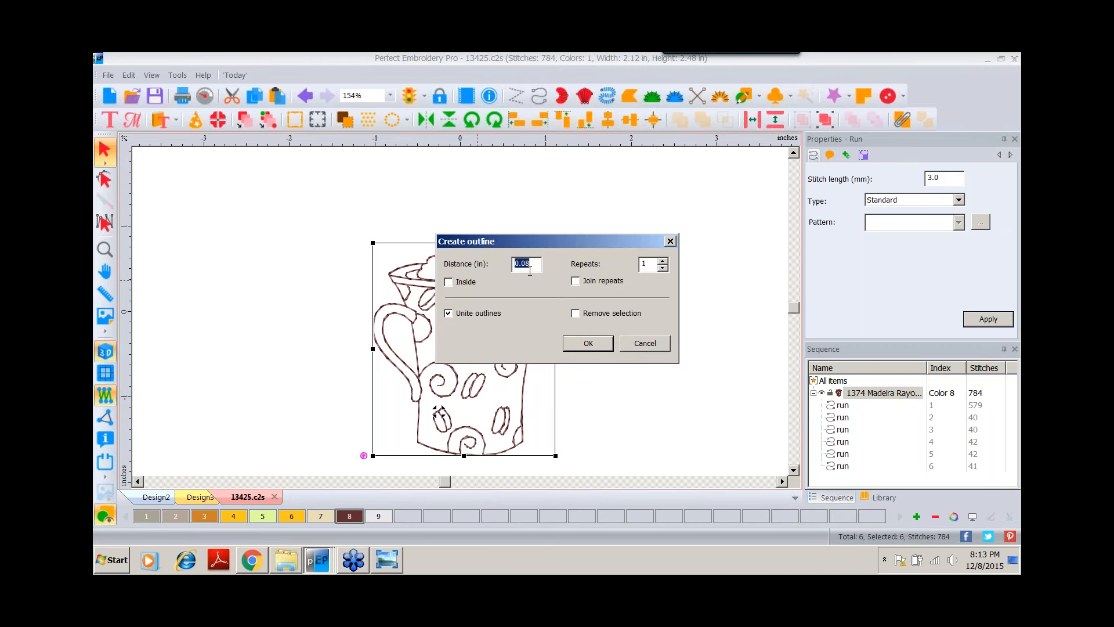
{"action": "type", "text": "0"}
{"action": "left_click", "coordinate": [586, 343]}
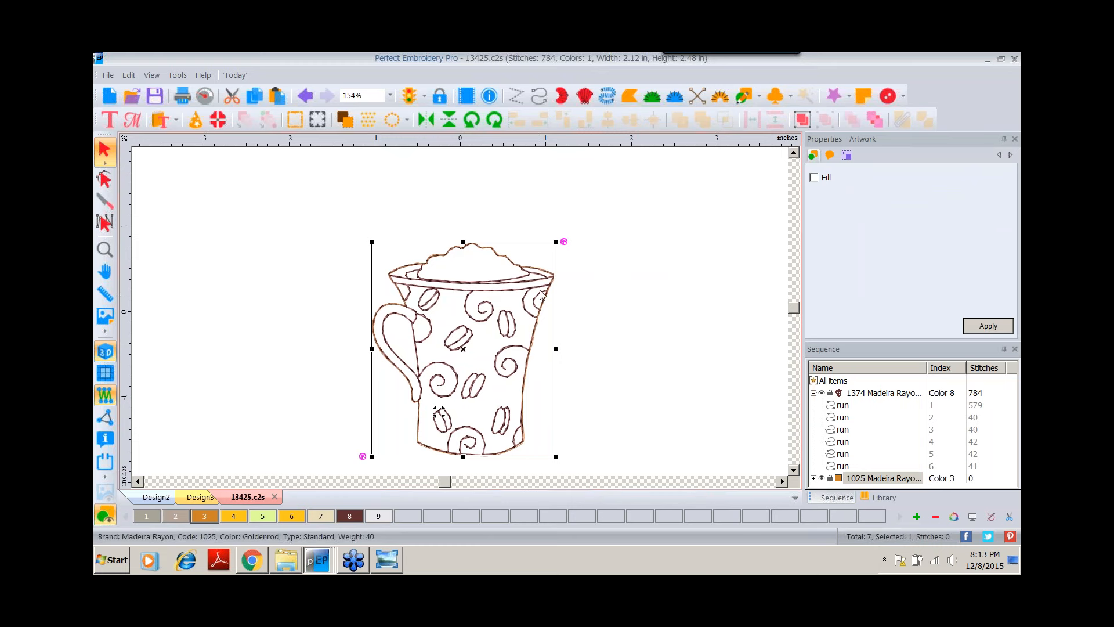
Move the new outline aside and trace the inner curve of the mug handle with a run artwork line.
{"action": "left_click_drag", "start_coordinate": [546, 294], "coordinate": [768, 243]}
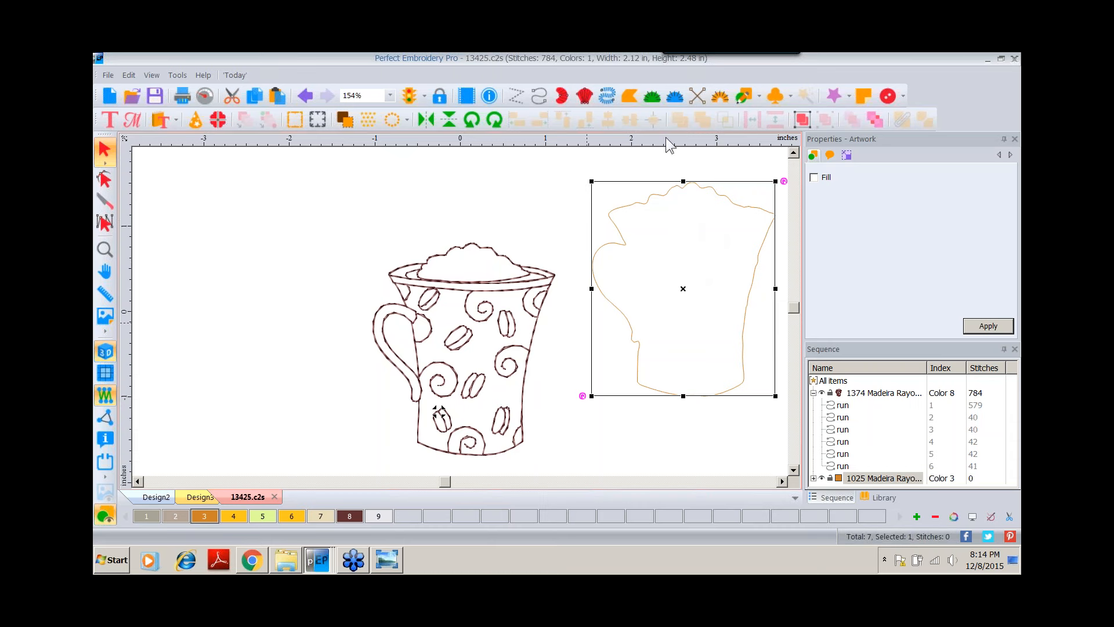
{"action": "left_click", "coordinate": [759, 96]}
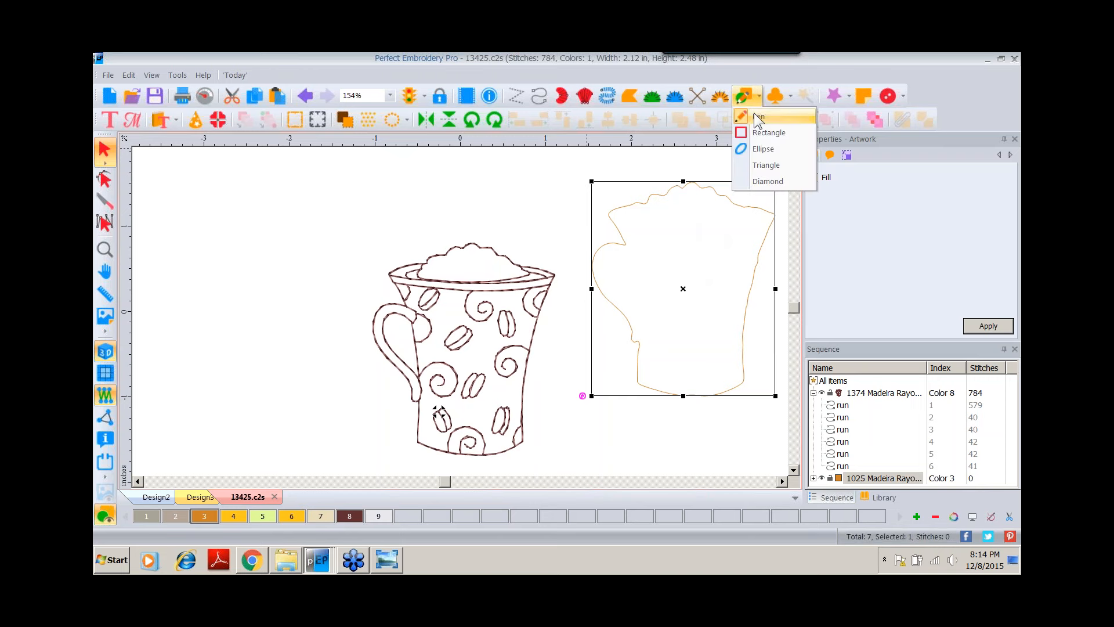
{"action": "left_click", "coordinate": [757, 116]}
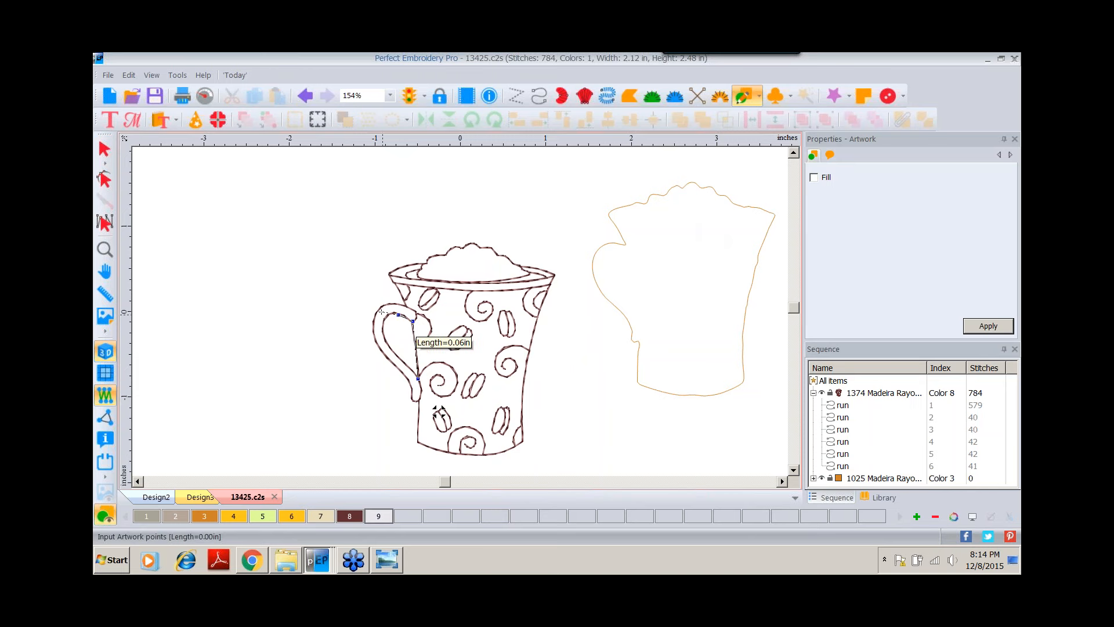
{"action": "left_click", "coordinate": [383, 315]}
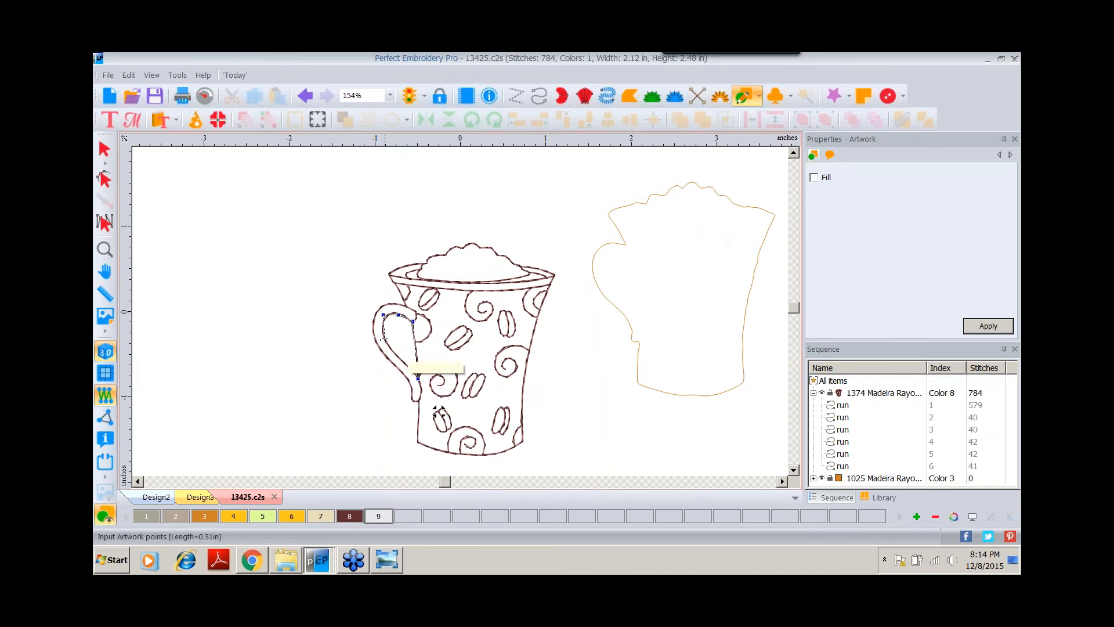
{"action": "left_click", "coordinate": [383, 338]}
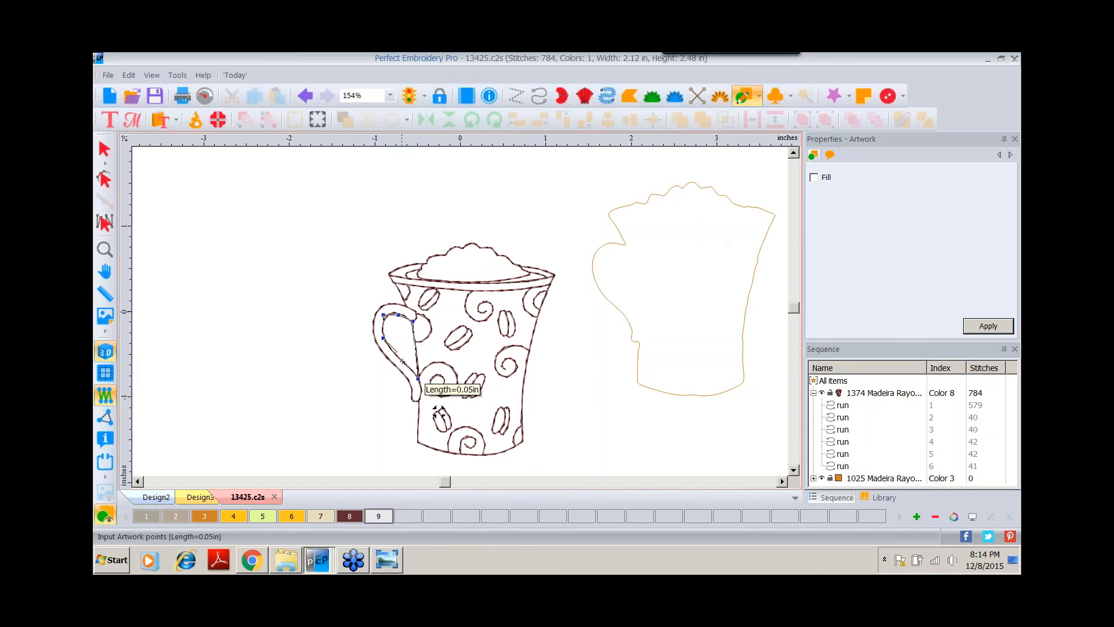
{"action": "left_click", "coordinate": [406, 361]}
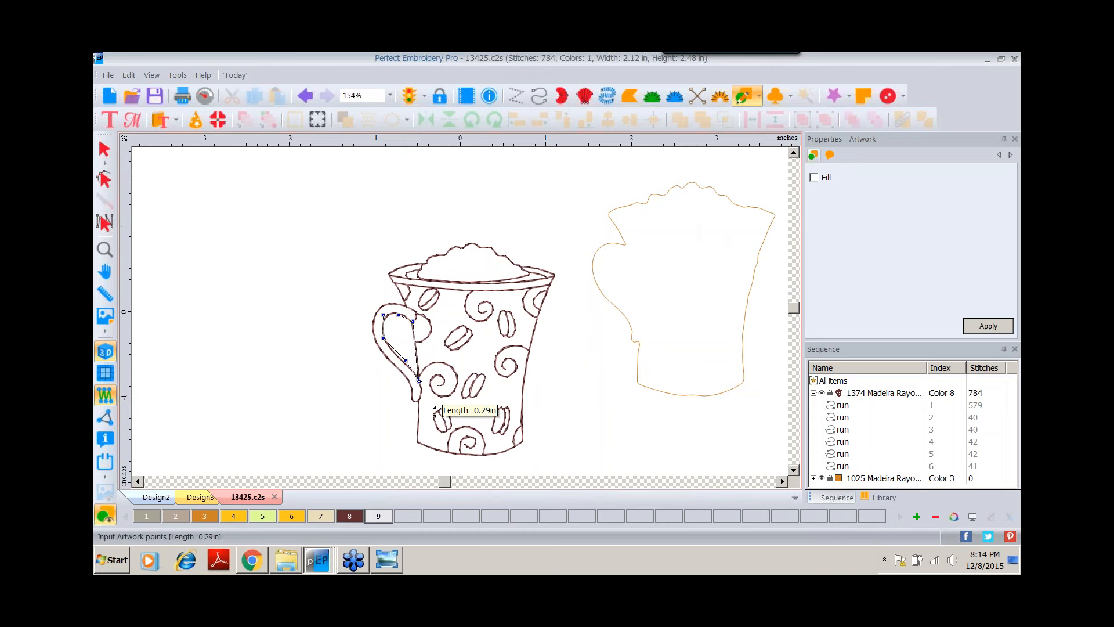
{"action": "left_click", "coordinate": [418, 382]}
{"action": "right_click", "coordinate": [419, 380]}
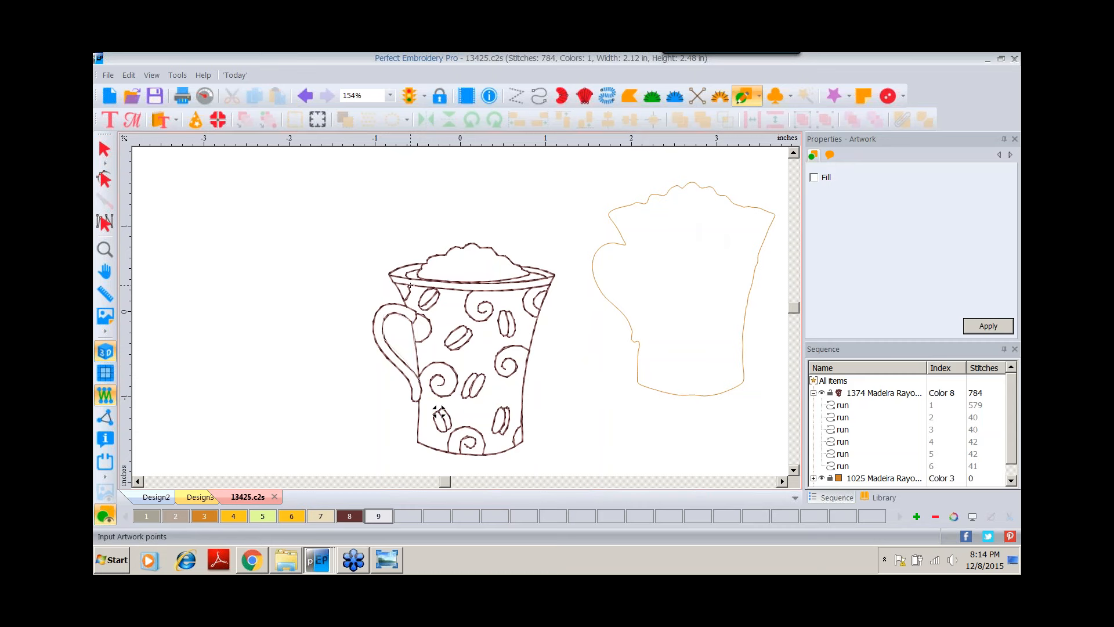
Trace the mug's rim with another run artwork line.
{"action": "left_click", "coordinate": [410, 285]}
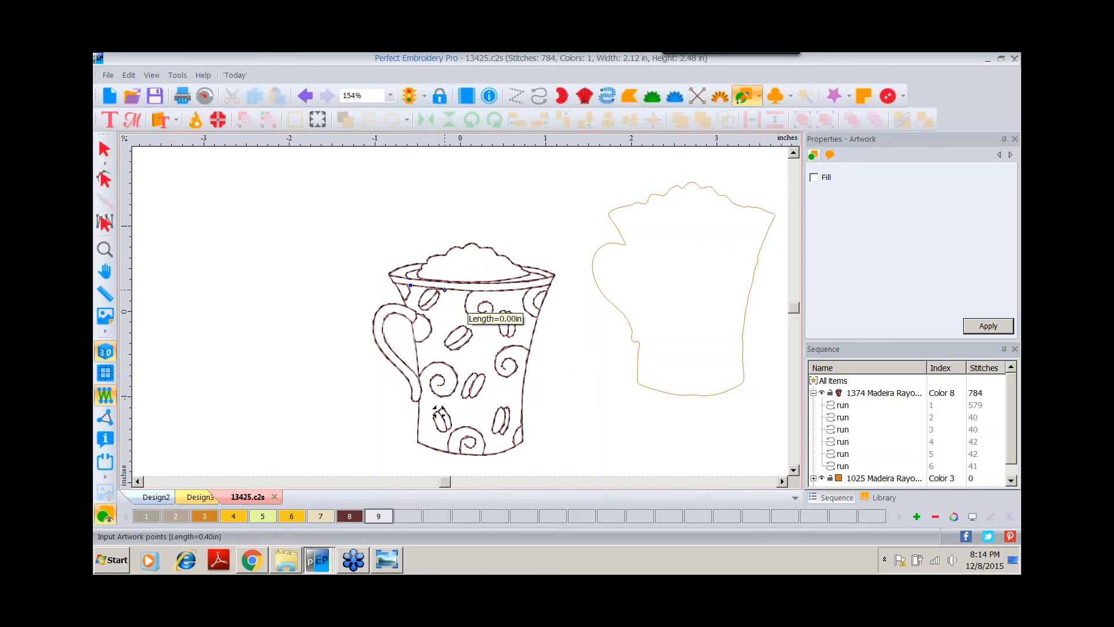
{"action": "left_click", "coordinate": [491, 292]}
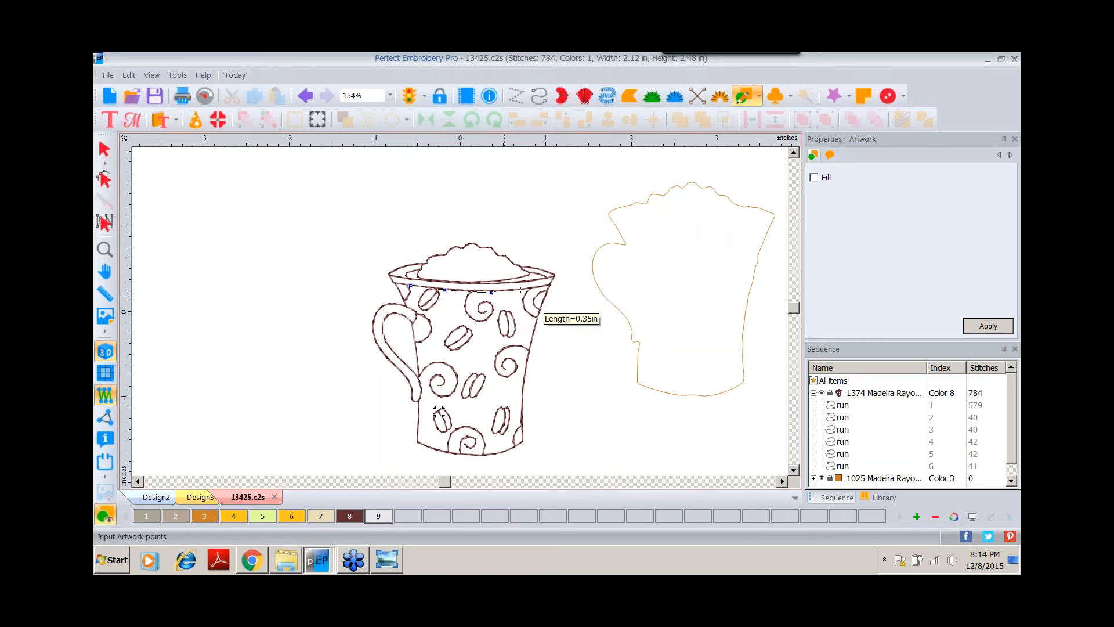
{"action": "left_click", "coordinate": [524, 287]}
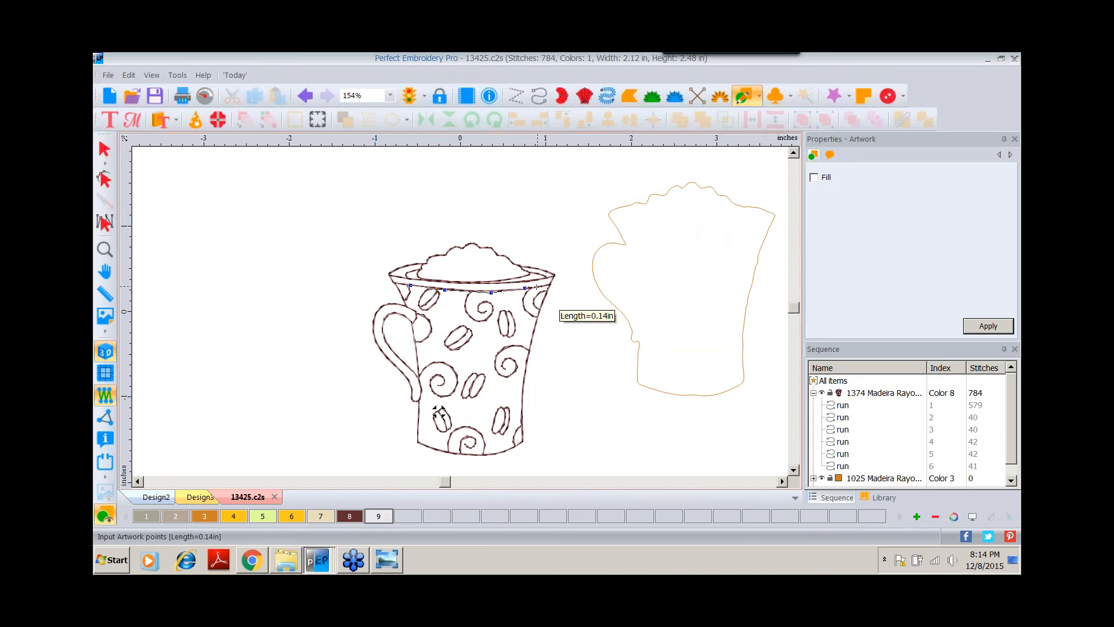
{"action": "right_click", "coordinate": [534, 286]}
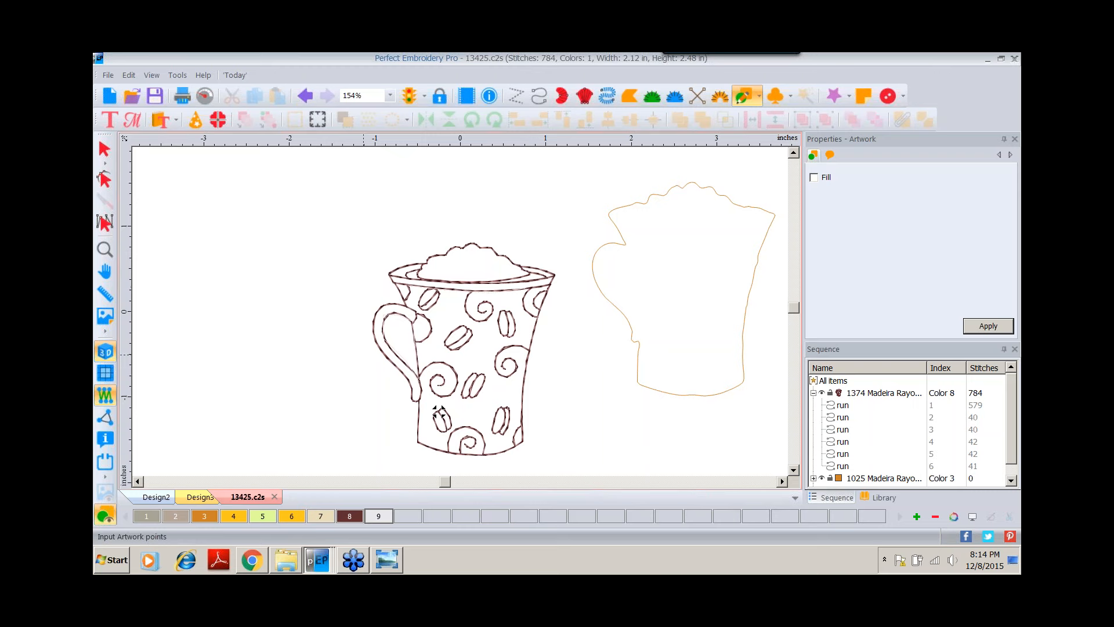
Delete the original Color 8 mug object and set the two traced lines to Color 8.
{"action": "left_click", "coordinate": [859, 391]}
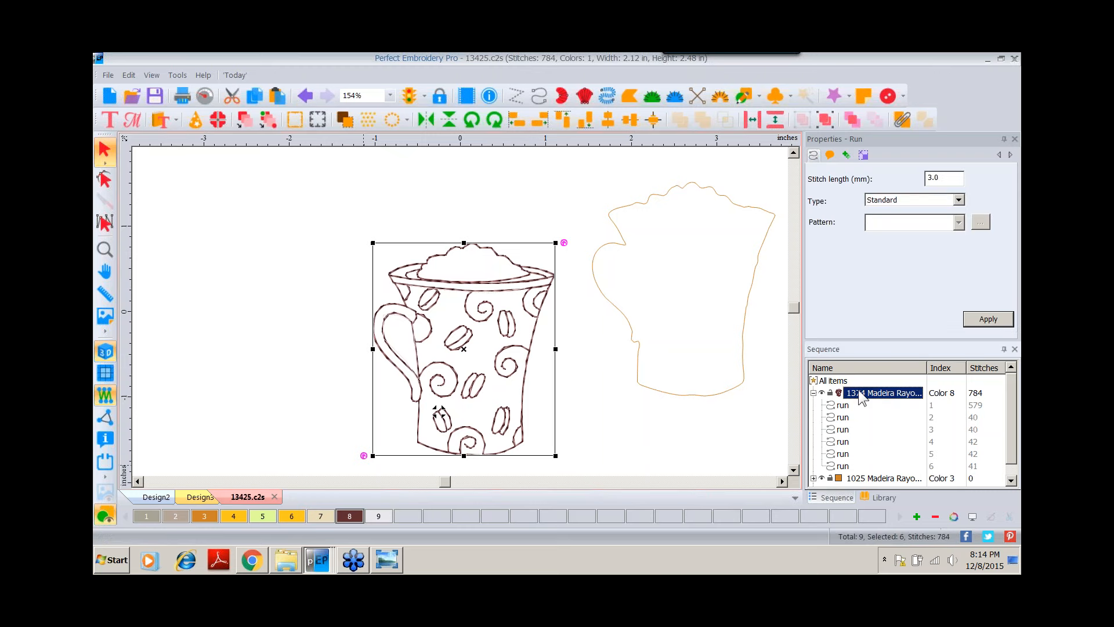
{"action": "key", "text": "Delete"}
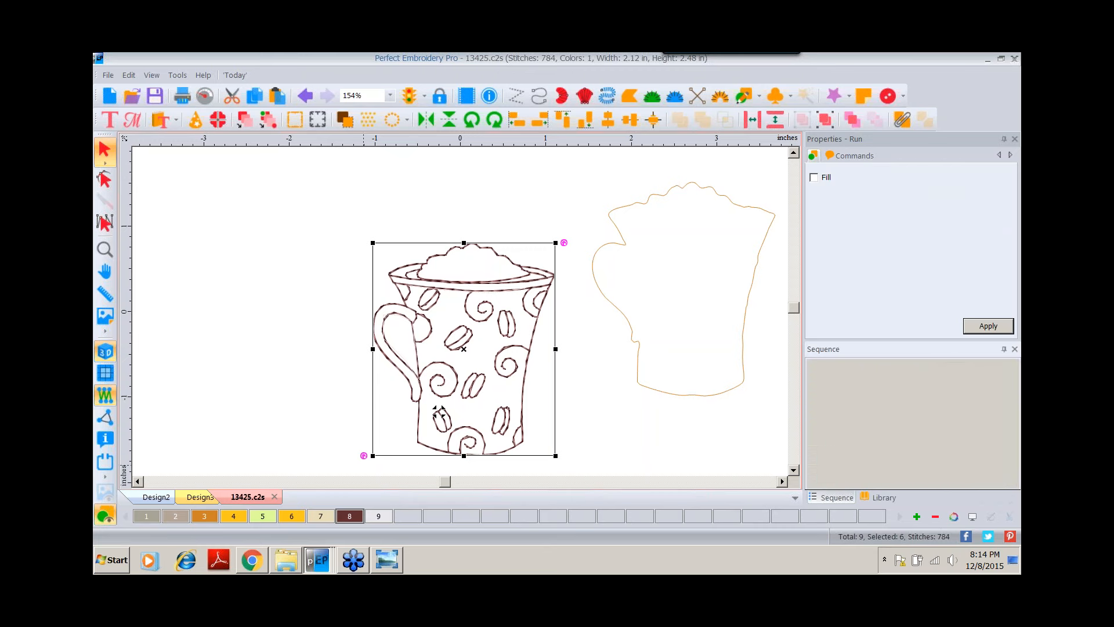
{"action": "left_click_drag", "start_coordinate": [323, 242], "coordinate": [544, 444]}
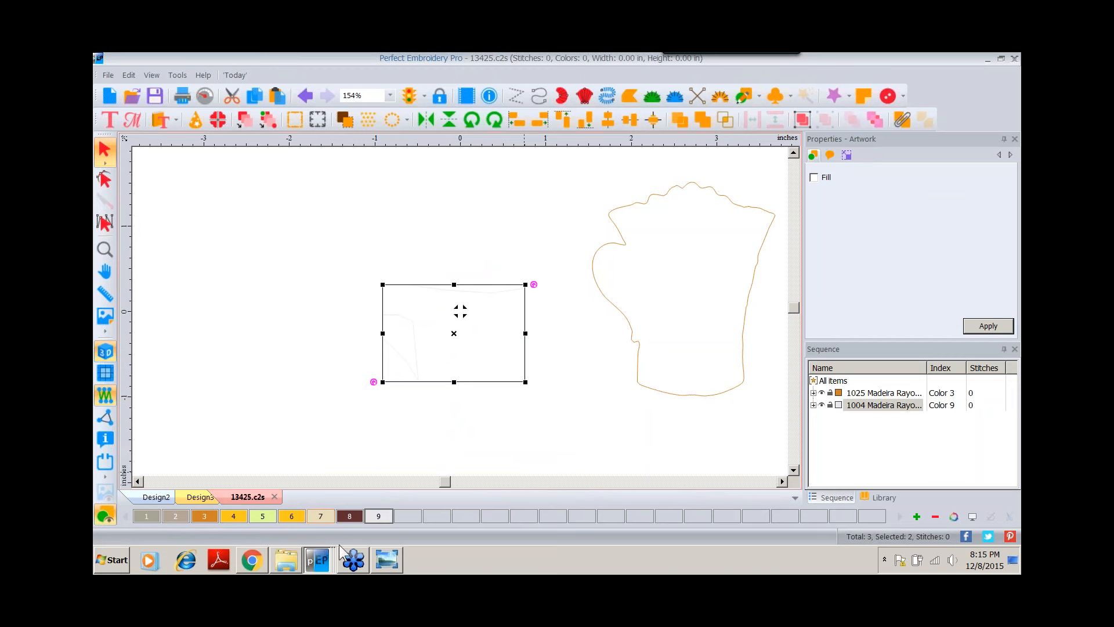
{"action": "left_click", "coordinate": [347, 517]}
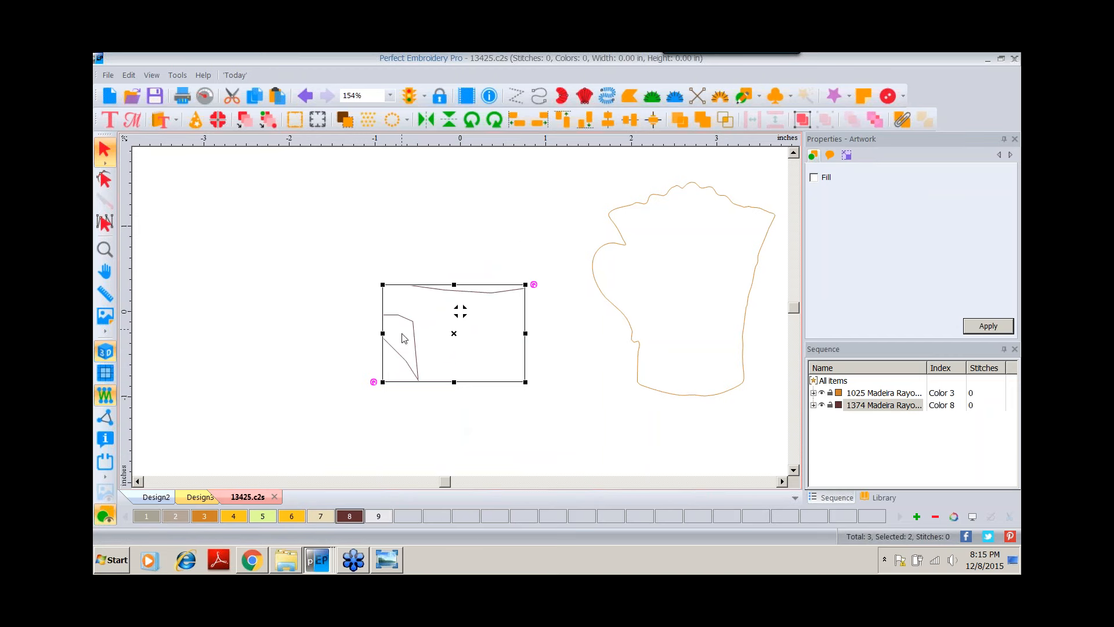
Smooth the points of the traced handle and rim lines with the point-editing tool.
{"action": "left_click", "coordinate": [105, 179]}
{"action": "left_click", "coordinate": [386, 342]}
{"action": "left_click_drag", "start_coordinate": [350, 288], "coordinate": [447, 366]}
{"action": "right_click", "coordinate": [400, 317]}
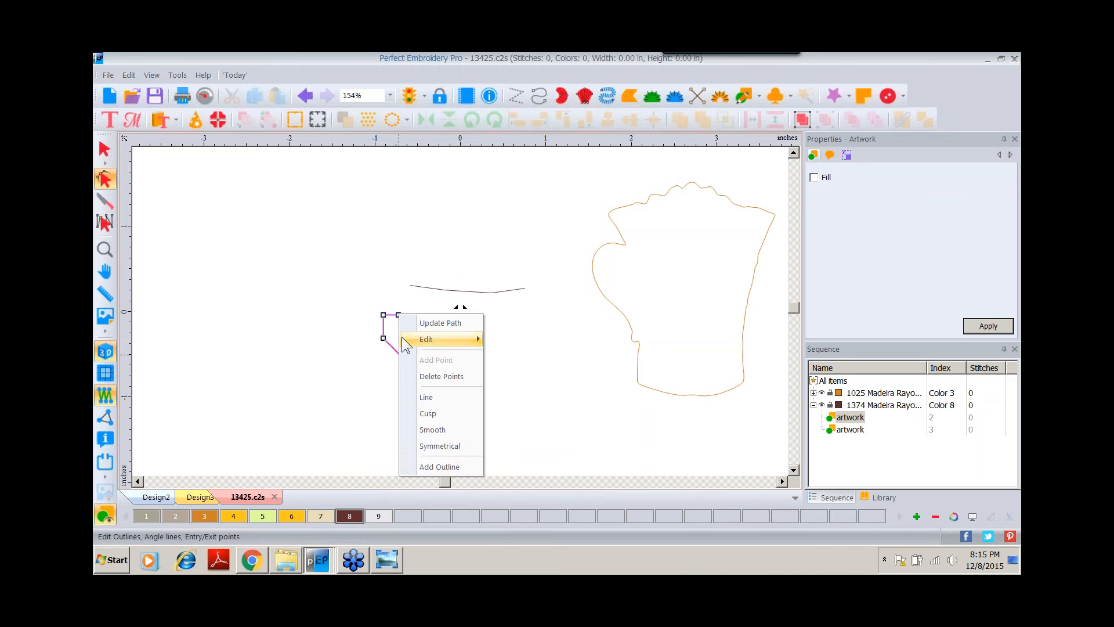
{"action": "left_click", "coordinate": [421, 418]}
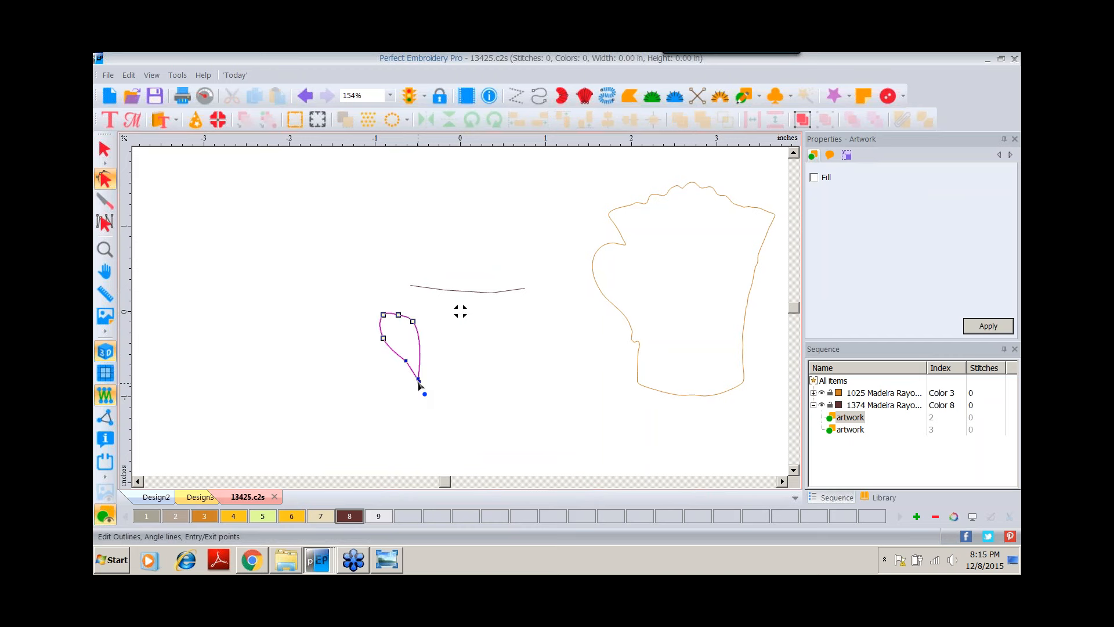
{"action": "right_click", "coordinate": [419, 383]}
{"action": "left_click", "coordinate": [443, 349]}
{"action": "left_click", "coordinate": [446, 292]}
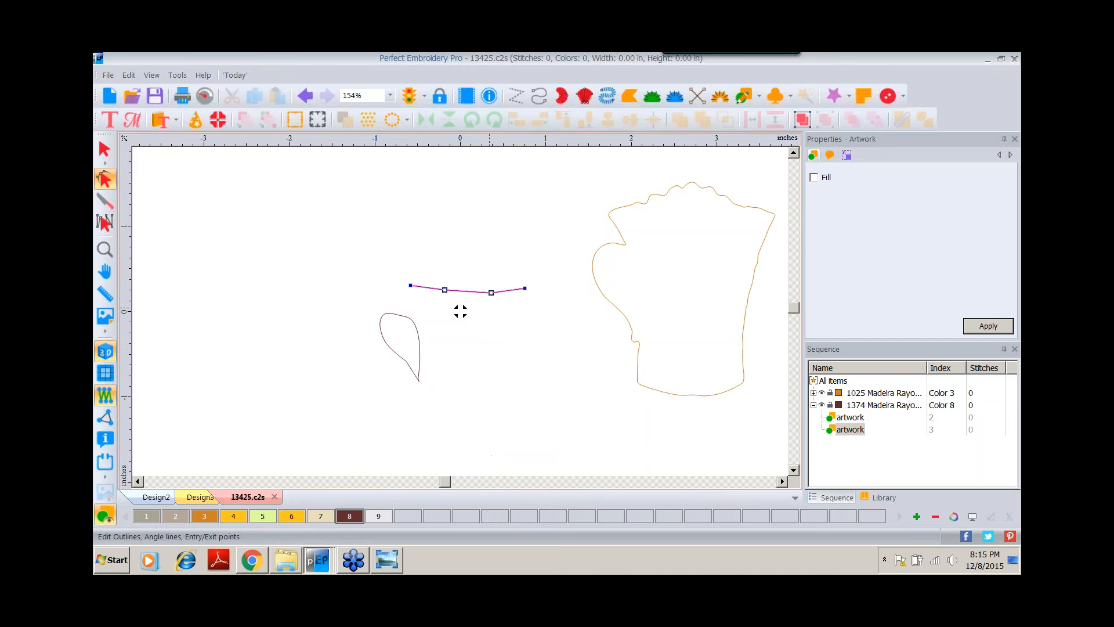
{"action": "right_click", "coordinate": [492, 296]}
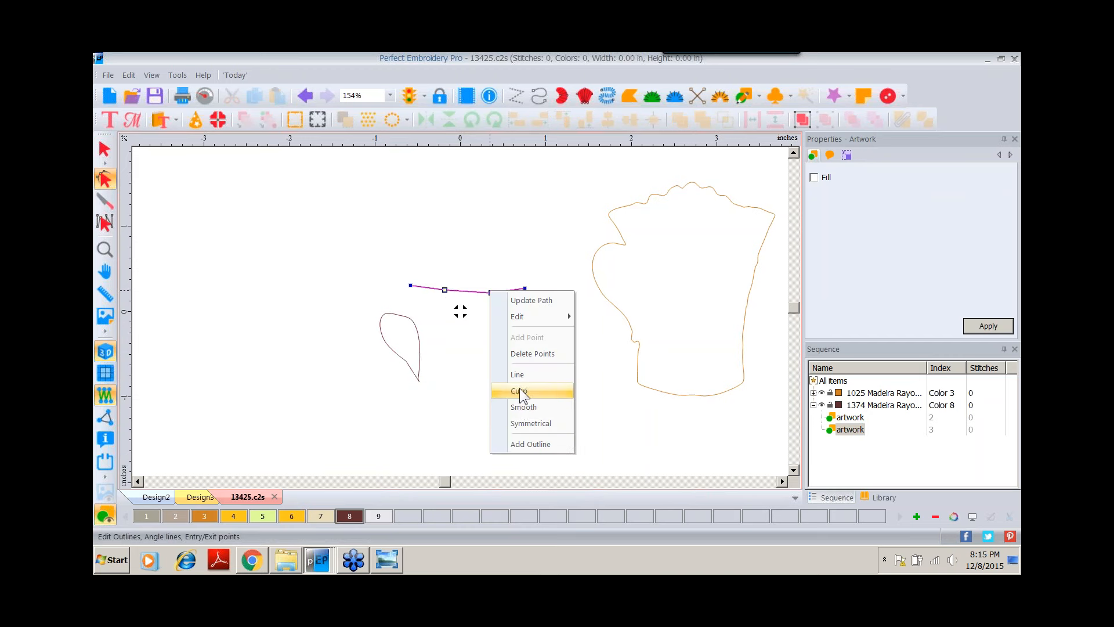
{"action": "left_click", "coordinate": [517, 405]}
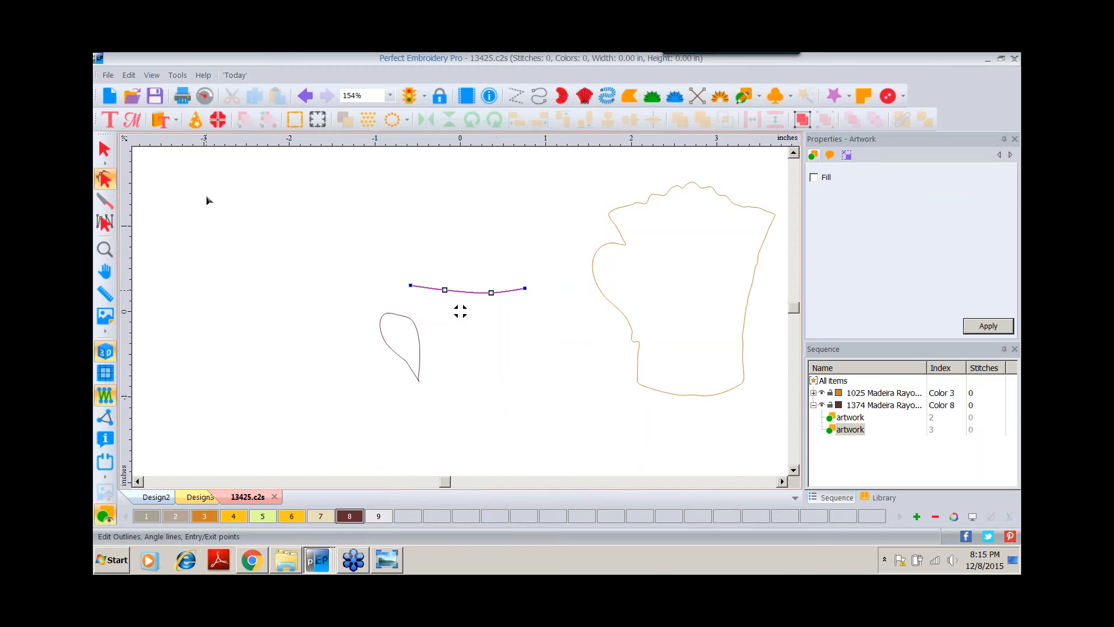
Move the rim line and handle shape into place inside the mug outline.
{"action": "left_click", "coordinate": [103, 152]}
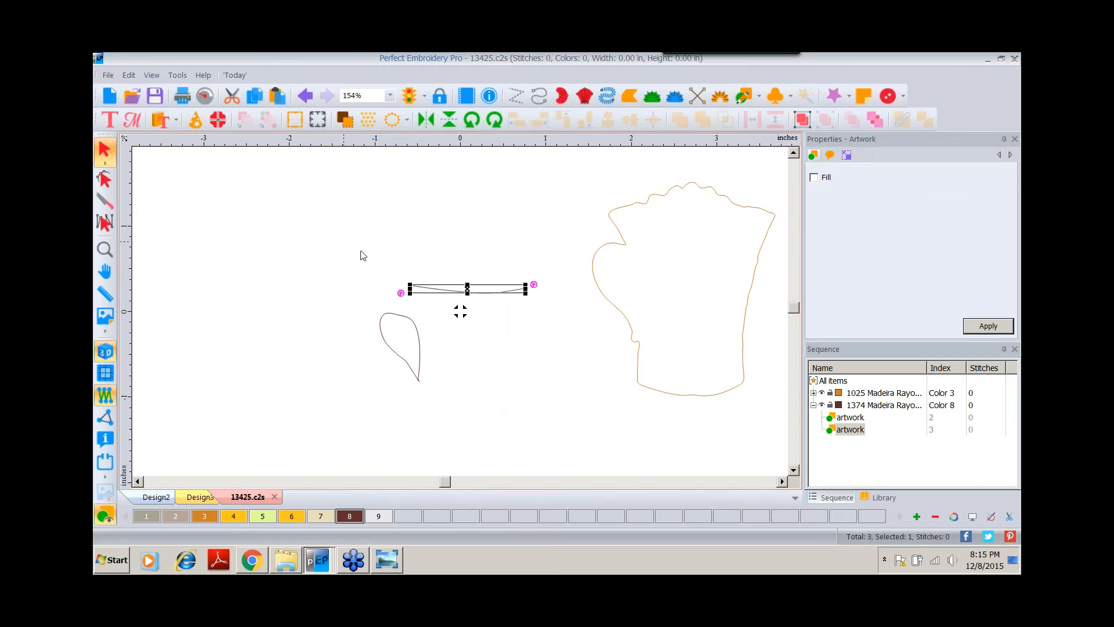
{"action": "left_click_drag", "start_coordinate": [475, 292], "coordinate": [699, 232]}
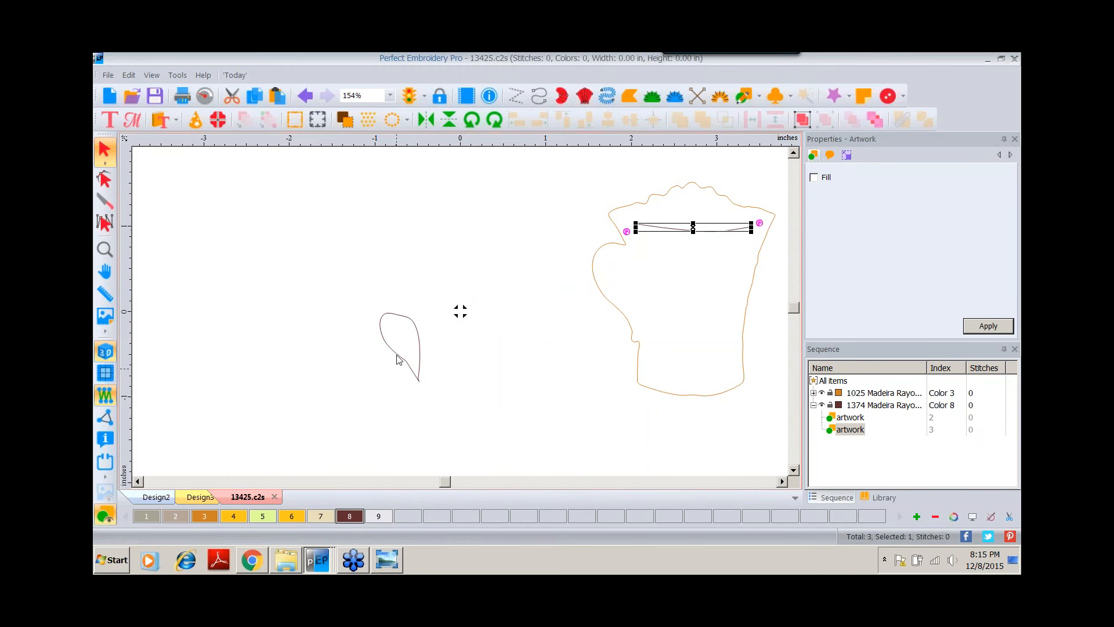
{"action": "left_click_drag", "start_coordinate": [399, 360], "coordinate": [621, 298]}
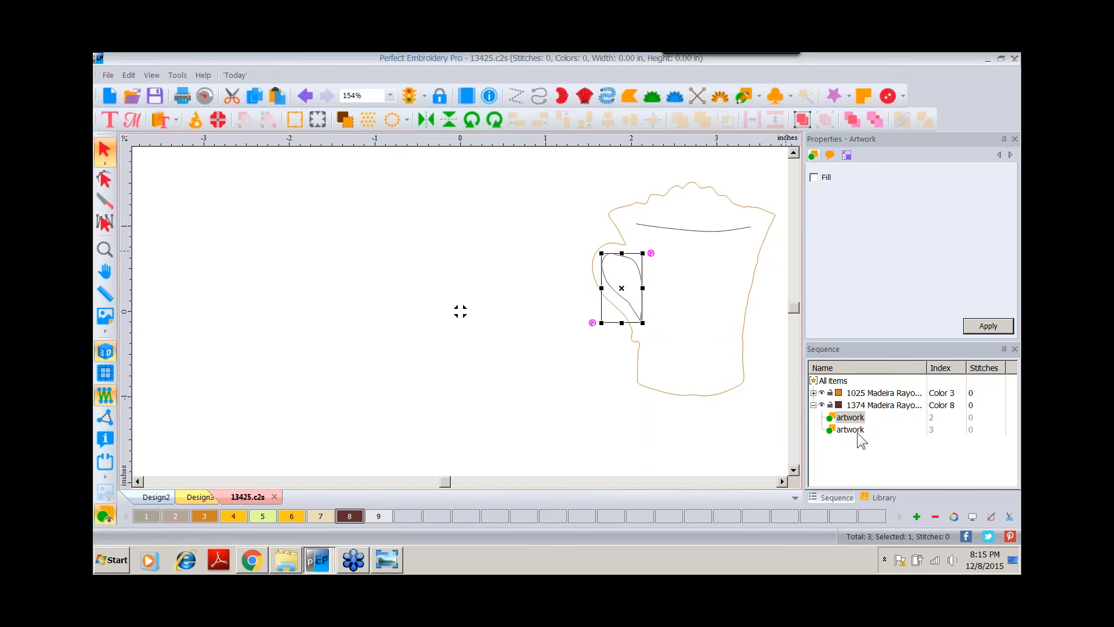
Scale the whole mug design to 5 inches high with aspect ratio kept, and center the origin.
{"action": "left_click", "coordinate": [836, 381]}
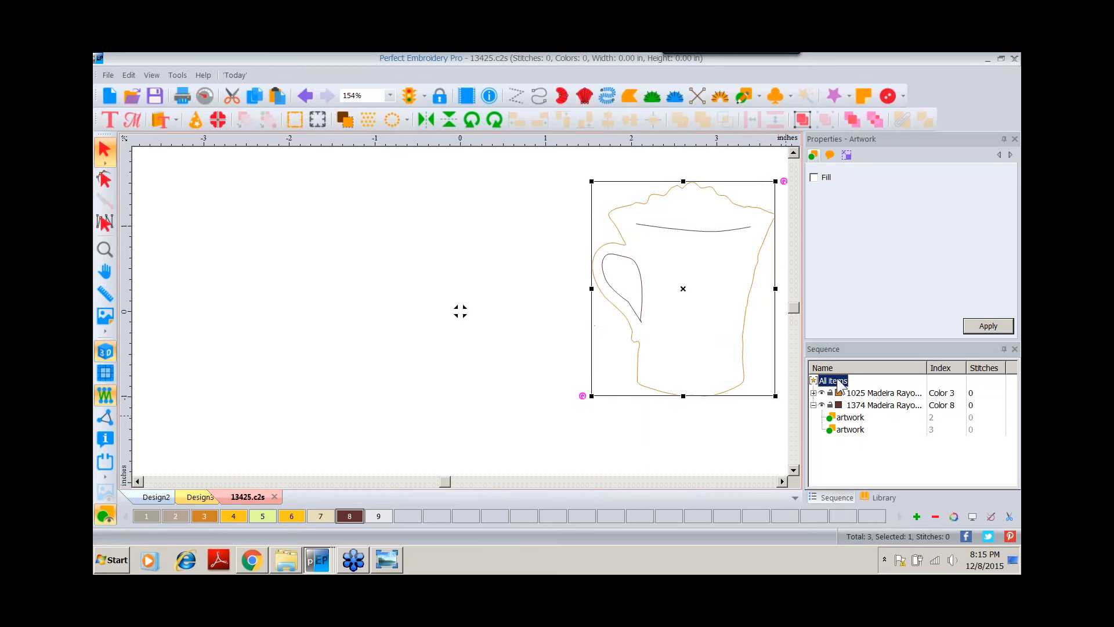
{"action": "left_click", "coordinate": [848, 155]}
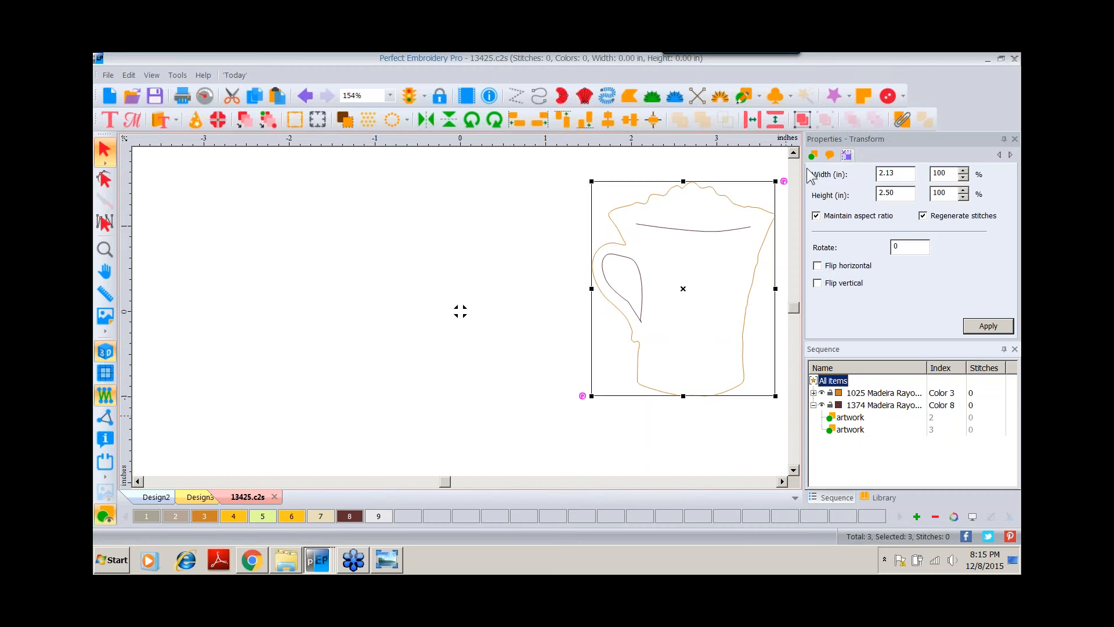
{"action": "double_click", "coordinate": [885, 193]}
{"action": "type", "text": "5"}
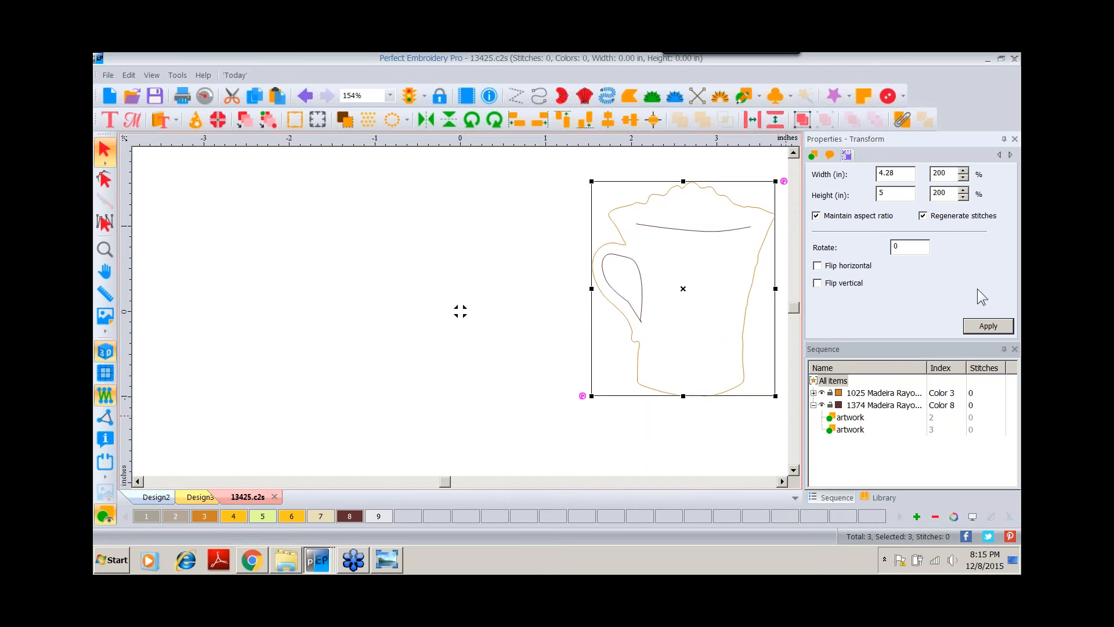
{"action": "left_click", "coordinate": [967, 328]}
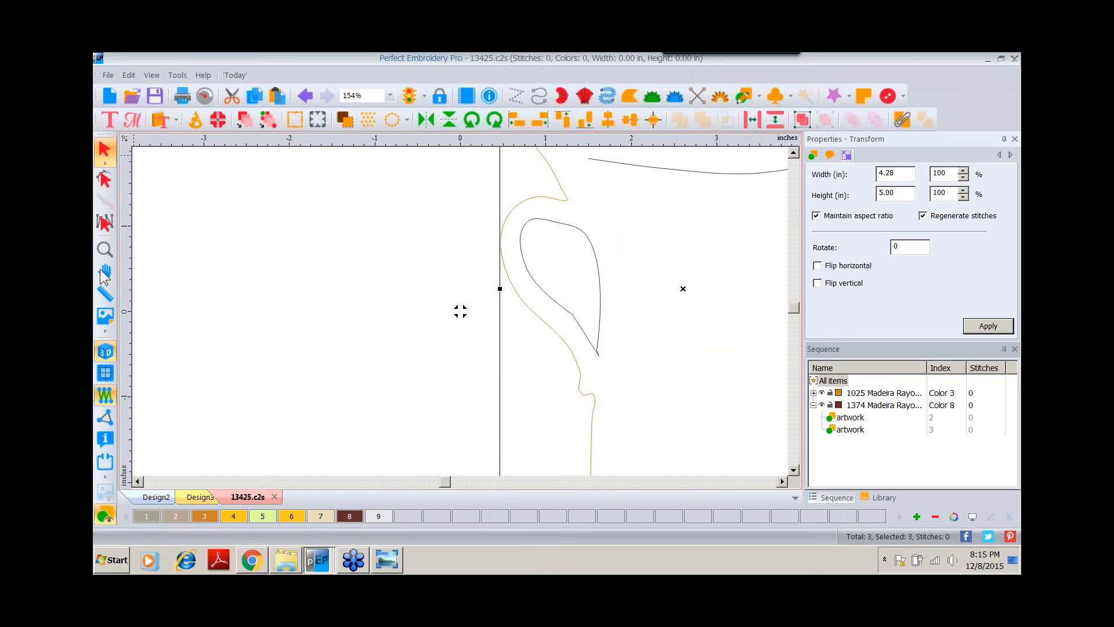
{"action": "right_click", "coordinate": [335, 142]}
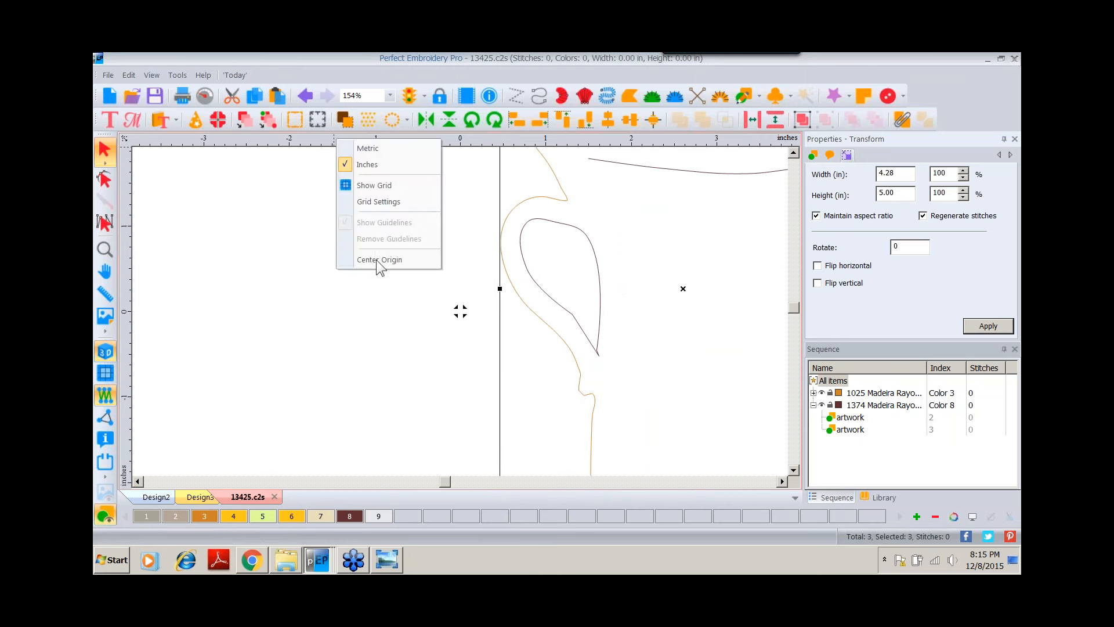
{"action": "left_click", "coordinate": [376, 261]}
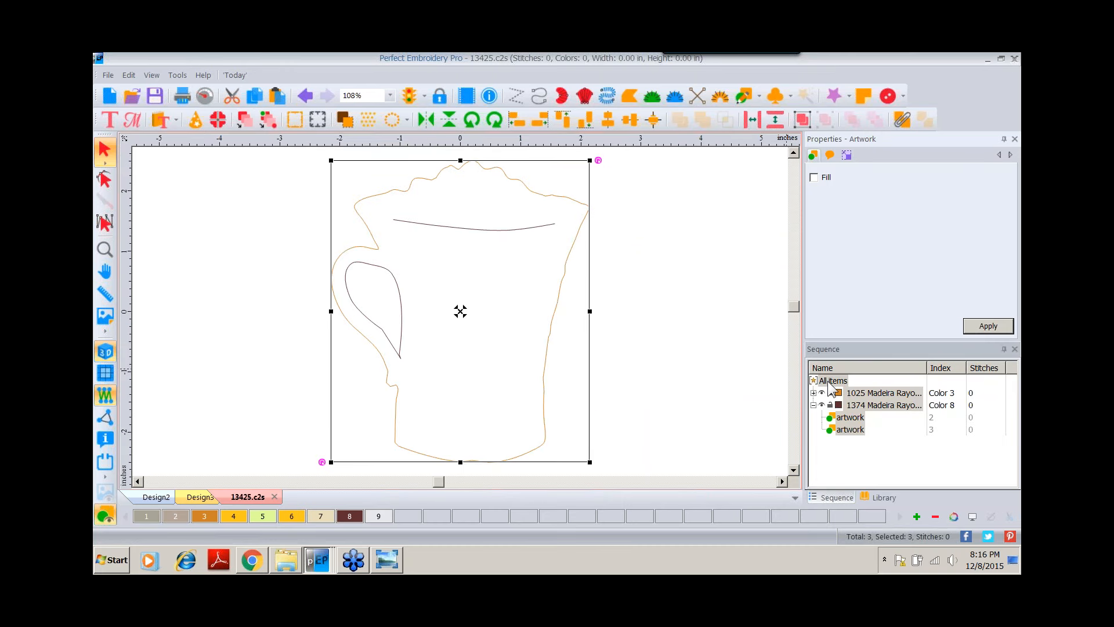
Convert all the mug artwork lines to run stitches.
{"action": "right_click", "coordinate": [492, 169]}
{"action": "mouse_move", "coordinate": [539, 278]}
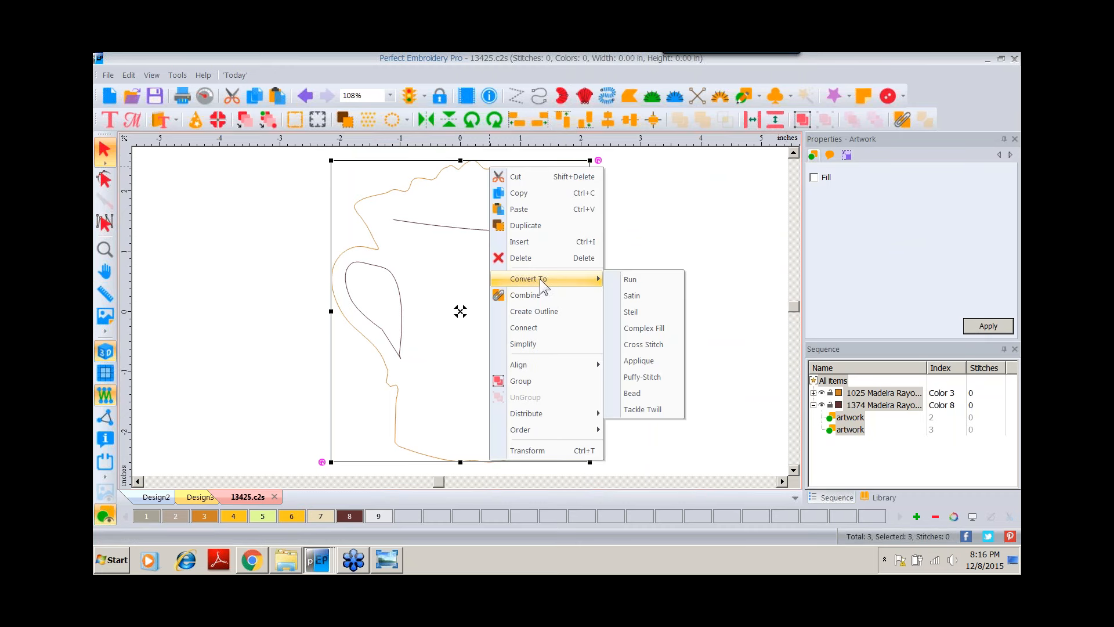
{"action": "left_click", "coordinate": [621, 281]}
{"action": "left_click", "coordinate": [460, 237]}
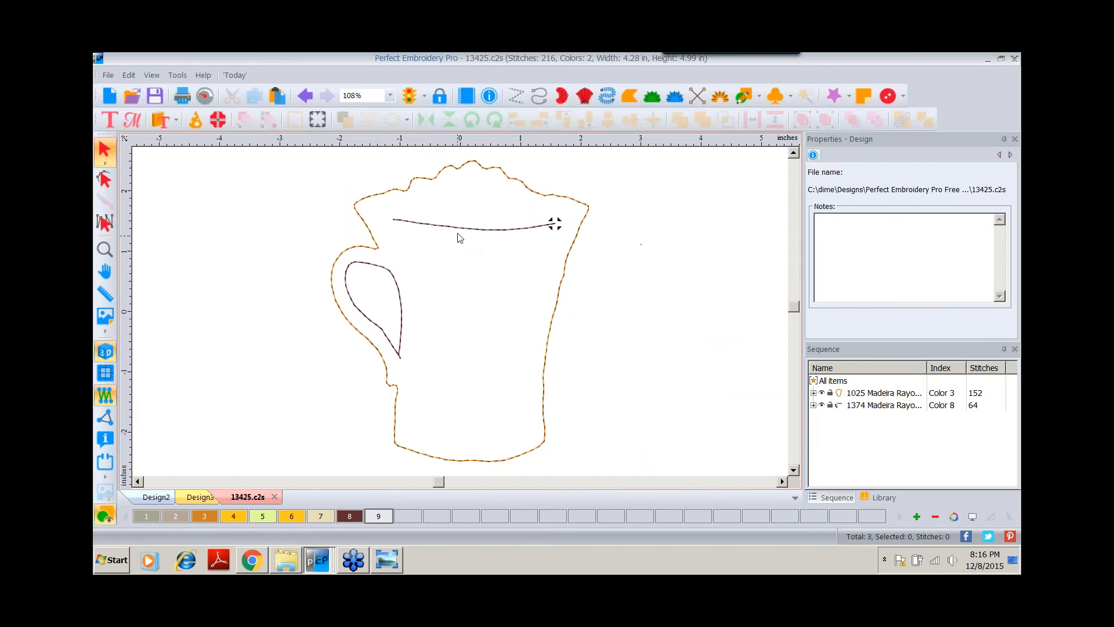
Set the handle and rim lines to bean stitch with 3 repeats.
{"action": "left_click", "coordinate": [458, 232]}
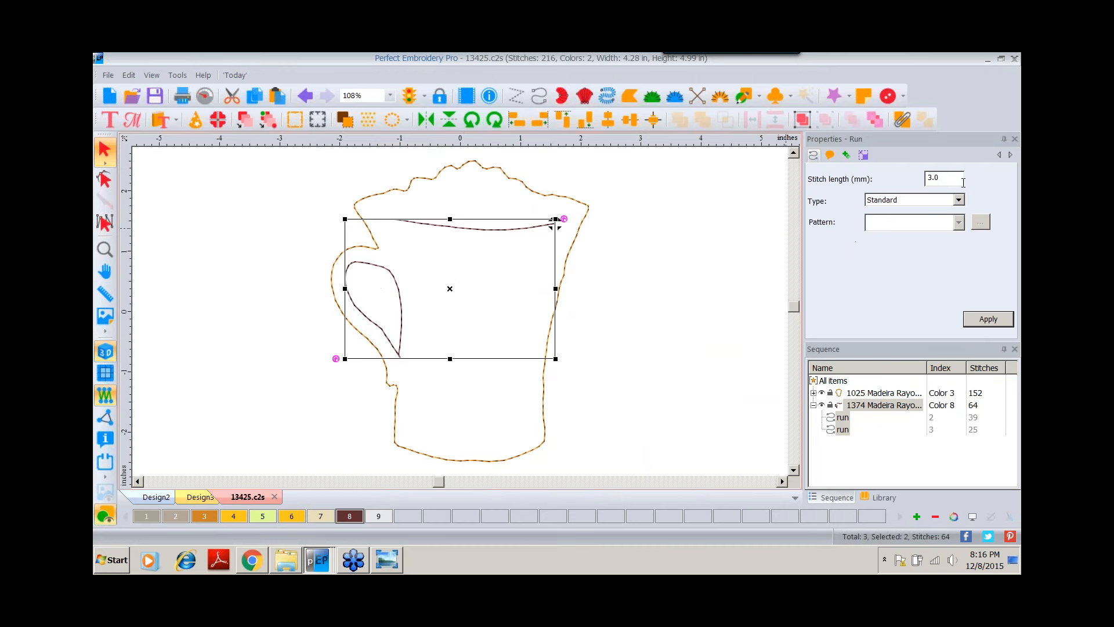
{"action": "left_click", "coordinate": [959, 200]}
{"action": "left_click", "coordinate": [874, 230]}
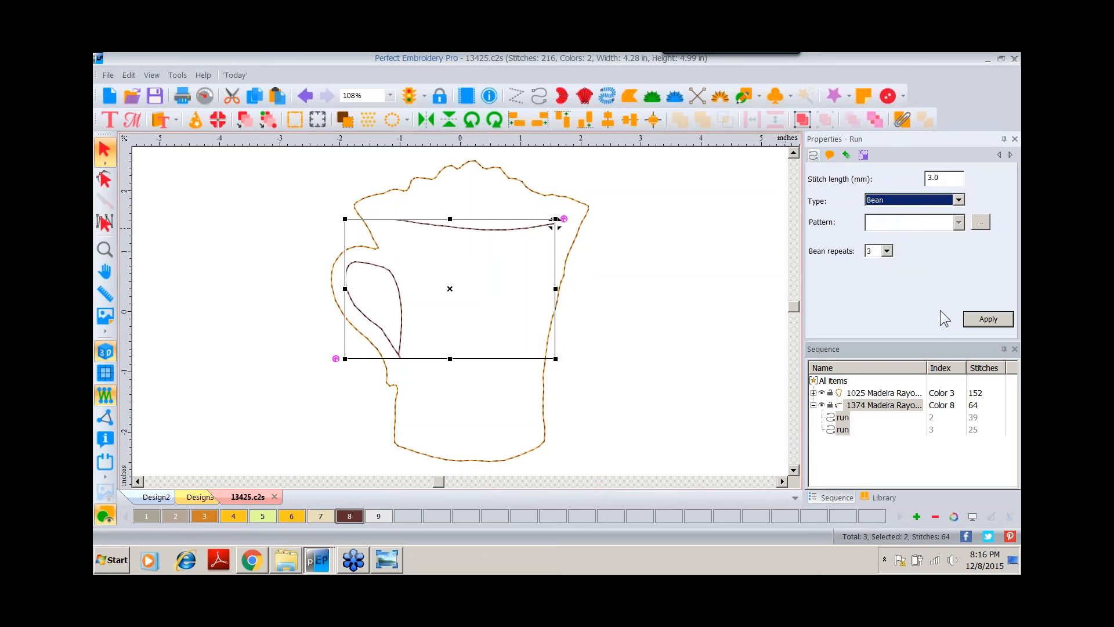
{"action": "left_click", "coordinate": [987, 319]}
{"action": "left_click", "coordinate": [607, 315]}
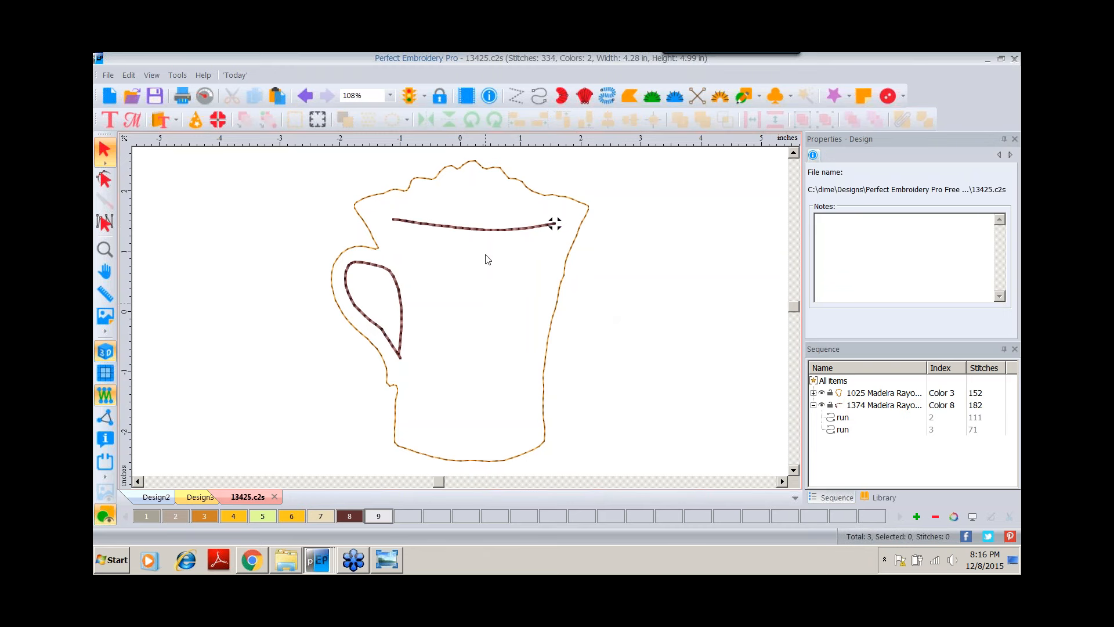
Paste the pig's bean-stitched coin slot into the mug design and position it just below the rim line.
{"action": "left_click", "coordinate": [156, 497]}
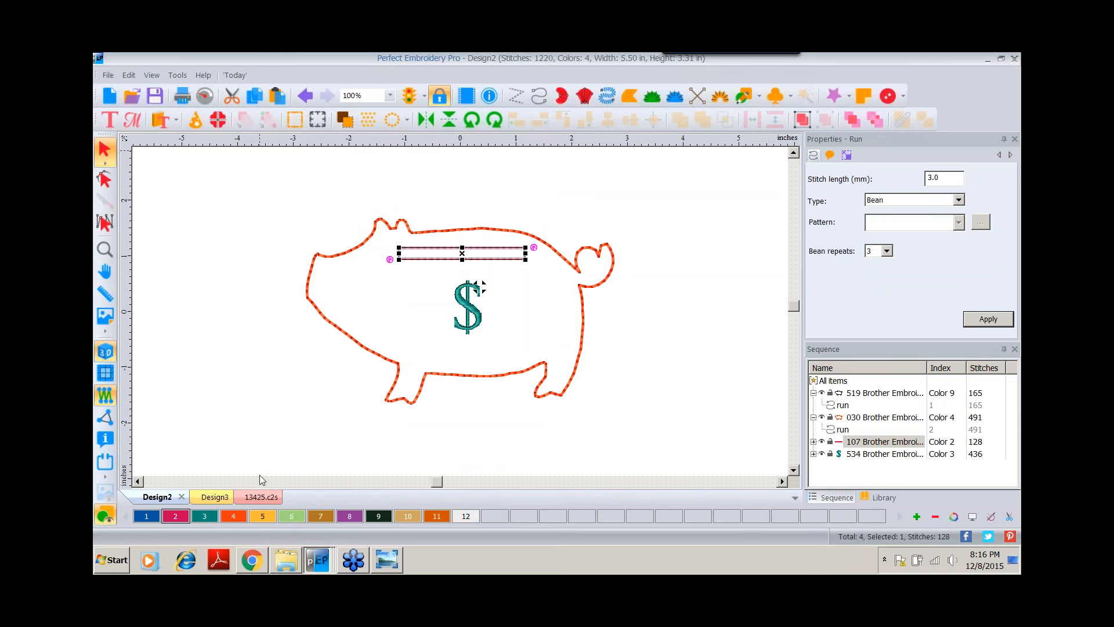
{"action": "left_click", "coordinate": [264, 498]}
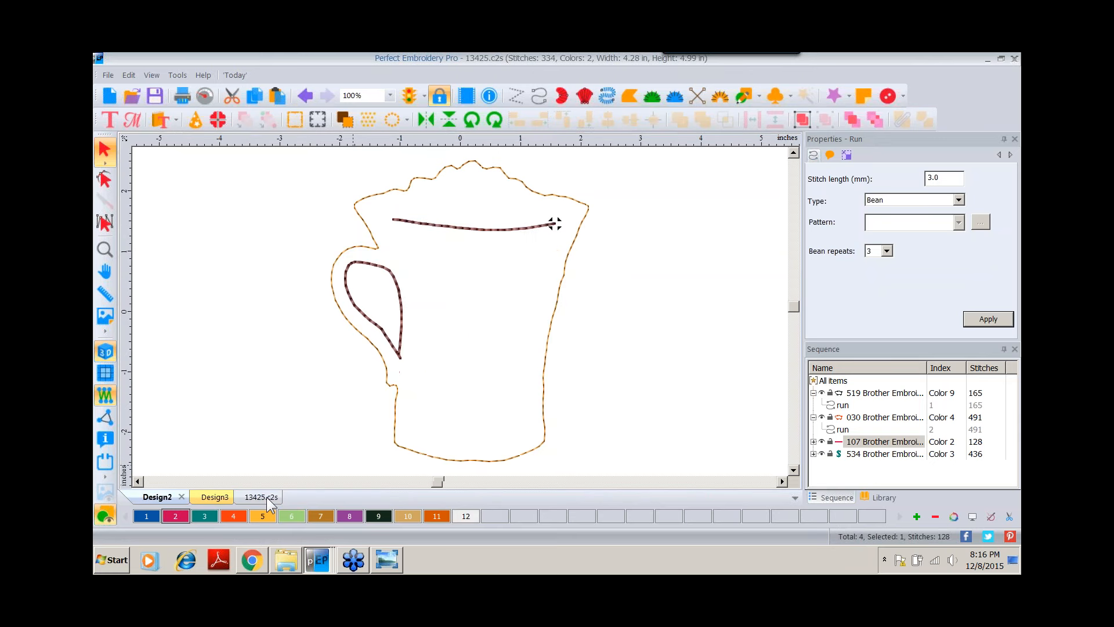
{"action": "left_click", "coordinate": [280, 96]}
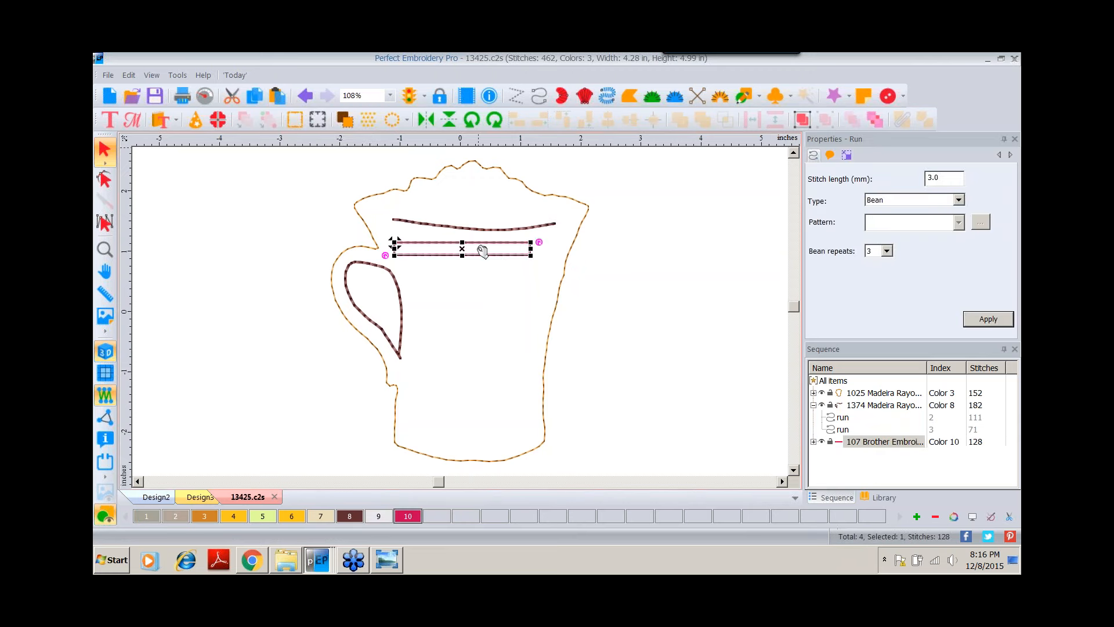
{"action": "left_click_drag", "start_coordinate": [485, 252], "coordinate": [500, 253]}
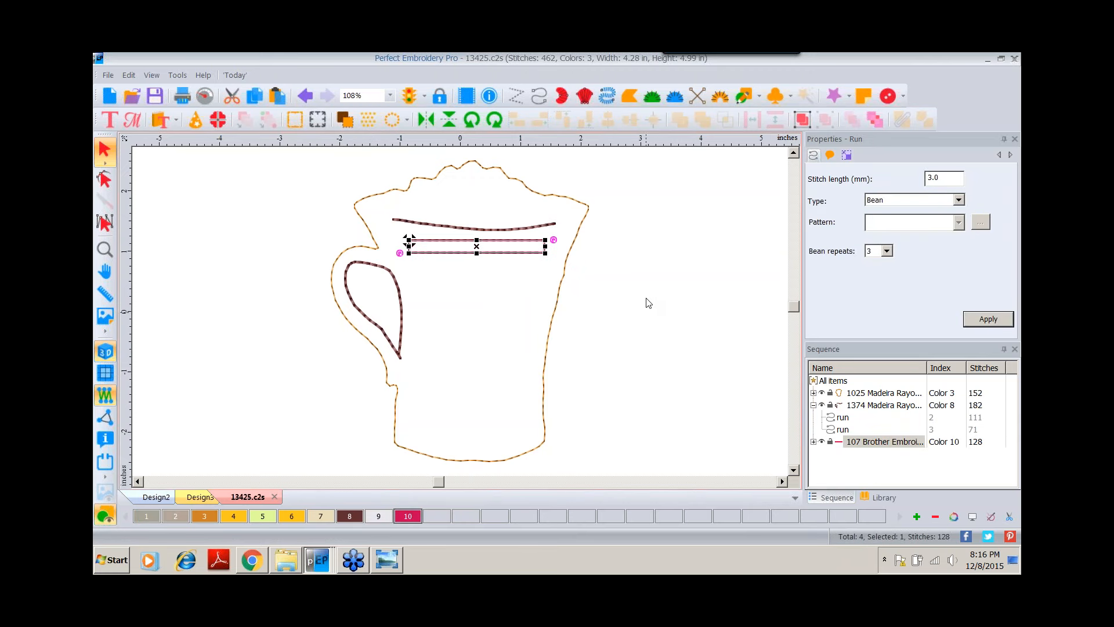
{"action": "left_click", "coordinate": [651, 302]}
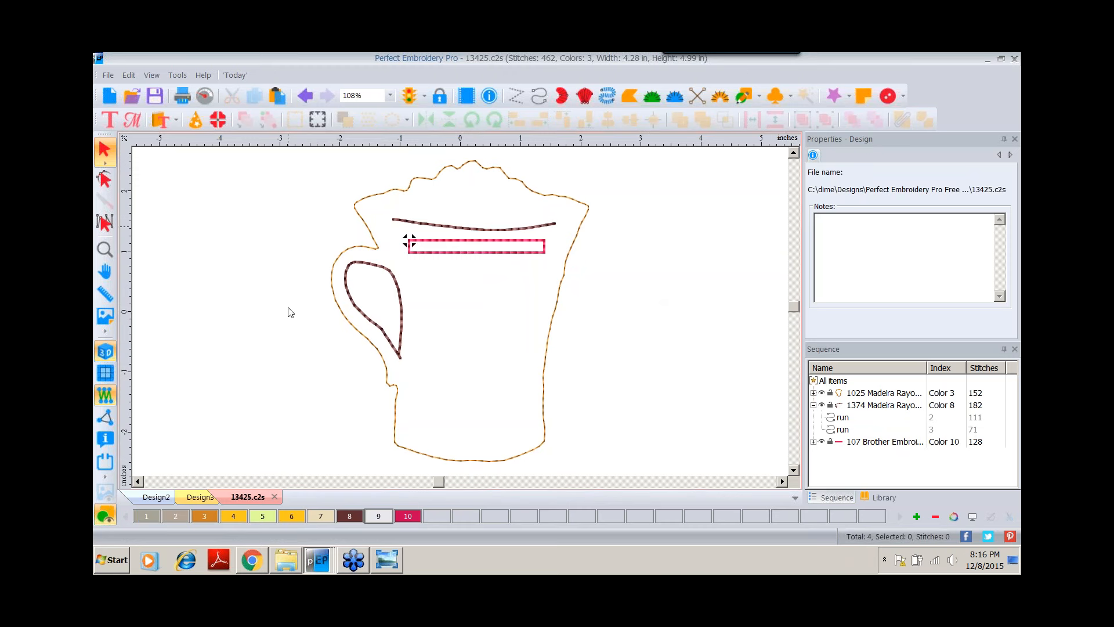
Add a letter L in the Formal Monogram font inside the mug and give it a new pink thread color.
{"action": "left_click", "coordinate": [109, 120]}
{"action": "left_click", "coordinate": [458, 308]}
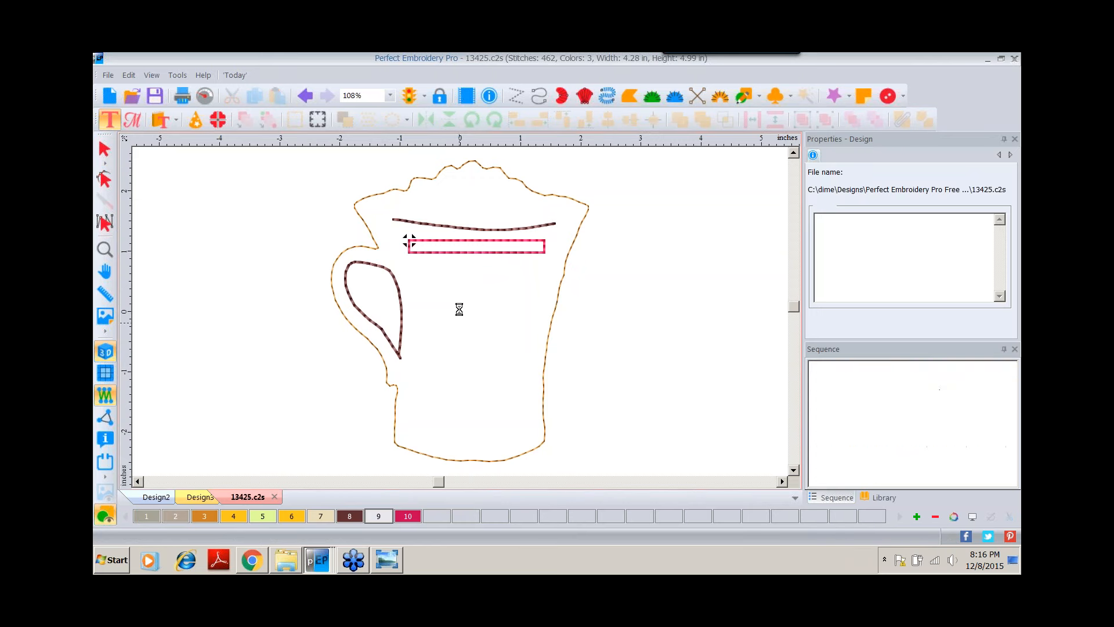
{"action": "left_click", "coordinate": [825, 171]}
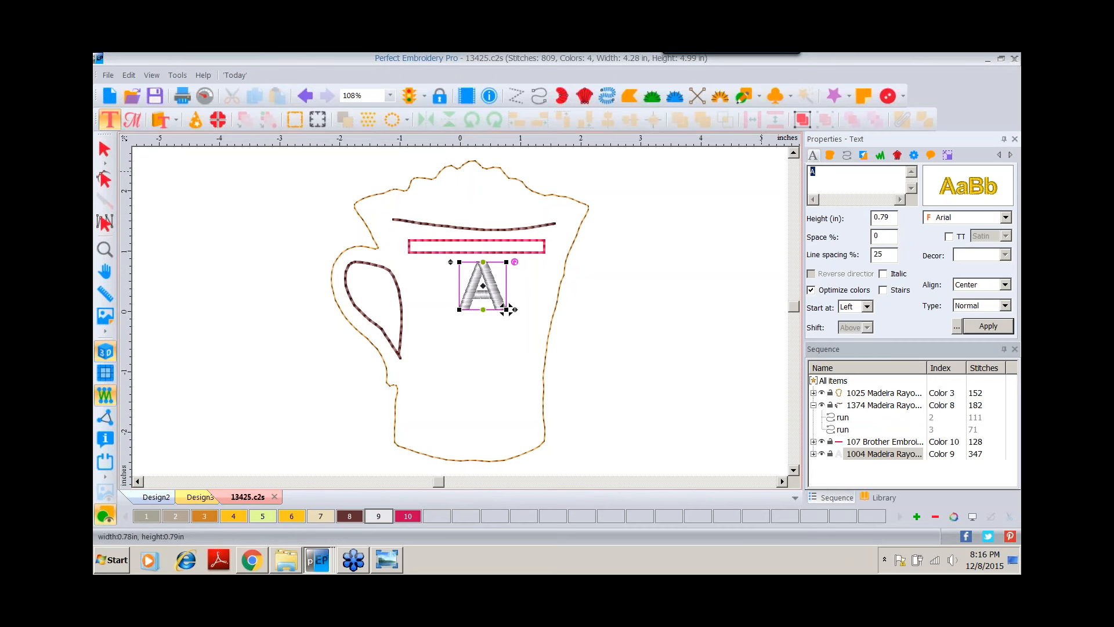
{"action": "key", "text": "Caps_Lock"}
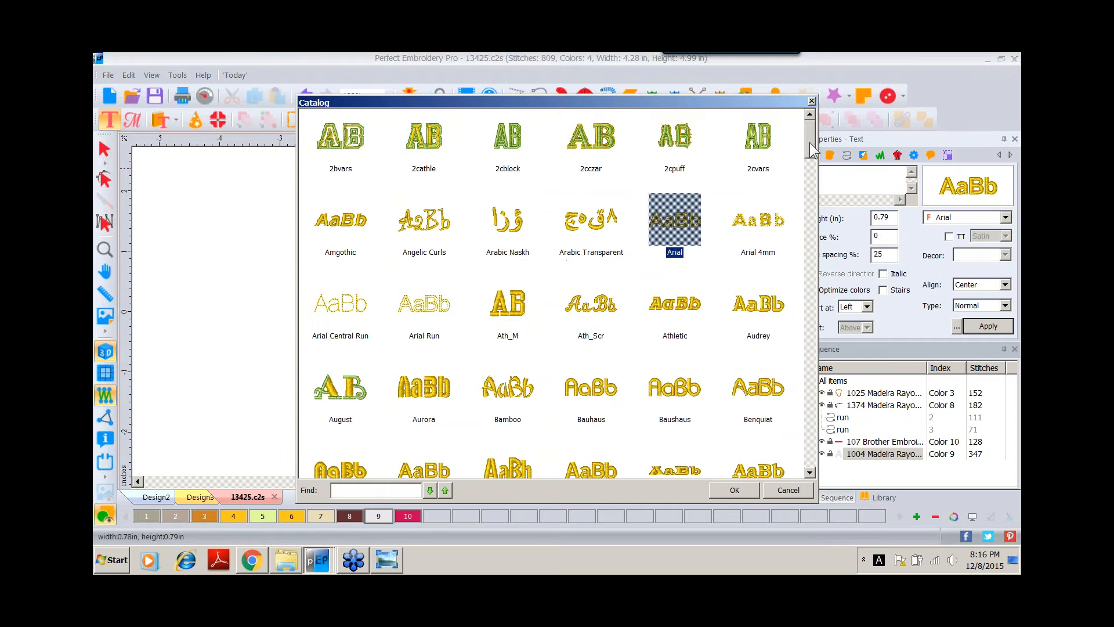
{"action": "left_click_drag", "start_coordinate": [809, 142], "coordinate": [805, 229]}
{"action": "double_click", "coordinate": [754, 277]}
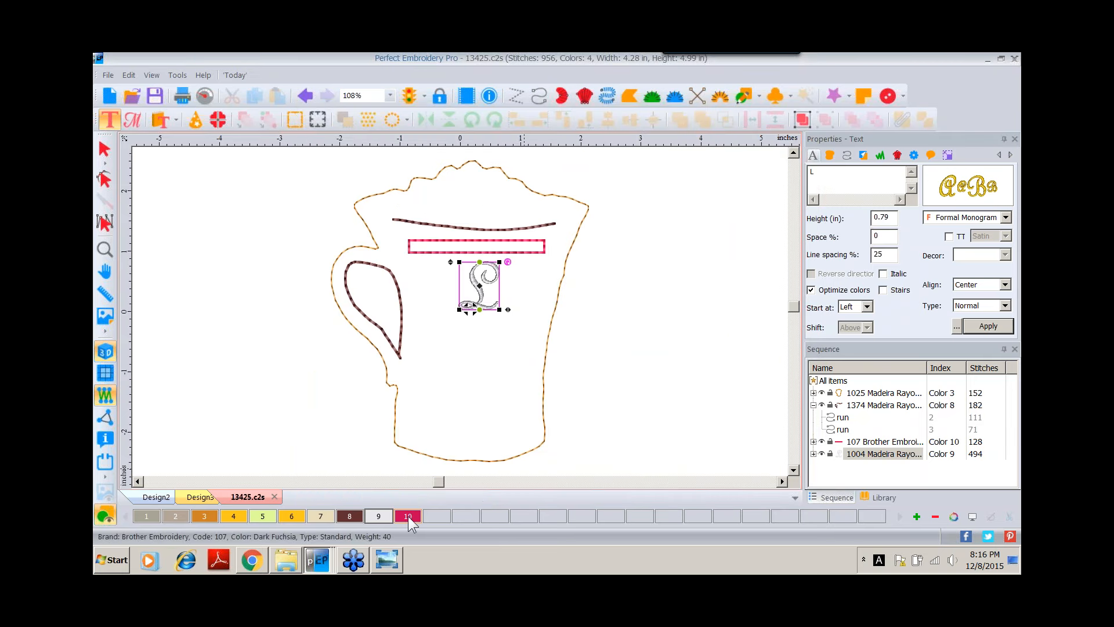
{"action": "left_click", "coordinate": [916, 516]}
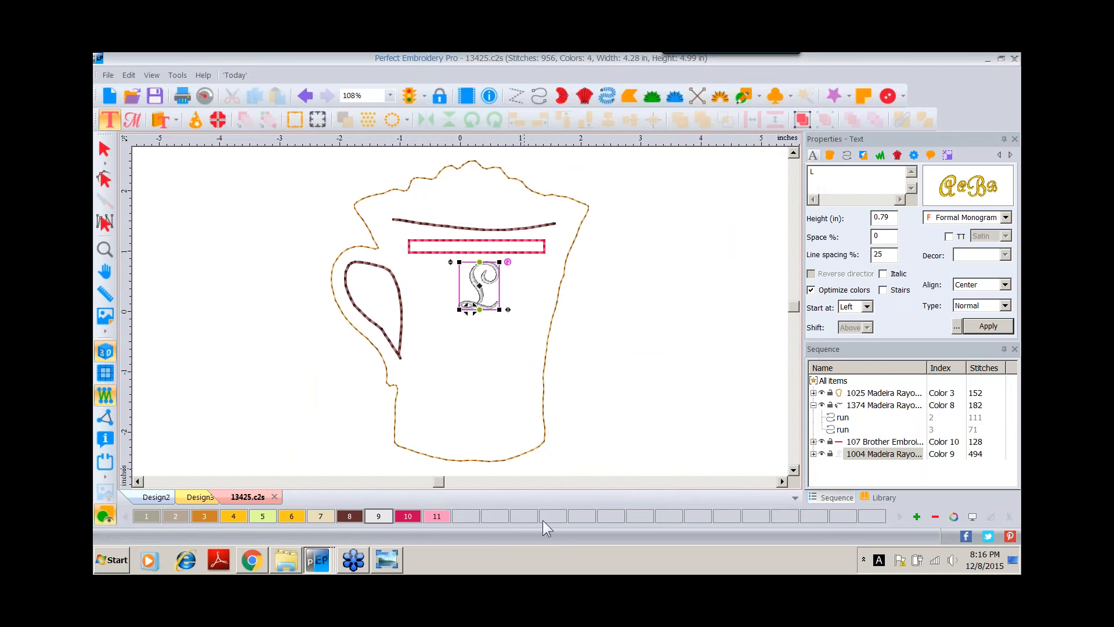
{"action": "left_click", "coordinate": [437, 516]}
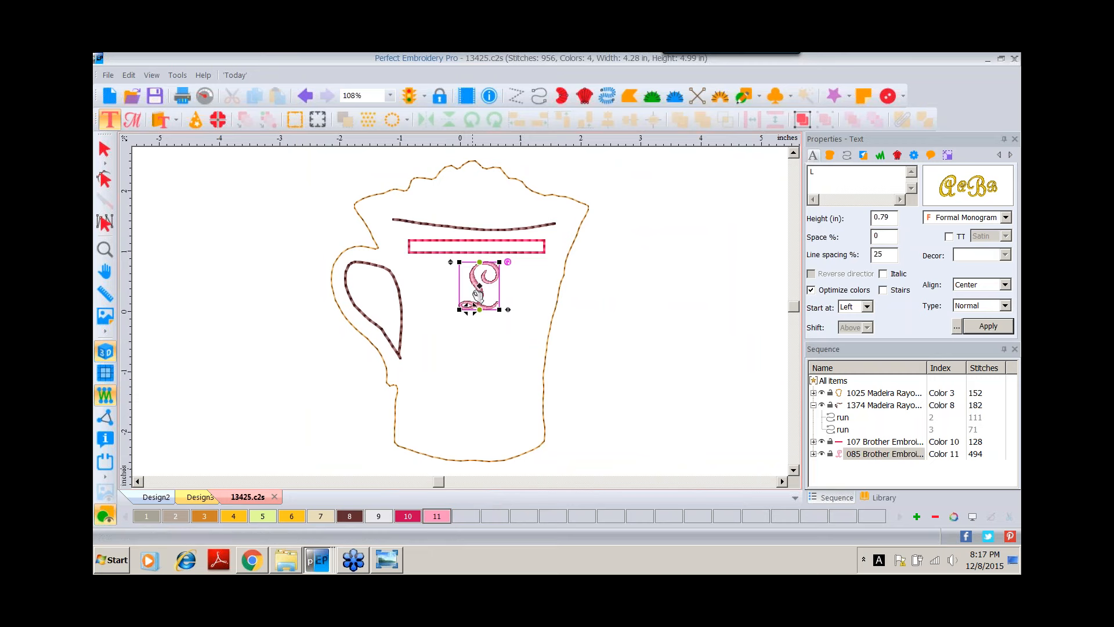
{"action": "left_click", "coordinate": [105, 150]}
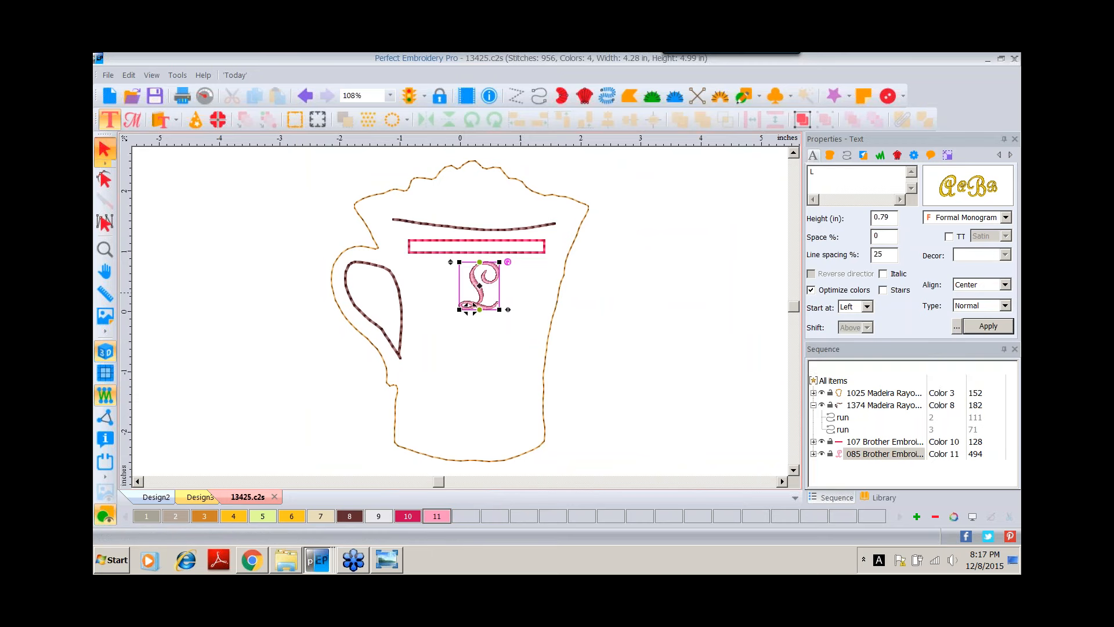
Move the L lower and paste a second copy of it offset down and to the right.
{"action": "left_click_drag", "start_coordinate": [479, 290], "coordinate": [484, 348]}
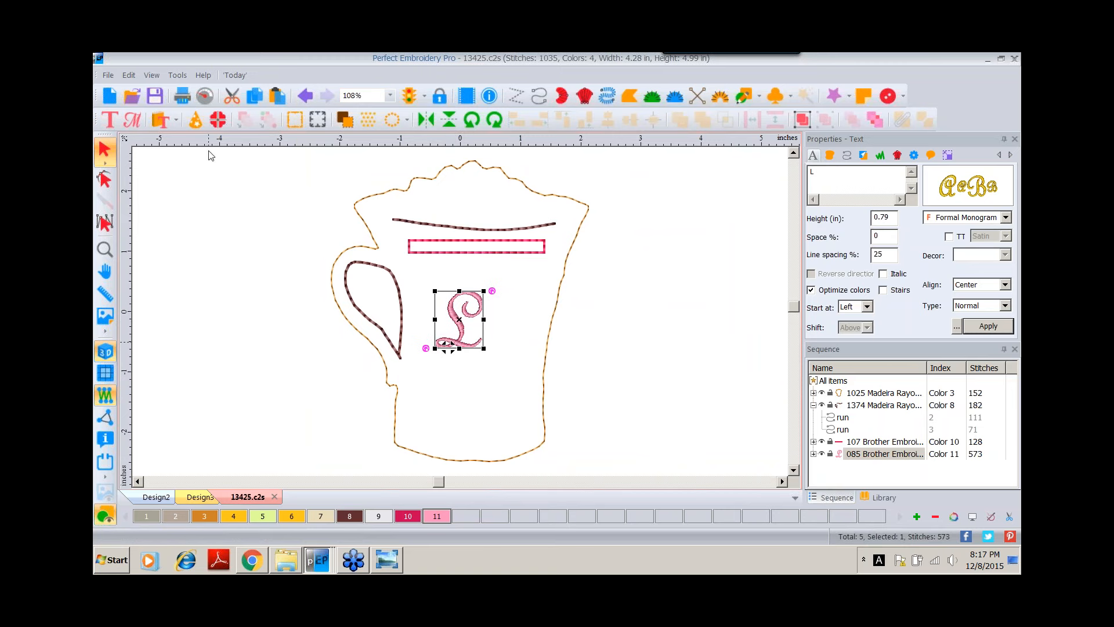
{"action": "left_click", "coordinate": [253, 95]}
{"action": "left_click", "coordinate": [283, 102]}
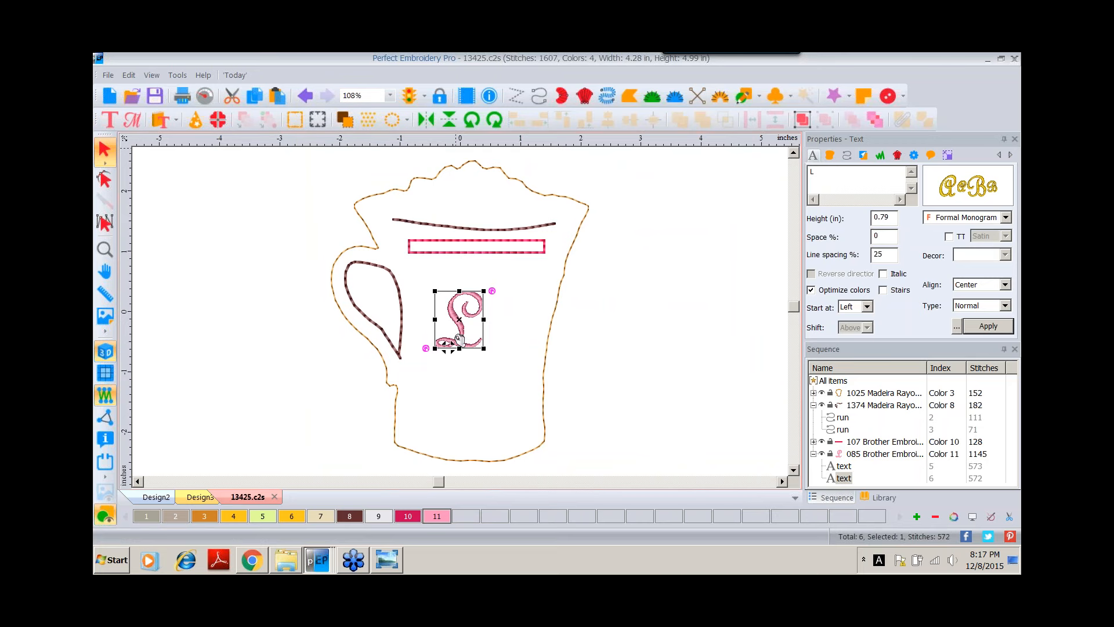
{"action": "left_click_drag", "start_coordinate": [462, 332], "coordinate": [482, 363]}
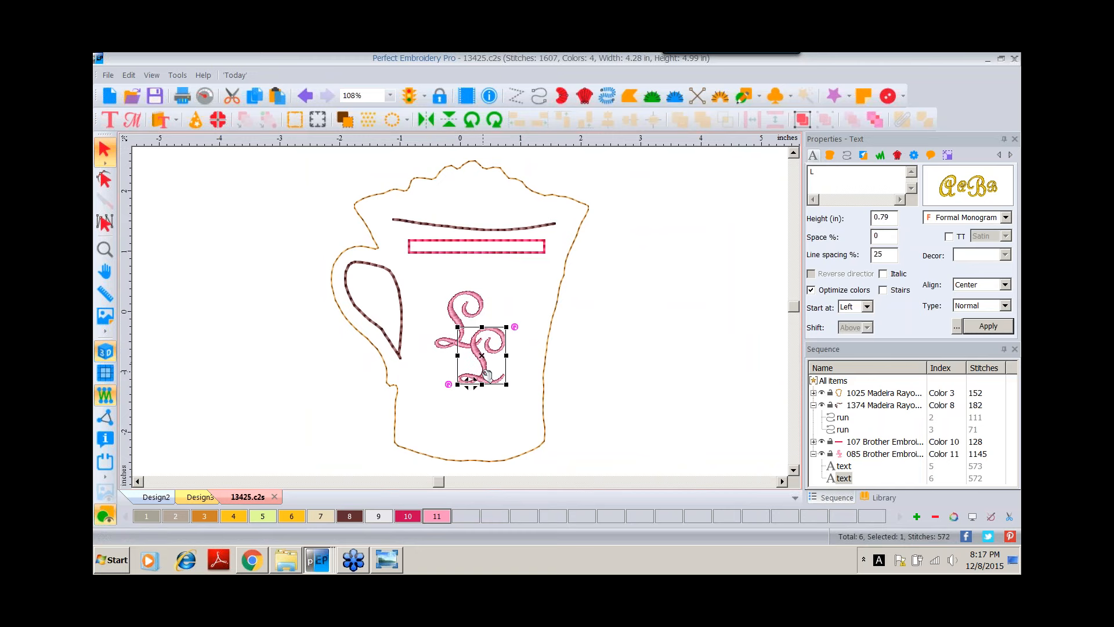
Remove overlaps between the two overlapping L letters.
{"action": "right_click", "coordinate": [482, 363]}
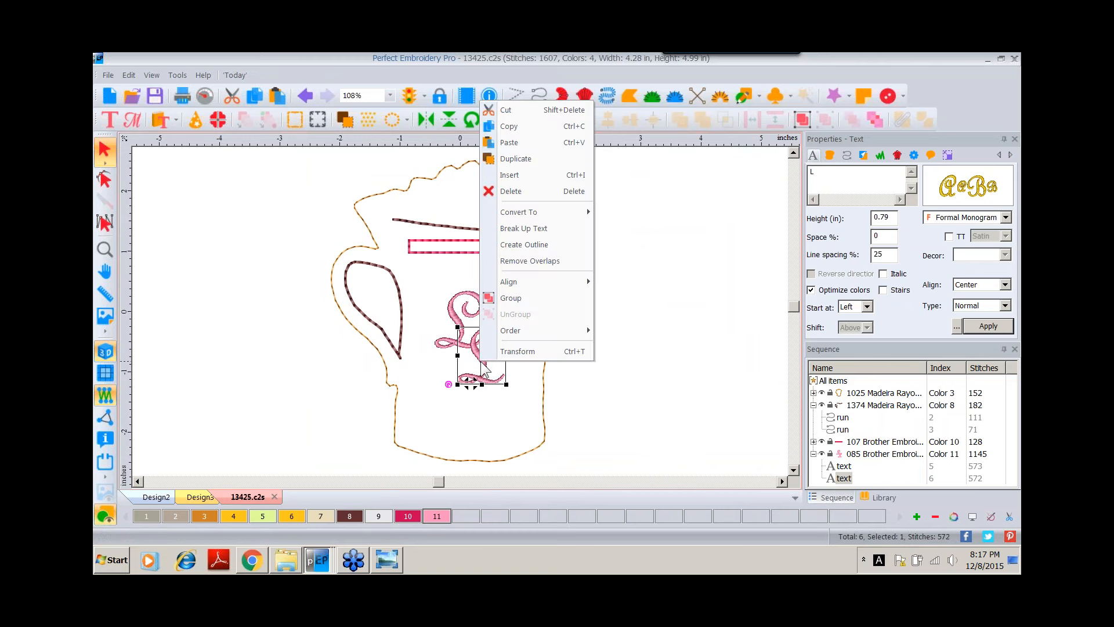
{"action": "left_click", "coordinate": [543, 261]}
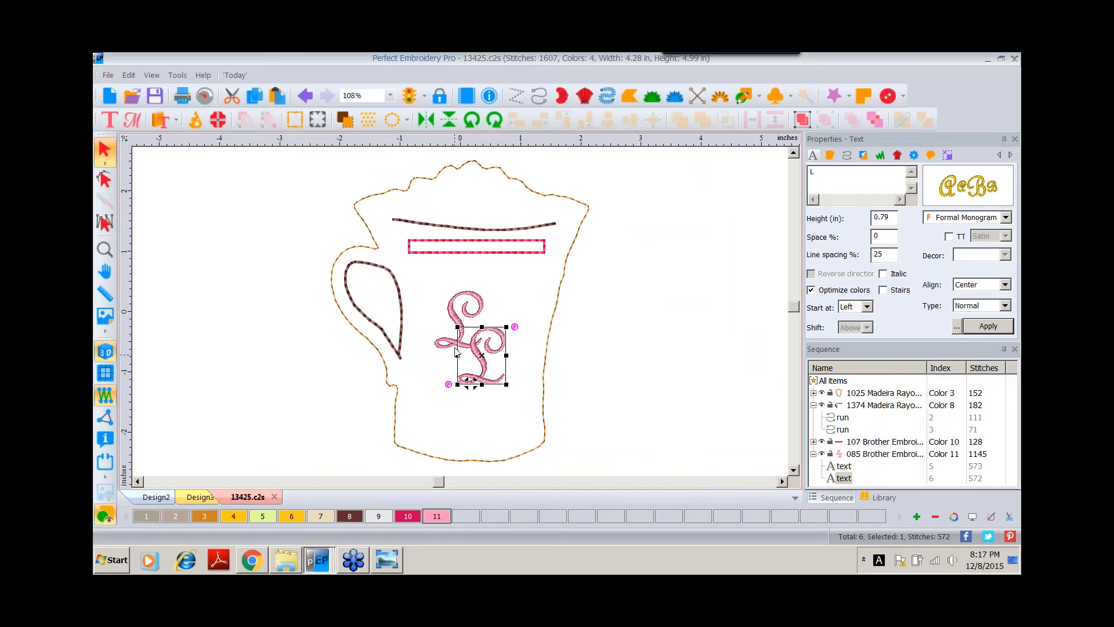
{"action": "left_click", "coordinate": [583, 338]}
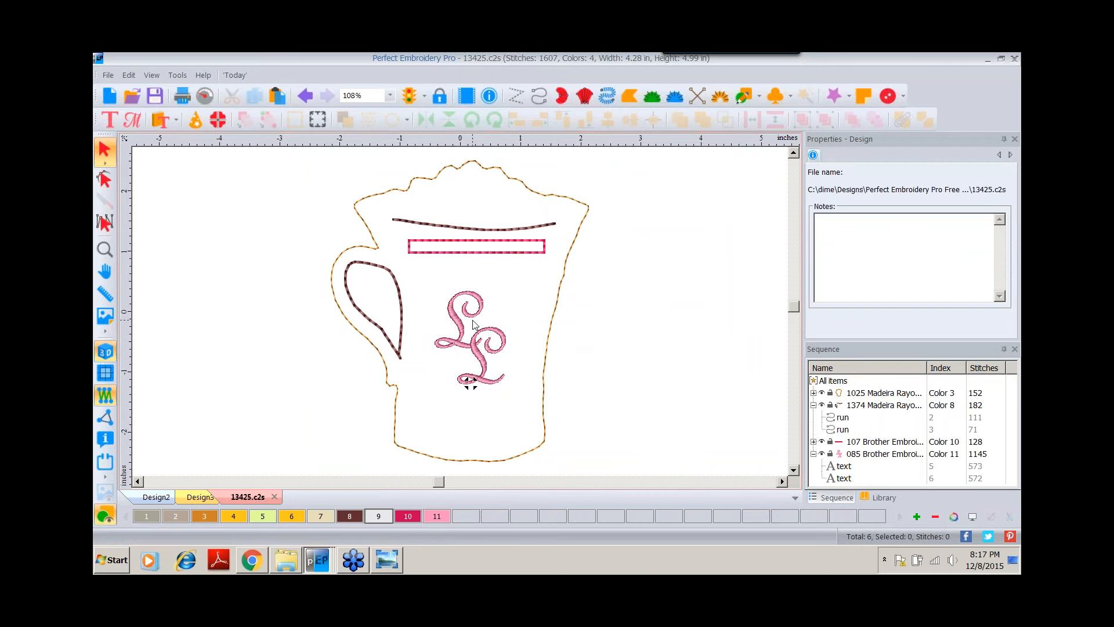
Duplicate the mug outline, give the copy a new Amber Red thread color, and change it to bean stitch.
{"action": "left_click", "coordinate": [570, 199]}
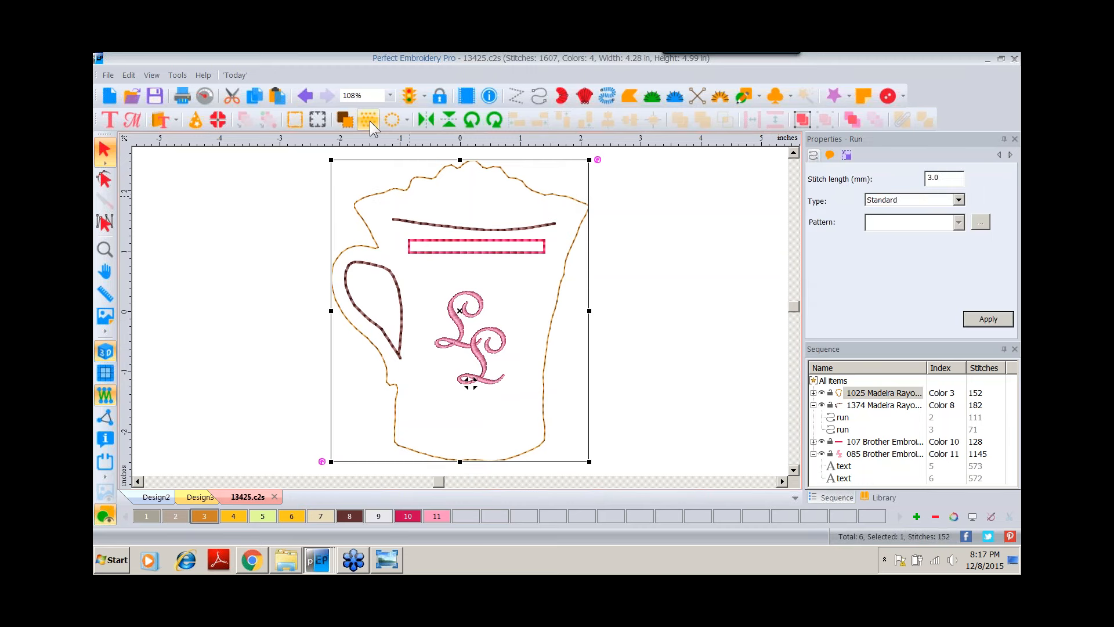
{"action": "left_click", "coordinate": [277, 96]}
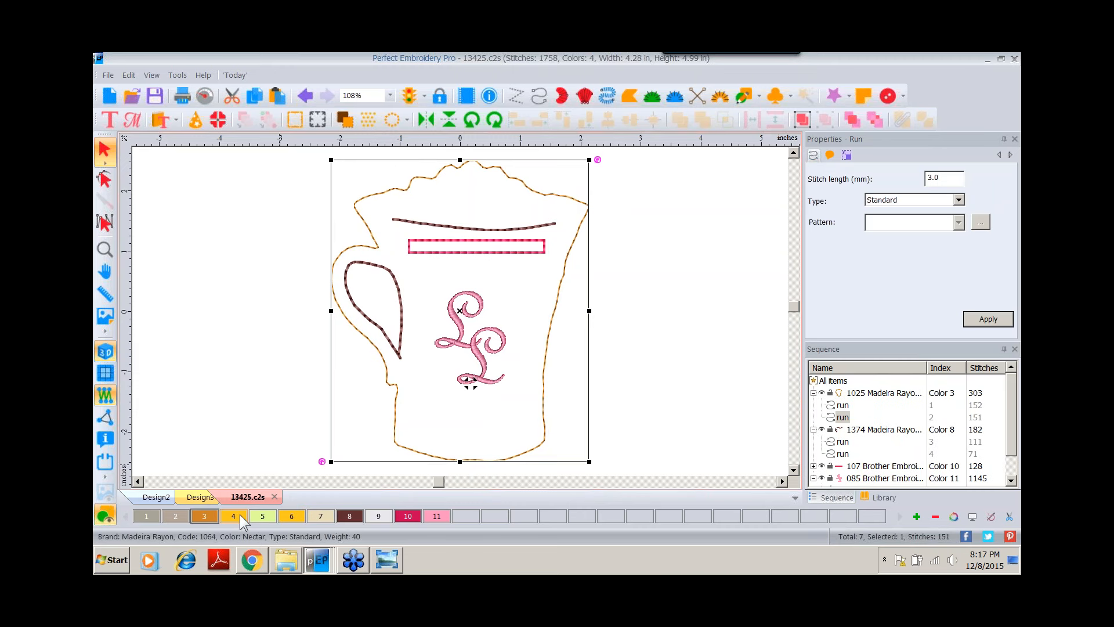
{"action": "left_click", "coordinate": [906, 517]}
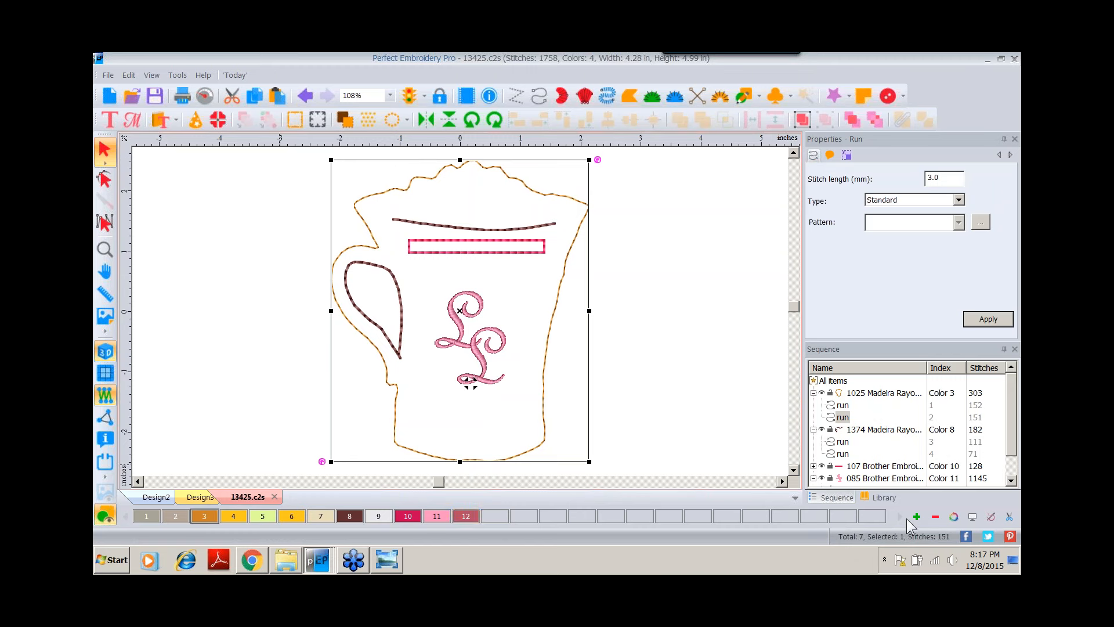
{"action": "left_click", "coordinate": [465, 516]}
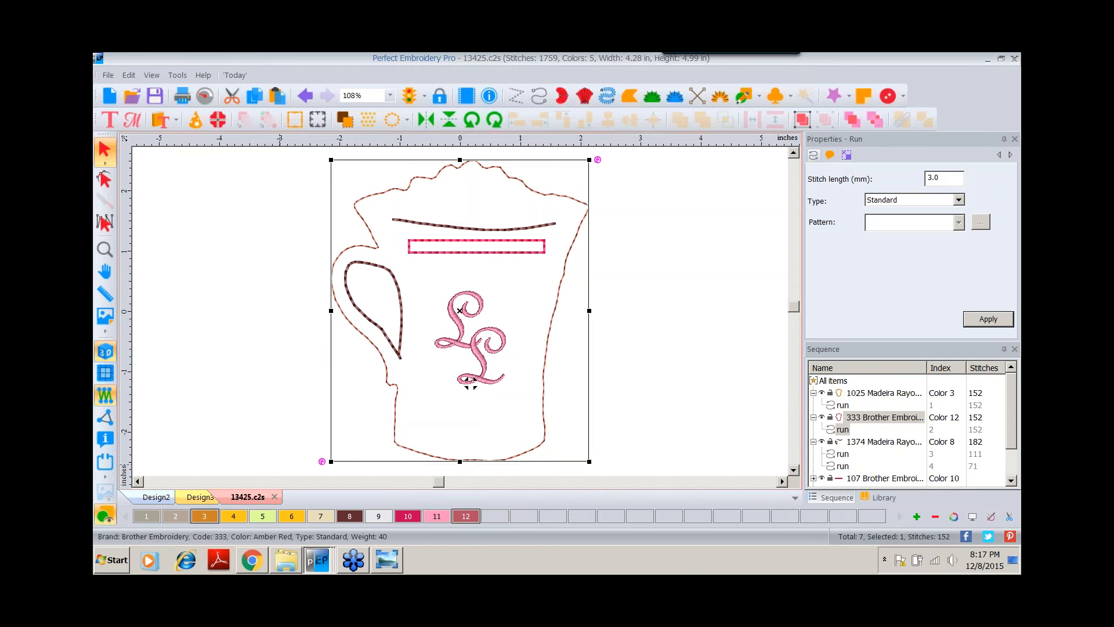
{"action": "left_click", "coordinate": [959, 200]}
{"action": "left_click", "coordinate": [883, 230]}
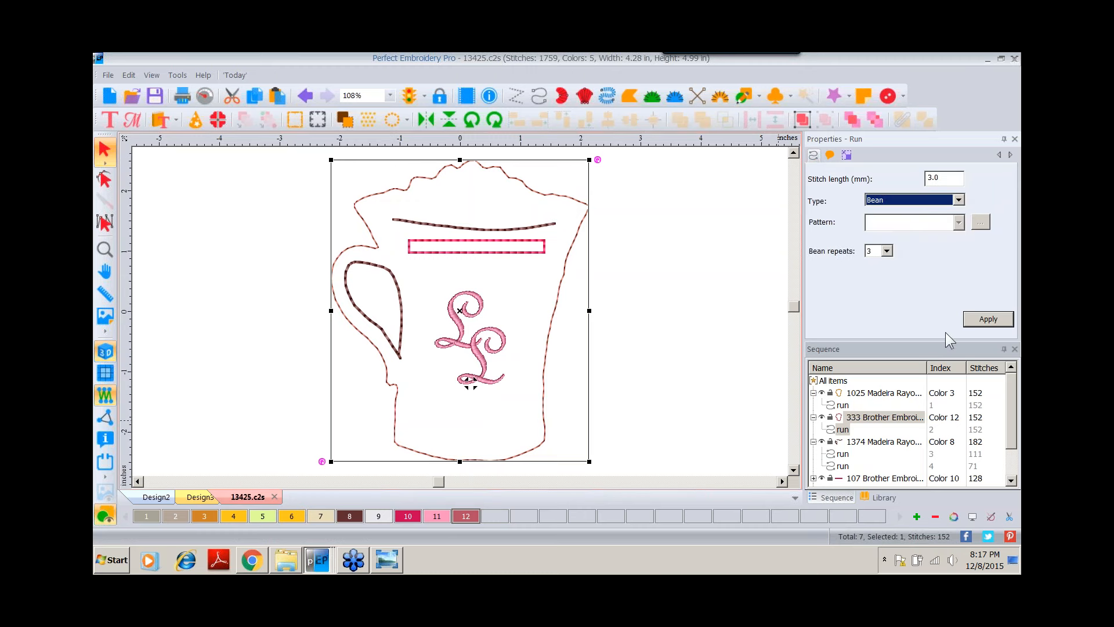
{"action": "left_click", "coordinate": [985, 320]}
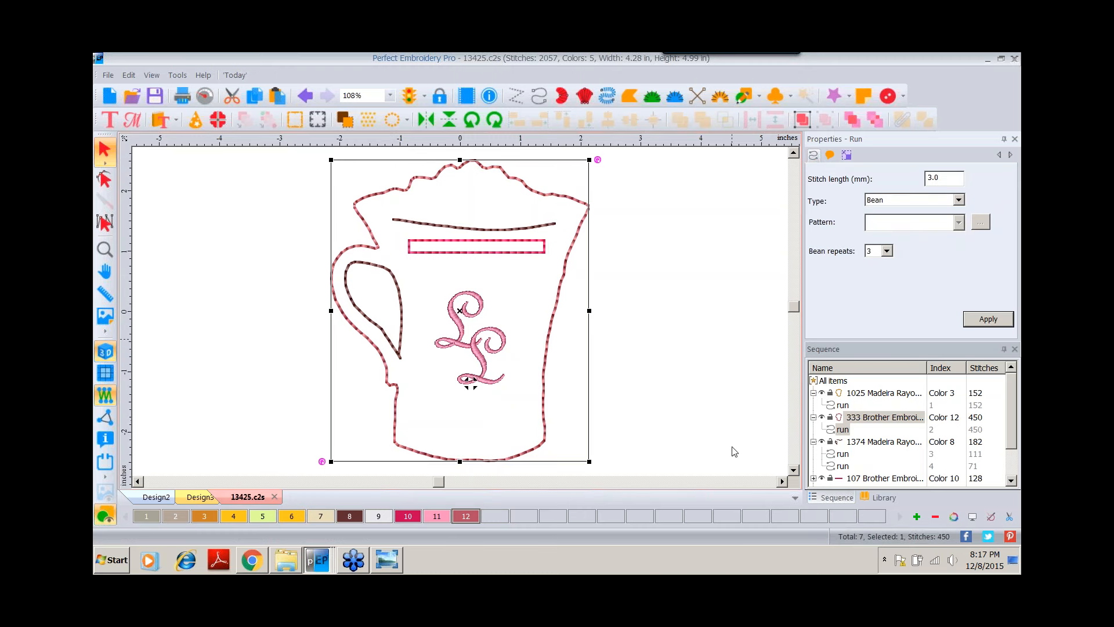
Move the bean-stitched outline to the end of the stitching sequence.
{"action": "left_click", "coordinate": [856, 417]}
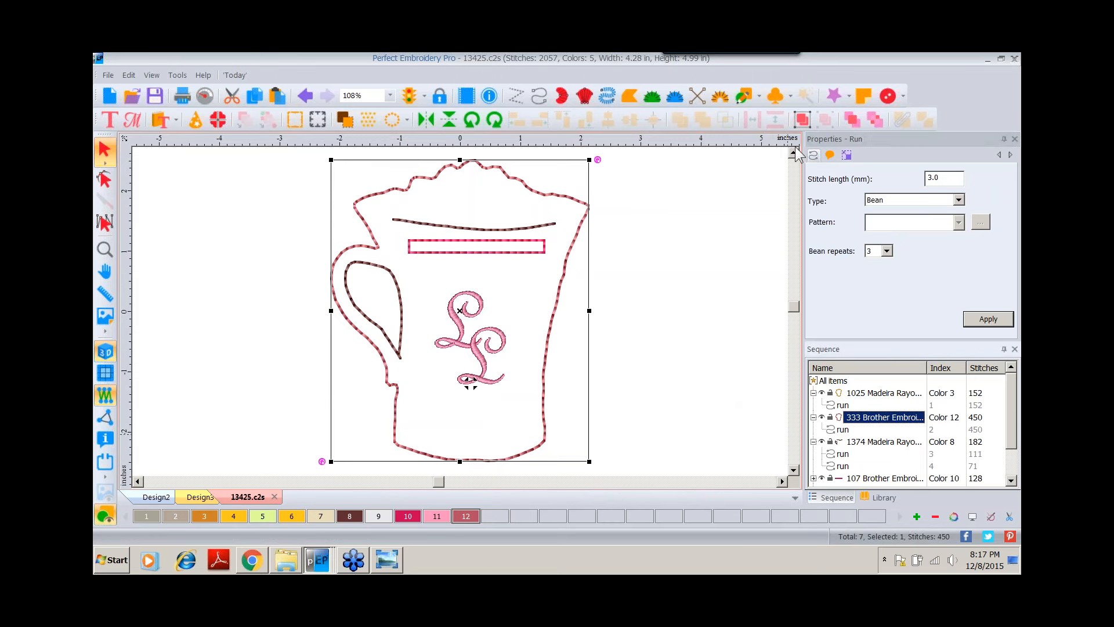
{"action": "left_click", "coordinate": [854, 120]}
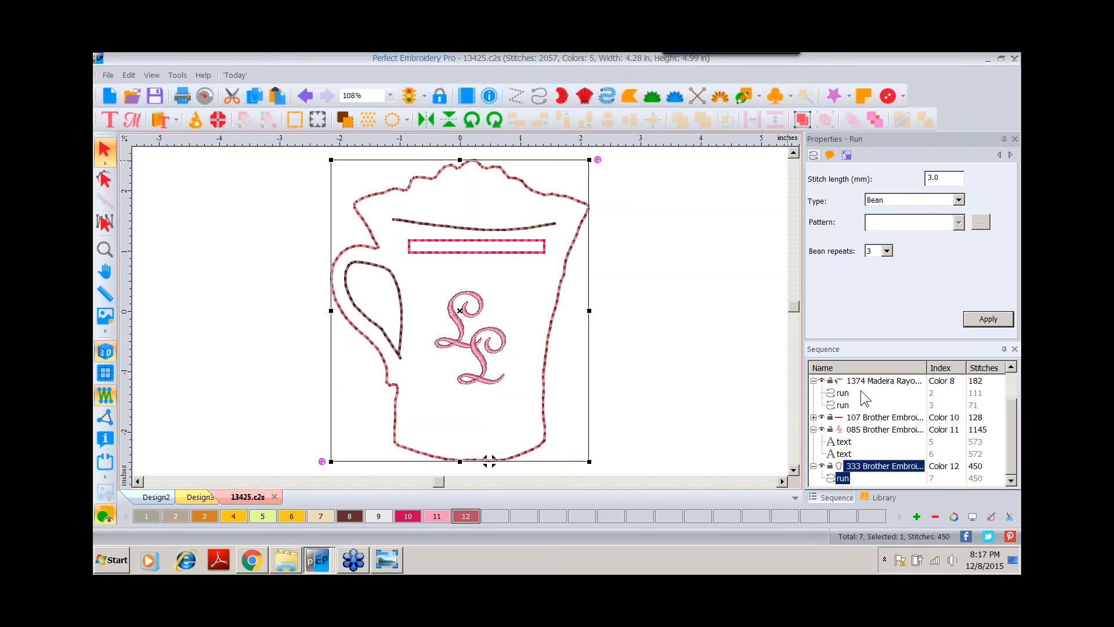
{"action": "left_click", "coordinate": [814, 381]}
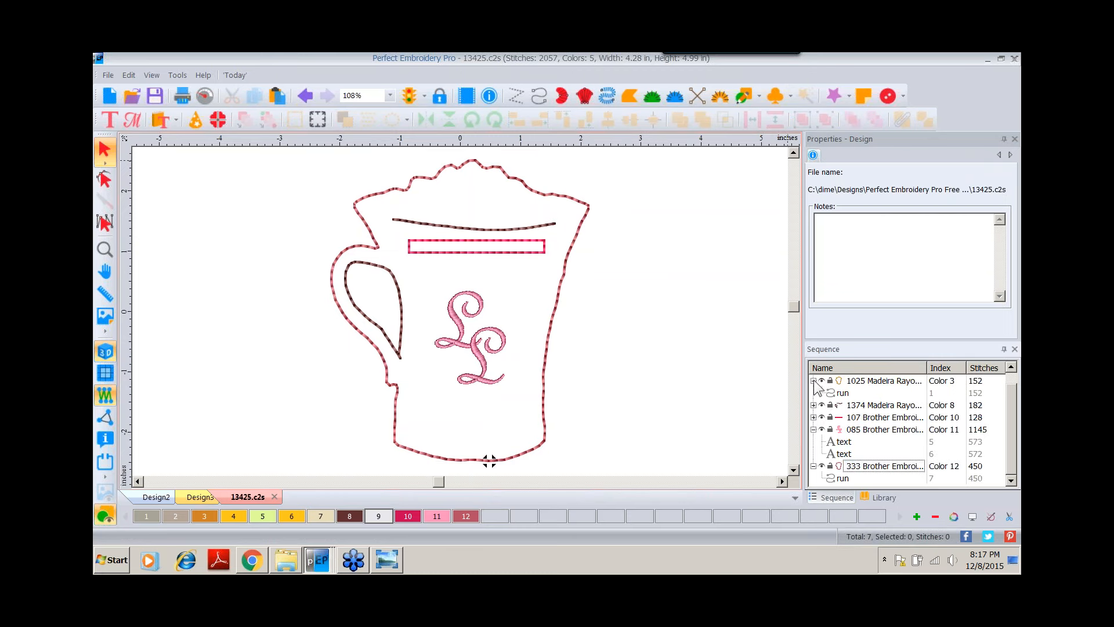
{"action": "left_click", "coordinate": [814, 429]}
{"action": "left_click", "coordinate": [814, 393]}
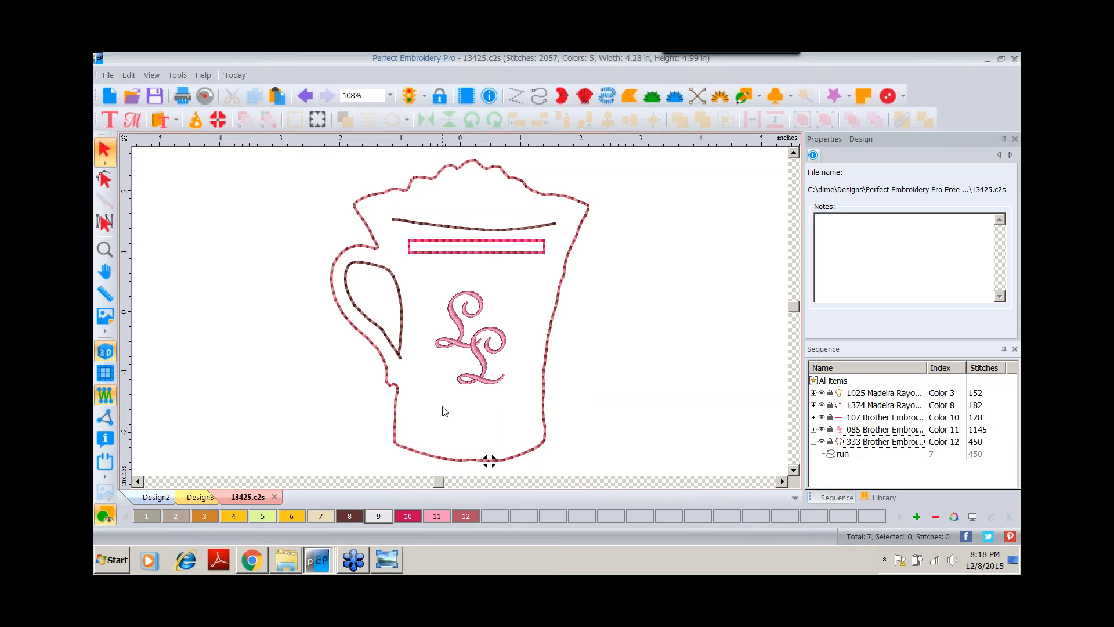
Switch to the photo viewer and browse the photos of finished coin pods and projects.
{"action": "mouse_move", "coordinate": [326, 567]}
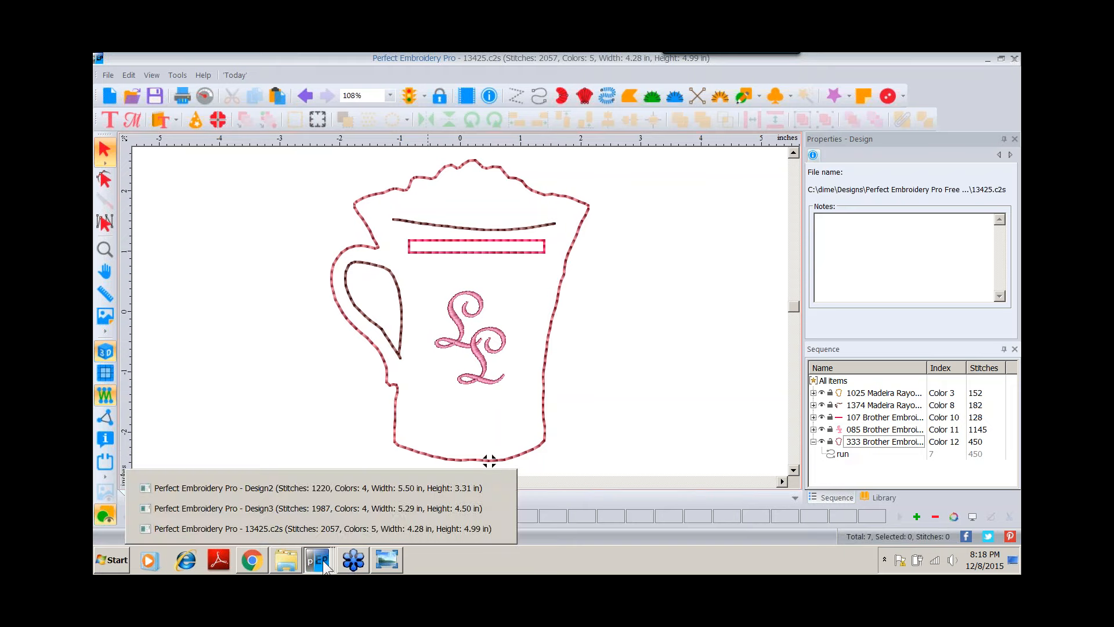
{"action": "left_click", "coordinate": [387, 562]}
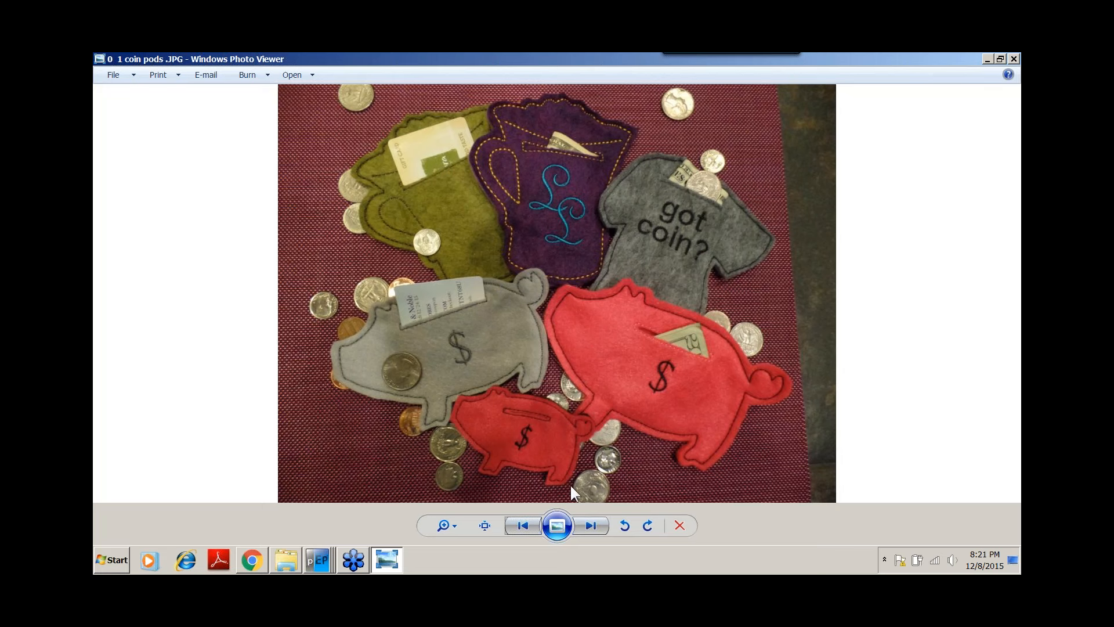
{"action": "left_click", "coordinate": [592, 531]}
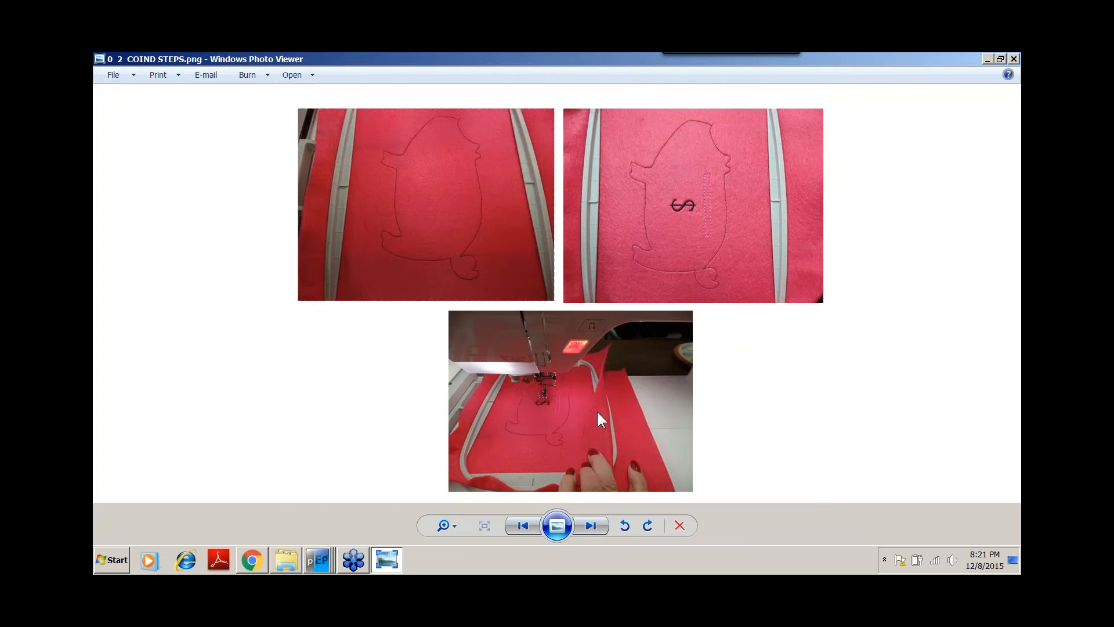
{"action": "left_click", "coordinate": [590, 531]}
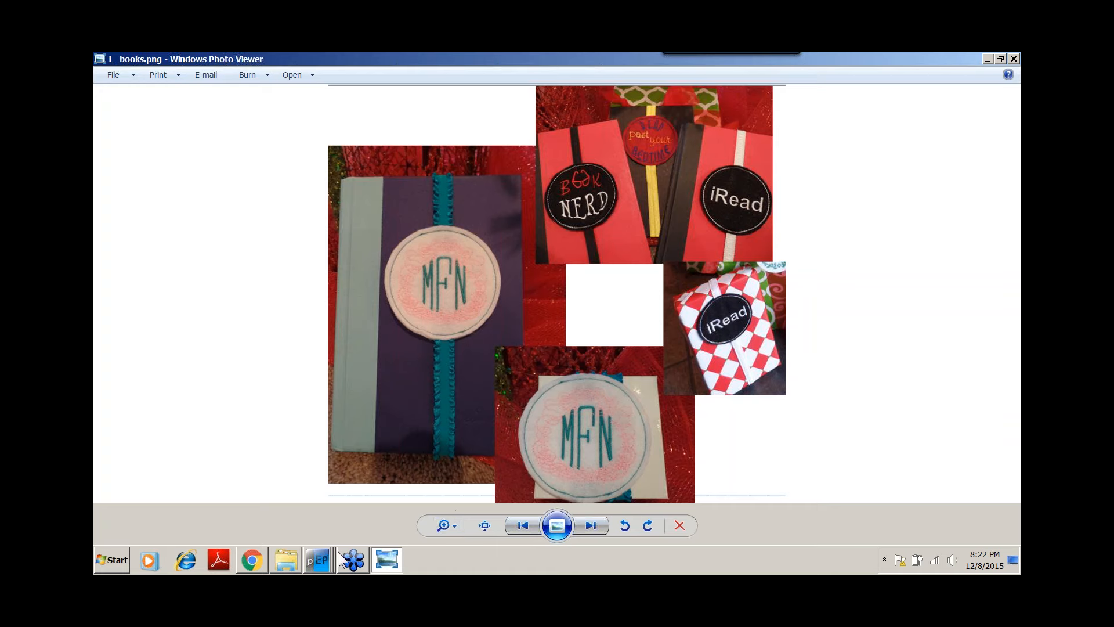
Start a new design and draw a circle about 2.3 inches wide with the Ellipse tool.
{"action": "mouse_move", "coordinate": [321, 566]}
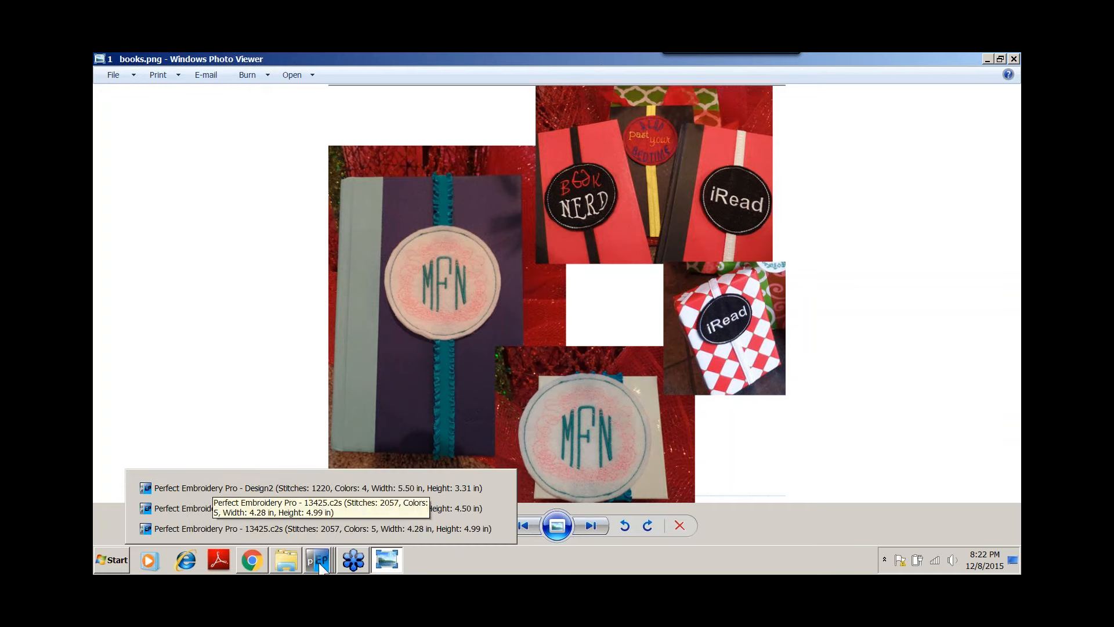
{"action": "left_click", "coordinate": [325, 529]}
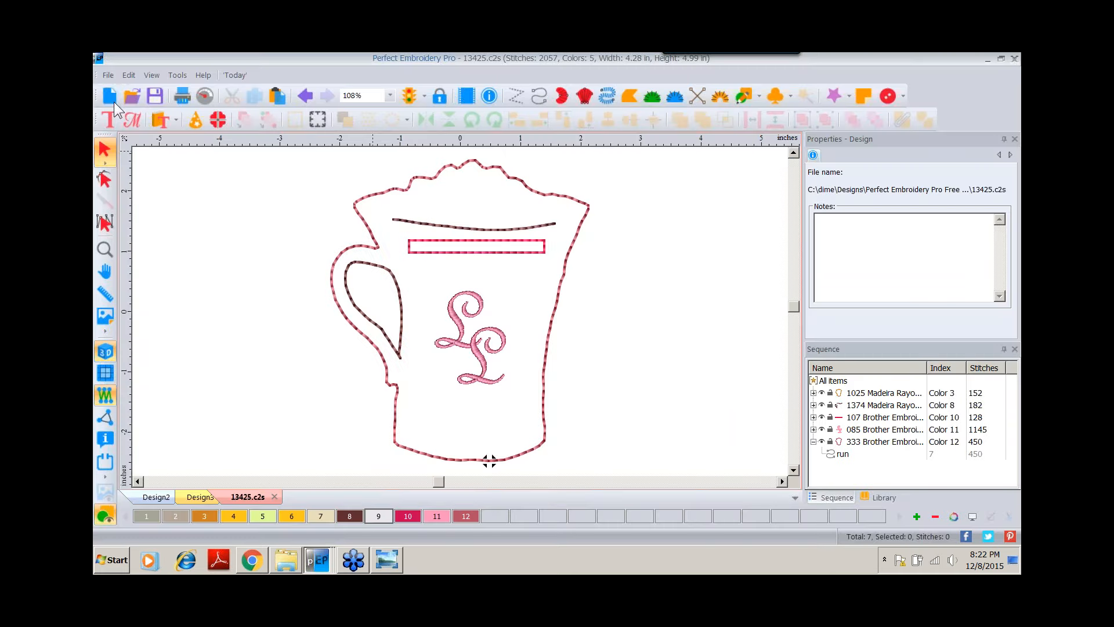
{"action": "left_click", "coordinate": [109, 97]}
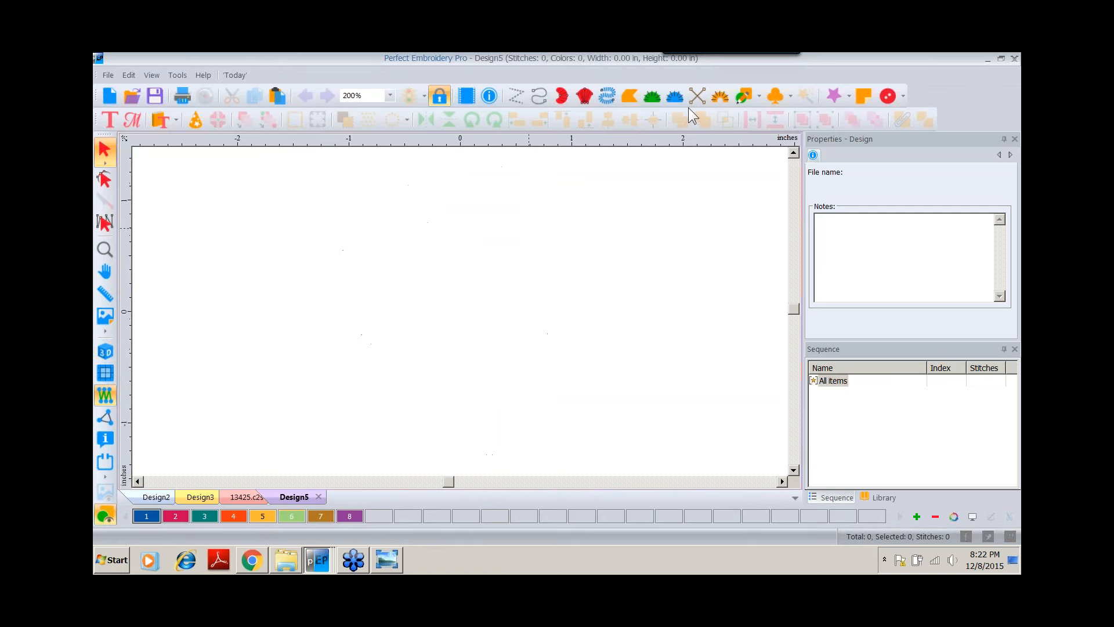
{"action": "left_click", "coordinate": [757, 97]}
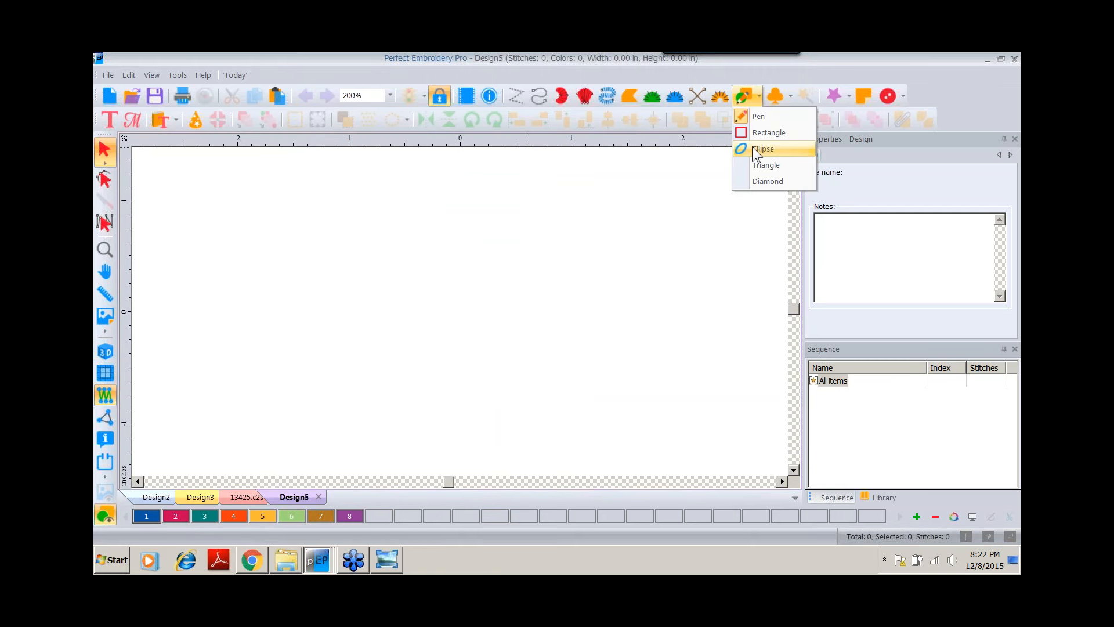
{"action": "left_click", "coordinate": [760, 149]}
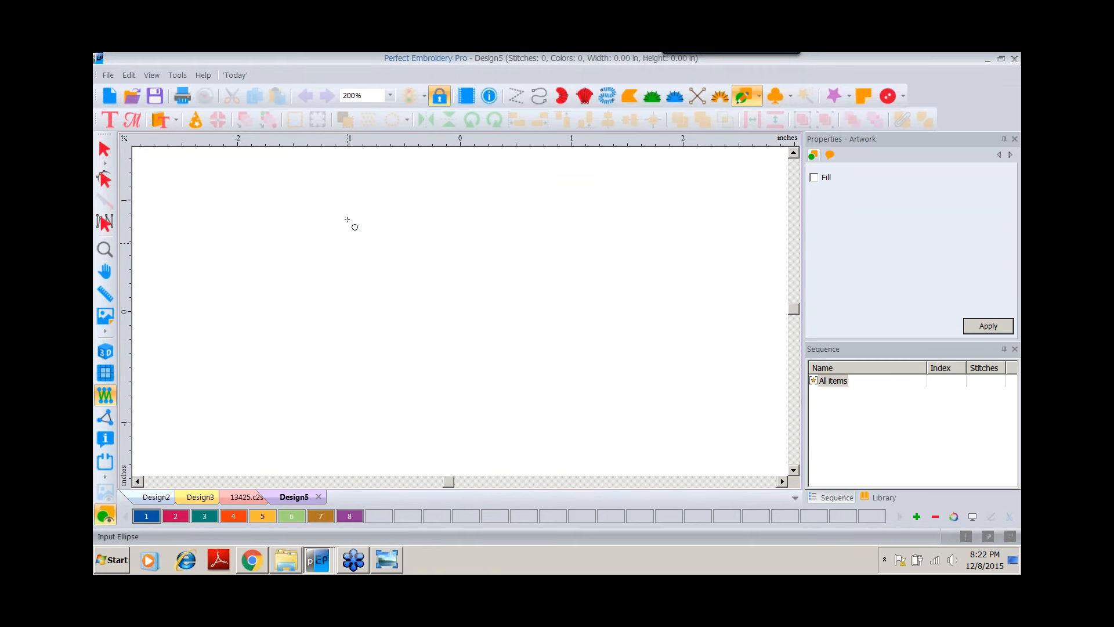
{"action": "left_click_drag", "start_coordinate": [358, 230], "coordinate": [601, 459]}
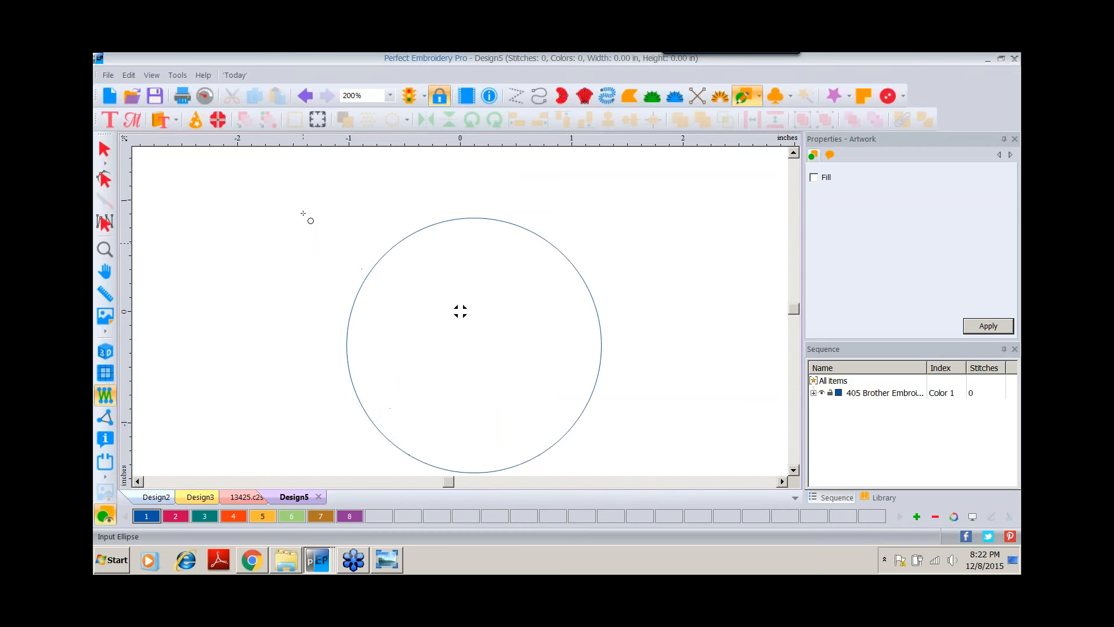
Resize the circle to 3.5 inches wide, keeping the aspect ratio.
{"action": "left_click", "coordinate": [106, 151]}
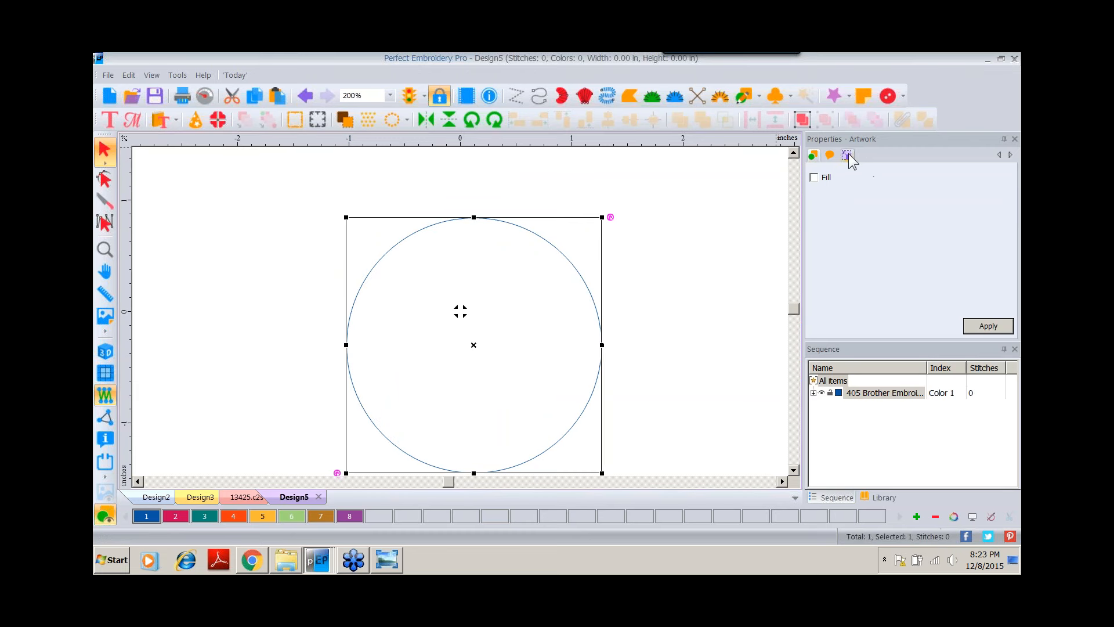
{"action": "left_click", "coordinate": [847, 156]}
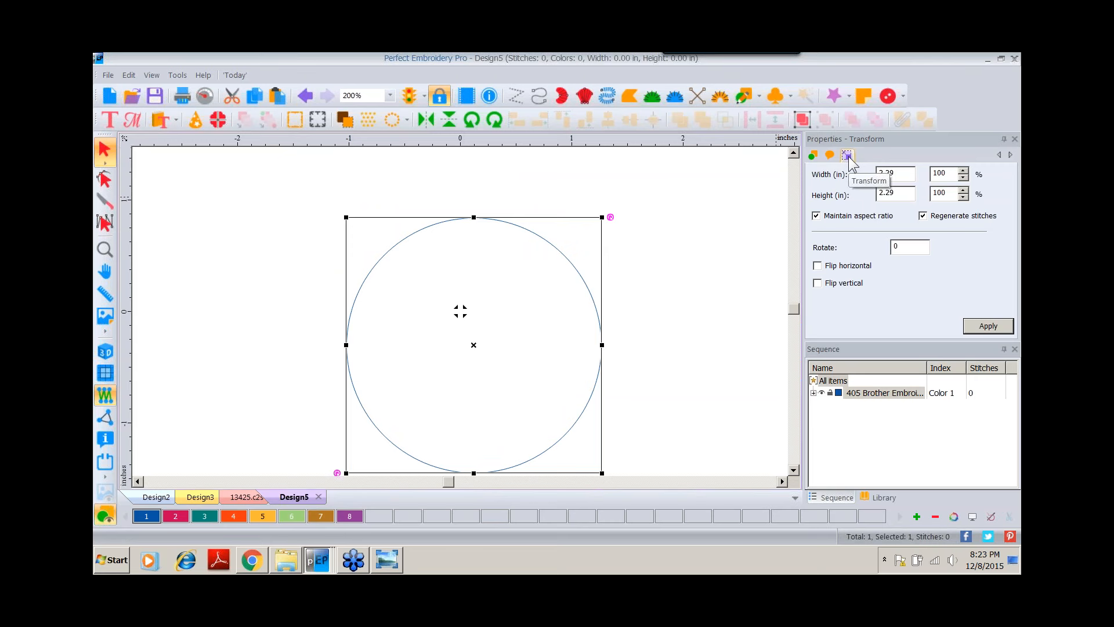
{"action": "left_click", "coordinate": [908, 174]}
{"action": "type", "text": "3"}
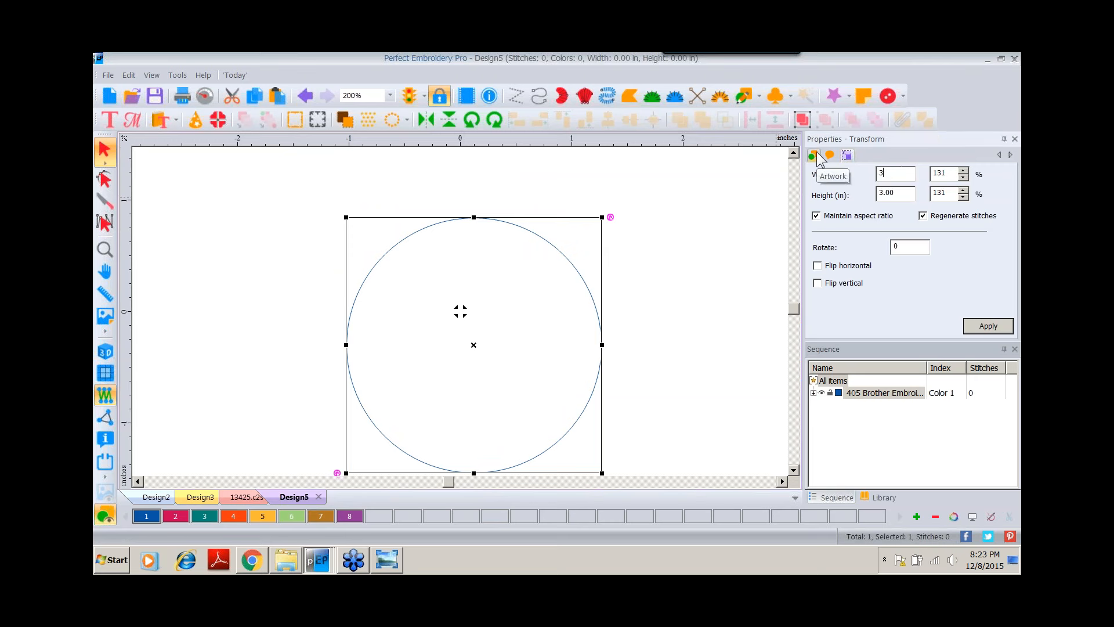
{"action": "type", "text": ".5"}
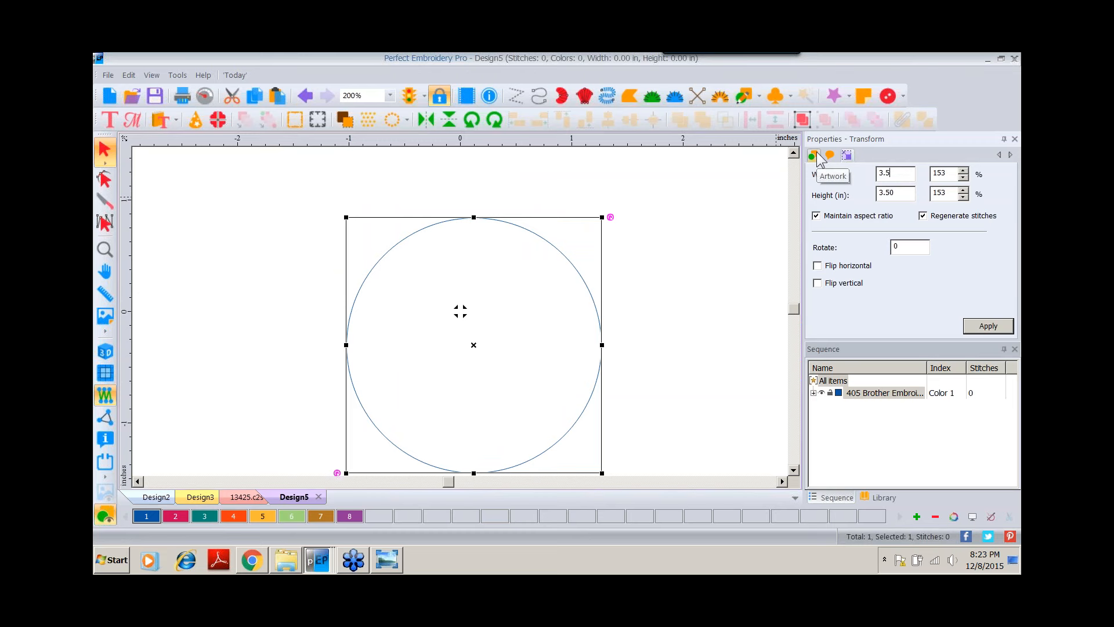
{"action": "left_click", "coordinate": [981, 329]}
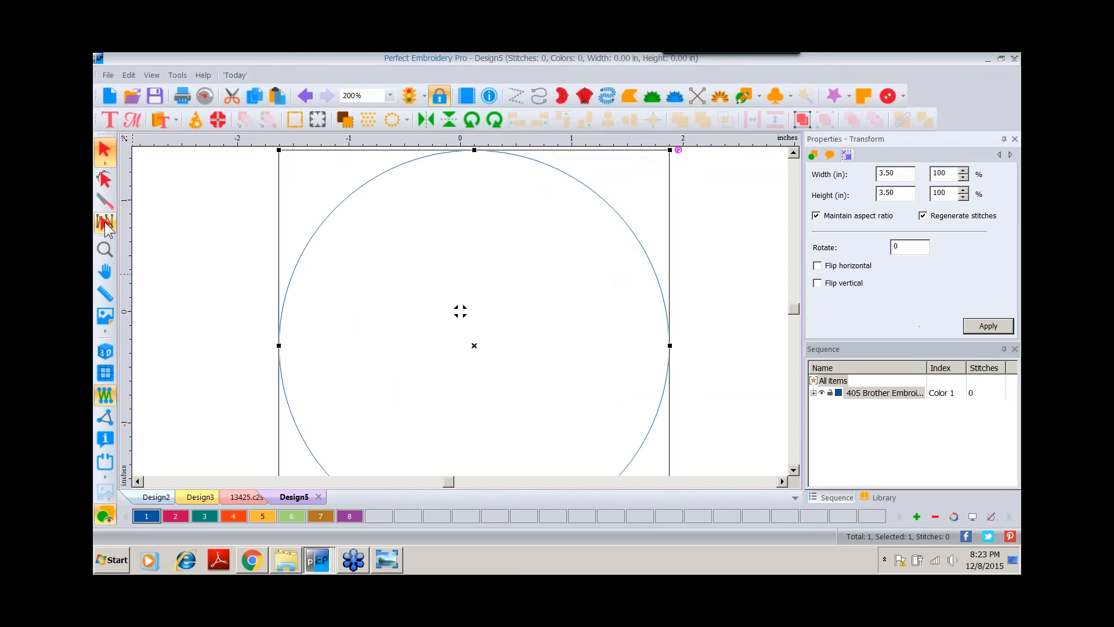
Convert the circle to a run stitch.
{"action": "left_click", "coordinate": [105, 251]}
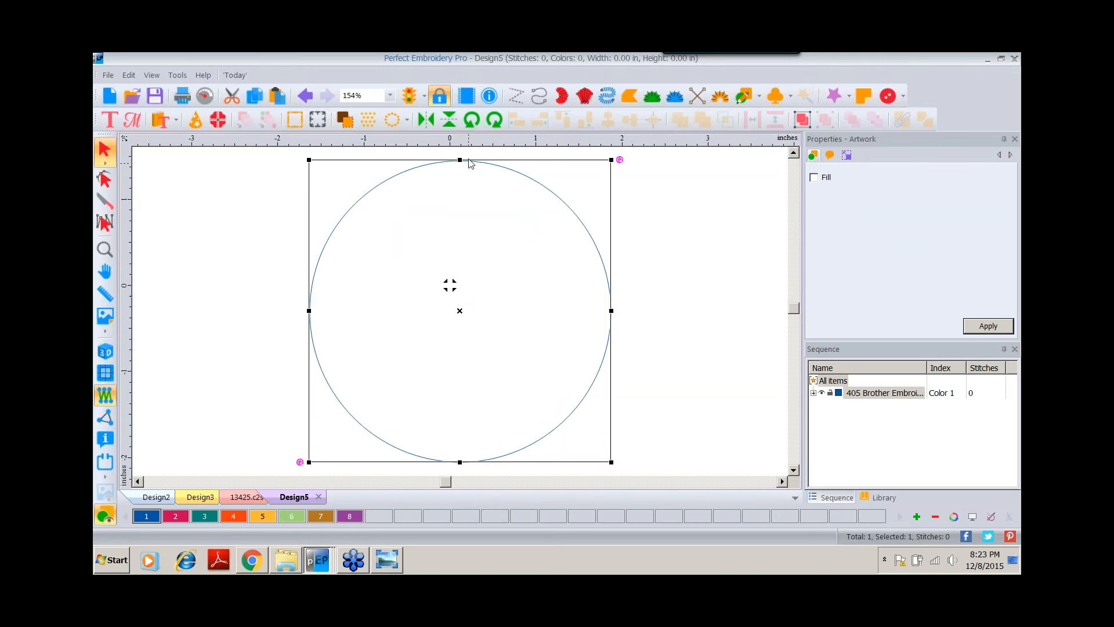
{"action": "right_click", "coordinate": [574, 214]}
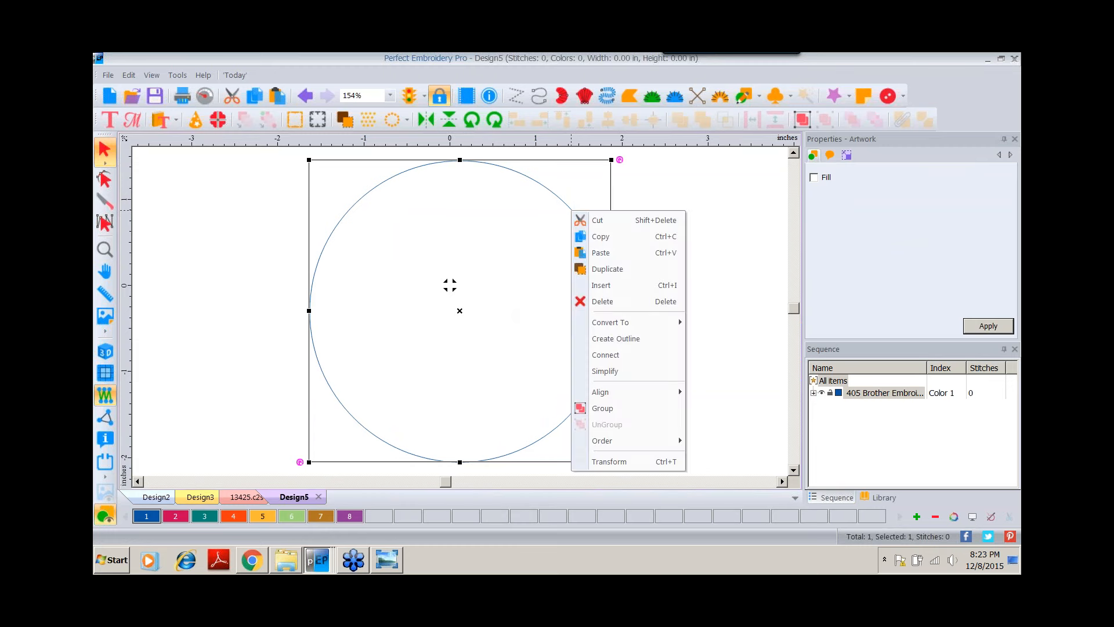
{"action": "mouse_move", "coordinate": [638, 322]}
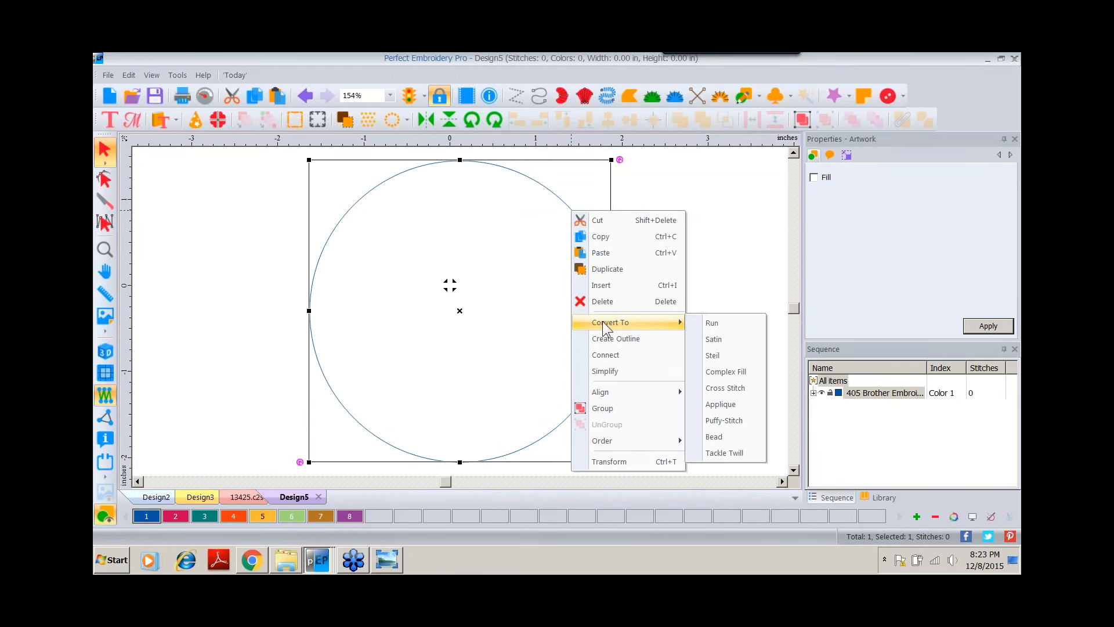
{"action": "left_click", "coordinate": [705, 326]}
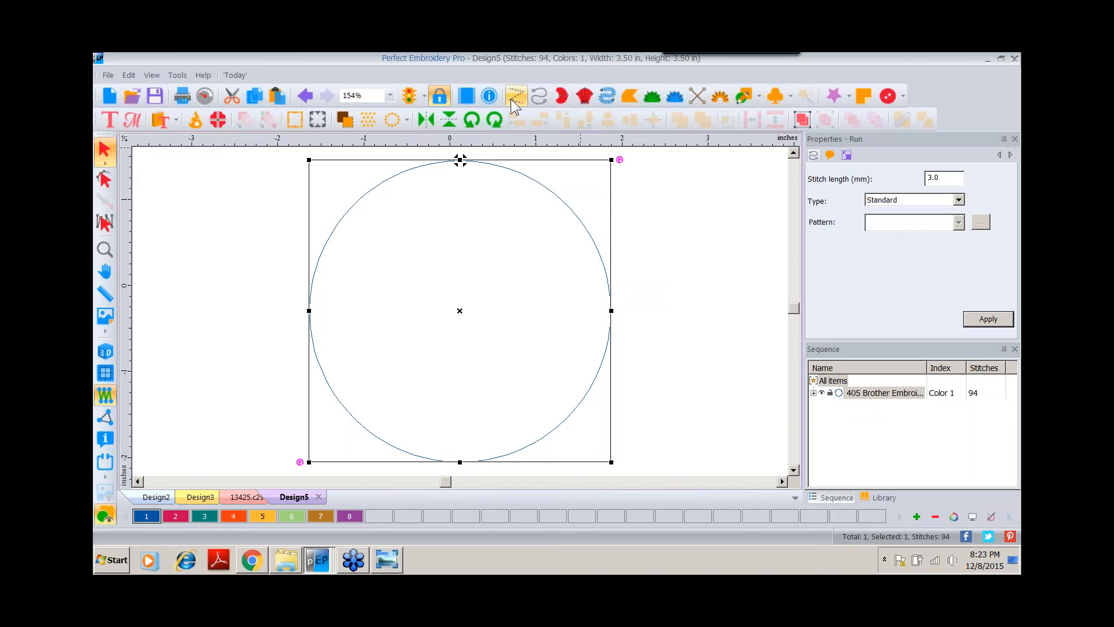
Duplicate the run circle and give the copy thread color 2.
{"action": "left_click", "coordinate": [276, 98]}
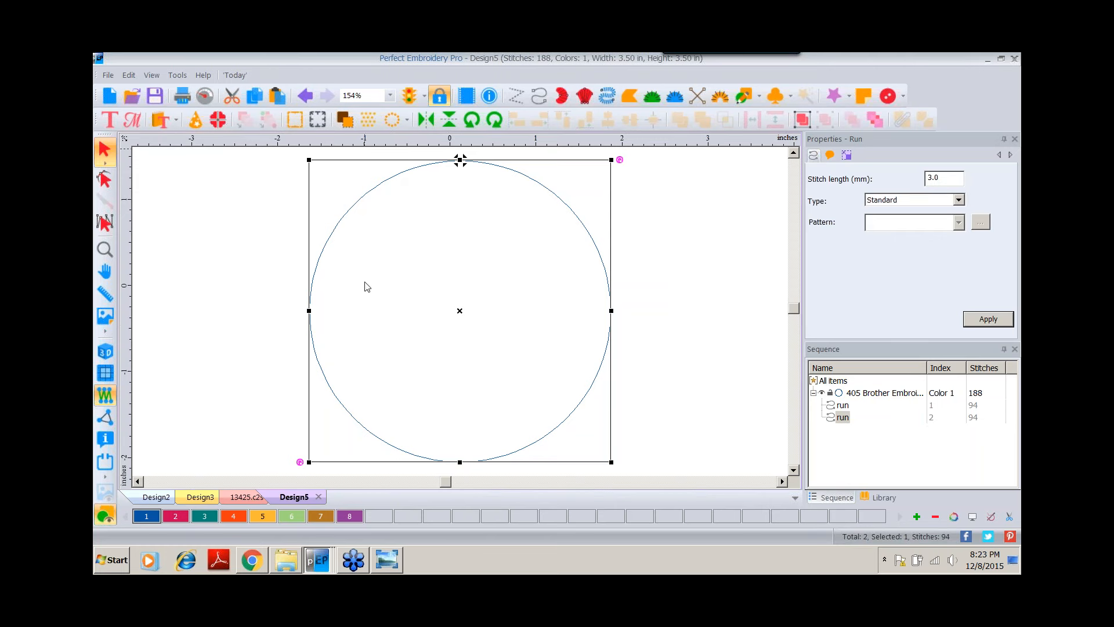
{"action": "left_click", "coordinate": [175, 516]}
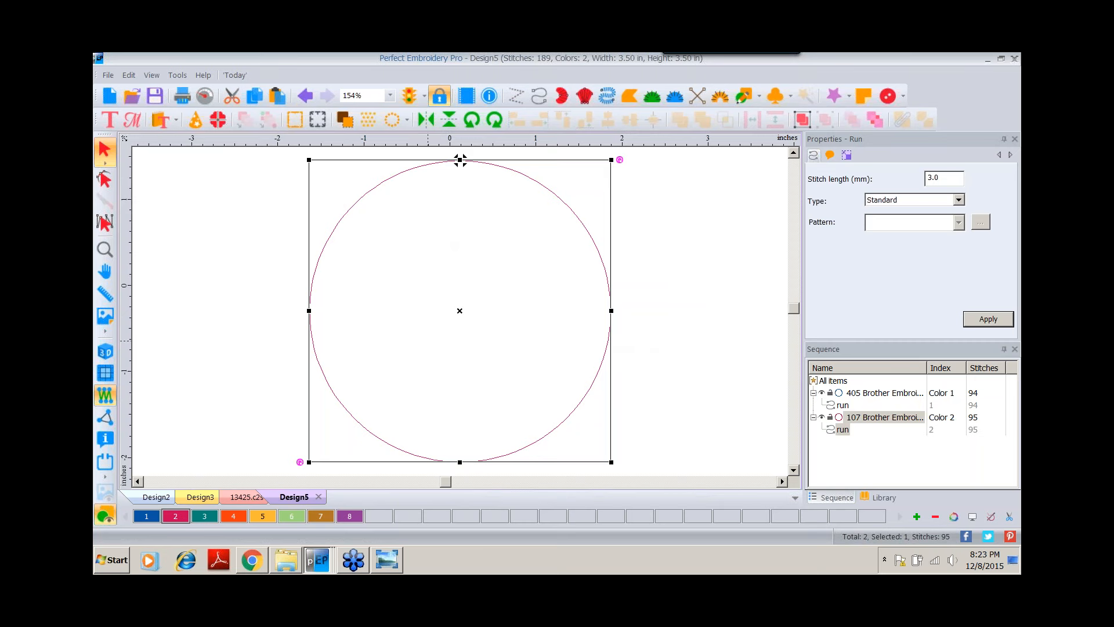
{"action": "left_click", "coordinate": [106, 351]}
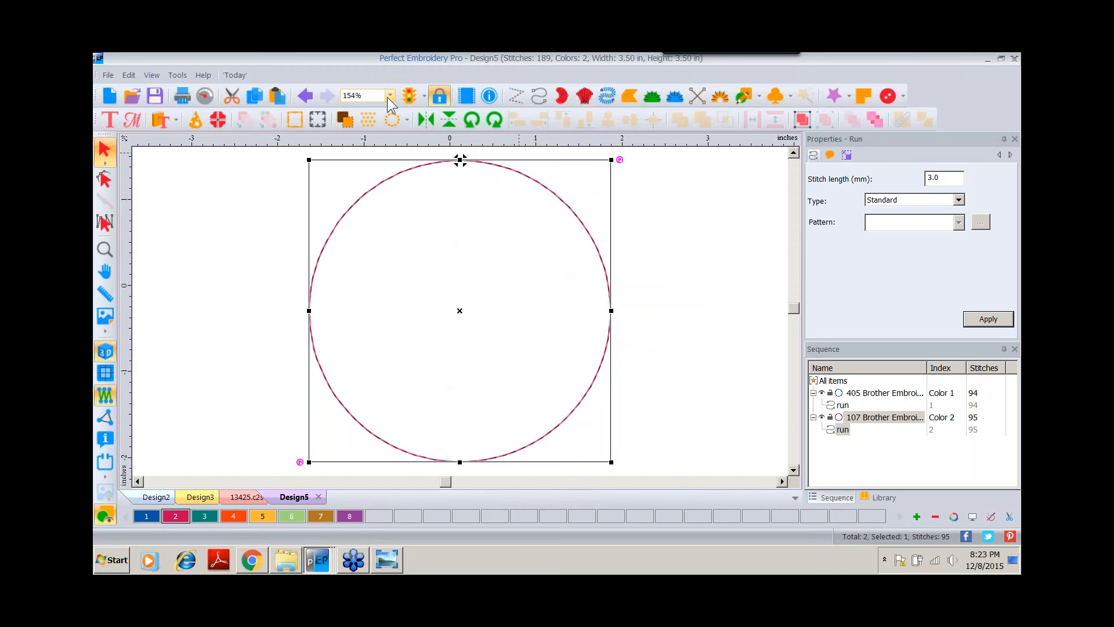
{"action": "left_click", "coordinate": [389, 96]}
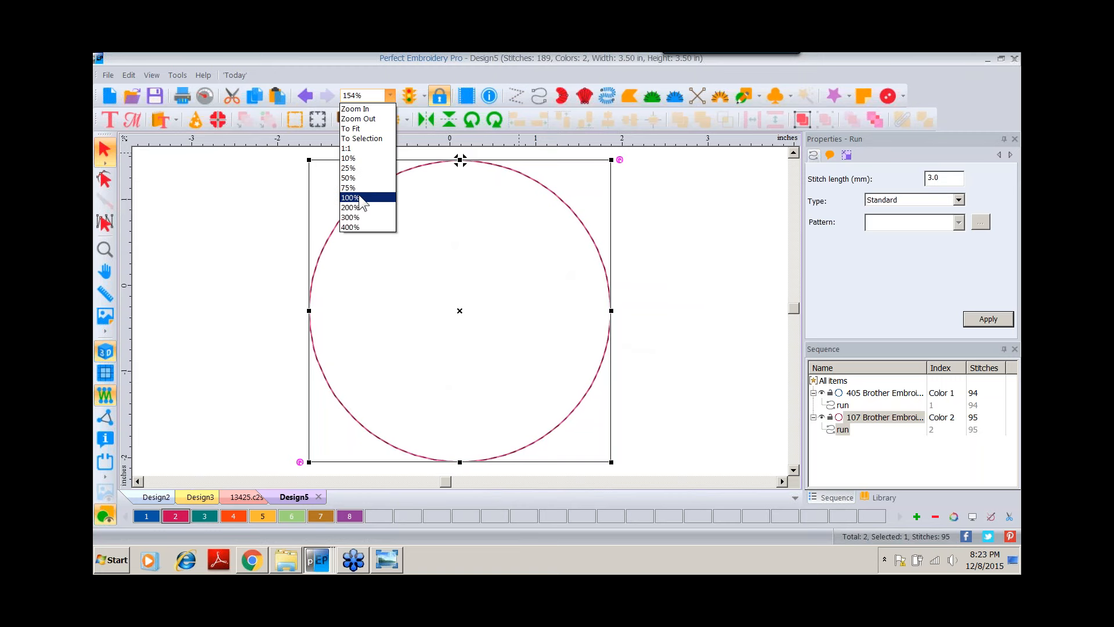
{"action": "left_click", "coordinate": [360, 198]}
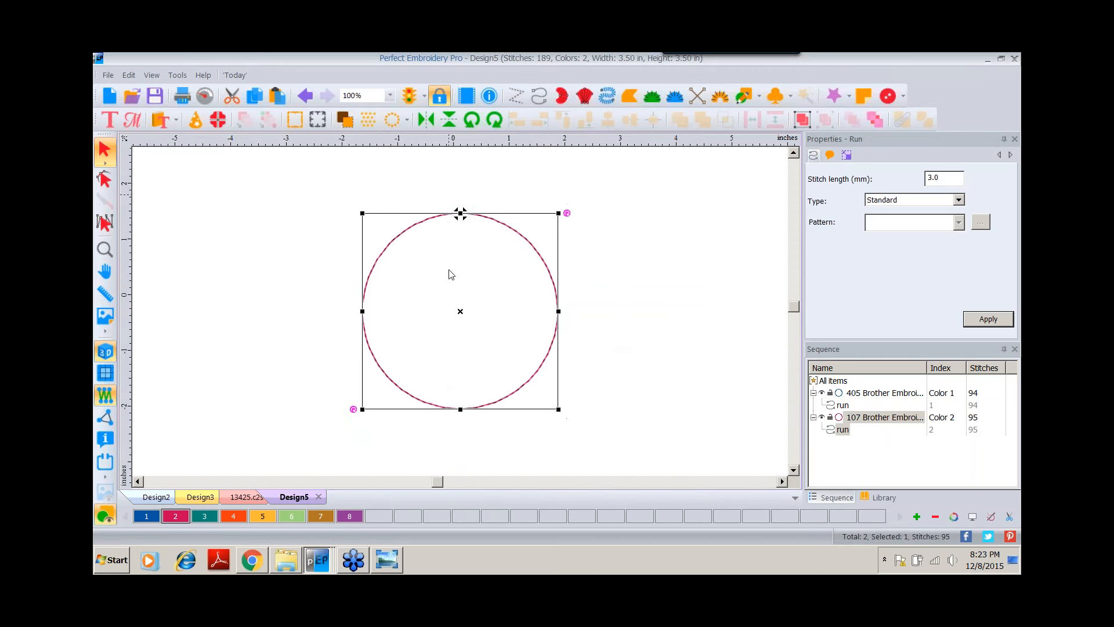
Draw a tall rectangle about 1.2 by 4.6 inches across the middle of the circles.
{"action": "left_click", "coordinate": [757, 93]}
{"action": "left_click", "coordinate": [754, 134]}
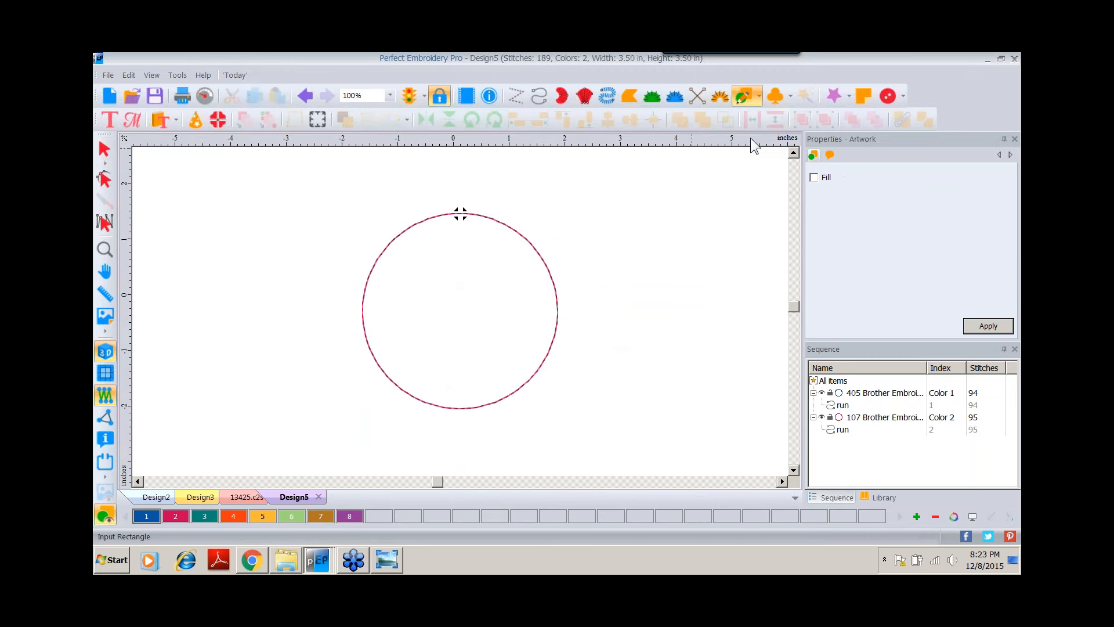
{"action": "left_click_drag", "start_coordinate": [430, 217], "coordinate": [496, 444]}
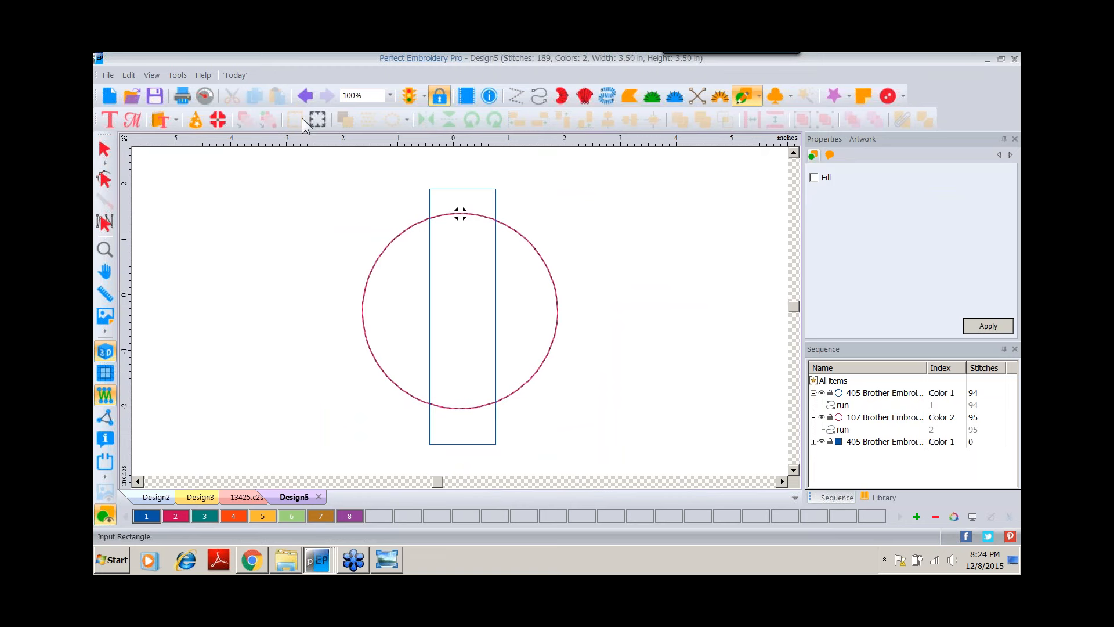
Turn off aspect ratio locking and set the rectangle's width to 1 inch.
{"action": "left_click", "coordinate": [104, 152]}
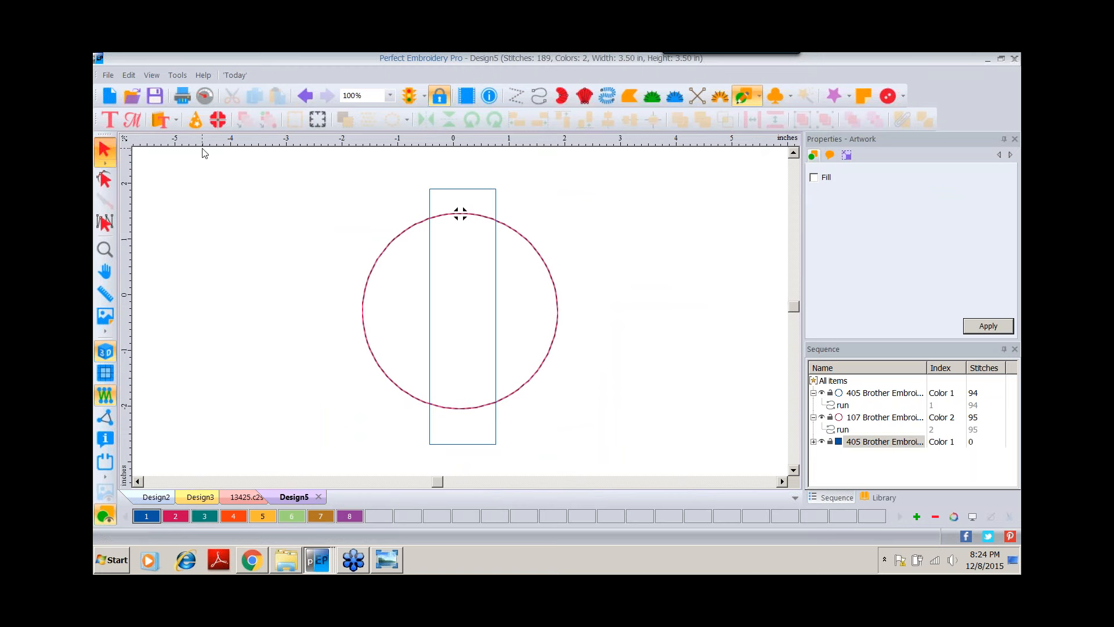
{"action": "left_click", "coordinate": [846, 155]}
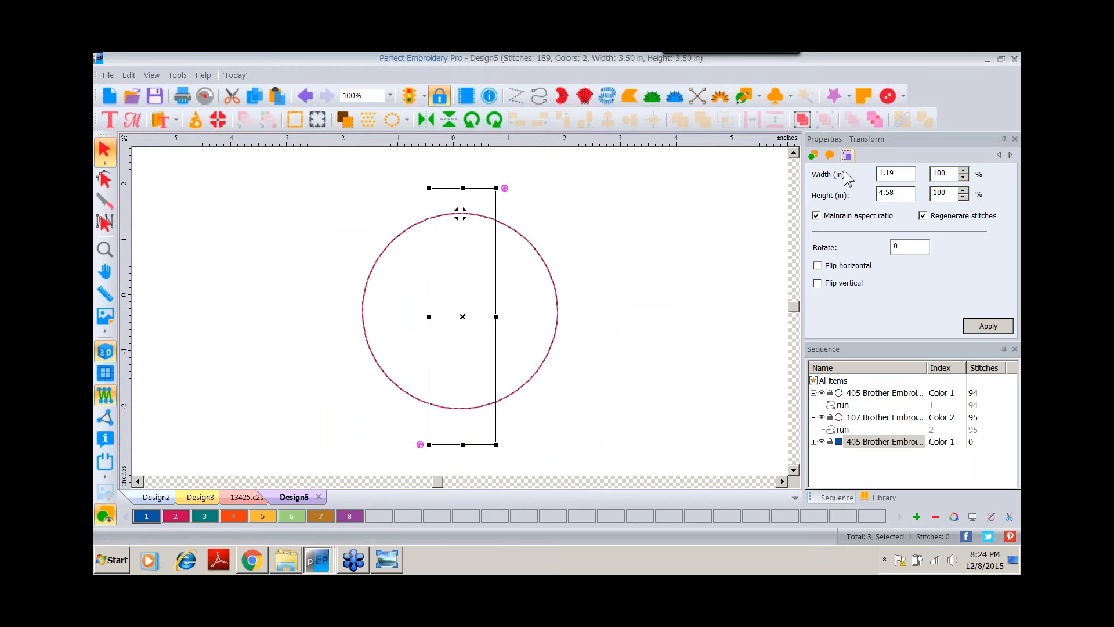
{"action": "left_click", "coordinate": [817, 215]}
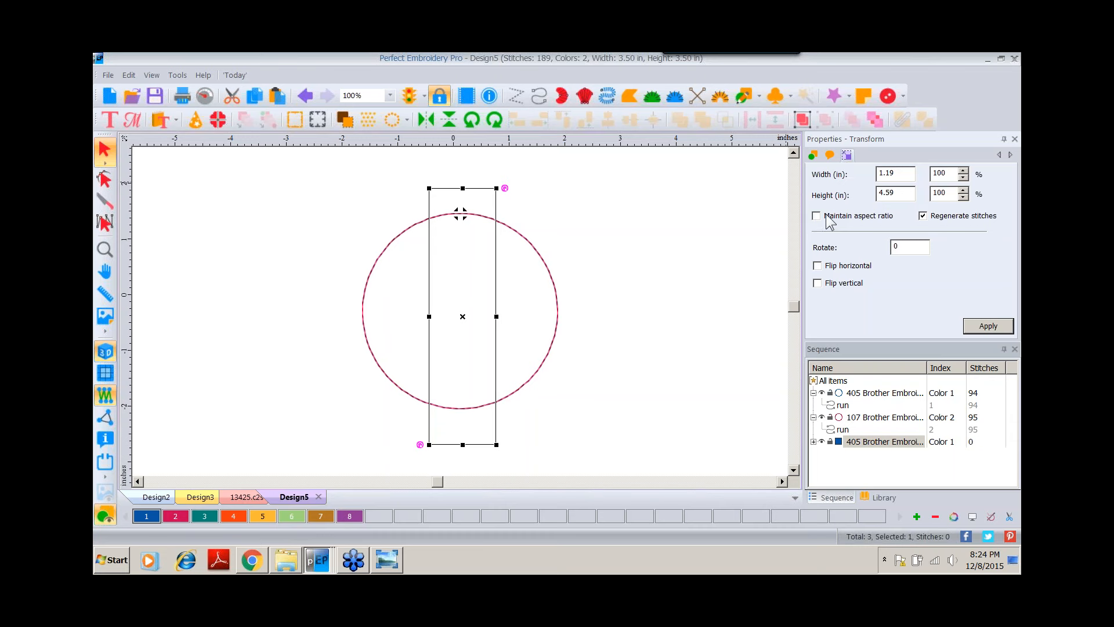
{"action": "double_click", "coordinate": [904, 172]}
{"action": "type", "text": "1"}
{"action": "left_click", "coordinate": [986, 326]}
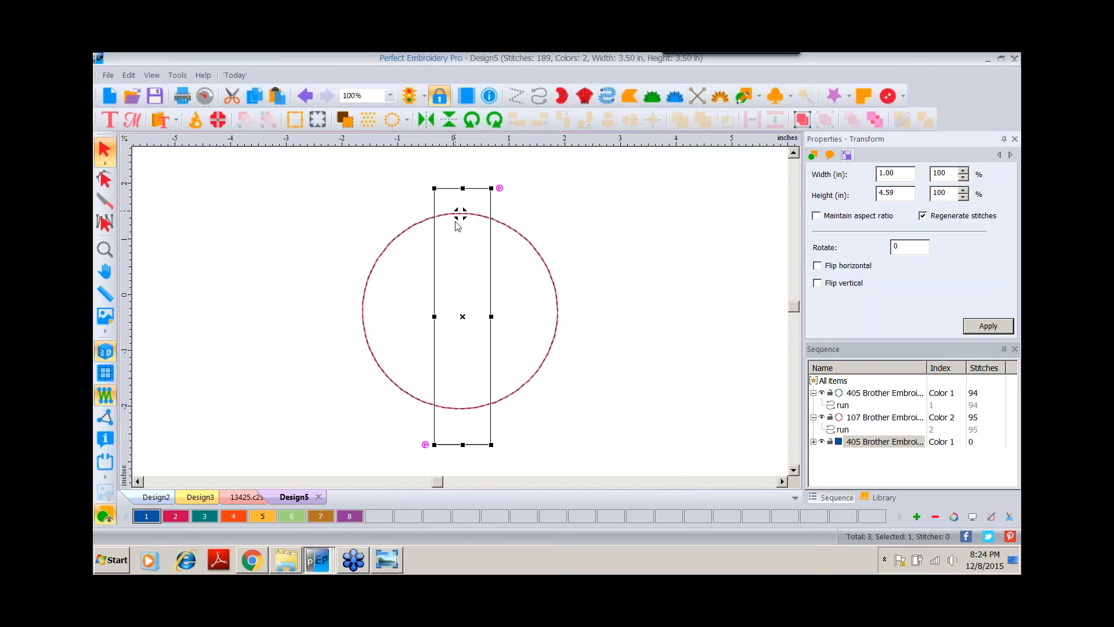
Select all objects and center them horizontally on each other.
{"action": "left_click", "coordinate": [833, 381]}
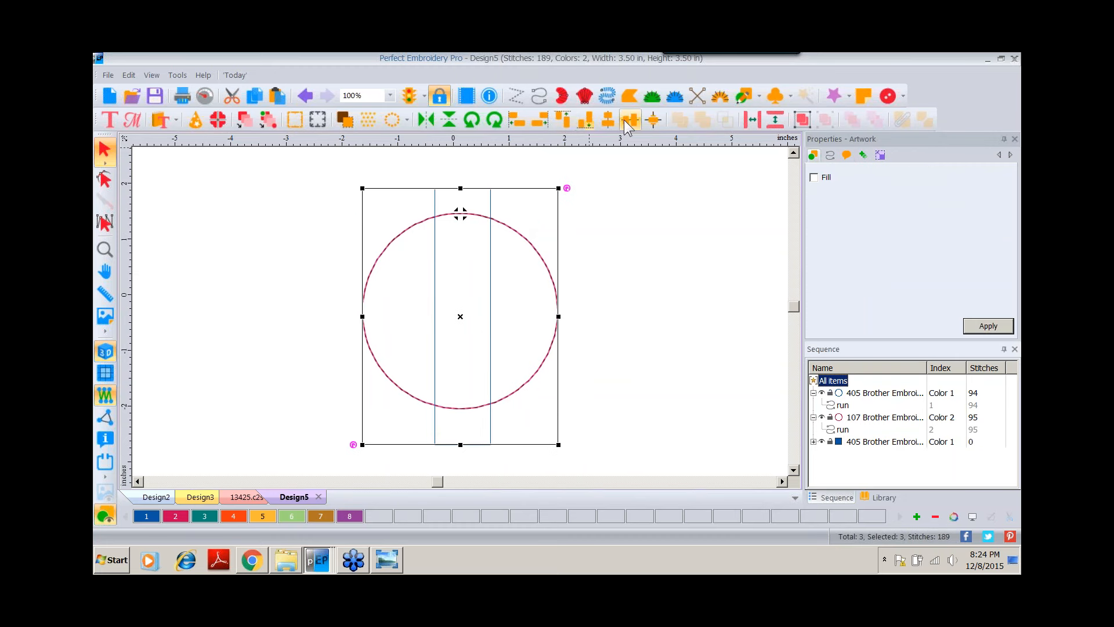
{"action": "left_click", "coordinate": [653, 120]}
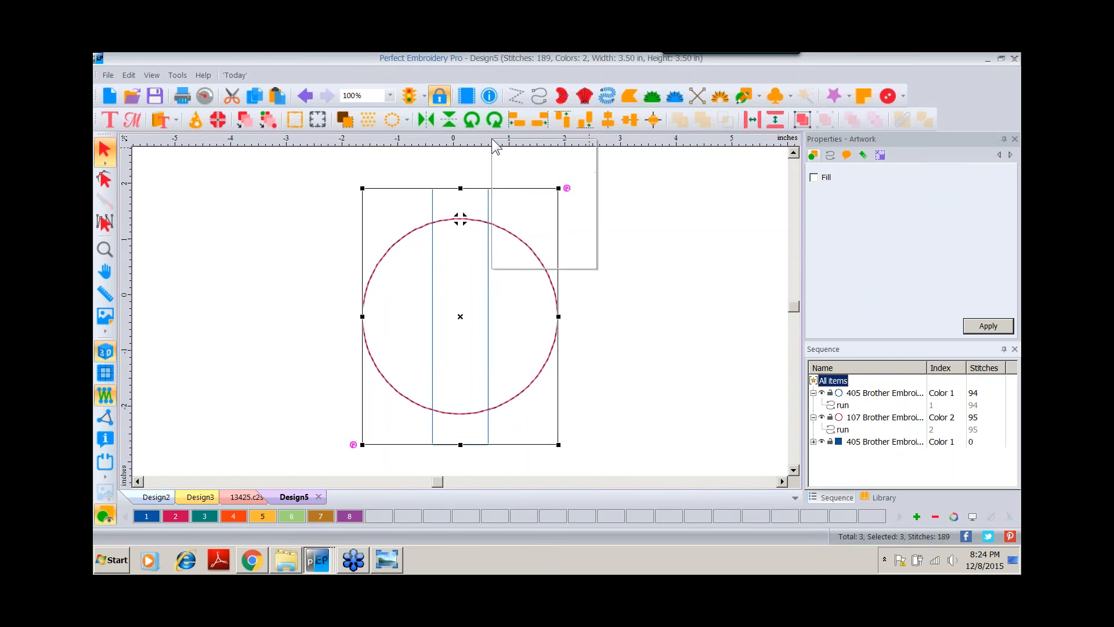
{"action": "left_click", "coordinate": [515, 257]}
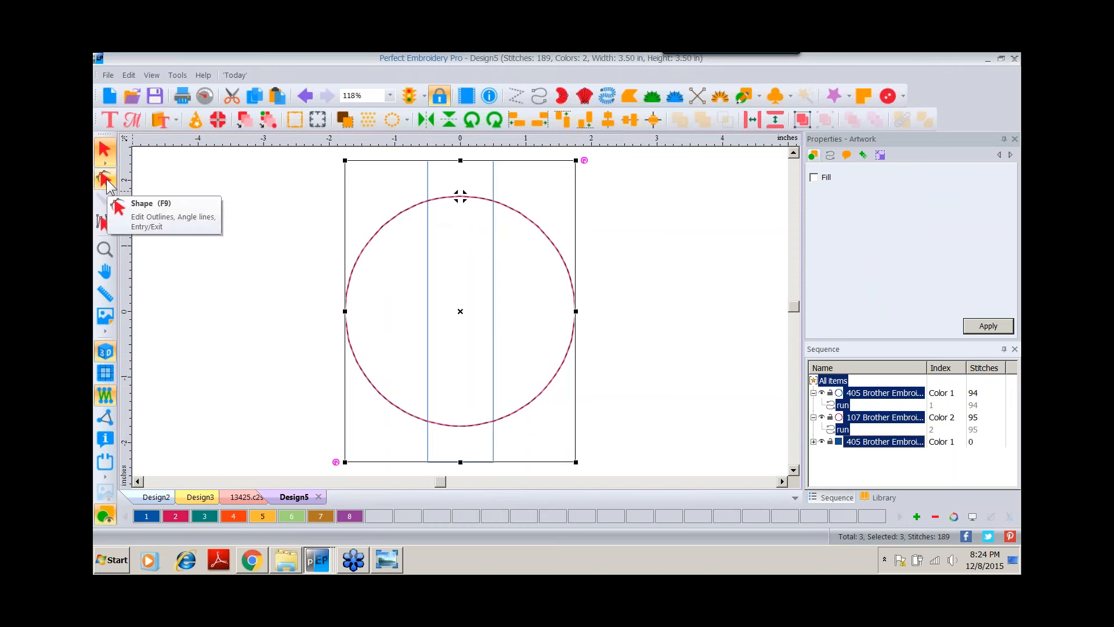
Split the color 2 circle at both points where the rectangle's edges cross its top.
{"action": "left_click", "coordinate": [105, 249]}
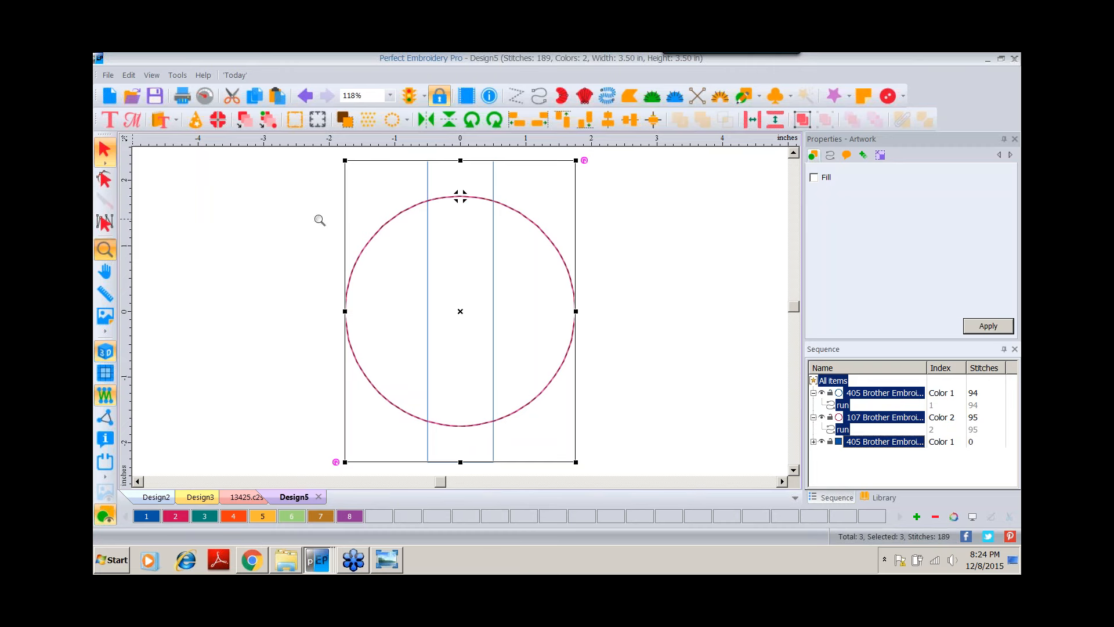
{"action": "left_click", "coordinate": [462, 198]}
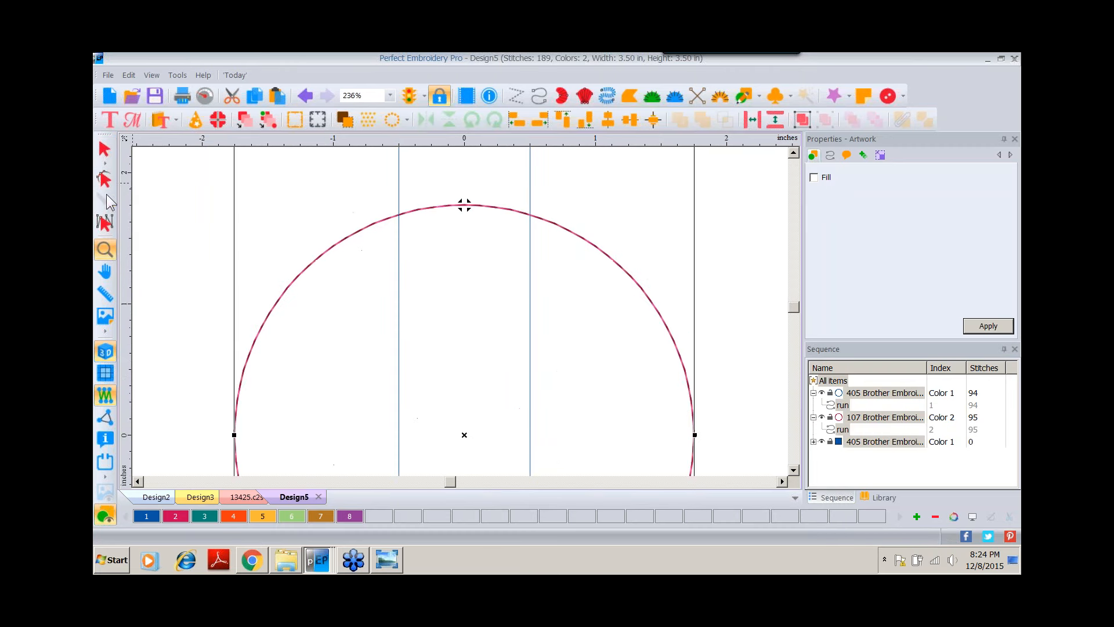
{"action": "left_click", "coordinate": [105, 179]}
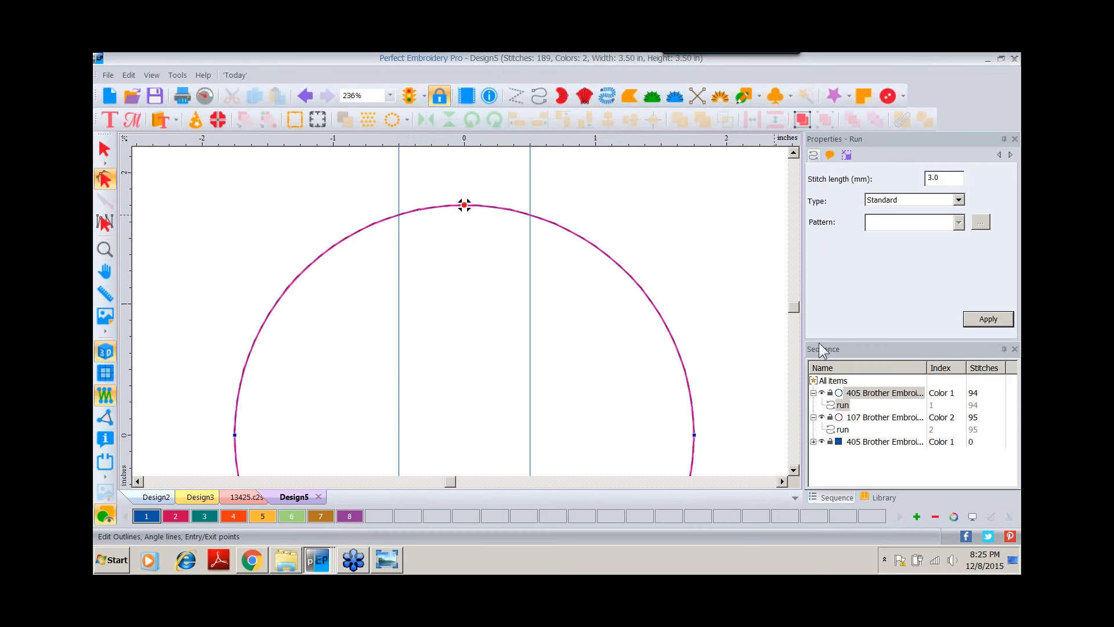
{"action": "left_click", "coordinate": [846, 417]}
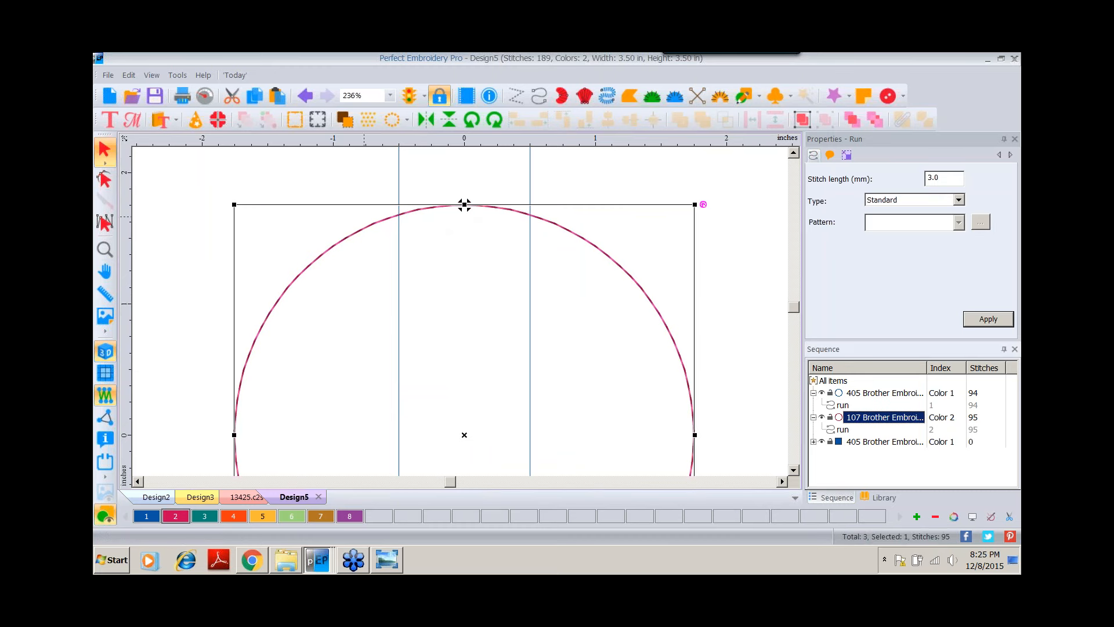
{"action": "left_click", "coordinate": [105, 179]}
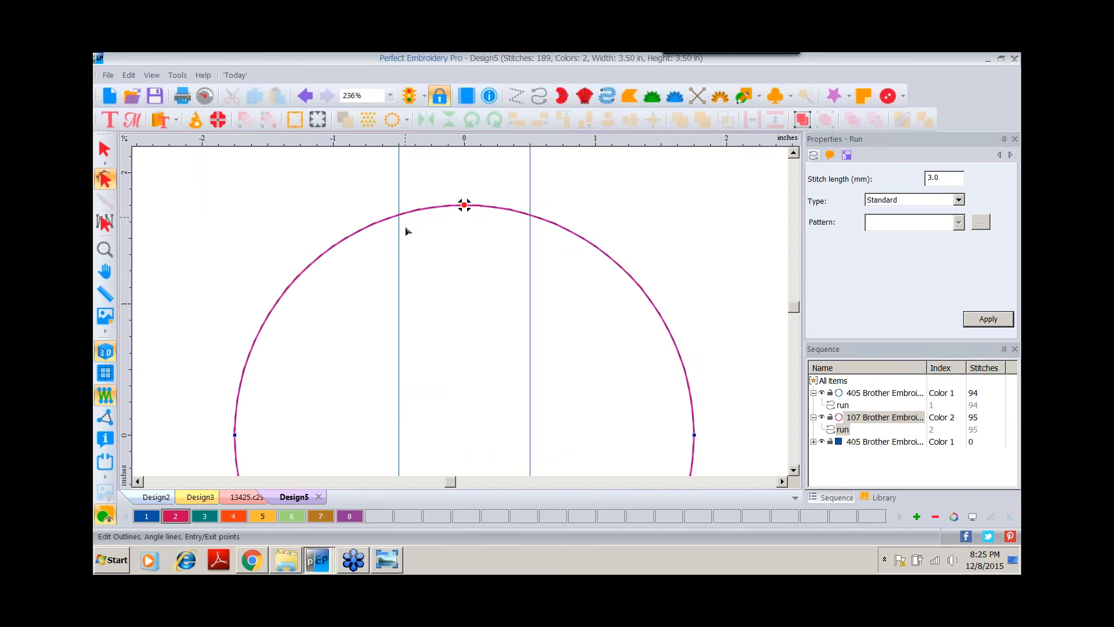
{"action": "right_click", "coordinate": [400, 217]}
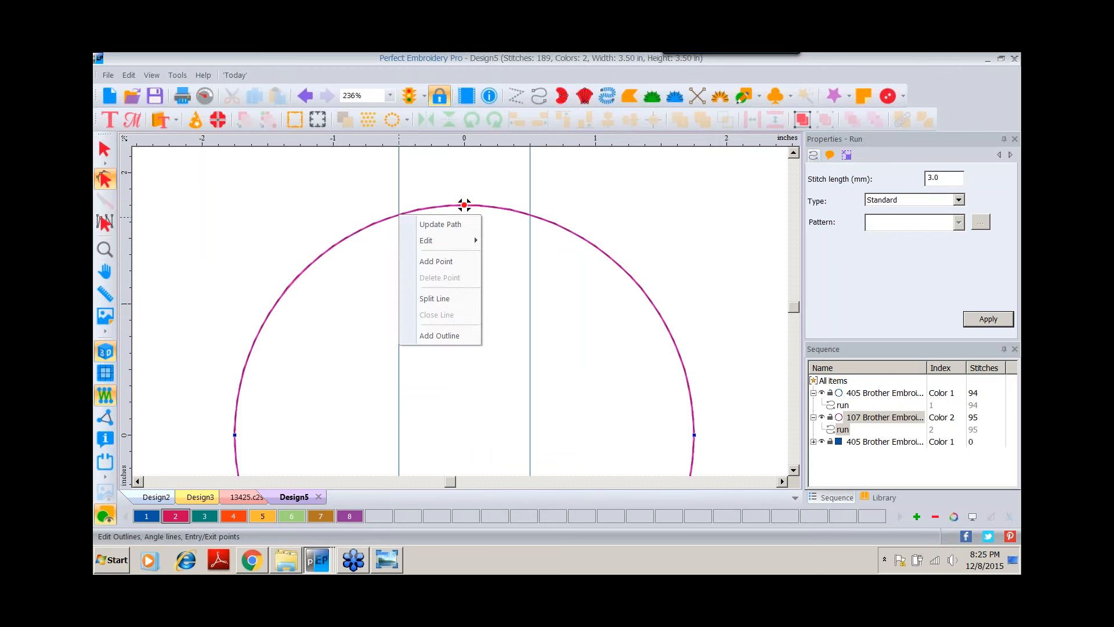
{"action": "left_click", "coordinate": [426, 298]}
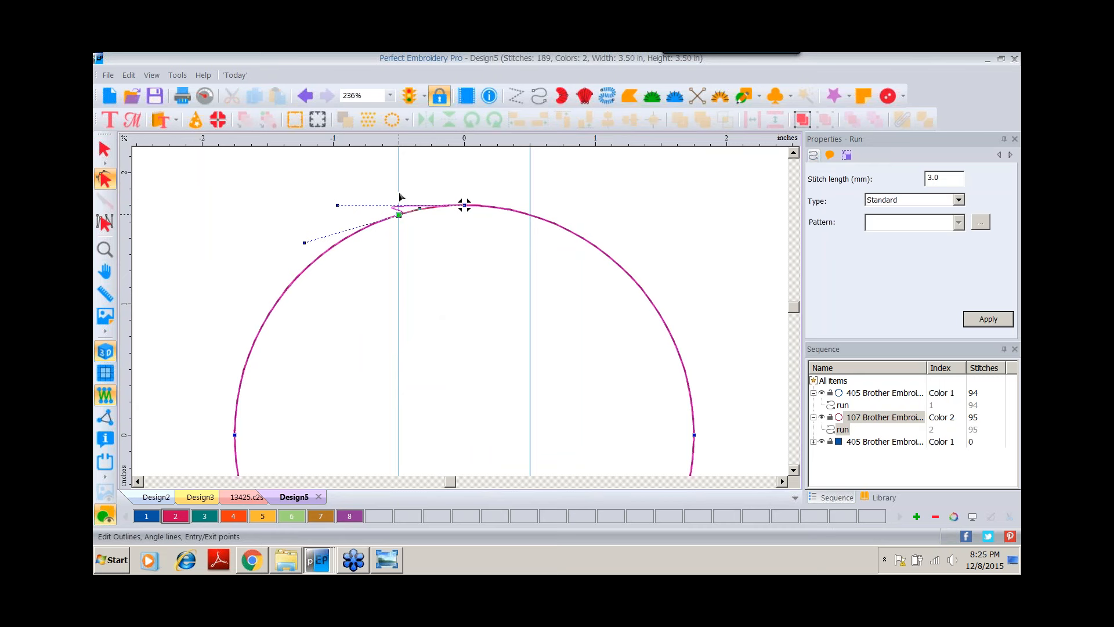
{"action": "right_click", "coordinate": [531, 219]}
{"action": "left_click", "coordinate": [557, 294]}
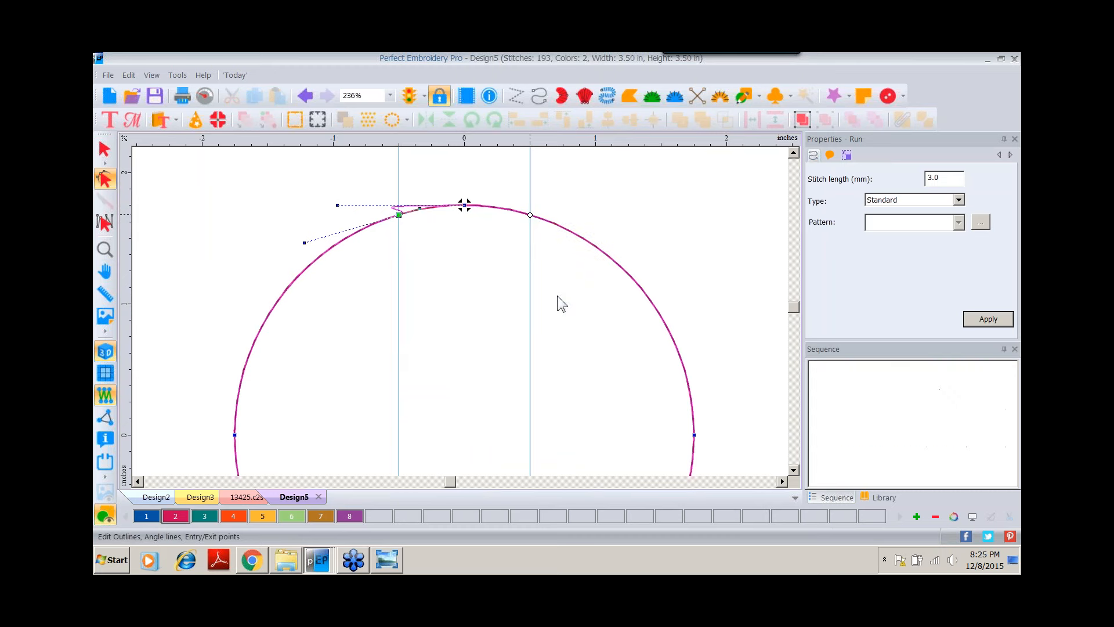
Delete the top arc segment between the two split points.
{"action": "key", "text": "Escape"}
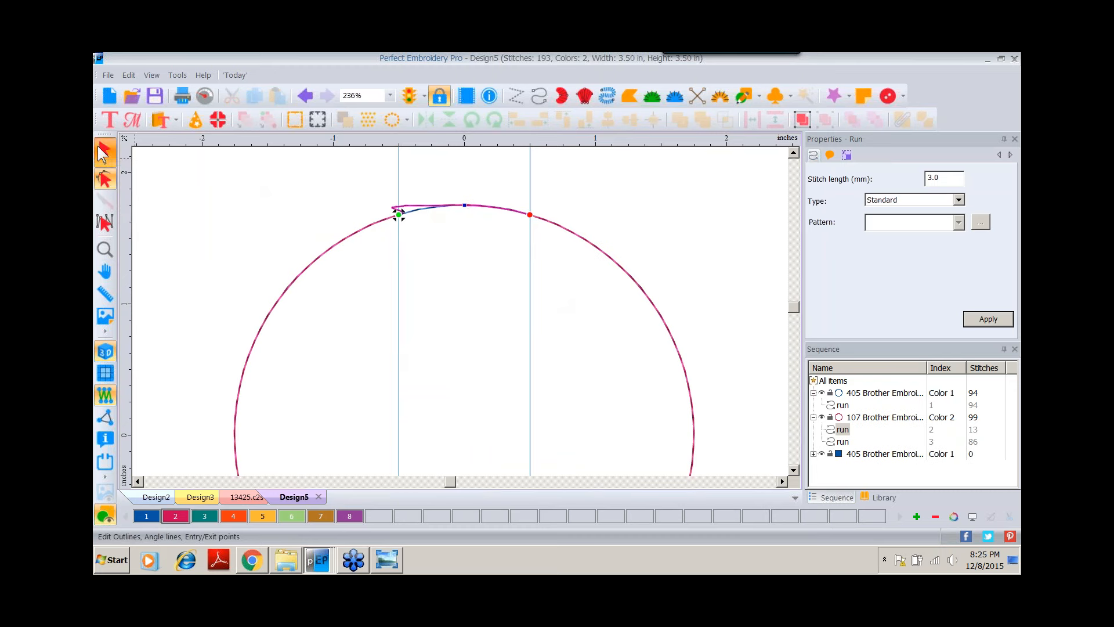
{"action": "left_click", "coordinate": [432, 209]}
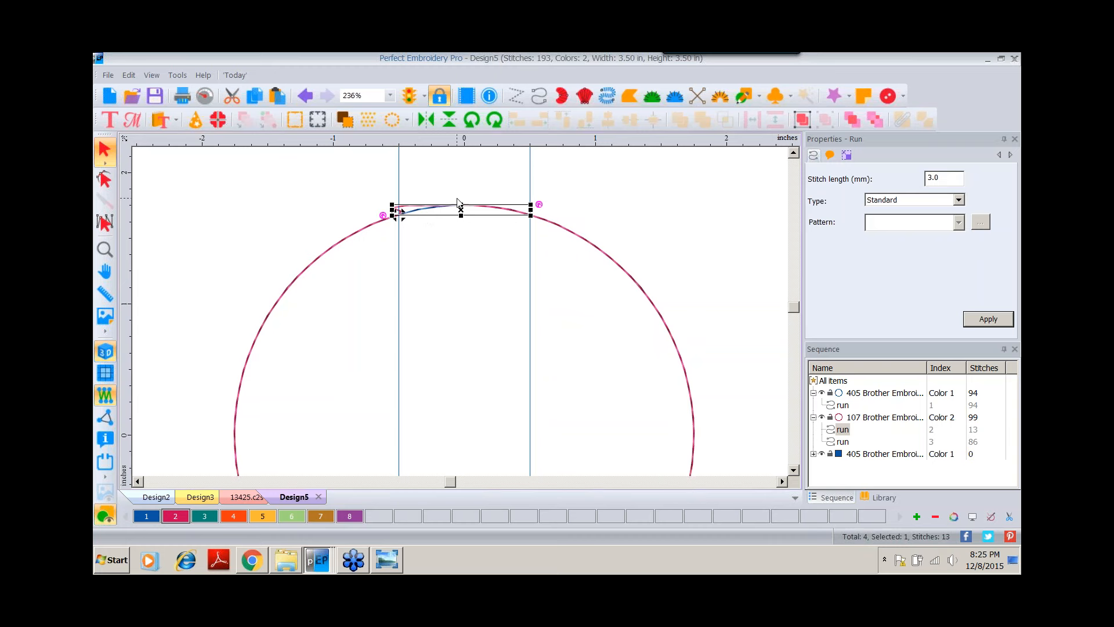
{"action": "key", "text": "Delete"}
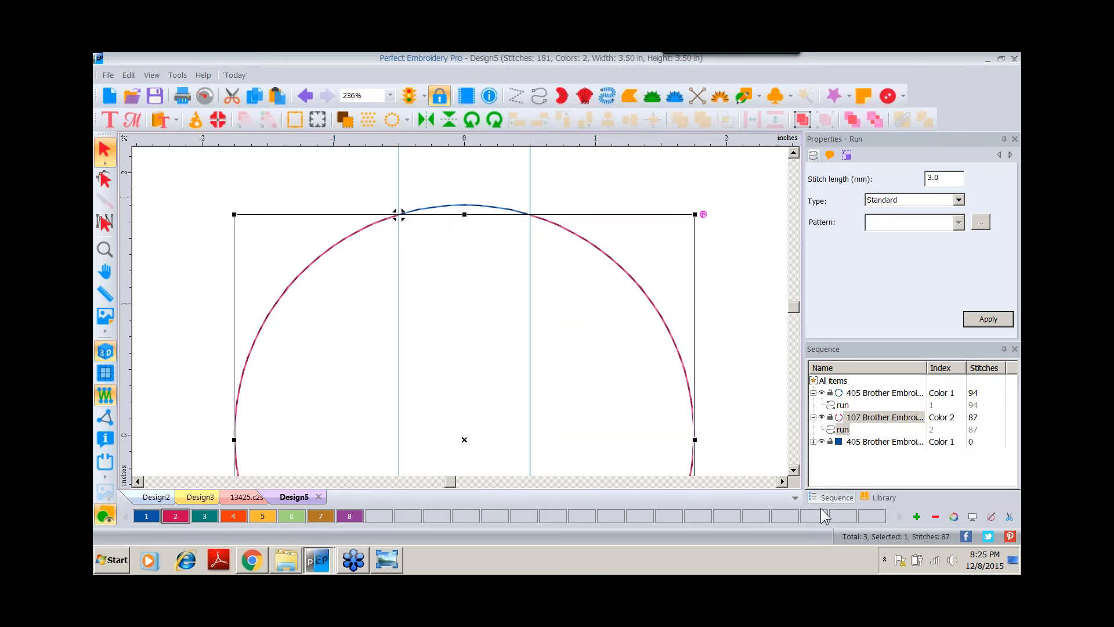
Split the color 2 circle at both points where the rectangle's edges cross its bottom.
{"action": "left_click", "coordinate": [794, 469]}
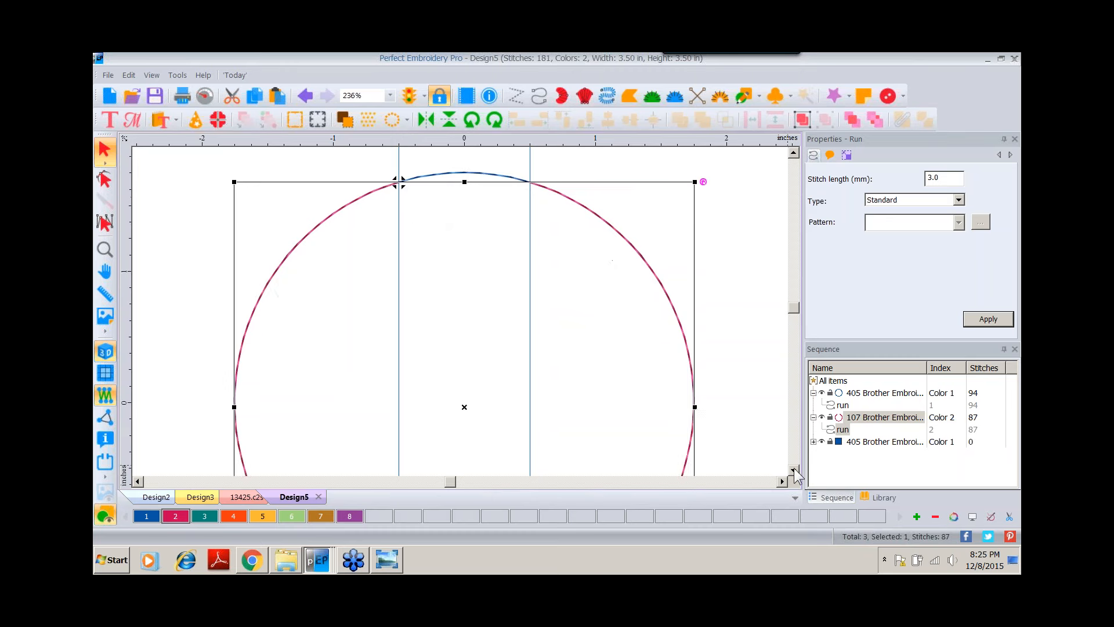
{"action": "left_click", "coordinate": [794, 469]}
{"action": "left_click", "coordinate": [794, 468]}
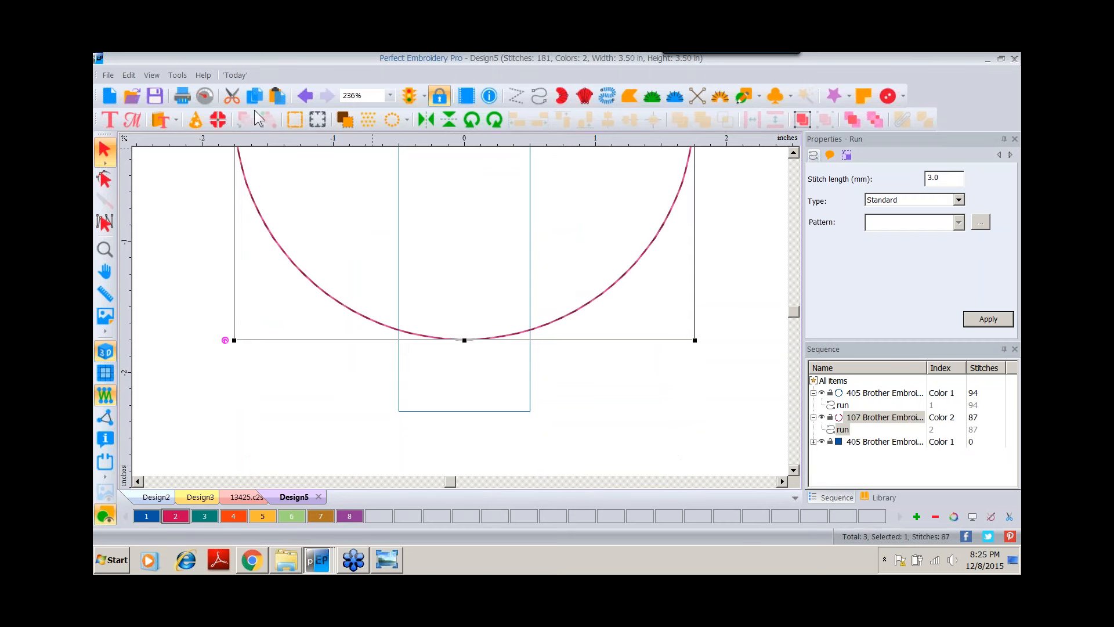
{"action": "left_click", "coordinate": [105, 179]}
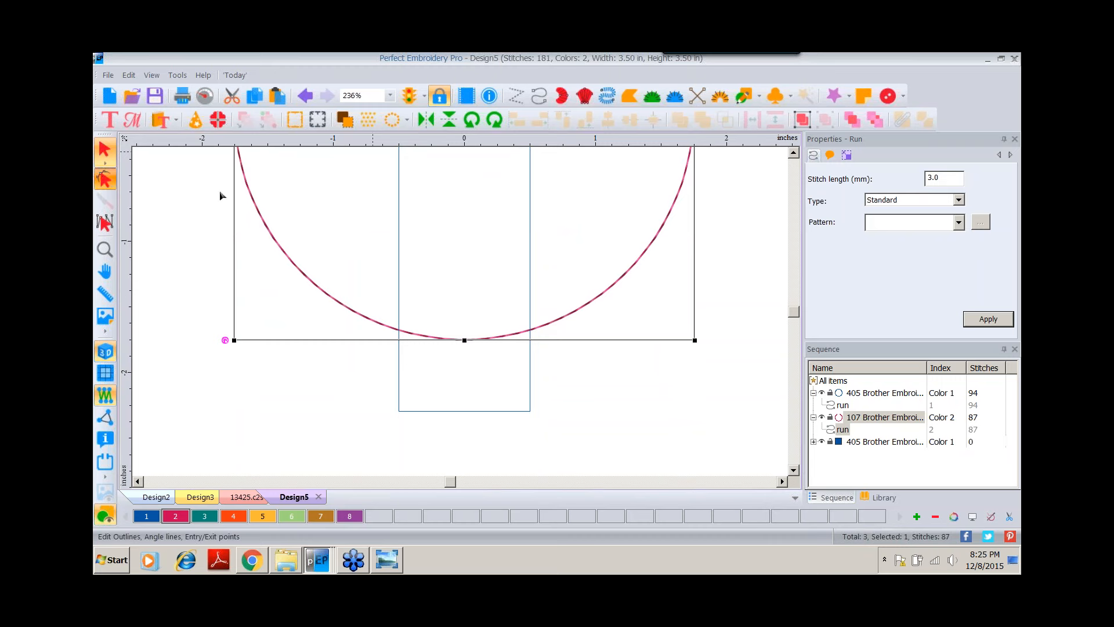
{"action": "right_click", "coordinate": [399, 334]}
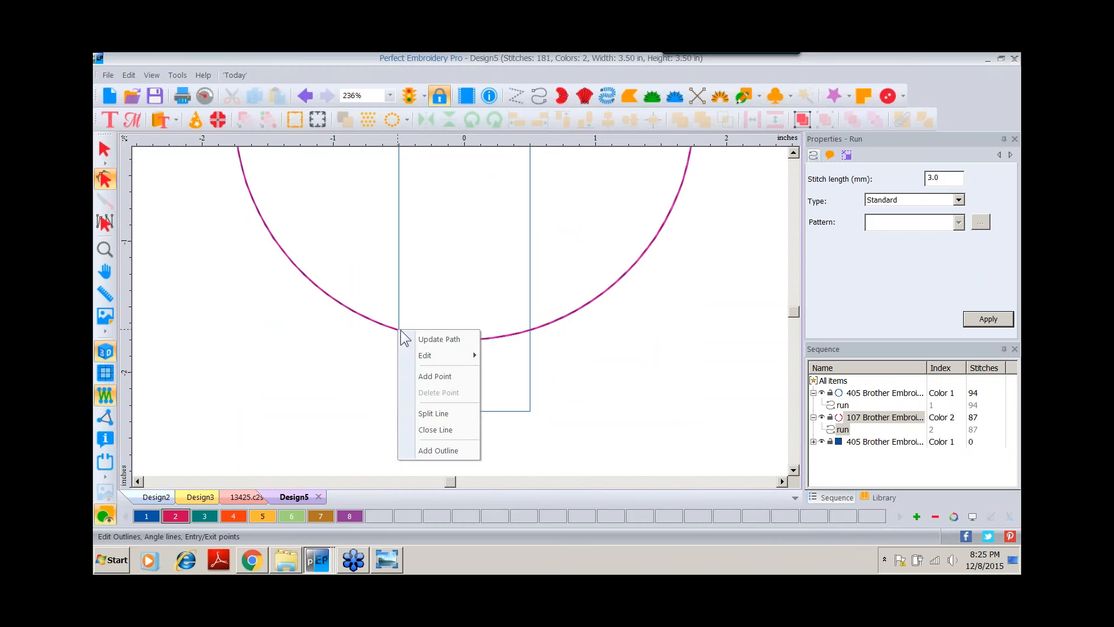
{"action": "left_click", "coordinate": [430, 410]}
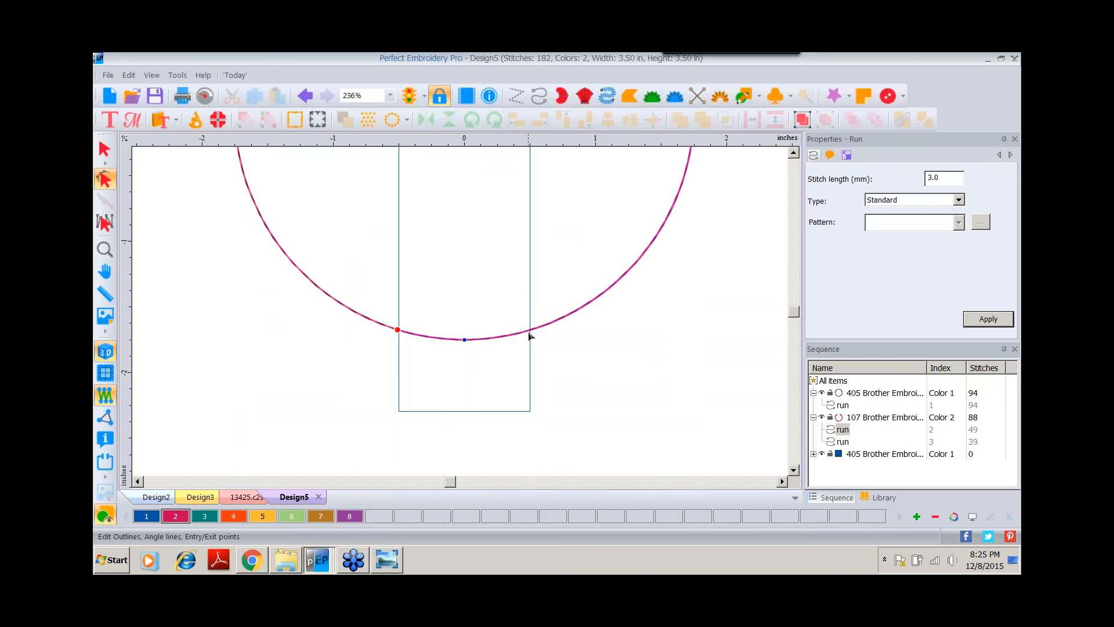
{"action": "right_click", "coordinate": [529, 334]}
{"action": "left_click", "coordinate": [552, 416]}
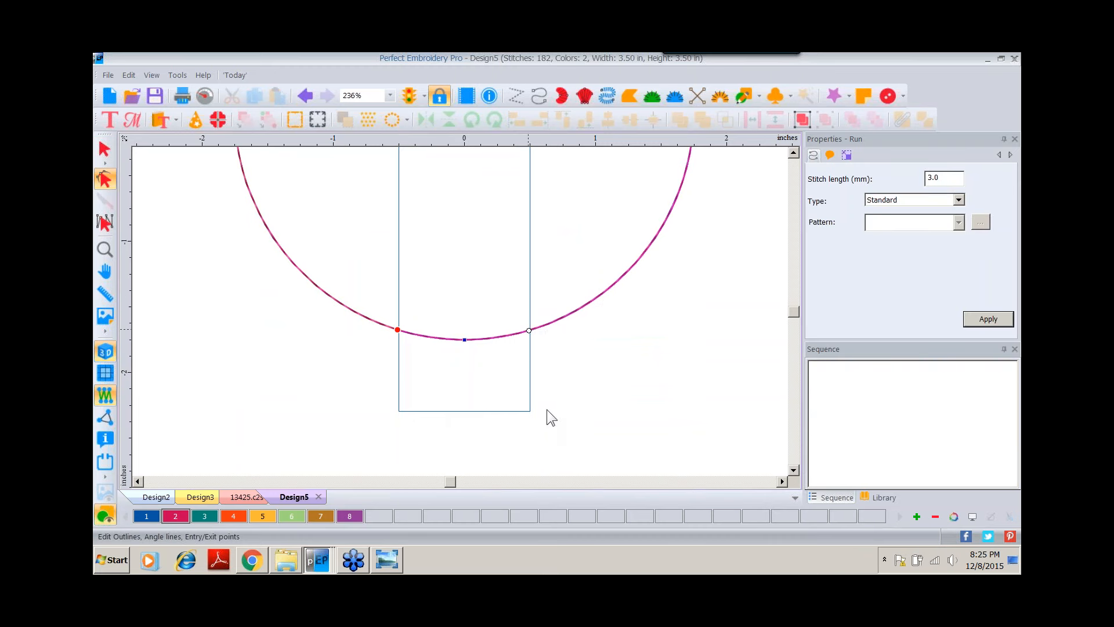
Delete the bottom arc segment between the two split points.
{"action": "left_click", "coordinate": [844, 442]}
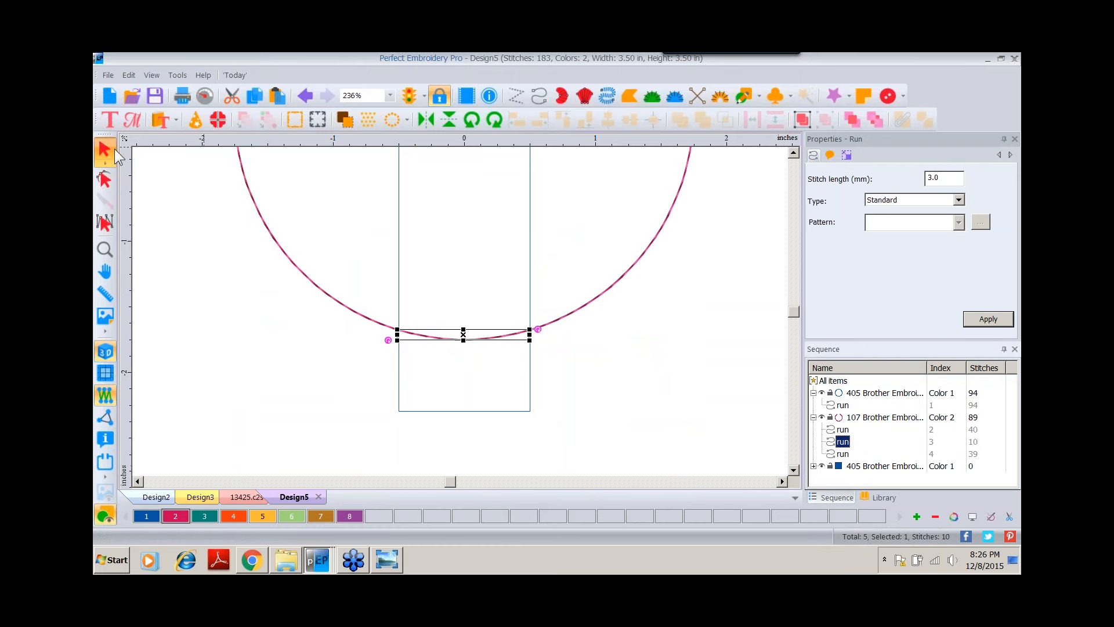
{"action": "key", "text": "Delete"}
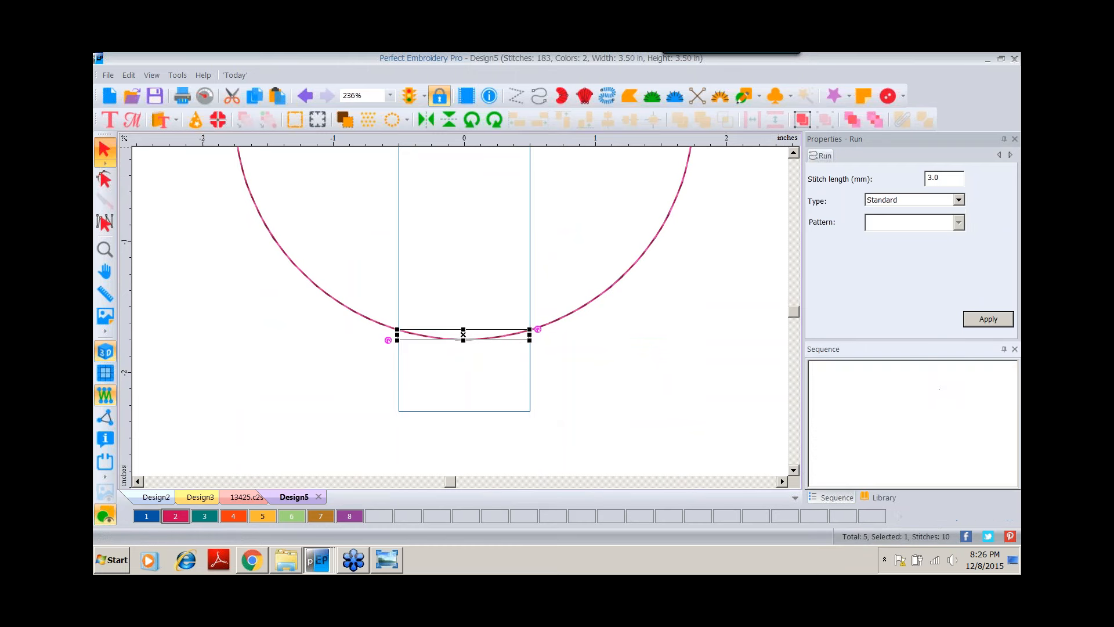
{"action": "left_click", "coordinate": [105, 249]}
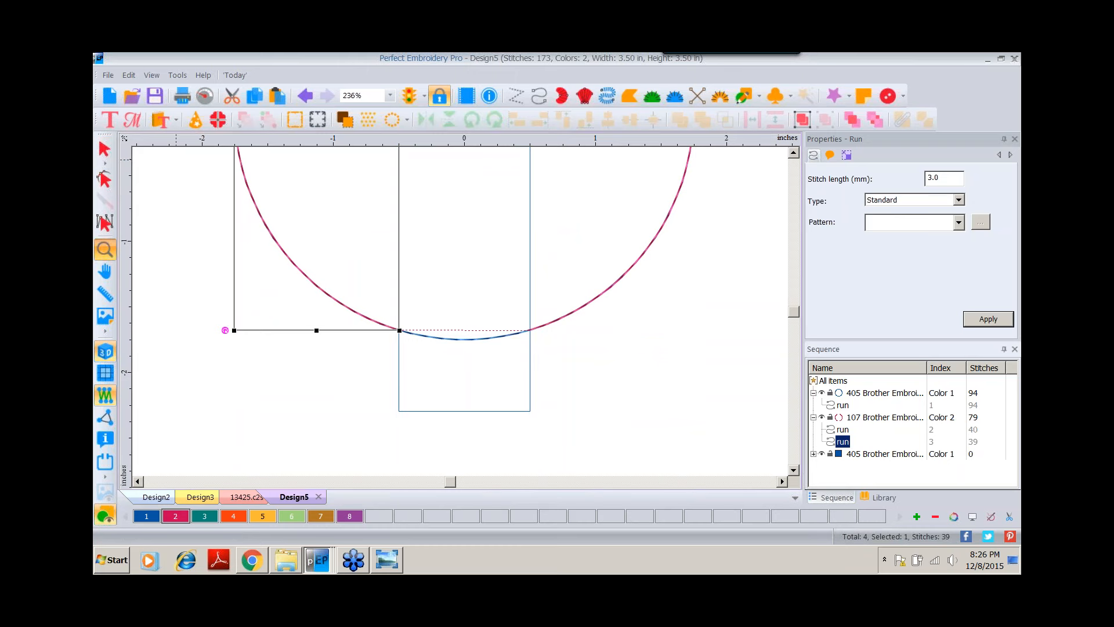
Delete the guide rectangle.
{"action": "right_click", "coordinate": [357, 235]}
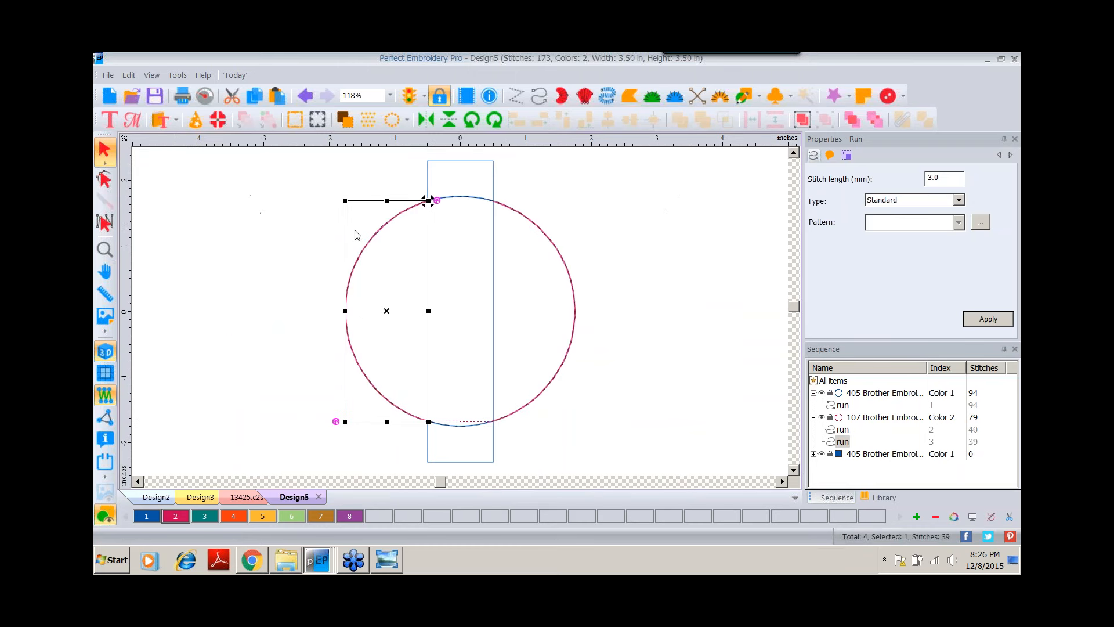
{"action": "left_click", "coordinate": [490, 163]}
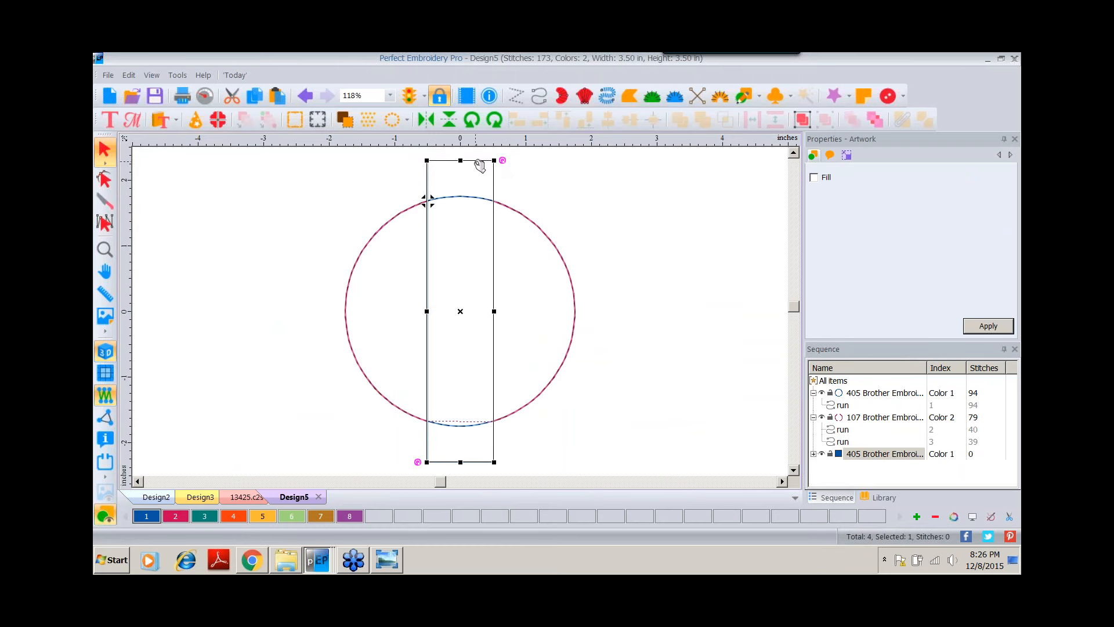
{"action": "key", "text": "Delete"}
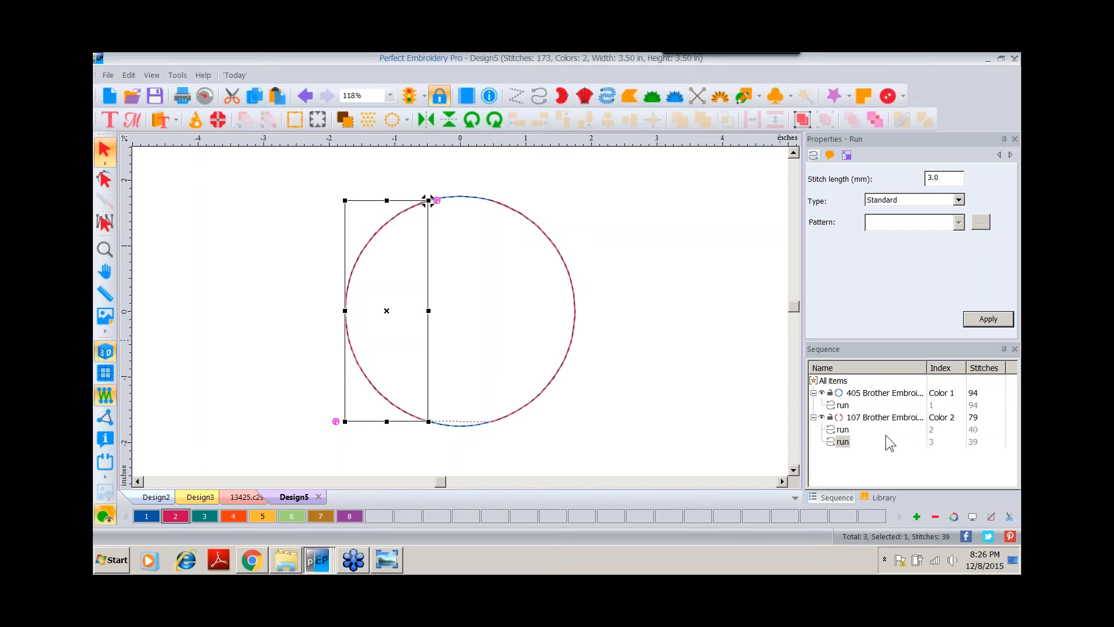
Change the color 2 run segments to Bean stitch type with 3 repeats.
{"action": "left_click", "coordinate": [875, 418]}
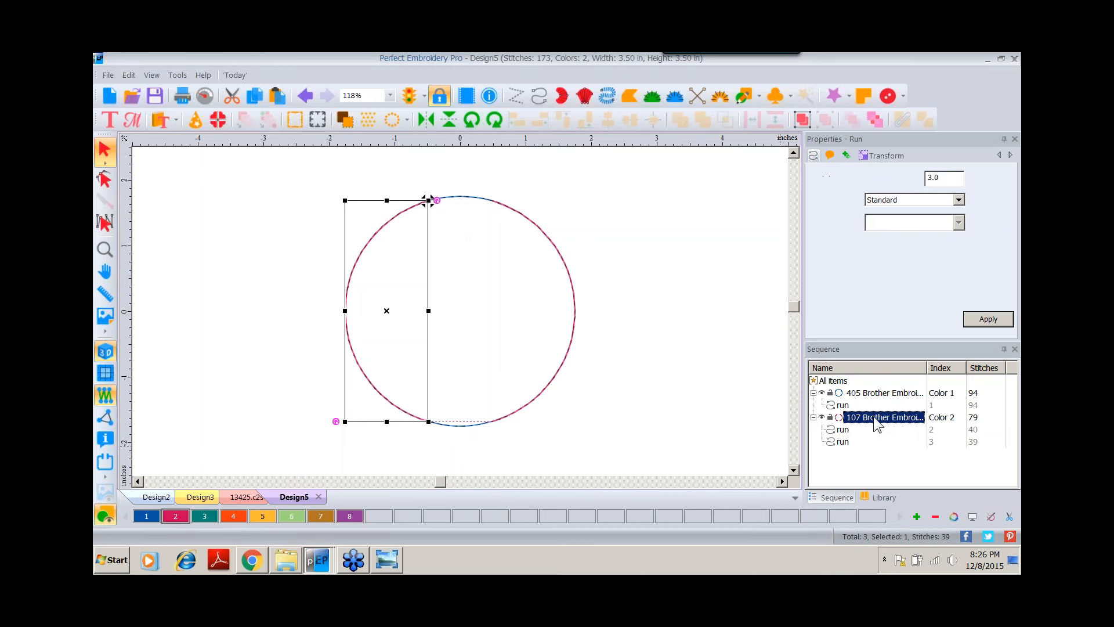
{"action": "left_click", "coordinate": [959, 201]}
{"action": "left_click", "coordinate": [899, 227]}
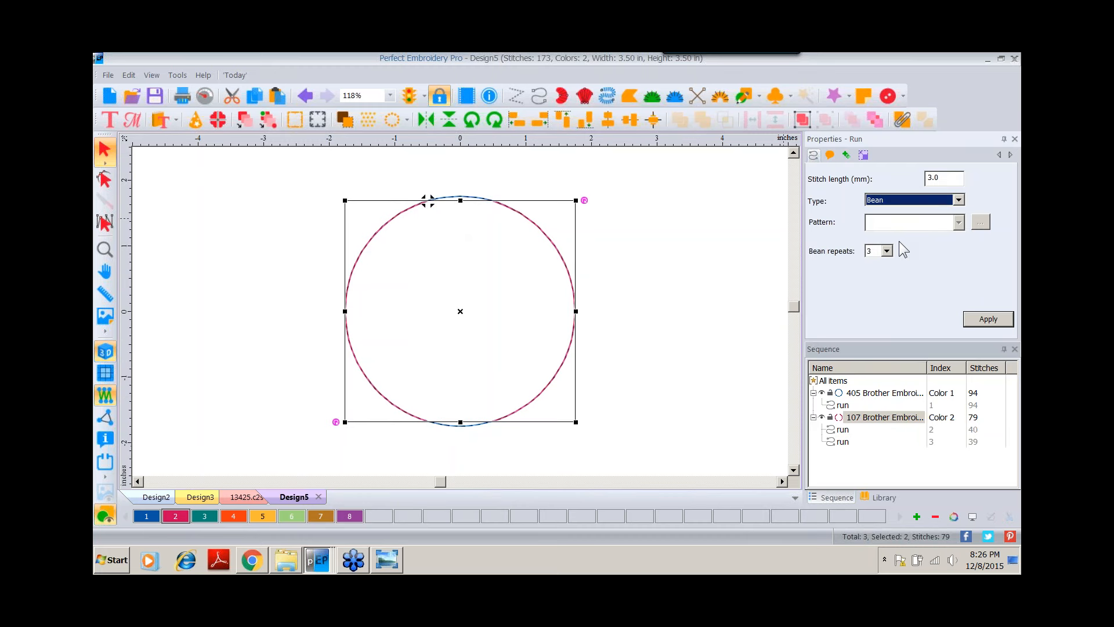
{"action": "left_click", "coordinate": [988, 319]}
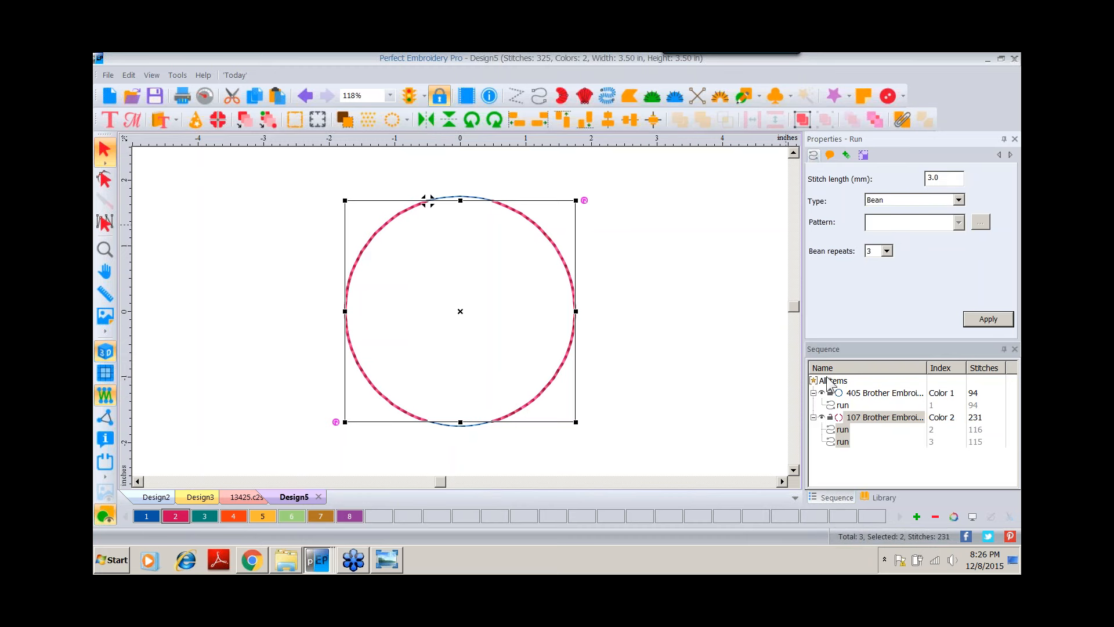
Duplicate the color 1 circle and assign color 3 to the copy.
{"action": "left_click", "coordinate": [844, 394]}
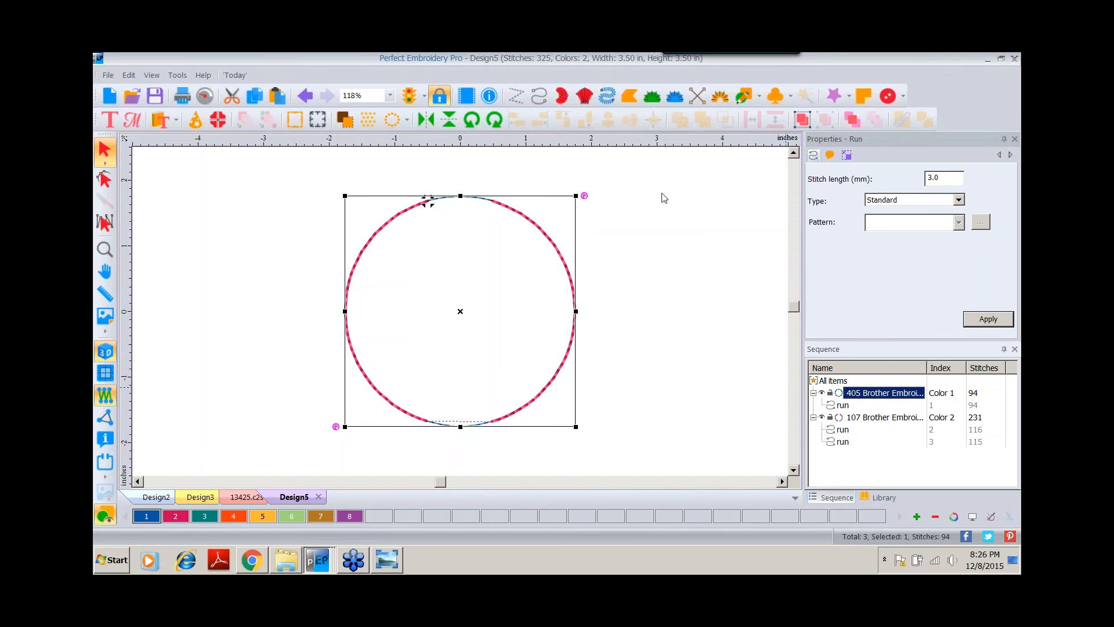
{"action": "left_click", "coordinate": [254, 95]}
{"action": "left_click", "coordinate": [277, 96]}
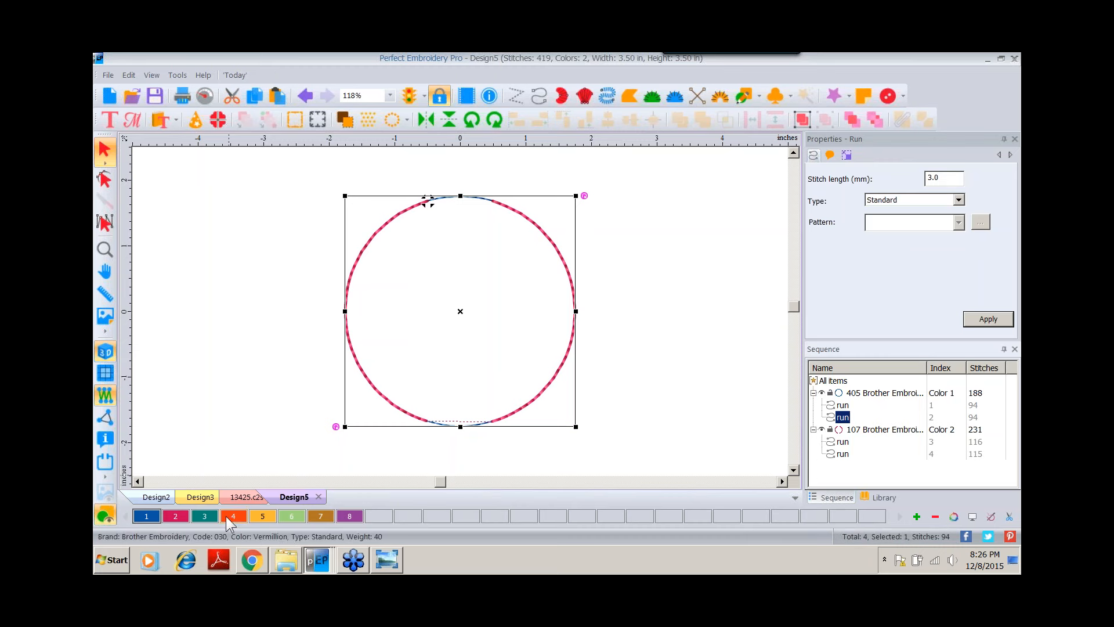
{"action": "left_click", "coordinate": [204, 516]}
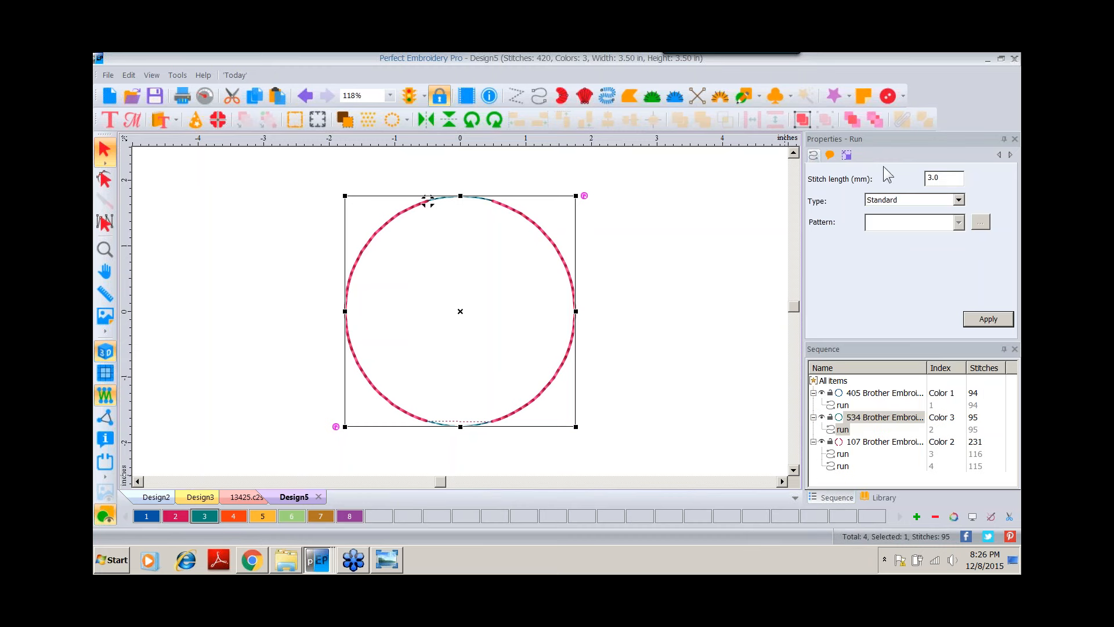
Scale the copied circle to 3.8 in wide with aspect ratio maintained.
{"action": "left_click", "coordinate": [846, 155]}
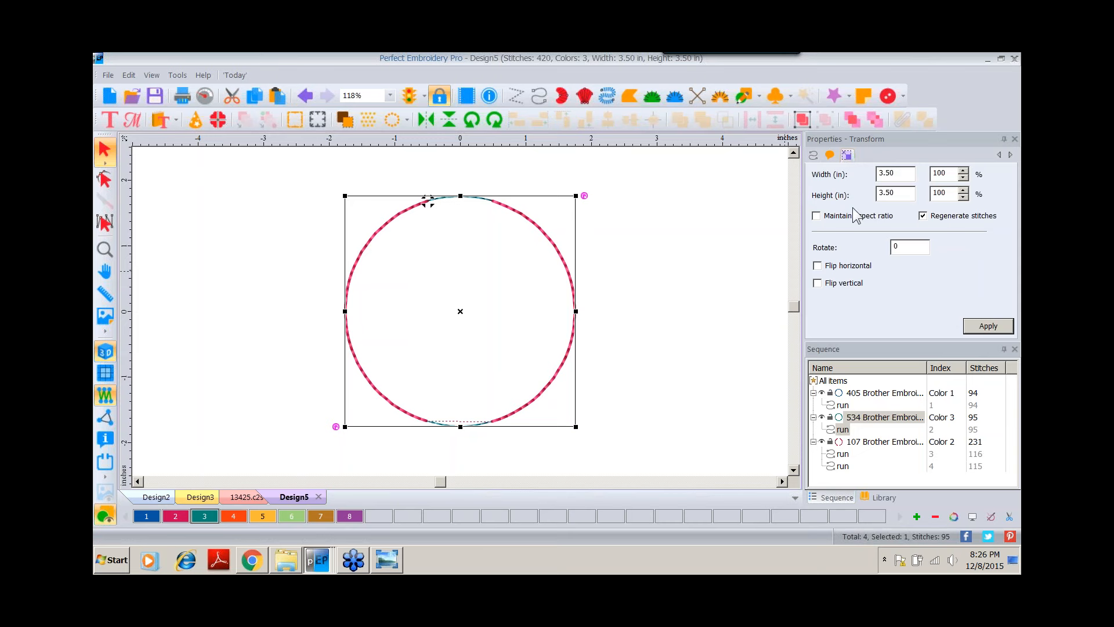
{"action": "left_click", "coordinate": [816, 215]}
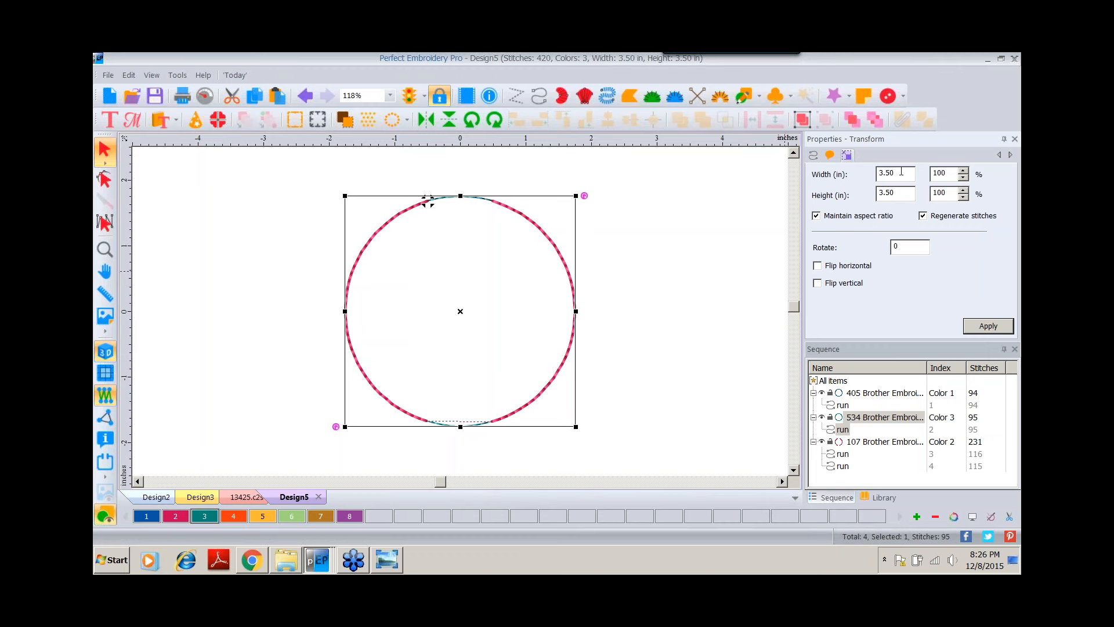
{"action": "double_click", "coordinate": [901, 172]}
{"action": "type", "text": "3.8"}
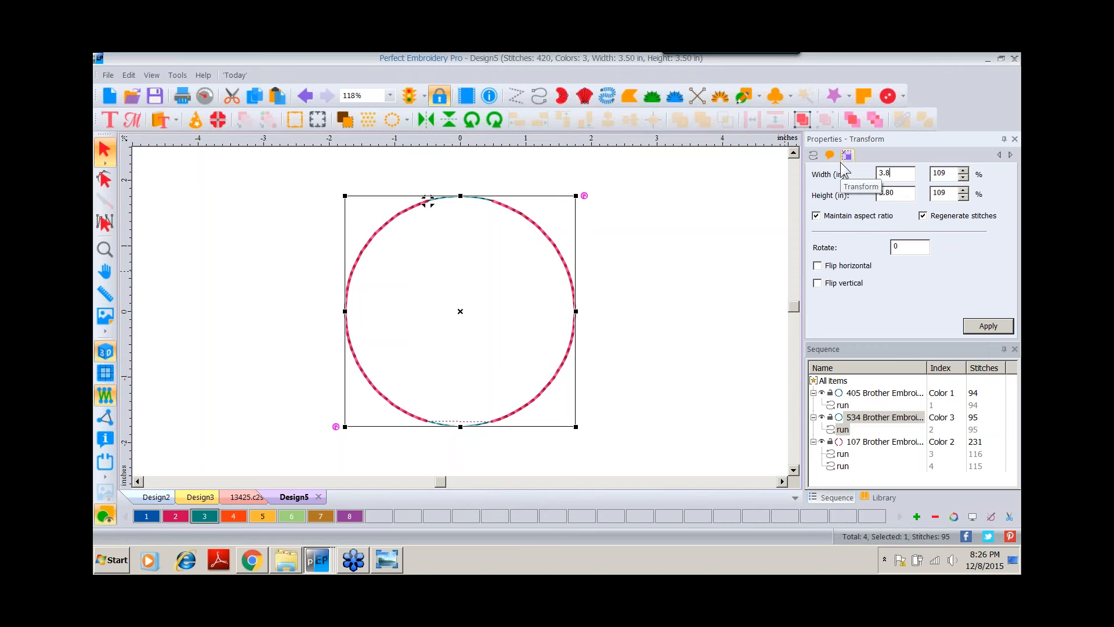
{"action": "left_click", "coordinate": [975, 327]}
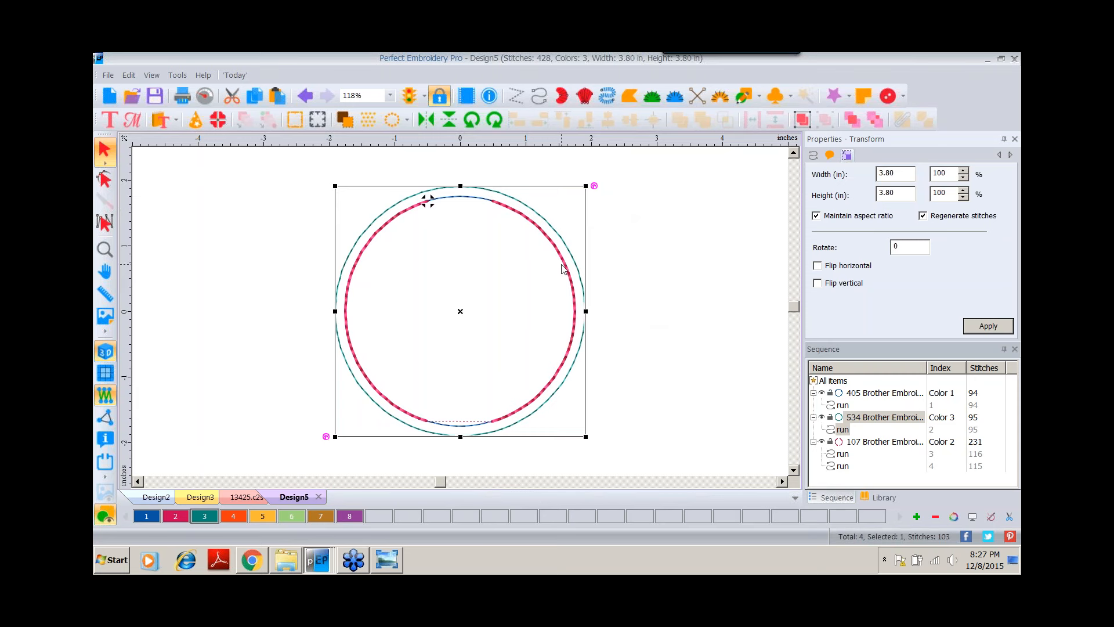
Save the design as BOOKMARK BLANK CIRCLE.c2s in the 0 12 December - Gifts folder.
{"action": "left_click", "coordinate": [242, 213]}
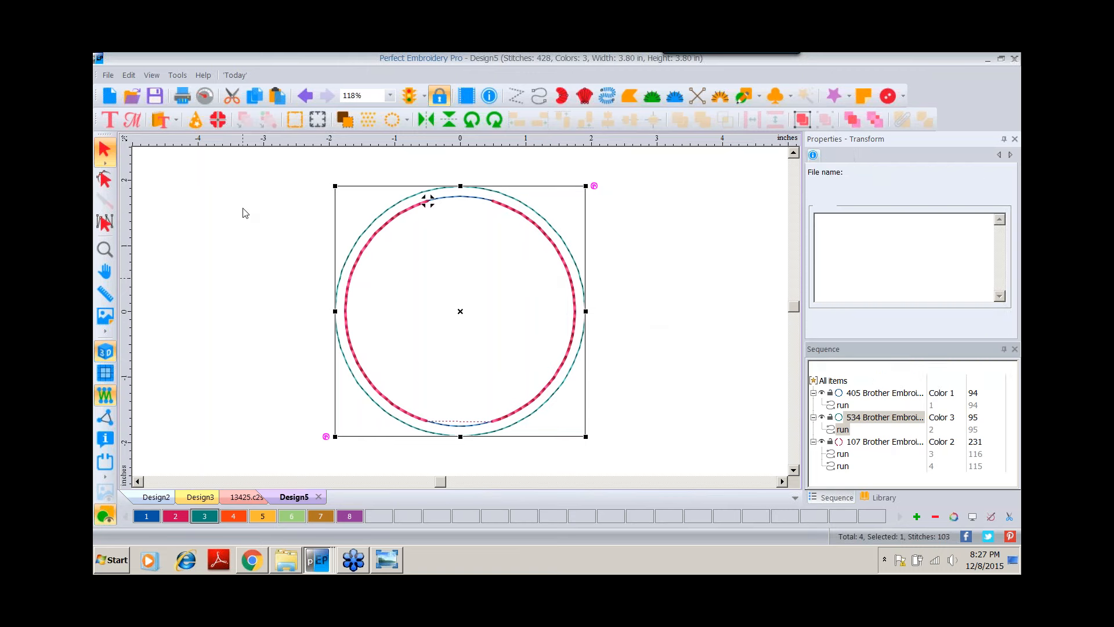
{"action": "left_click", "coordinate": [108, 73]}
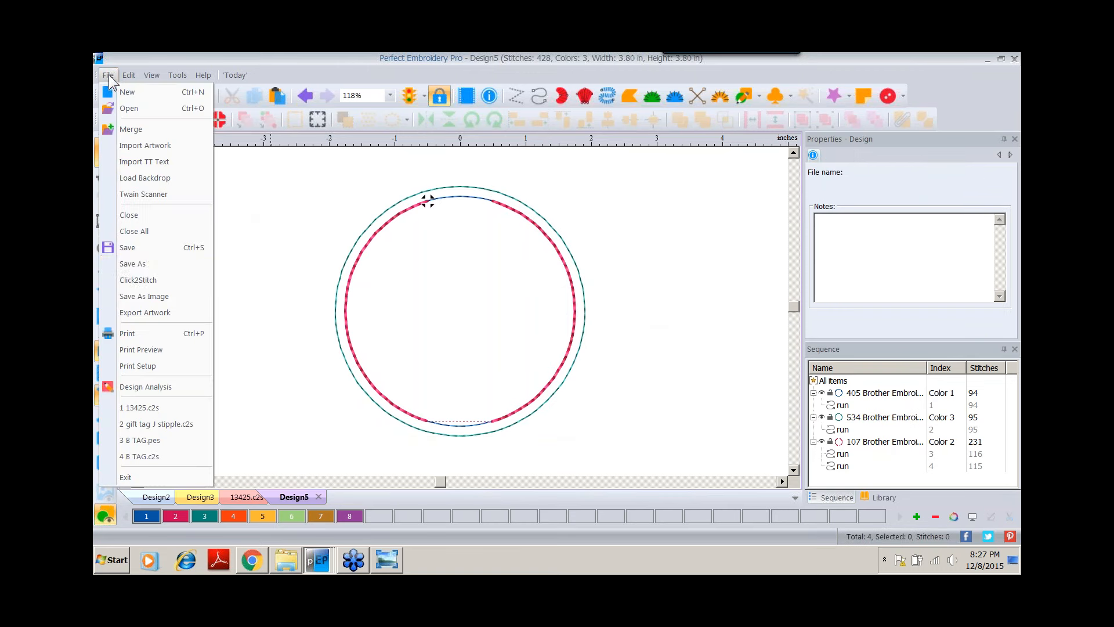
{"action": "left_click", "coordinate": [132, 265]}
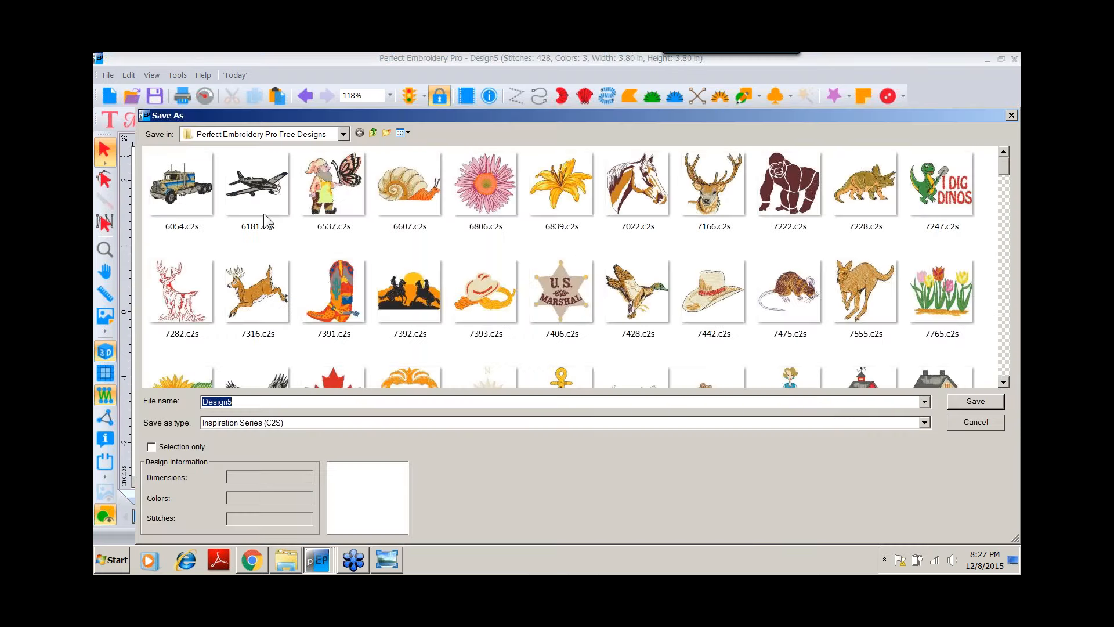
{"action": "left_click", "coordinate": [344, 134]}
{"action": "scroll", "coordinate": [346, 131], "scroll_direction": "up", "scroll_amount": 5}
{"action": "left_click", "coordinate": [217, 228]}
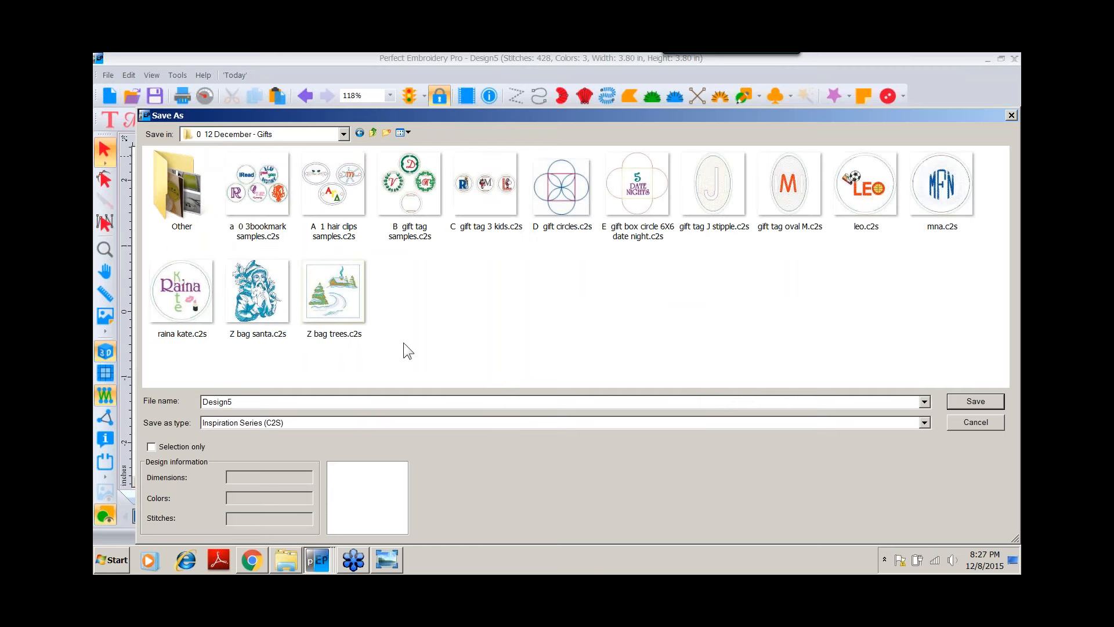
{"action": "double_click", "coordinate": [234, 404]}
{"action": "type", "text": "BOOKMARK BLANK CIRCLE"}
{"action": "left_click", "coordinate": [975, 401]}
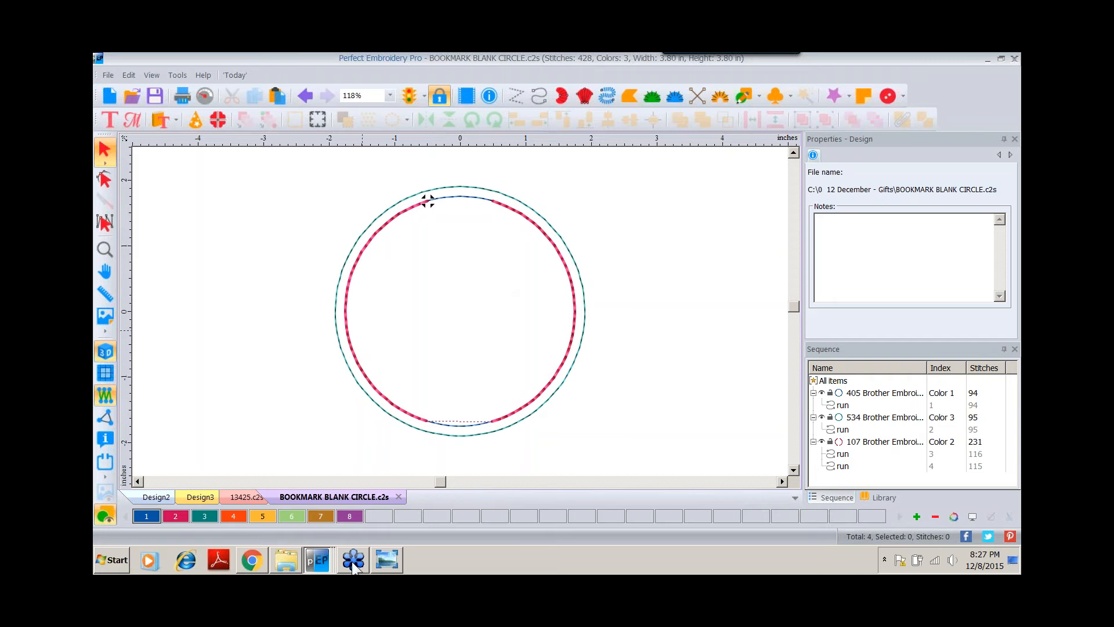
Switch to Windows Photo Viewer to examine the bookmark sample photos, then return to the design.
{"action": "left_click", "coordinate": [389, 570]}
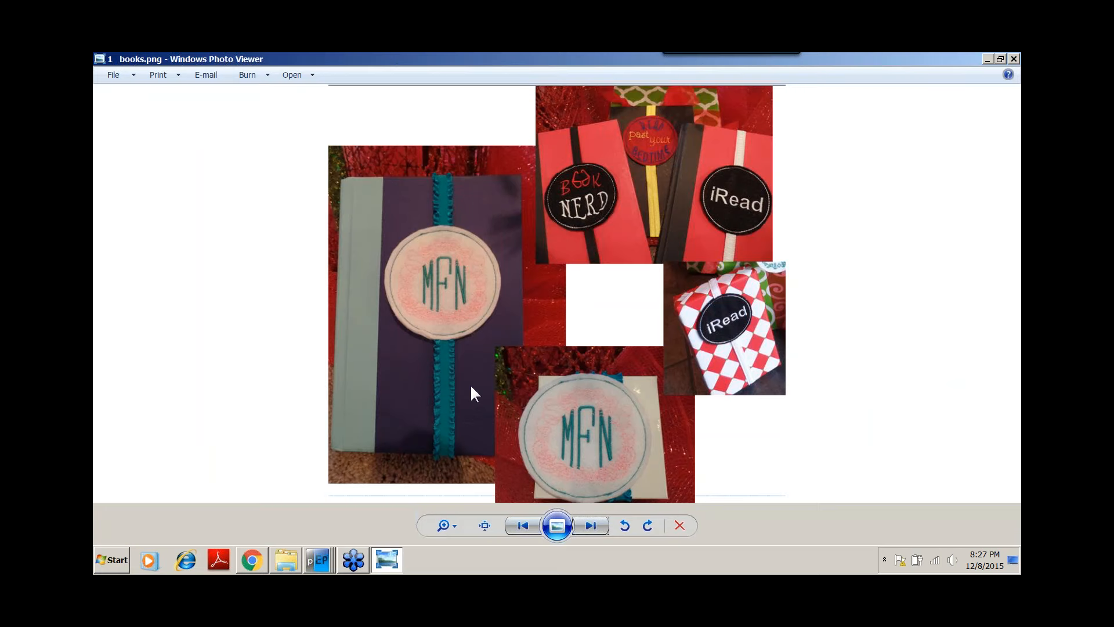
{"action": "left_click", "coordinate": [321, 559]}
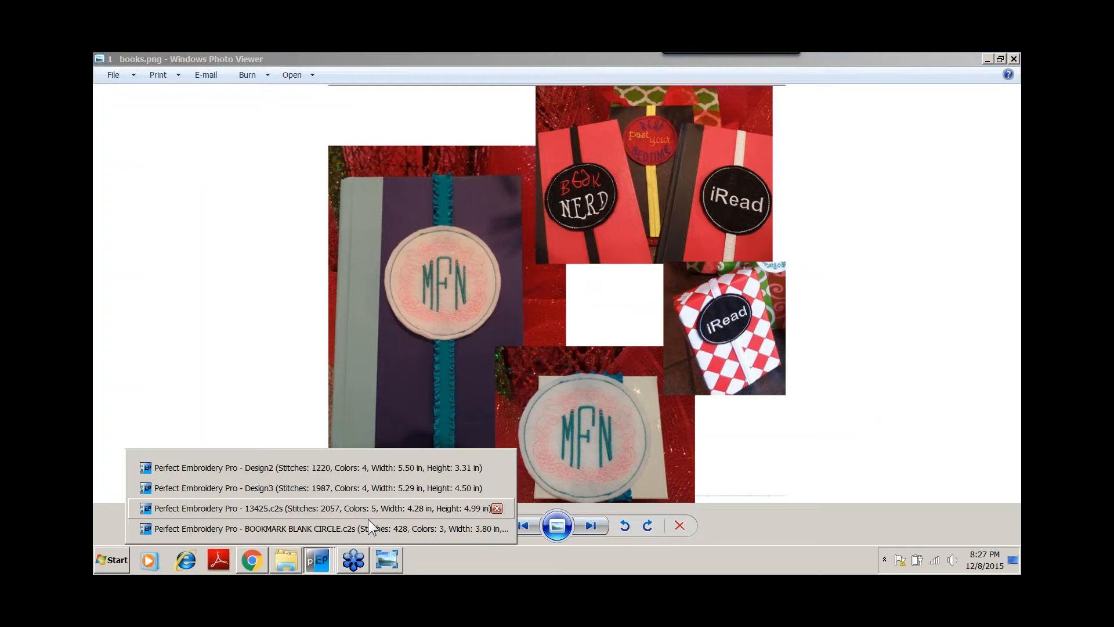
{"action": "left_click", "coordinate": [365, 529]}
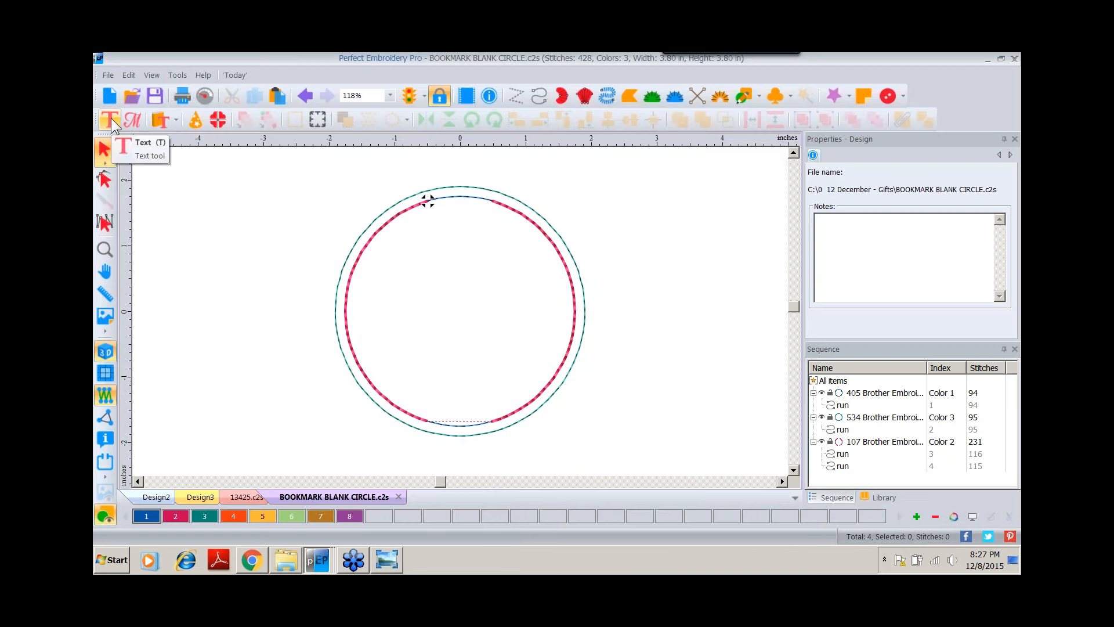
Place a monogram letter B inside the circle's upper left and set its font to Seaside.
{"action": "left_click", "coordinate": [132, 120]}
{"action": "left_click", "coordinate": [411, 266]}
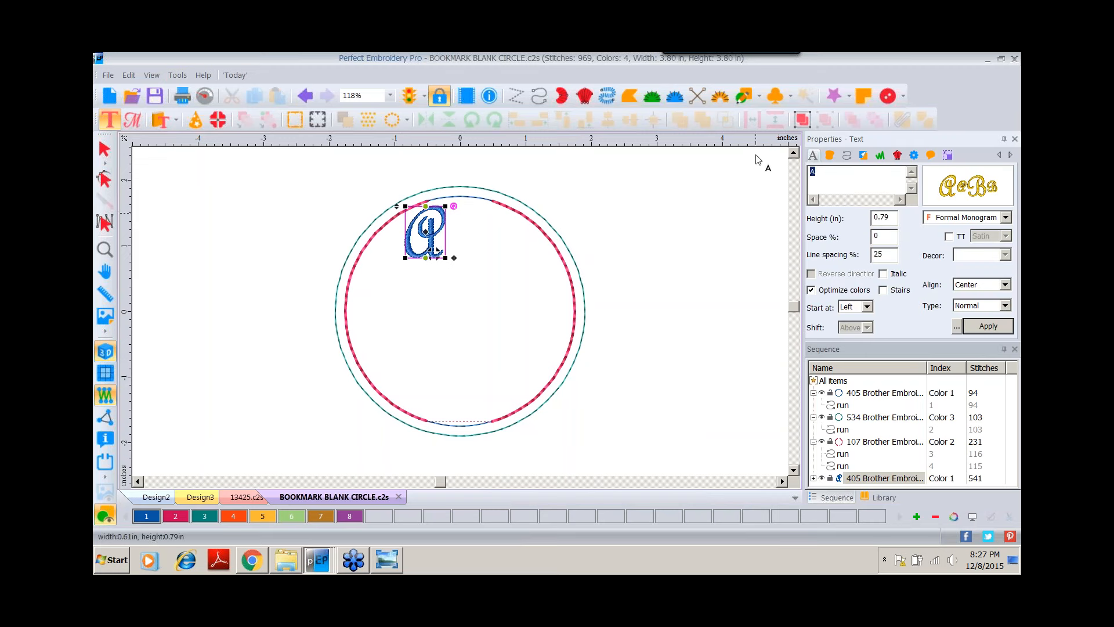
{"action": "type", "text": "B"}
{"action": "mouse_move", "coordinate": [956, 197]}
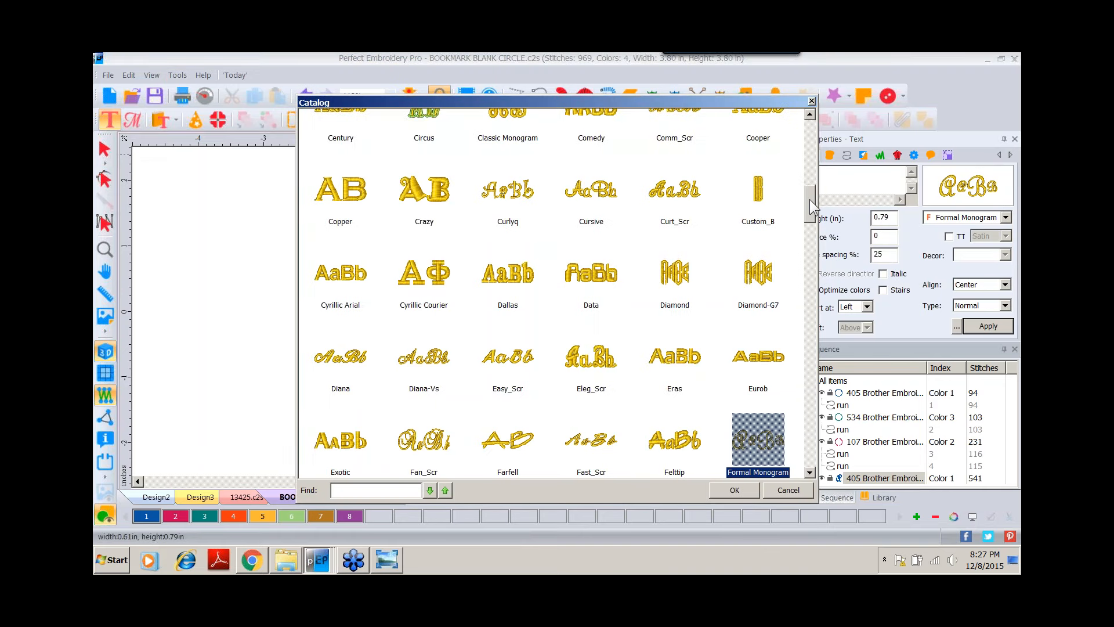
{"action": "left_click_drag", "start_coordinate": [810, 199], "coordinate": [811, 399]}
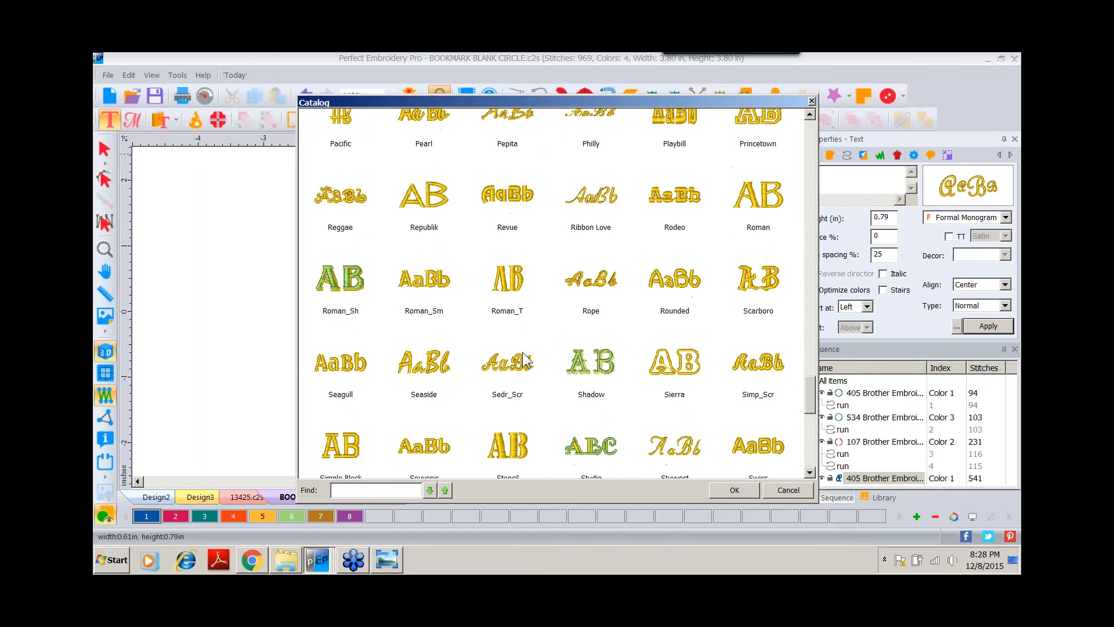
{"action": "left_click", "coordinate": [428, 363]}
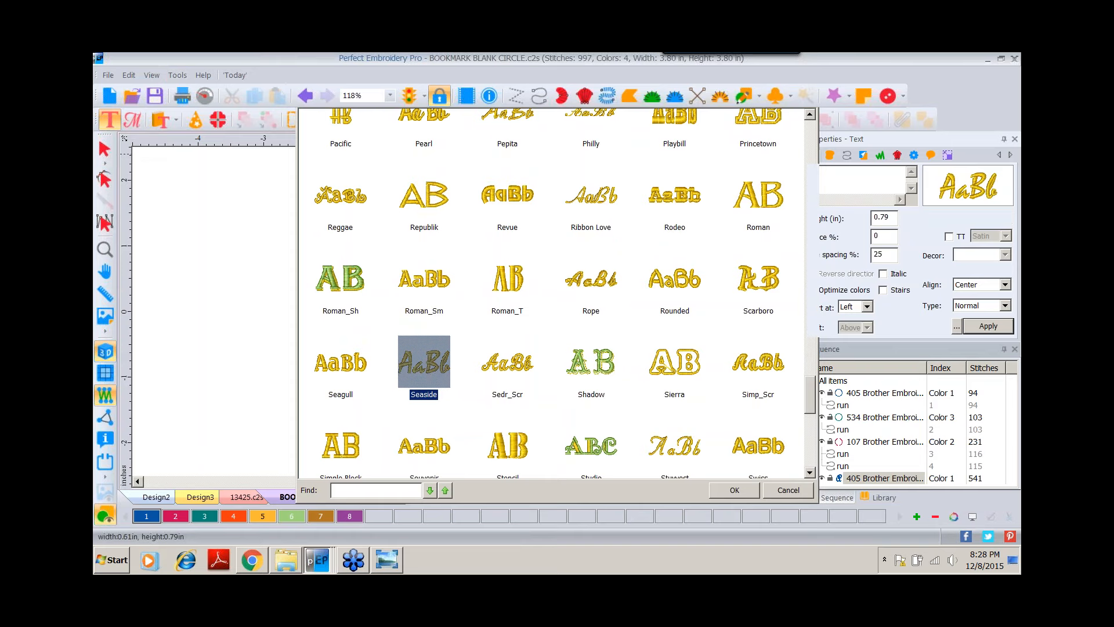
{"action": "double_click", "coordinate": [427, 361]}
Move the B slightly lower and duplicate it.
{"action": "left_click", "coordinate": [109, 148]}
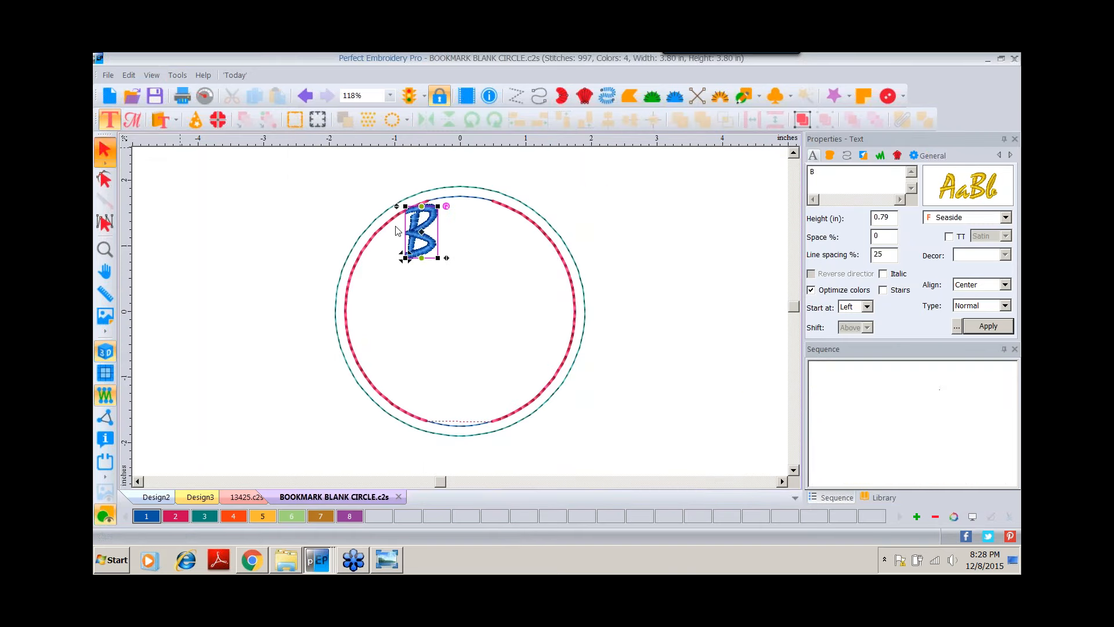
{"action": "left_click_drag", "start_coordinate": [425, 237], "coordinate": [414, 266]}
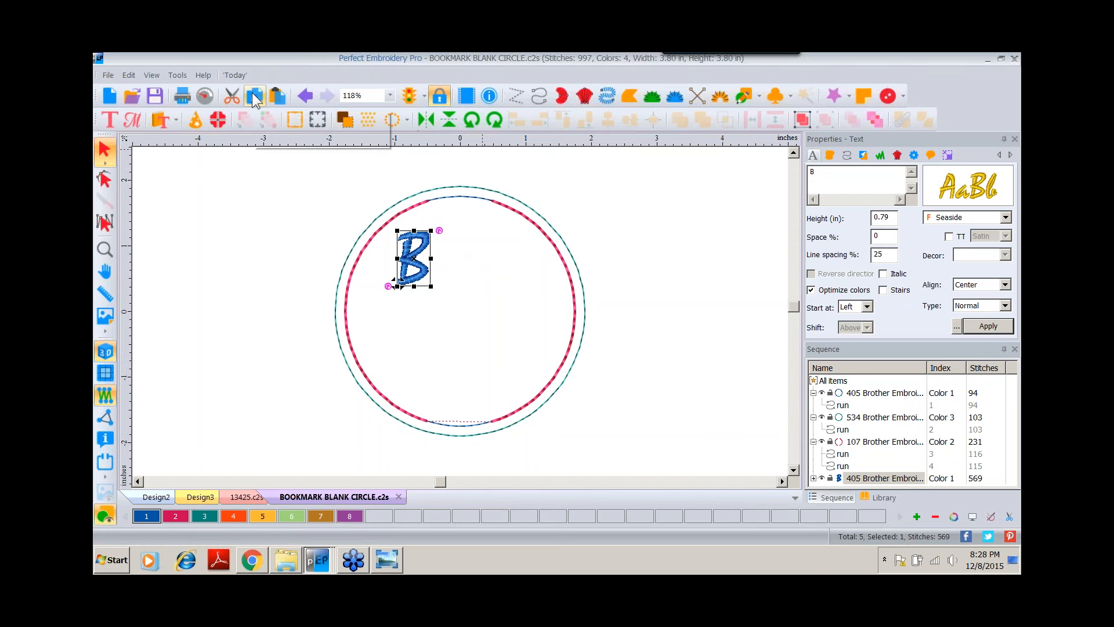
{"action": "left_click", "coordinate": [278, 100]}
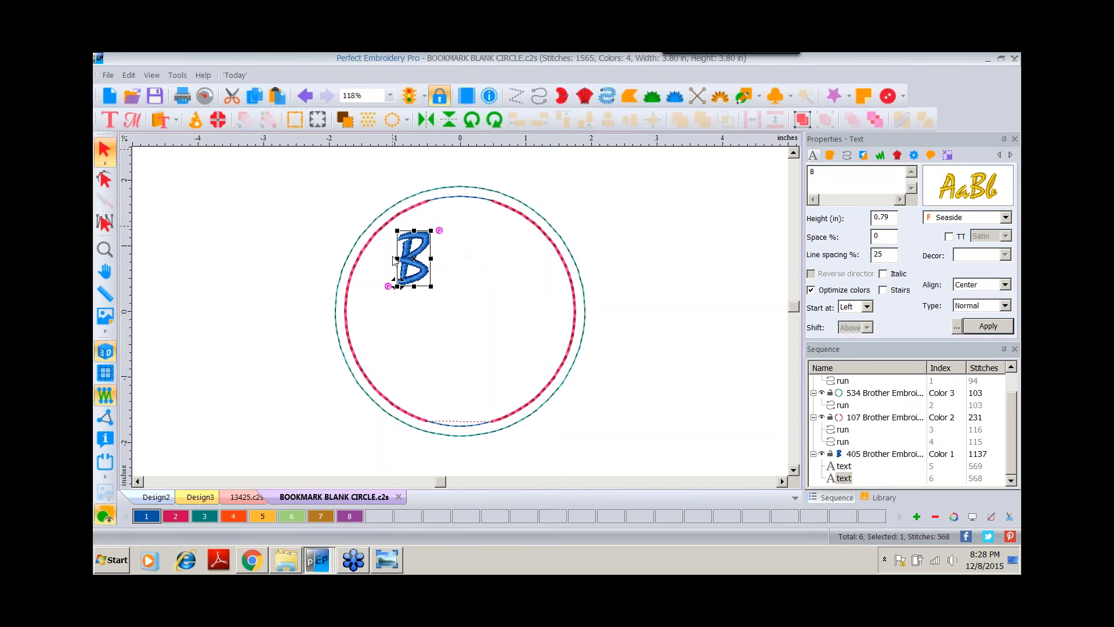
Move the duplicate letter to the right of the first and change its text to K.
{"action": "left_click_drag", "start_coordinate": [410, 262], "coordinate": [510, 261]}
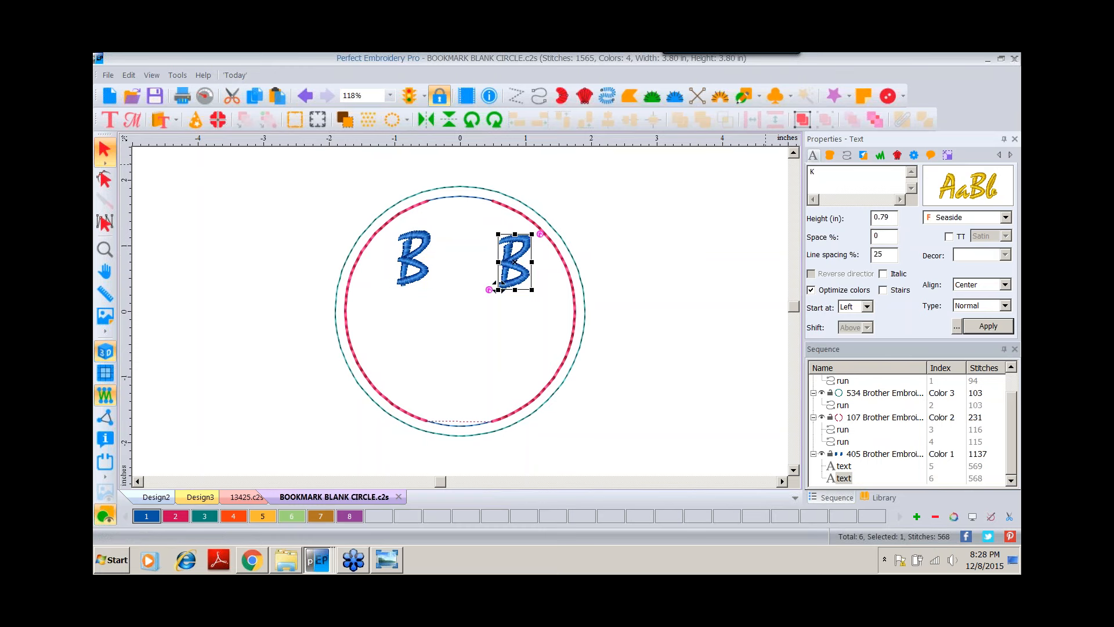
{"action": "left_click", "coordinate": [986, 327]}
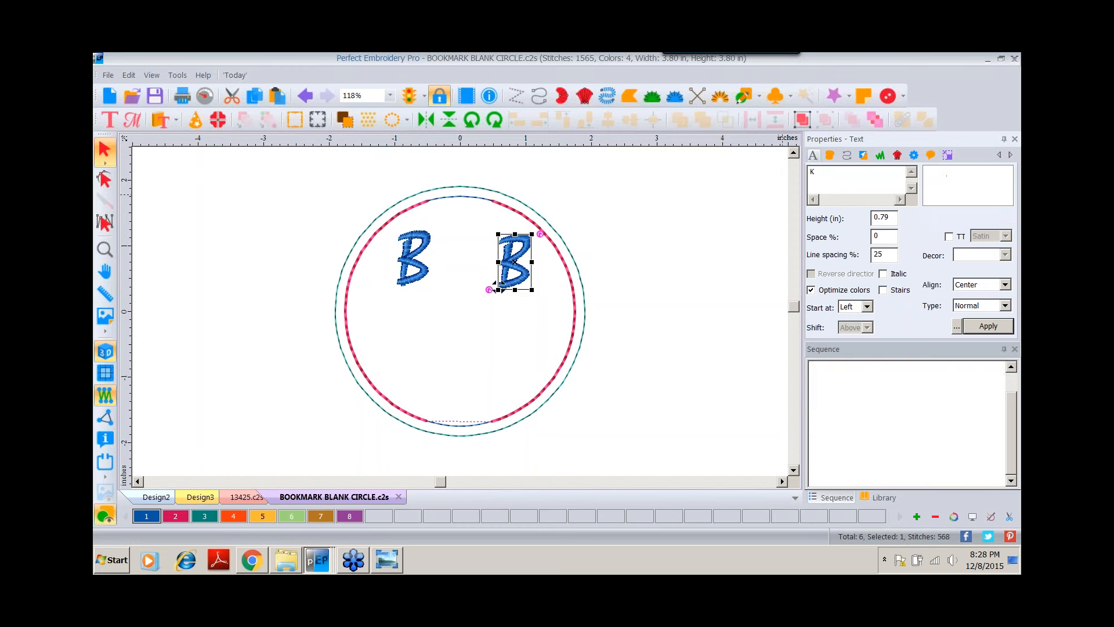
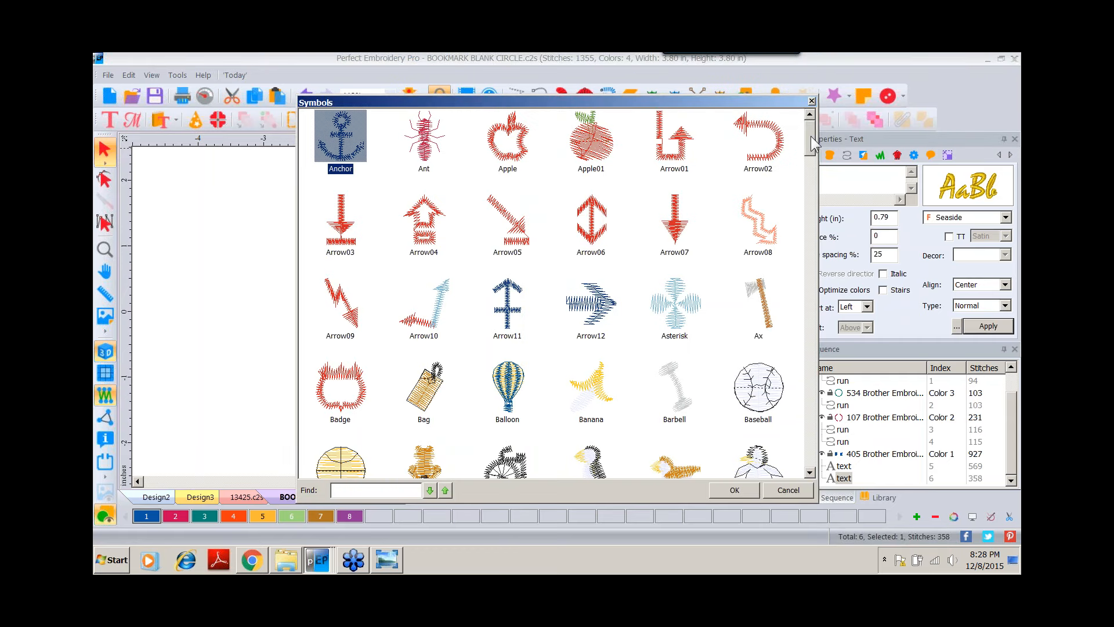
Insert a glasses symbol between the B and K, and adjust the two letters' positions around it.
{"action": "scroll", "coordinate": [809, 147], "scroll_direction": "down", "scroll_amount": 10}
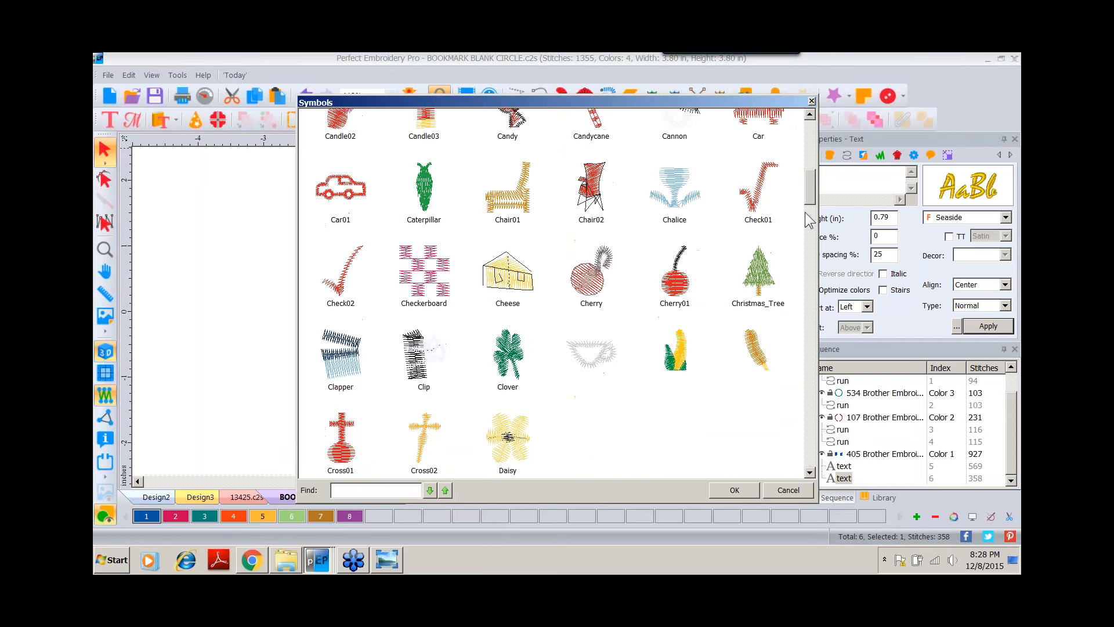
{"action": "left_click_drag", "start_coordinate": [810, 219], "coordinate": [811, 381]}
{"action": "double_click", "coordinate": [520, 353]}
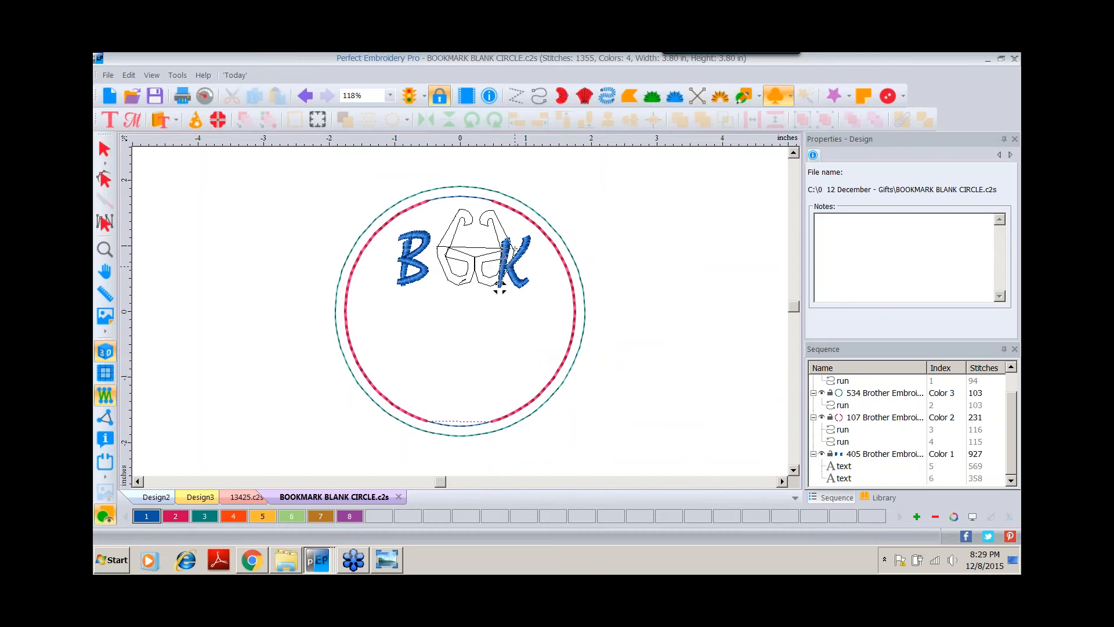
{"action": "left_click", "coordinate": [104, 149]}
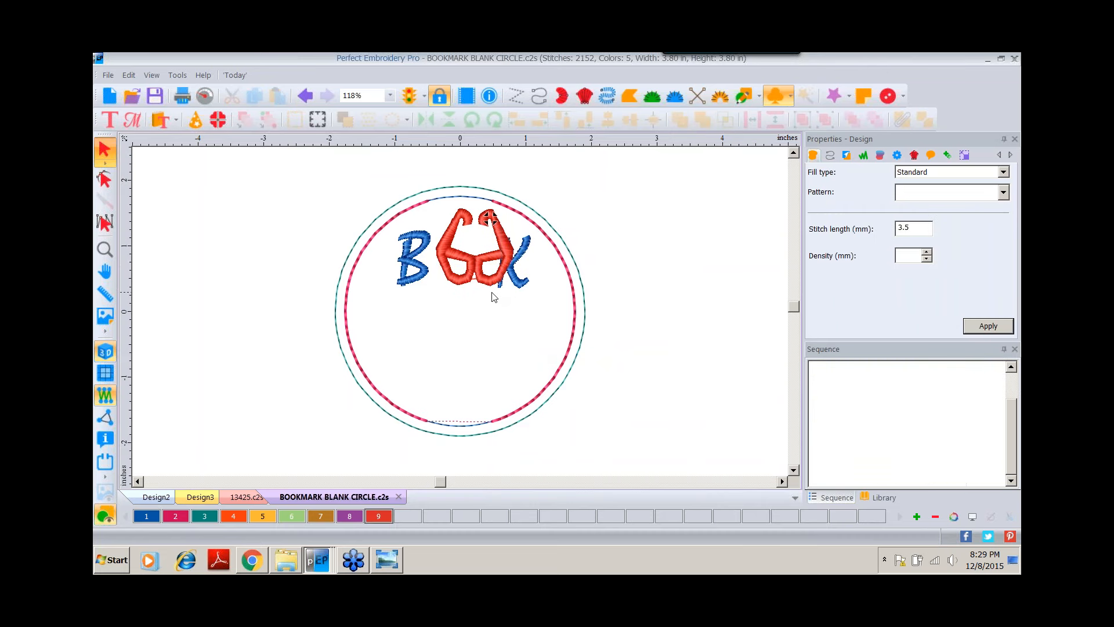
{"action": "left_click_drag", "start_coordinate": [474, 277], "coordinate": [463, 269]}
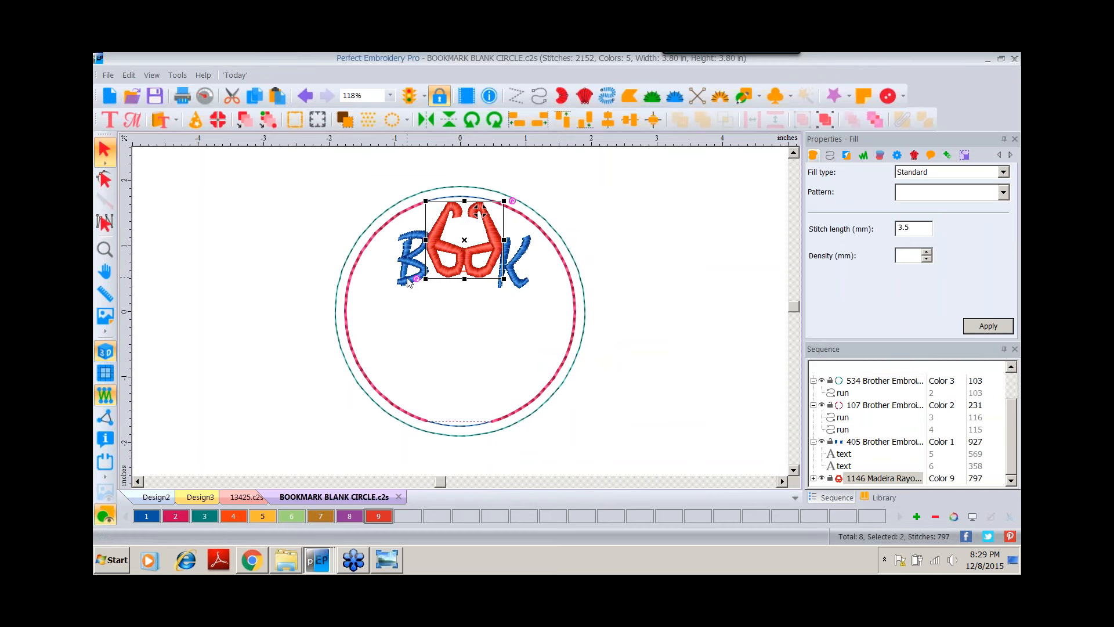
{"action": "left_click_drag", "start_coordinate": [404, 293], "coordinate": [395, 303]}
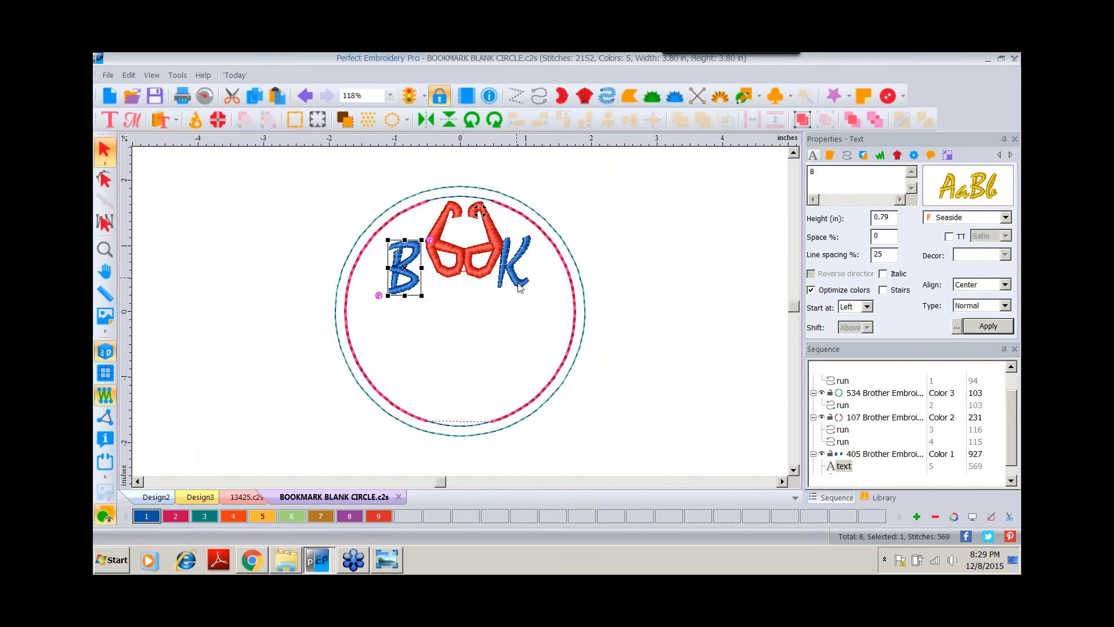
{"action": "left_click_drag", "start_coordinate": [521, 294], "coordinate": [520, 280]}
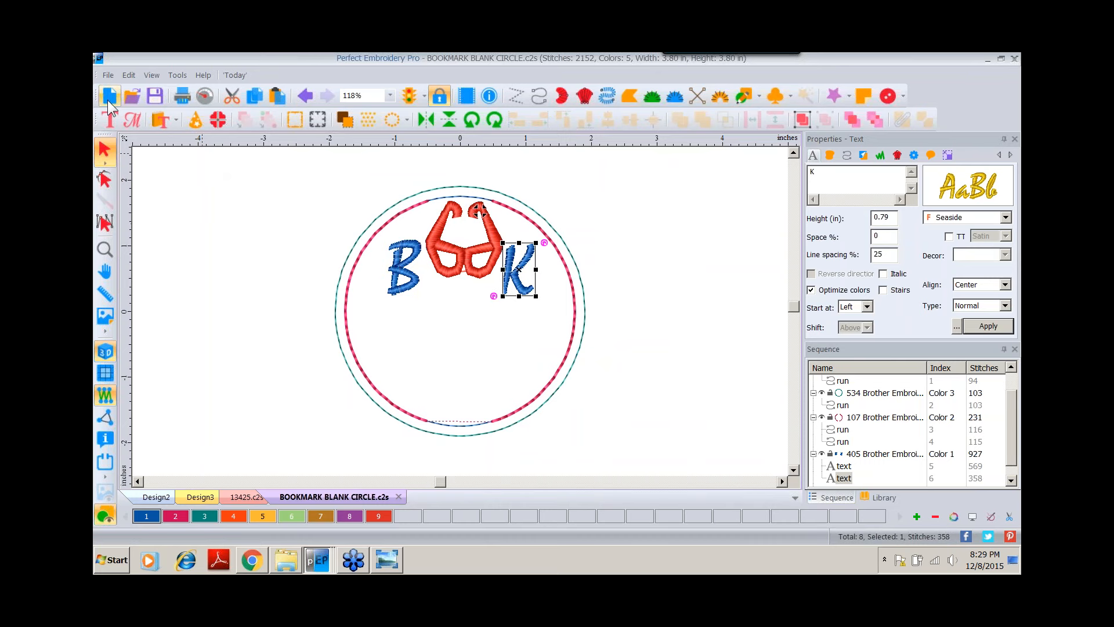
Add the text NERD in the lower part of the circle and set its font to Scarboro.
{"action": "left_click", "coordinate": [109, 120]}
{"action": "key", "text": "Escape"}
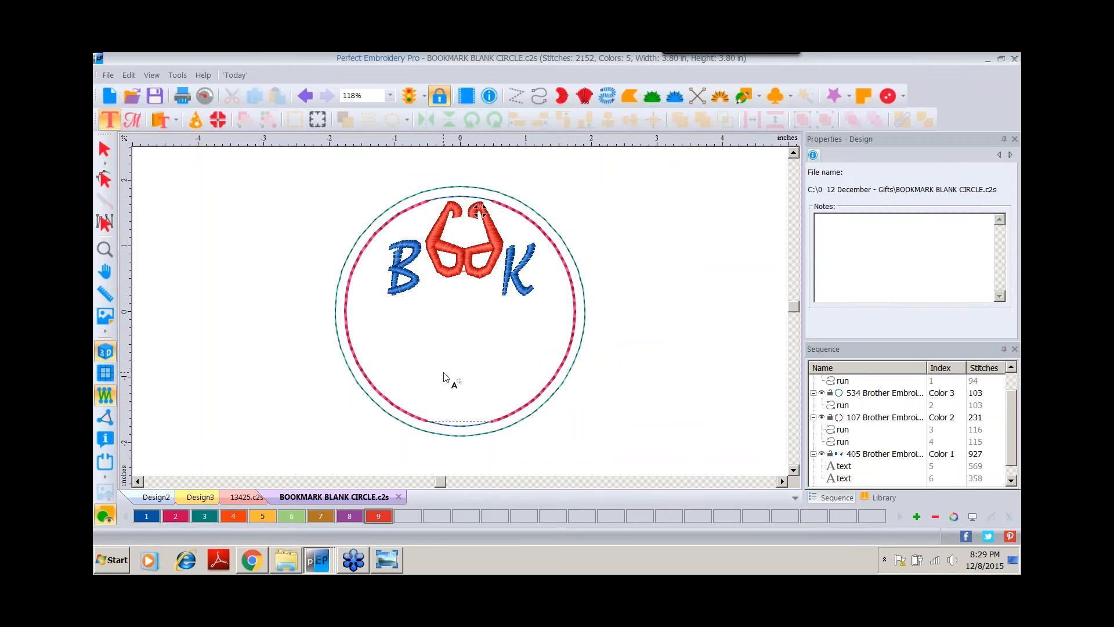
{"action": "left_click", "coordinate": [443, 377]}
{"action": "type", "text": "A"}
{"action": "left_click_drag", "start_coordinate": [825, 172], "coordinate": [761, 177]}
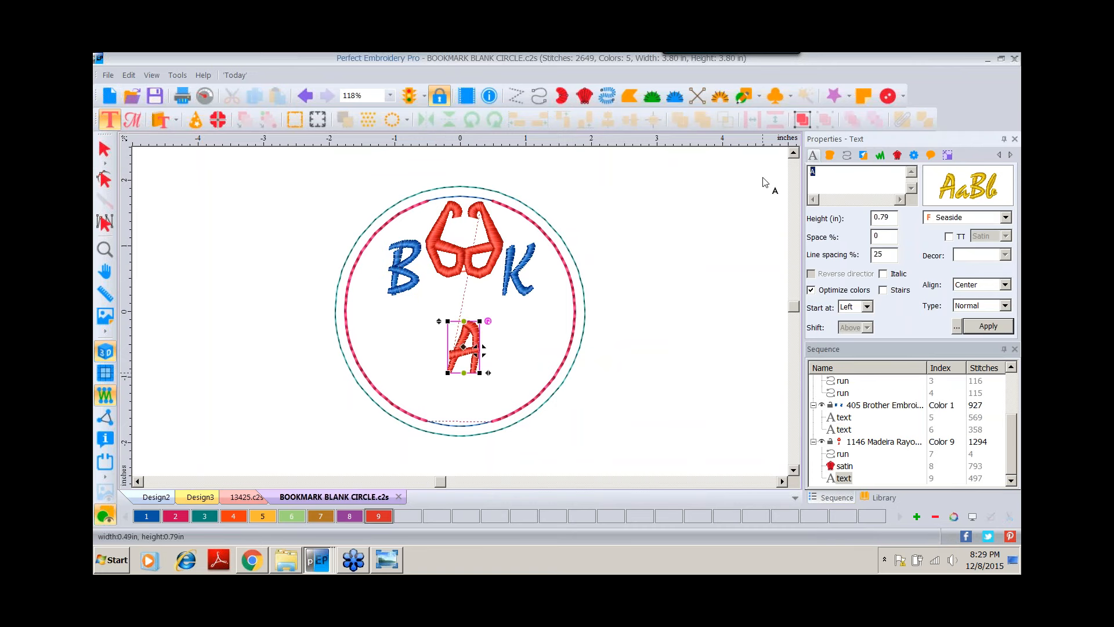
{"action": "type", "text": "NERD"}
{"action": "left_click", "coordinate": [938, 196]}
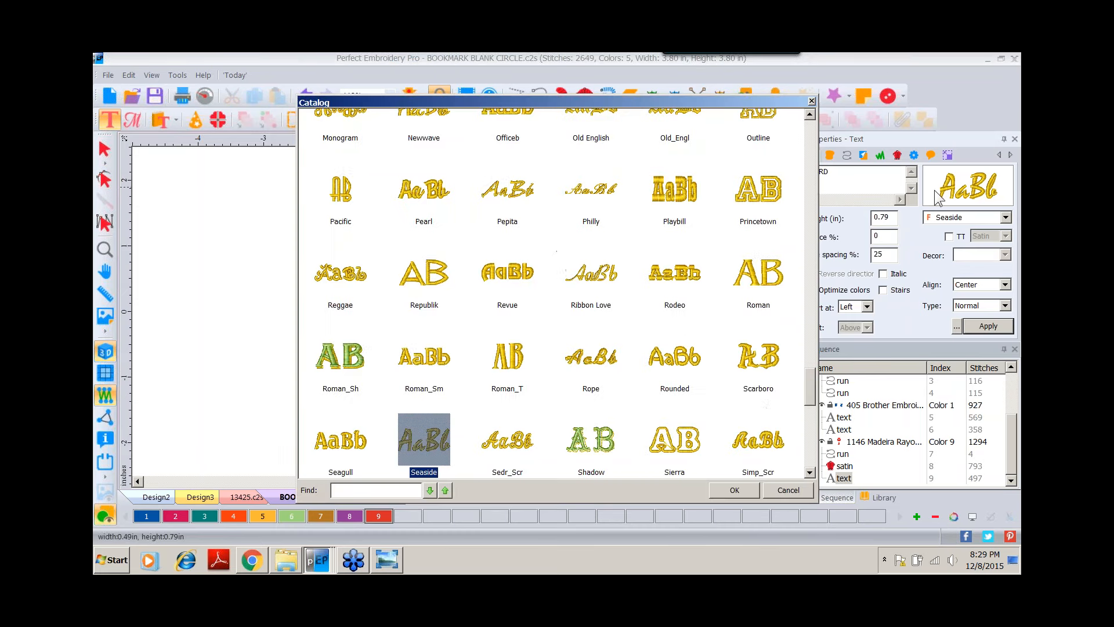
{"action": "double_click", "coordinate": [760, 355]}
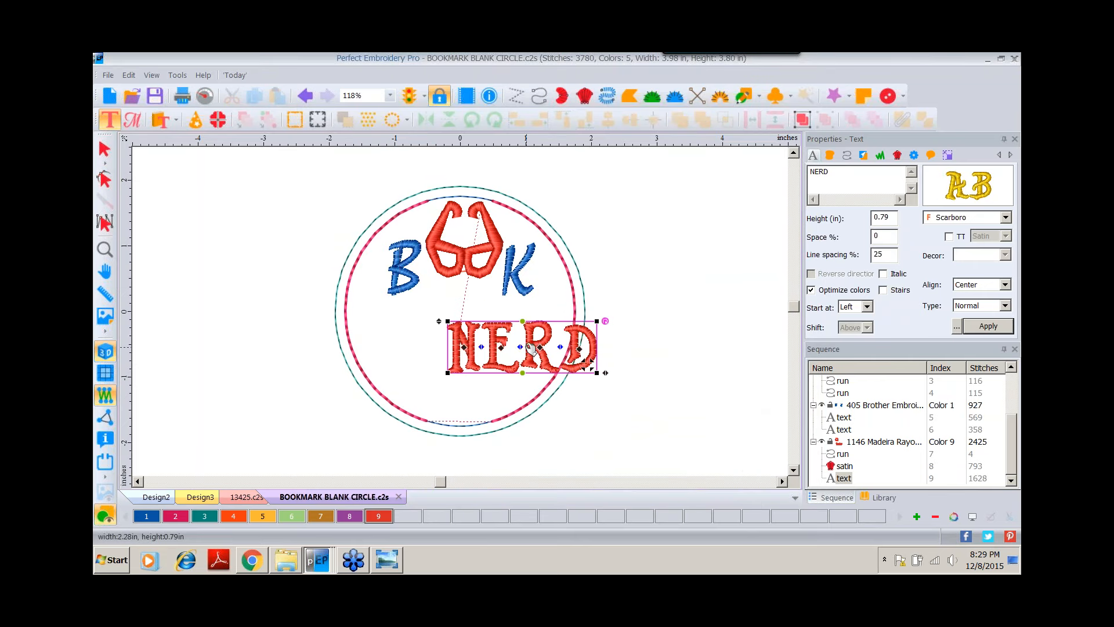
Center the NERD text in the lower circle and recolor it with the purple color 8.
{"action": "left_click", "coordinate": [105, 150]}
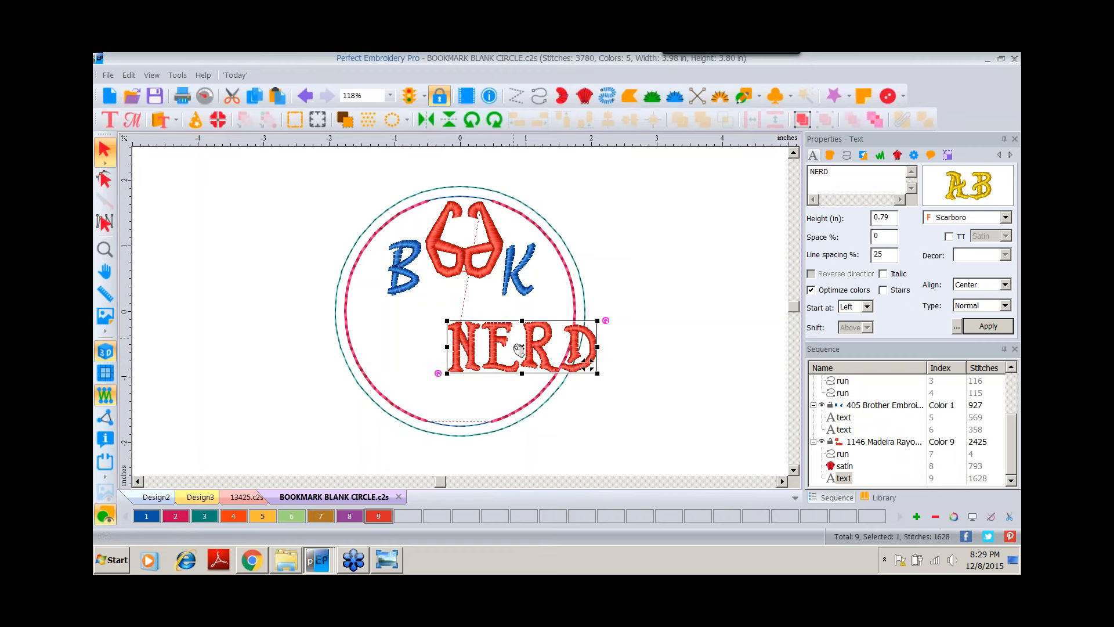
{"action": "left_click_drag", "start_coordinate": [505, 364], "coordinate": [449, 382]}
{"action": "left_click_drag", "start_coordinate": [588, 365], "coordinate": [529, 383]}
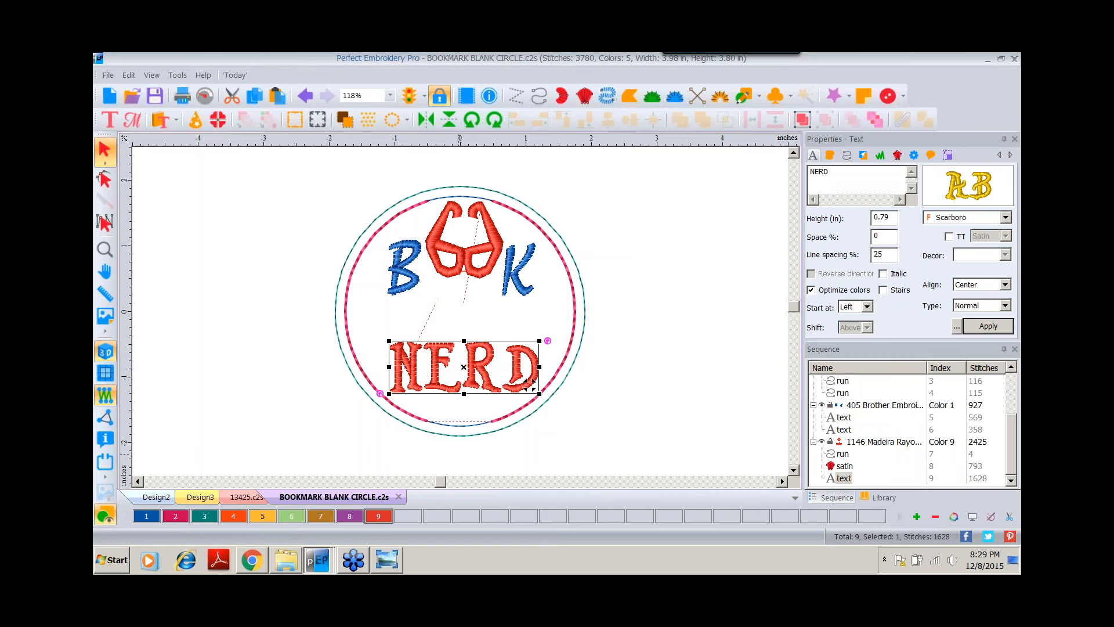
{"action": "left_click", "coordinate": [352, 514]}
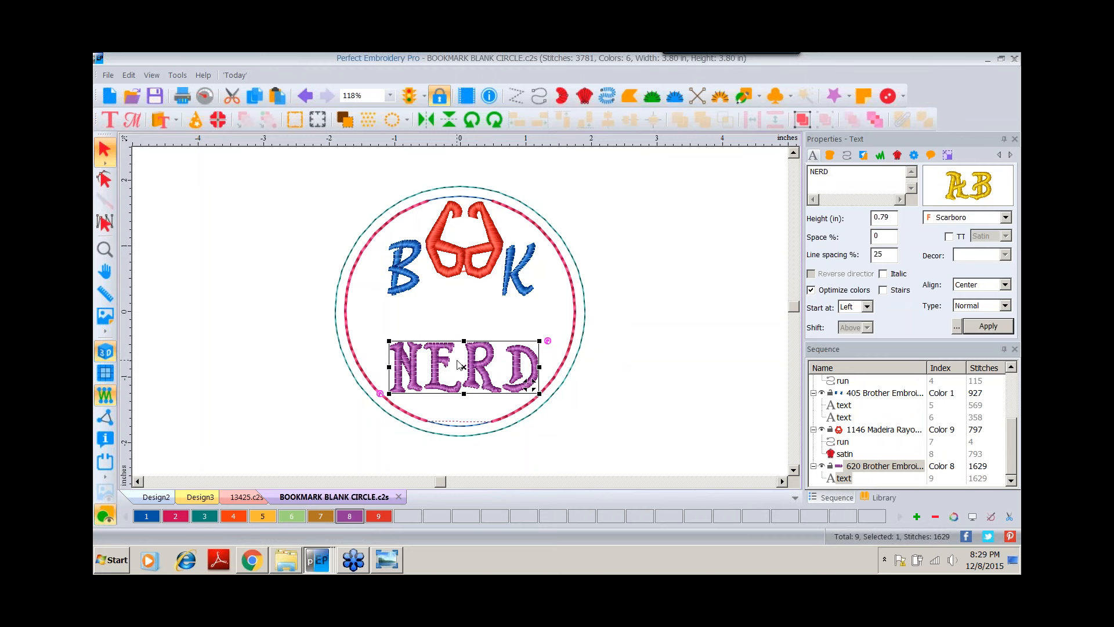
{"action": "left_click_drag", "start_coordinate": [468, 366], "coordinate": [465, 362]}
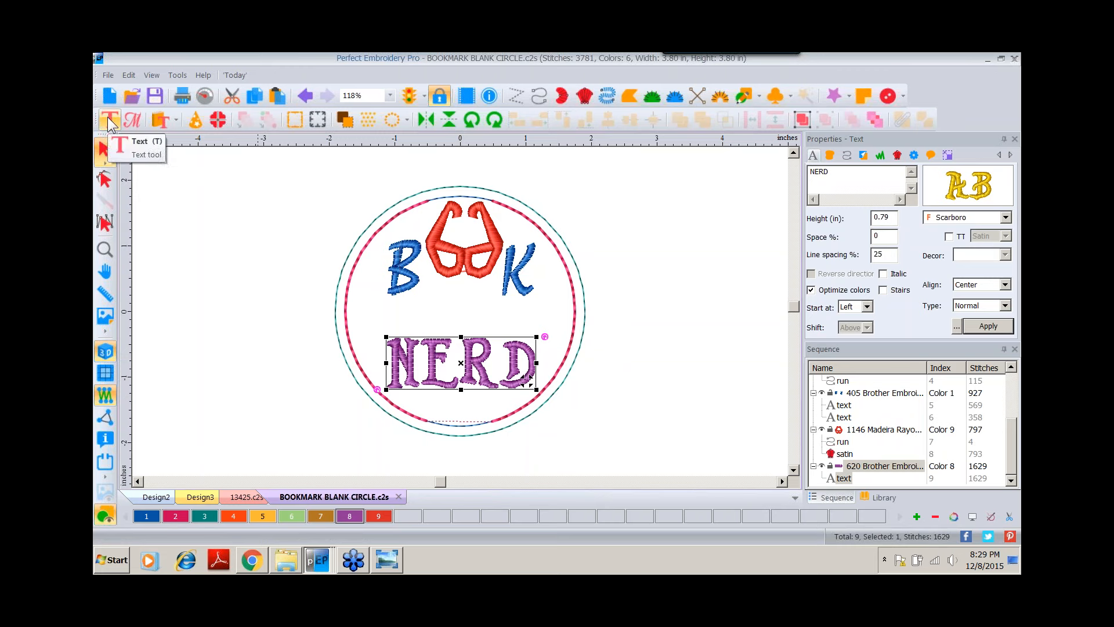
Apply the Bridge Convex Bottom envelope to NERD and pull its lower edge down to follow the circle.
{"action": "left_click", "coordinate": [109, 120]}
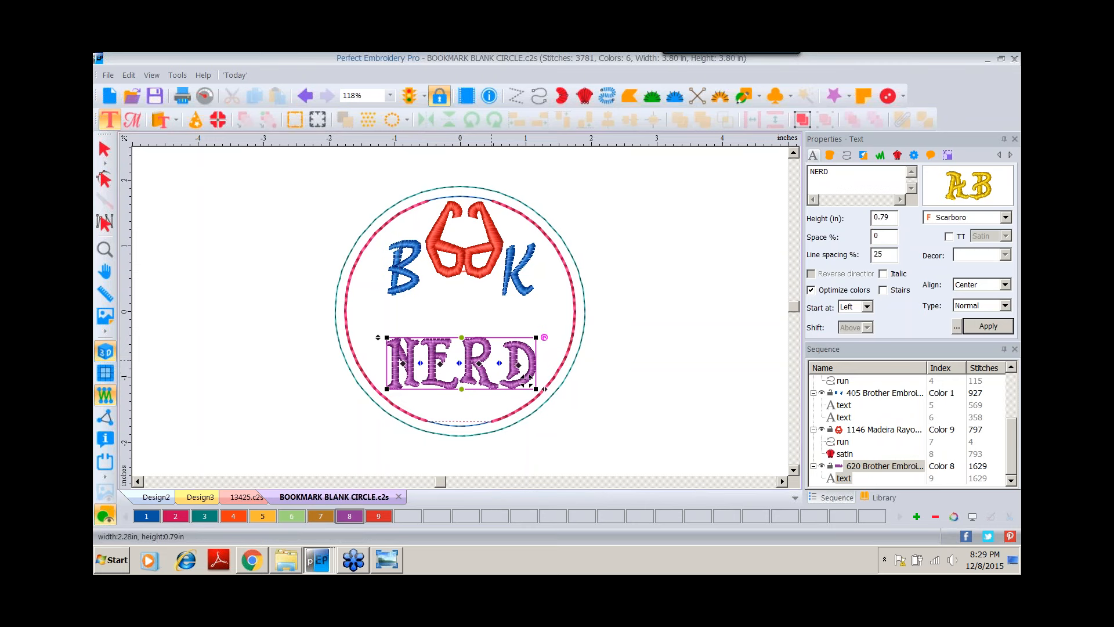
{"action": "right_click", "coordinate": [443, 361]}
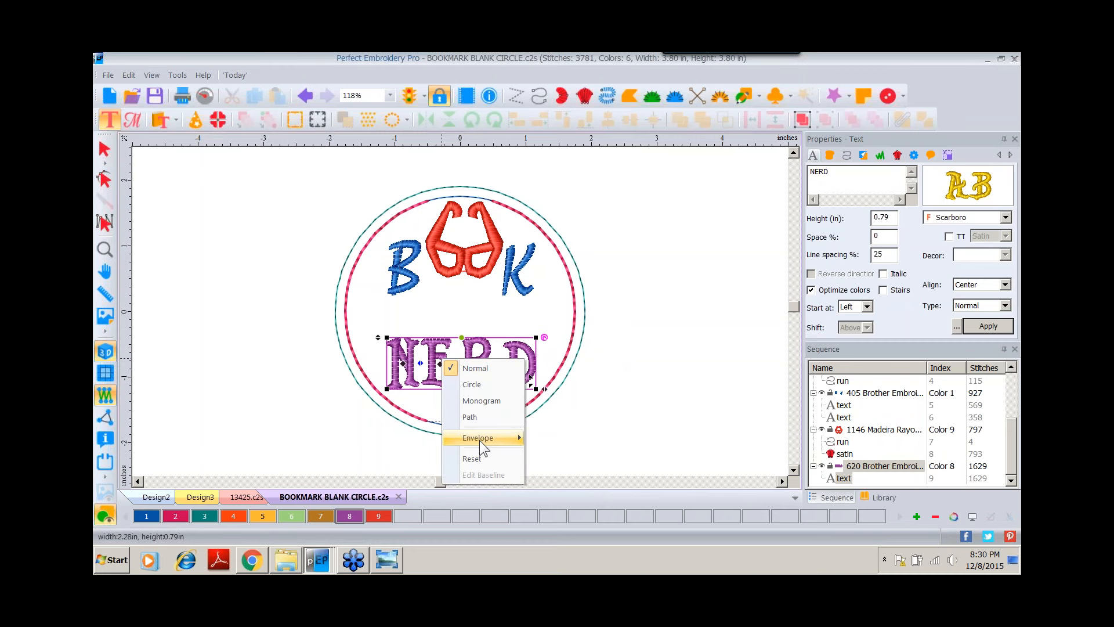
{"action": "mouse_move", "coordinate": [479, 440]}
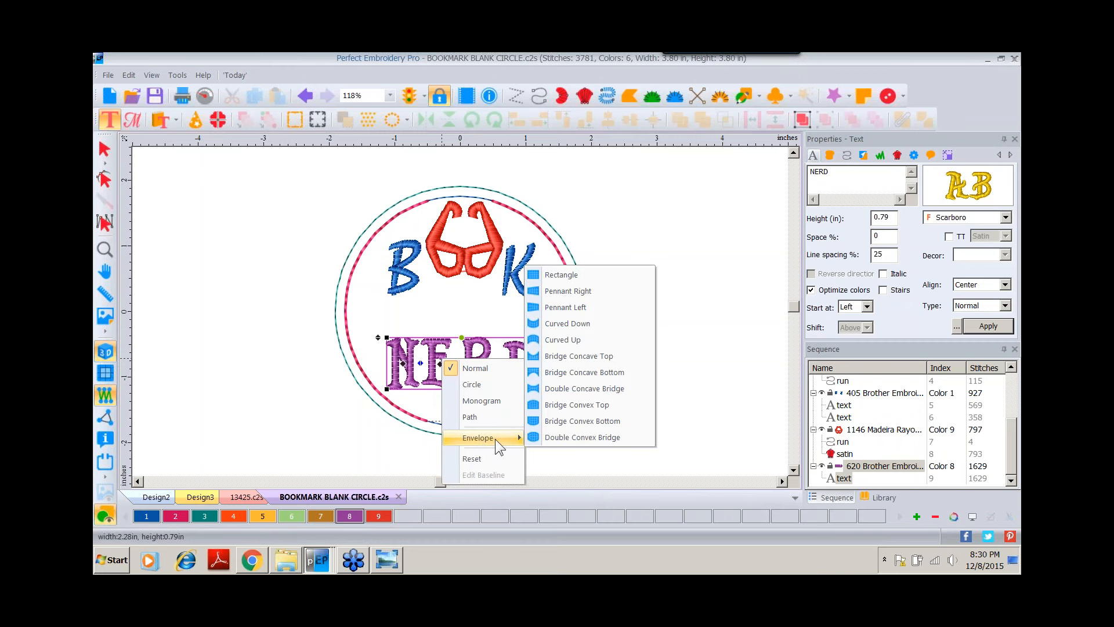
{"action": "left_click", "coordinate": [559, 421]}
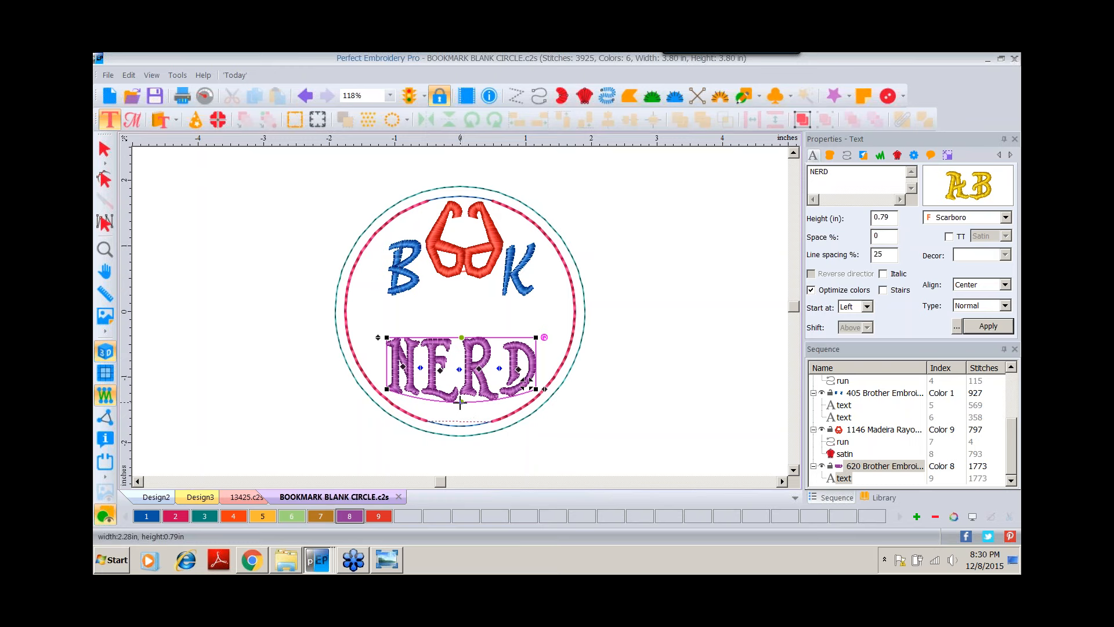
{"action": "left_click_drag", "start_coordinate": [461, 401], "coordinate": [460, 419]}
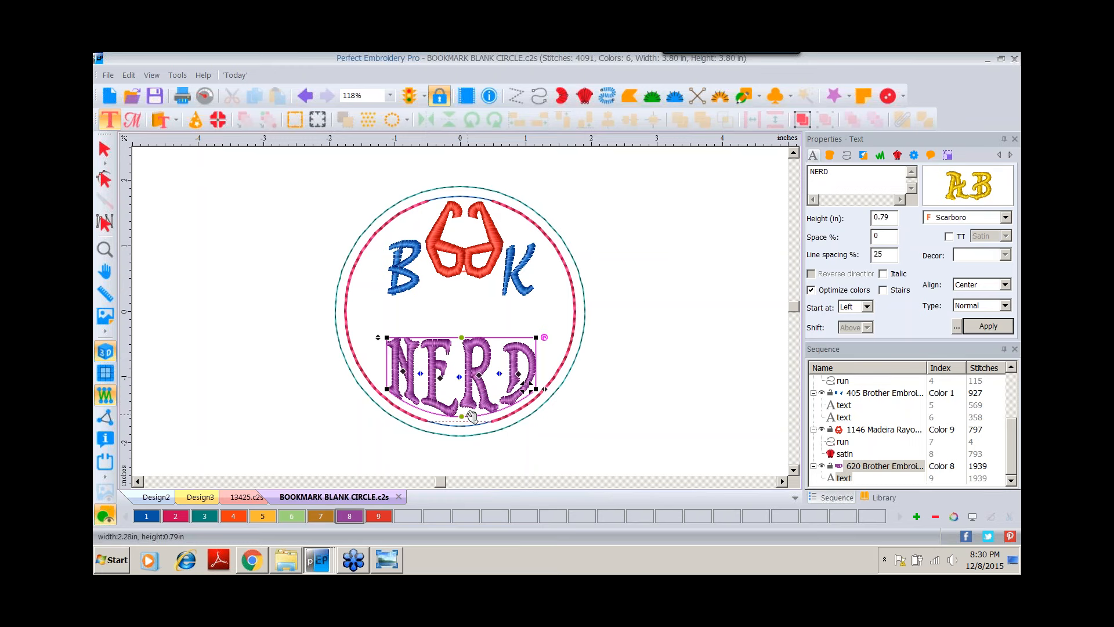
{"action": "left_click", "coordinate": [105, 149]}
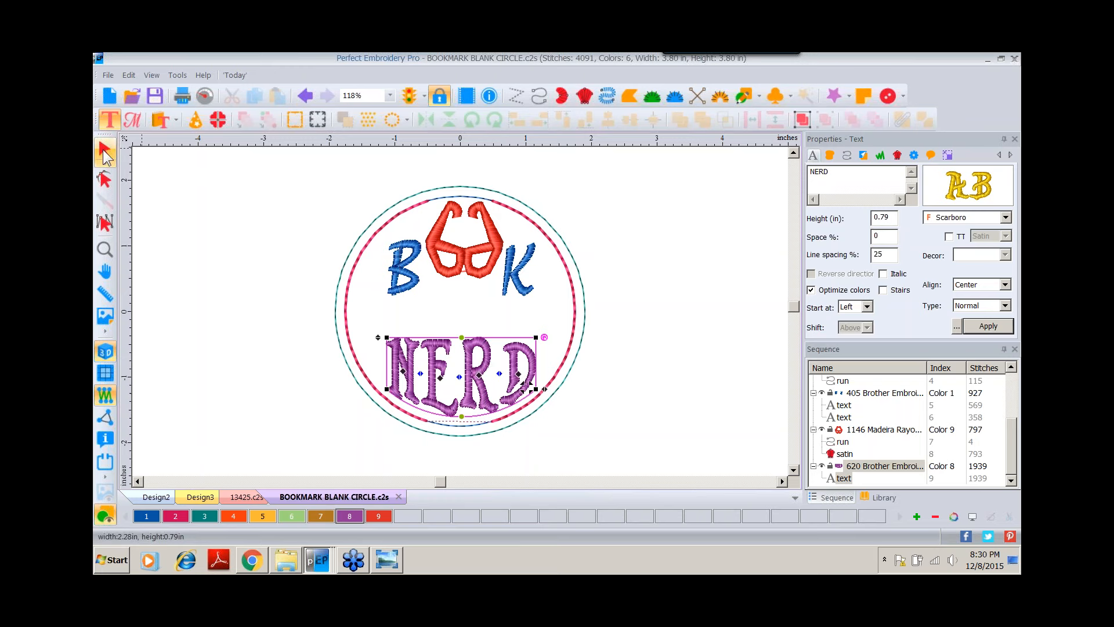
{"action": "left_click", "coordinate": [477, 354]}
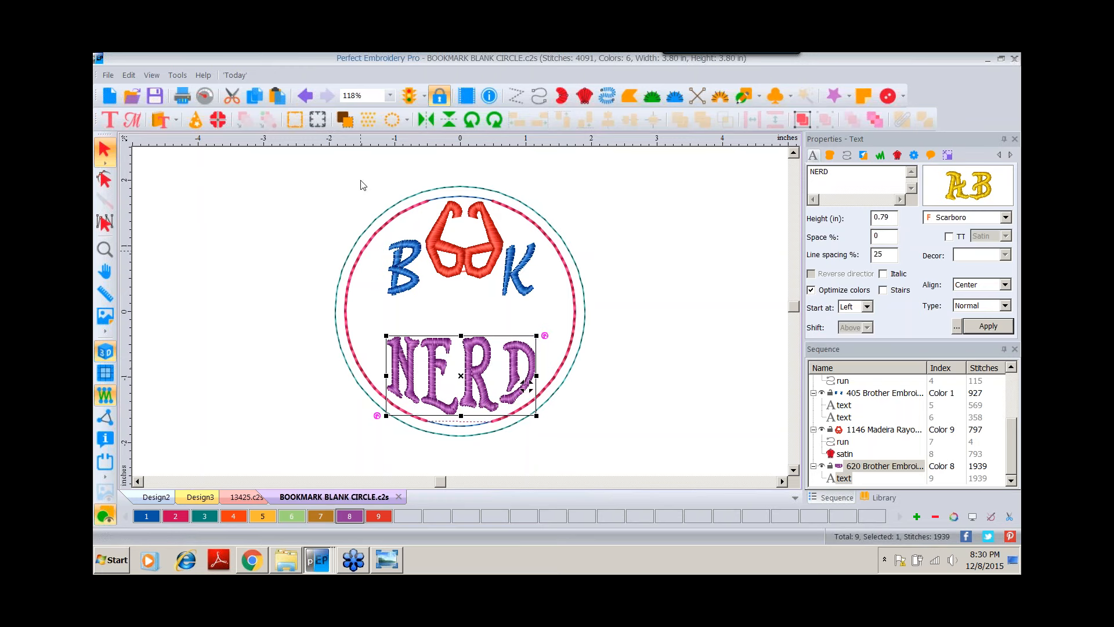
Select the B, glasses and K together and move them slightly lower.
{"action": "left_click_drag", "start_coordinate": [361, 177], "coordinate": [548, 313]}
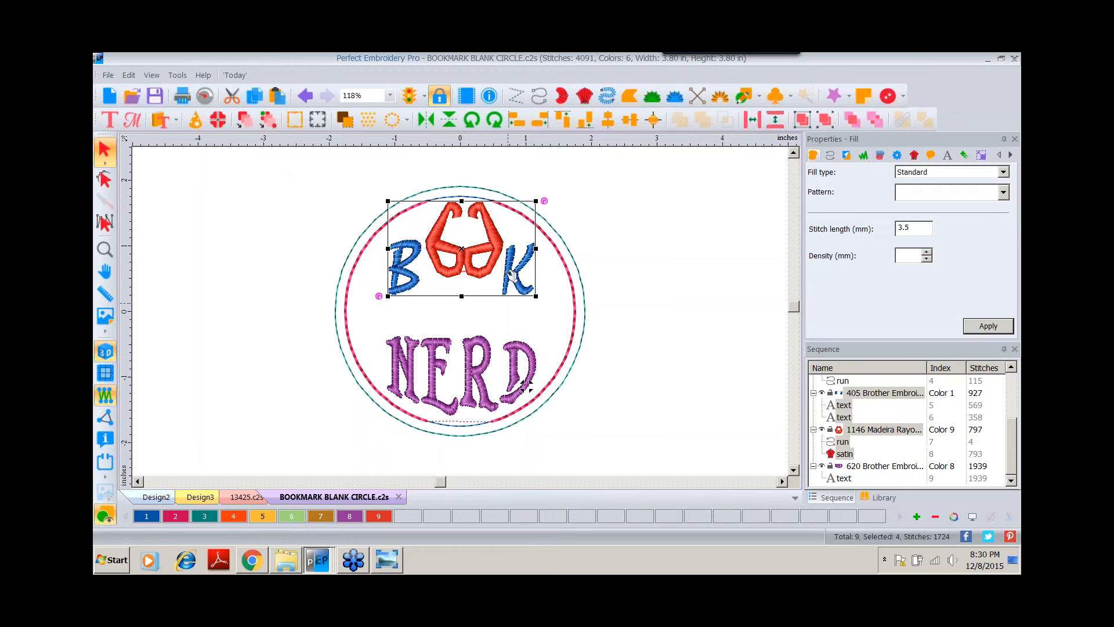
{"action": "left_click_drag", "start_coordinate": [515, 275], "coordinate": [518, 284]}
{"action": "left_click", "coordinate": [599, 224]}
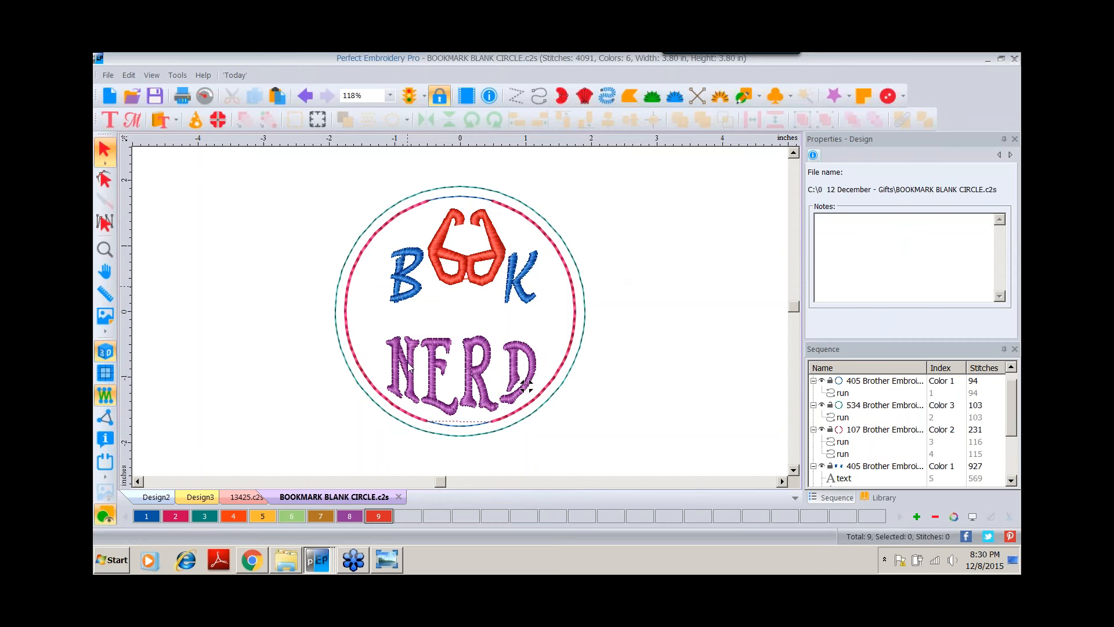
Switch to Windows Photo Viewer to browse the bookmark sample and step photos, then return to the design.
{"action": "left_click", "coordinate": [383, 559]}
{"action": "left_click", "coordinate": [586, 524]}
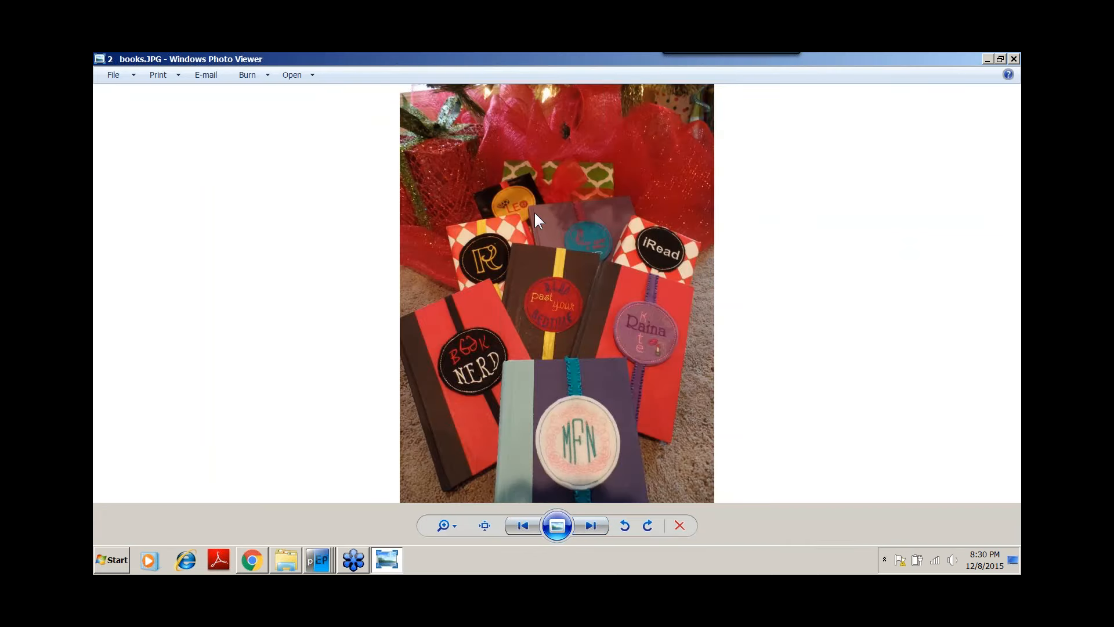
{"action": "left_click", "coordinate": [589, 526]}
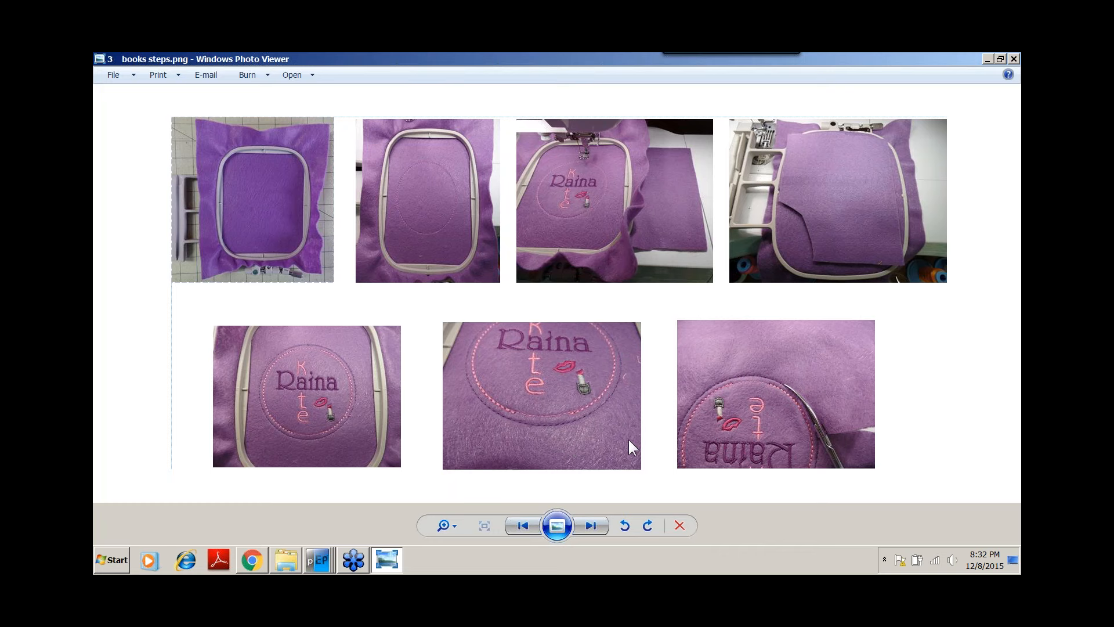
{"action": "left_click", "coordinate": [591, 529]}
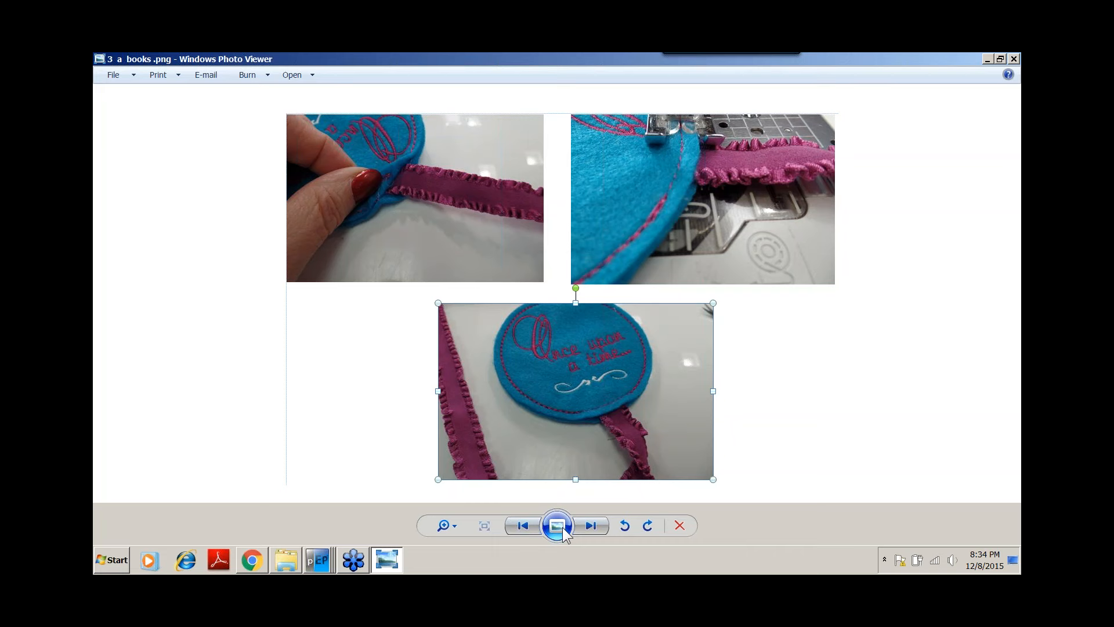
{"action": "left_click", "coordinate": [590, 525]}
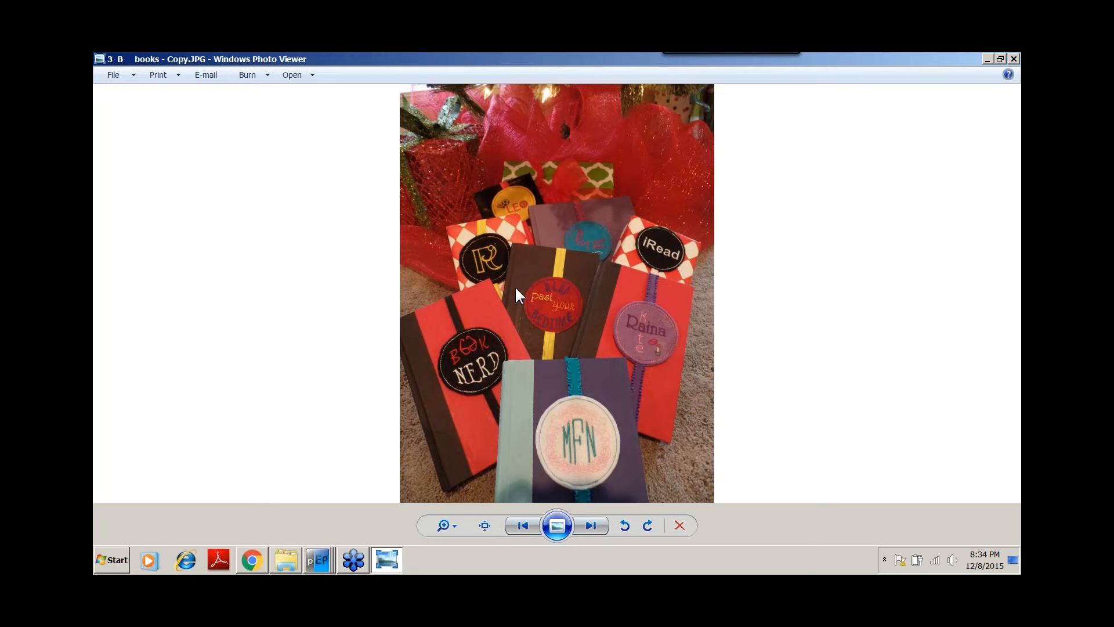
{"action": "left_click", "coordinate": [318, 561]}
{"action": "left_click", "coordinate": [270, 525]}
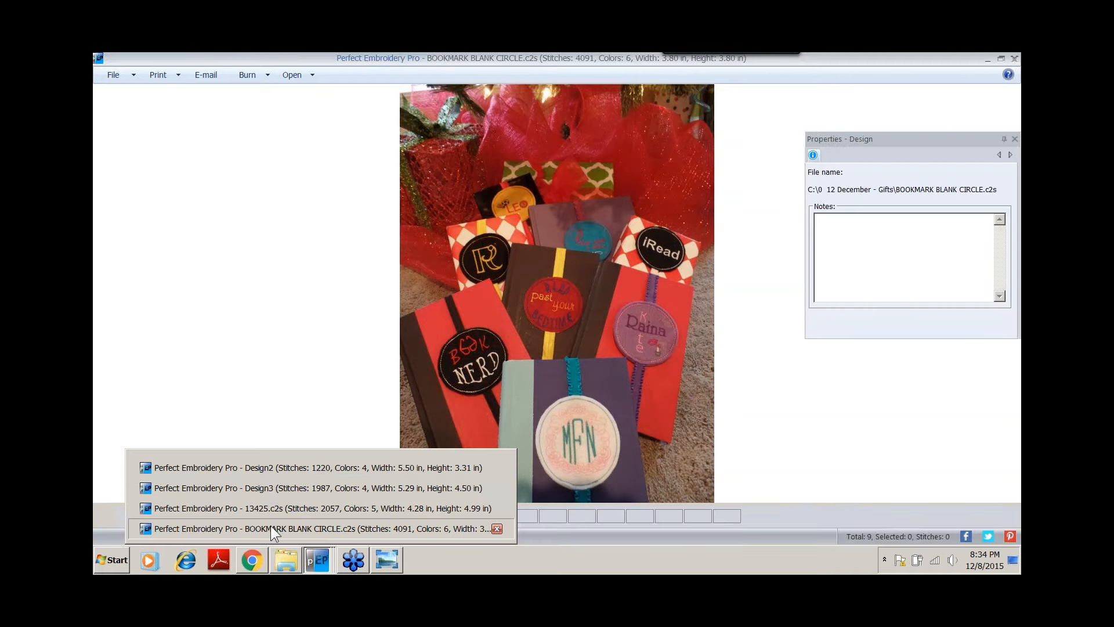
Open the a 0 3bookmark samples design and inspect the fonts of its sample text elements.
{"action": "left_click", "coordinate": [133, 95]}
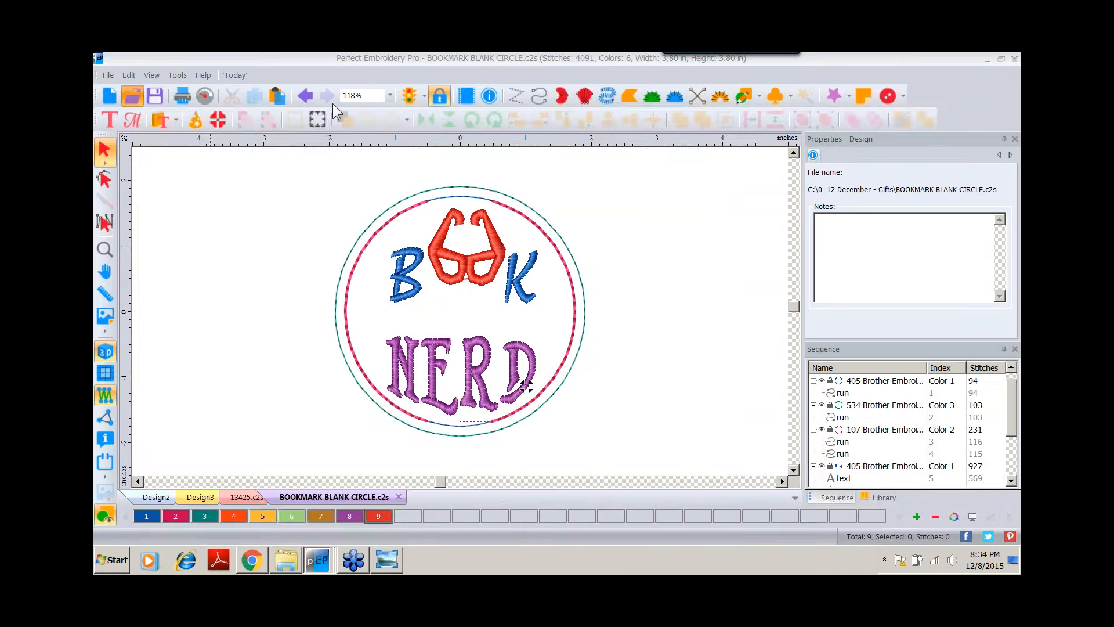
{"action": "double_click", "coordinate": [261, 180]}
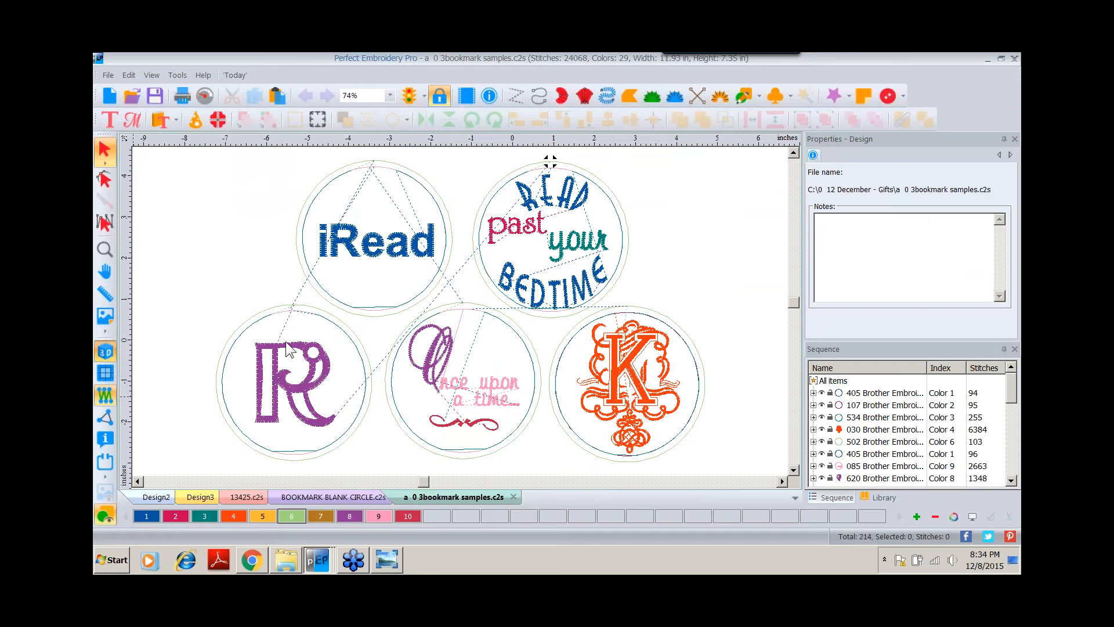
{"action": "left_click", "coordinate": [348, 249]}
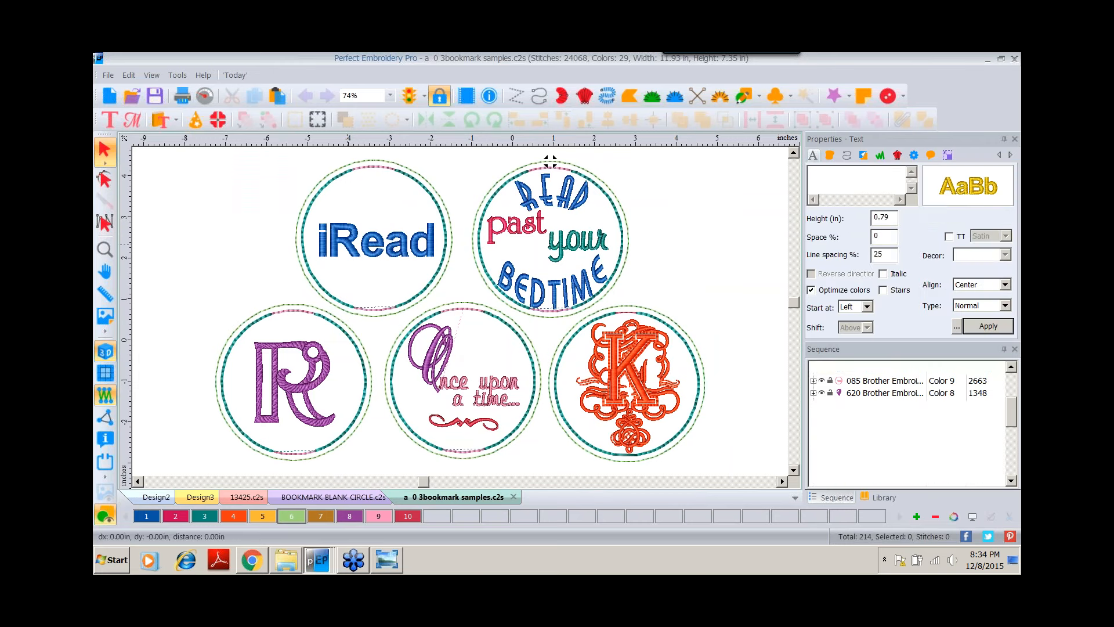
{"action": "left_click", "coordinate": [547, 188]}
{"action": "left_click", "coordinate": [539, 225]}
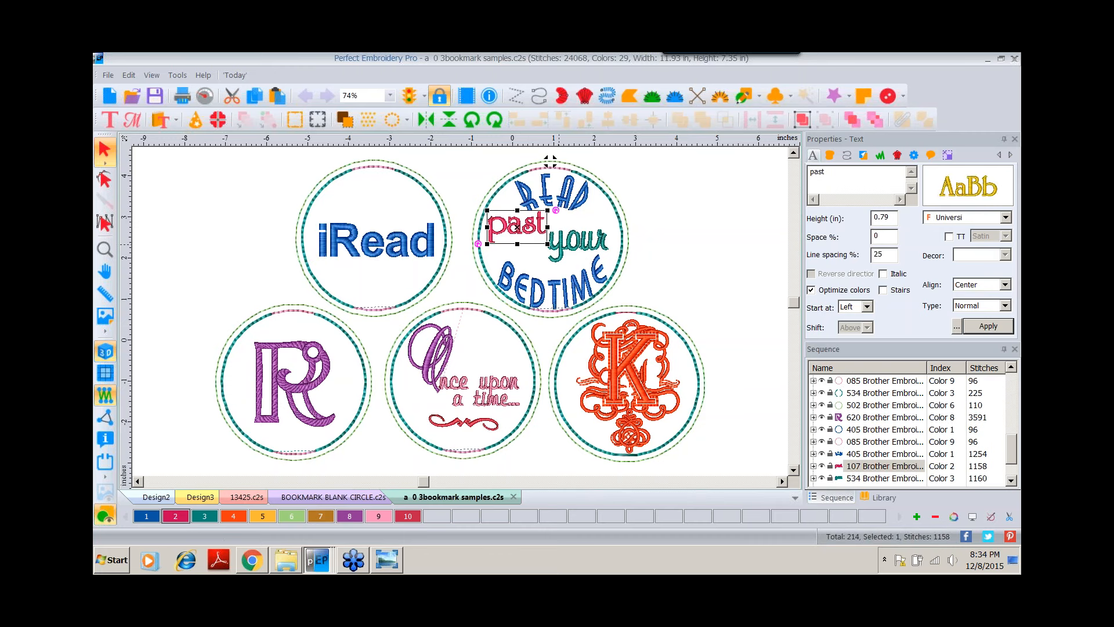
{"action": "left_click", "coordinate": [574, 242]}
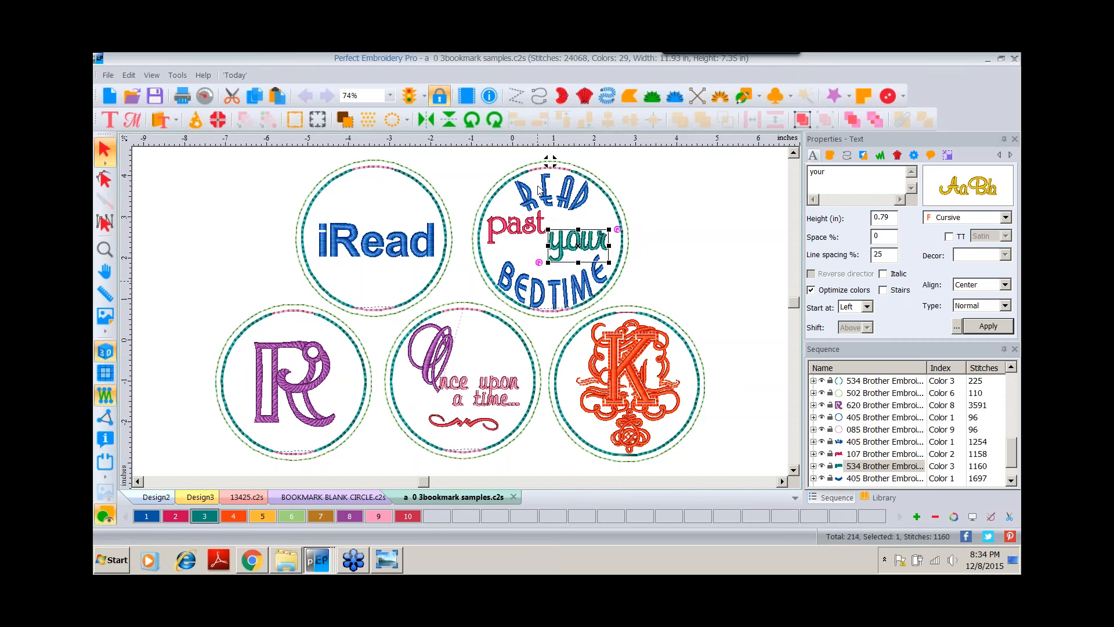
{"action": "left_click", "coordinate": [264, 364]}
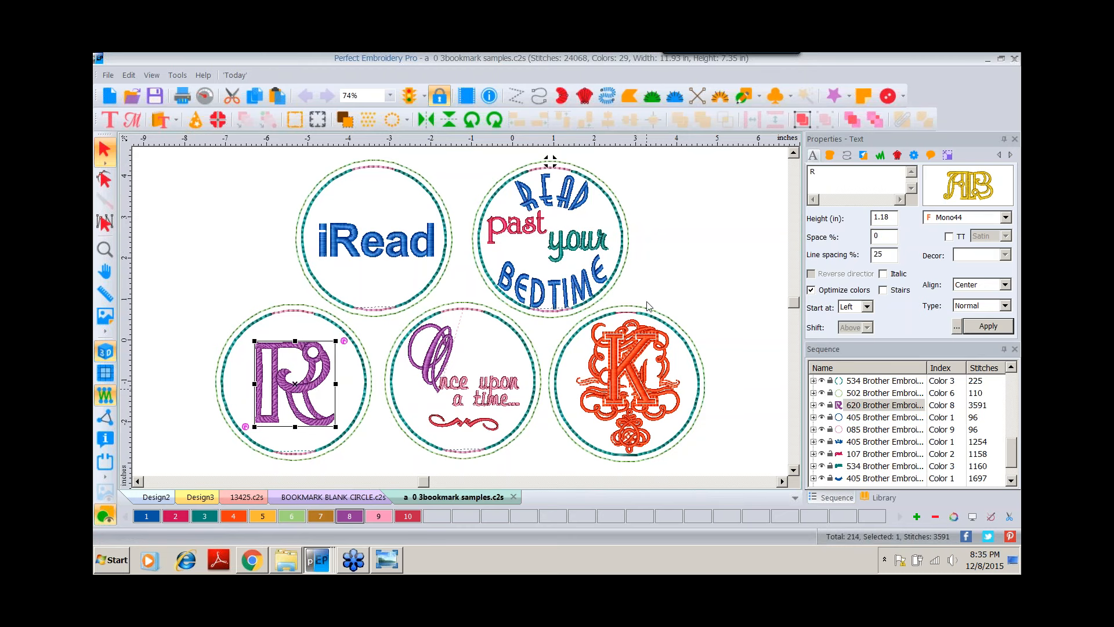
{"action": "mouse_move", "coordinate": [950, 191]}
{"action": "left_click", "coordinate": [433, 353]}
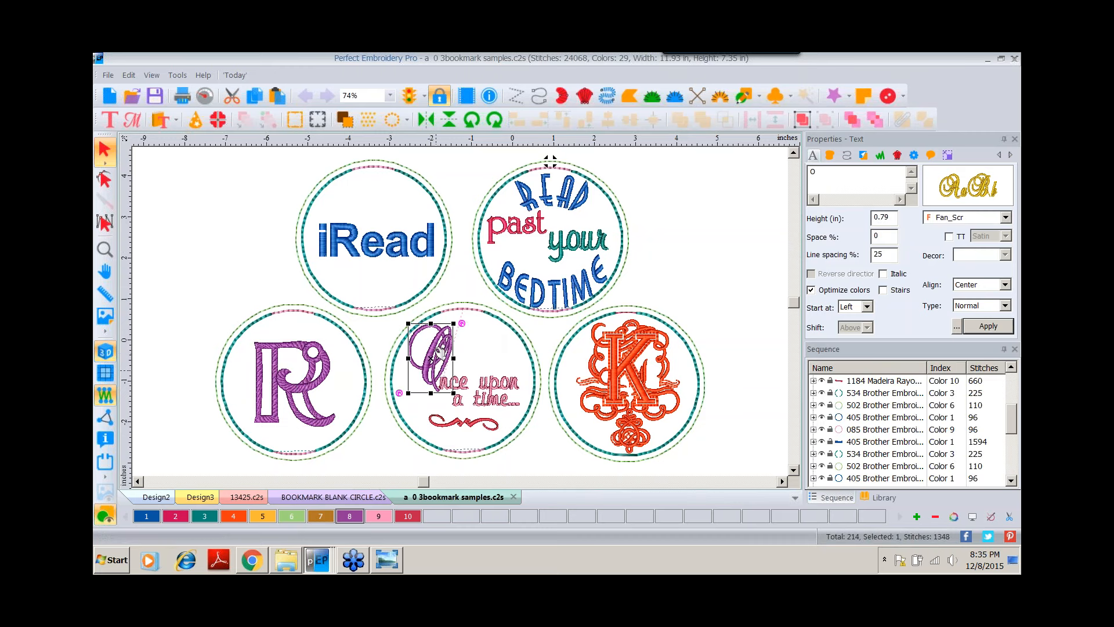
Inspect the fonts of the Once upon a time text lines and select the decorative swirl beneath them.
{"action": "mouse_move", "coordinate": [971, 183]}
{"action": "left_click", "coordinate": [492, 387]}
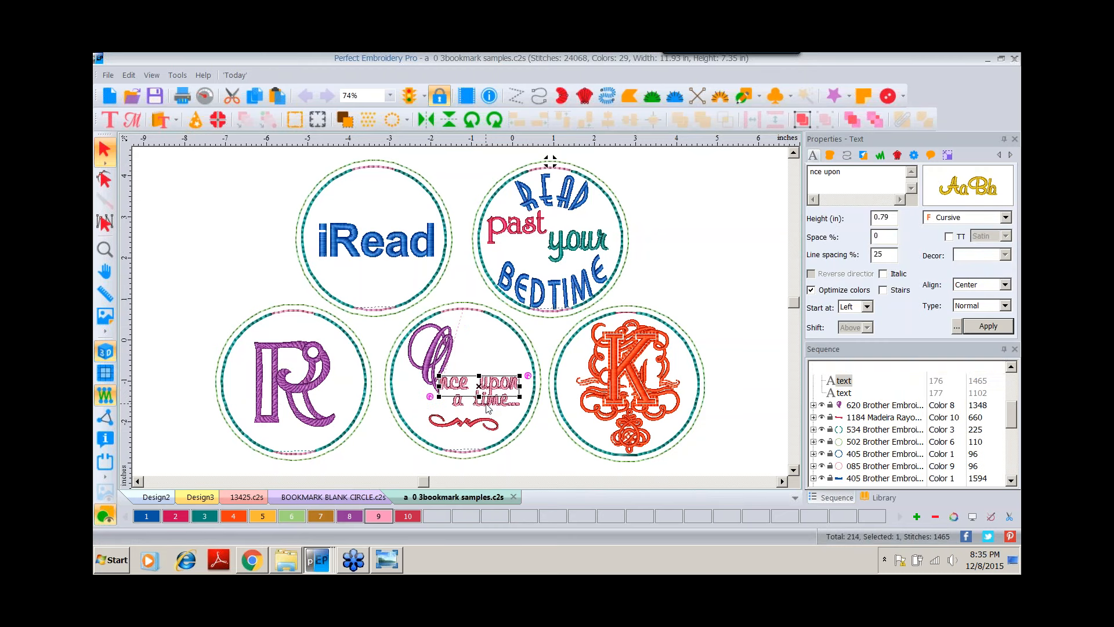
{"action": "left_click", "coordinate": [492, 400]}
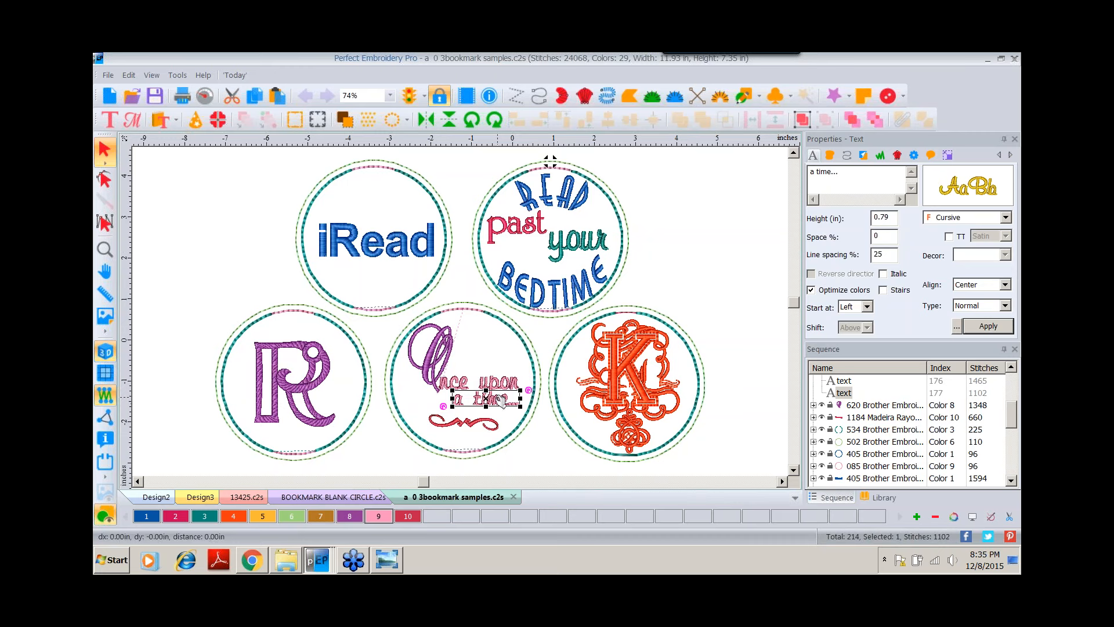
{"action": "left_click", "coordinate": [476, 400]}
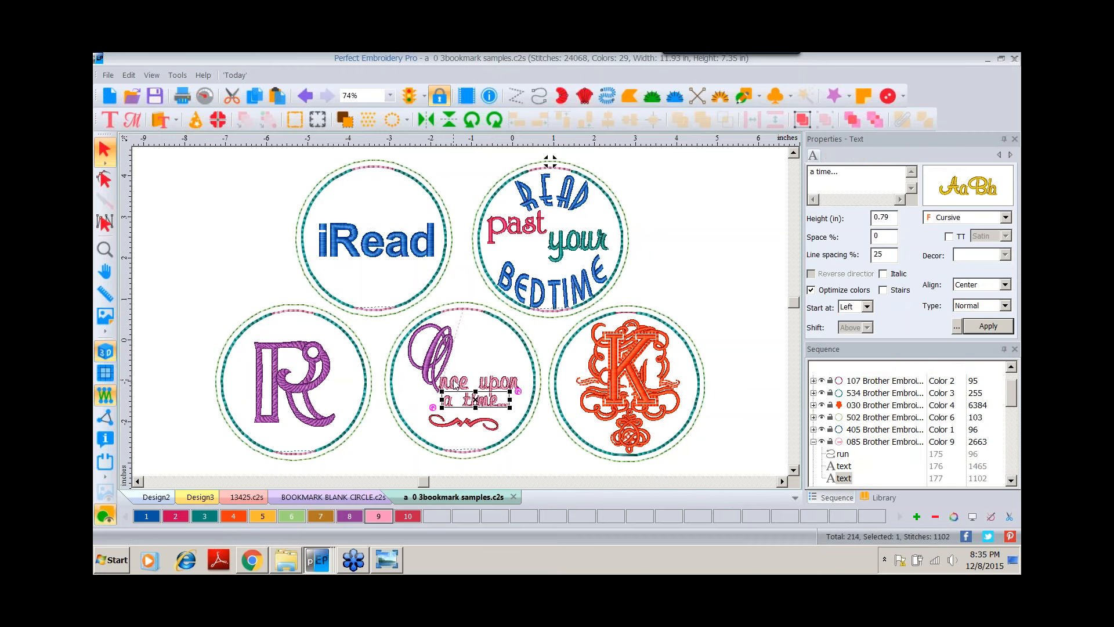
{"action": "left_click", "coordinate": [455, 383]}
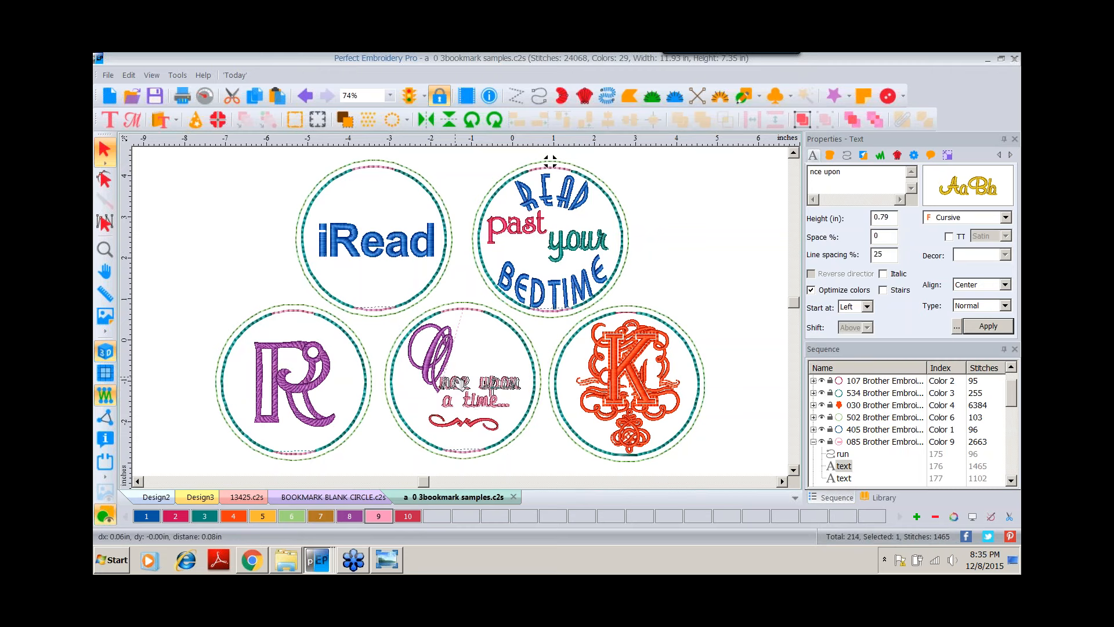
{"action": "left_click", "coordinate": [462, 438]}
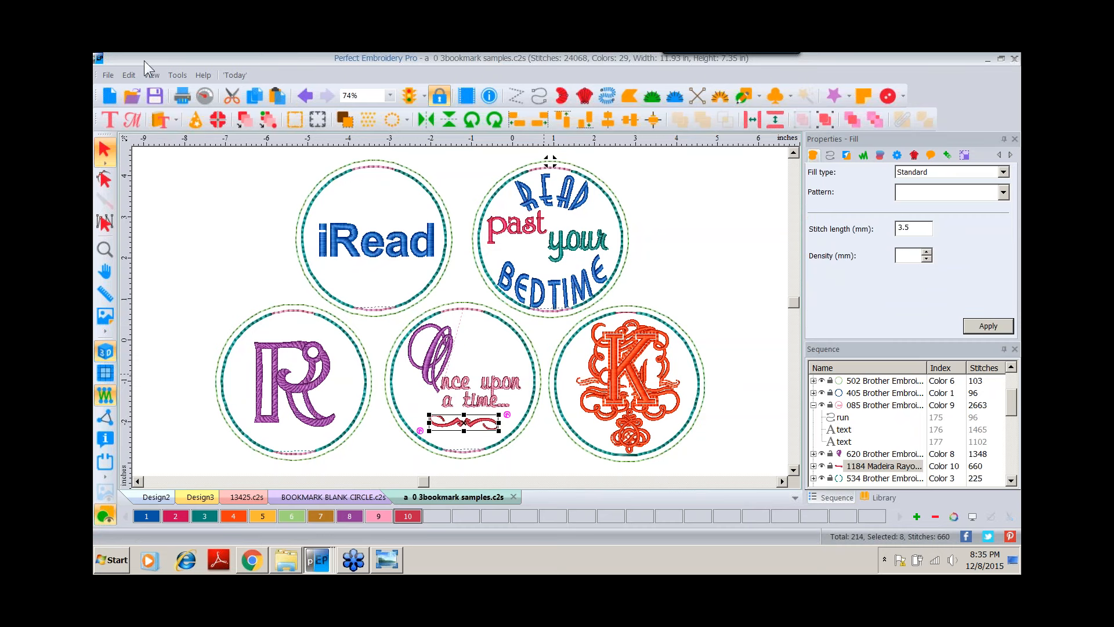
Insert an ornate K monogram from the Monogram Designs catalog and move it beside the sample circles.
{"action": "left_click", "coordinate": [176, 120]}
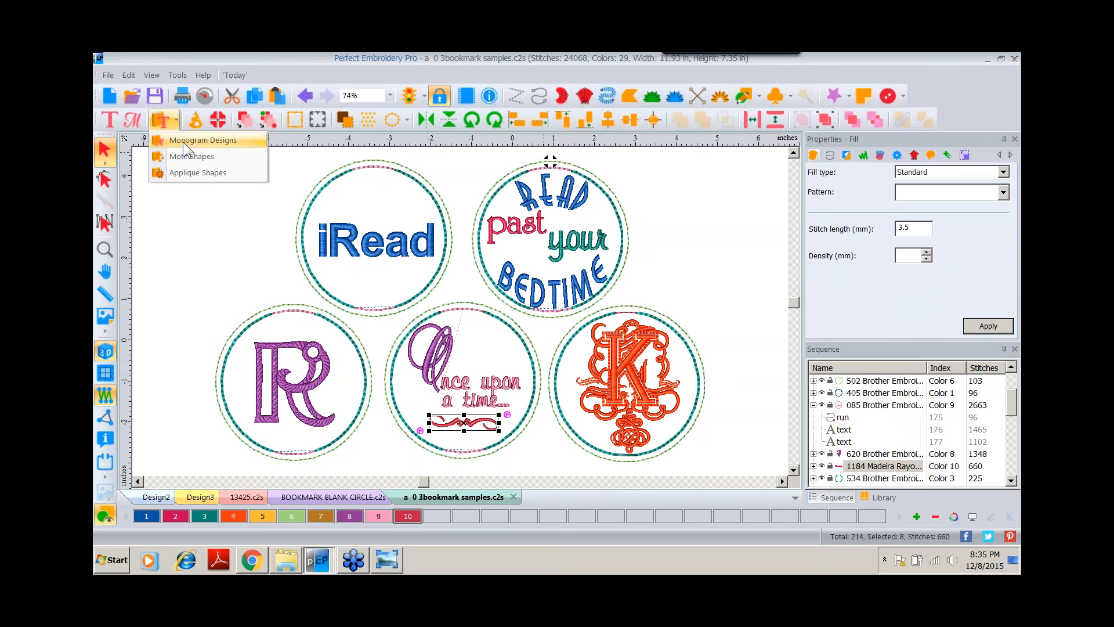
{"action": "left_click", "coordinate": [159, 120]}
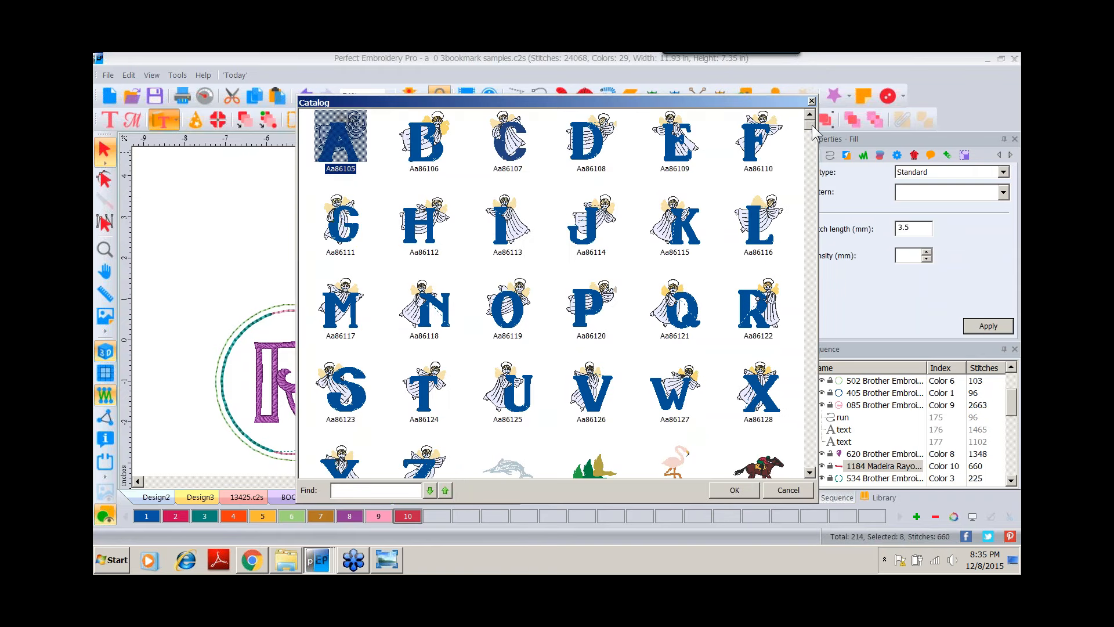
{"action": "scroll", "coordinate": [812, 128], "scroll_direction": "down", "scroll_amount": 5}
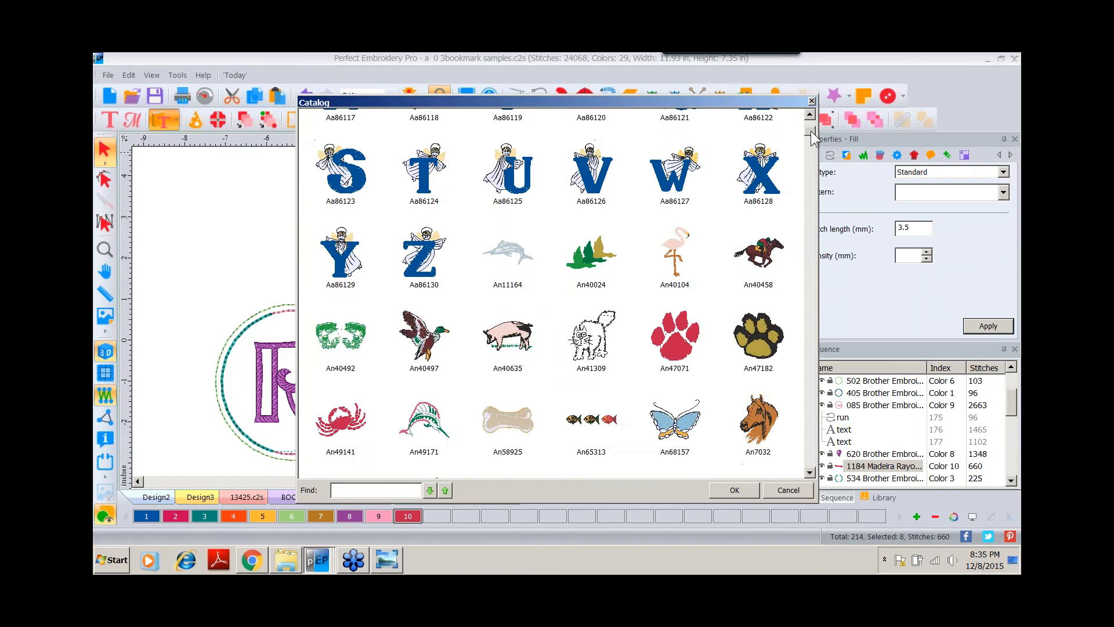
{"action": "left_click_drag", "start_coordinate": [810, 135], "coordinate": [810, 278]}
{"action": "double_click", "coordinate": [501, 332]}
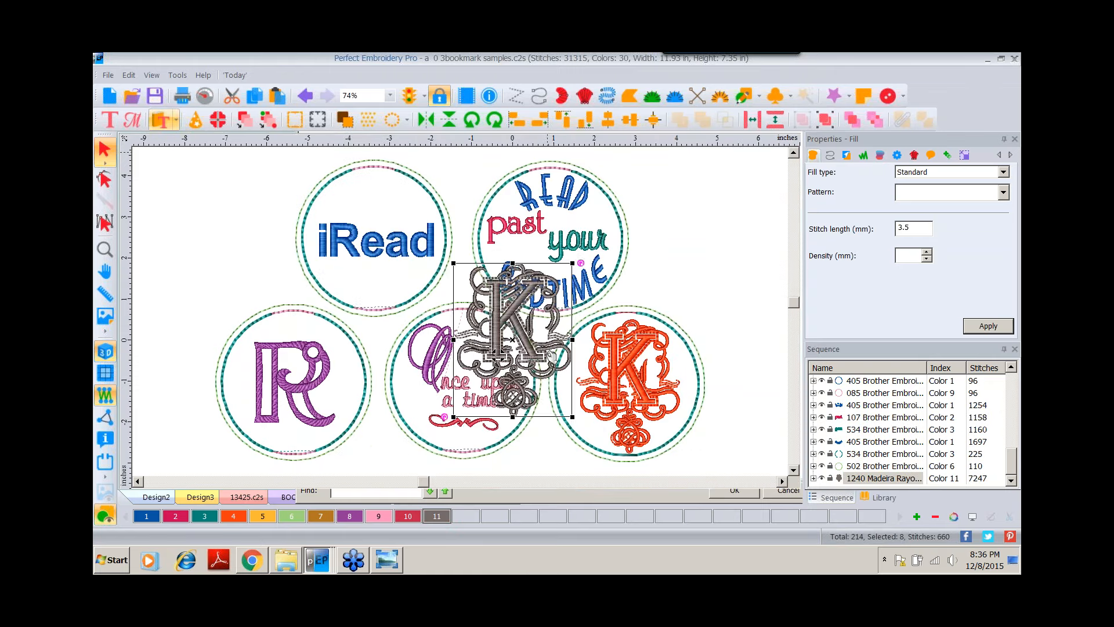
{"action": "left_click_drag", "start_coordinate": [506, 318], "coordinate": [722, 228]}
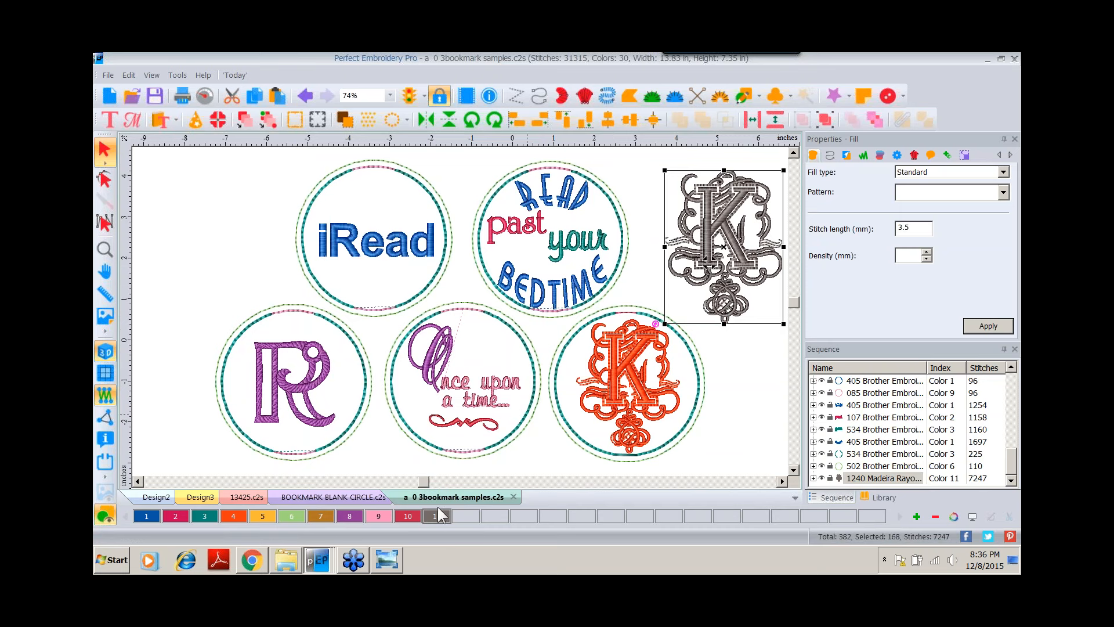
Switch to Windows Photo Viewer to compare the K bookmark photo, then return to the design.
{"action": "left_click", "coordinate": [386, 561]}
{"action": "left_click", "coordinate": [590, 526]}
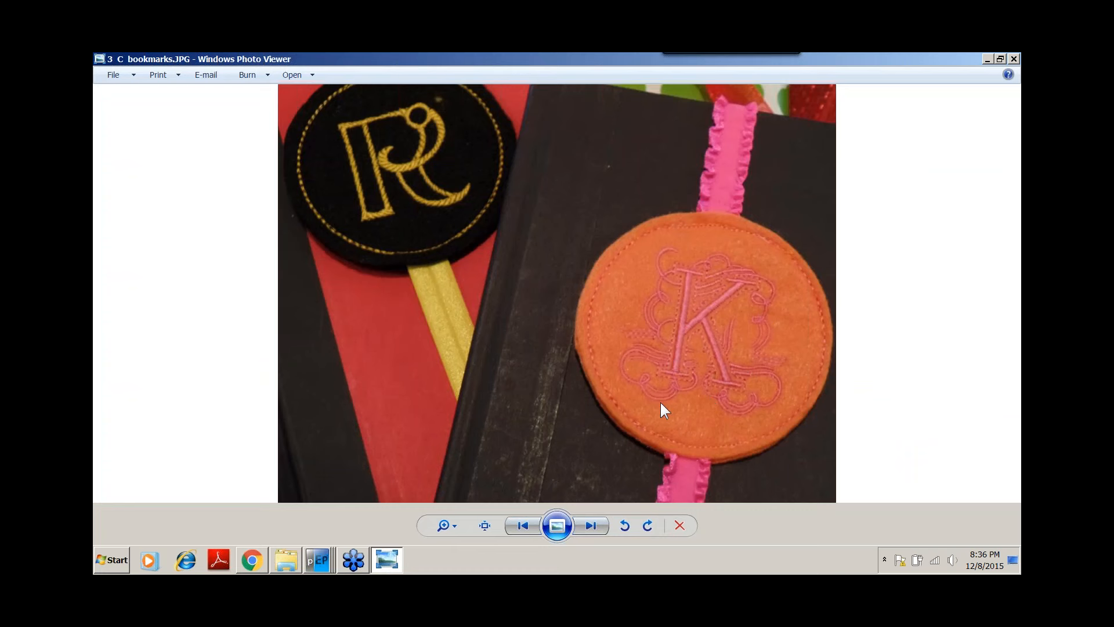
{"action": "left_click", "coordinate": [318, 558]}
{"action": "left_click", "coordinate": [363, 529]}
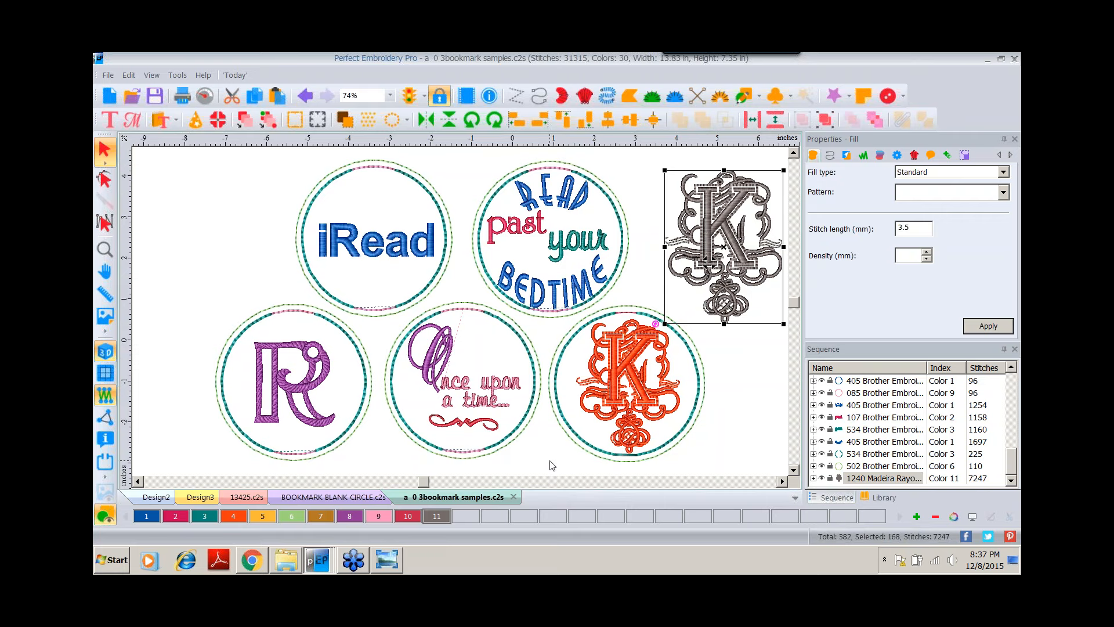
Switch back to Windows Photo Viewer and step between the bookmark sample photos.
{"action": "mouse_move", "coordinate": [365, 563]}
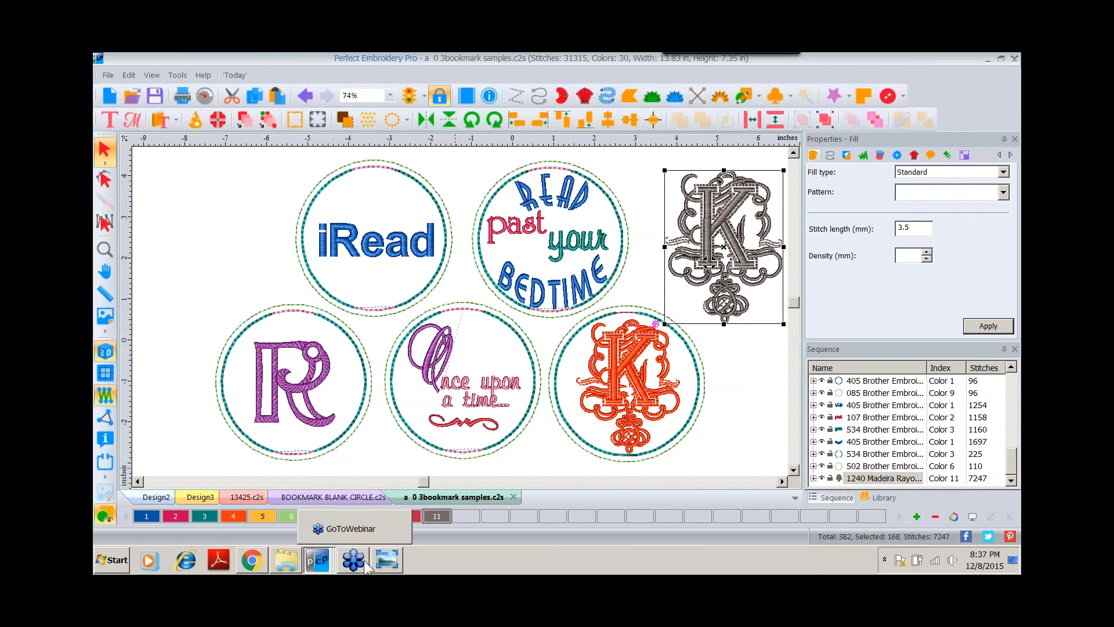
{"action": "left_click", "coordinate": [379, 558]}
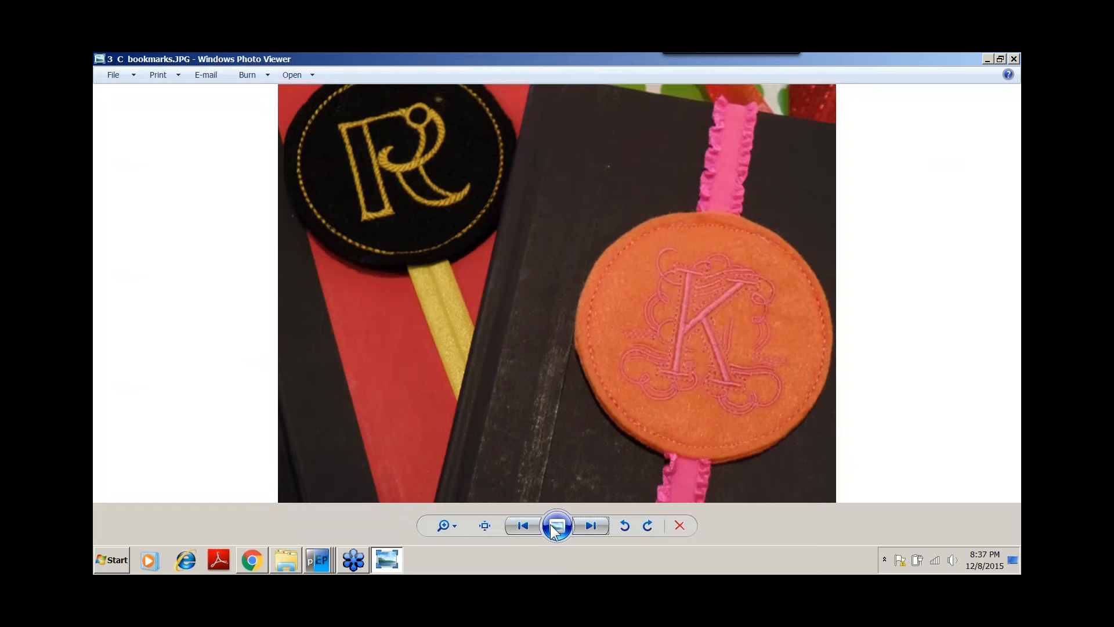
{"action": "left_click", "coordinate": [528, 524]}
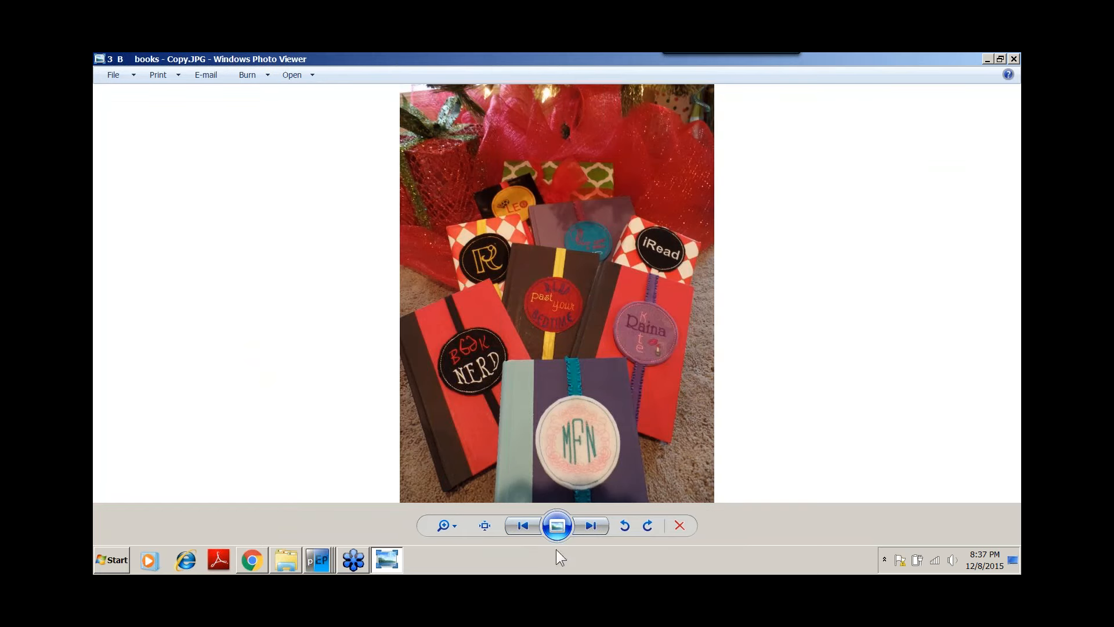
{"action": "left_click", "coordinate": [588, 519]}
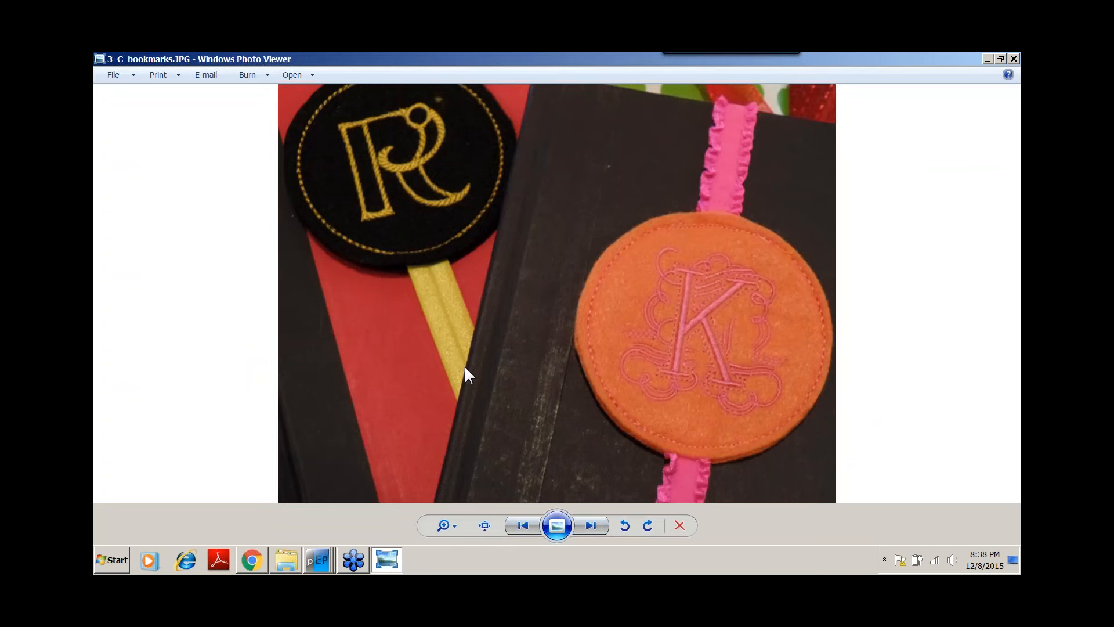
{"action": "left_click", "coordinate": [524, 523]}
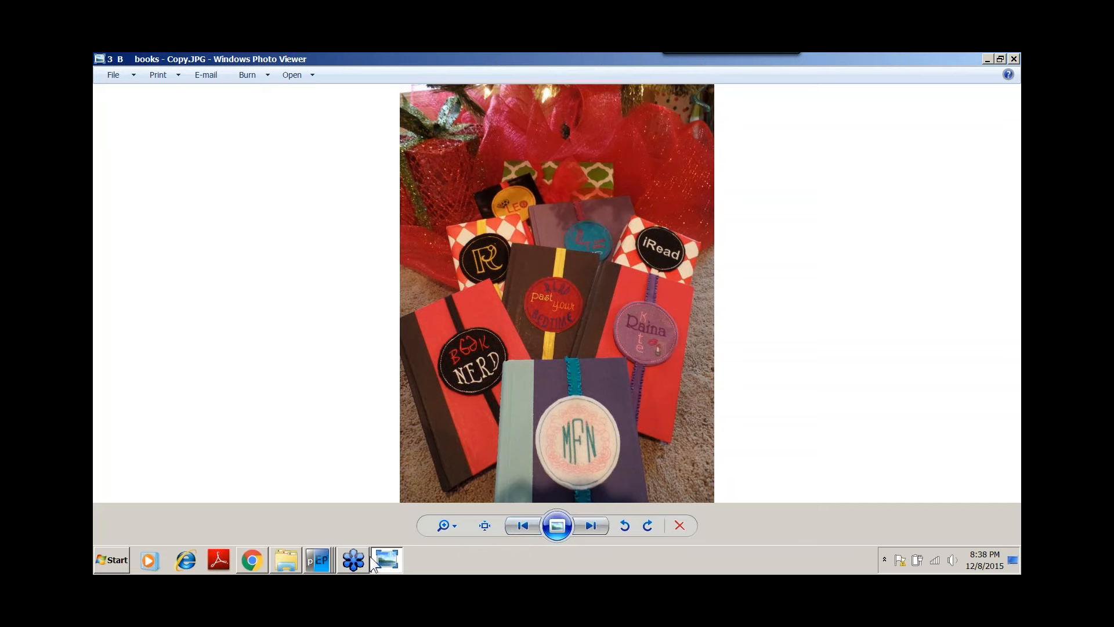
Browse the December Gifts folder and step through the gift and gift tag sample photos.
{"action": "mouse_move", "coordinate": [397, 560]}
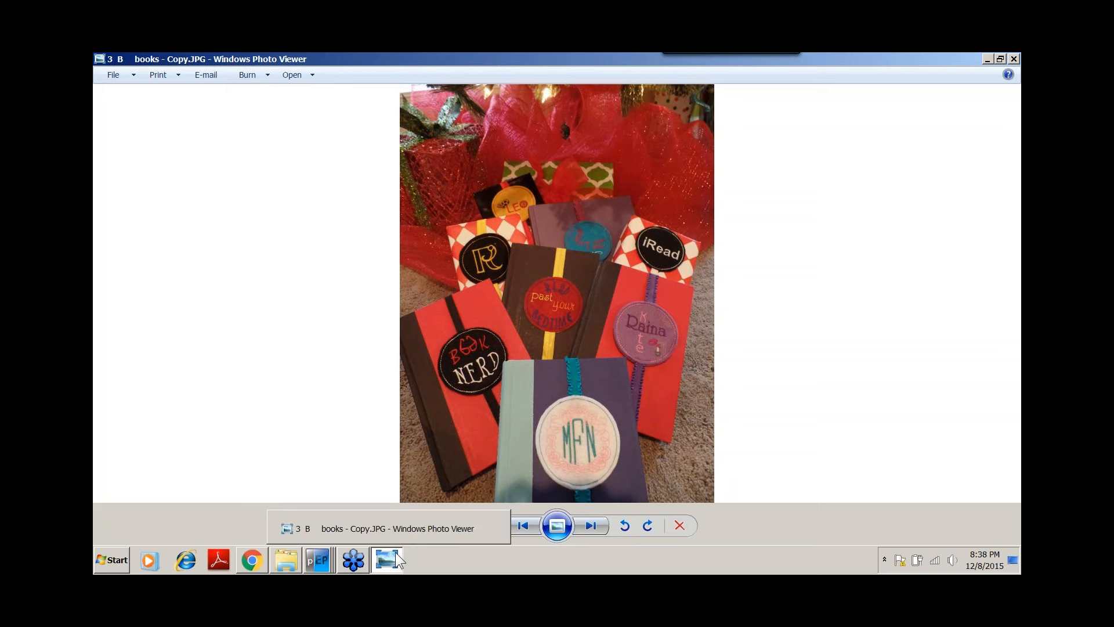
{"action": "mouse_move", "coordinate": [319, 567]}
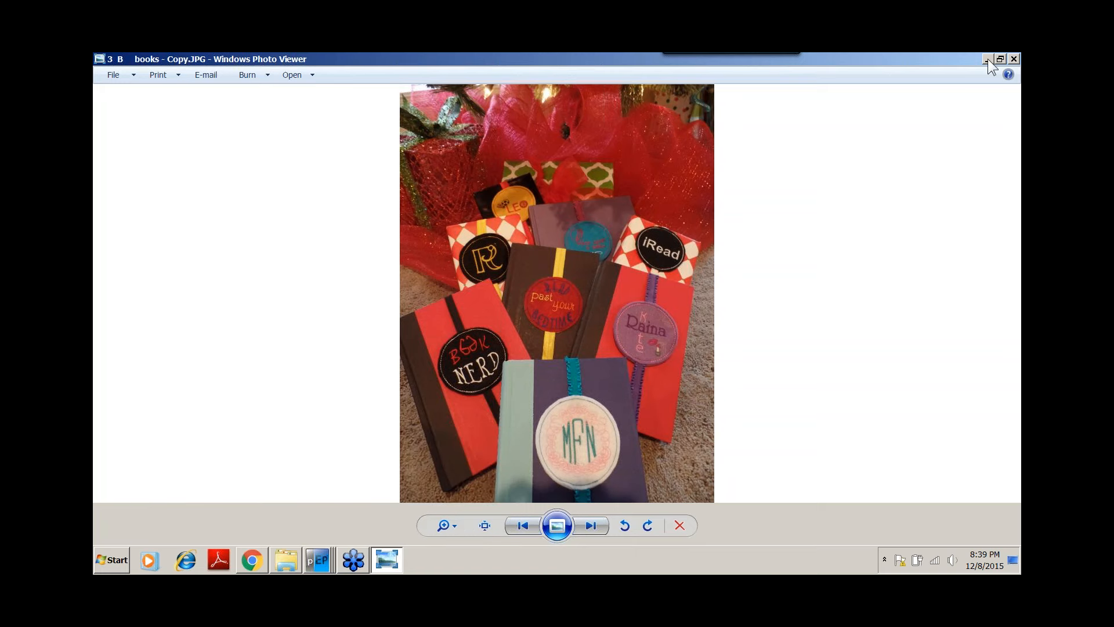
{"action": "left_click", "coordinate": [1015, 562]}
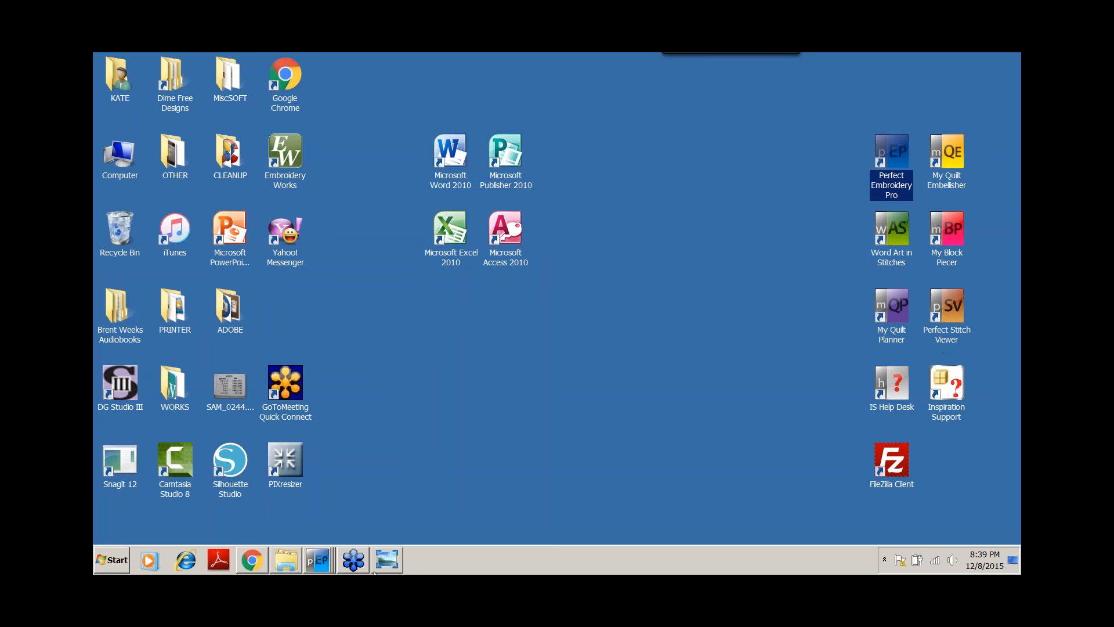
{"action": "left_click", "coordinate": [292, 564]}
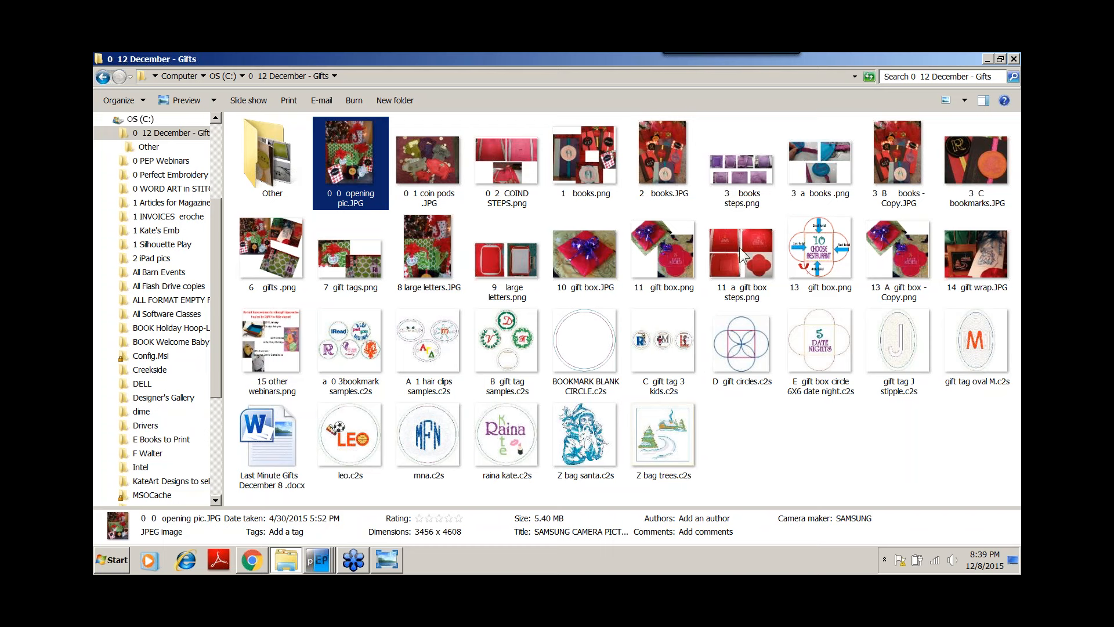
{"action": "left_click", "coordinate": [986, 59]}
{"action": "left_click", "coordinate": [318, 560]}
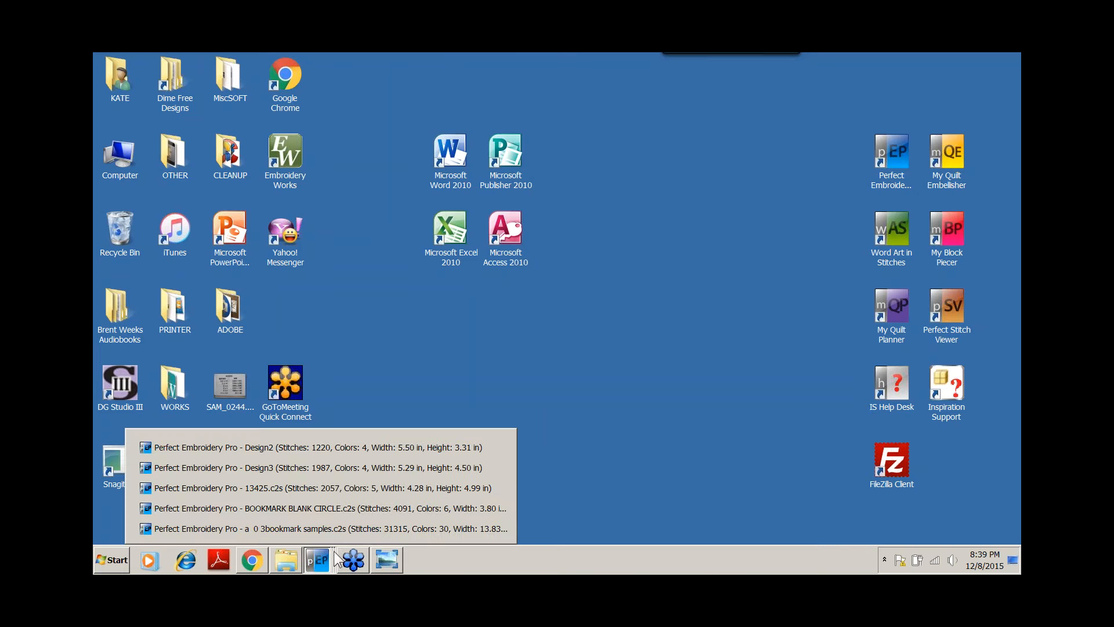
{"action": "left_click", "coordinate": [391, 560]}
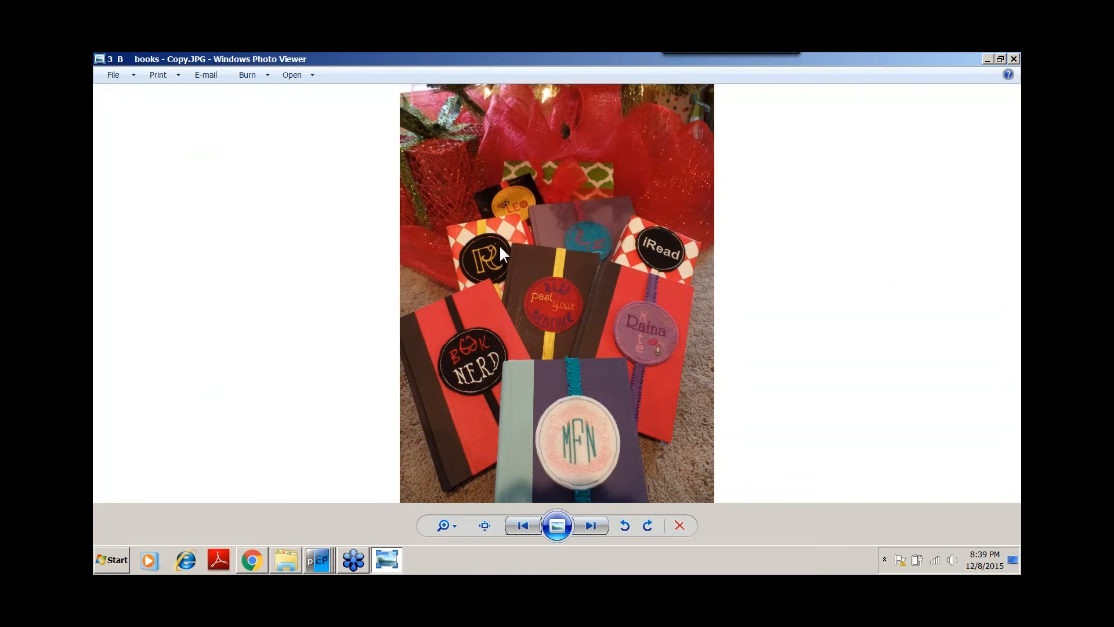
{"action": "left_click", "coordinate": [584, 525]}
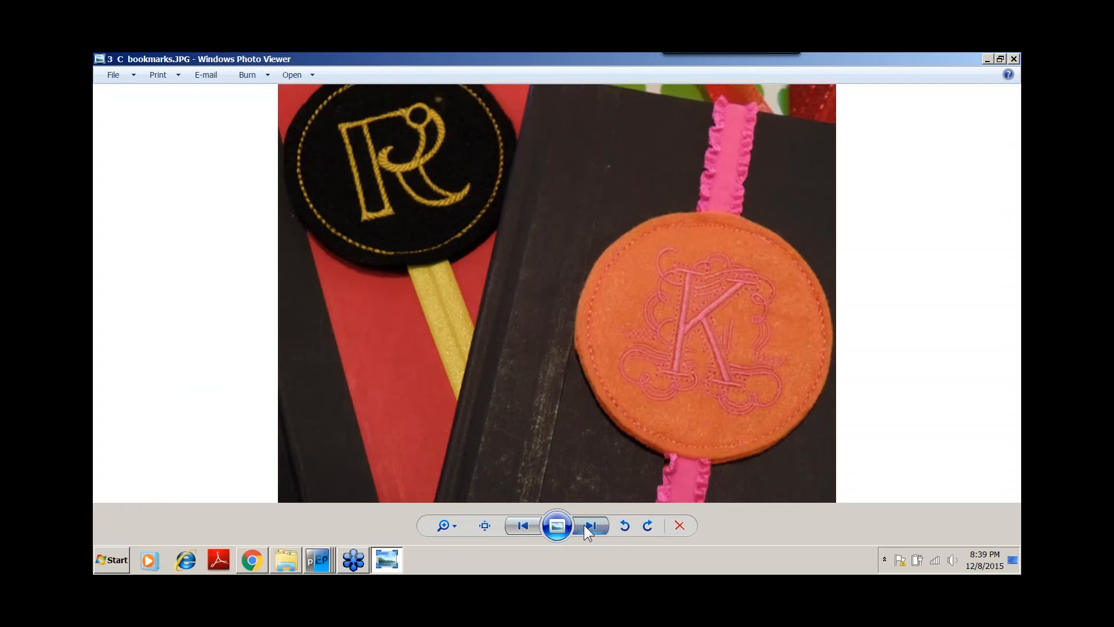
{"action": "left_click", "coordinate": [588, 526]}
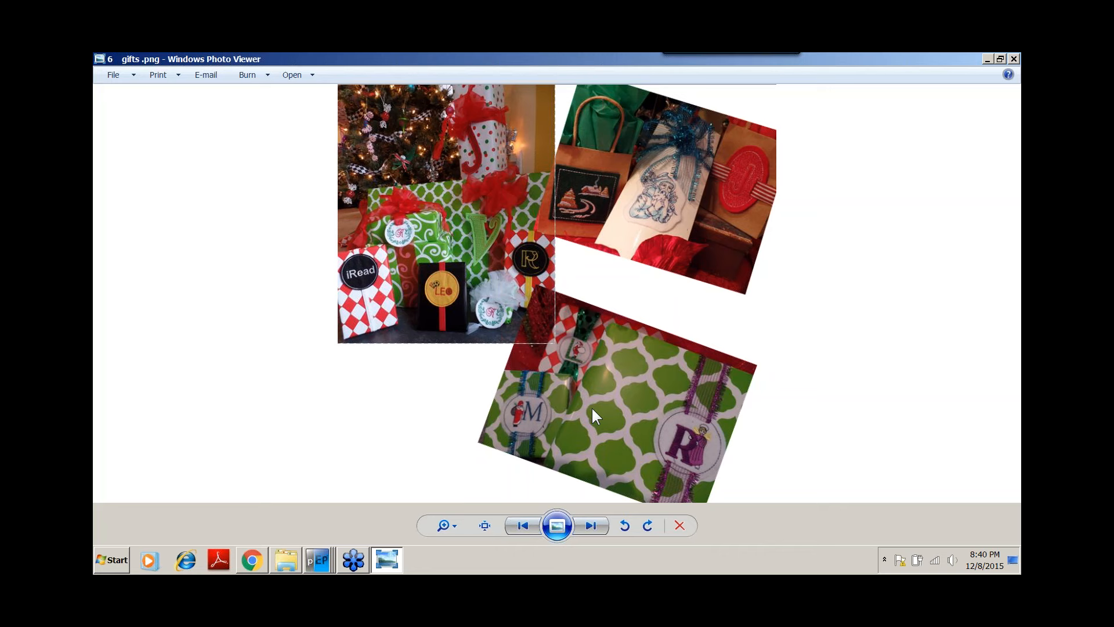
{"action": "left_click", "coordinate": [589, 526]}
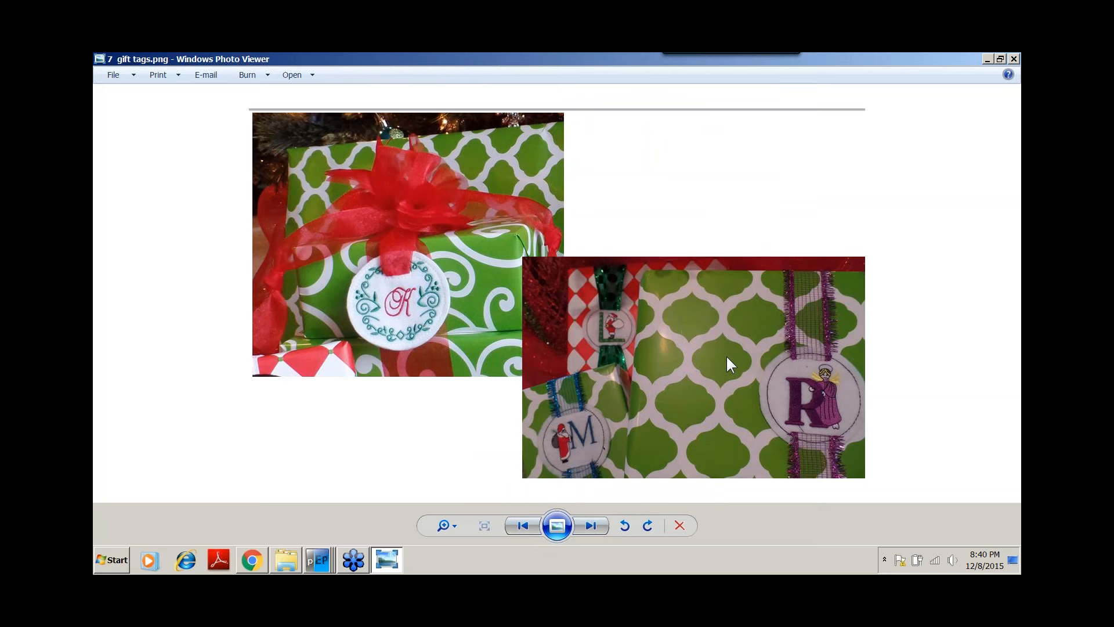
Return to the embroidery design, start a new design and draw a circle about 2 inches across with the Ellipse tool.
{"action": "left_click", "coordinate": [318, 559]}
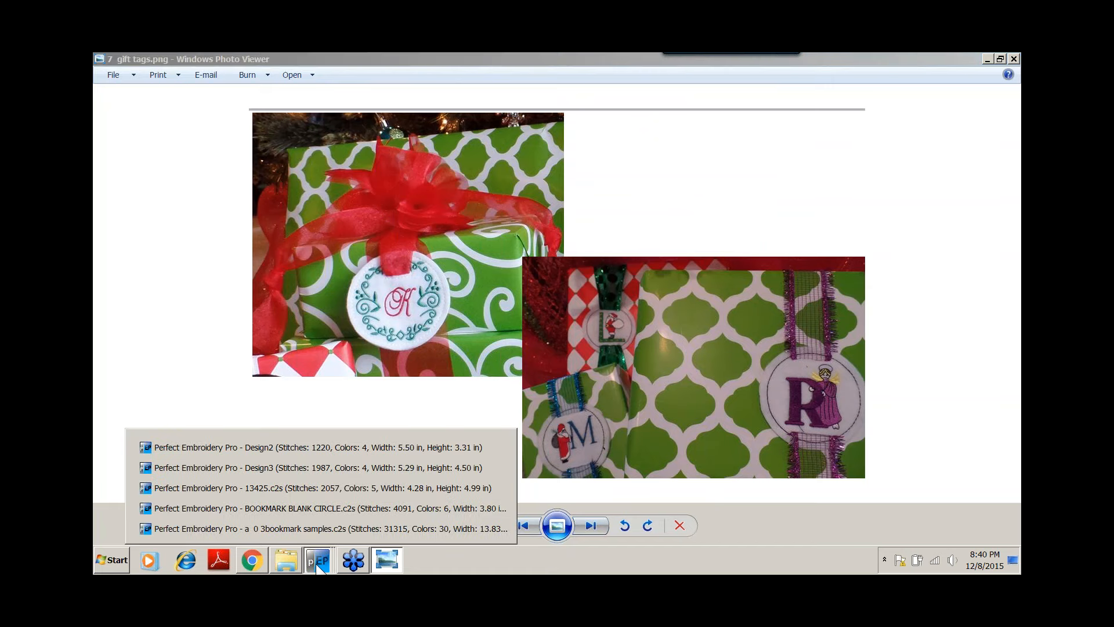
{"action": "left_click", "coordinate": [318, 531]}
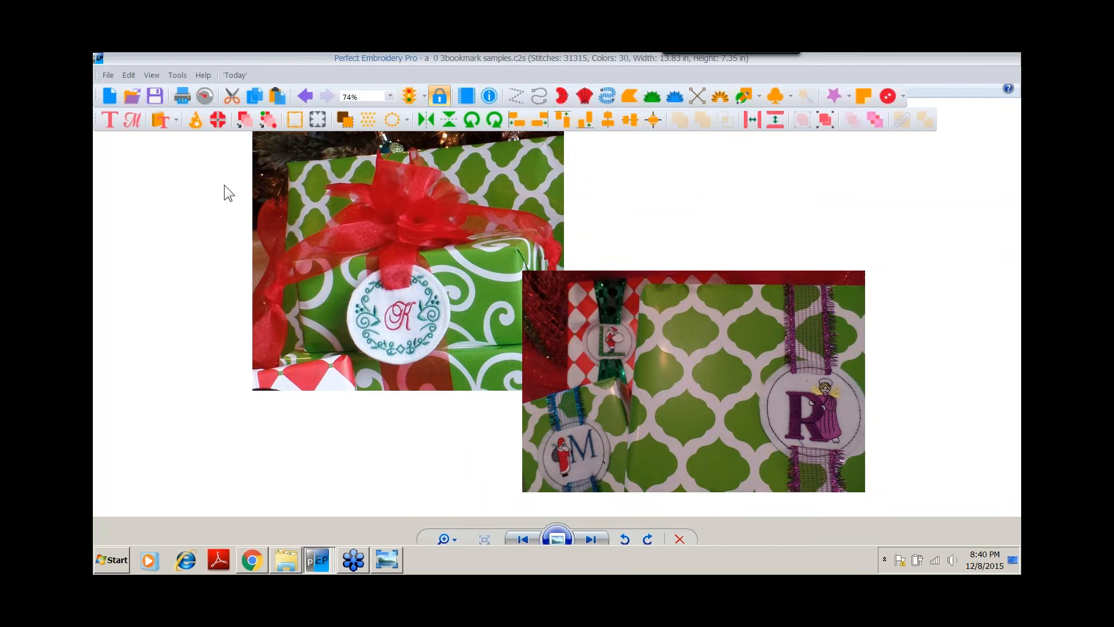
{"action": "key", "text": "ctrl+n"}
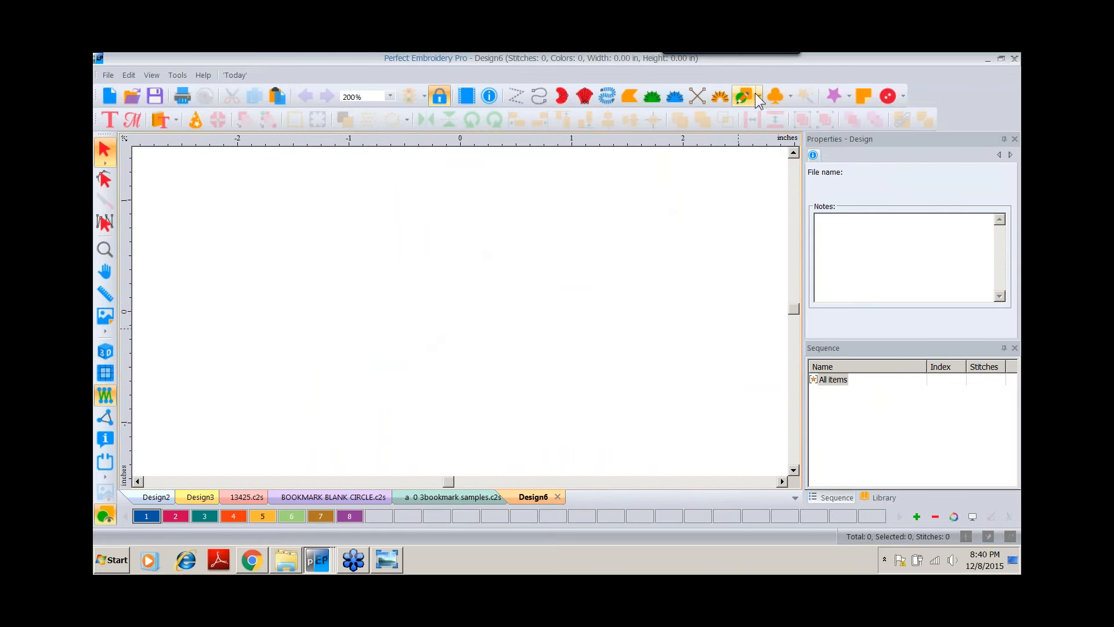
{"action": "left_click", "coordinate": [759, 96]}
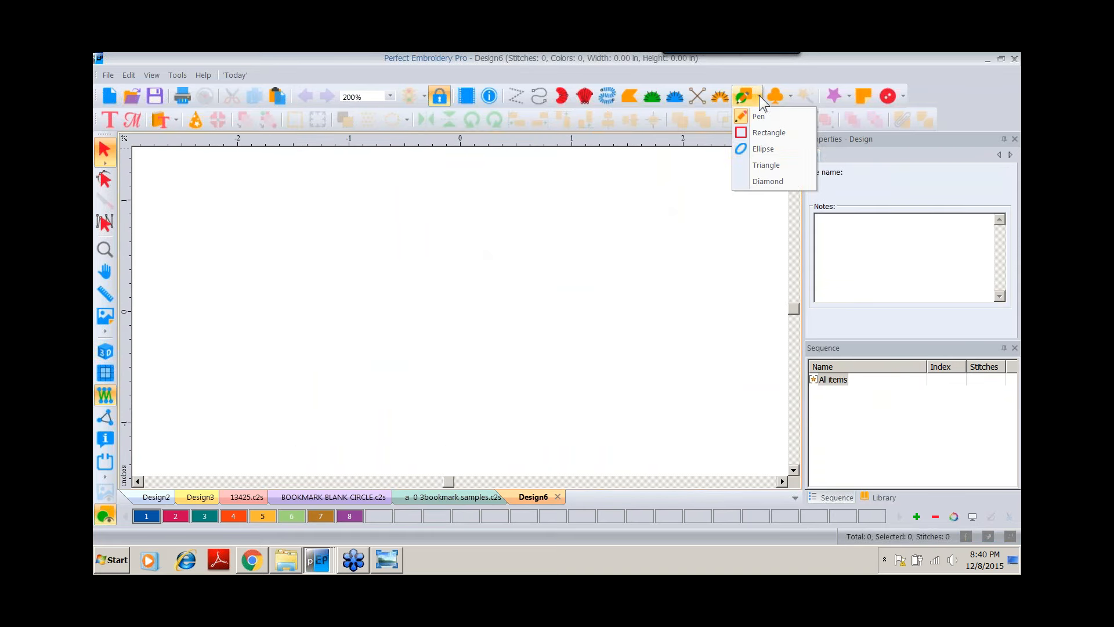
{"action": "left_click", "coordinate": [753, 146]}
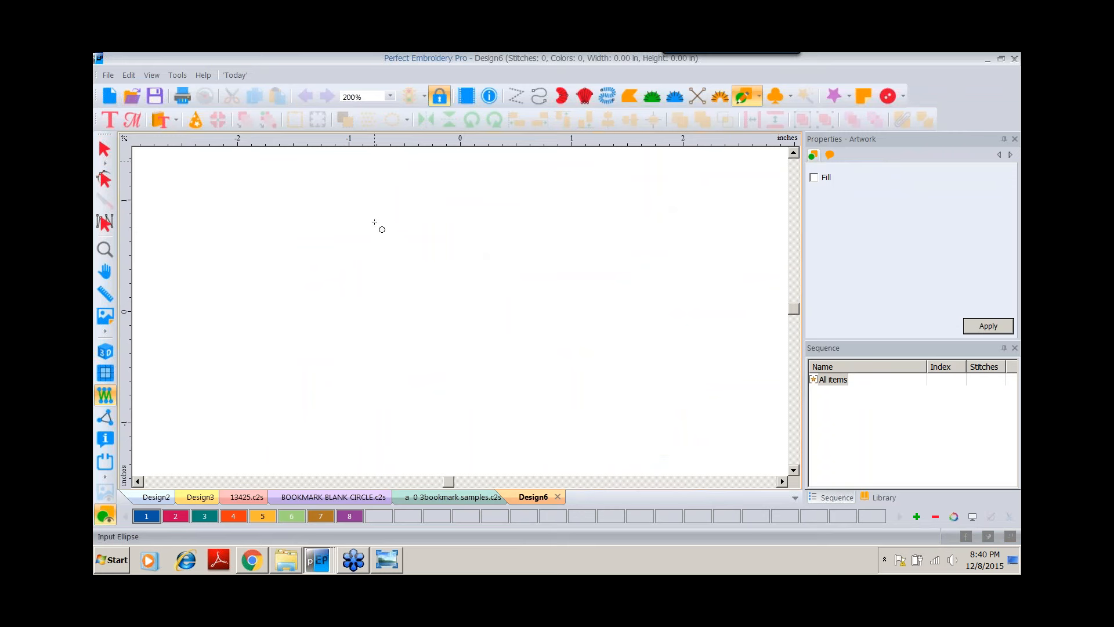
{"action": "left_click_drag", "start_coordinate": [374, 222], "coordinate": [558, 447]}
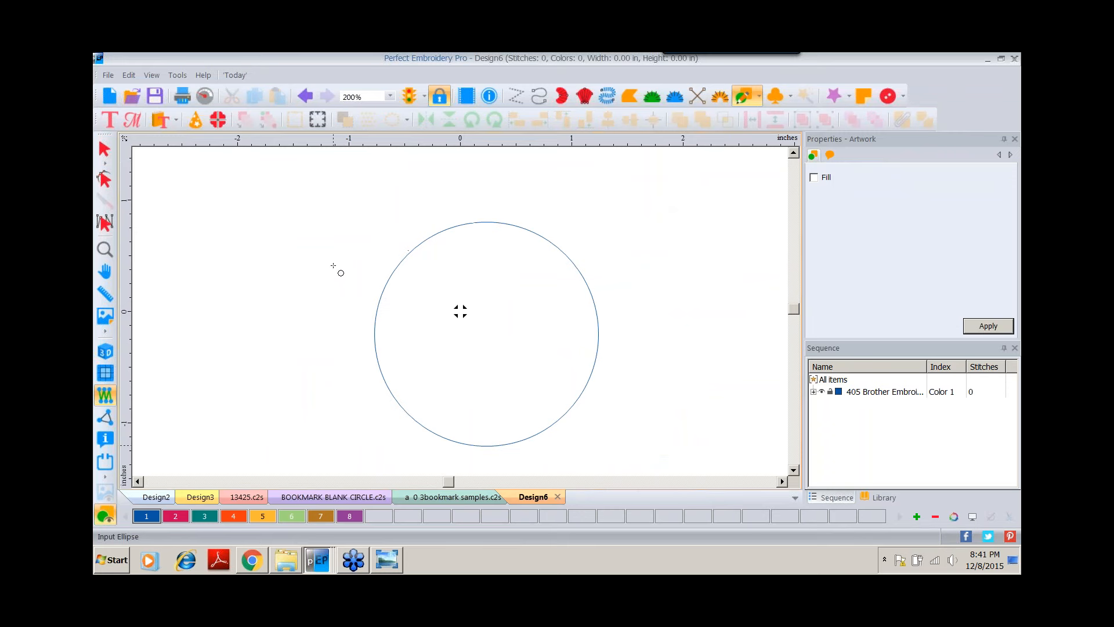
Resize the circle to 2.75 inches wide and high.
{"action": "left_click", "coordinate": [104, 149]}
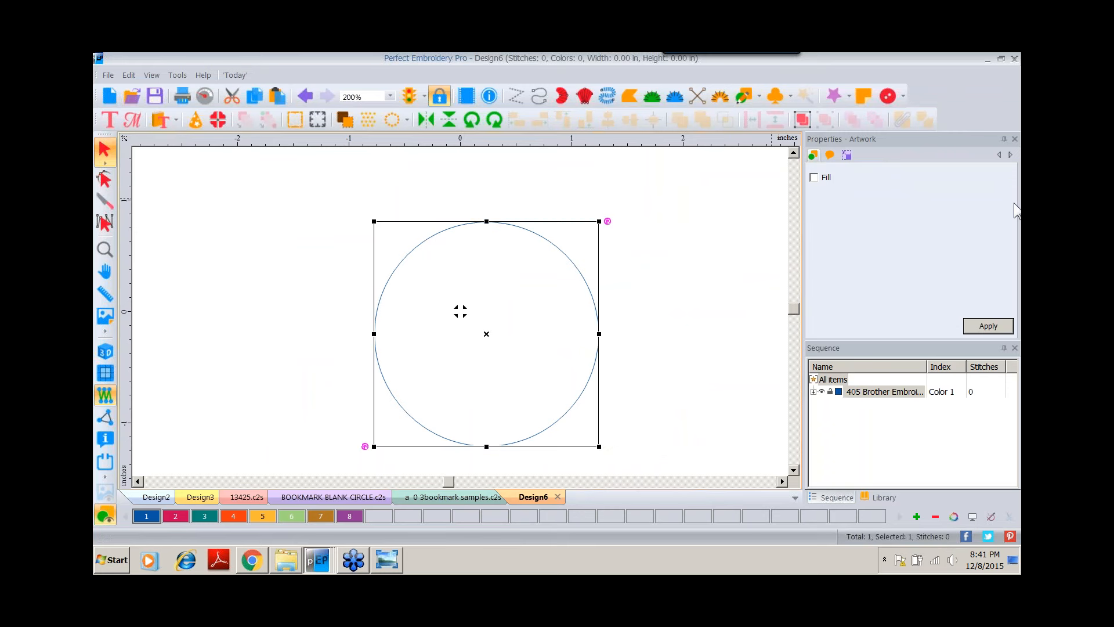
{"action": "left_click", "coordinate": [847, 156]}
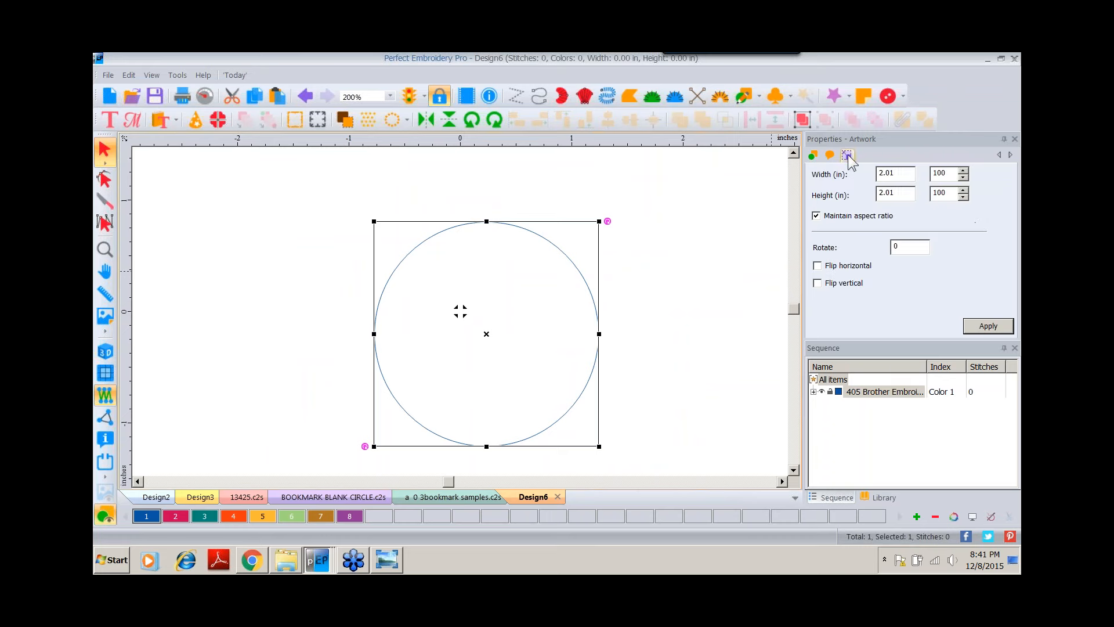
{"action": "double_click", "coordinate": [900, 174]}
{"action": "type", "text": "2."}
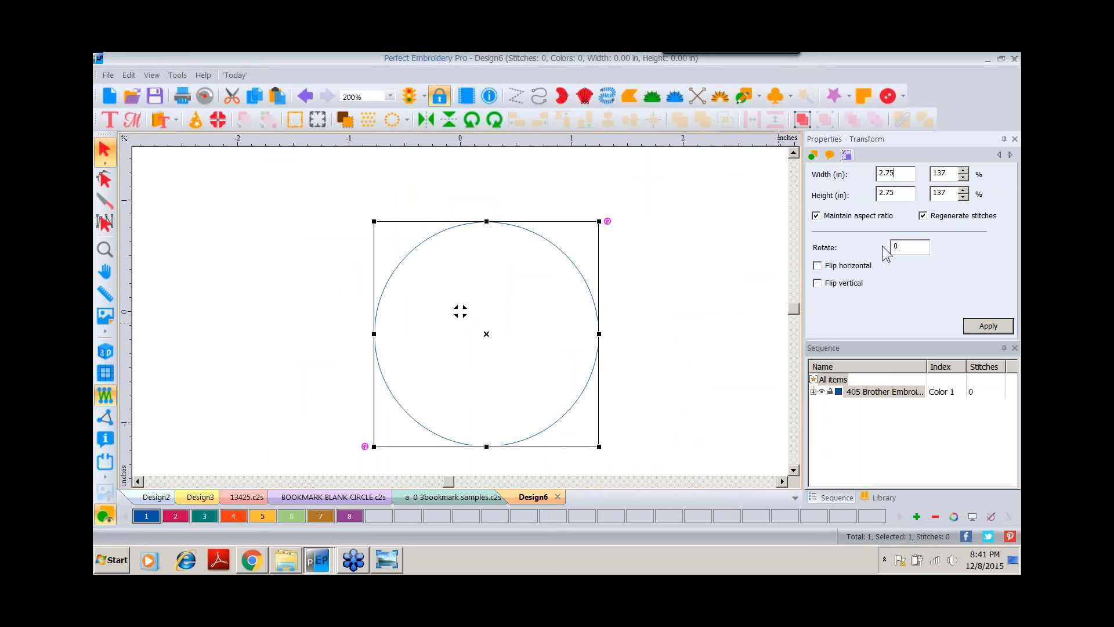
{"action": "left_click", "coordinate": [1008, 327]}
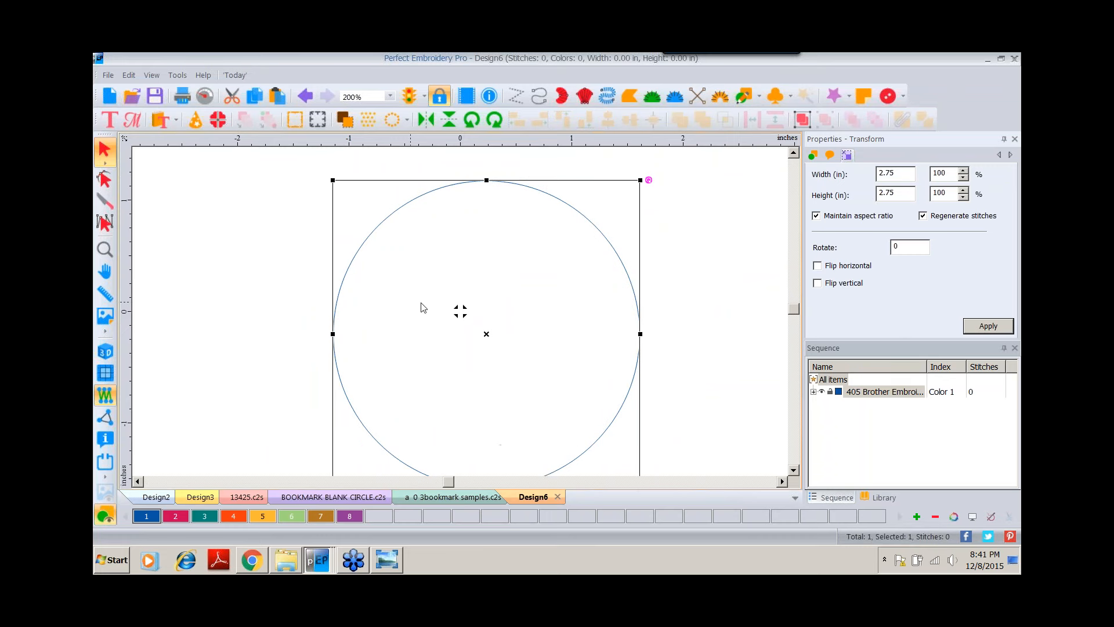
Duplicate the circle and assign the copy to color 2.
{"action": "left_click", "coordinate": [389, 95]}
{"action": "left_click", "coordinate": [358, 201]}
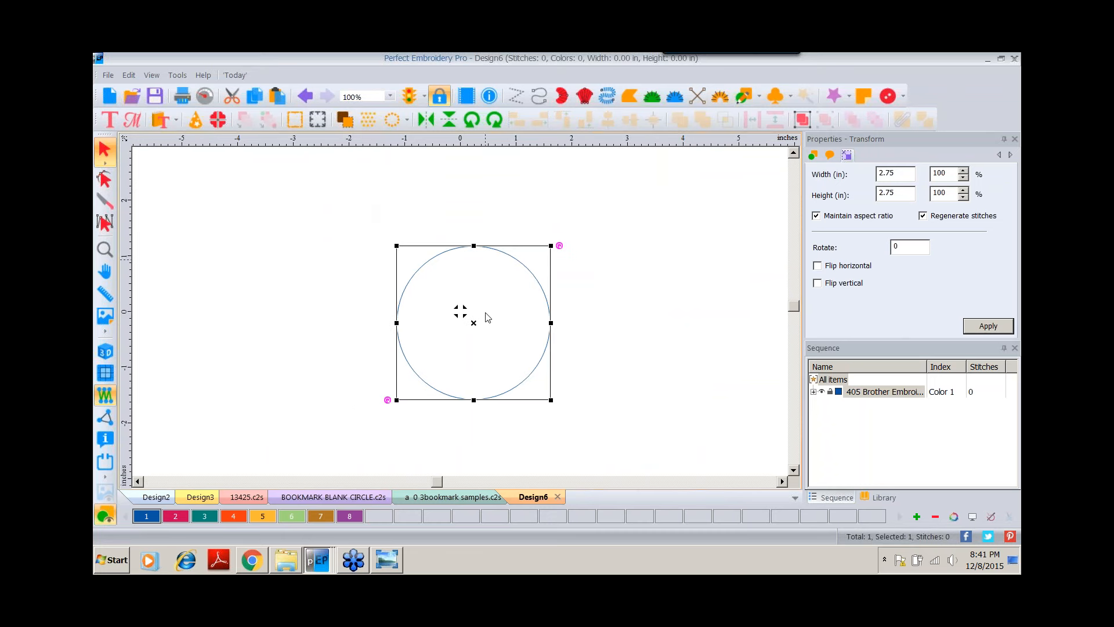
{"action": "left_click", "coordinate": [254, 95]}
{"action": "left_click", "coordinate": [277, 96]}
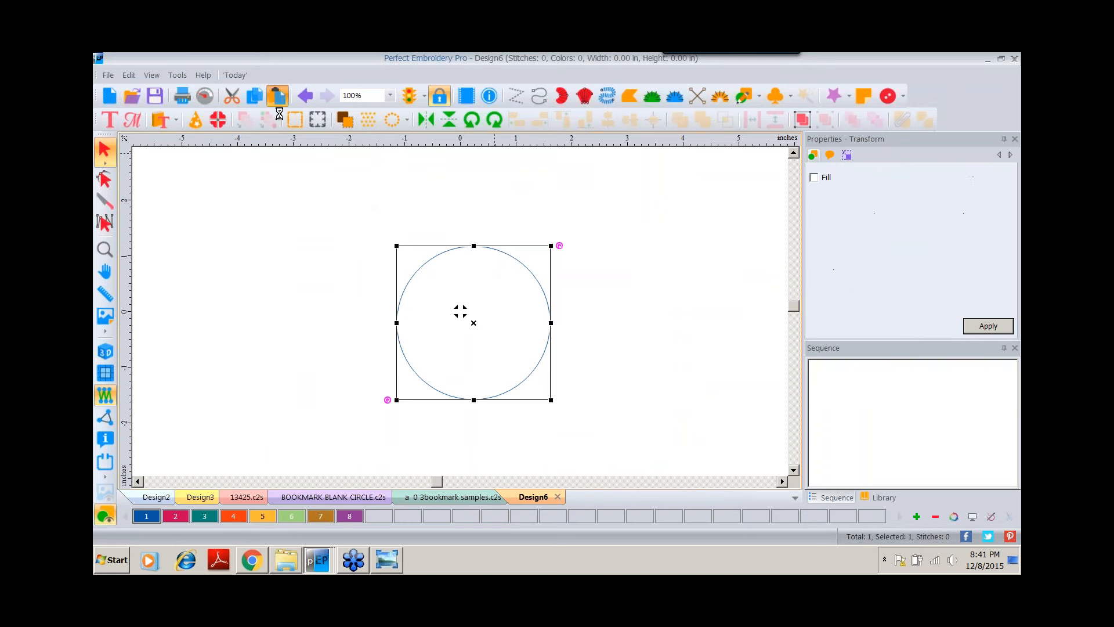
{"action": "left_click", "coordinate": [180, 517]}
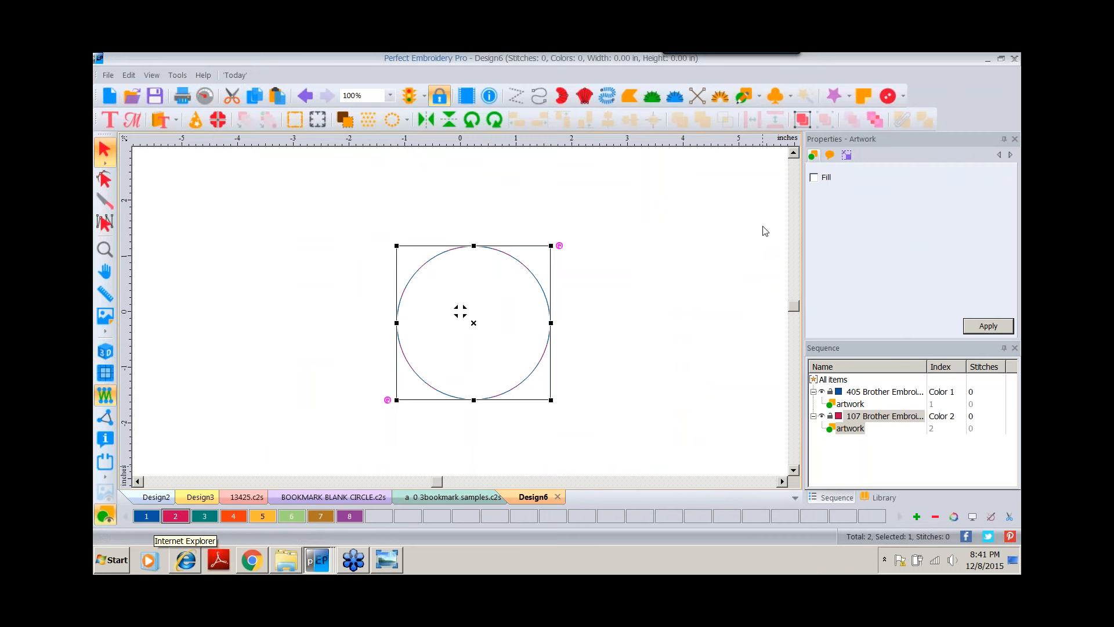
Resize the copied circle to 3.25 inches wide and high.
{"action": "left_click", "coordinate": [847, 155]}
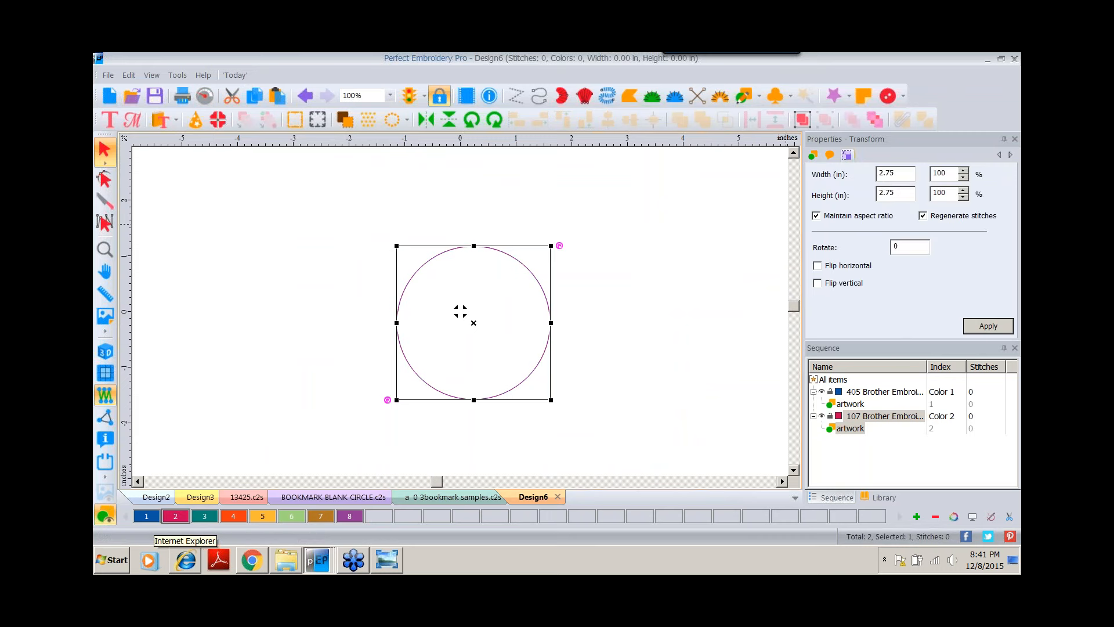
{"action": "double_click", "coordinate": [907, 174]}
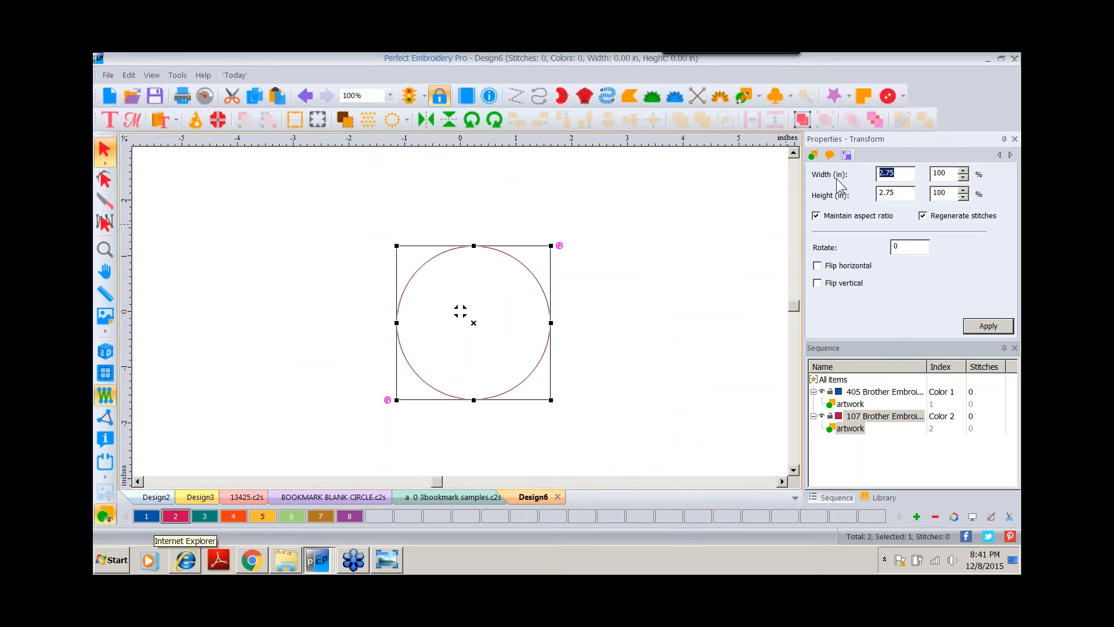
{"action": "type", "text": "3.25"}
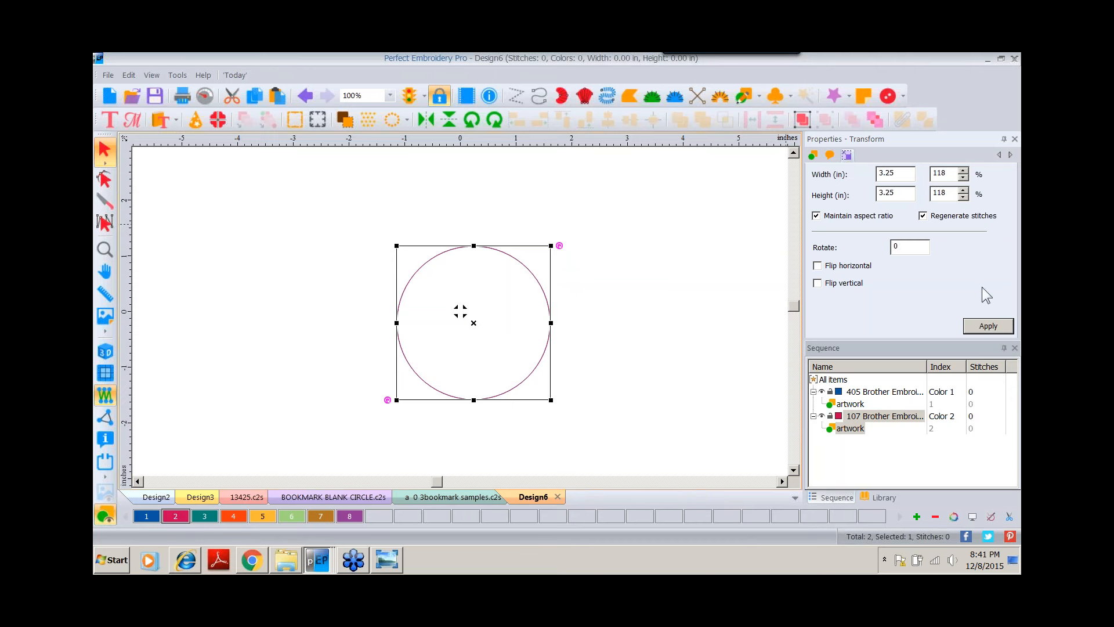
{"action": "left_click", "coordinate": [987, 326]}
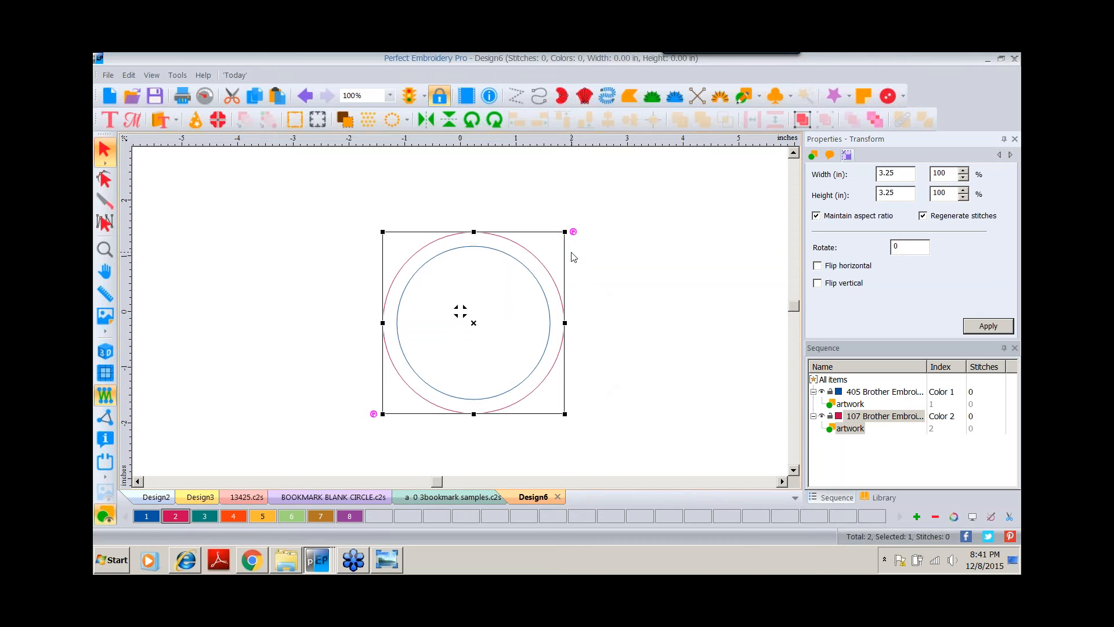
Draw a thin rectangle about 1.4 inches wide near the top inside the inner circle and assign it color 3.
{"action": "left_click", "coordinate": [758, 96]}
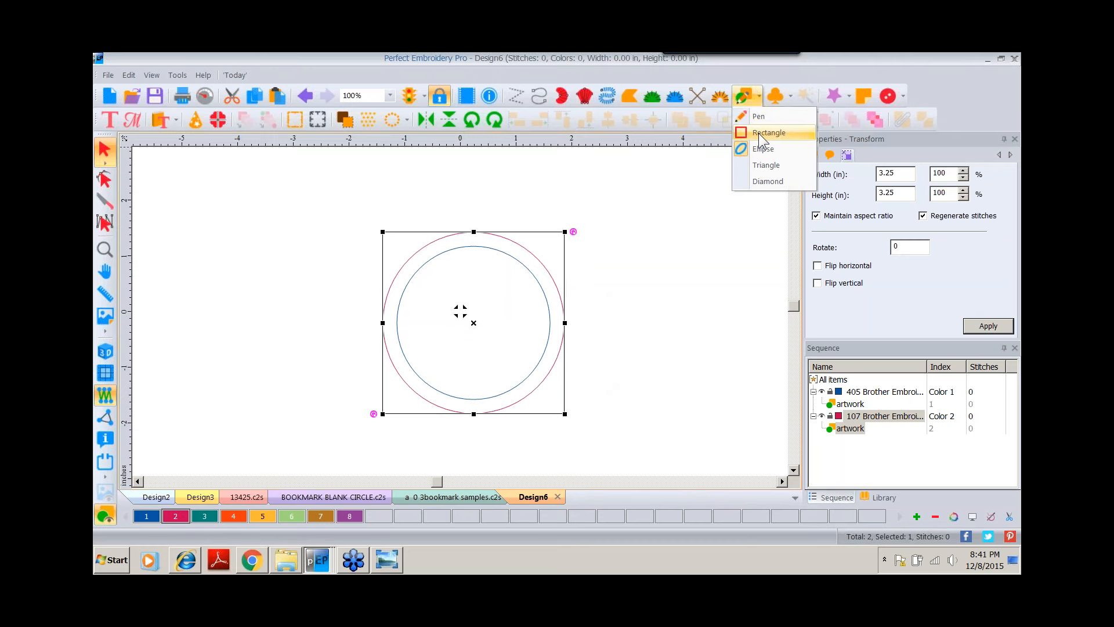
{"action": "left_click", "coordinate": [758, 133]}
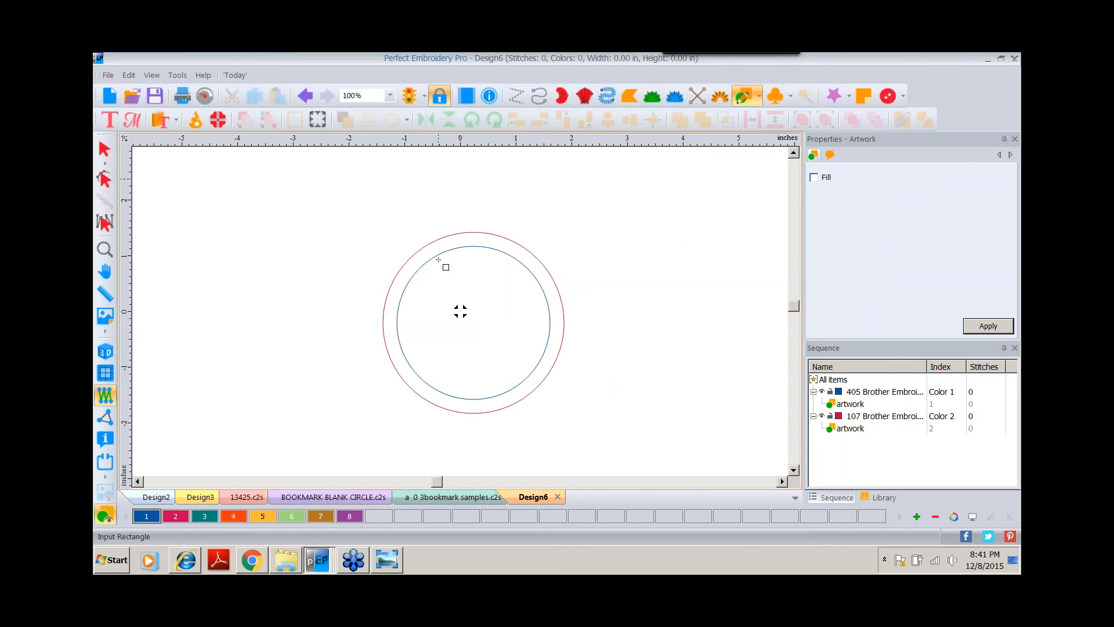
{"action": "left_click_drag", "start_coordinate": [437, 264], "coordinate": [516, 272]}
{"action": "left_click", "coordinate": [104, 149]}
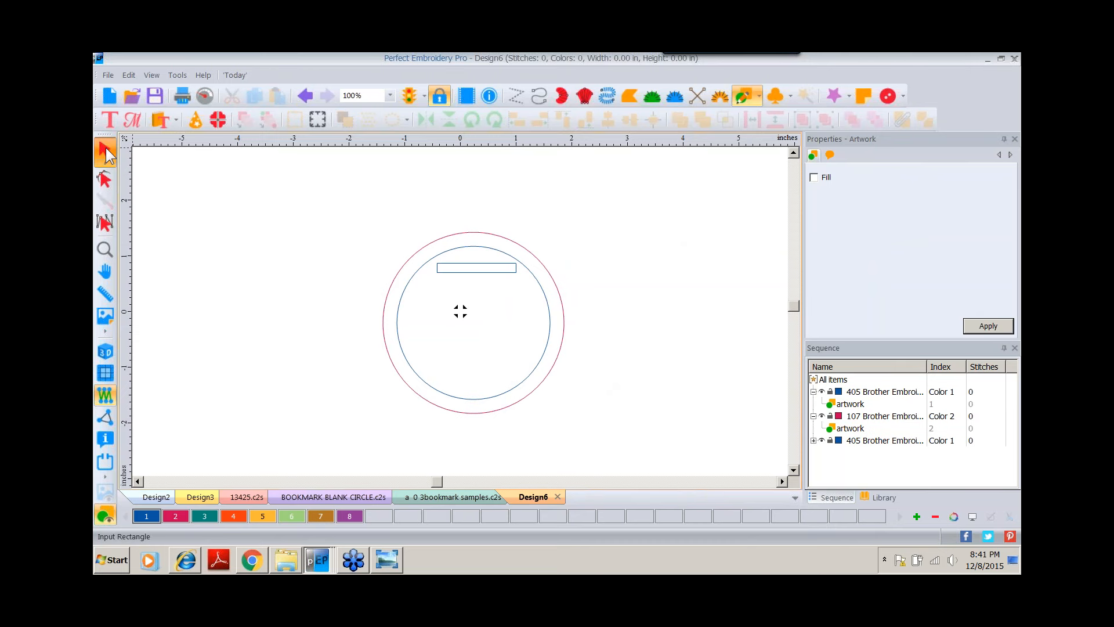
{"action": "left_click", "coordinate": [204, 516]}
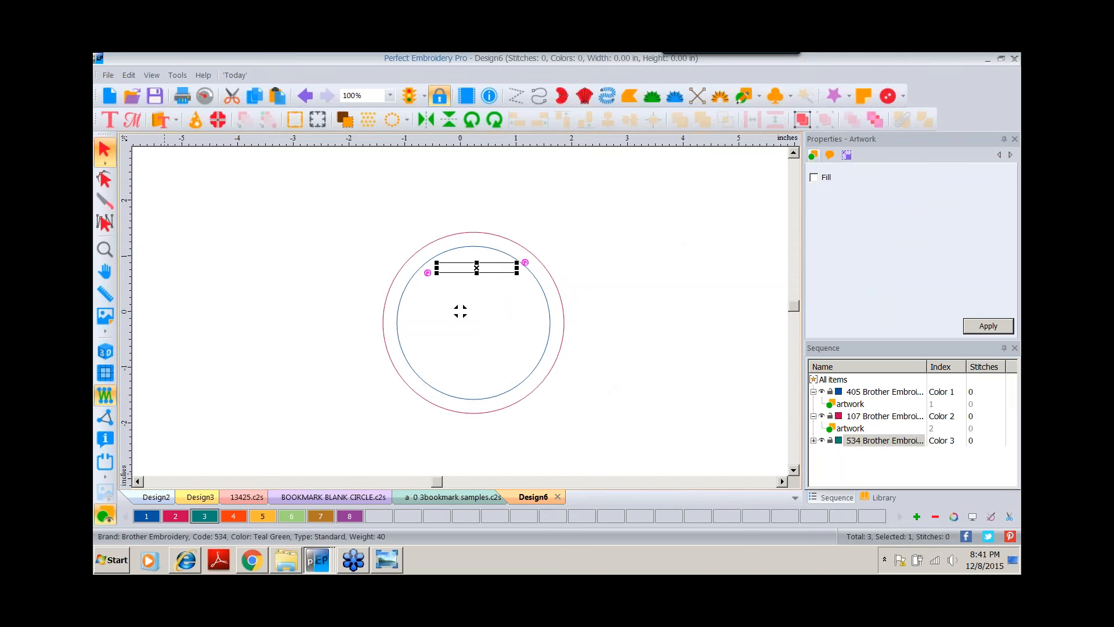
Set the rectangle's width to 1.25 inches and nudge it slightly into position.
{"action": "left_click", "coordinate": [846, 154]}
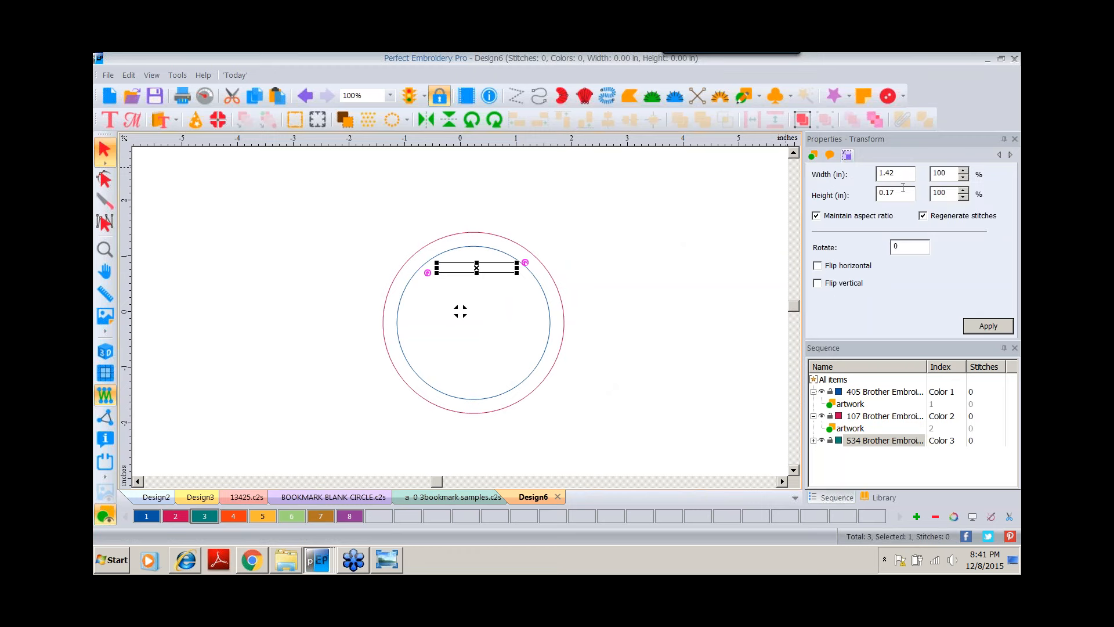
{"action": "double_click", "coordinate": [900, 171]}
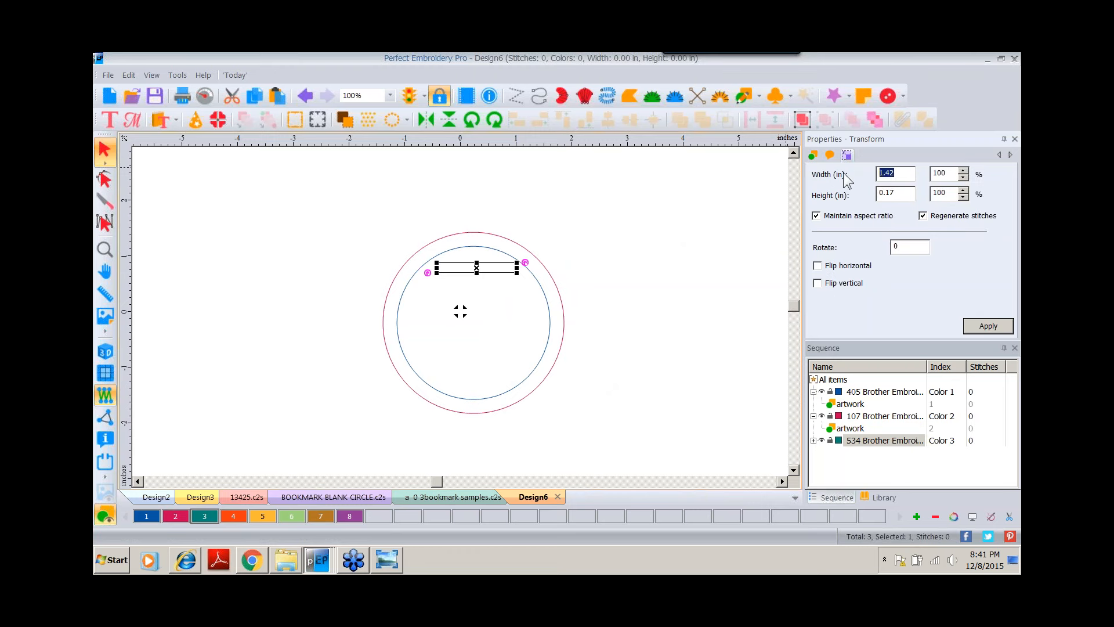
{"action": "type", "text": "1.25"}
{"action": "left_click", "coordinate": [977, 326]}
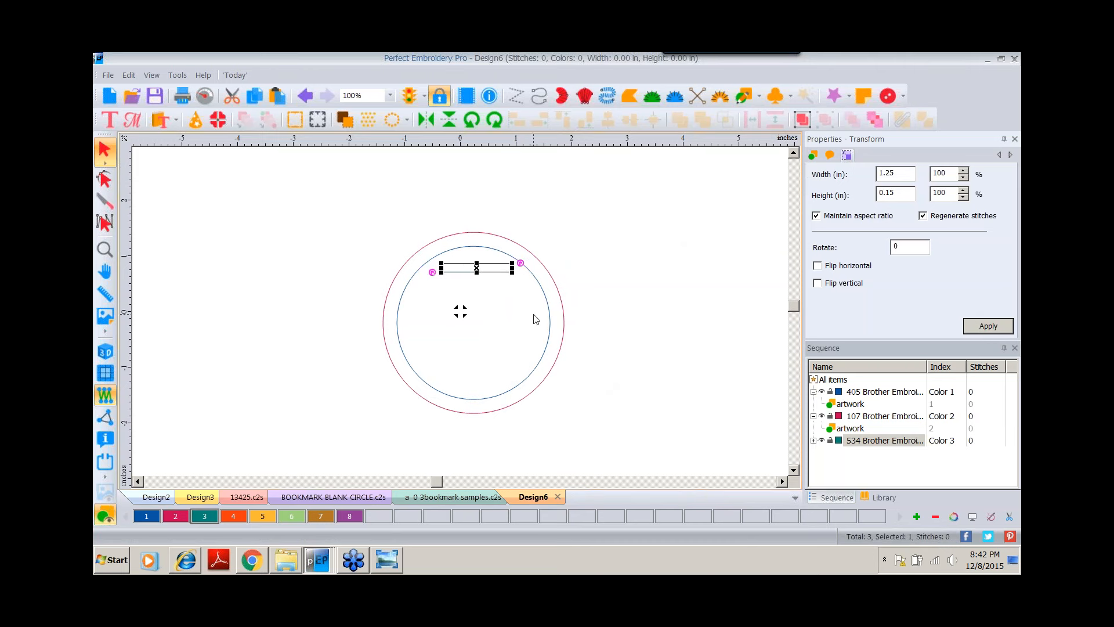
{"action": "left_click_drag", "start_coordinate": [461, 263], "coordinate": [460, 265]}
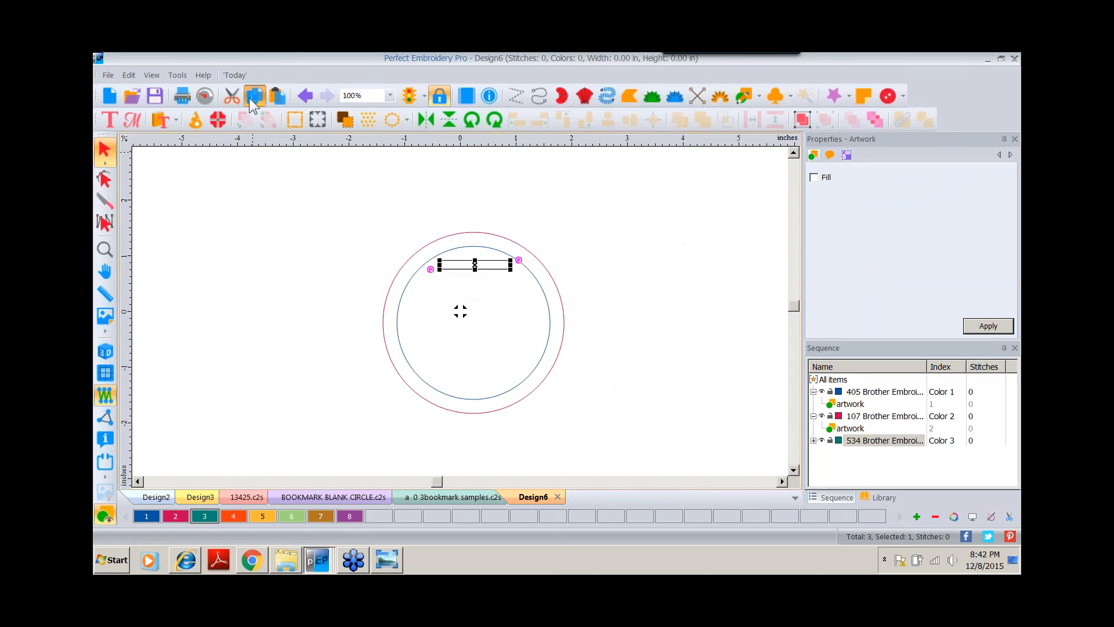
Copy the rectangle to near the bottom of the inner circle and center both rectangles horizontally.
{"action": "left_click", "coordinate": [270, 98]}
{"action": "left_click_drag", "start_coordinate": [498, 266], "coordinate": [497, 382]}
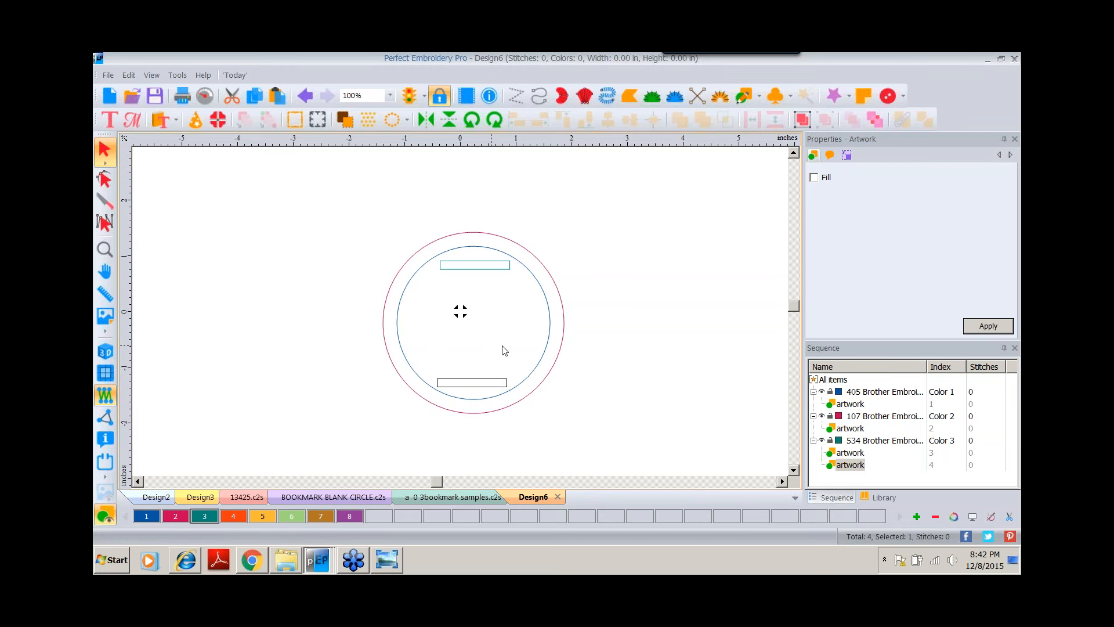
{"action": "left_click", "coordinate": [491, 270], "text": "shift"}
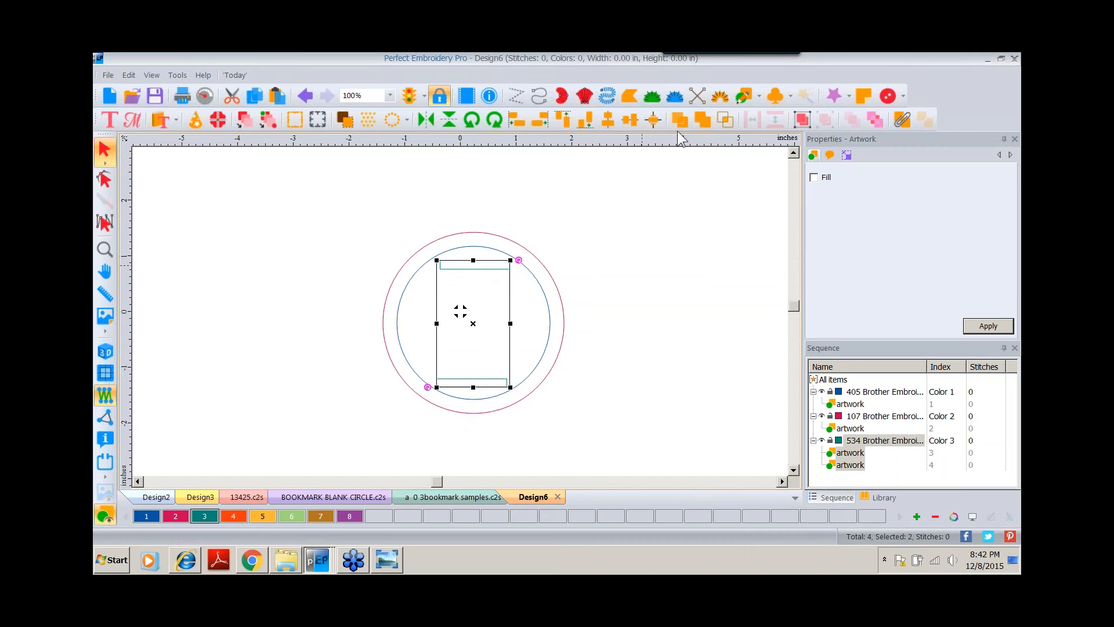
{"action": "left_click", "coordinate": [604, 120]}
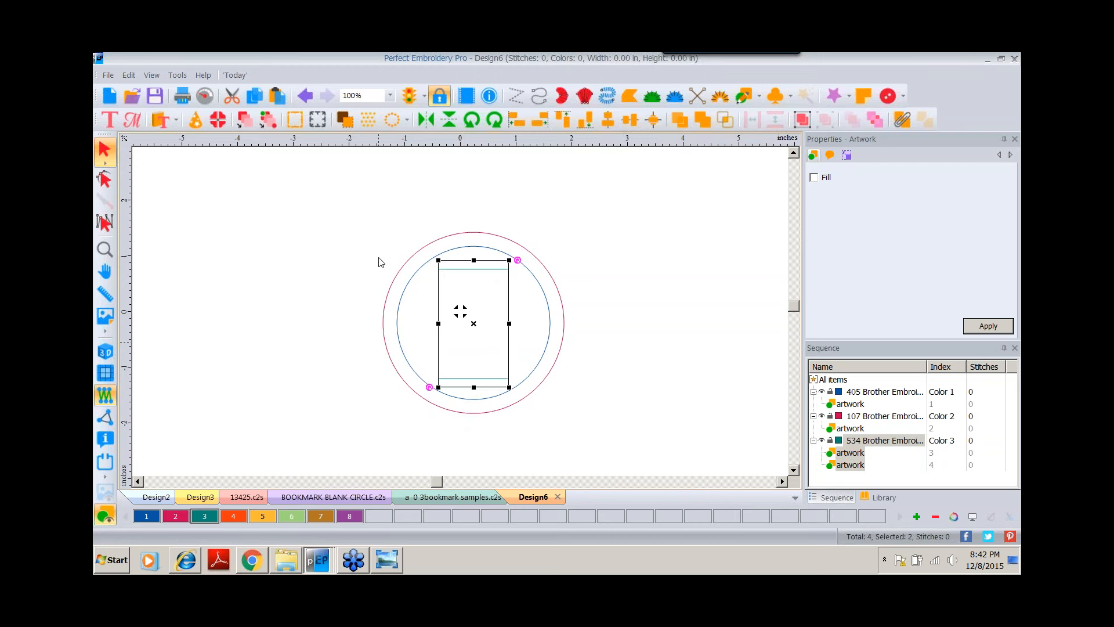
{"action": "left_click", "coordinate": [371, 210]}
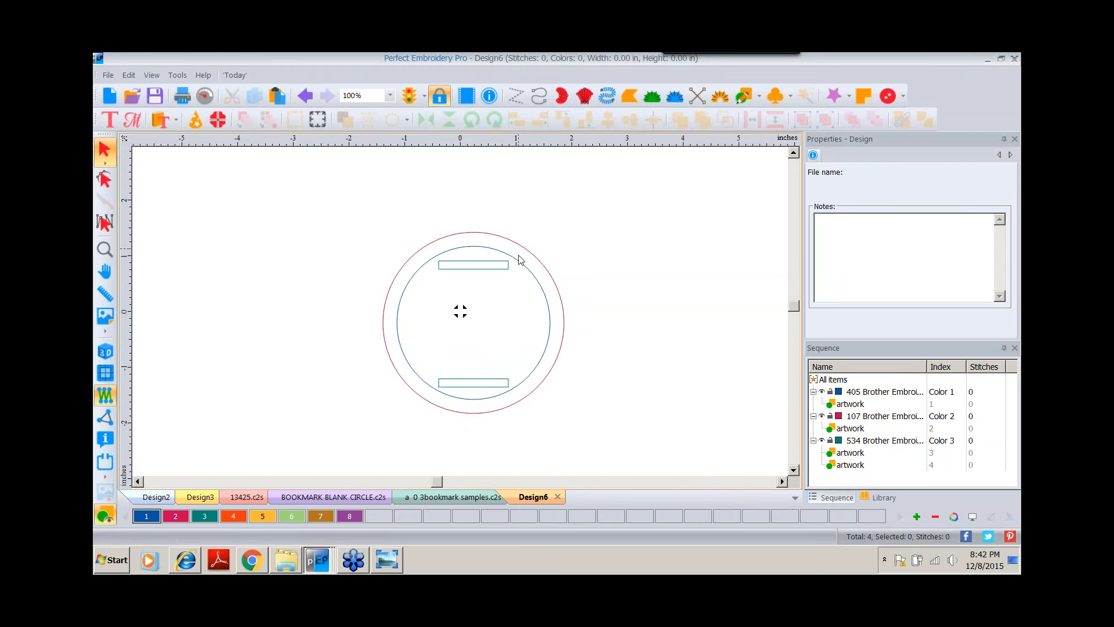
{"action": "left_click", "coordinate": [485, 269]}
{"action": "left_click", "coordinate": [481, 383], "text": "shift"}
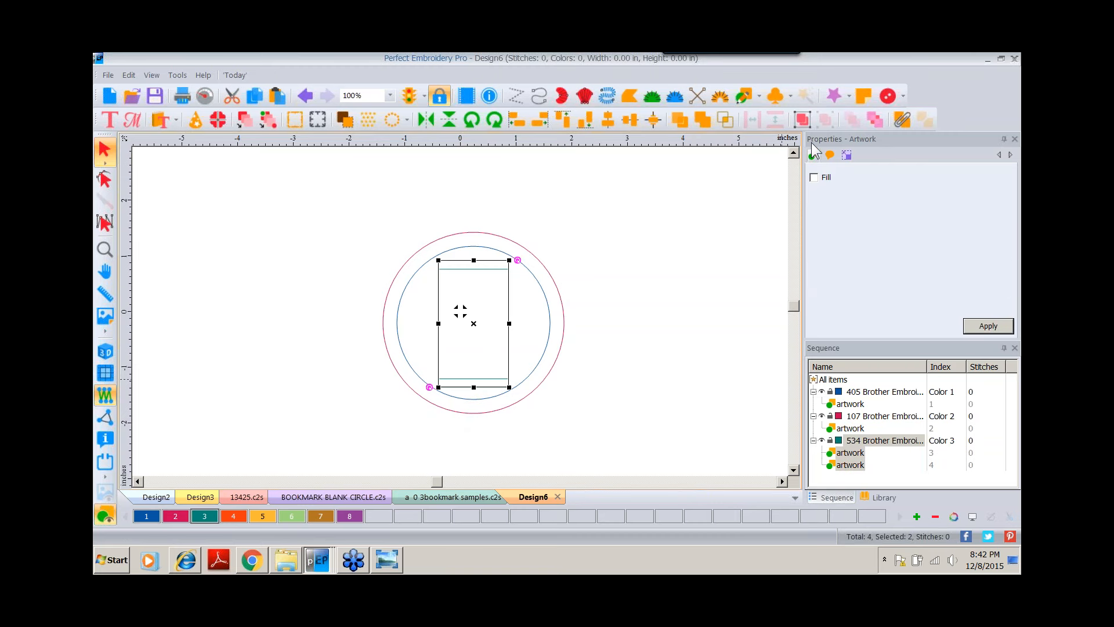
{"action": "left_click", "coordinate": [803, 121]}
Select all the shapes and convert them to run stitches.
{"action": "left_click_drag", "start_coordinate": [348, 204], "coordinate": [616, 445]}
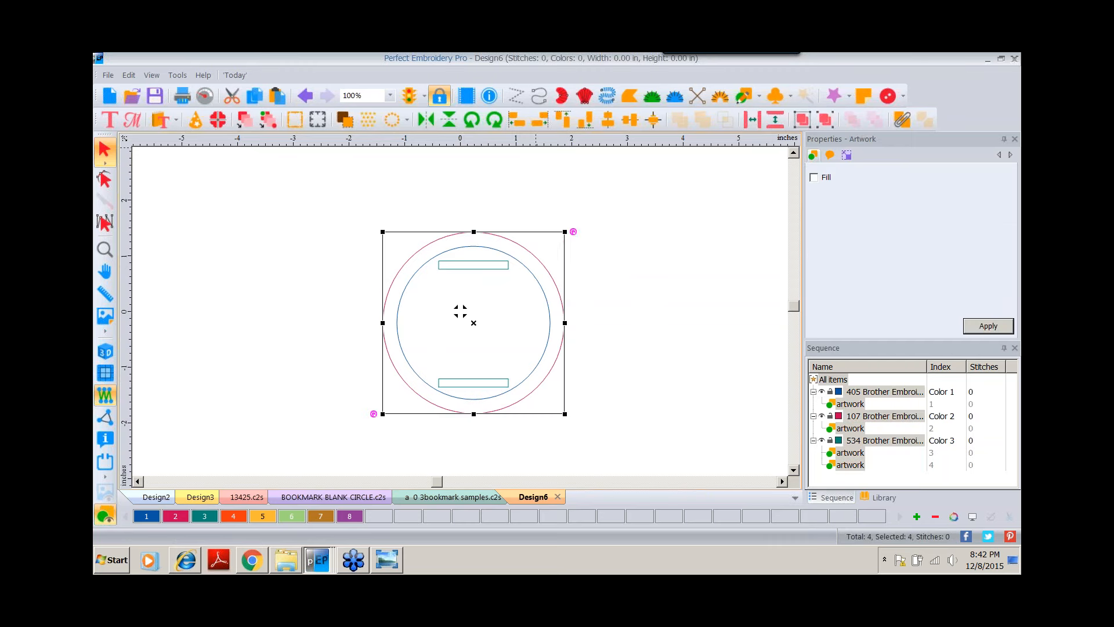
{"action": "right_click", "coordinate": [535, 145]}
{"action": "left_click", "coordinate": [560, 246]}
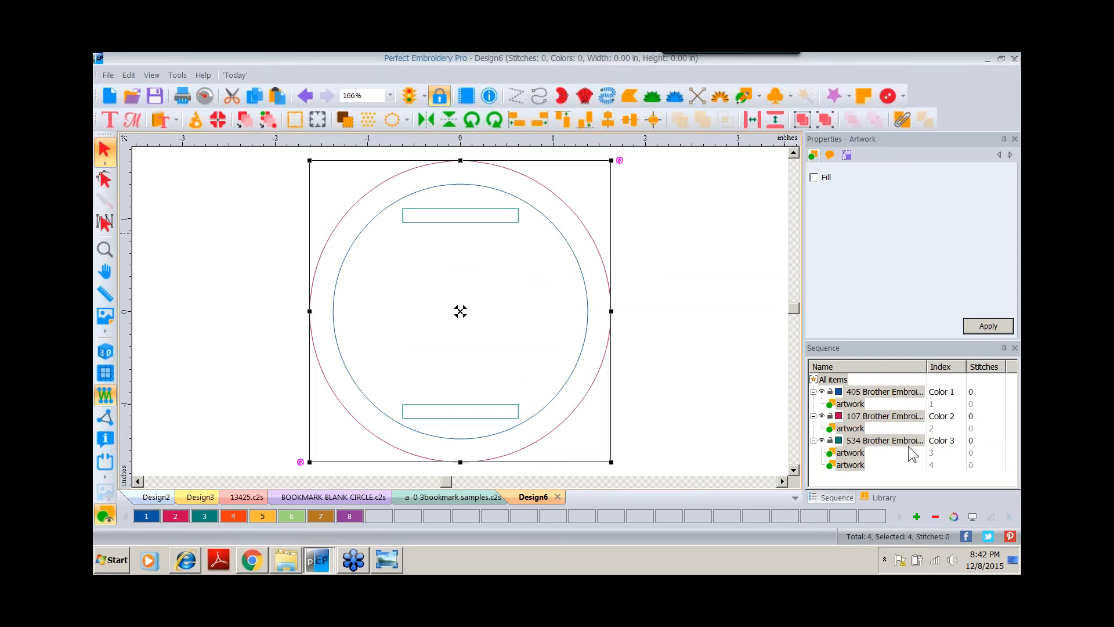
{"action": "right_click", "coordinate": [563, 206]}
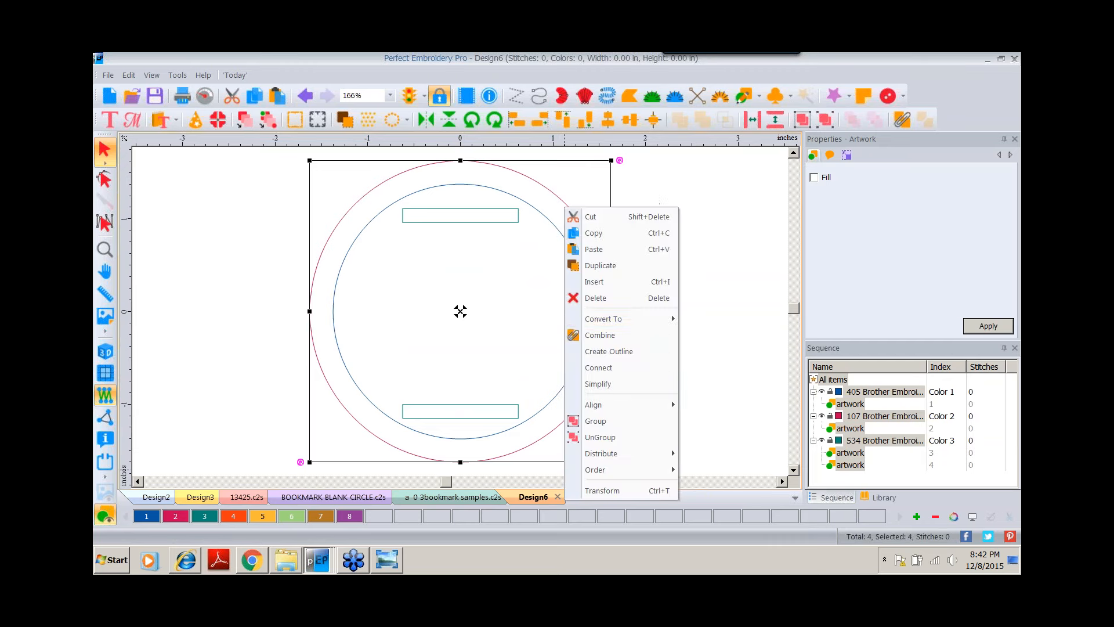
{"action": "mouse_move", "coordinate": [649, 319]}
{"action": "left_click", "coordinate": [705, 318]}
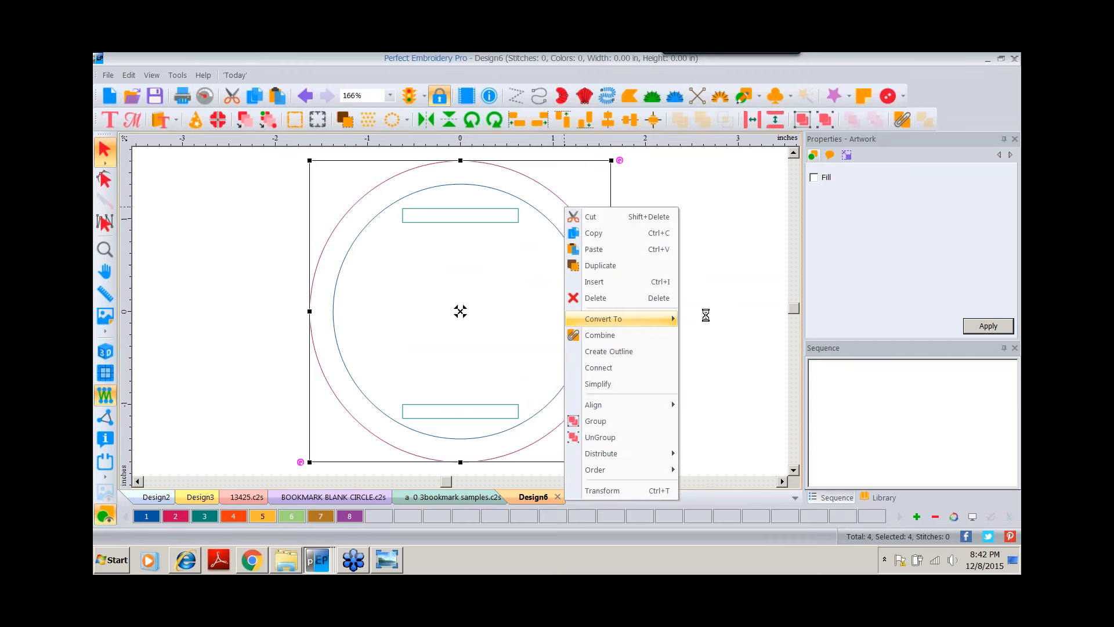
{"action": "left_click", "coordinate": [488, 226]}
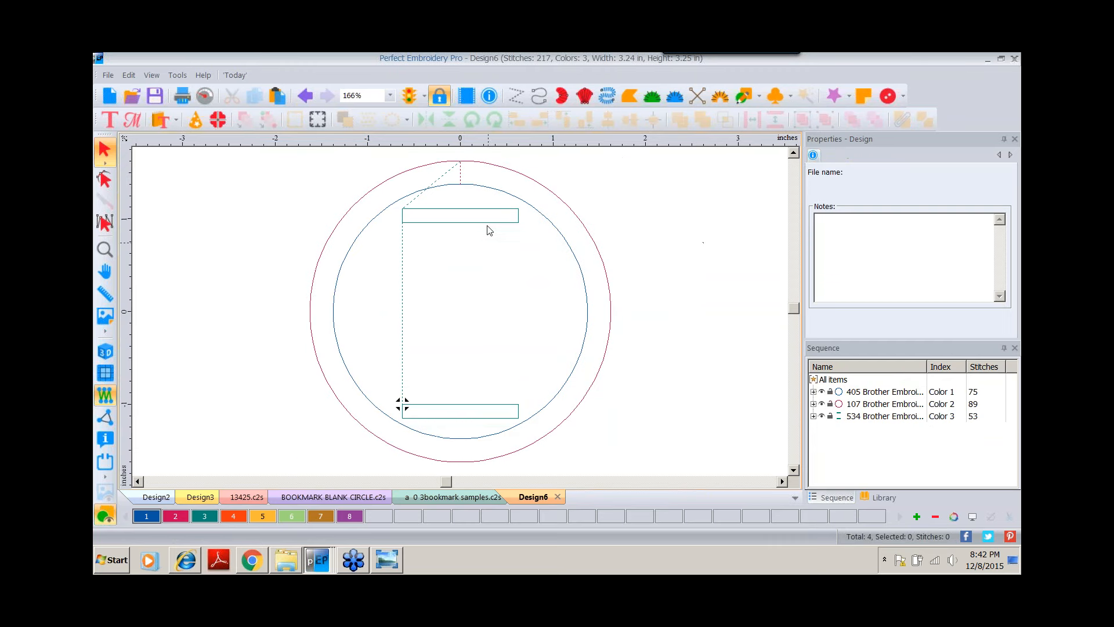
Change the inner circle's run stitch type to Bean and apply it.
{"action": "left_click", "coordinate": [506, 198]}
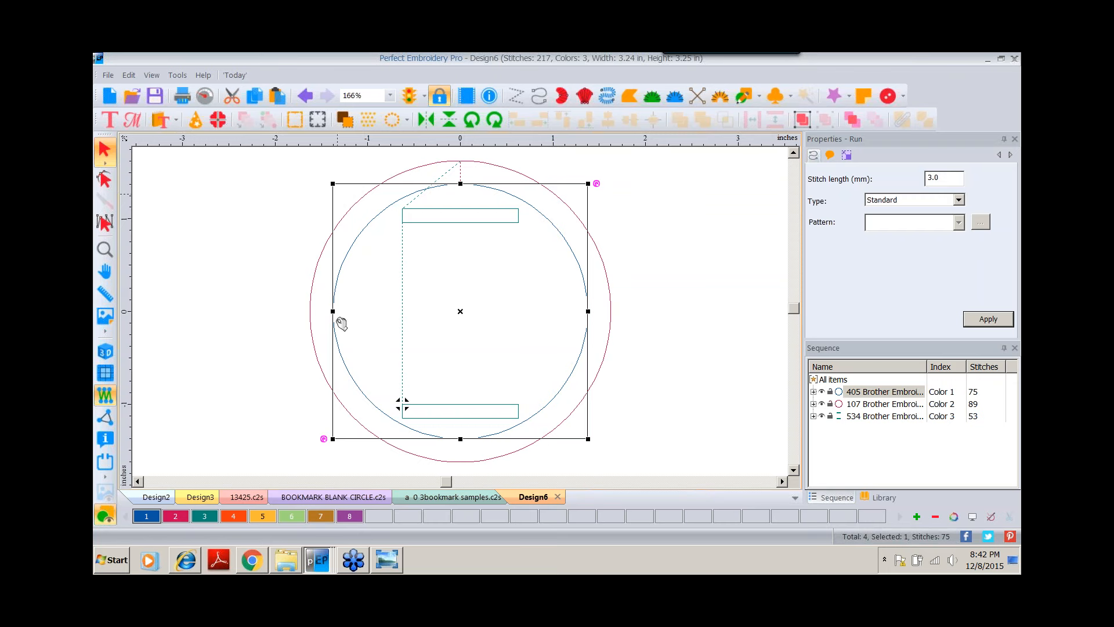
{"action": "left_click", "coordinate": [959, 198]}
{"action": "left_click", "coordinate": [890, 229]}
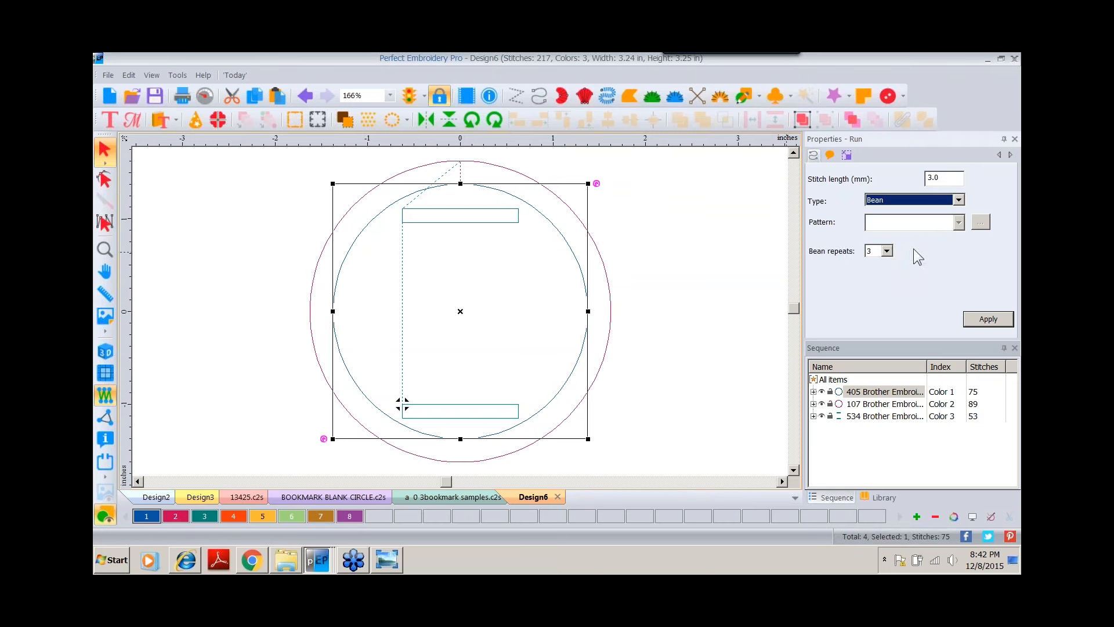
{"action": "left_click", "coordinate": [980, 320]}
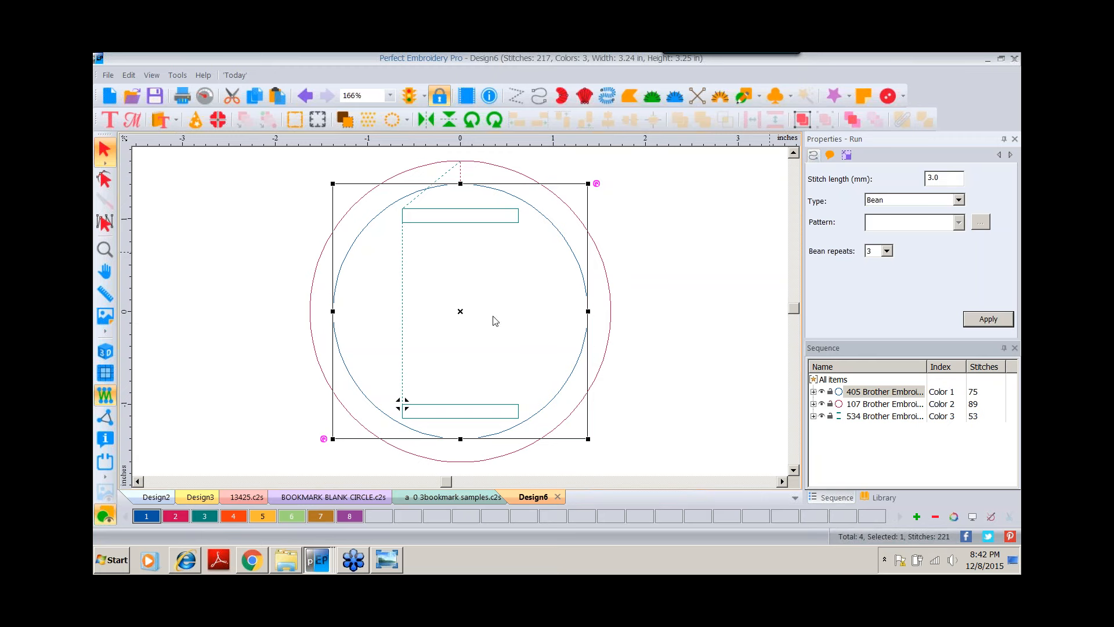
Turn on the realistic 3D stitch preview of the design.
{"action": "left_click", "coordinate": [107, 353]}
{"action": "left_click", "coordinate": [567, 261]}
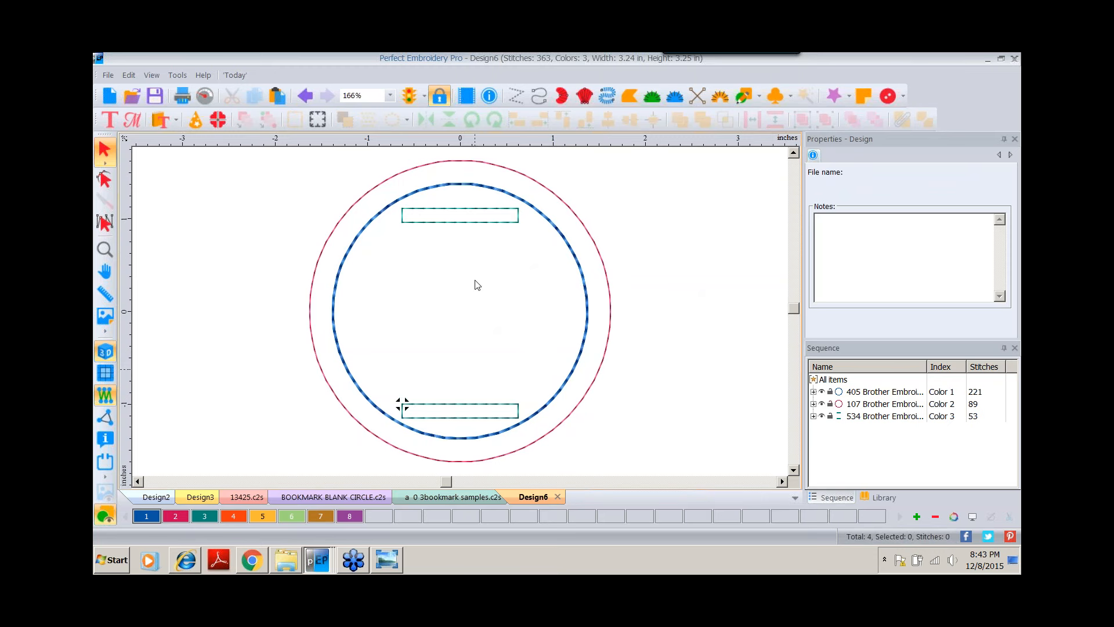
Save the current design as GIFT TAG BLANK in the gifts folder.
{"action": "left_click", "coordinate": [108, 74]}
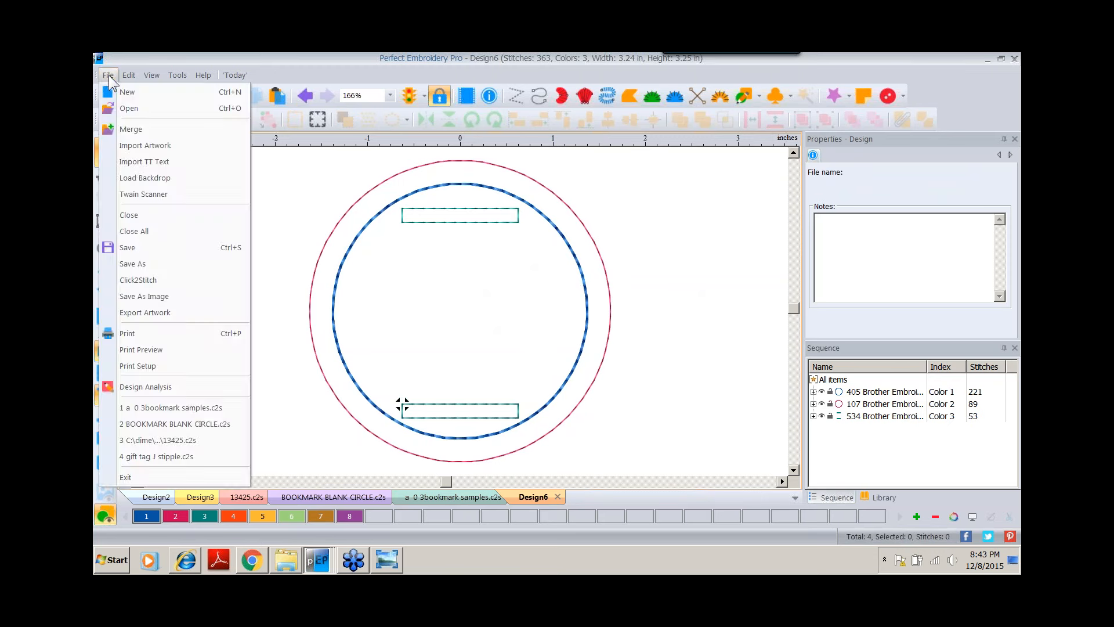
{"action": "left_click", "coordinate": [130, 260]}
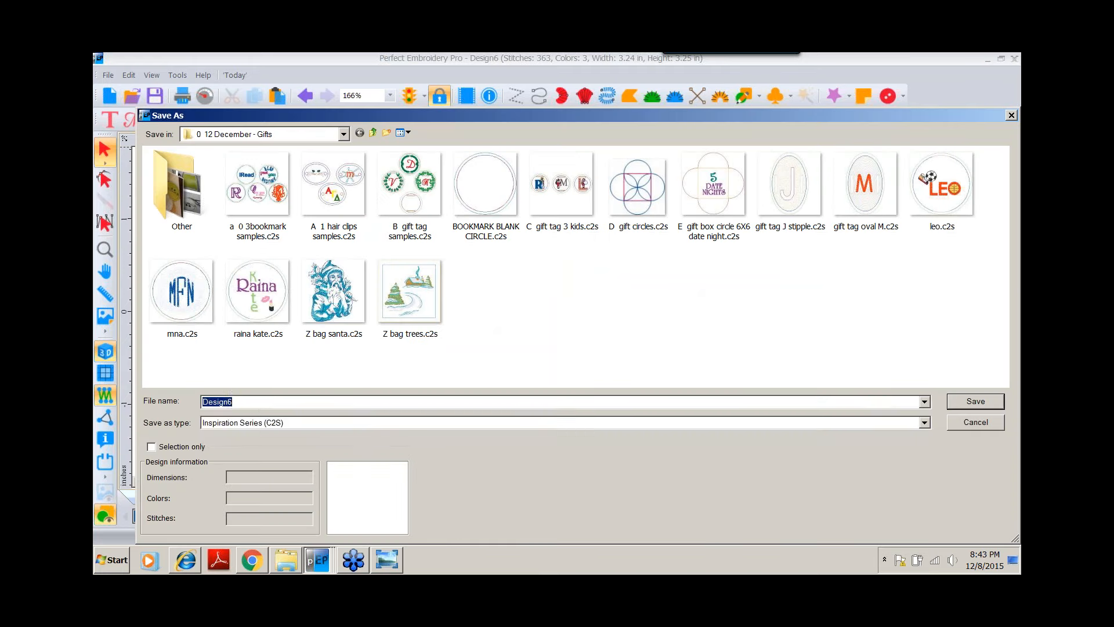
{"action": "type", "text": "GIFT TAG"}
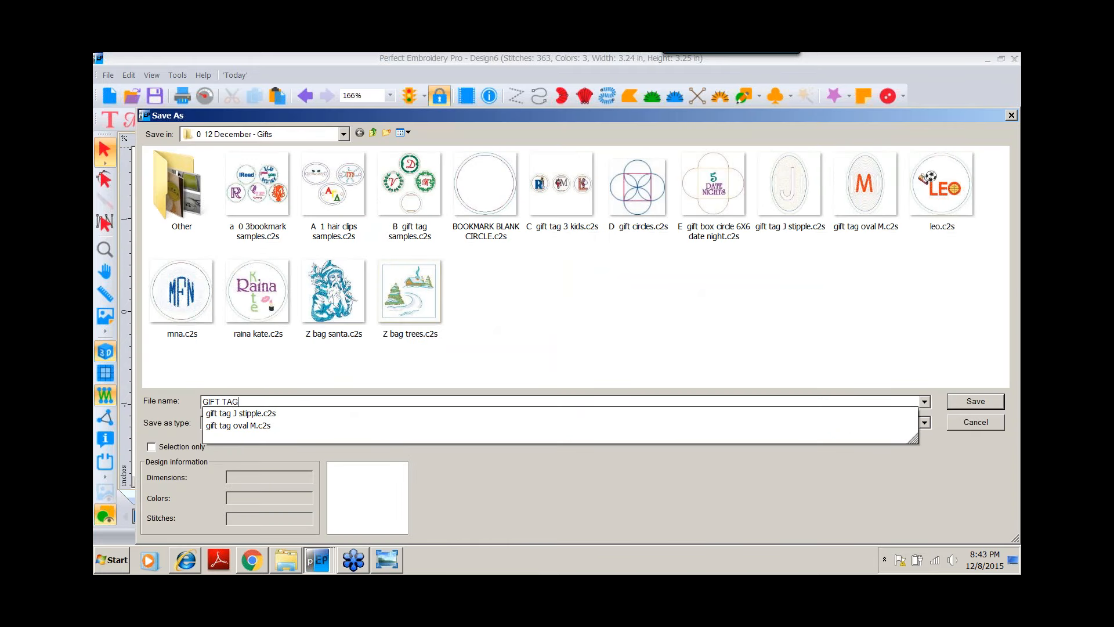
{"action": "type", "text": " BLANK"}
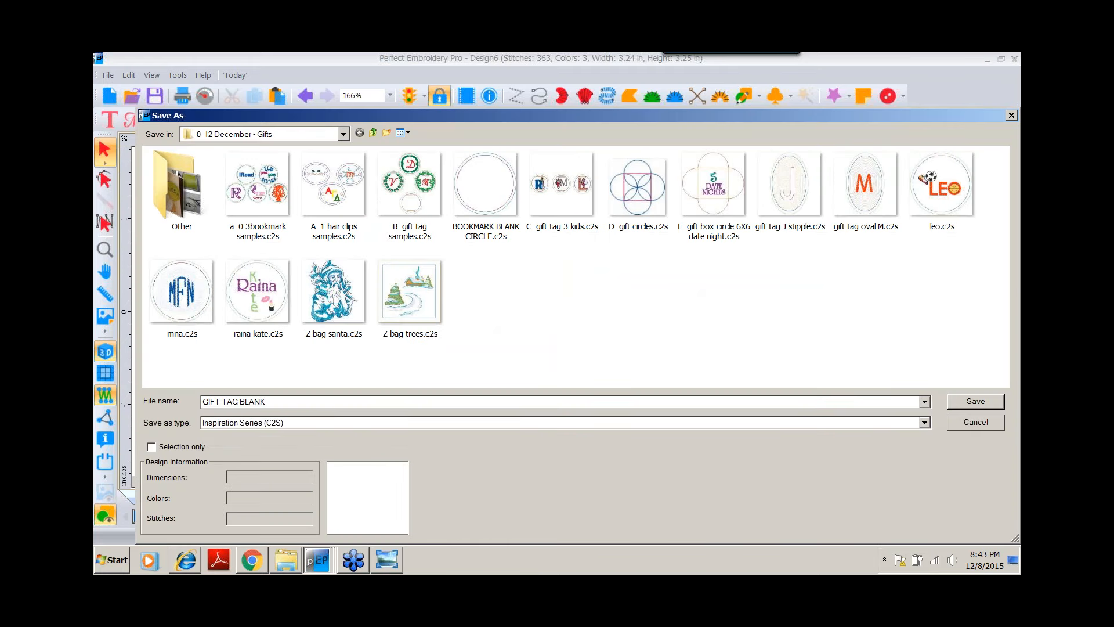
{"action": "left_click", "coordinate": [977, 401]}
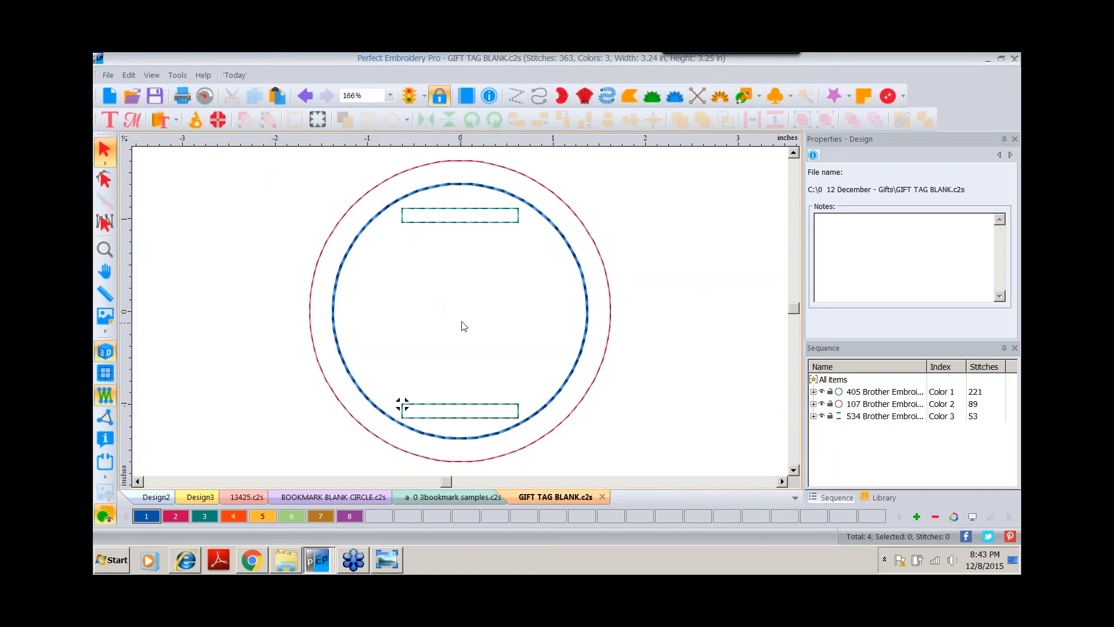
Open the B gift tag samples design to compare against the saved samples.
{"action": "left_click", "coordinate": [131, 96]}
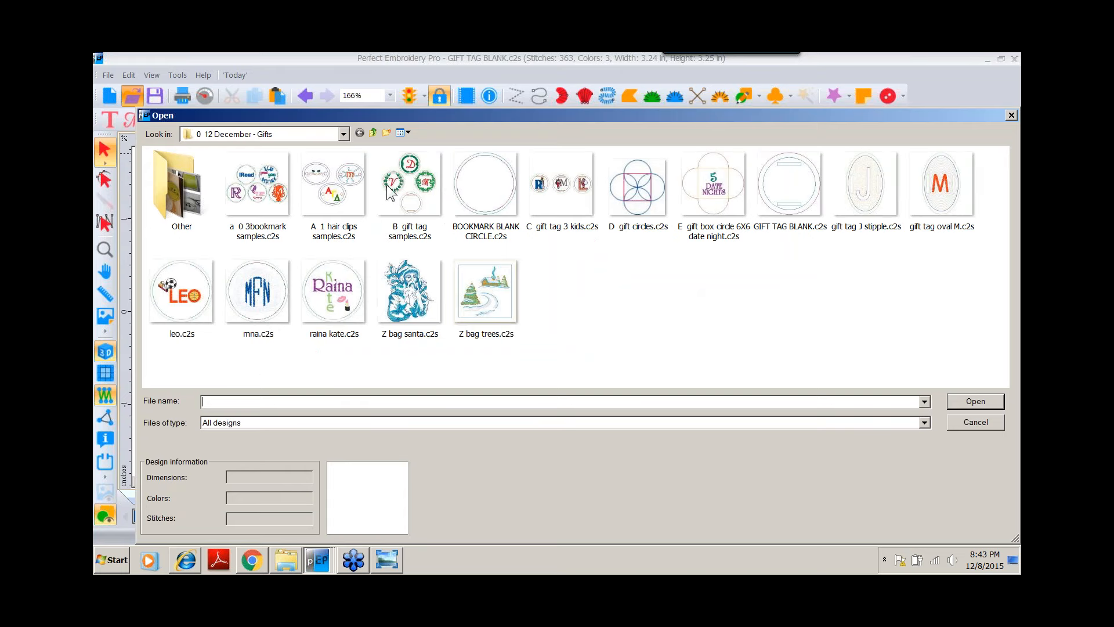
{"action": "left_click", "coordinate": [407, 184]}
{"action": "double_click", "coordinate": [407, 183]}
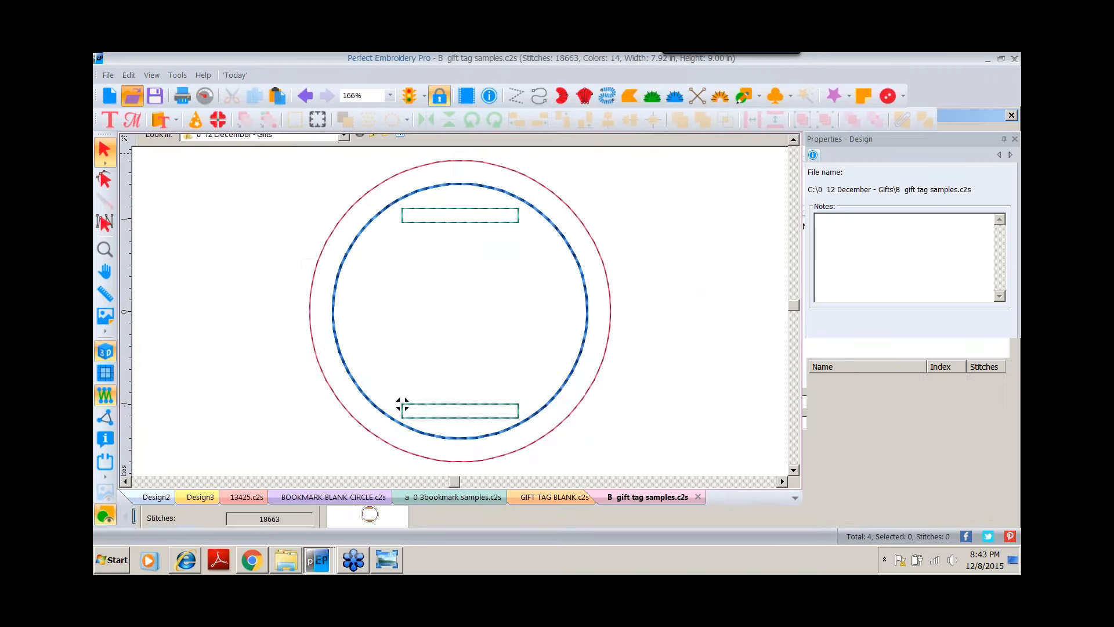
{"action": "left_click", "coordinate": [105, 351]}
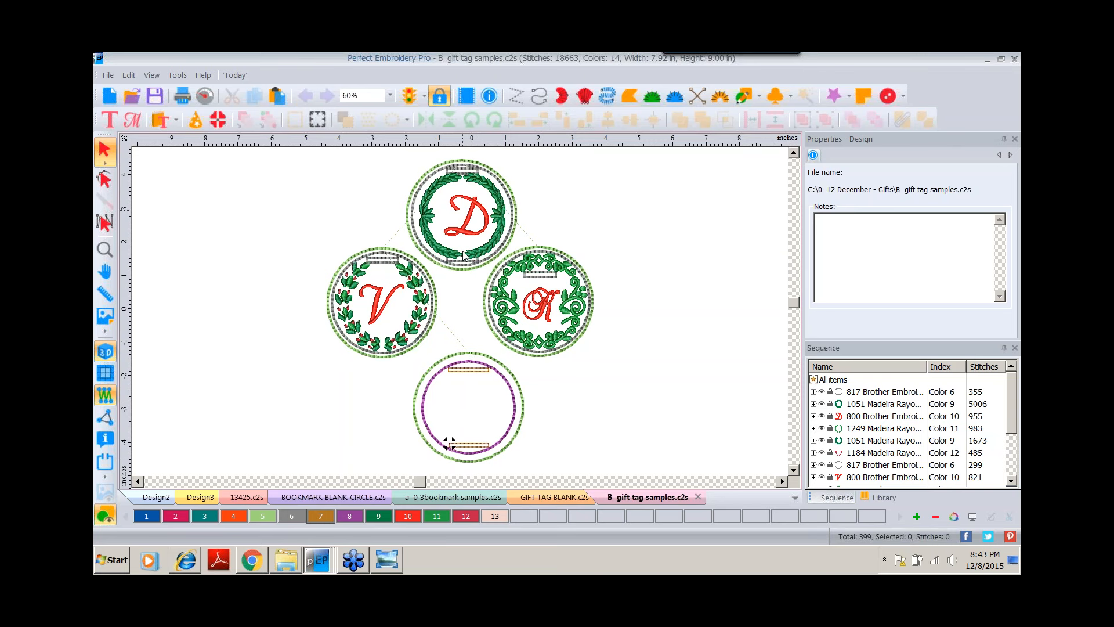
Insert the Mon43587 wreath frame from the catalog and move it beside the sample tags.
{"action": "left_click", "coordinate": [175, 118]}
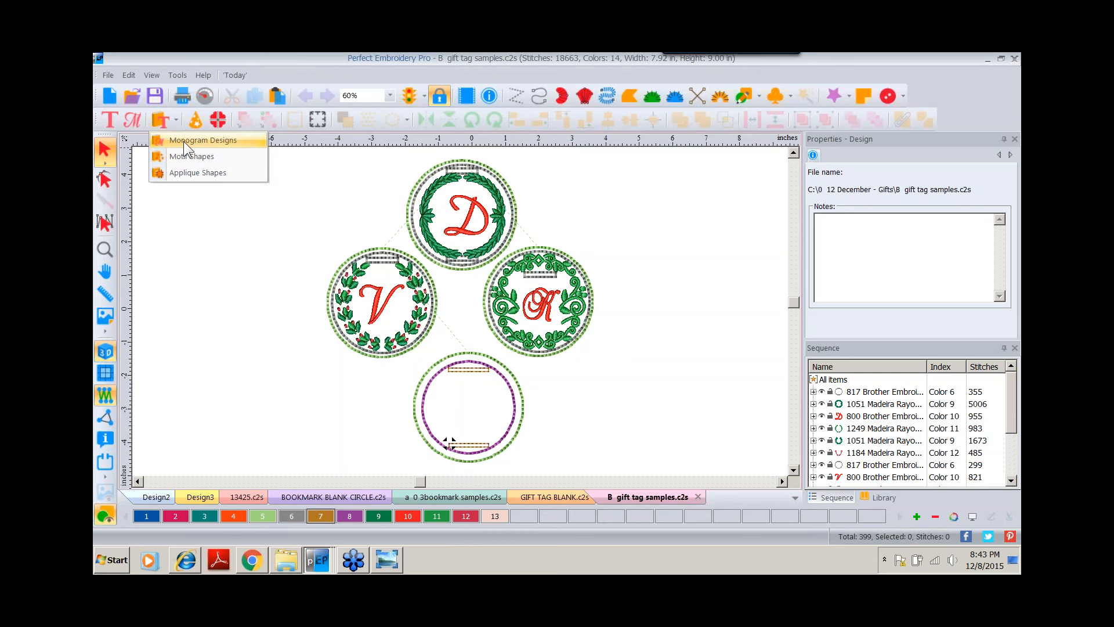
{"action": "left_click", "coordinate": [190, 156]}
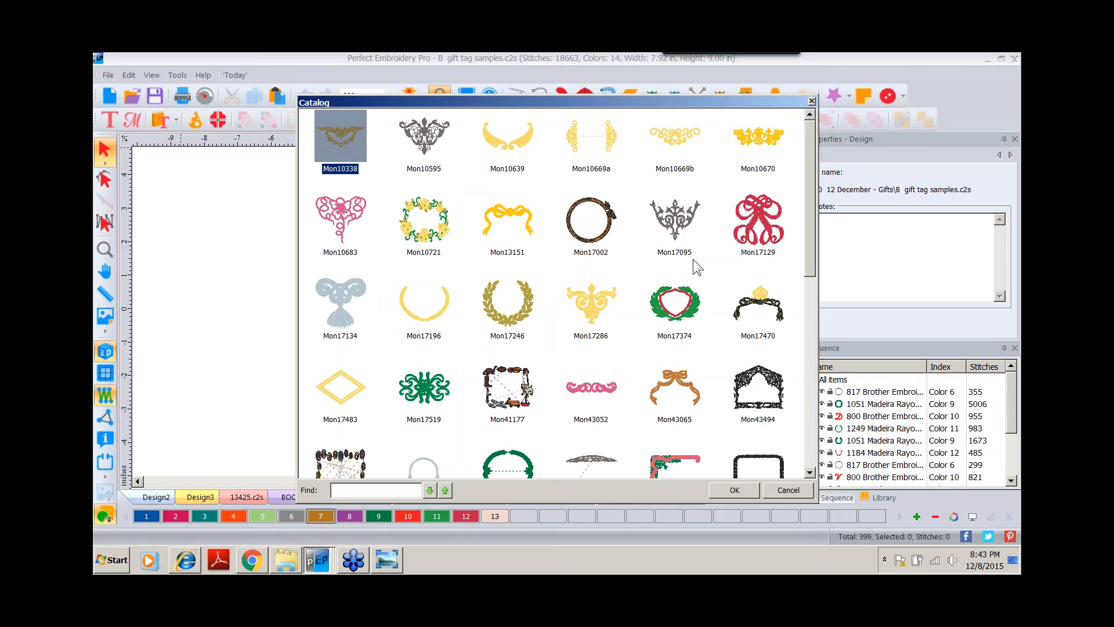
{"action": "left_click_drag", "start_coordinate": [812, 186], "coordinate": [808, 272]}
{"action": "double_click", "coordinate": [518, 296]}
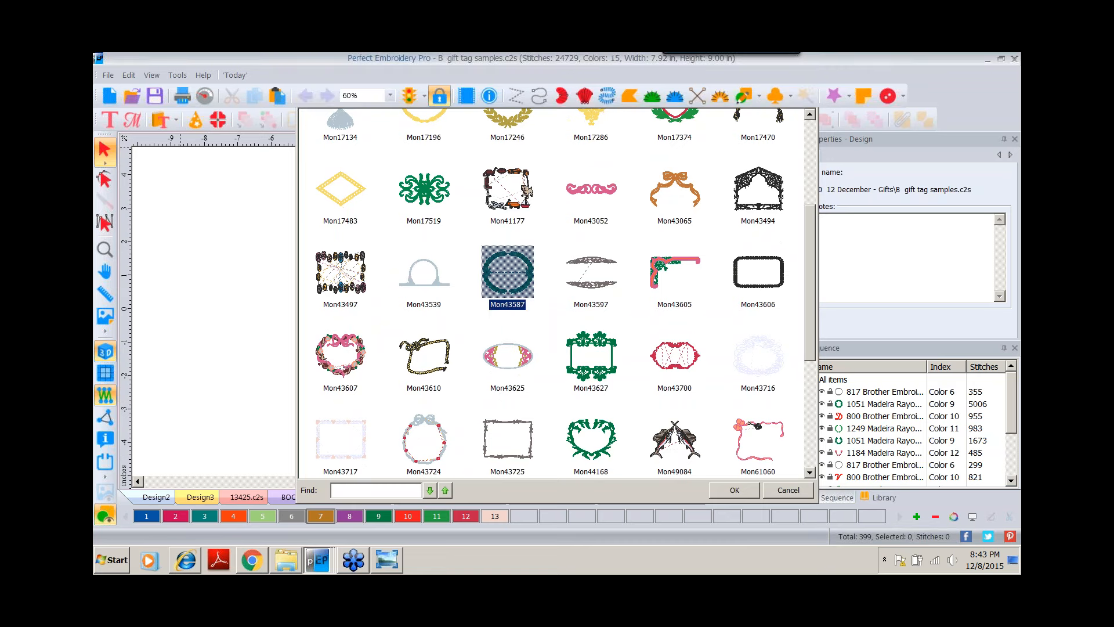
{"action": "left_click_drag", "start_coordinate": [483, 263], "coordinate": [692, 190]}
{"action": "left_click_drag", "start_coordinate": [674, 298], "coordinate": [673, 297]}
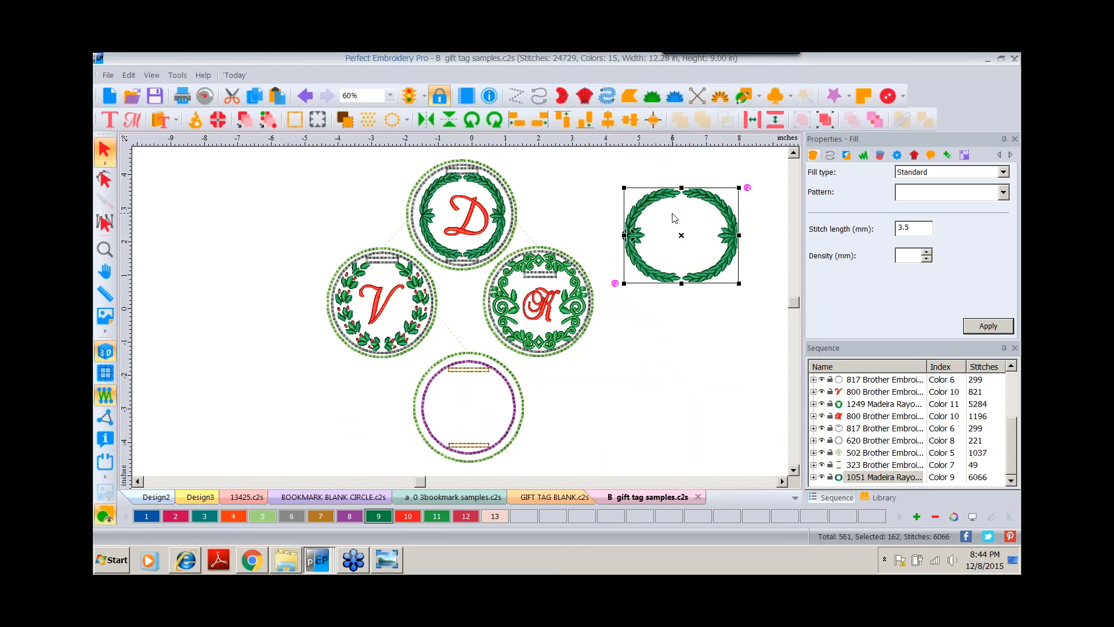
Resize the wreath frame to 3 by 3 inches with aspect ratio unlocked, then scale it down further.
{"action": "left_click", "coordinate": [965, 155]}
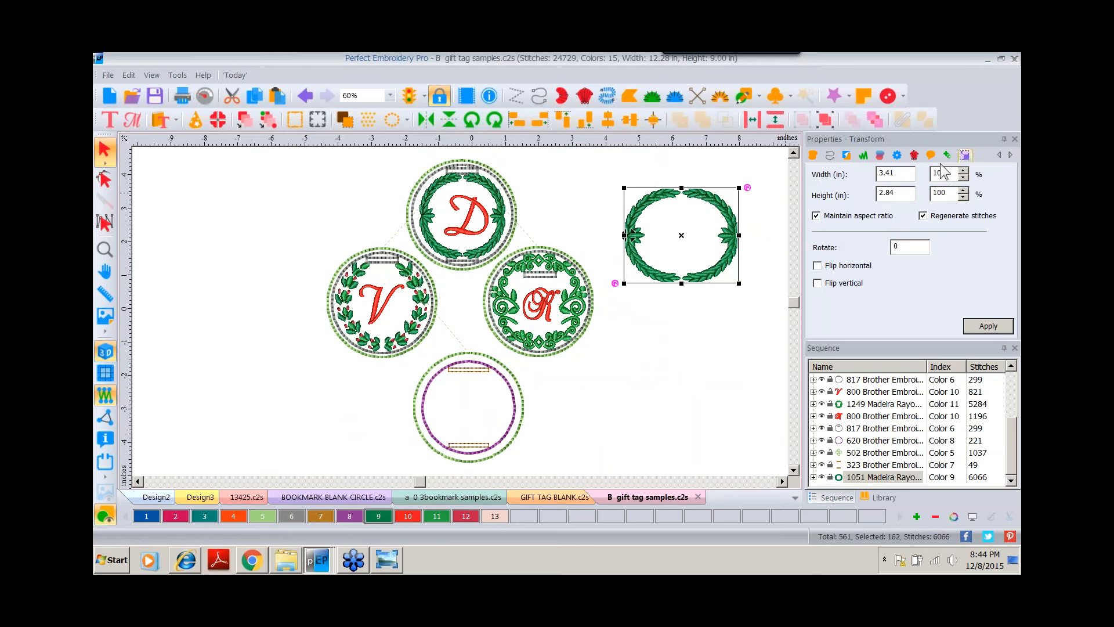
{"action": "left_click", "coordinate": [815, 216]}
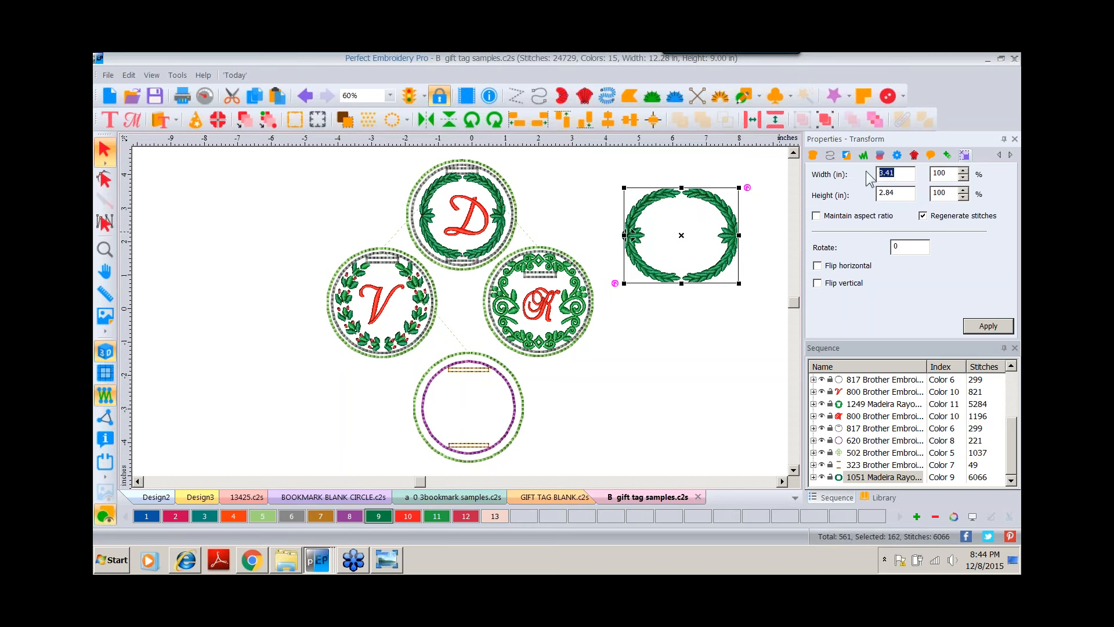
{"action": "type", "text": "3"}
{"action": "key", "text": "Tab"}
{"action": "type", "text": "3"}
{"action": "left_click", "coordinate": [987, 326]}
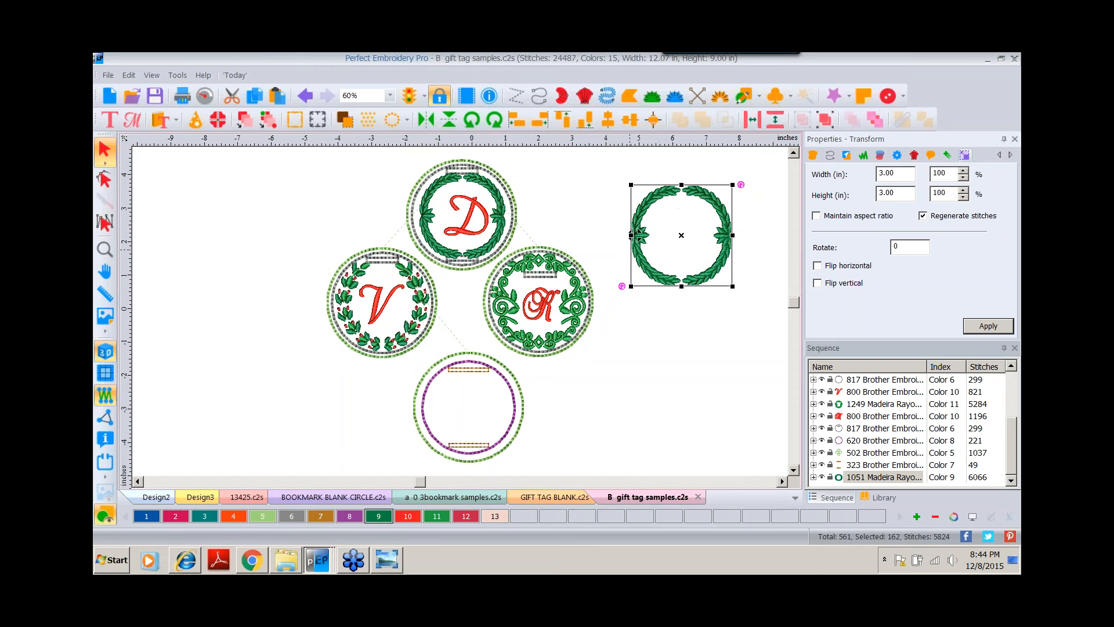
{"action": "left_click_drag", "start_coordinate": [631, 286], "coordinate": [677, 259]}
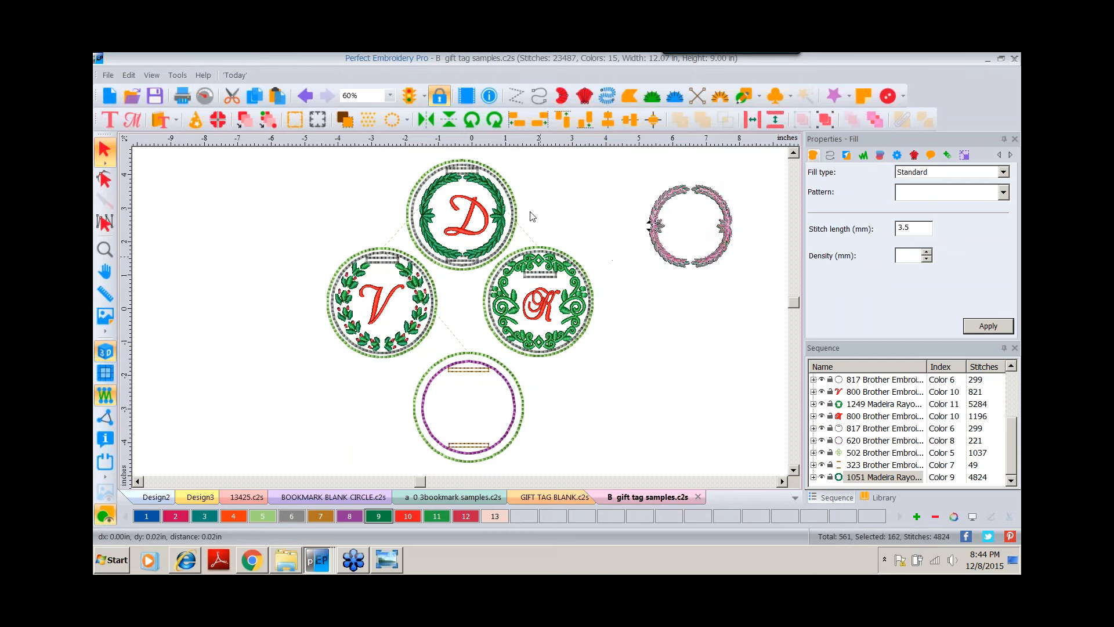
Insert the Mon64022 wreath design from the monogram catalog and place it below the frame.
{"action": "left_click", "coordinate": [453, 206]}
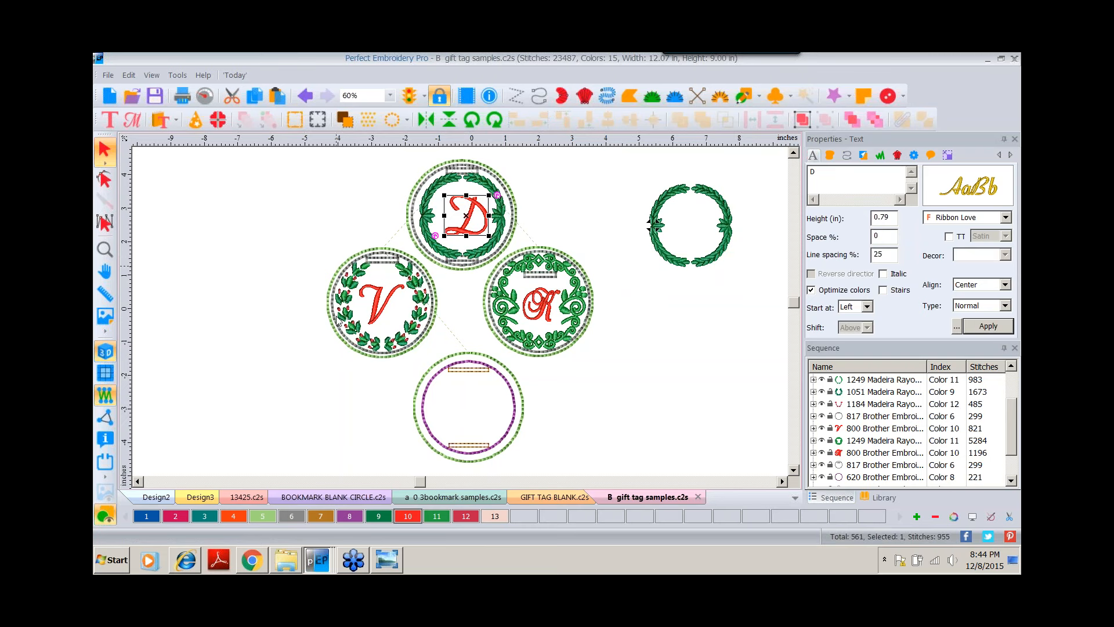
{"action": "left_click", "coordinate": [174, 121]}
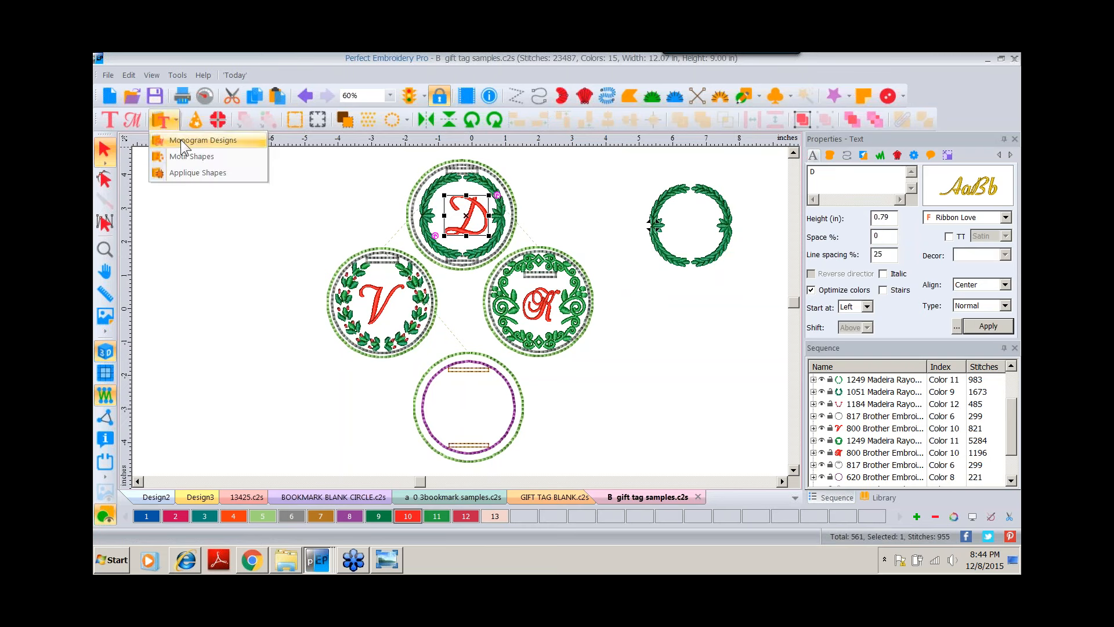
{"action": "left_click", "coordinate": [180, 141]}
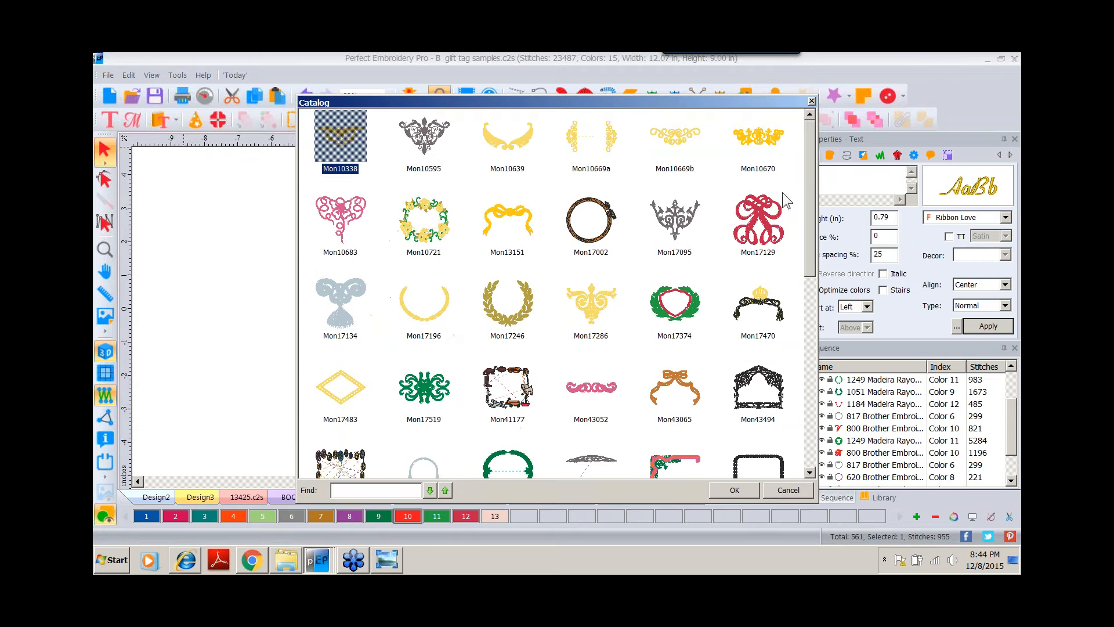
{"action": "left_click_drag", "start_coordinate": [808, 160], "coordinate": [810, 332]}
{"action": "left_click", "coordinate": [599, 358]}
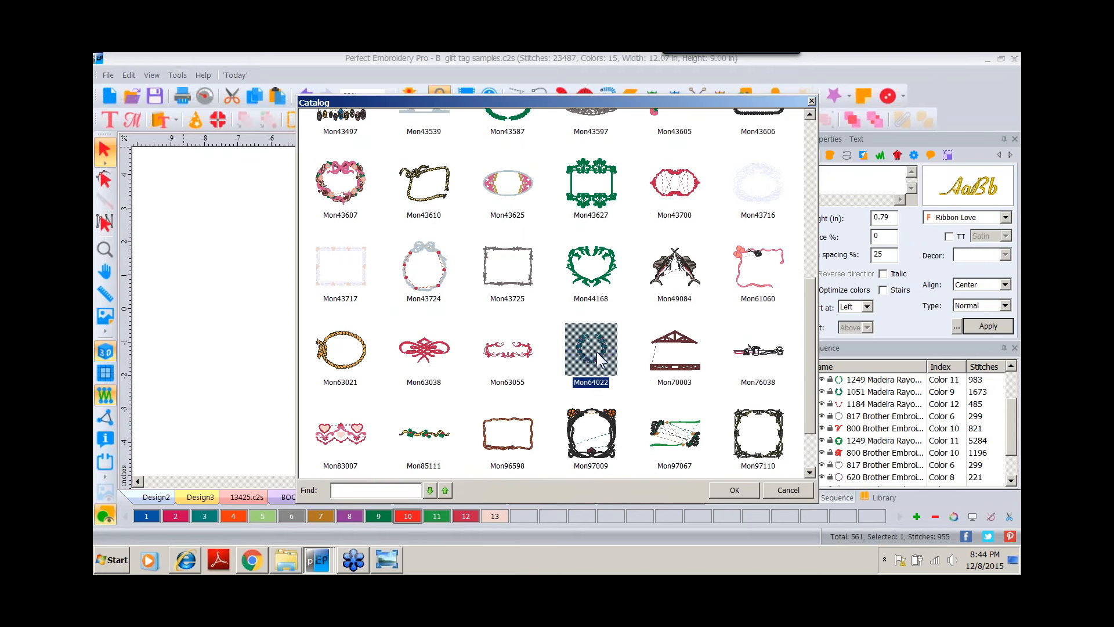
{"action": "double_click", "coordinate": [600, 358]}
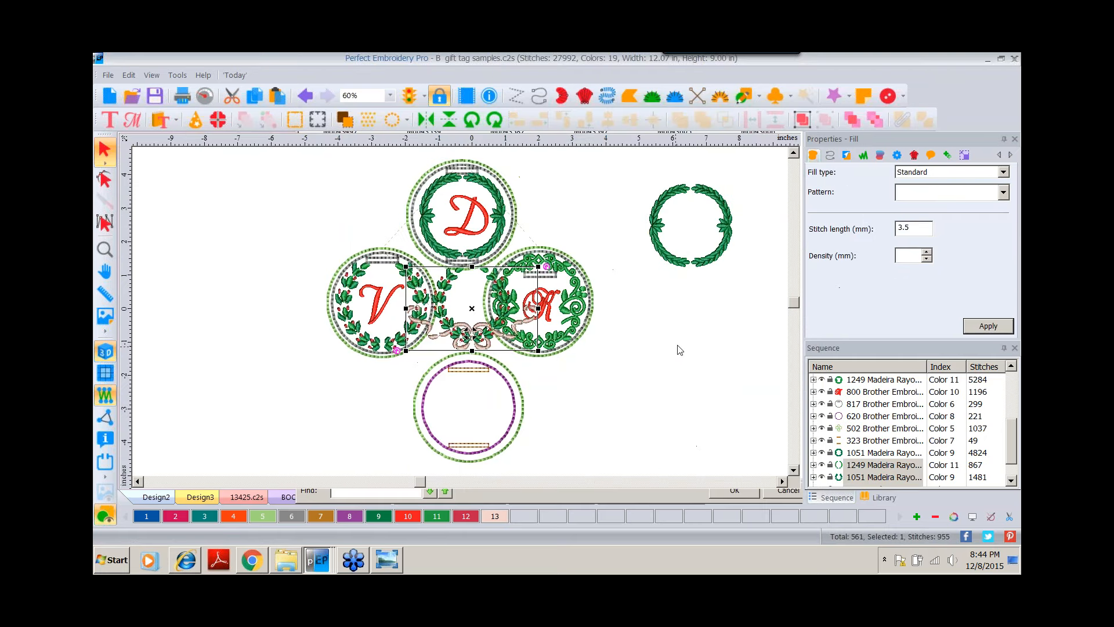
{"action": "left_click_drag", "start_coordinate": [462, 336], "coordinate": [683, 372]}
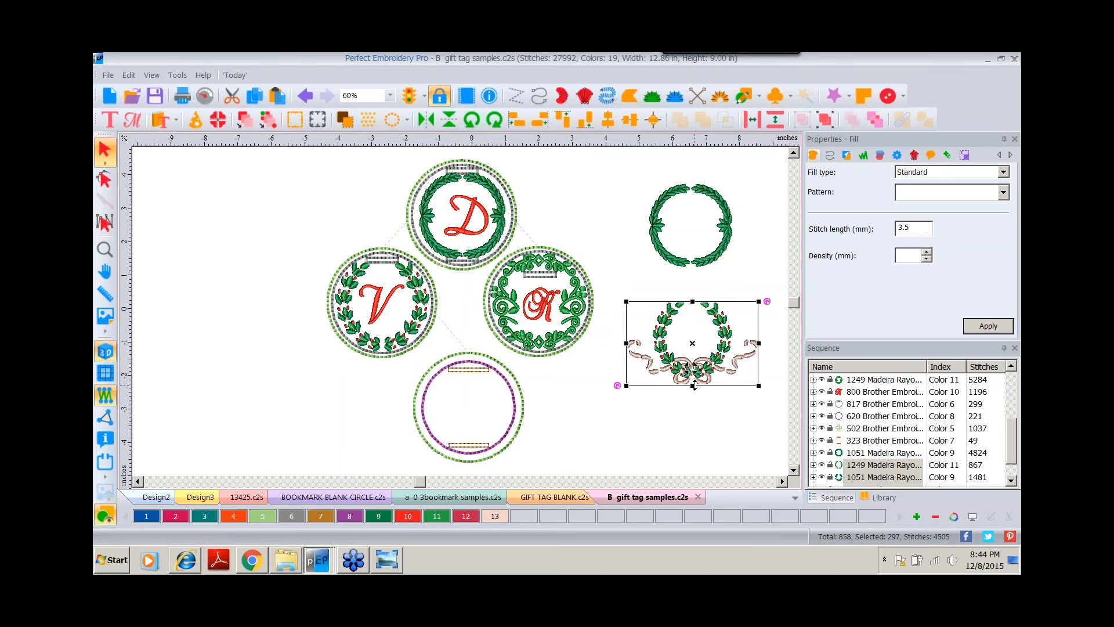
Delete the ribbon bow element from the Mon64022 wreath design.
{"action": "left_click_drag", "start_coordinate": [1011, 436], "coordinate": [1011, 450]}
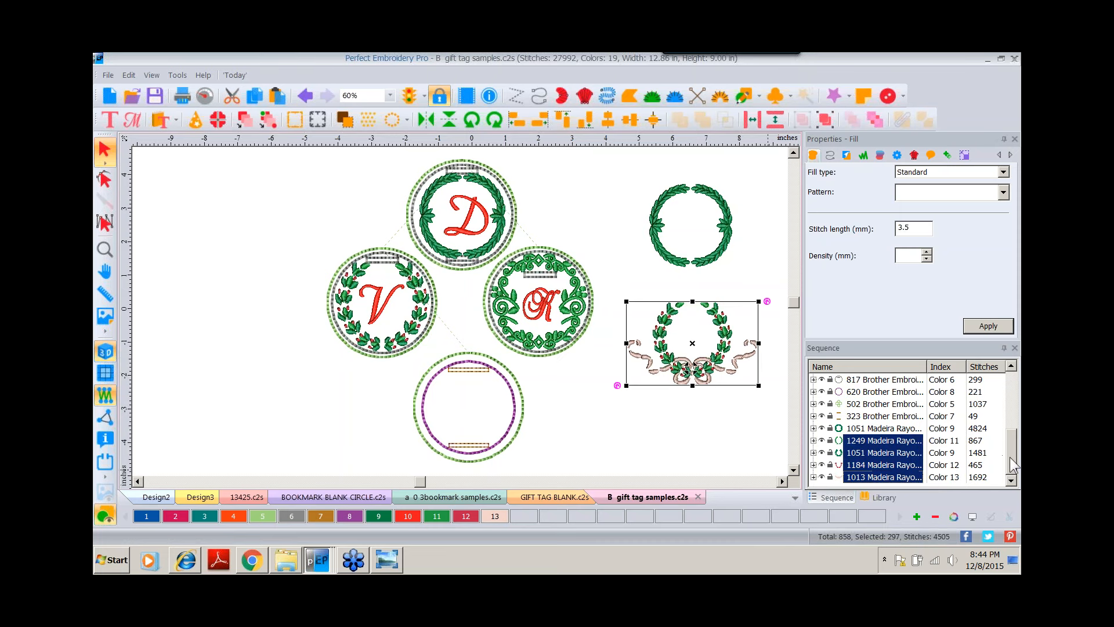
{"action": "left_click", "coordinate": [725, 448]}
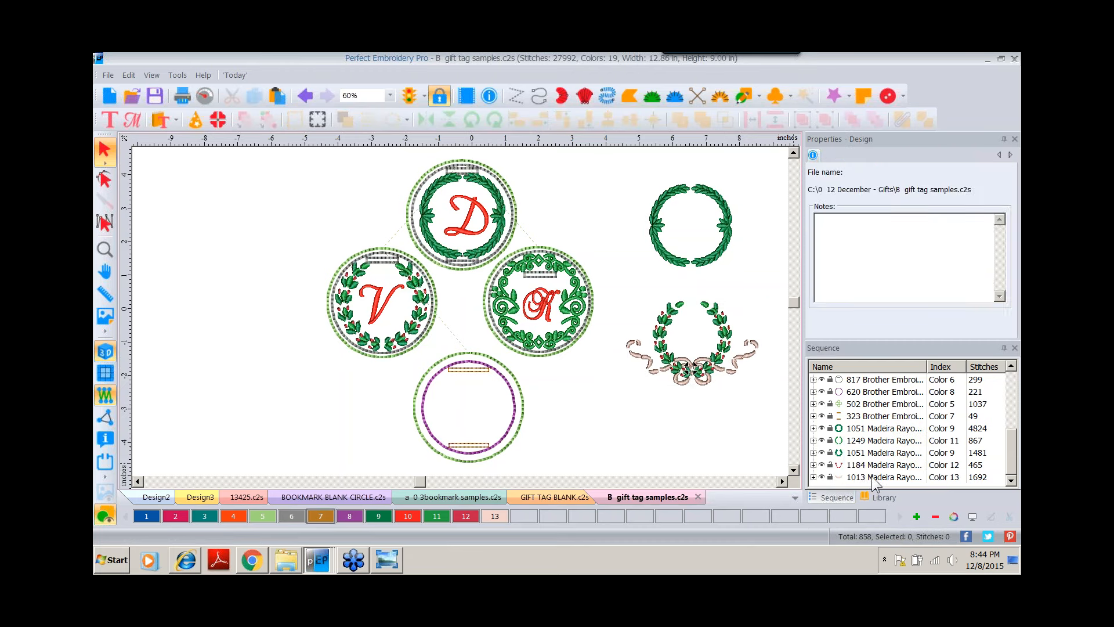
{"action": "left_click", "coordinate": [872, 476]}
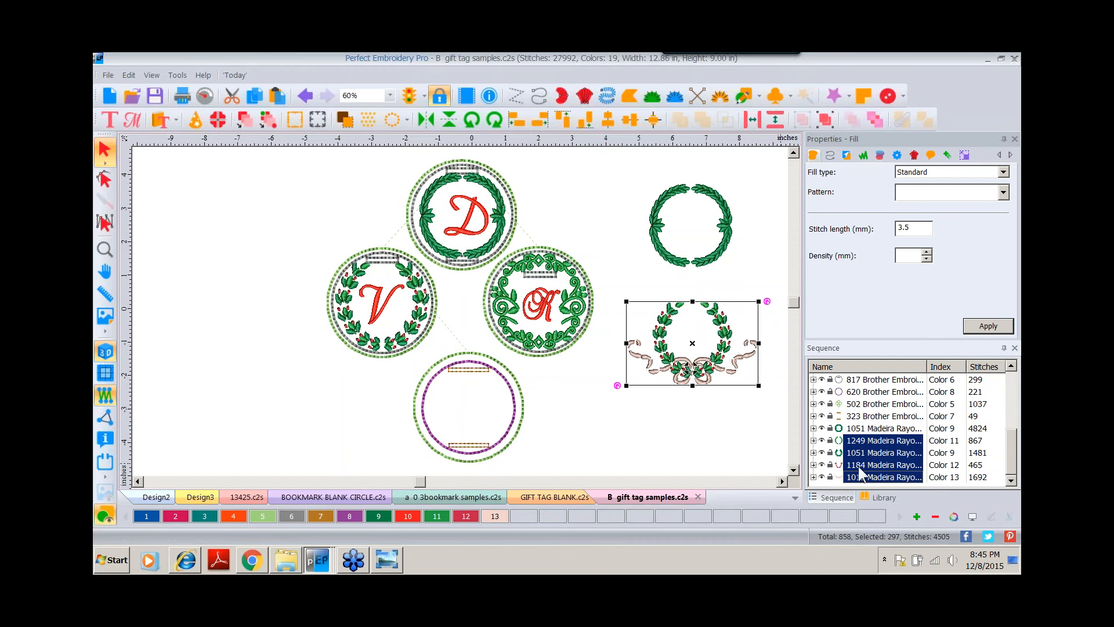
{"action": "left_click", "coordinate": [825, 119]}
{"action": "left_click", "coordinate": [755, 423]}
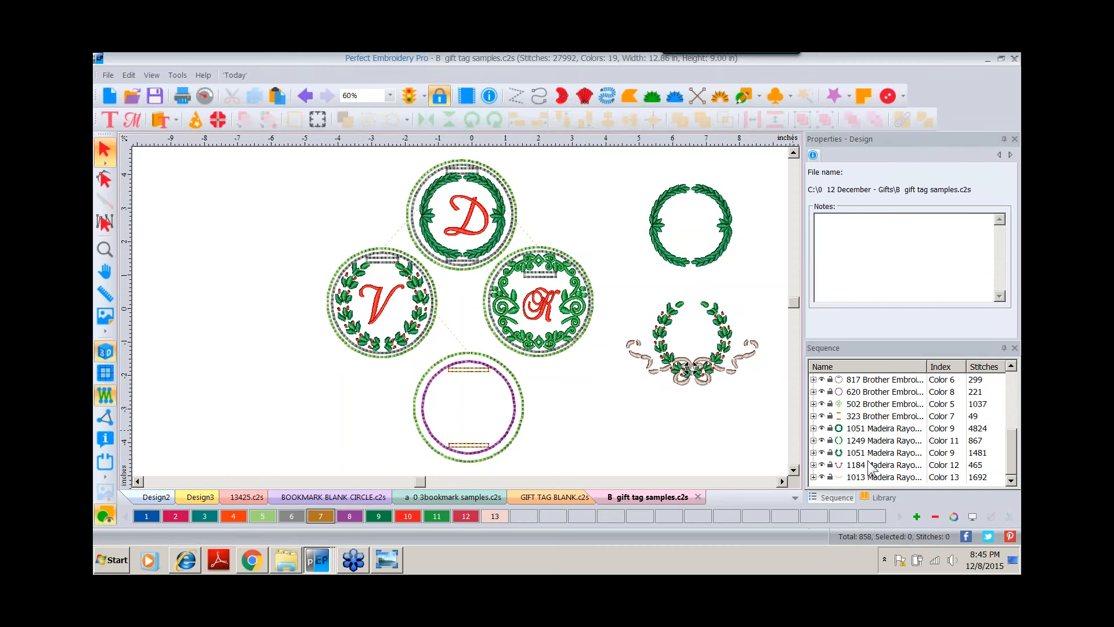
{"action": "left_click", "coordinate": [869, 477]}
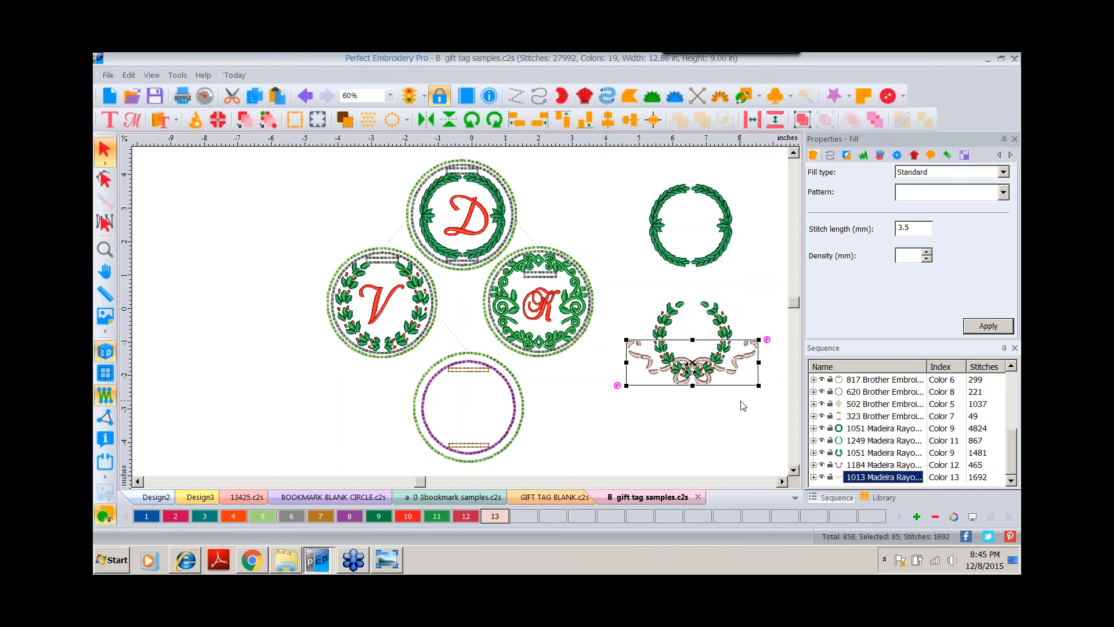
{"action": "key", "text": "Delete"}
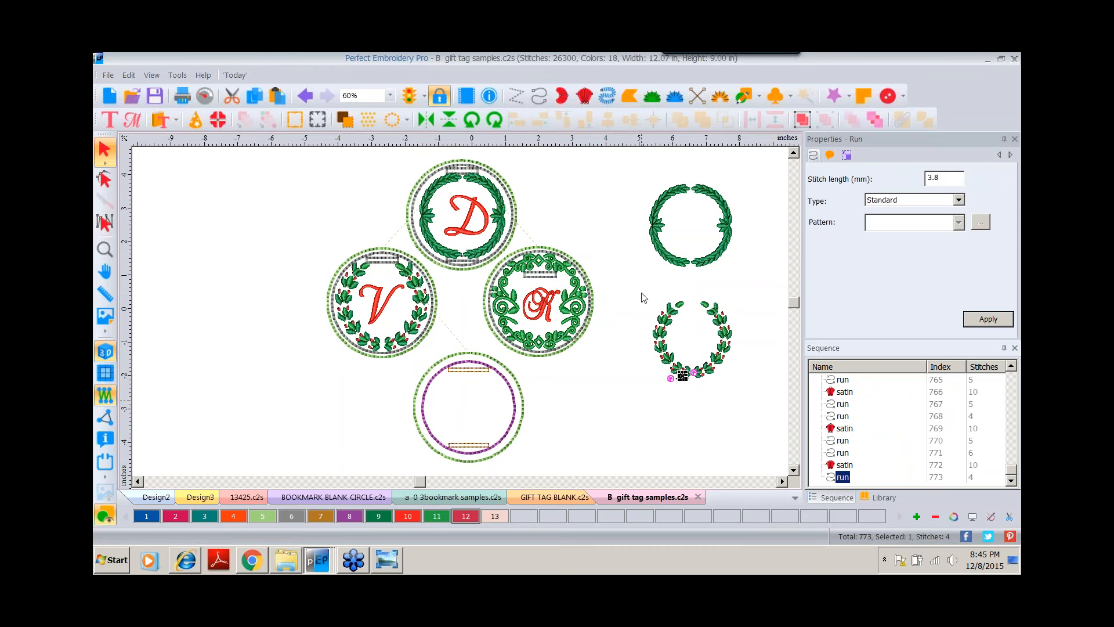
Move the remaining laurel wreath up near the D sample tag.
{"action": "left_click_drag", "start_coordinate": [635, 281], "coordinate": [759, 393]}
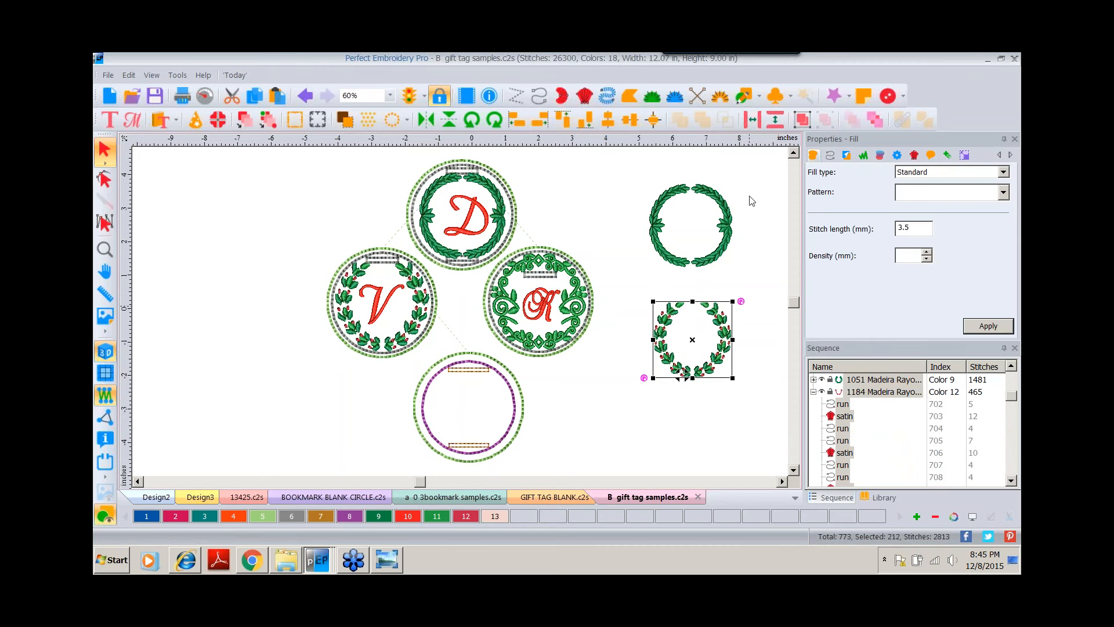
{"action": "left_click", "coordinate": [683, 417]}
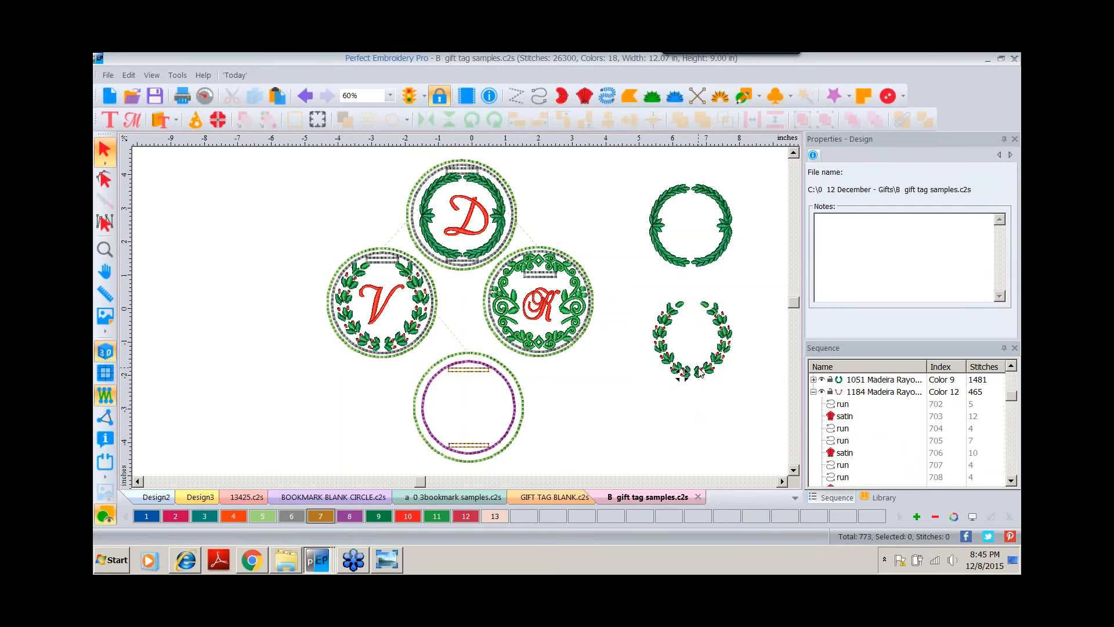
{"action": "mouse_move", "coordinate": [699, 372]}
{"action": "left_mouse_down"}
{"action": "mouse_move", "coordinate": [604, 414]}
{"action": "mouse_move", "coordinate": [473, 445]}
{"action": "mouse_move", "coordinate": [565, 439]}
{"action": "mouse_move", "coordinate": [681, 403]}
{"action": "mouse_move", "coordinate": [696, 370]}
{"action": "left_mouse_up"}
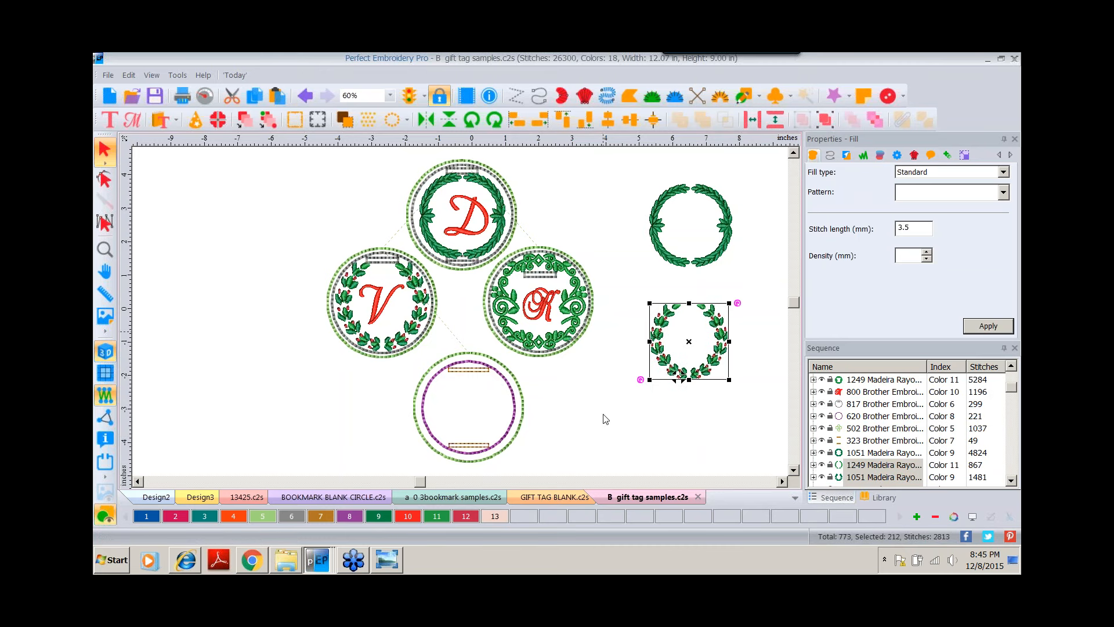
{"action": "left_click_drag", "start_coordinate": [675, 365], "coordinate": [583, 185]}
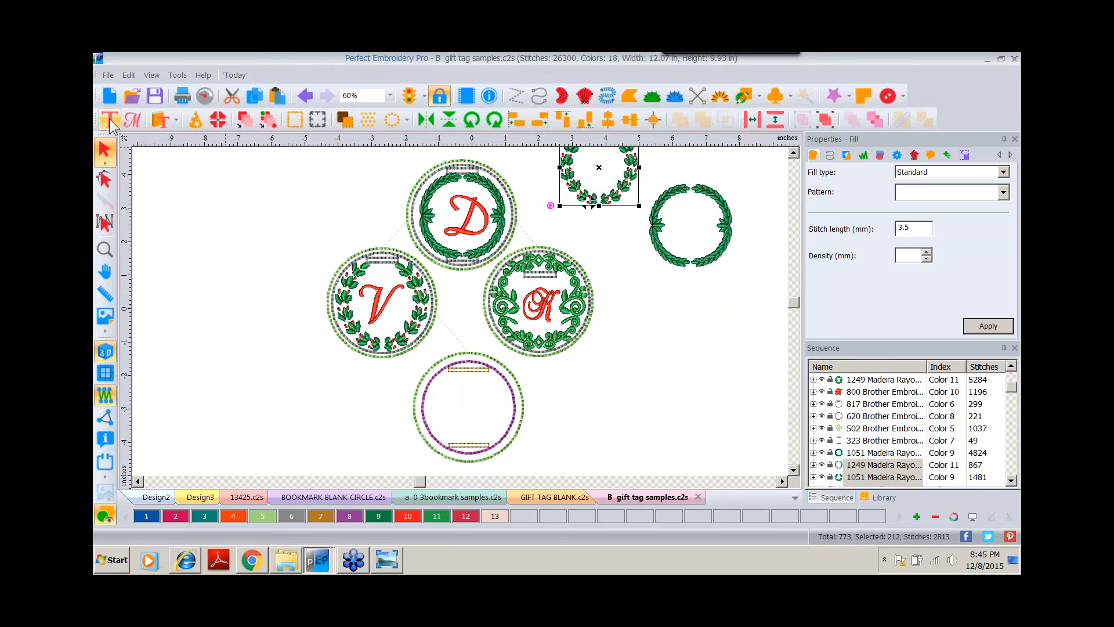
Place a new lettering object beside the tags and set its font to the Mono21 monogram.
{"action": "left_click", "coordinate": [109, 118]}
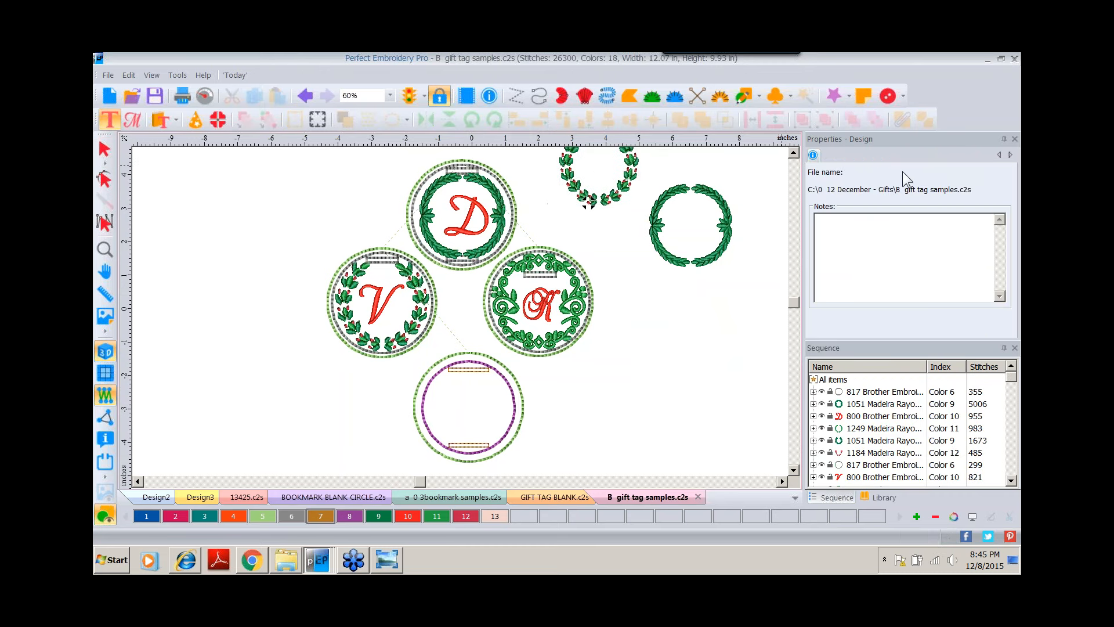
{"action": "left_click", "coordinate": [665, 391]}
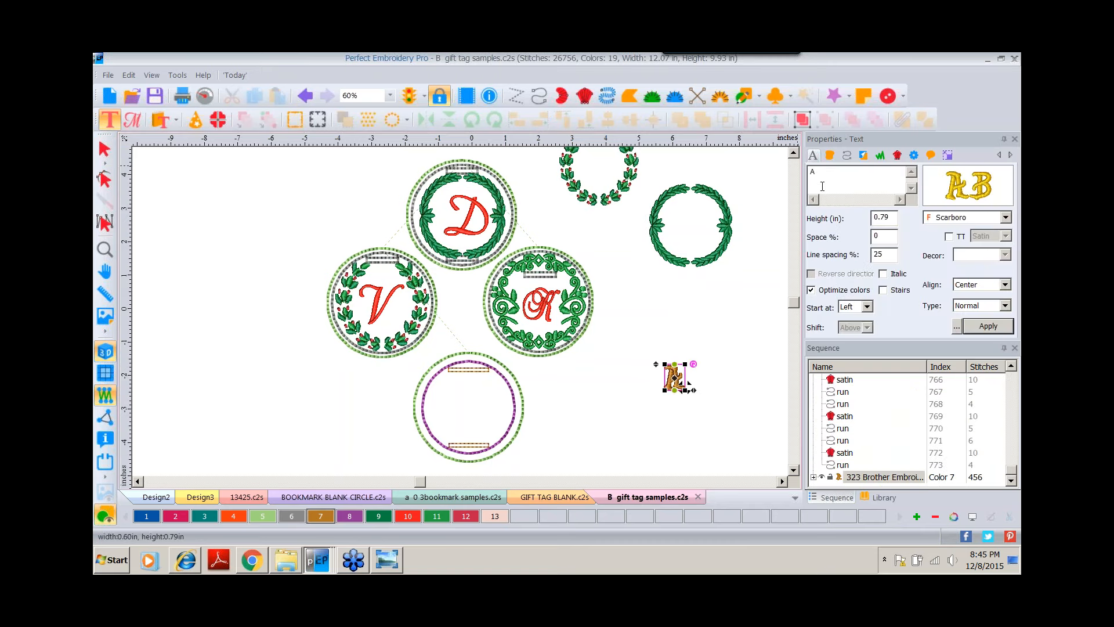
{"action": "left_click", "coordinate": [970, 186]}
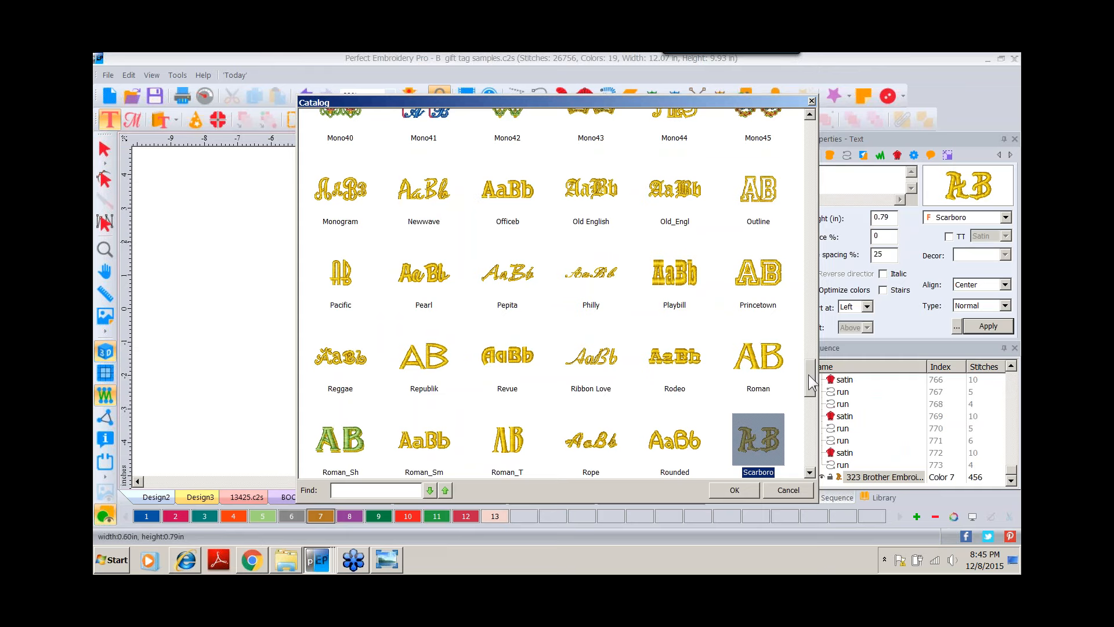
{"action": "left_click_drag", "start_coordinate": [809, 375], "coordinate": [810, 347]}
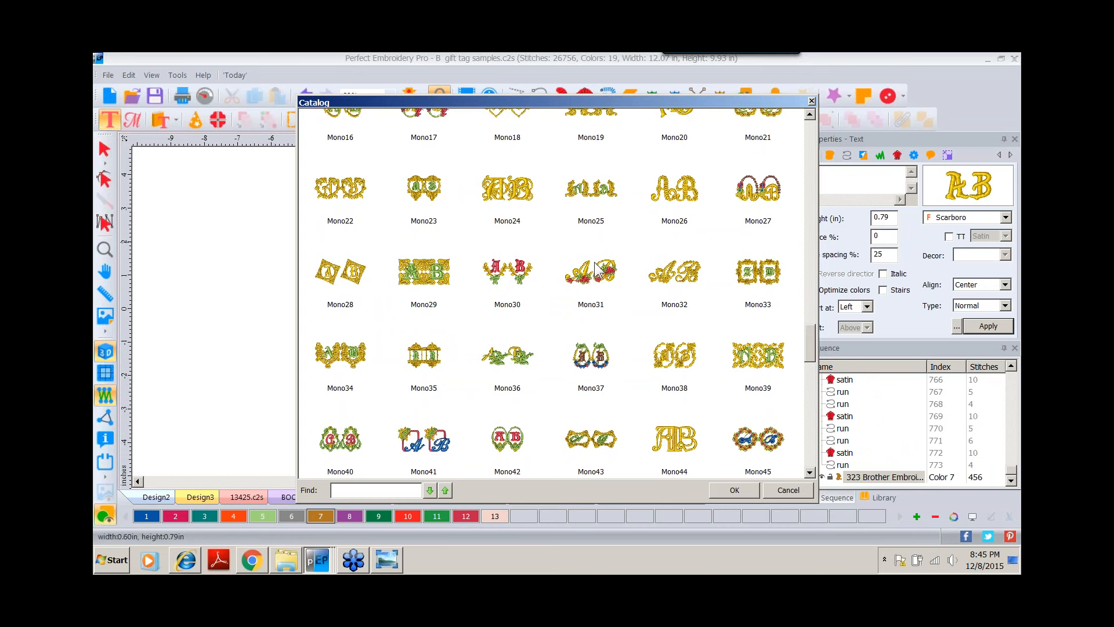
{"action": "scroll", "coordinate": [810, 329], "scroll_direction": "up", "scroll_amount": 2}
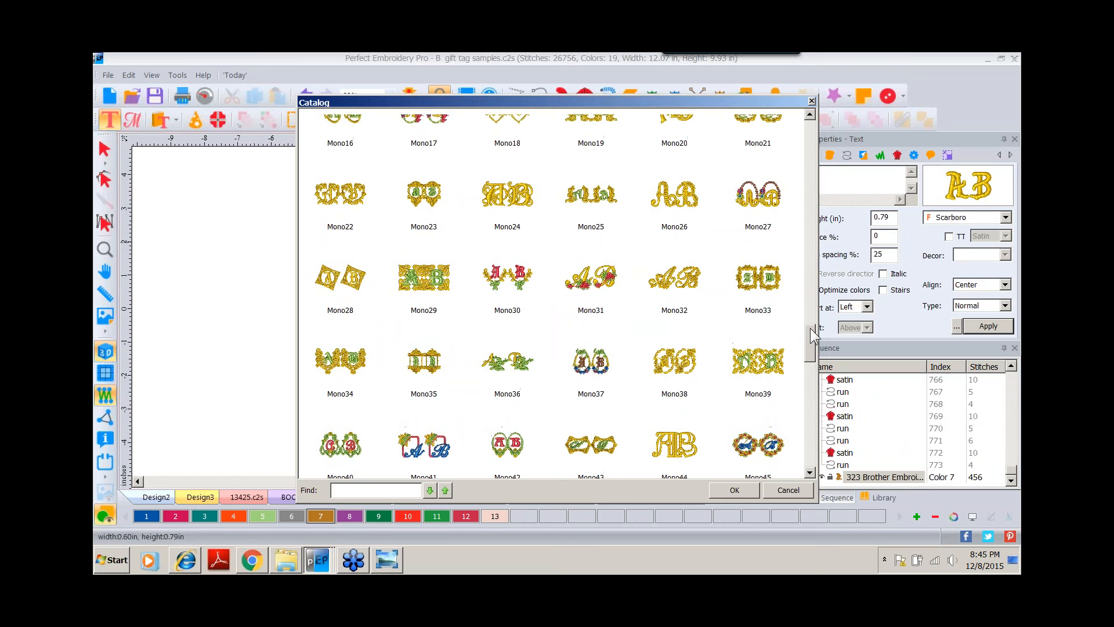
{"action": "double_click", "coordinate": [758, 189]}
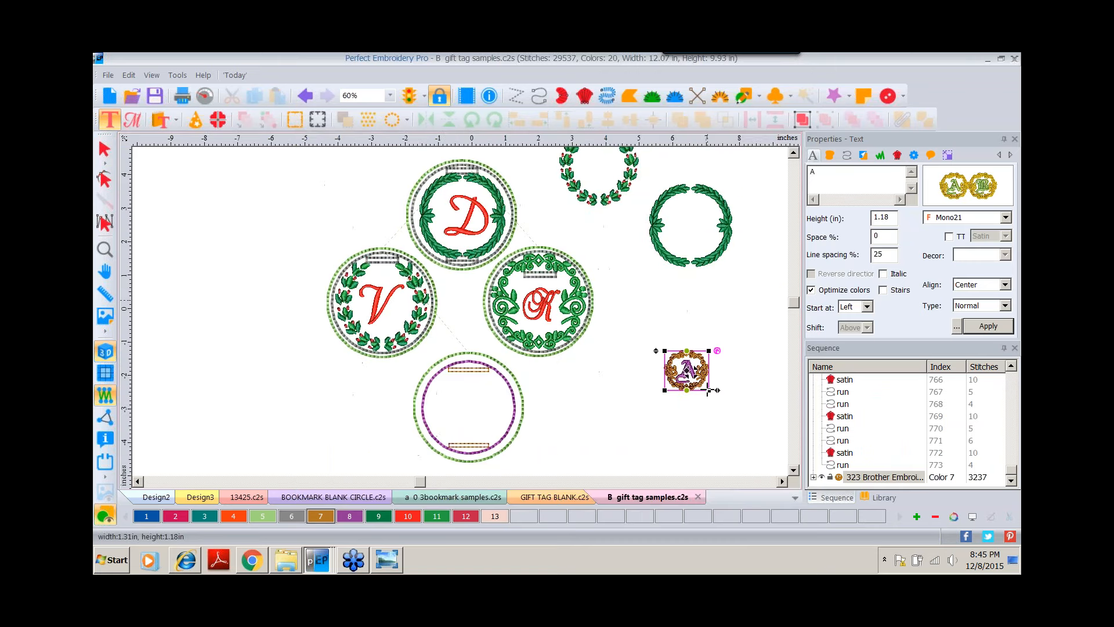
Enlarge the Mono21 monogram and move it next to the K gift tag.
{"action": "left_click", "coordinate": [104, 149]}
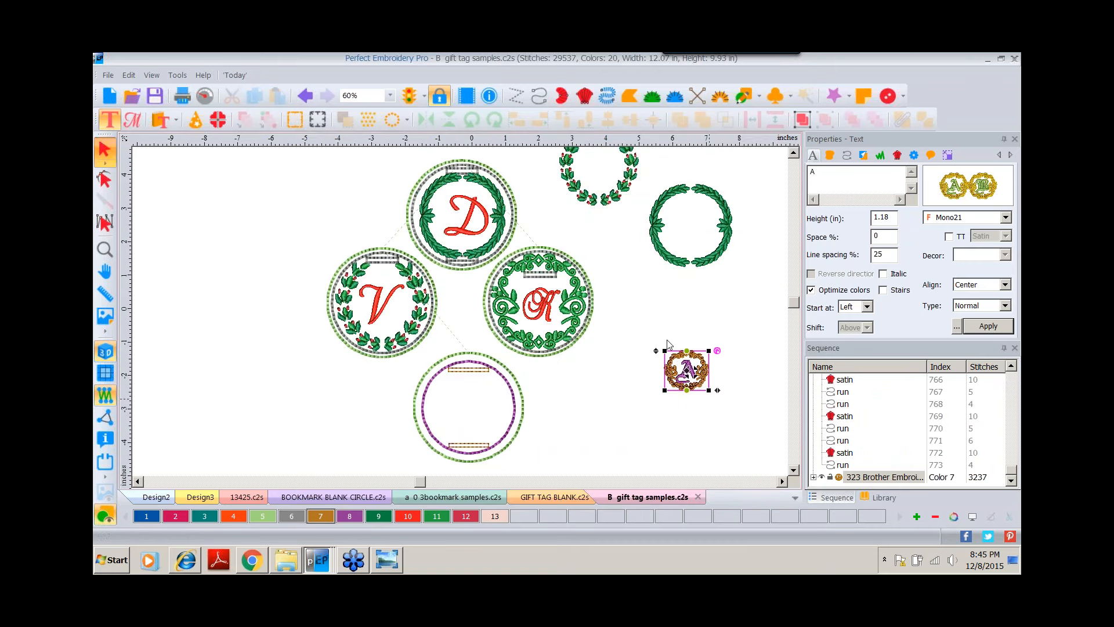
{"action": "left_click_drag", "start_coordinate": [665, 351], "coordinate": [606, 296]}
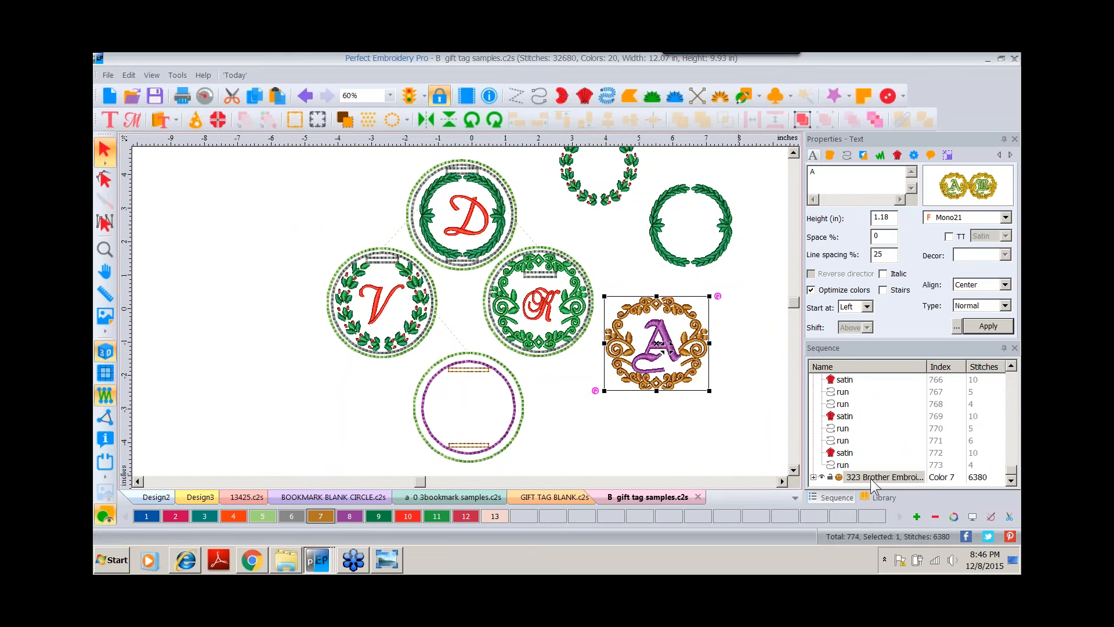
{"action": "left_click", "coordinate": [813, 477]}
{"action": "left_click", "coordinate": [1011, 480]}
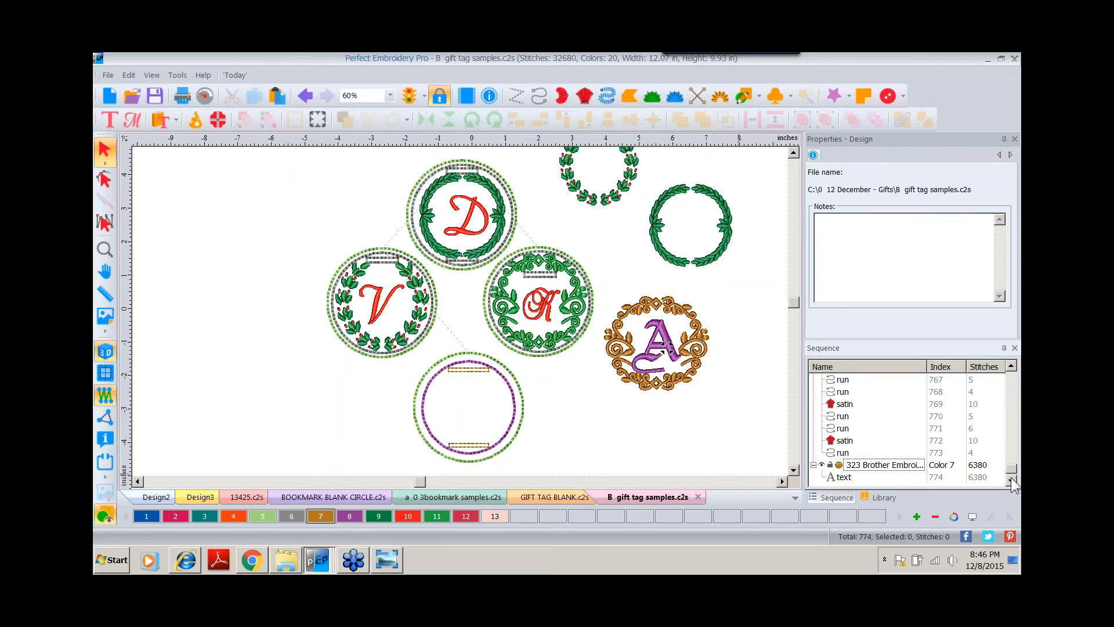
{"action": "left_click", "coordinate": [842, 478]}
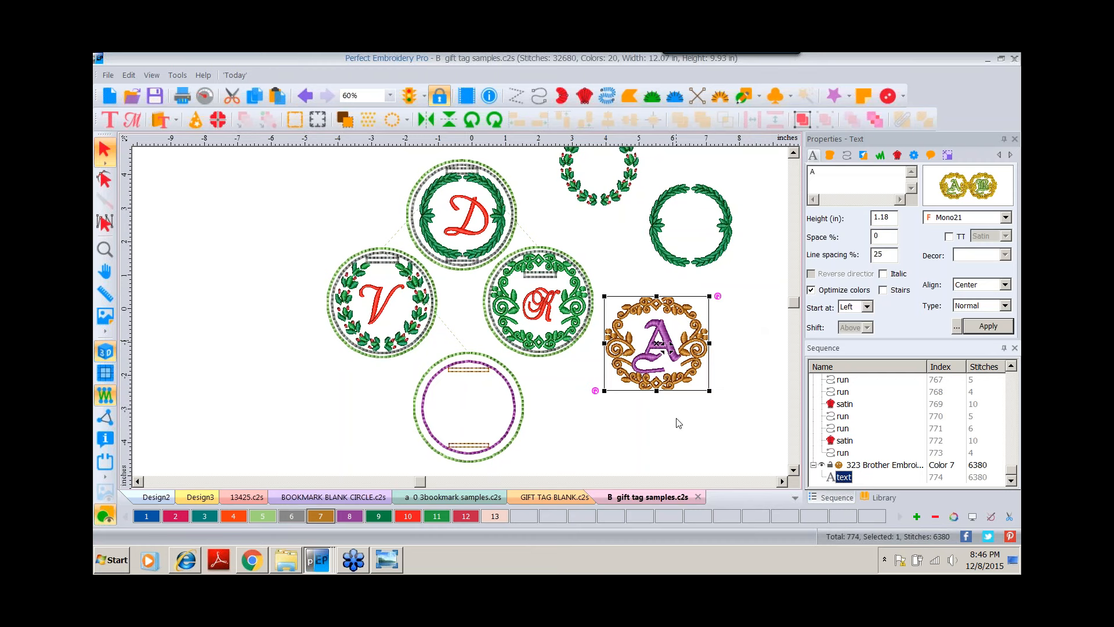
{"action": "left_click_drag", "start_coordinate": [680, 378], "coordinate": [713, 406]}
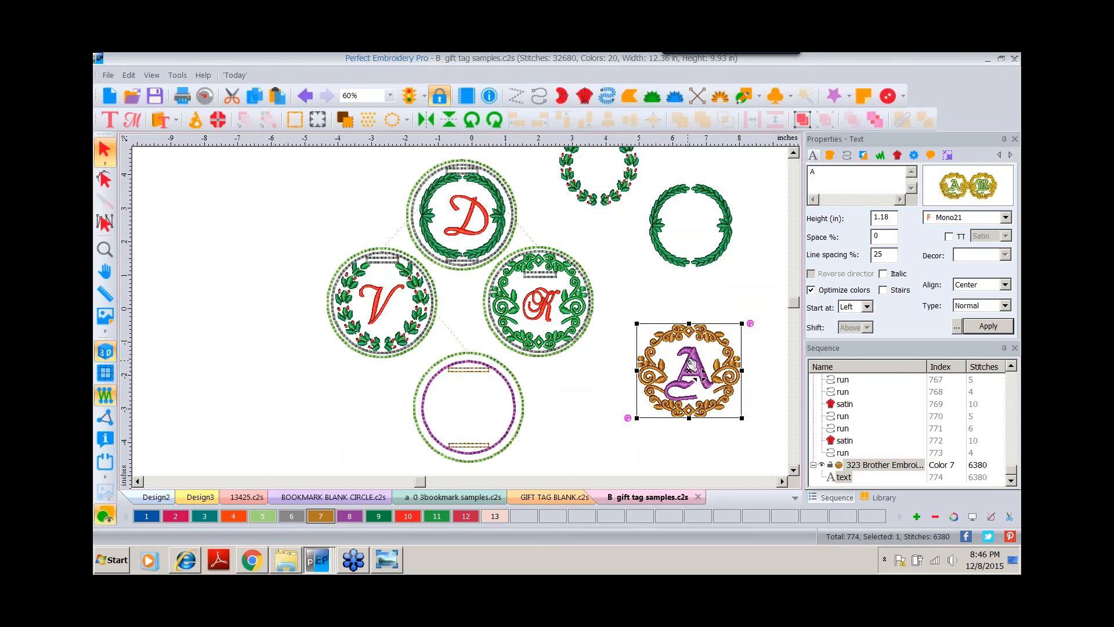
Break up the monogram text and delete the letter A, keeping only its decorative frame.
{"action": "right_click", "coordinate": [690, 365]}
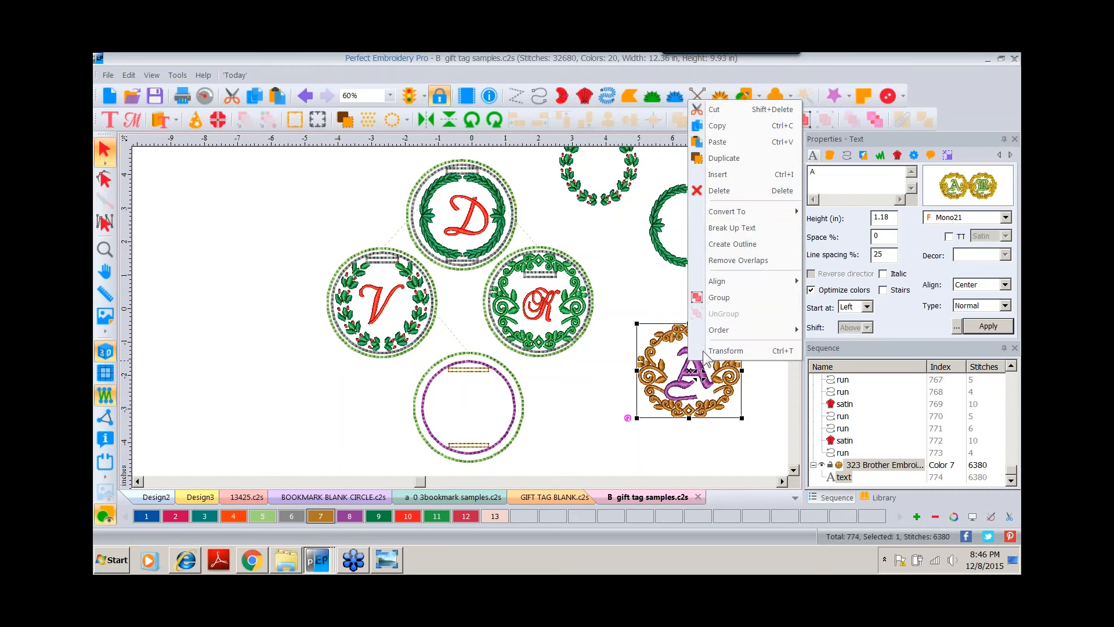
{"action": "left_click", "coordinate": [744, 229]}
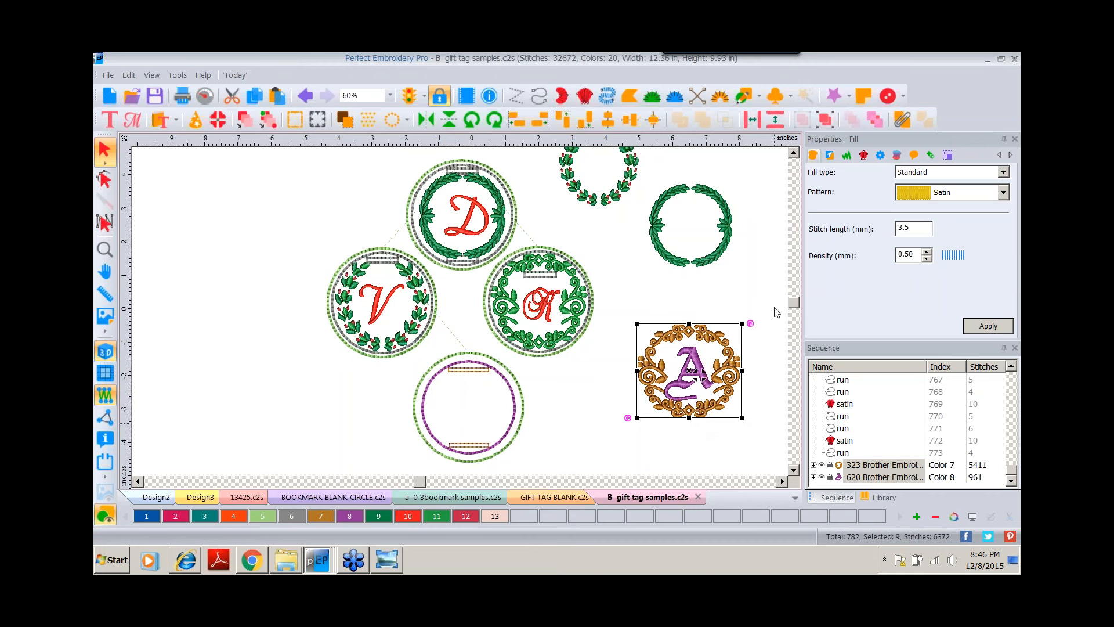
{"action": "left_click", "coordinate": [828, 121]}
{"action": "left_click", "coordinate": [668, 452]}
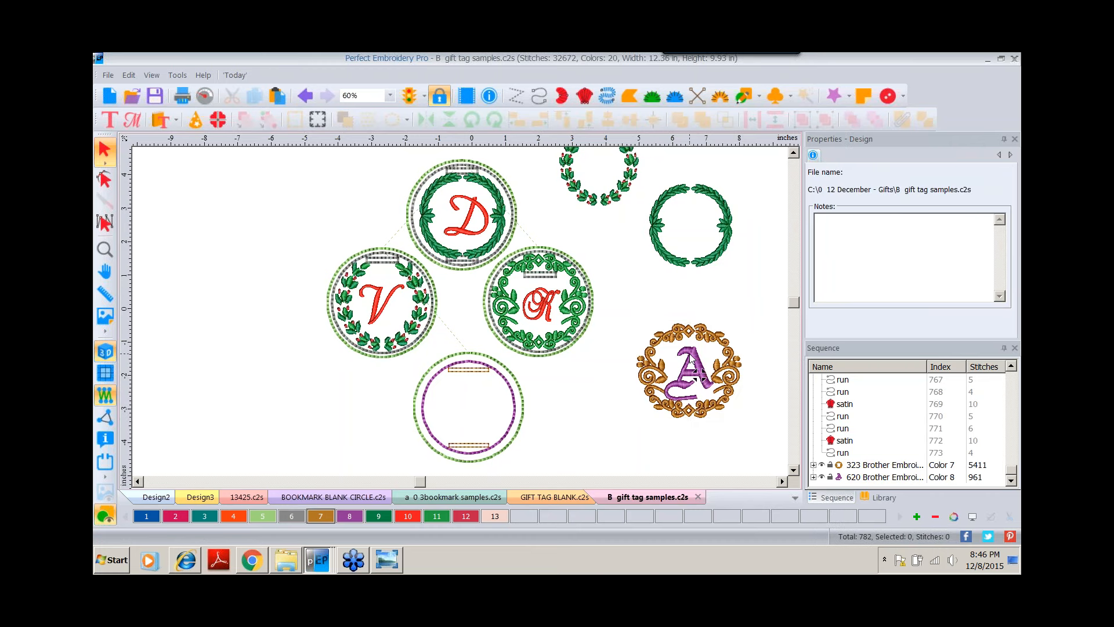
{"action": "left_click", "coordinate": [690, 361]}
{"action": "key", "text": "Delete"}
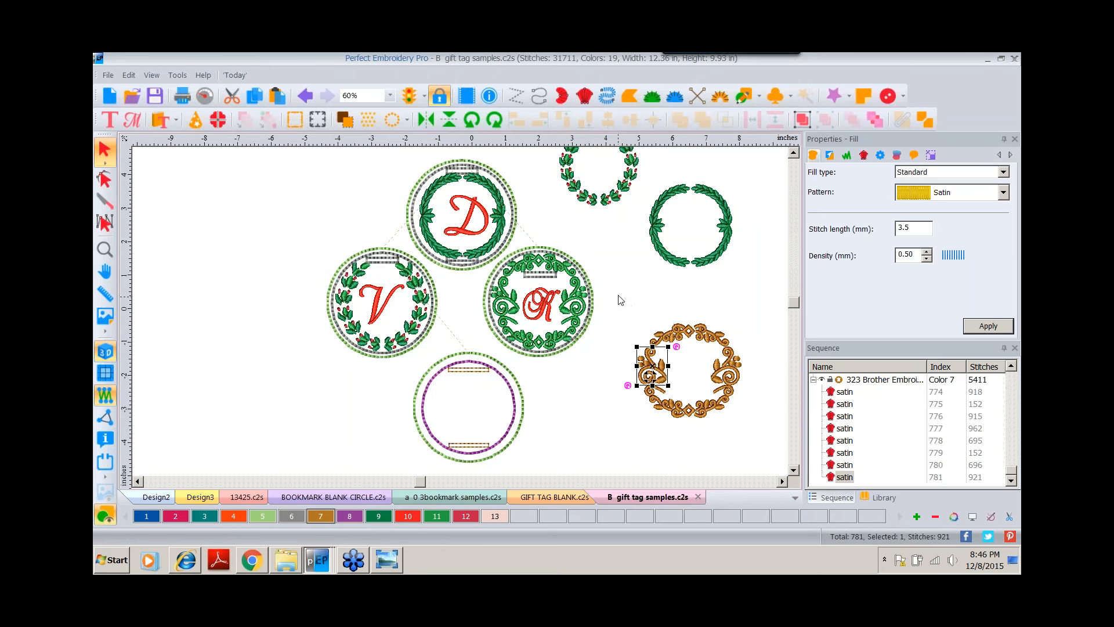
Select all pieces of the remaining monogram frame and group them.
{"action": "left_click_drag", "start_coordinate": [618, 300], "coordinate": [757, 441]}
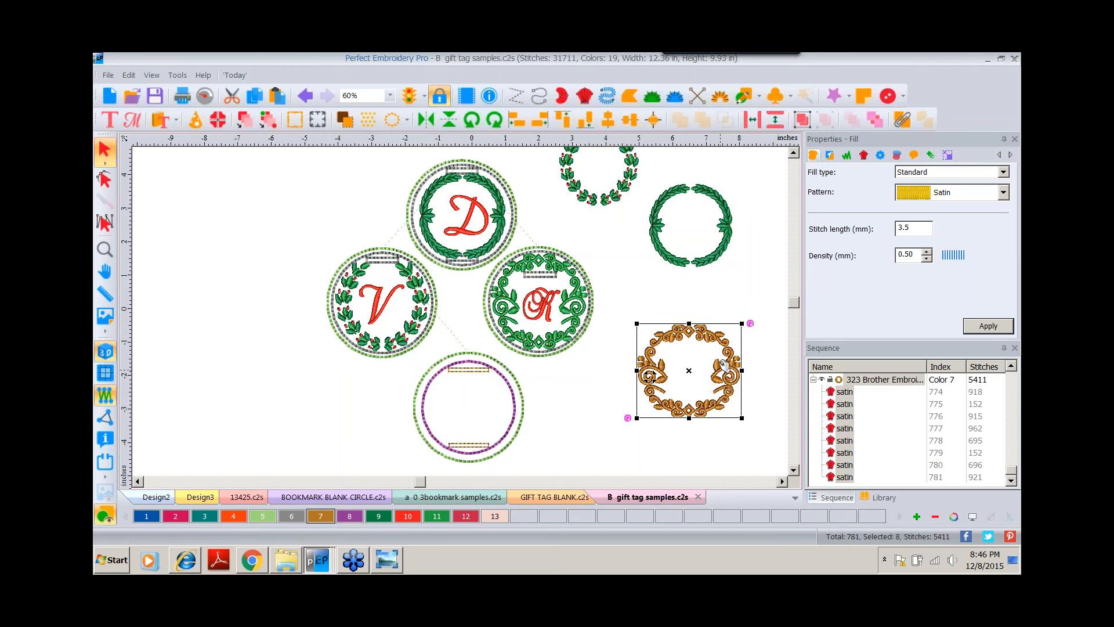
{"action": "left_click", "coordinate": [803, 119]}
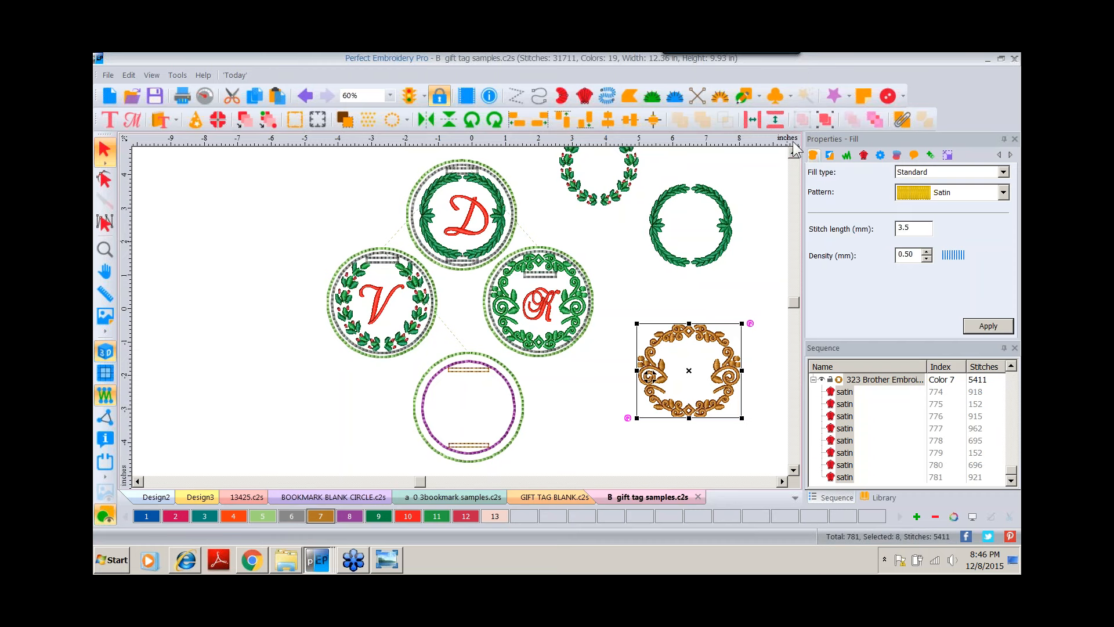
{"action": "left_click_drag", "start_coordinate": [722, 344], "coordinate": [652, 358]}
Switch to the photo viewer, look through the stitched gift tag sample photos, and return to the embroidery program.
{"action": "left_click", "coordinate": [539, 303]}
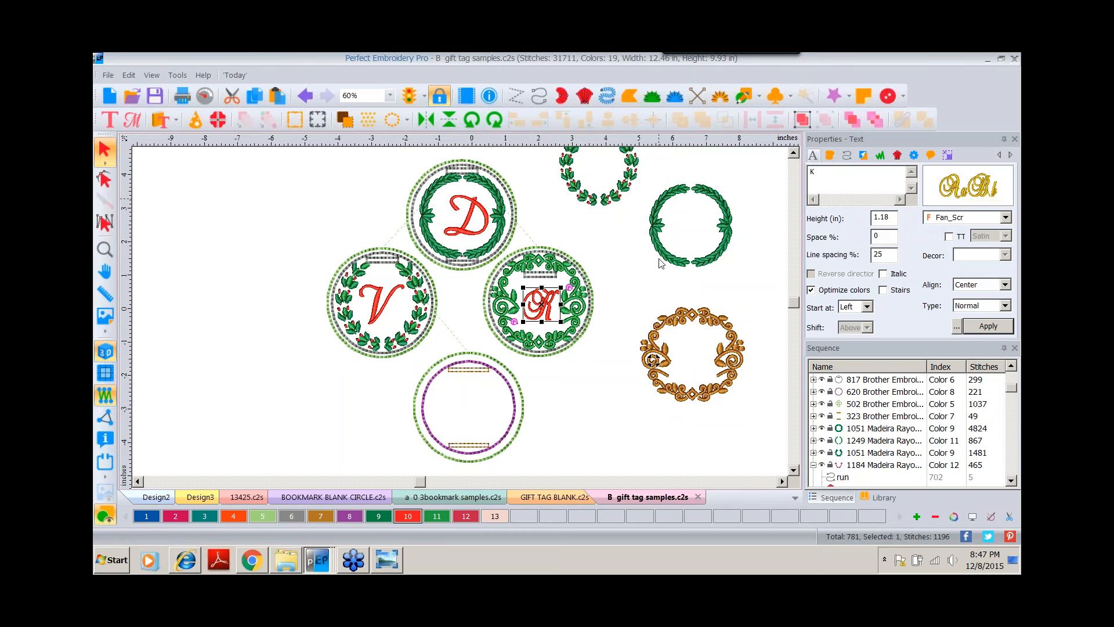
{"action": "left_click", "coordinate": [386, 559]}
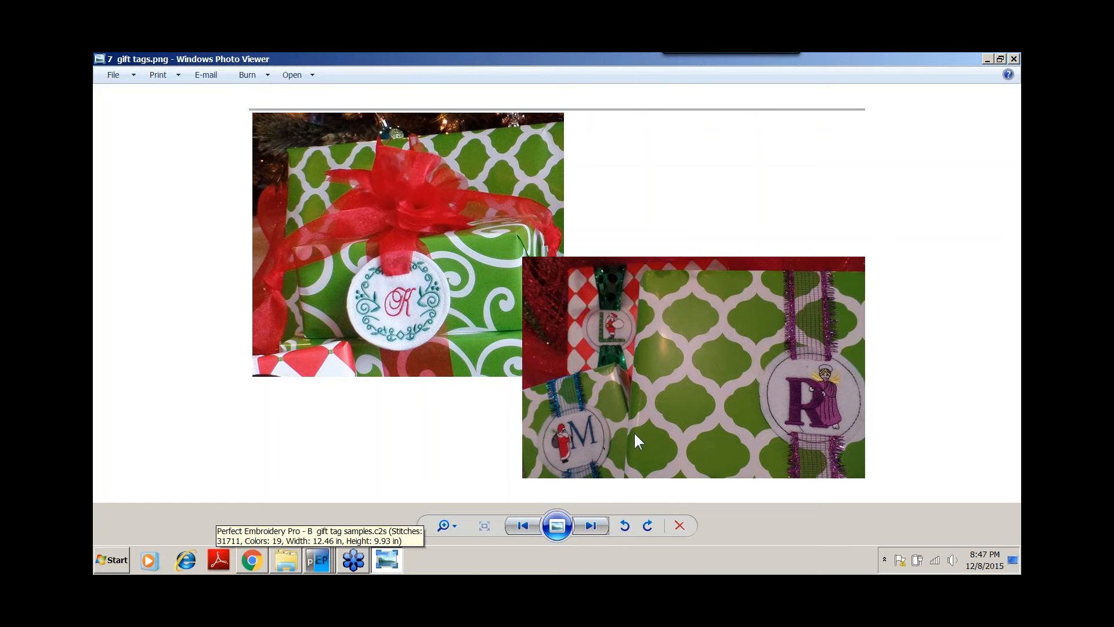
{"action": "left_click", "coordinate": [586, 525]}
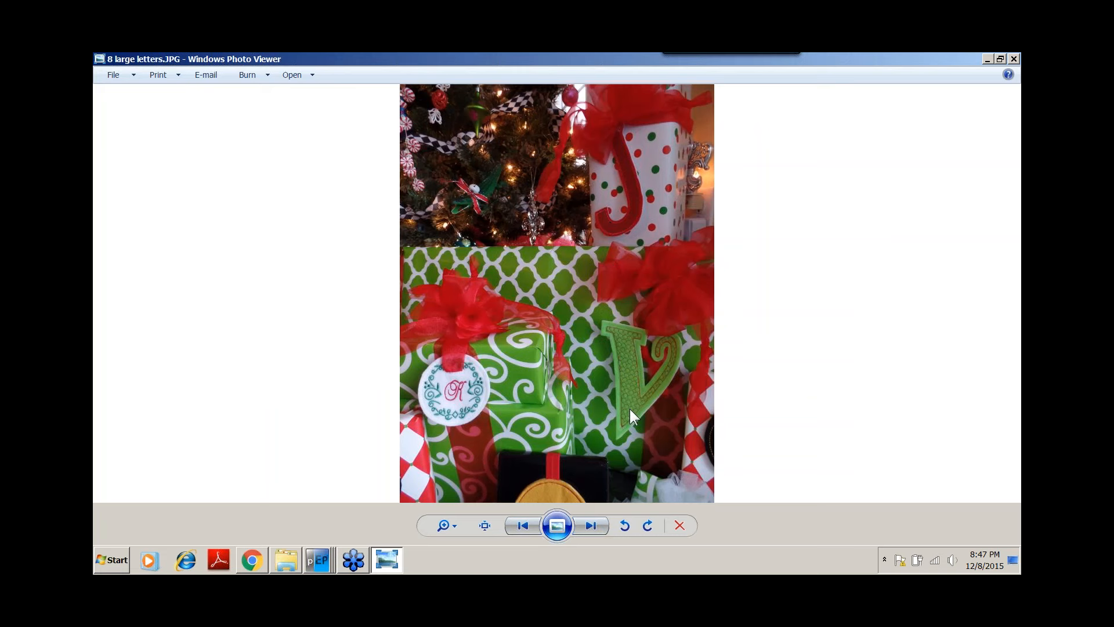
{"action": "left_click", "coordinate": [321, 570]}
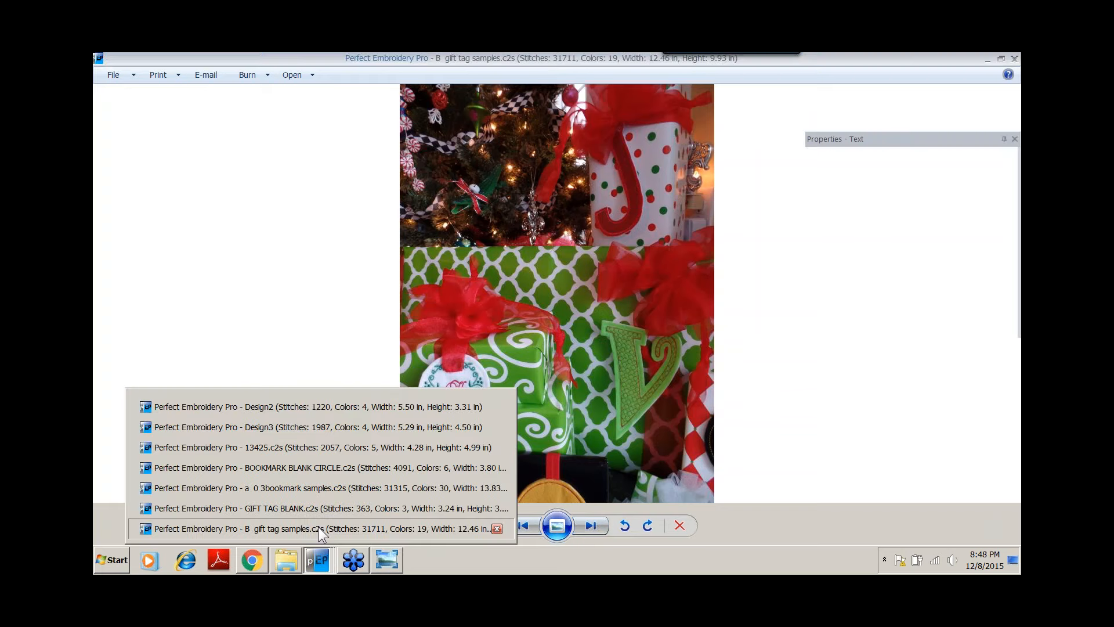
{"action": "left_click", "coordinate": [318, 528]}
Start a new design and place a lettering object reading J.
{"action": "left_click", "coordinate": [108, 97]}
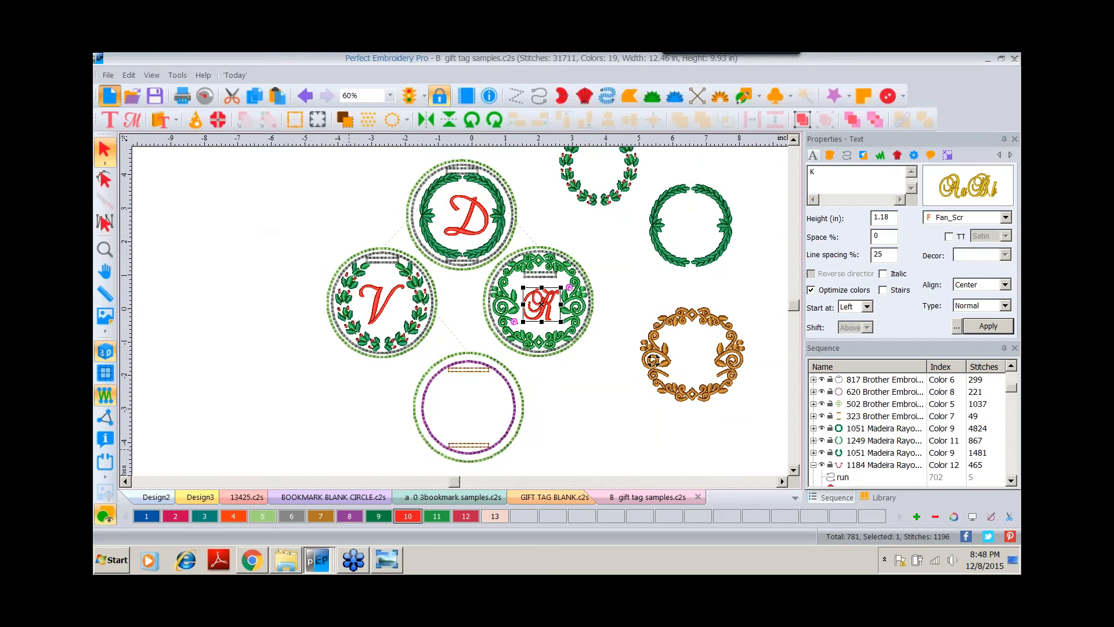
{"action": "left_click", "coordinate": [109, 120]}
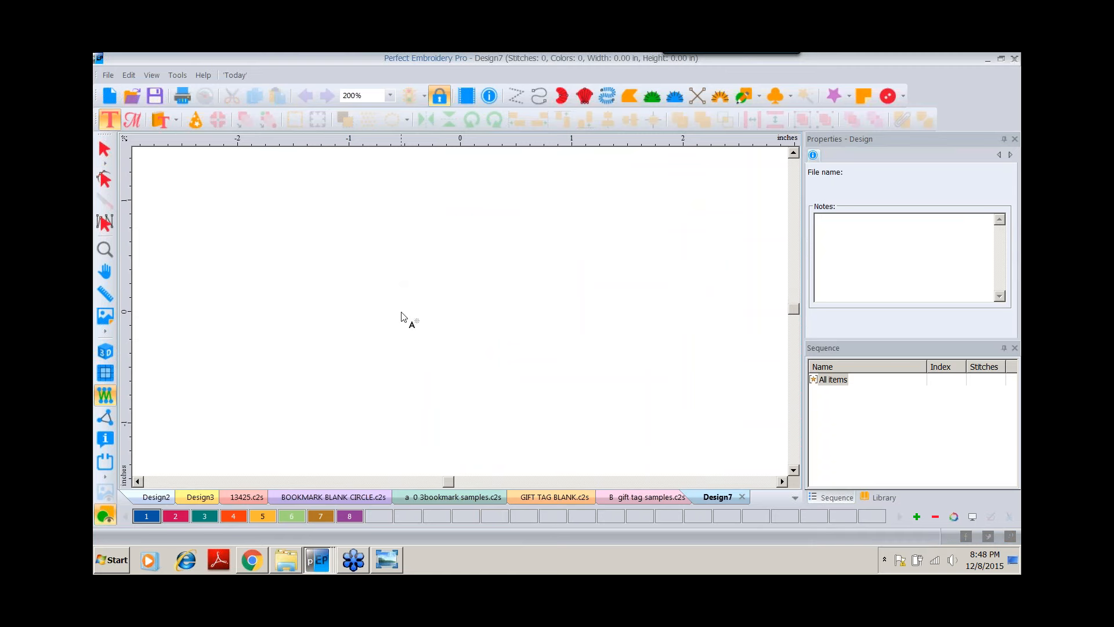
{"action": "left_click", "coordinate": [481, 333]}
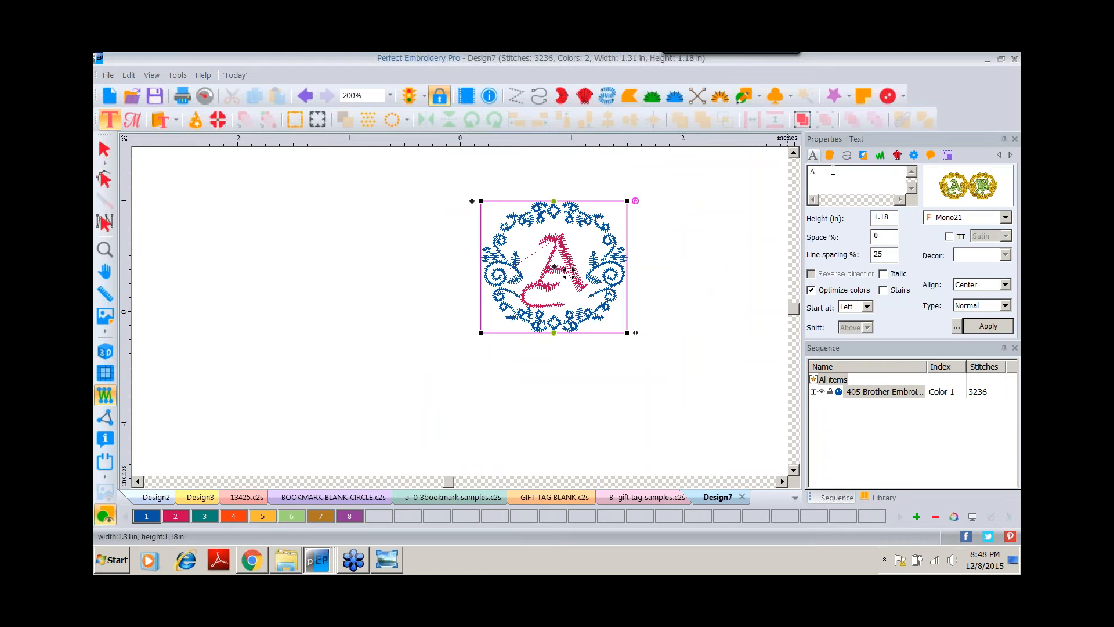
{"action": "double_click", "coordinate": [833, 170]}
{"action": "type", "text": "J"}
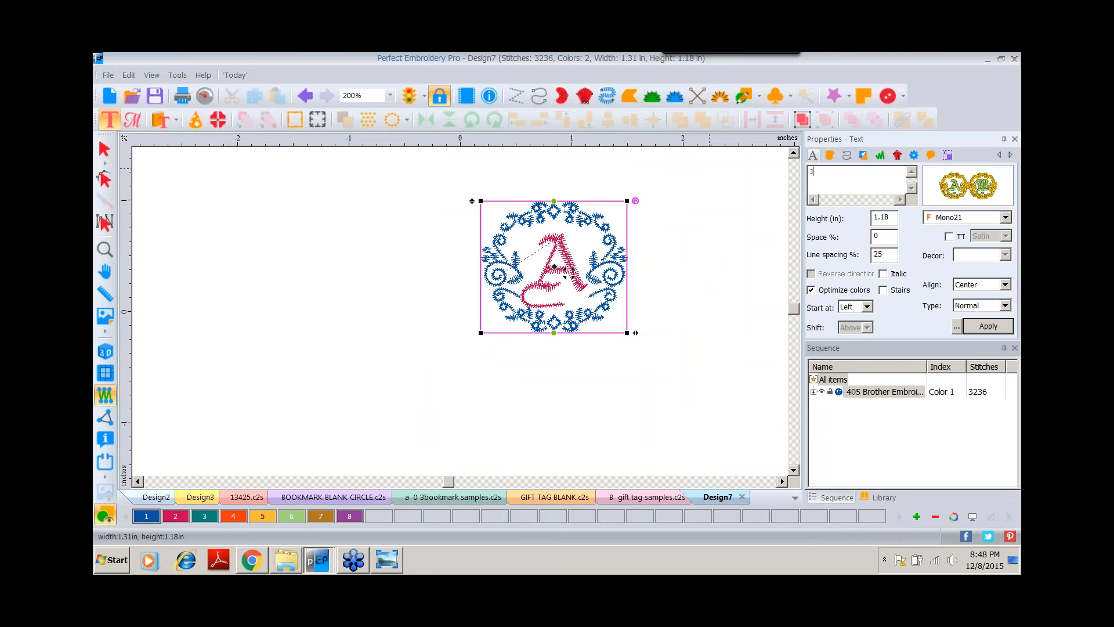
Change the J's font to Arial Run.
{"action": "mouse_move", "coordinate": [965, 184]}
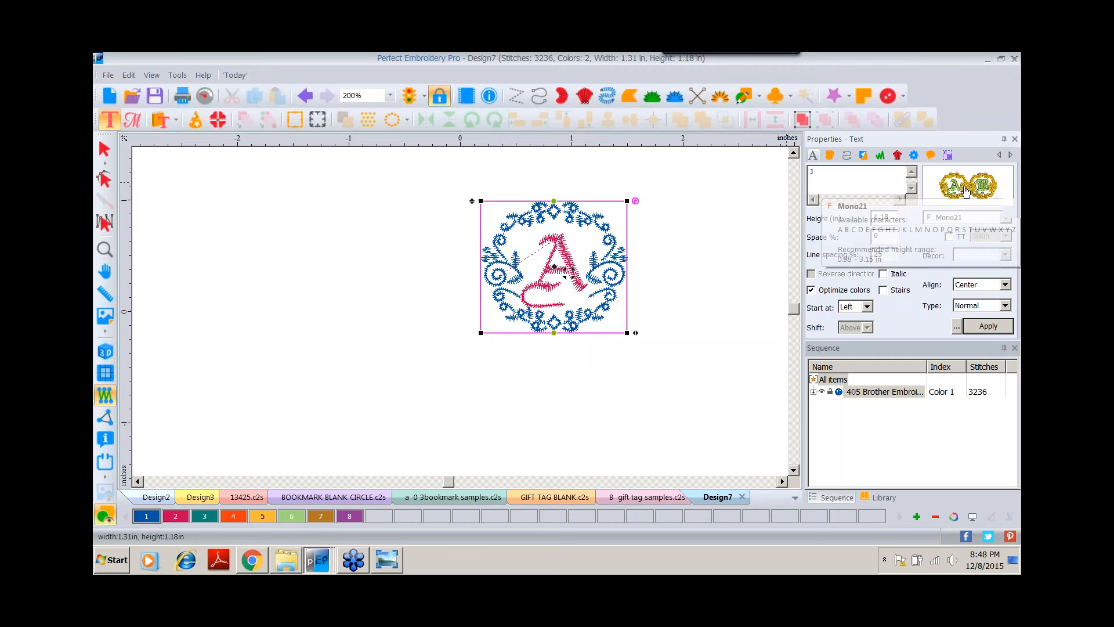
{"action": "left_click", "coordinate": [963, 185]}
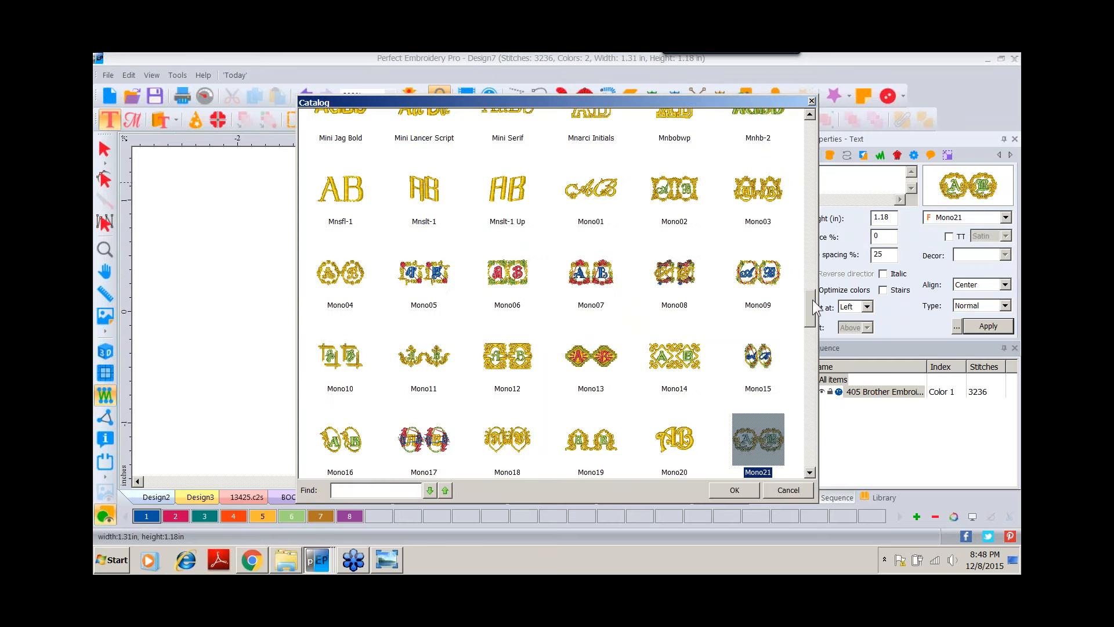
{"action": "left_click_drag", "start_coordinate": [812, 299], "coordinate": [810, 124]}
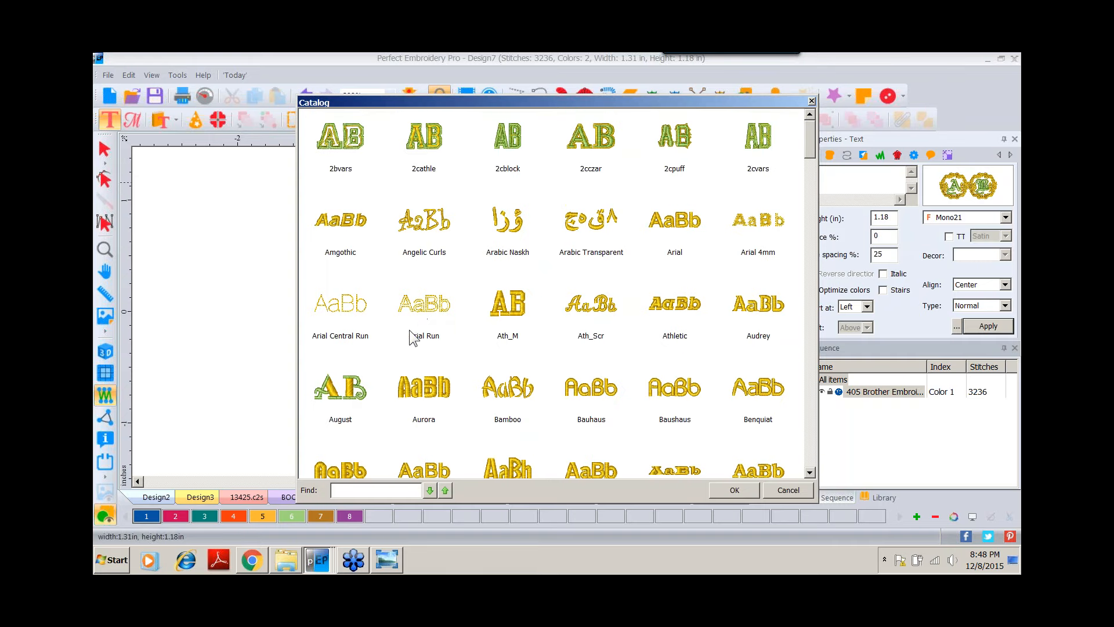
{"action": "left_click", "coordinate": [430, 305]}
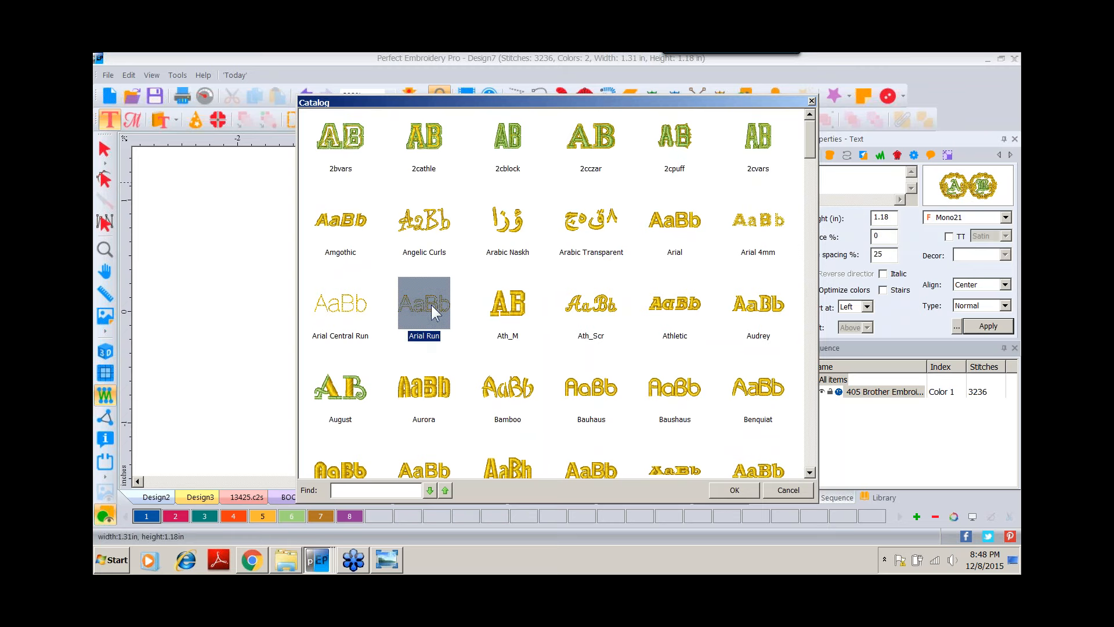
{"action": "double_click", "coordinate": [430, 306]}
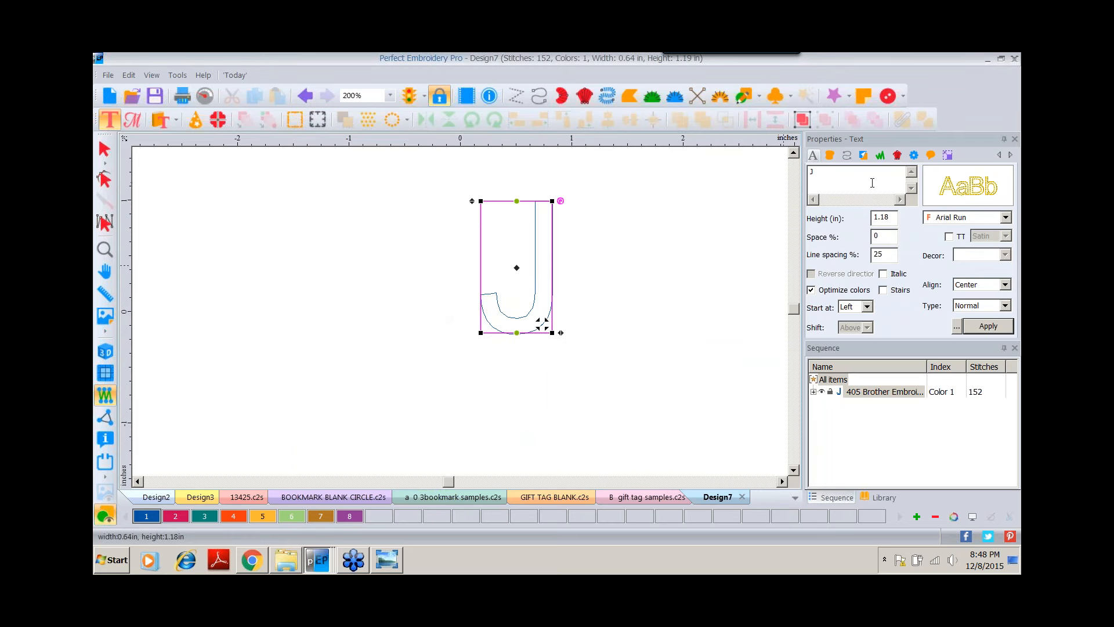
Try stretching the J to 6.5 in tall with aspect ratio unlocked, then undo the change.
{"action": "left_click", "coordinate": [947, 154]}
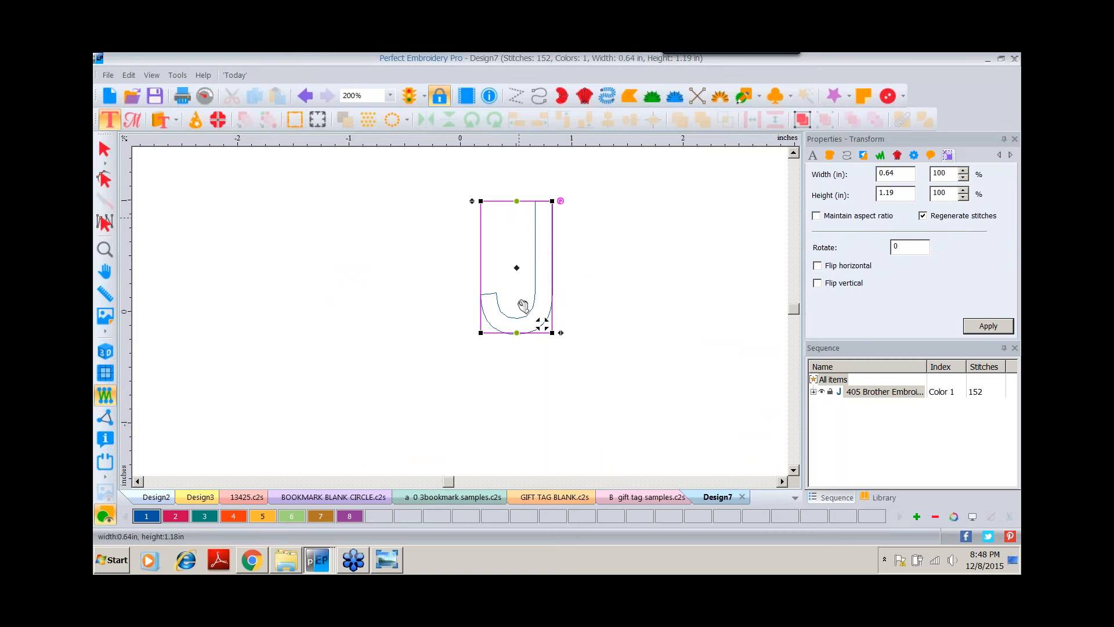
{"action": "double_click", "coordinate": [909, 195]}
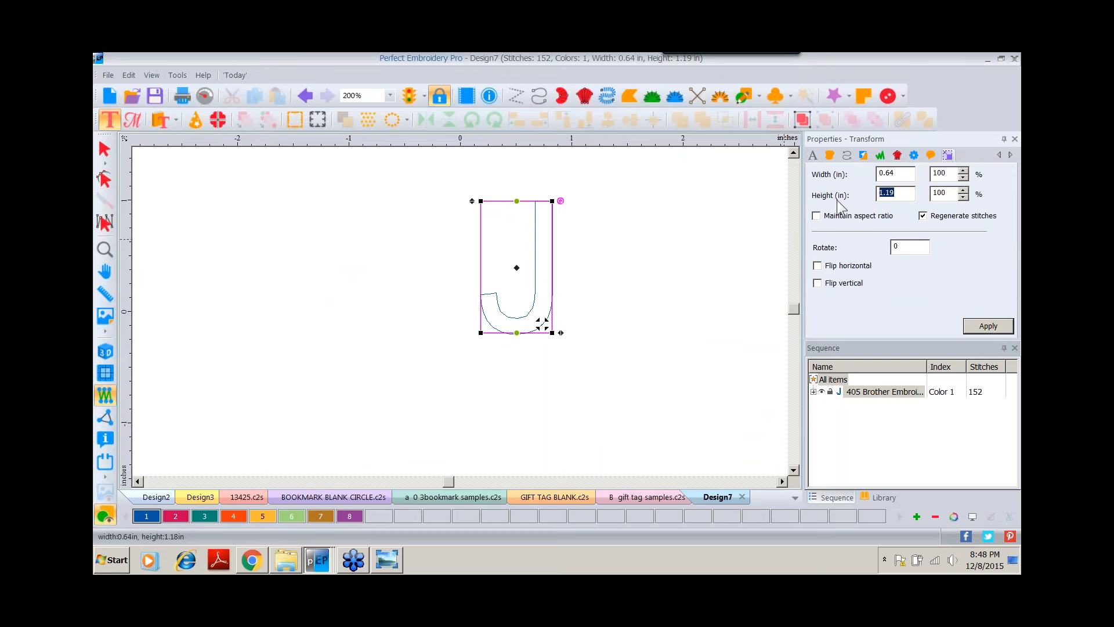
{"action": "type", "text": "6.5"}
{"action": "left_click", "coordinate": [986, 326]}
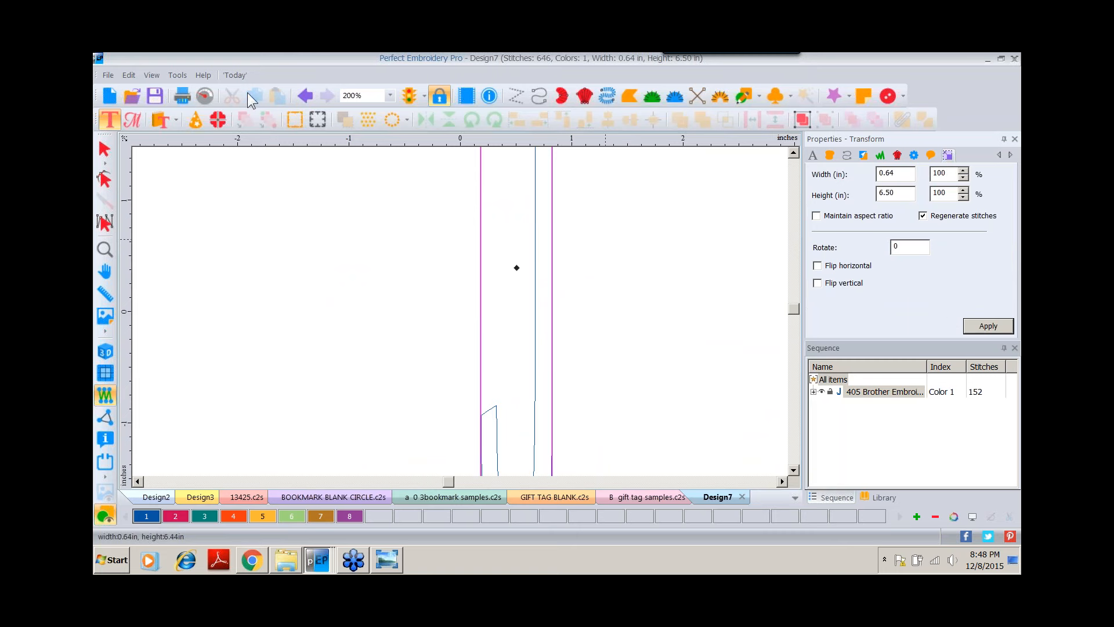
{"action": "left_click", "coordinate": [304, 96]}
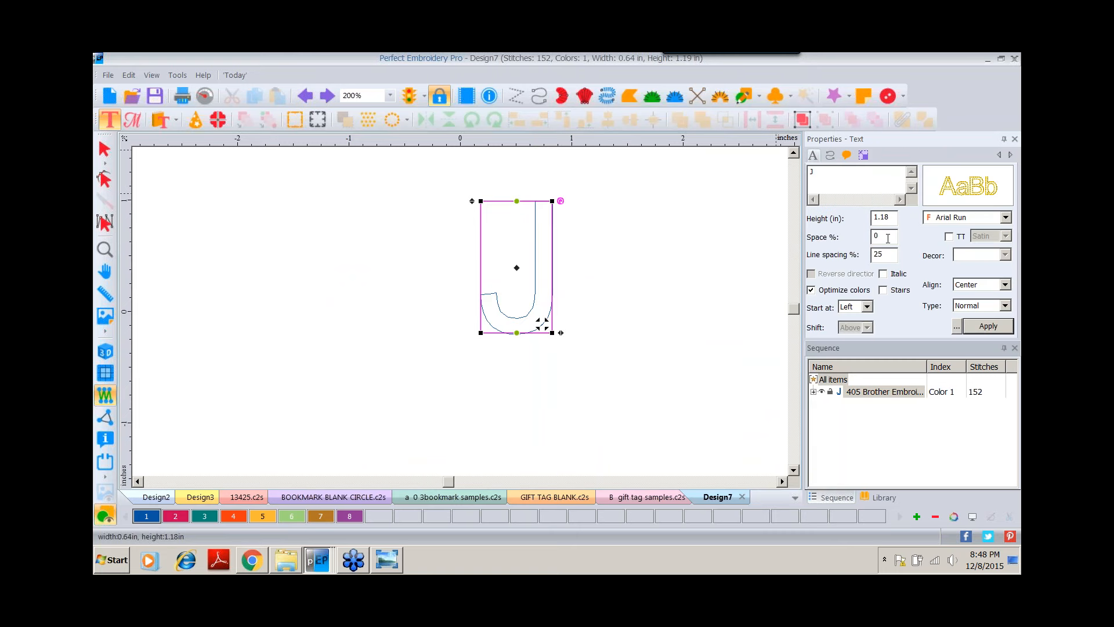
Resize the J to 6.5 in tall with aspect ratio maintained.
{"action": "left_click", "coordinate": [864, 156]}
{"action": "left_click", "coordinate": [817, 216]}
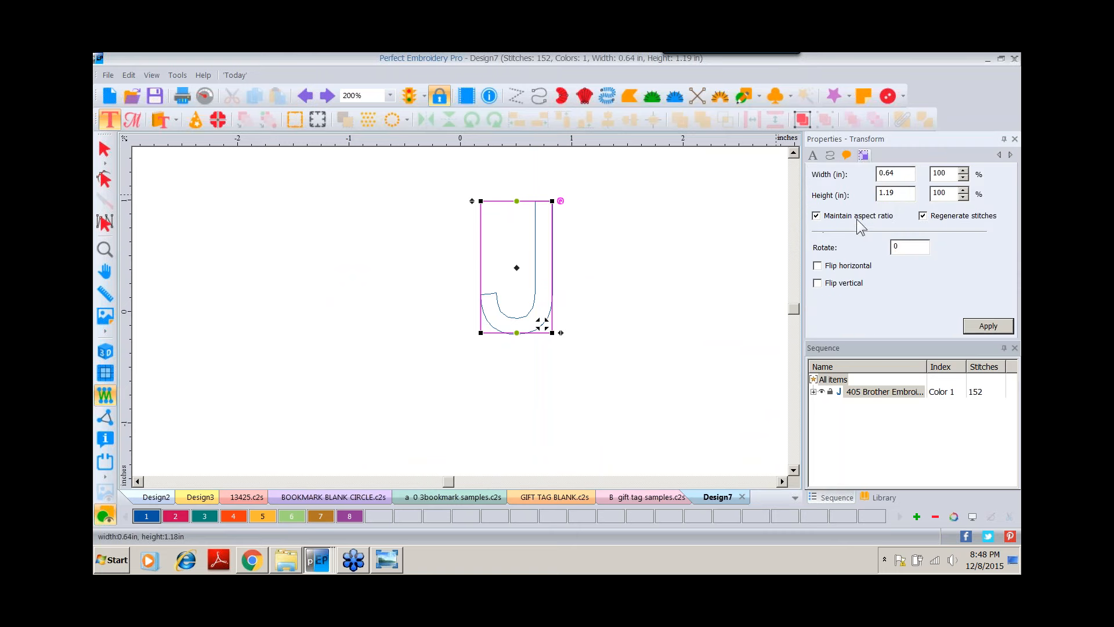
{"action": "double_click", "coordinate": [902, 192]}
{"action": "type", "text": "6.5"}
{"action": "left_click", "coordinate": [989, 326]}
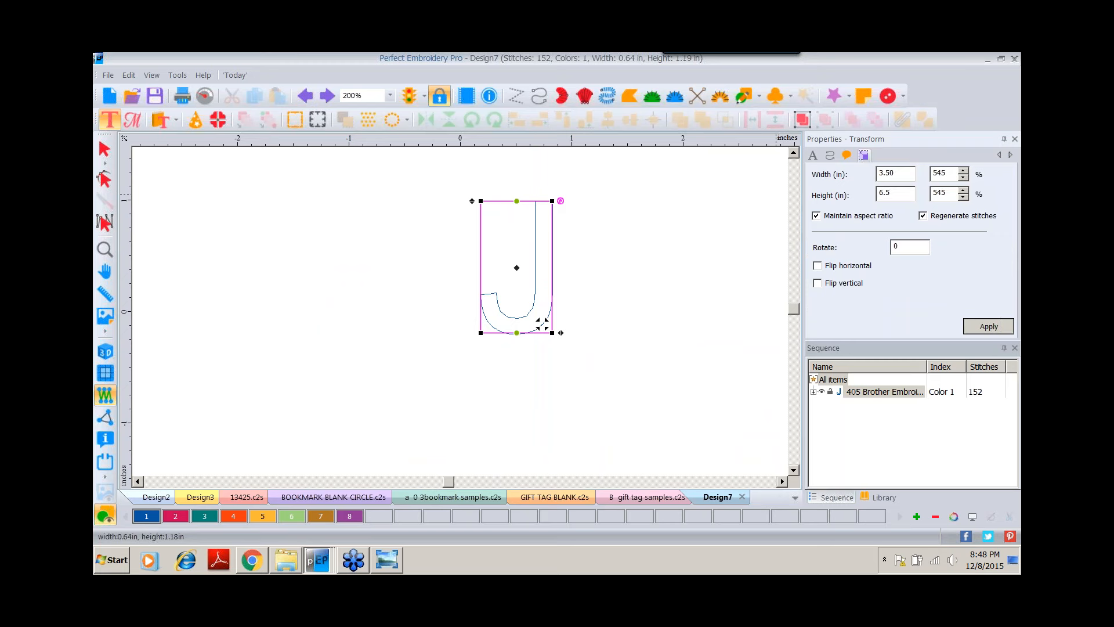
Set the J's run stitch length to 3.5 mm.
{"action": "double_click", "coordinate": [105, 251]}
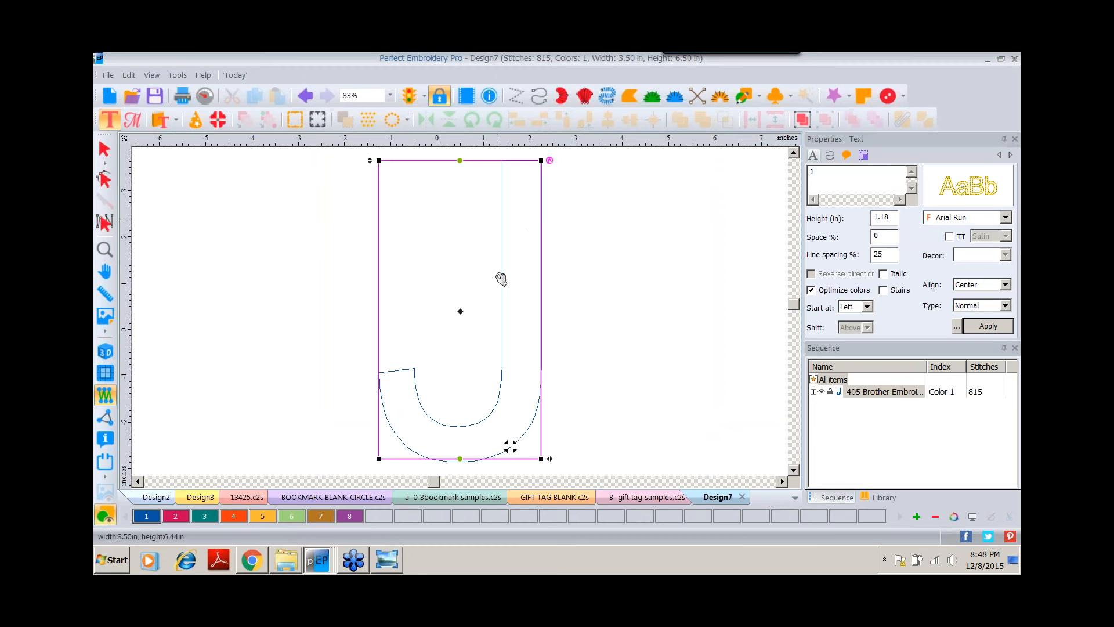
{"action": "left_click", "coordinate": [111, 356]}
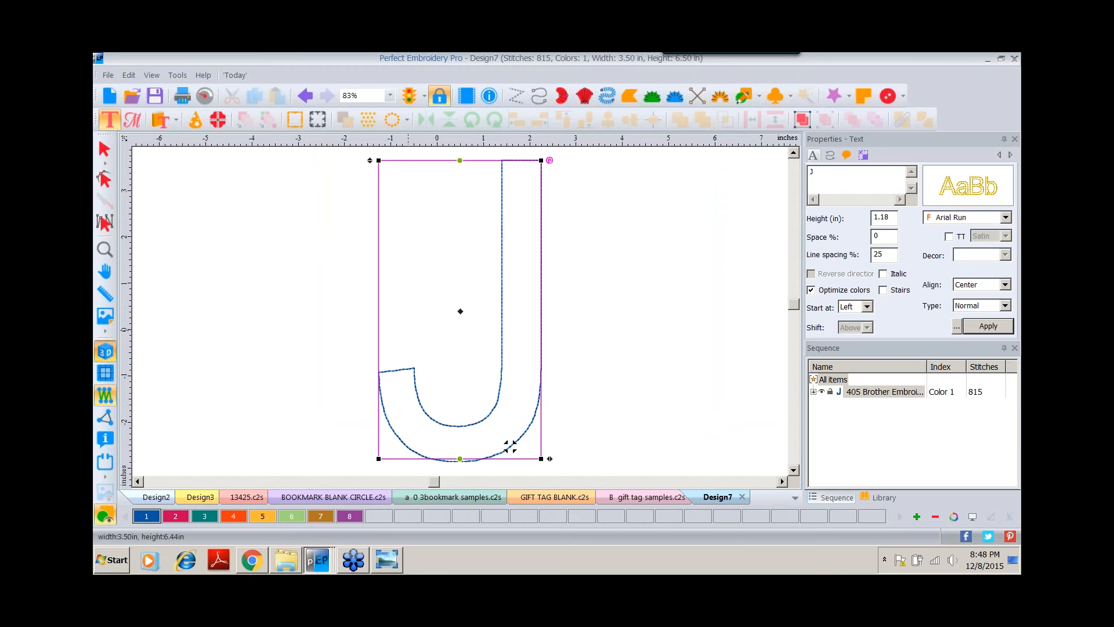
{"action": "left_click", "coordinate": [830, 156]}
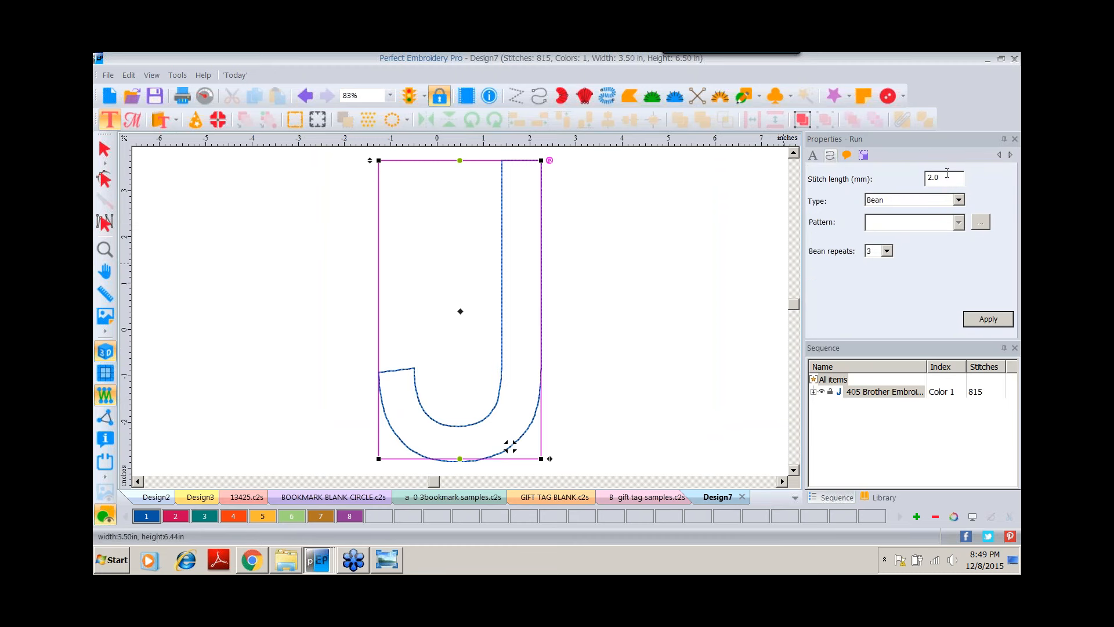
{"action": "left_click_drag", "start_coordinate": [947, 174], "coordinate": [893, 175]}
{"action": "type", "text": "3."}
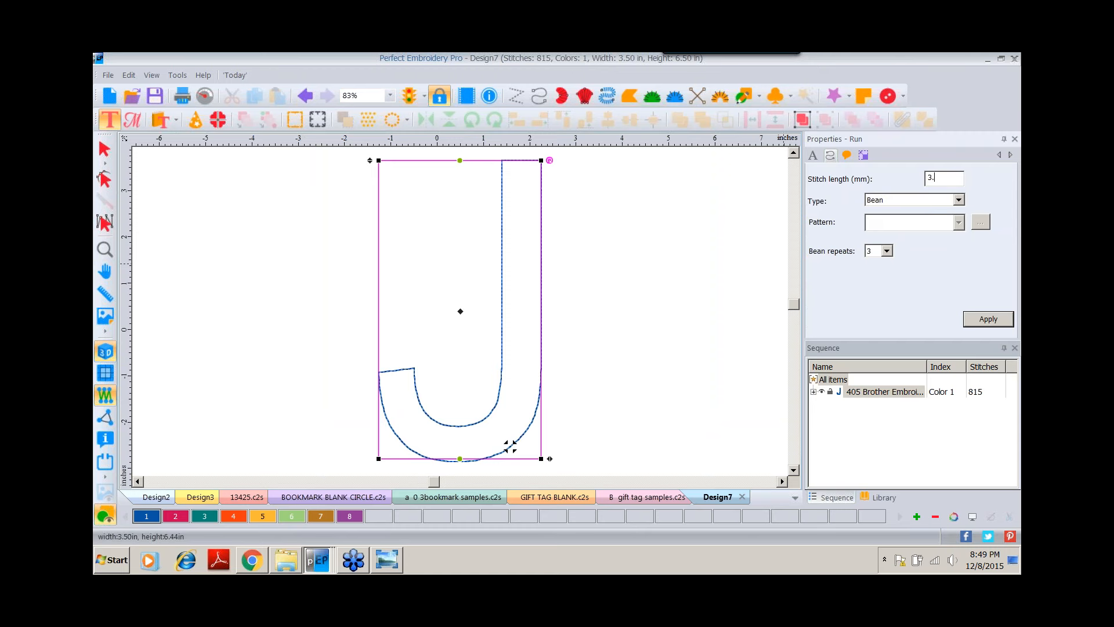
{"action": "type", "text": "5"}
{"action": "left_click", "coordinate": [986, 319]}
Create an outline around the J at a distance of 0.1 in.
{"action": "left_click", "coordinate": [104, 149]}
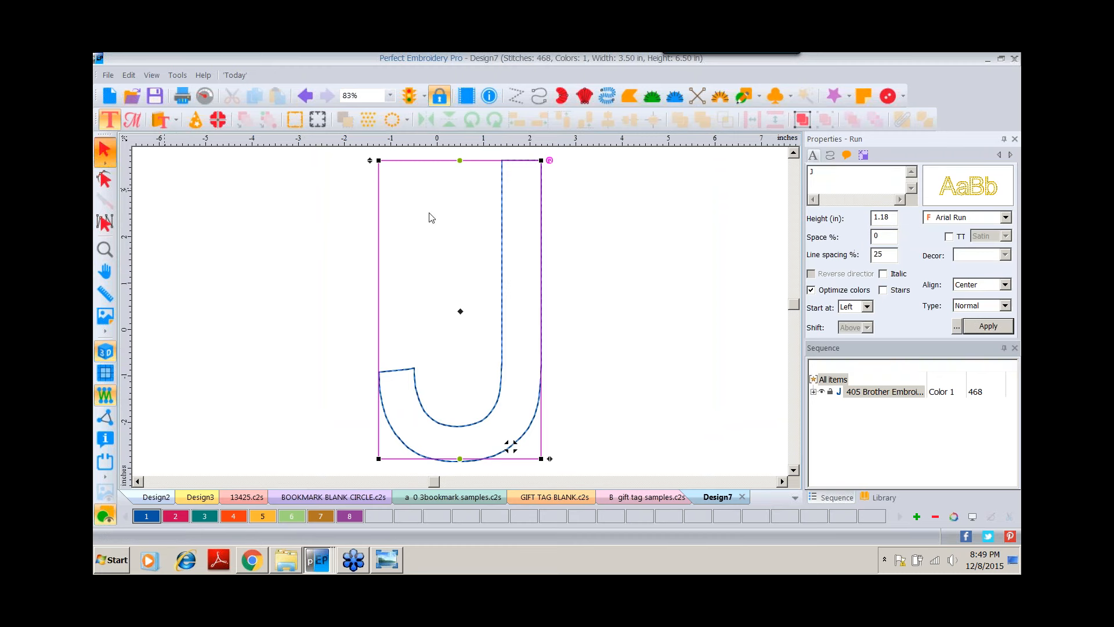
{"action": "right_click", "coordinate": [505, 268]}
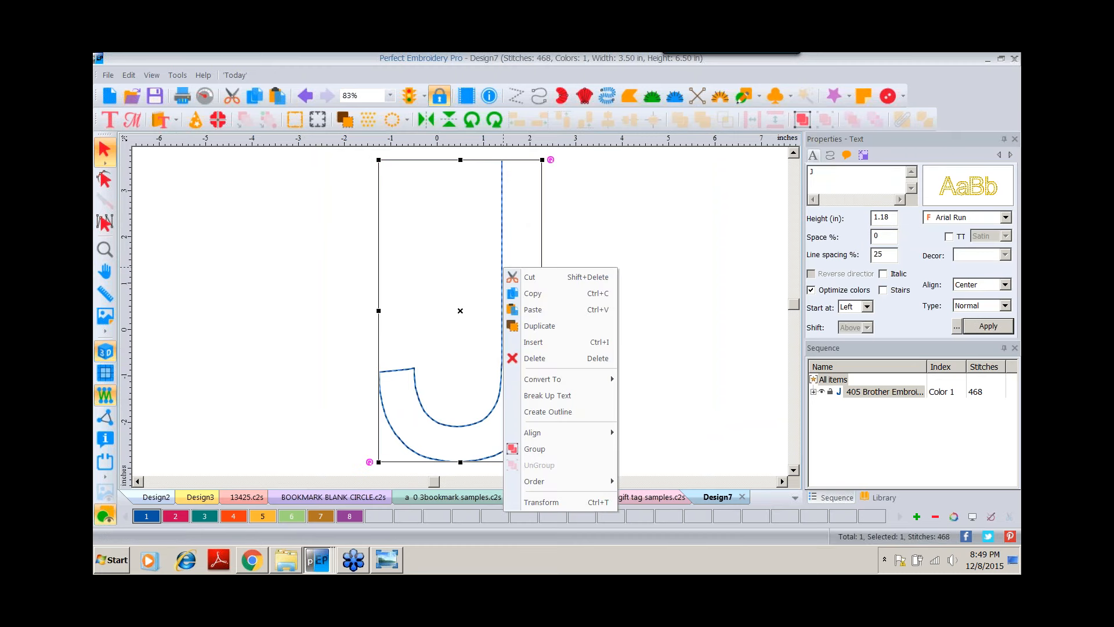
{"action": "left_click", "coordinate": [545, 411]}
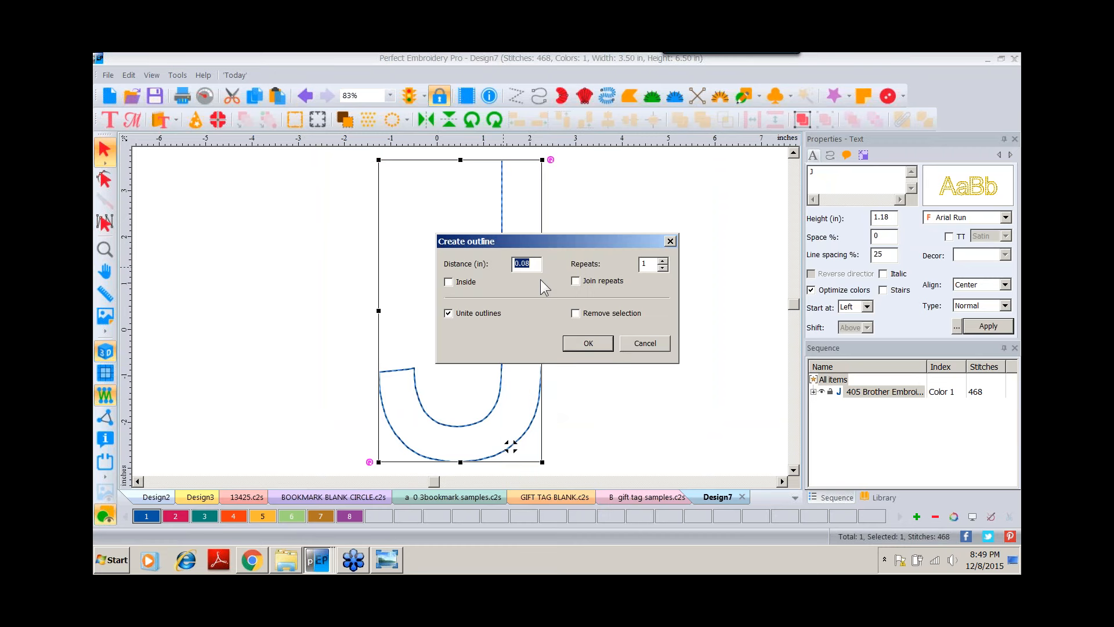
{"action": "type", "text": ".1"}
{"action": "left_click", "coordinate": [583, 343]}
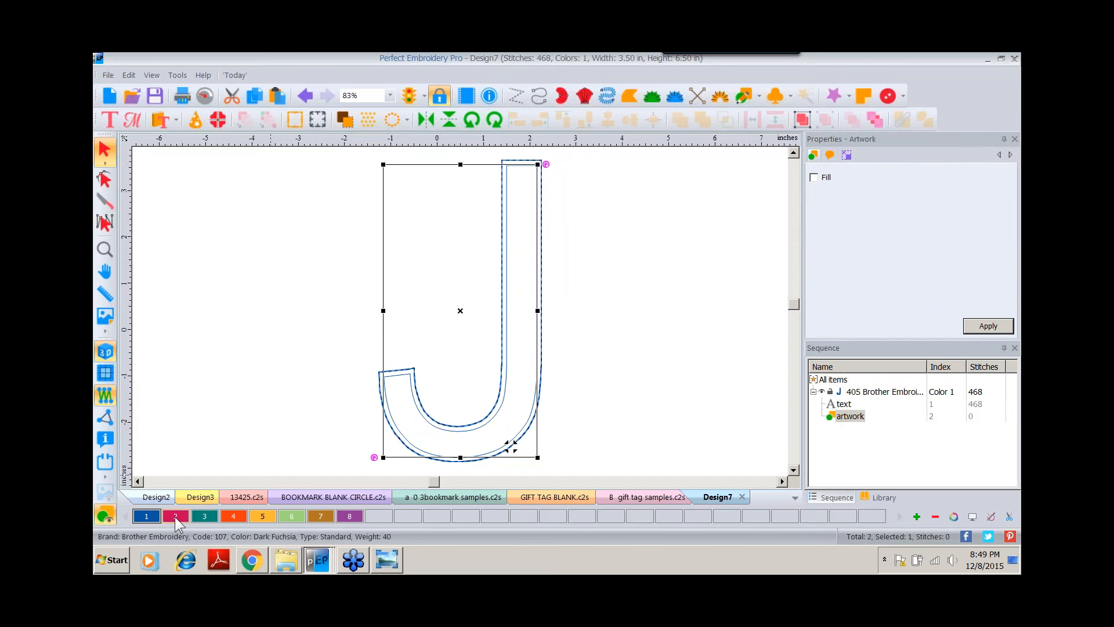
Convert the J's outline artwork to a Complex Fill.
{"action": "left_click", "coordinate": [627, 211]}
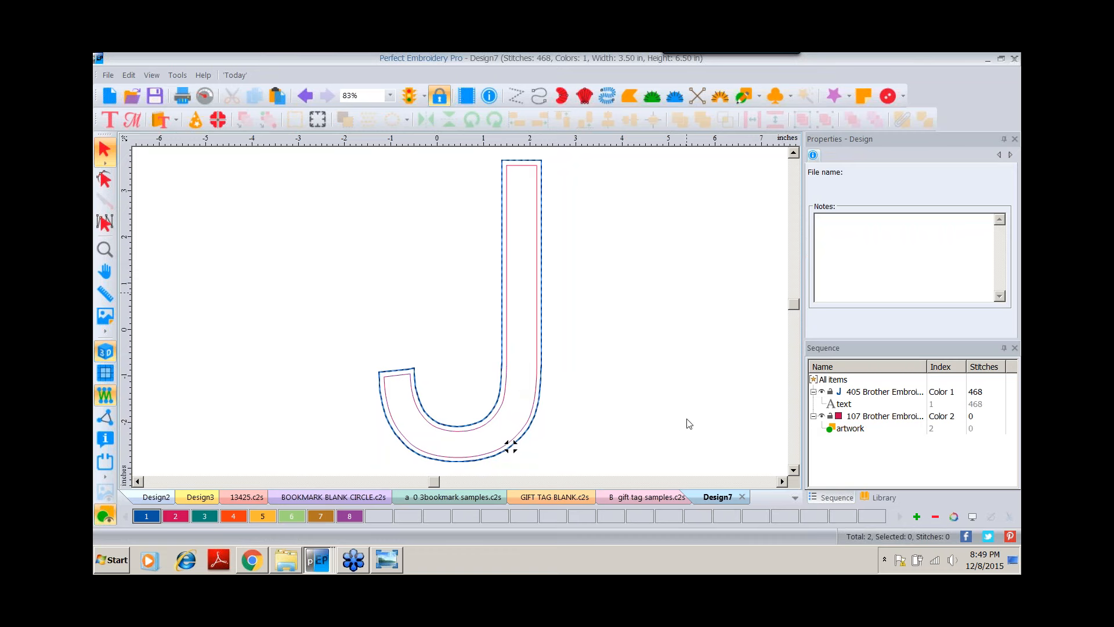
{"action": "left_click", "coordinate": [850, 429]}
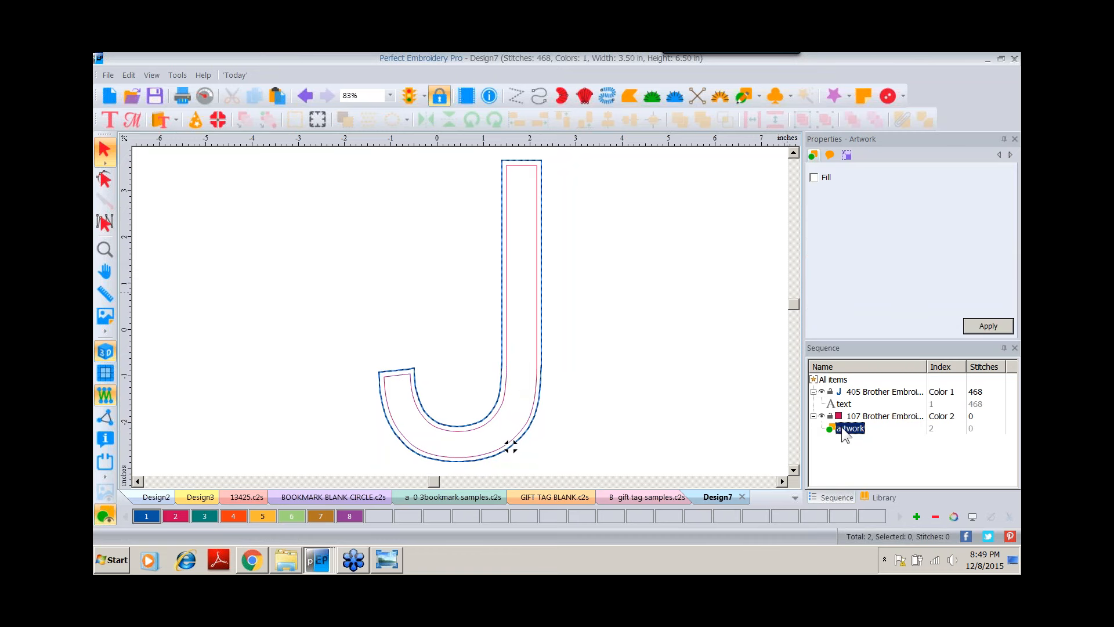
{"action": "right_click", "coordinate": [510, 182]}
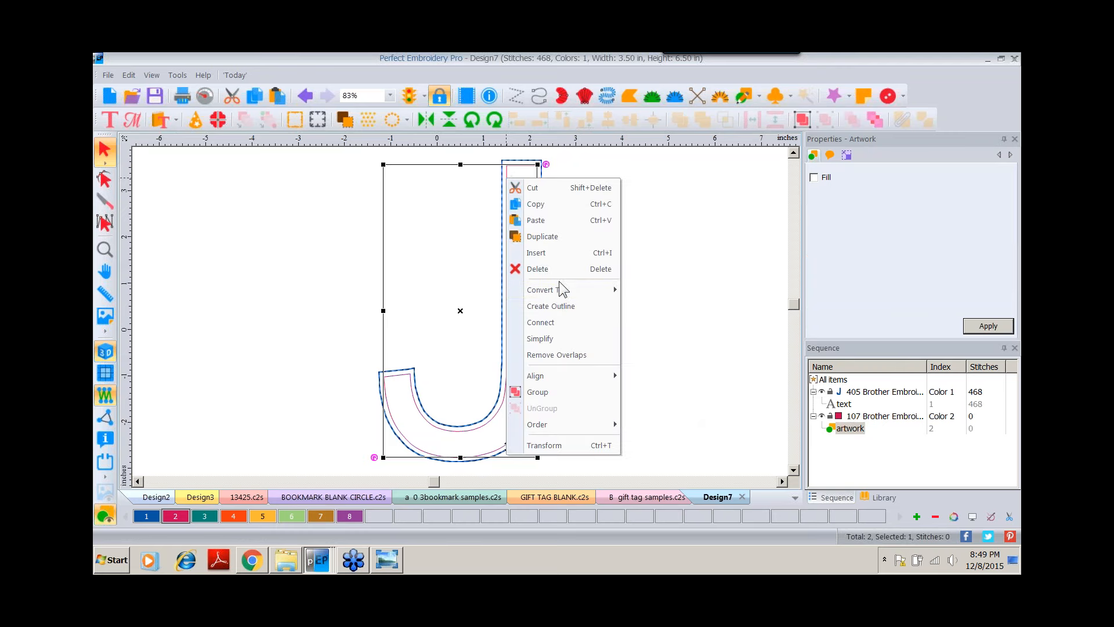
{"action": "mouse_move", "coordinate": [556, 290]}
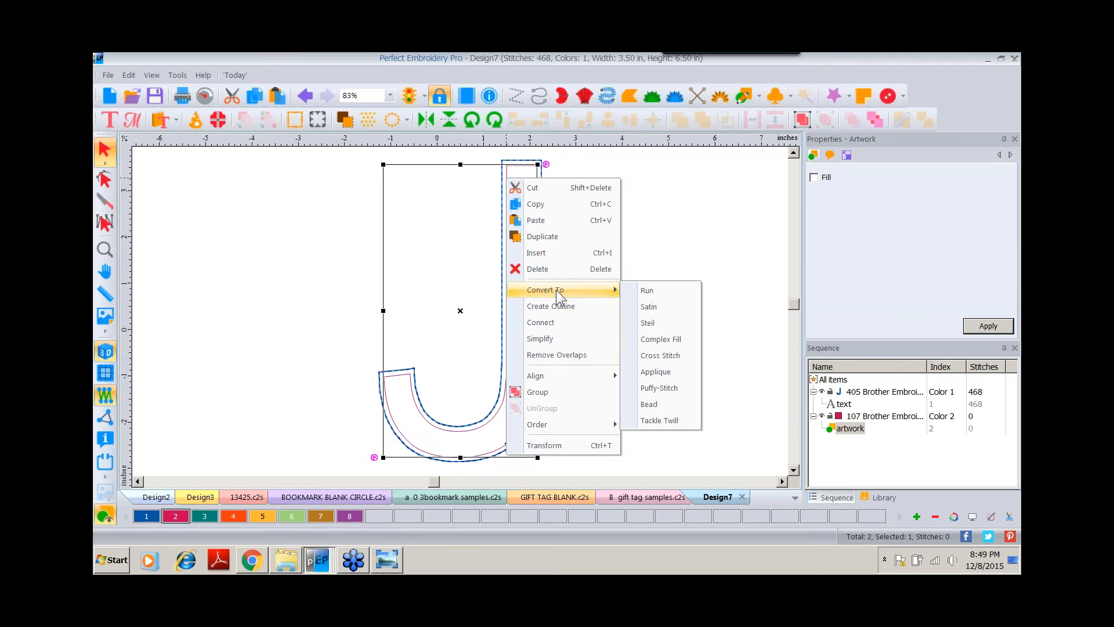
{"action": "left_click", "coordinate": [662, 340]}
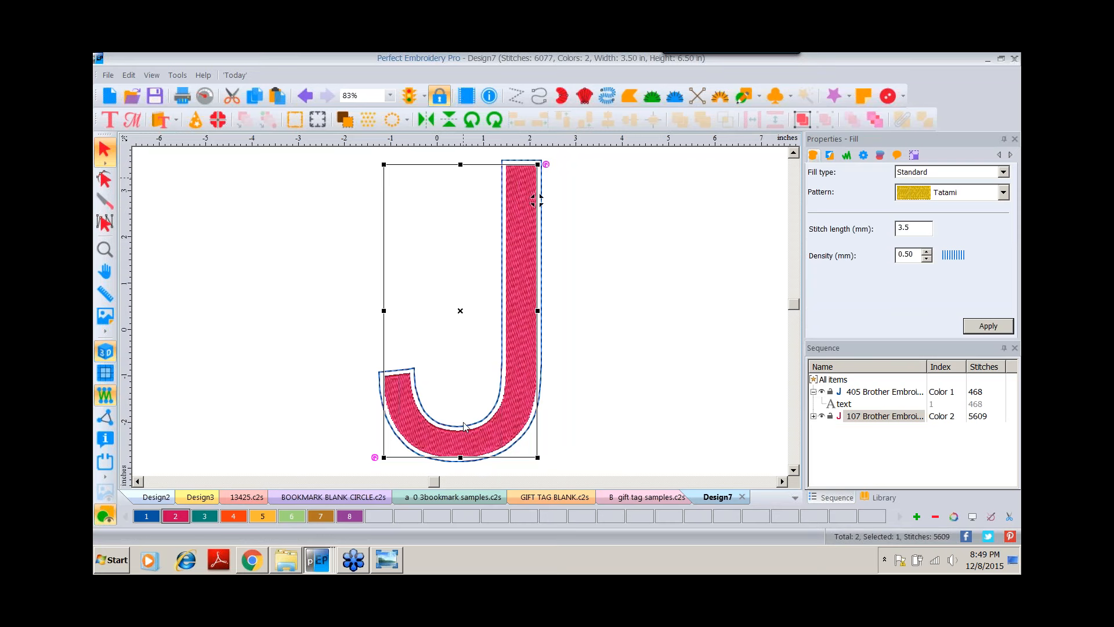
Change the outline fill to Motif pattern 103 with a 5 mm pattern length.
{"action": "left_click", "coordinate": [1002, 172]}
{"action": "left_click", "coordinate": [917, 203]}
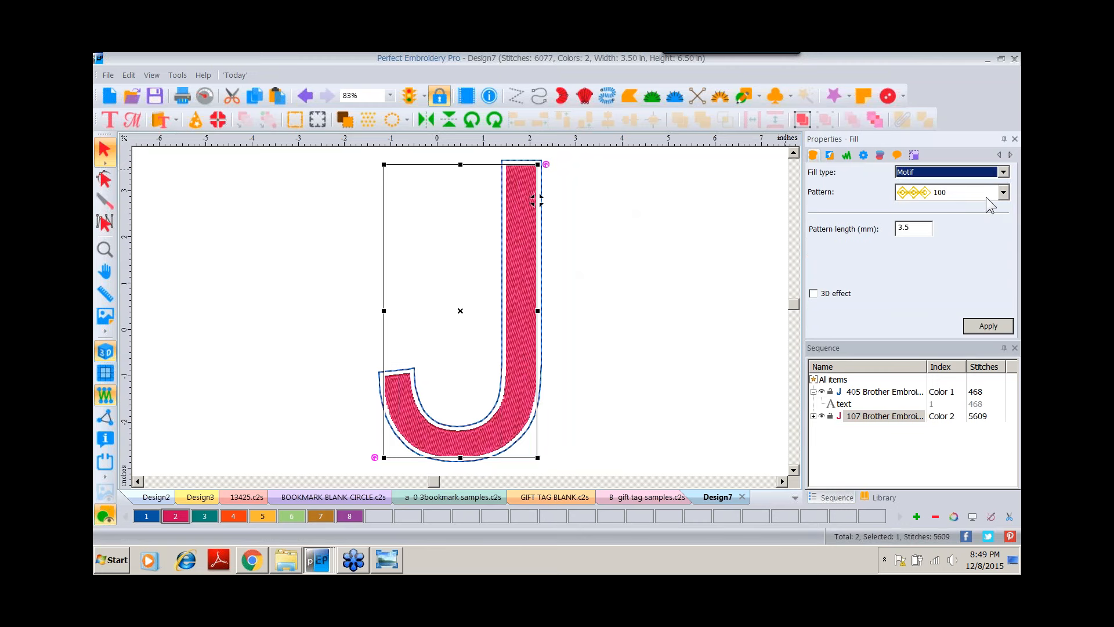
{"action": "left_click", "coordinate": [1003, 193]}
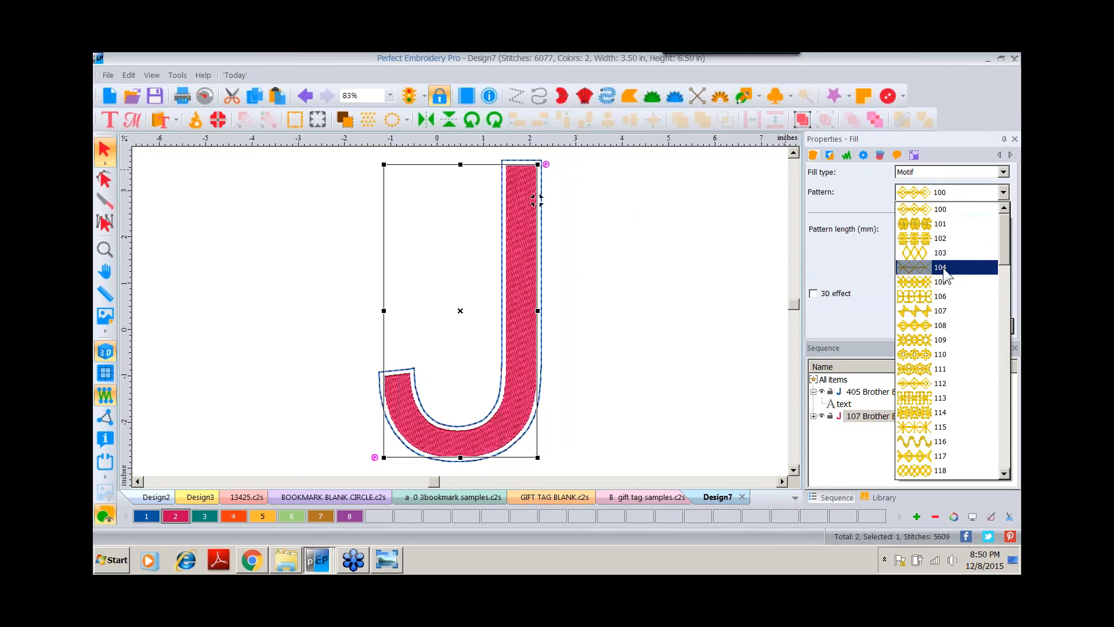
{"action": "left_click", "coordinate": [947, 253]}
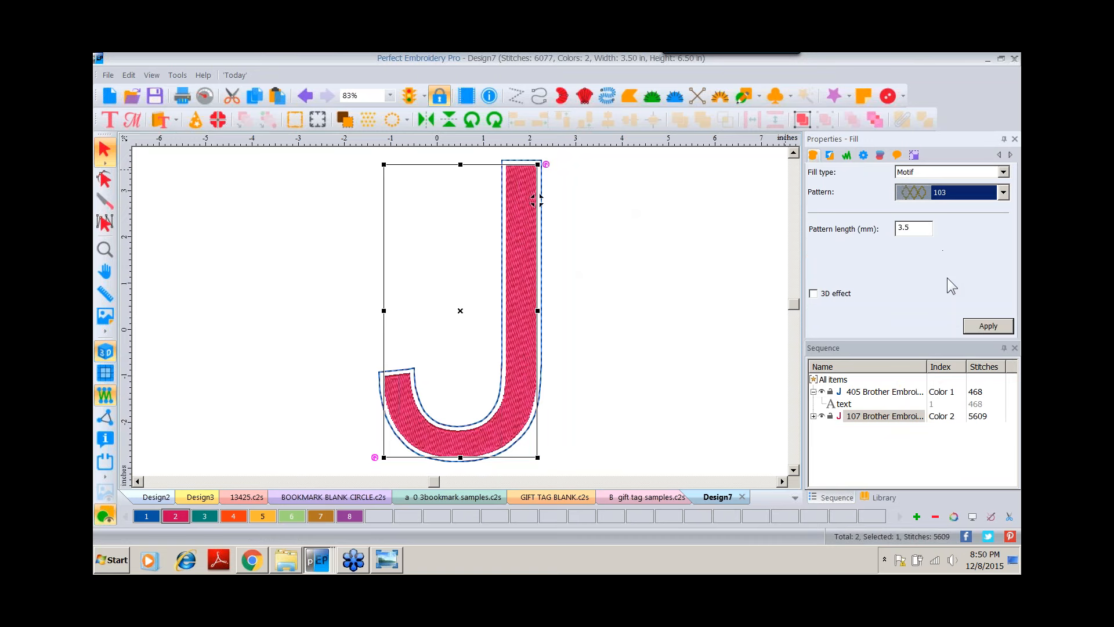
{"action": "left_click", "coordinate": [1001, 327]}
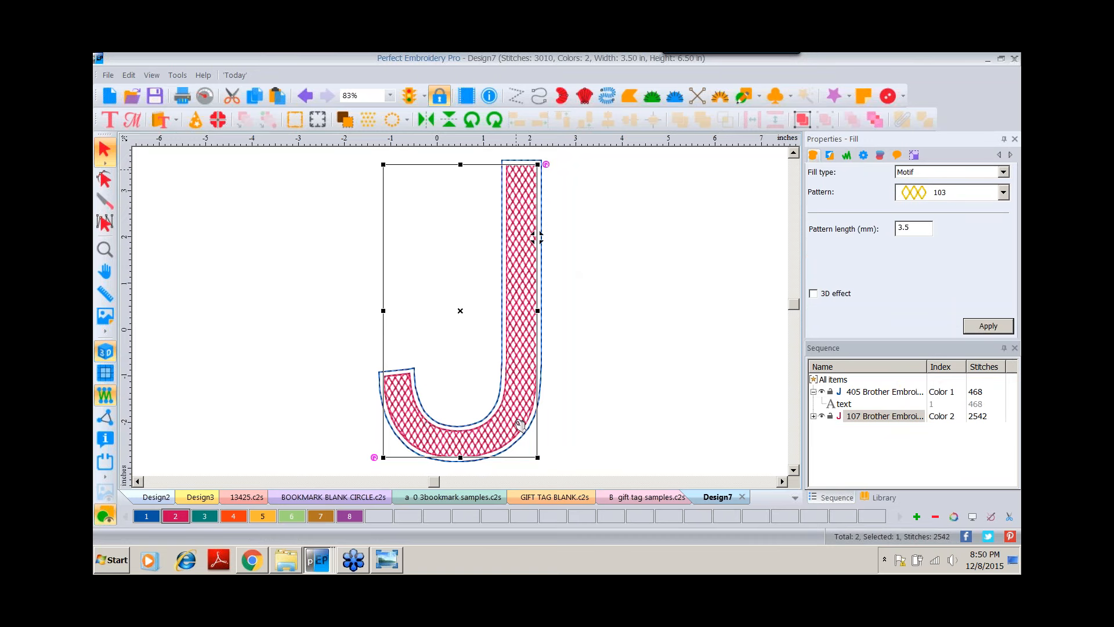
{"action": "double_click", "coordinate": [929, 231]}
{"action": "type", "text": "5"}
{"action": "left_click", "coordinate": [988, 325]}
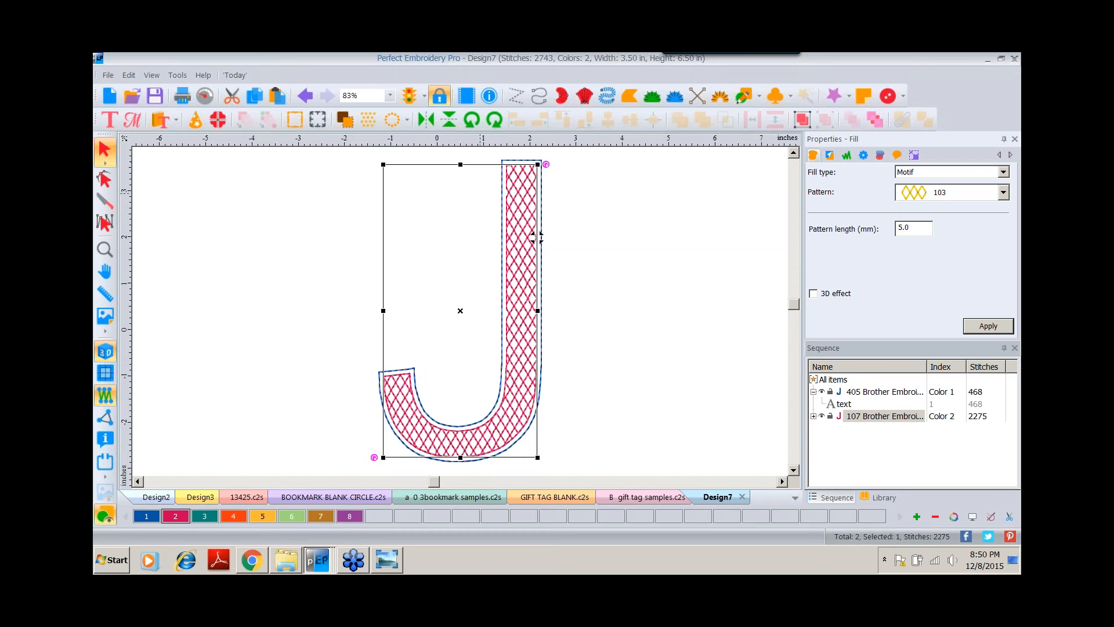
Place a lettering object reading O beside the J and set its font to Bauhaus.
{"action": "left_click", "coordinate": [111, 121]}
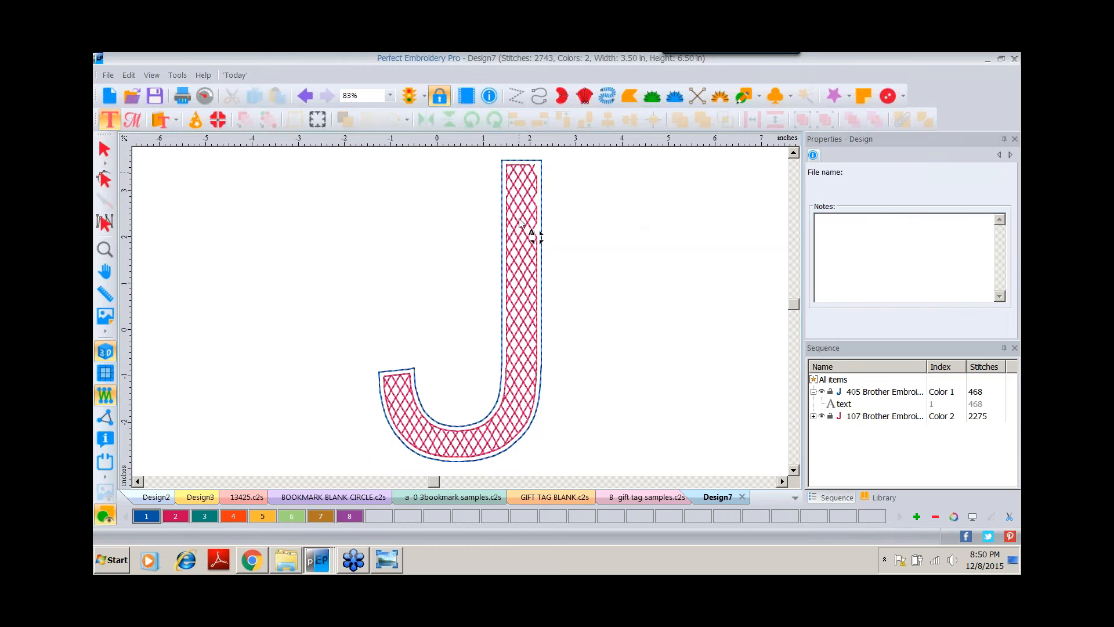
{"action": "left_click", "coordinate": [597, 268]}
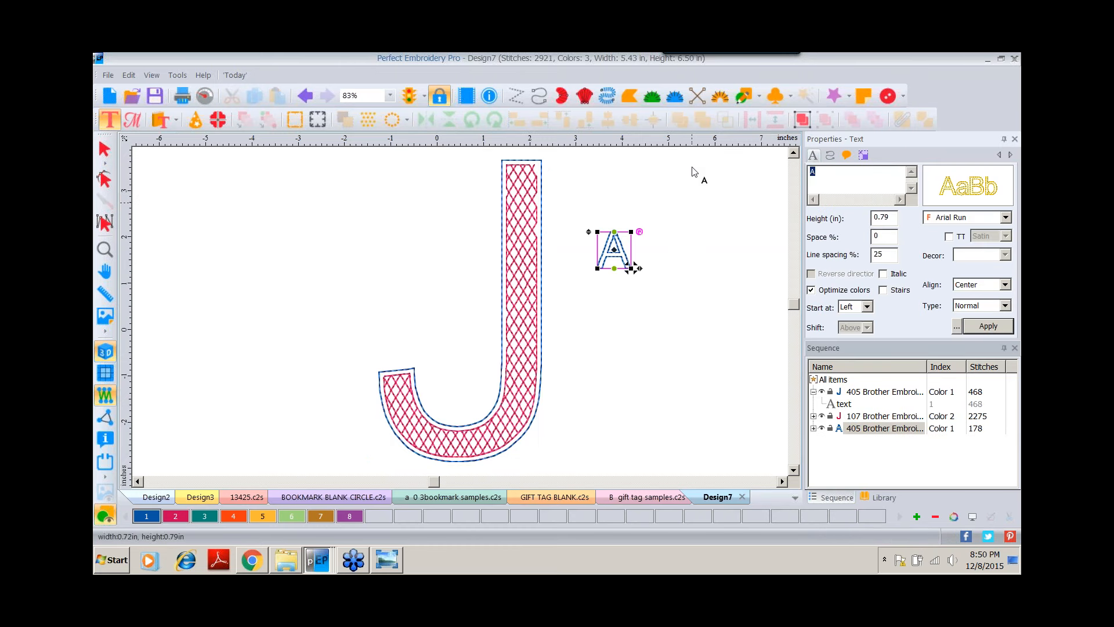
{"action": "type", "text": "O"}
{"action": "left_click", "coordinate": [986, 197]}
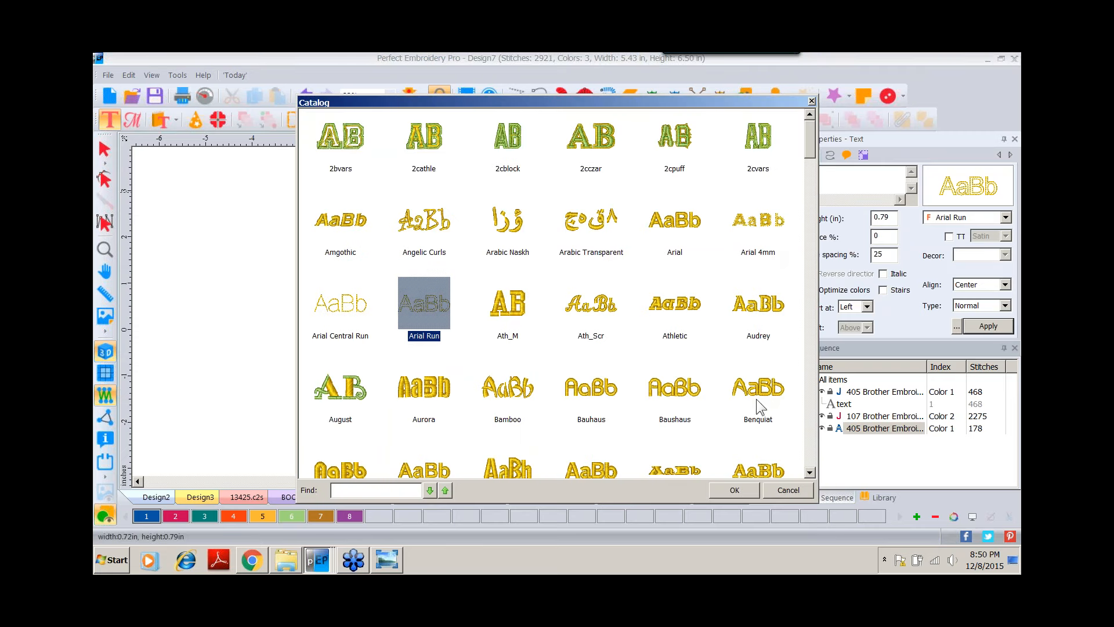
{"action": "double_click", "coordinate": [590, 388]}
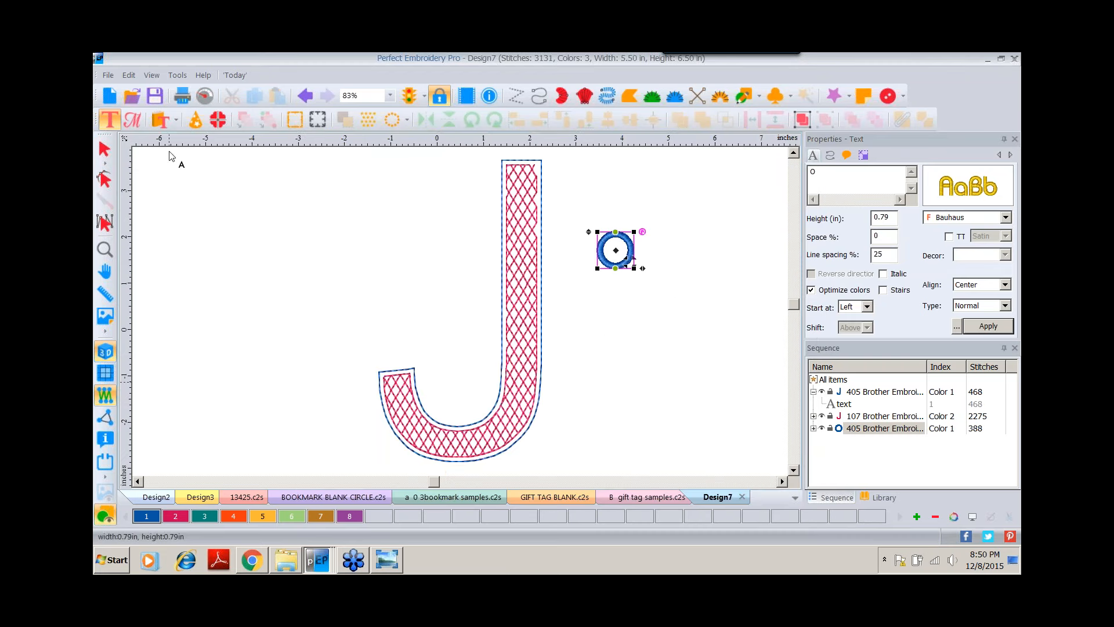
Move the O onto the top of the J's stem.
{"action": "left_click", "coordinate": [104, 150]}
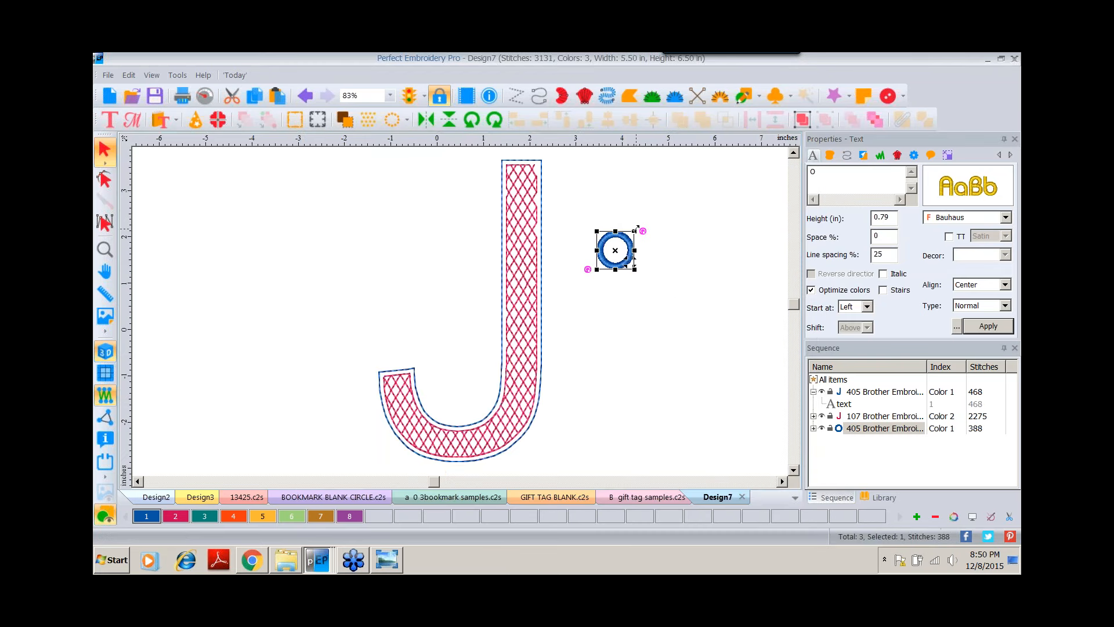
{"action": "left_click_drag", "start_coordinate": [637, 228], "coordinate": [546, 163]}
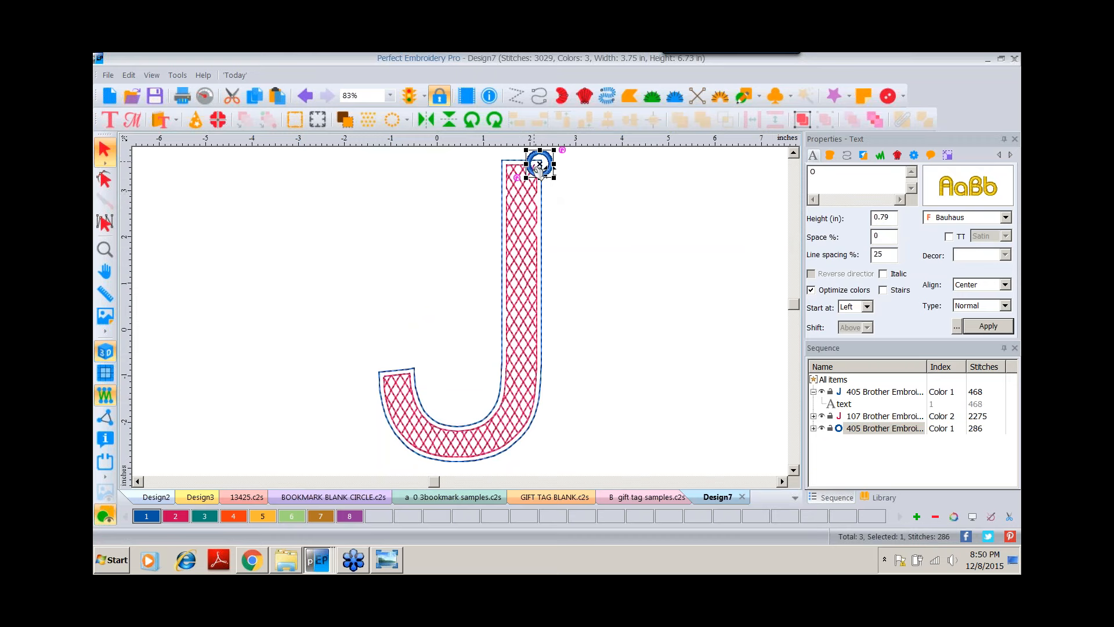
{"action": "left_click", "coordinate": [389, 96]}
{"action": "left_click", "coordinate": [368, 186]}
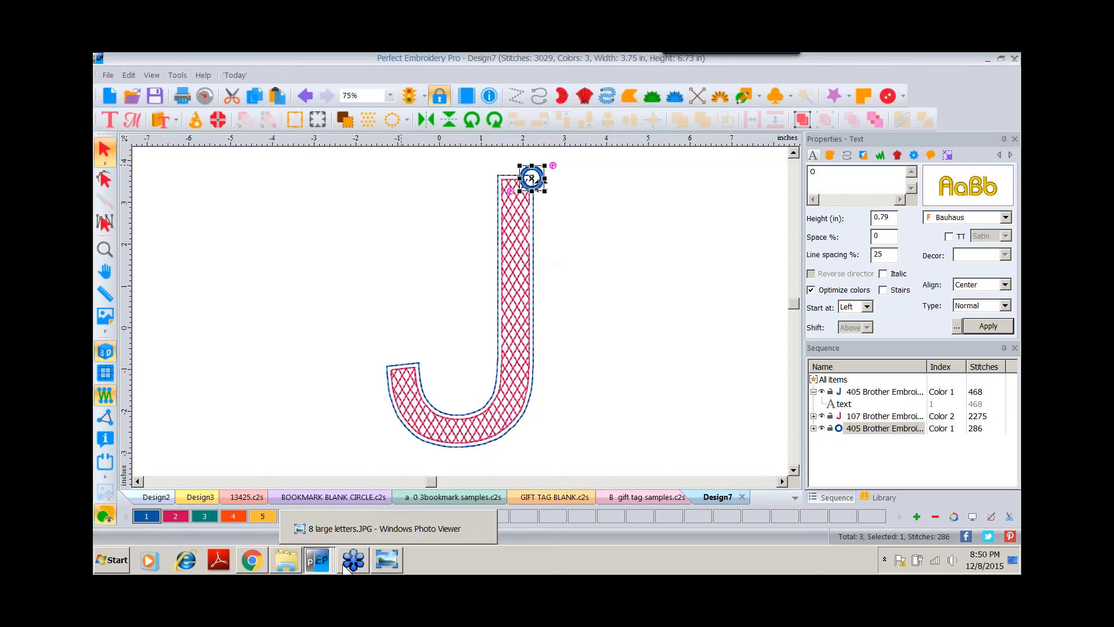
Switch to the photo viewer, look through the large letter sample photos, and return to the embroidery program.
{"action": "mouse_move", "coordinate": [387, 564]}
{"action": "left_click", "coordinate": [385, 565]}
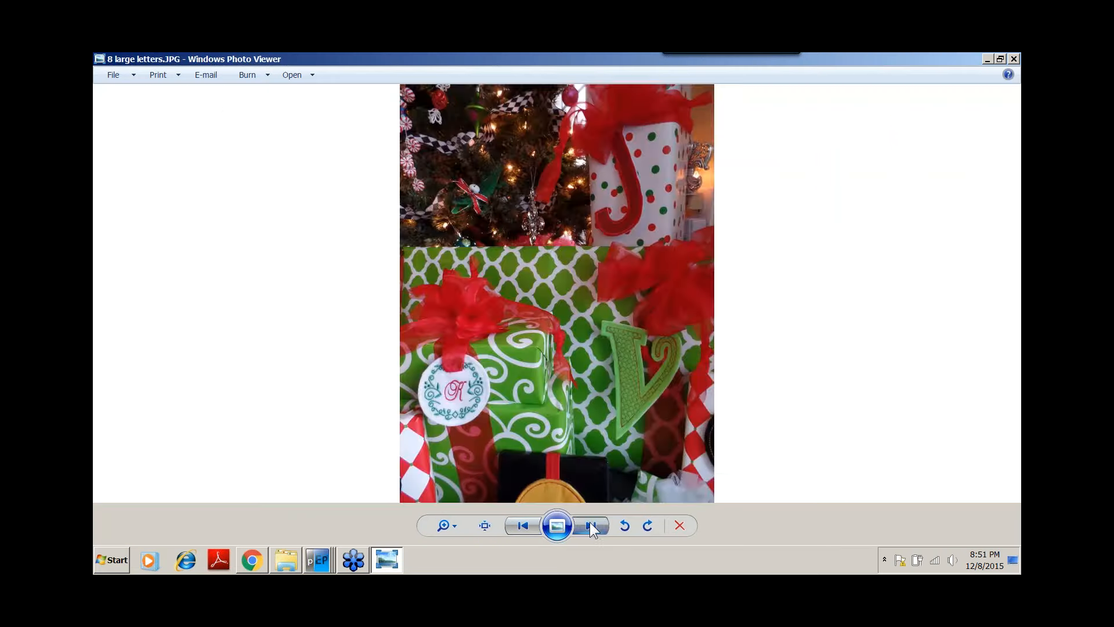
{"action": "left_click", "coordinate": [590, 525]}
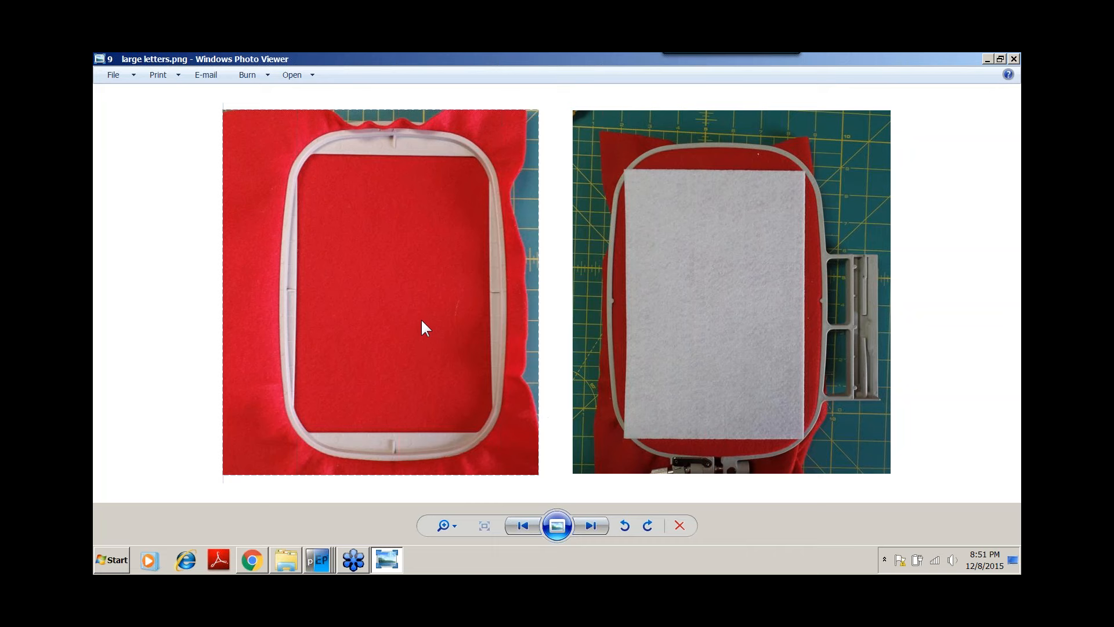
{"action": "left_click", "coordinate": [538, 524]}
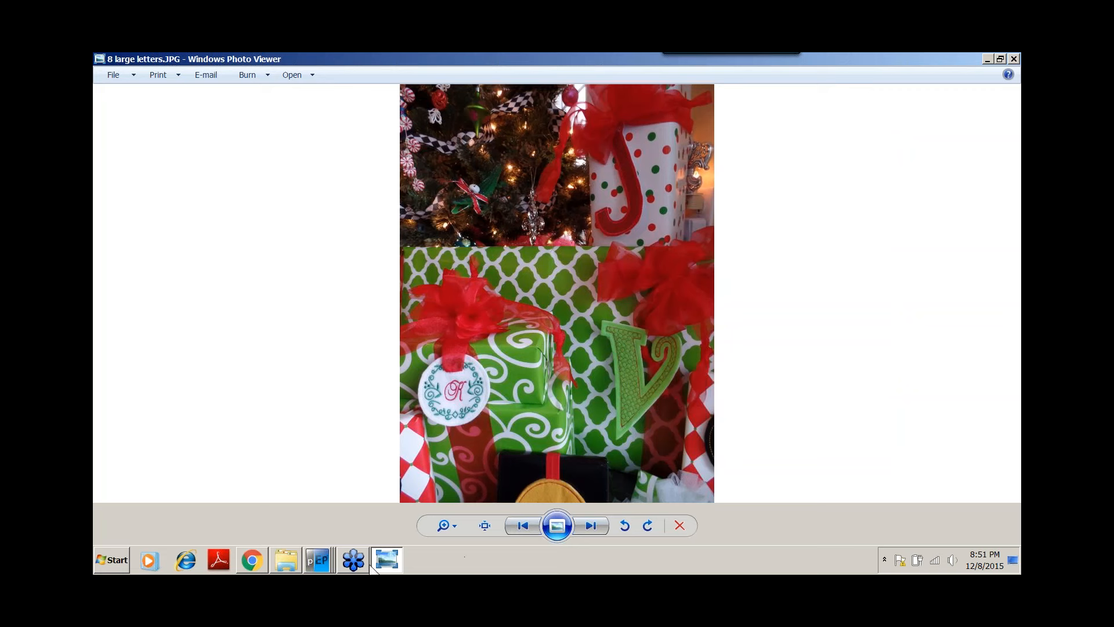
{"action": "left_click", "coordinate": [312, 556]}
{"action": "left_click", "coordinate": [336, 526]}
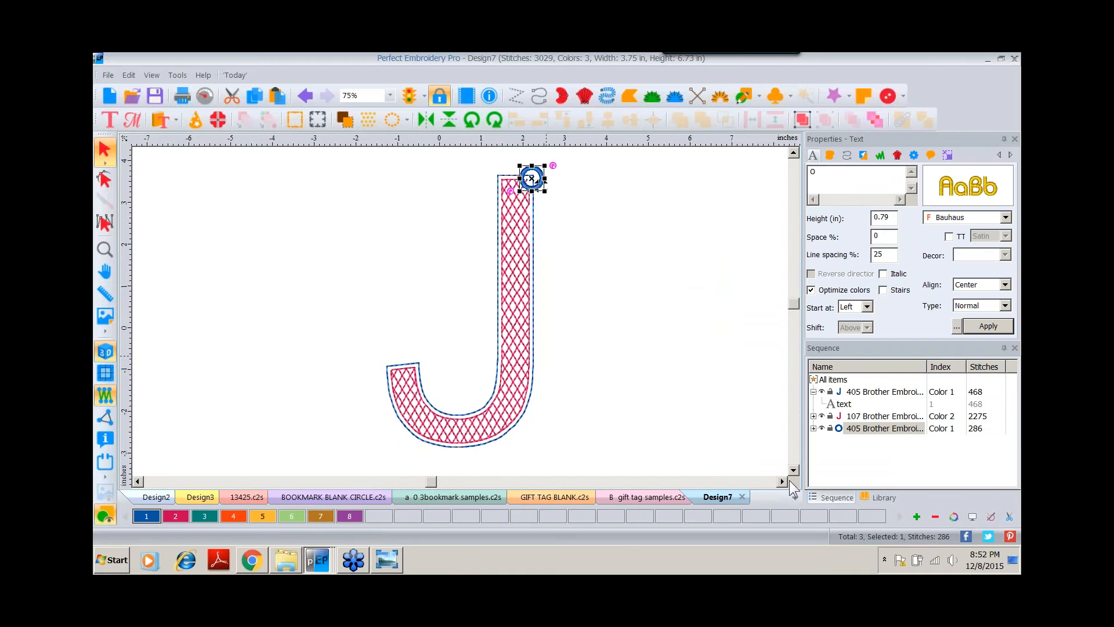
Place a lettering object reading V to the right of the J and set its font to August.
{"action": "left_click", "coordinate": [782, 481]}
{"action": "left_click", "coordinate": [782, 481]}
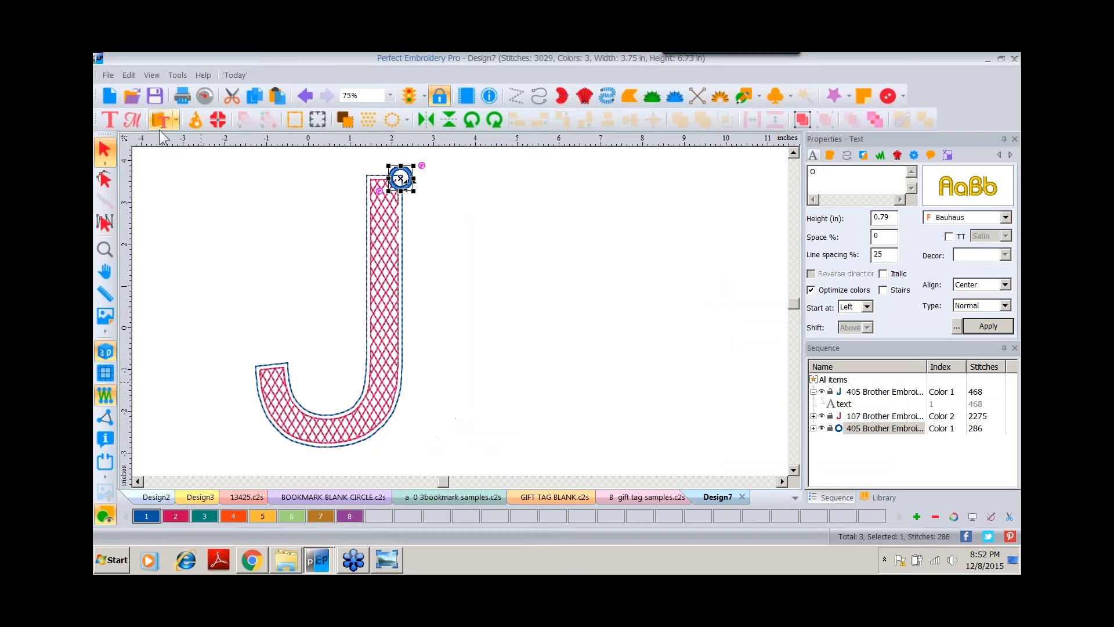
{"action": "left_click", "coordinate": [108, 123]}
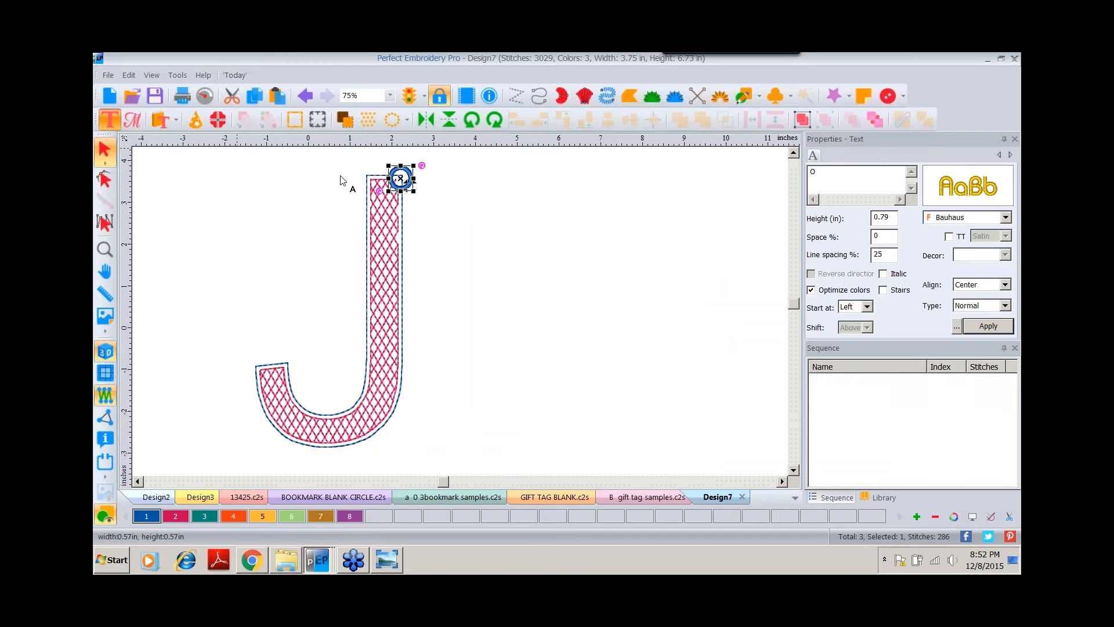
{"action": "left_click", "coordinate": [559, 313]}
{"action": "type", "text": "A"}
{"action": "left_click", "coordinate": [813, 169]}
{"action": "key", "text": "BackSpace"}
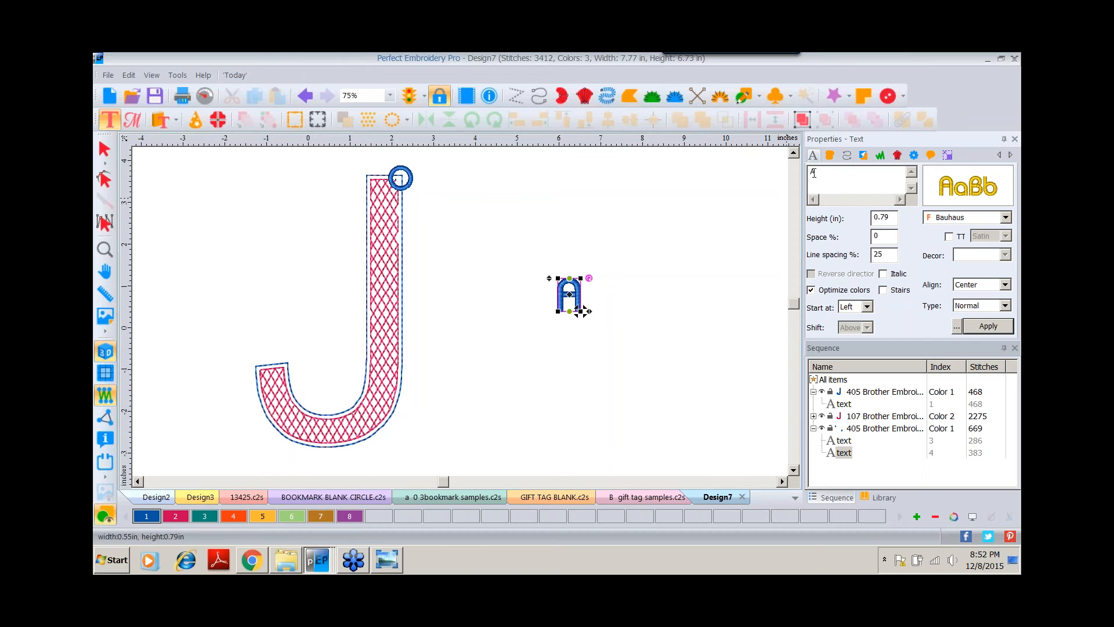
{"action": "type", "text": "V"}
{"action": "left_click", "coordinate": [961, 190]}
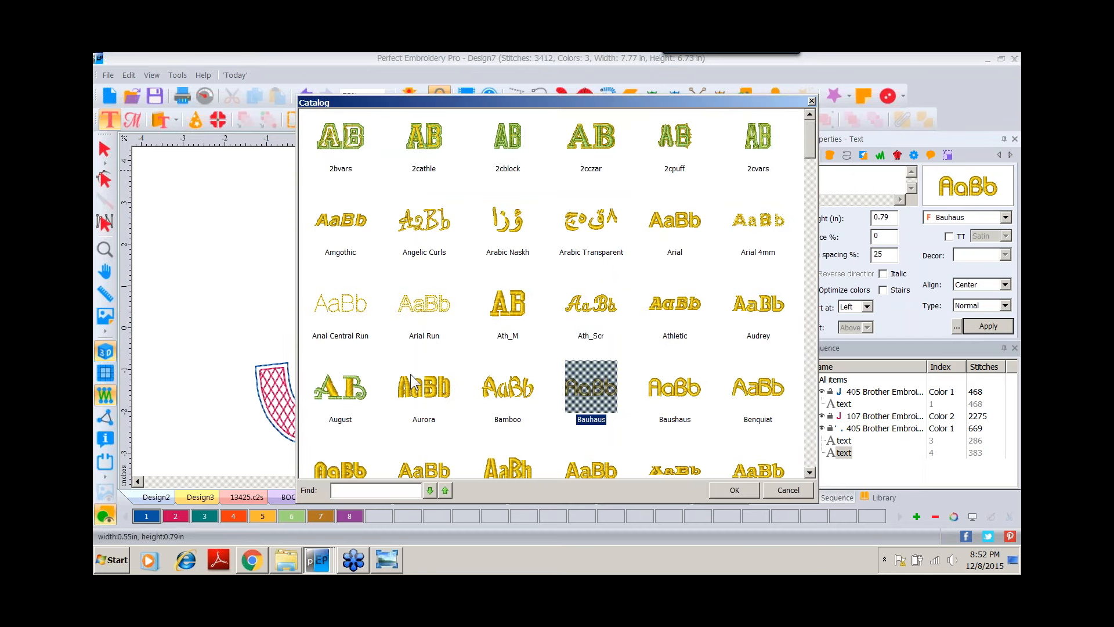
{"action": "left_click", "coordinate": [351, 399]}
{"action": "double_click", "coordinate": [349, 389]}
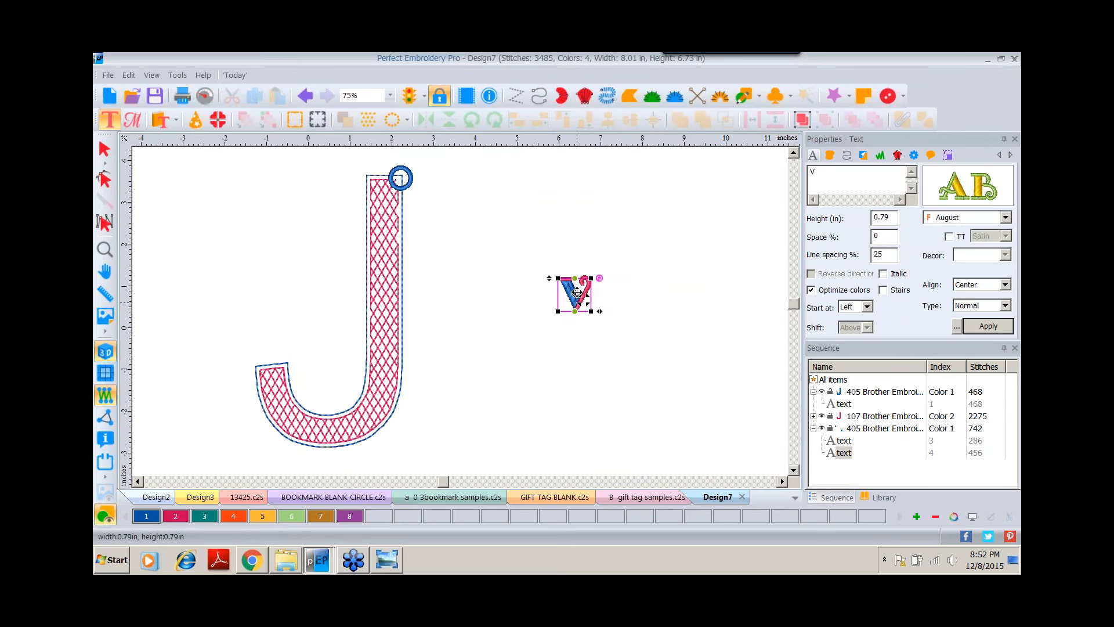
Resize the V to 4.9 in wide and 6.5 in high with aspect ratio unlocked.
{"action": "left_click", "coordinate": [947, 155]}
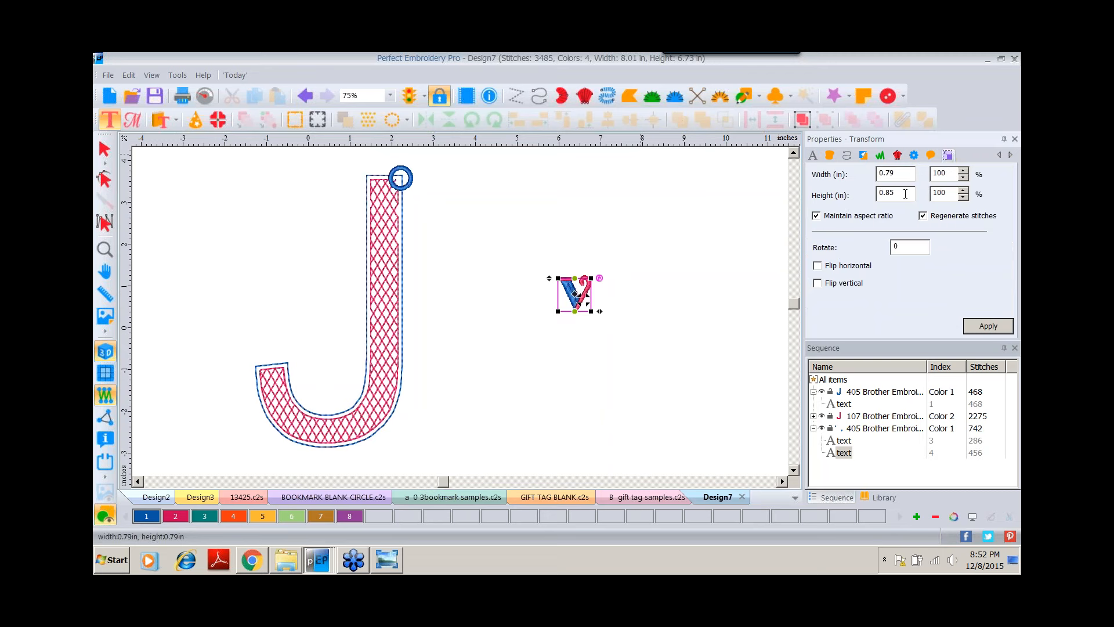
{"action": "left_click_drag", "start_coordinate": [906, 191], "coordinate": [780, 200]}
{"action": "type", "text": "6.5"}
{"action": "left_click", "coordinate": [816, 215]}
{"action": "left_click_drag", "start_coordinate": [896, 174], "coordinate": [867, 174]}
{"action": "type", "text": "4.9"}
{"action": "left_click", "coordinate": [987, 325]}
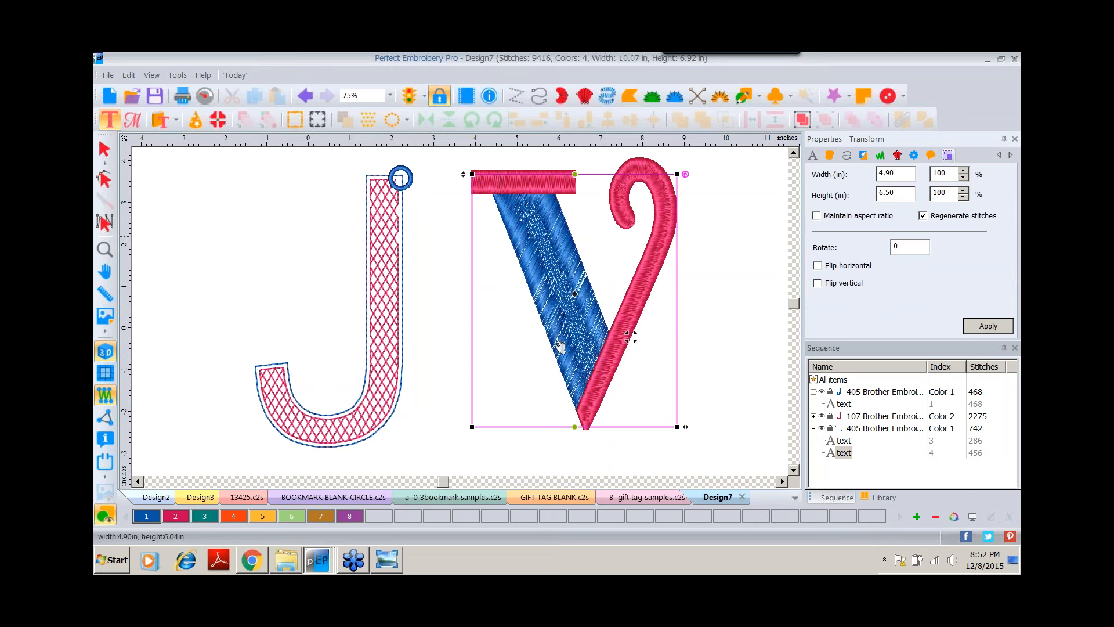
Create an outline around the V lettering with zero distance and united outlines.
{"action": "right_click", "coordinate": [566, 272]}
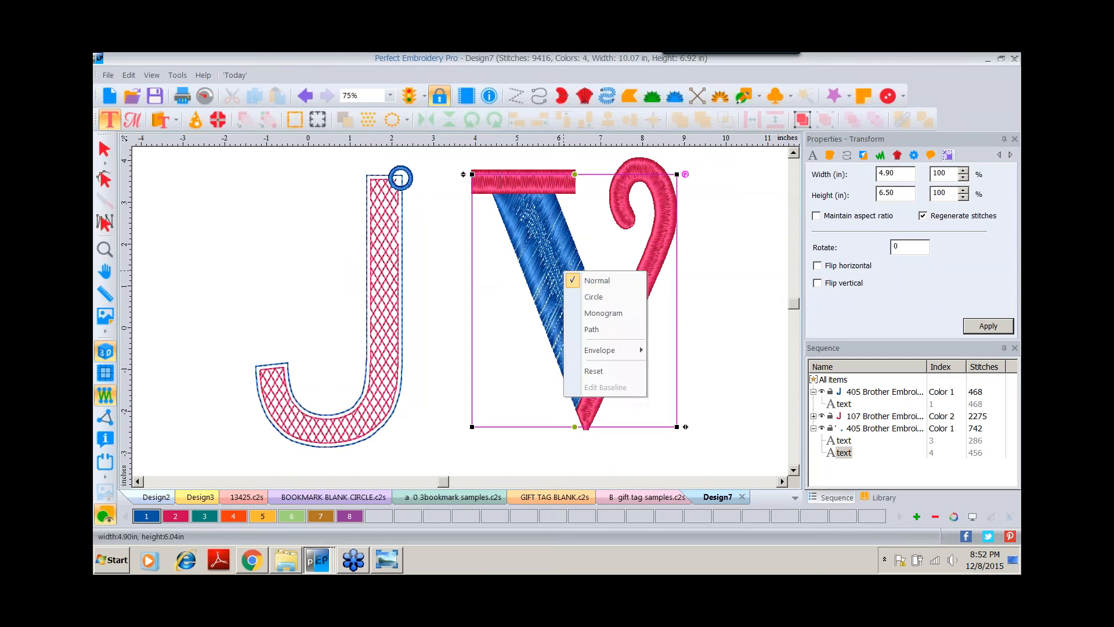
{"action": "left_click", "coordinate": [105, 149]}
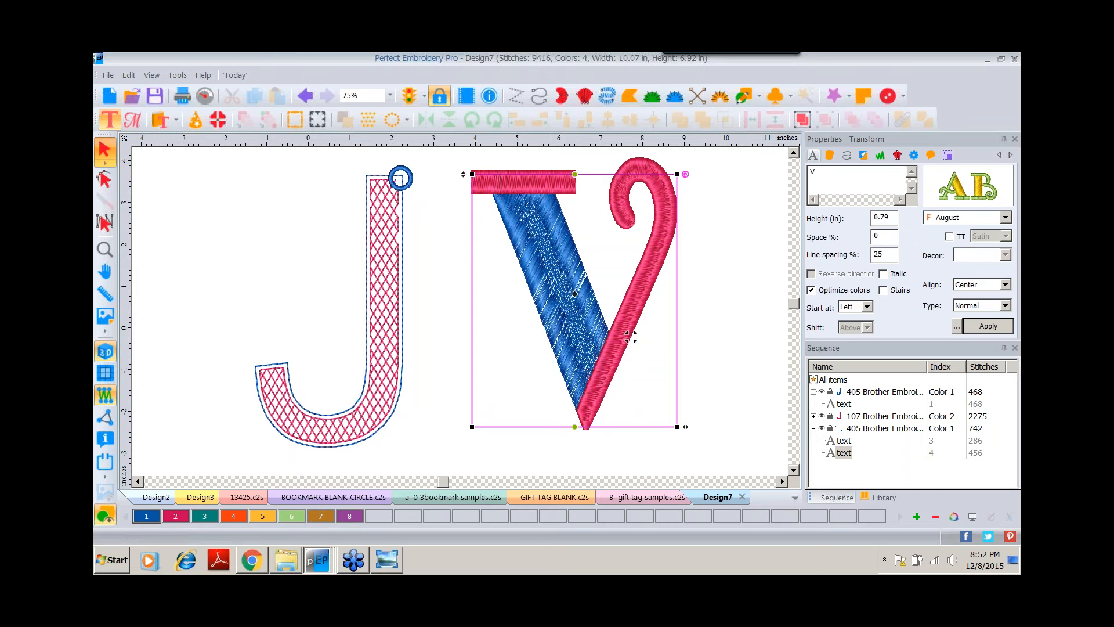
{"action": "right_click", "coordinate": [631, 336]}
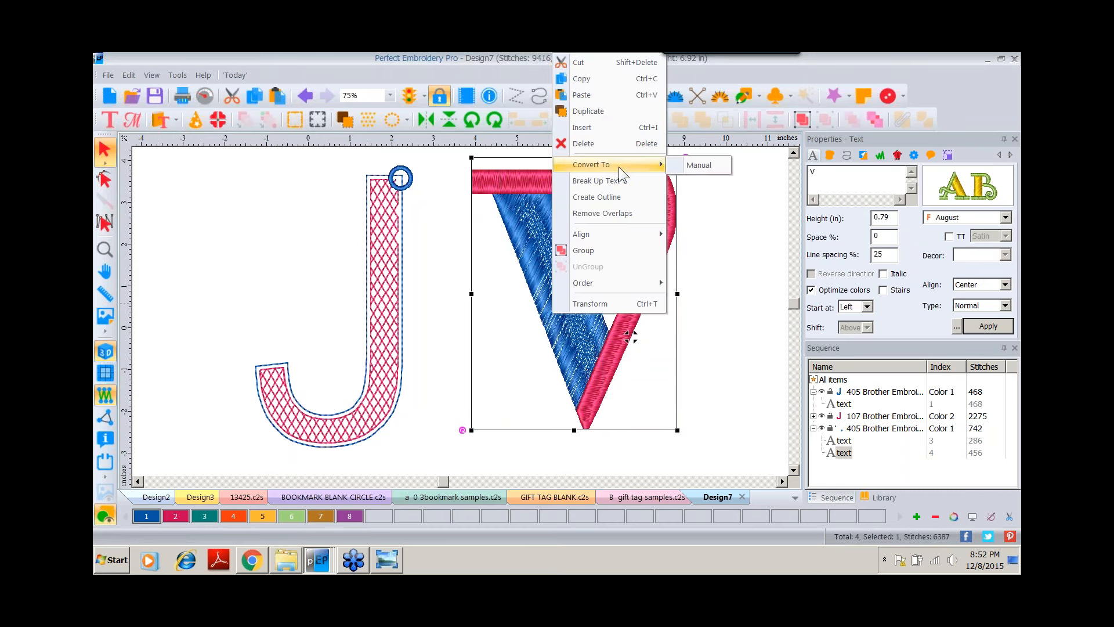
{"action": "left_click", "coordinate": [617, 196]}
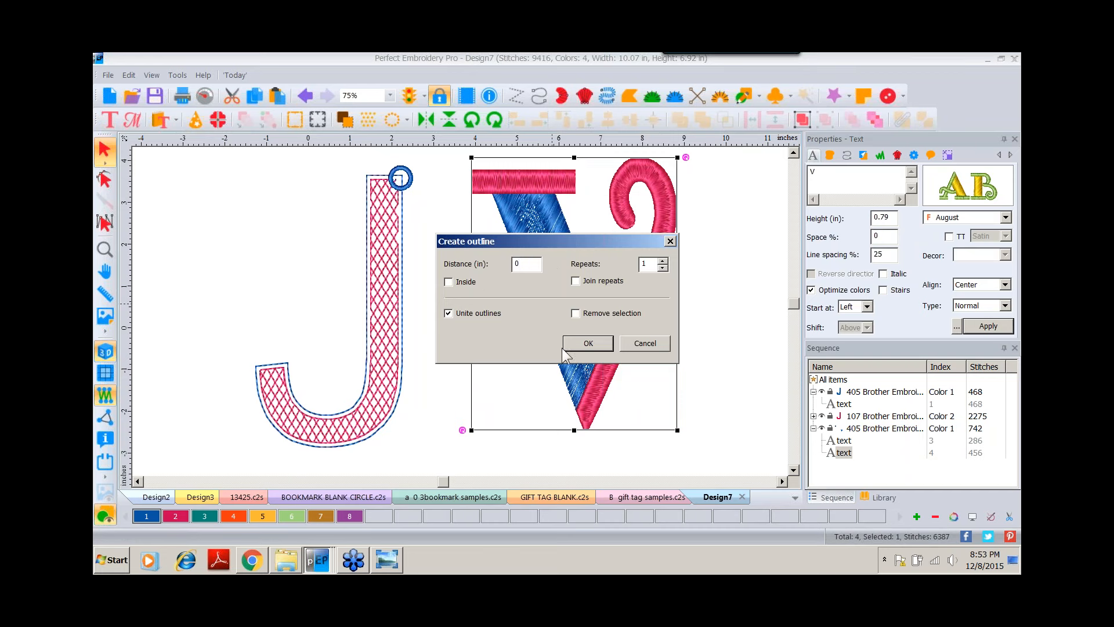
{"action": "left_click", "coordinate": [588, 343]}
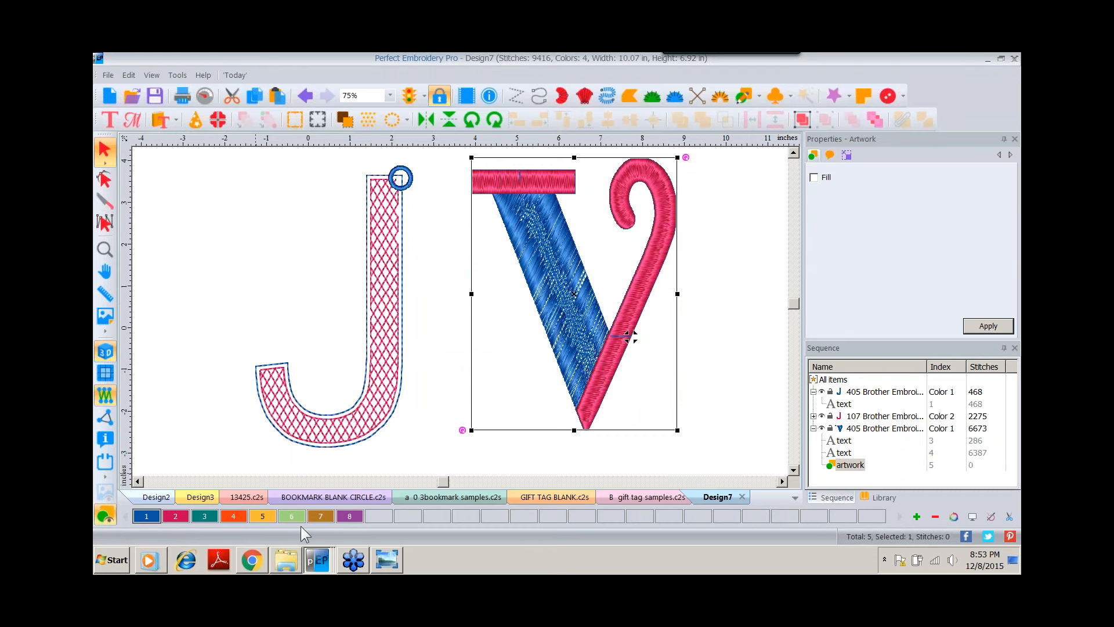
Give the new outline thread color 4 and delete the V lettering, keeping only its outline.
{"action": "left_click", "coordinate": [235, 518]}
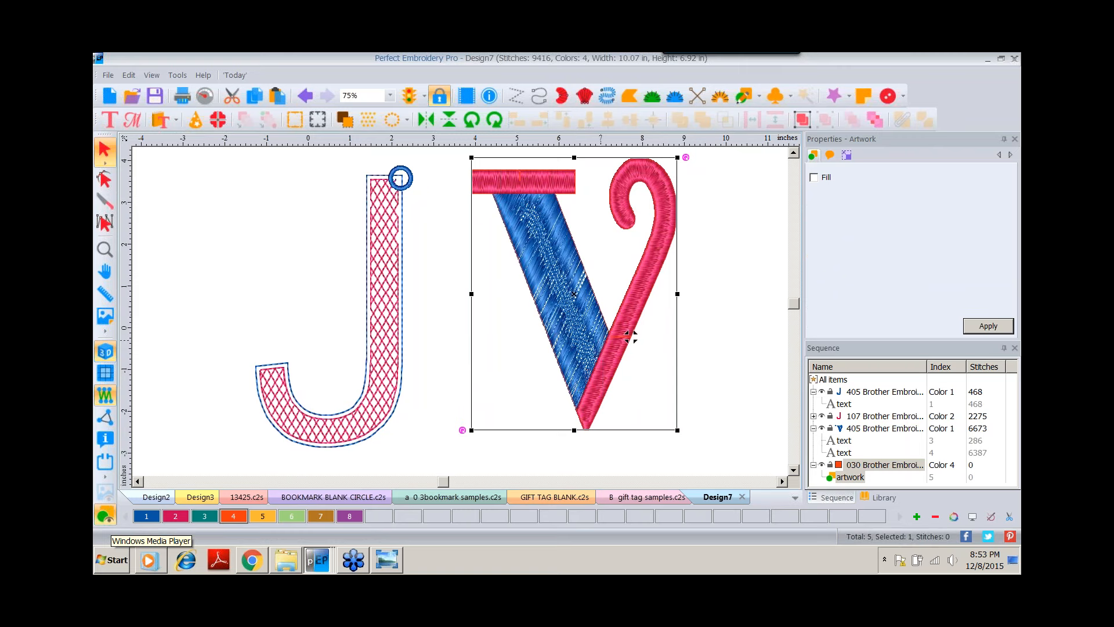
{"action": "left_click", "coordinate": [859, 429]}
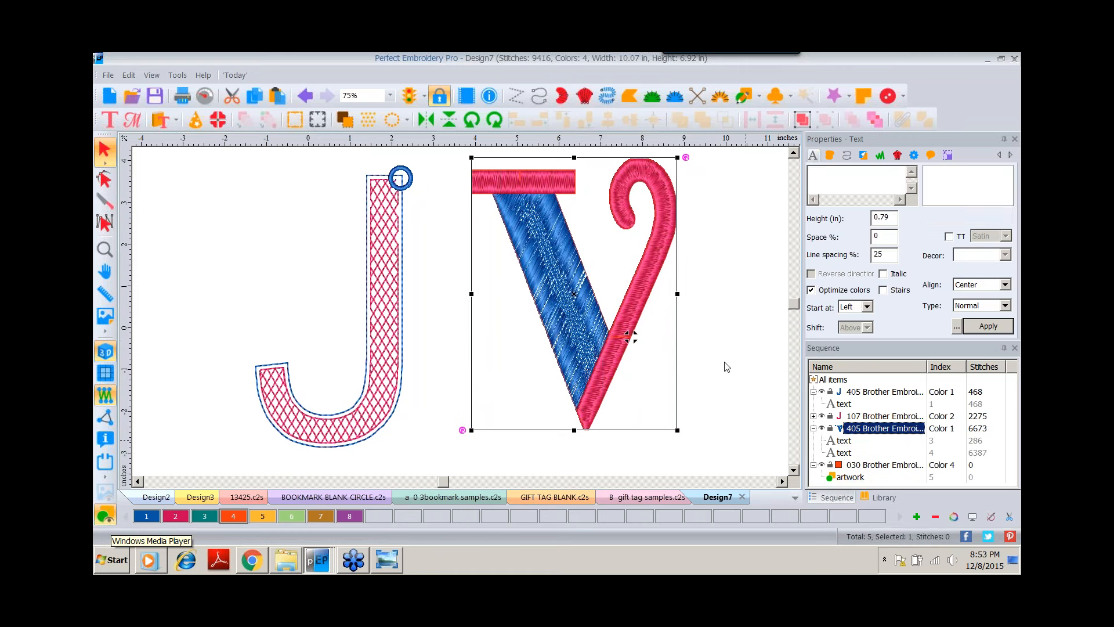
{"action": "left_click", "coordinate": [843, 453]}
{"action": "key", "text": "Delete"}
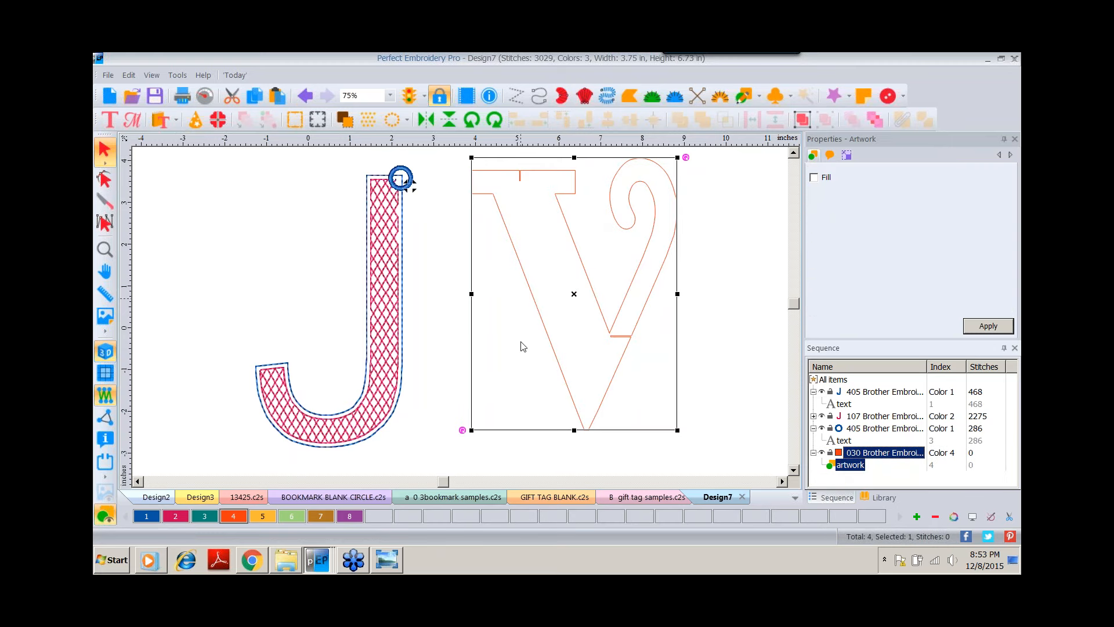
Edit the outline's nodes to remove the small notches at the V's top serif and inner joint.
{"action": "left_click", "coordinate": [105, 179]}
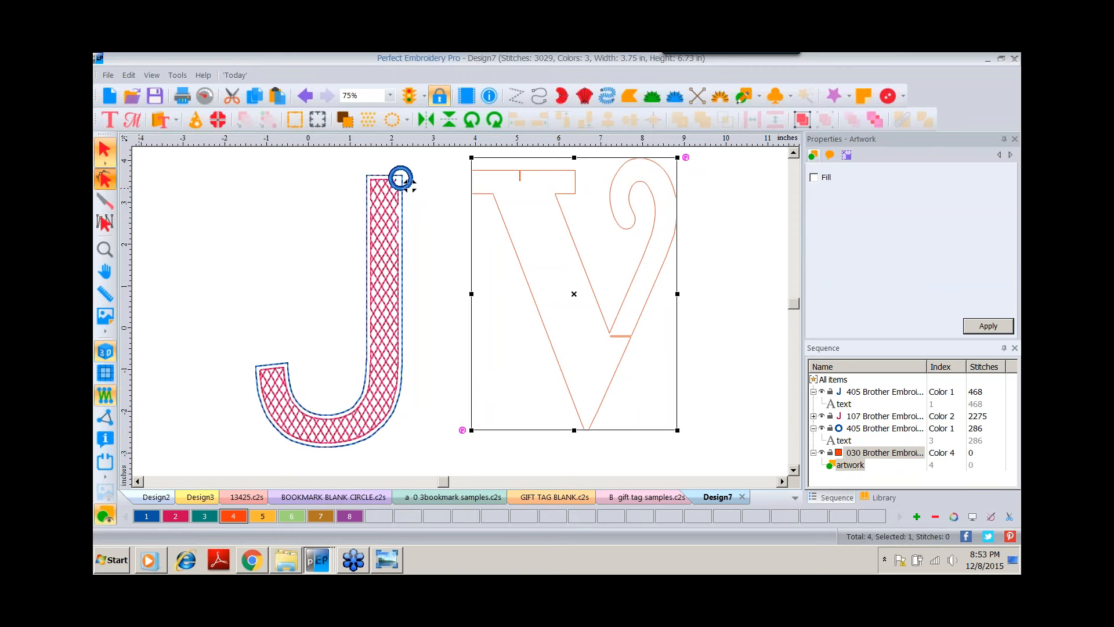
{"action": "right_click", "coordinate": [522, 185]}
{"action": "left_click", "coordinate": [545, 246]}
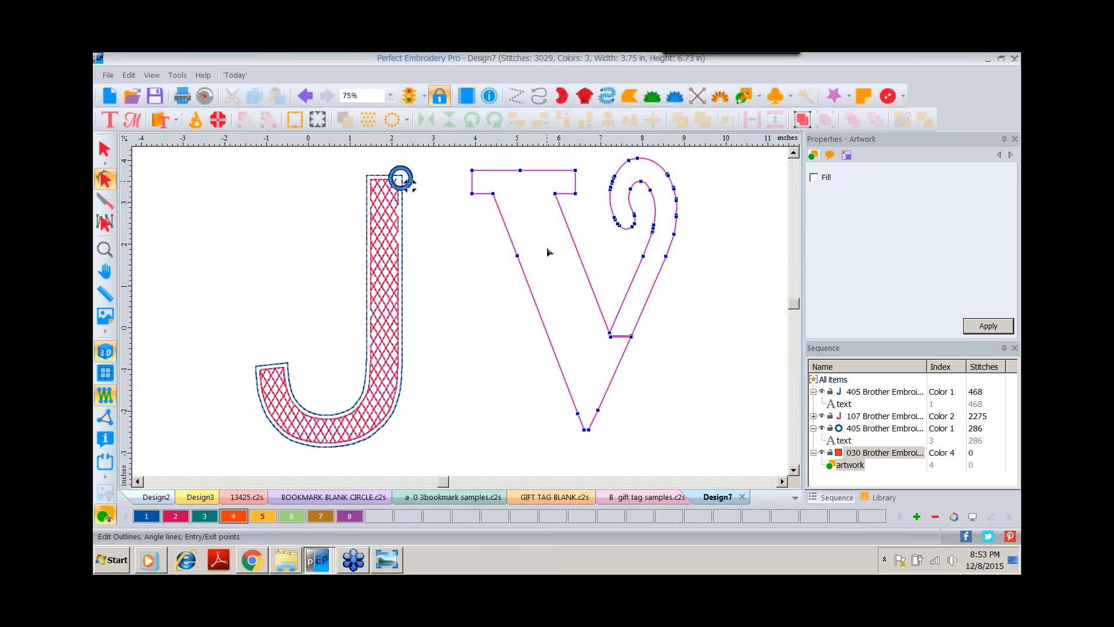
{"action": "left_click_drag", "start_coordinate": [609, 332], "coordinate": [608, 316]}
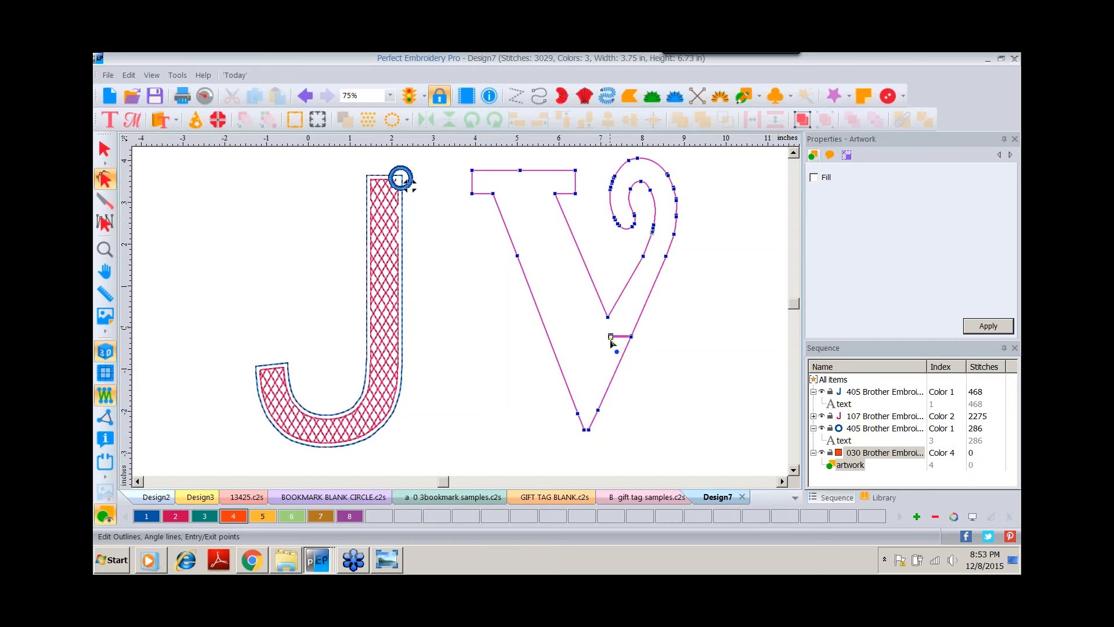
{"action": "right_click", "coordinate": [611, 337]}
{"action": "left_click", "coordinate": [645, 402]}
{"action": "left_click_drag", "start_coordinate": [608, 318], "coordinate": [603, 330]}
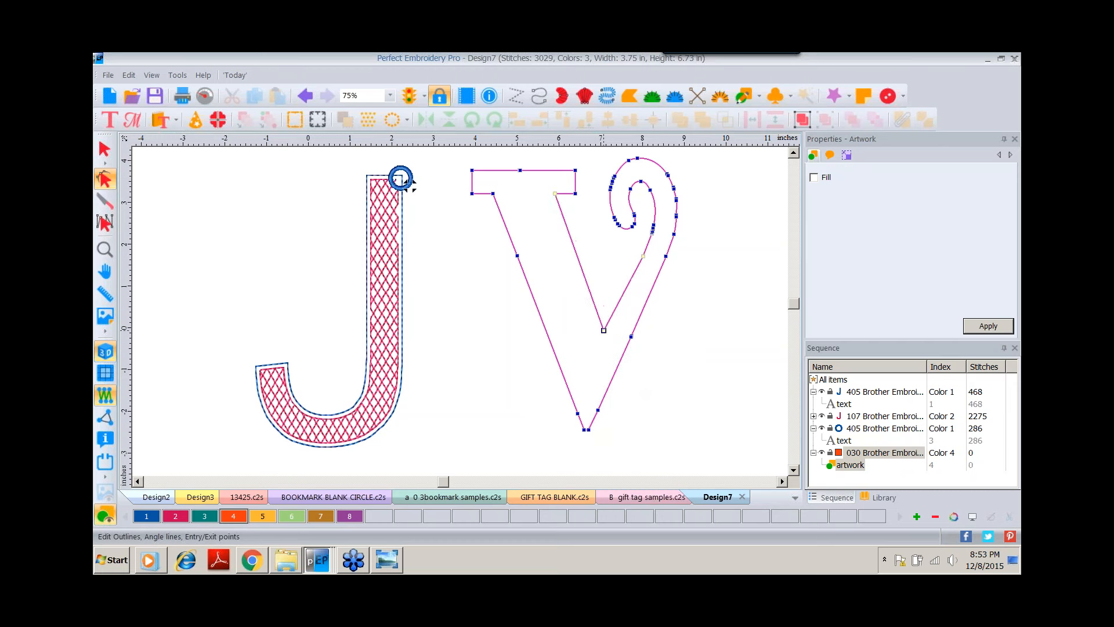
{"action": "key", "text": "Escape"}
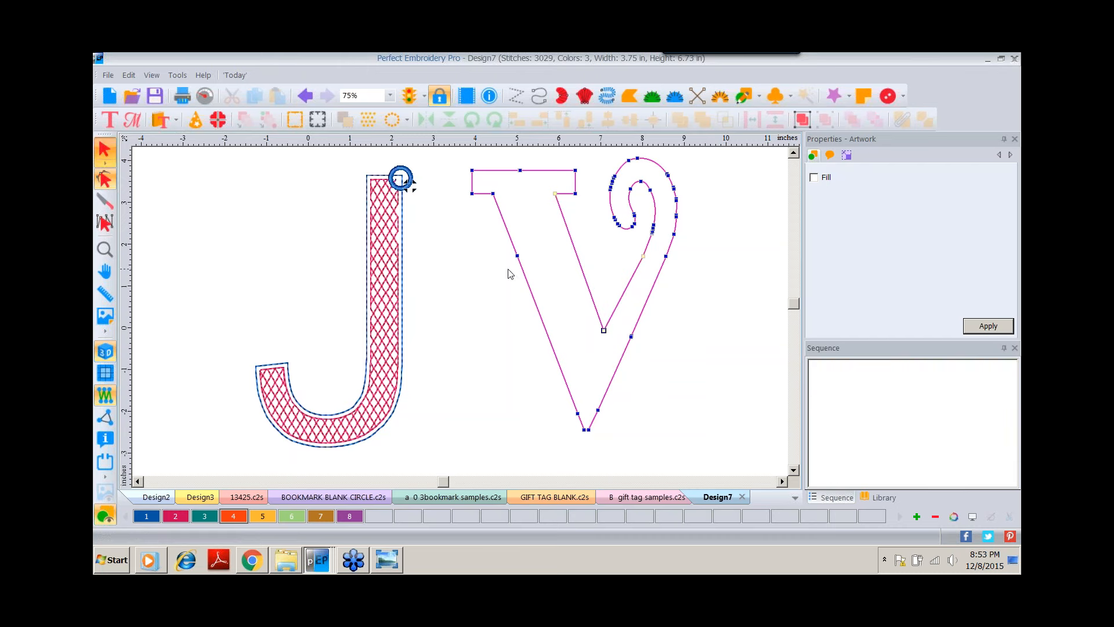
Convert the V outline to a run stitch and set its type to Bean.
{"action": "right_click", "coordinate": [569, 211]}
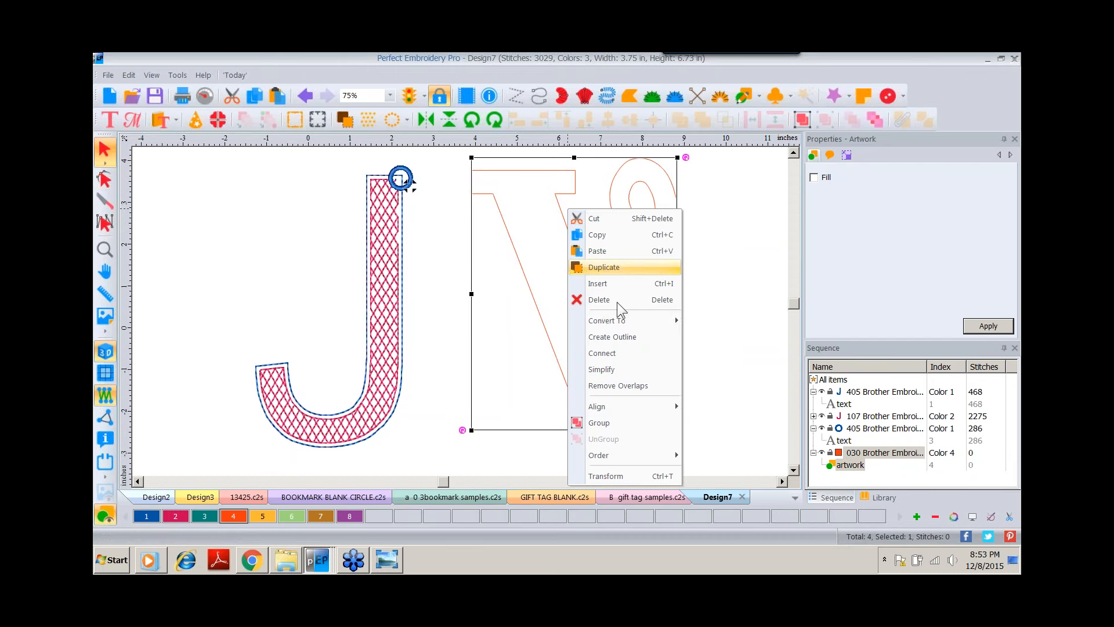
{"action": "mouse_move", "coordinate": [615, 322]}
{"action": "left_click", "coordinate": [718, 323]}
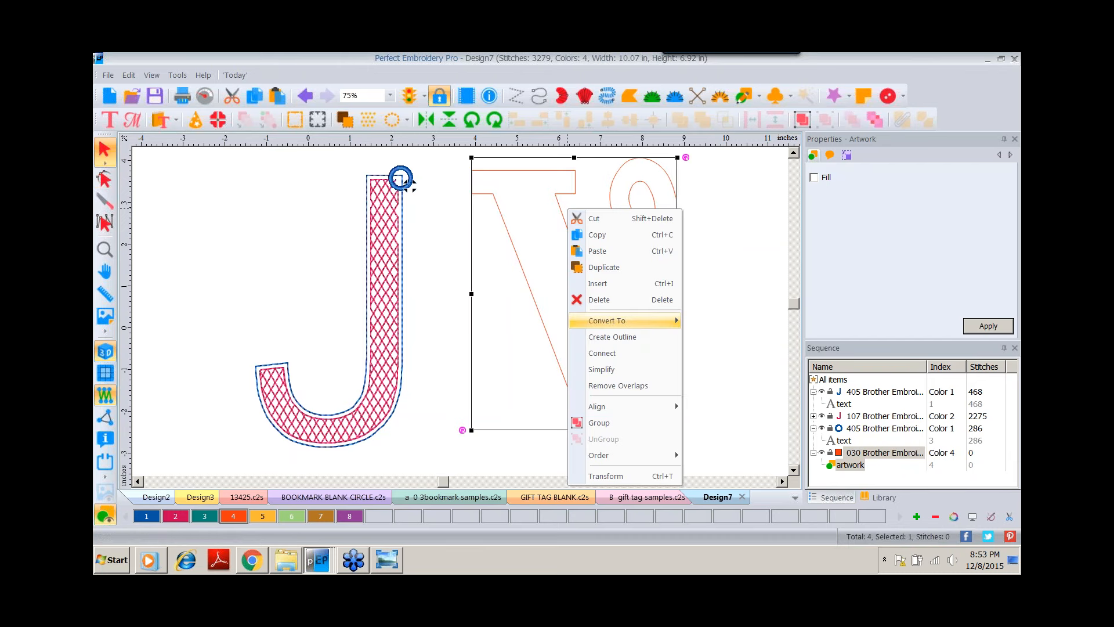
{"action": "left_click", "coordinate": [958, 199]}
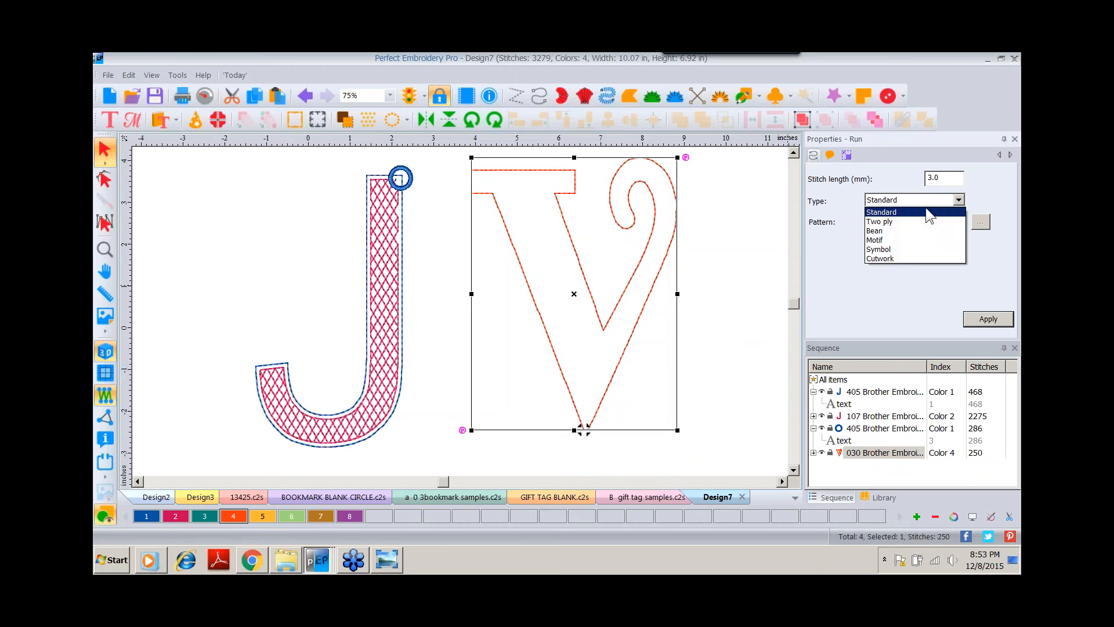
{"action": "left_click", "coordinate": [888, 231]}
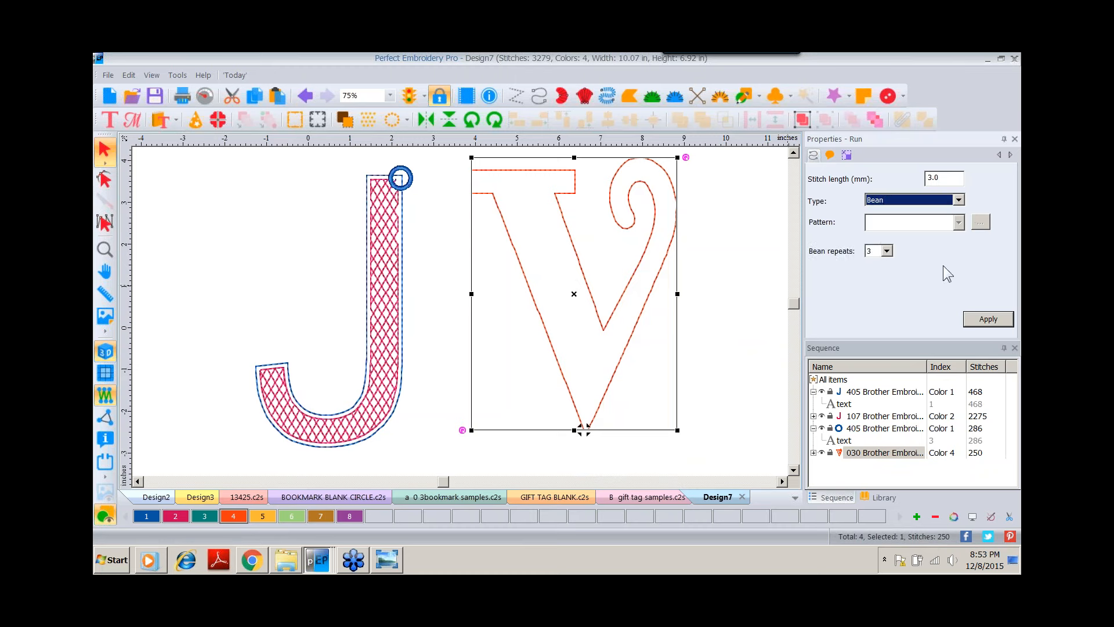
{"action": "left_click", "coordinate": [980, 323]}
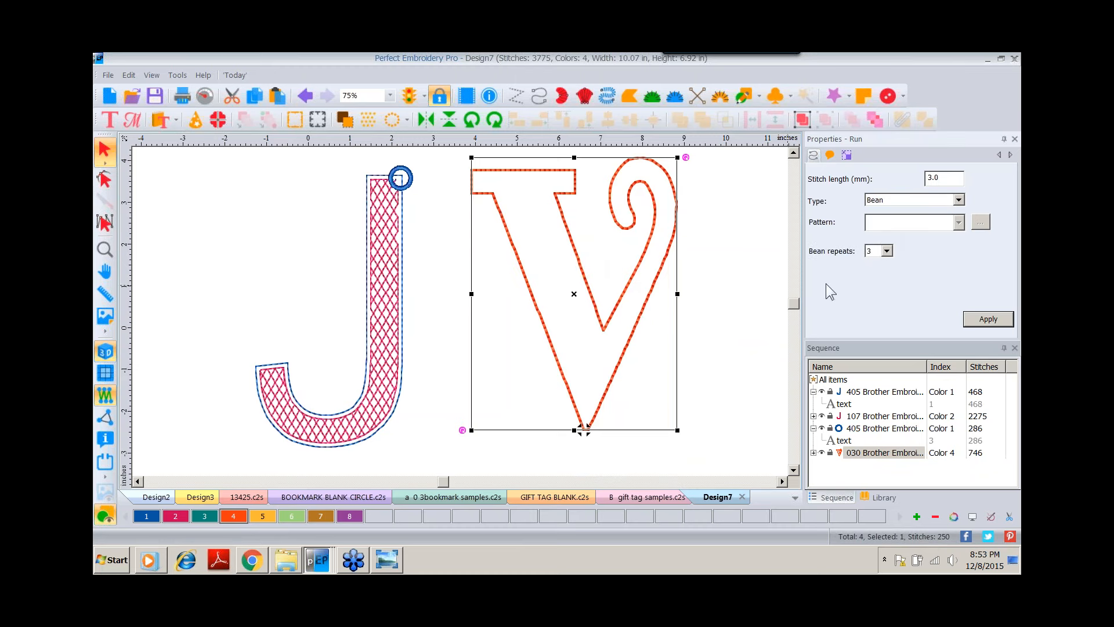
Create an inside outline of the bean-stitch V at 0.1 in distance.
{"action": "right_click", "coordinate": [579, 257]}
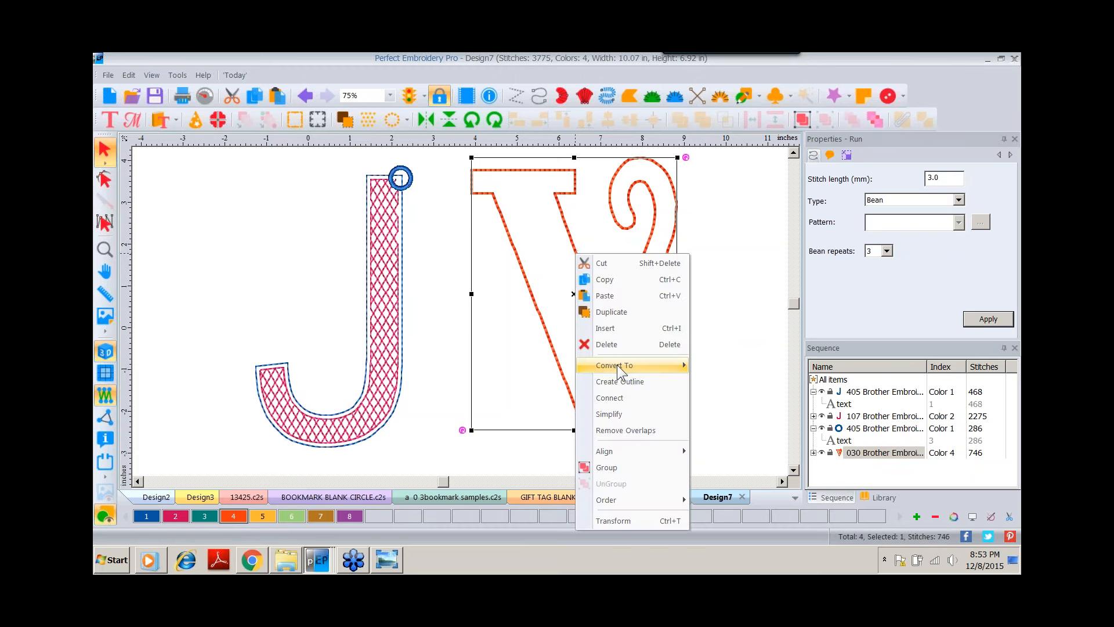
{"action": "left_click", "coordinate": [614, 382]}
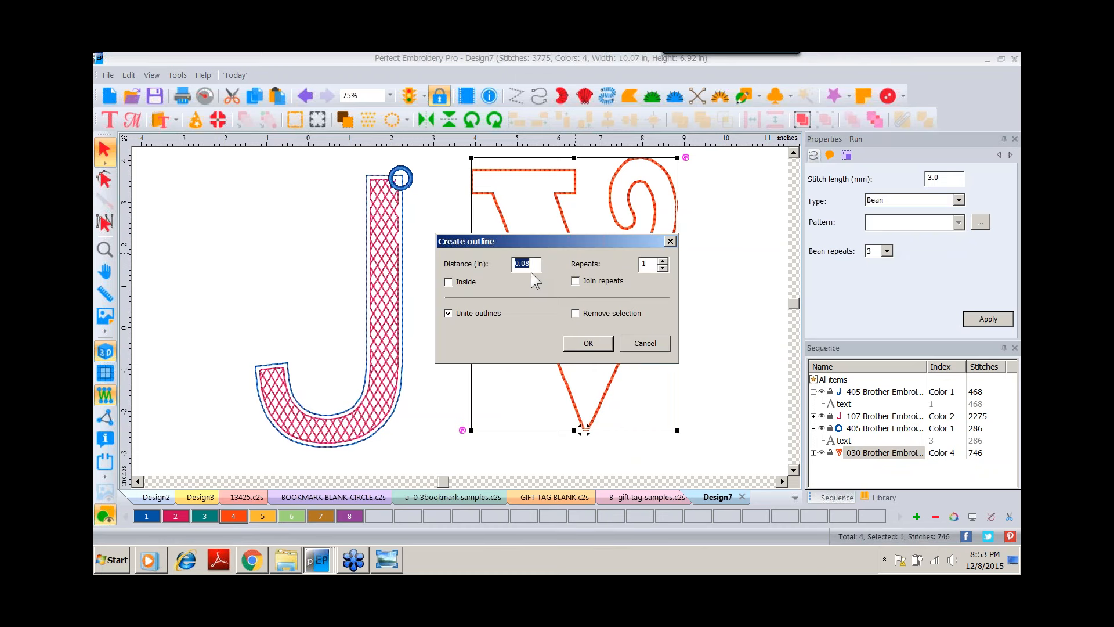
{"action": "type", "text": ".1"}
{"action": "left_click", "coordinate": [448, 282]}
{"action": "left_click", "coordinate": [585, 342]}
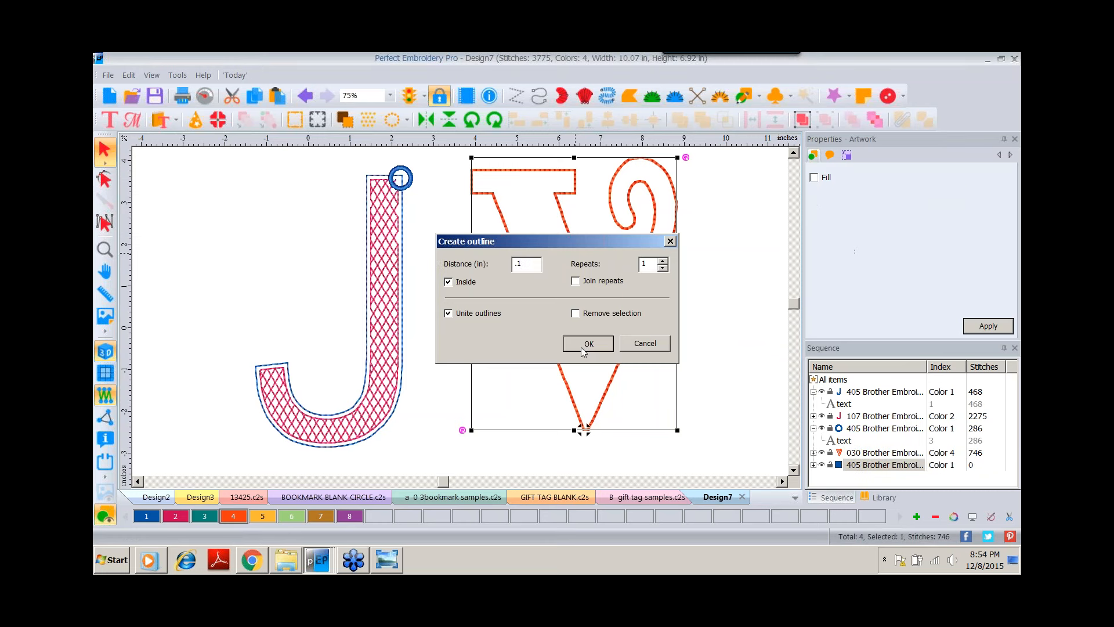
Convert the inner V outline to a Complex Fill.
{"action": "right_click", "coordinate": [566, 185]}
{"action": "mouse_move", "coordinate": [603, 291]}
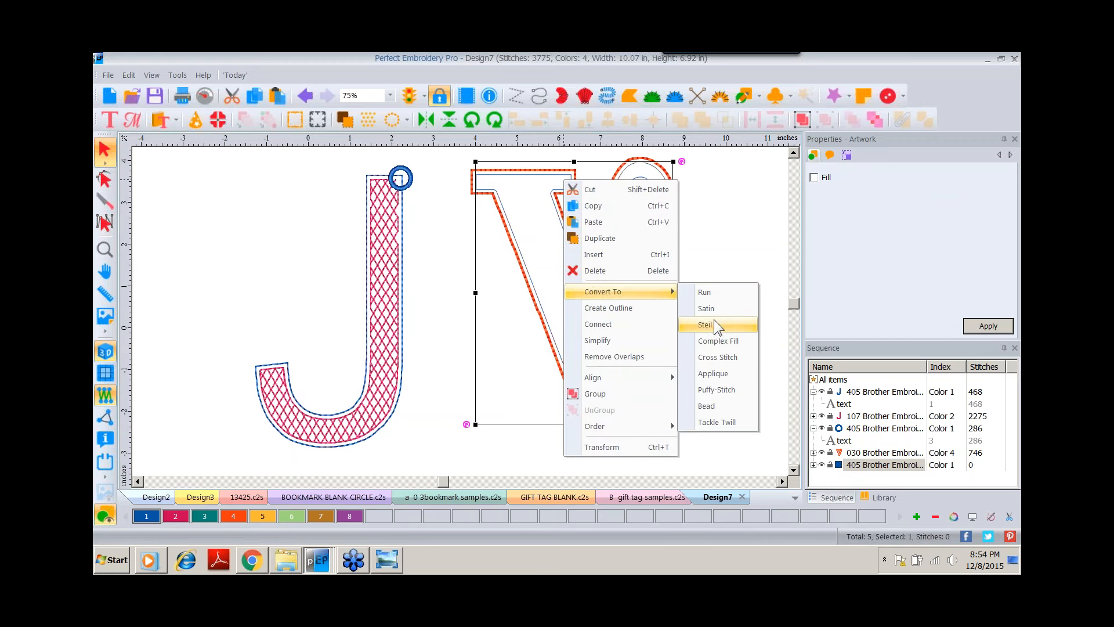
{"action": "left_click", "coordinate": [715, 342]}
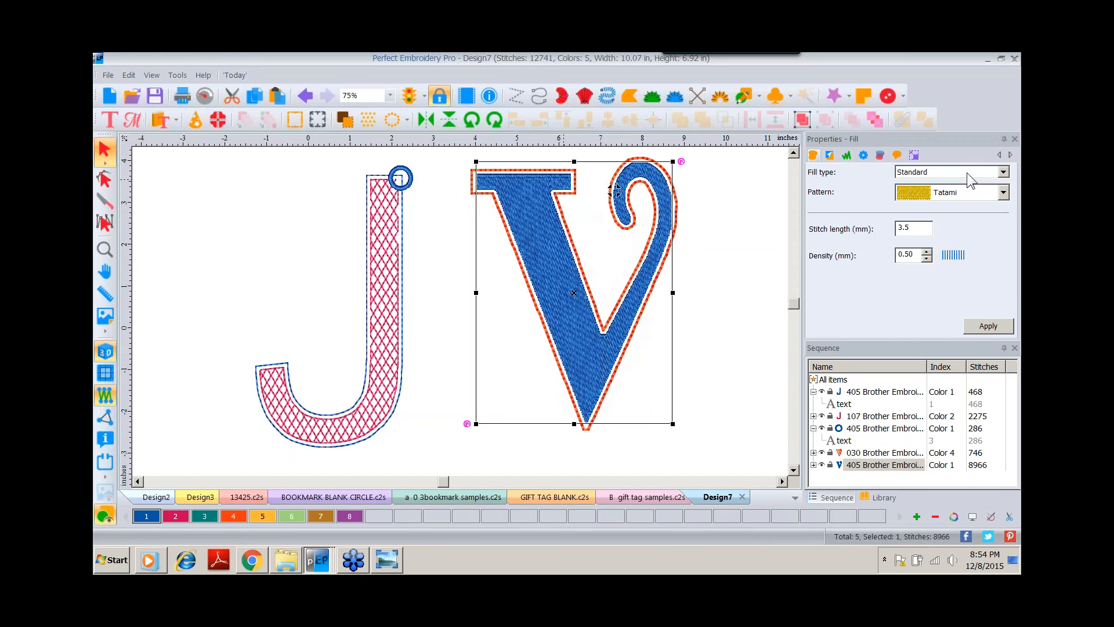
Set the V's fill to Motif pattern 144 with a 7 mm pattern length.
{"action": "left_click", "coordinate": [1002, 172]}
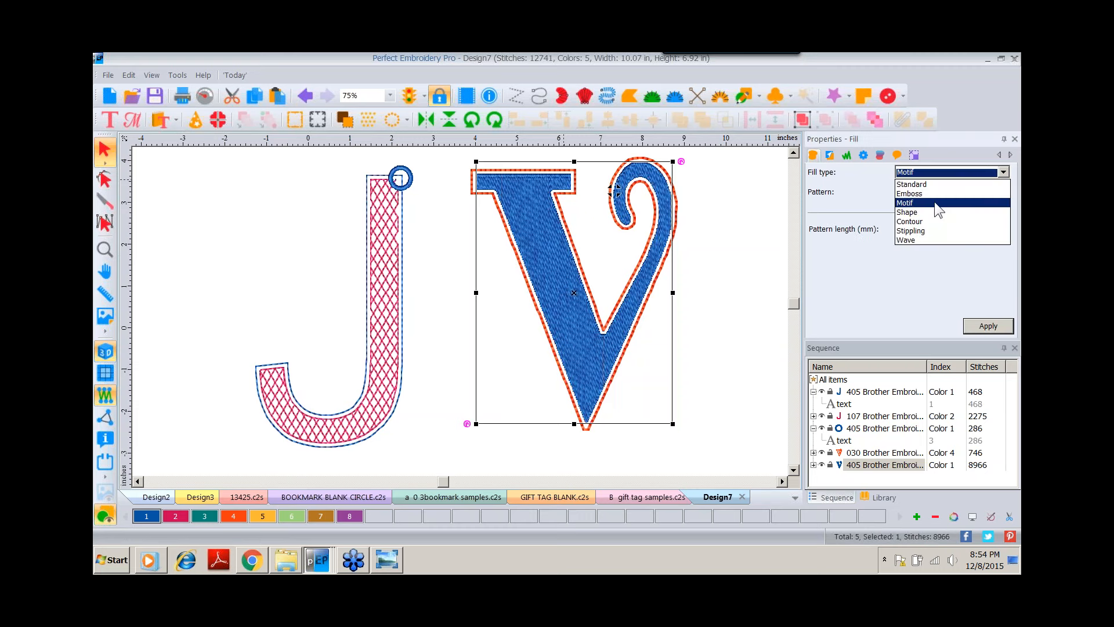
{"action": "left_click", "coordinate": [935, 201]}
{"action": "left_click", "coordinate": [1003, 192]}
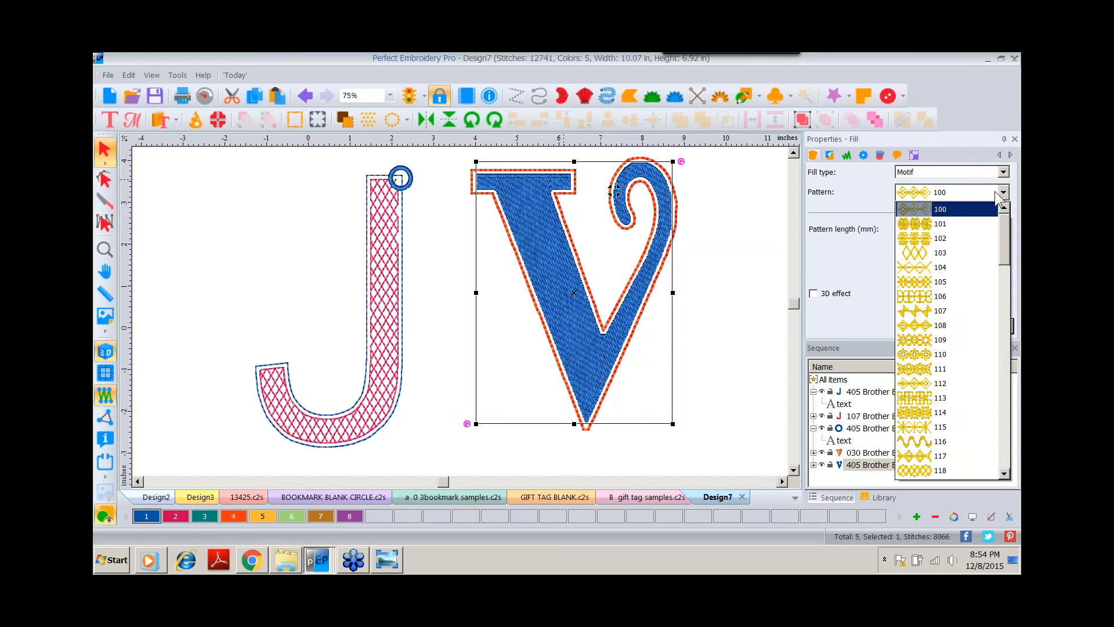
{"action": "left_click_drag", "start_coordinate": [1009, 228], "coordinate": [979, 333]}
{"action": "left_click", "coordinate": [952, 354]}
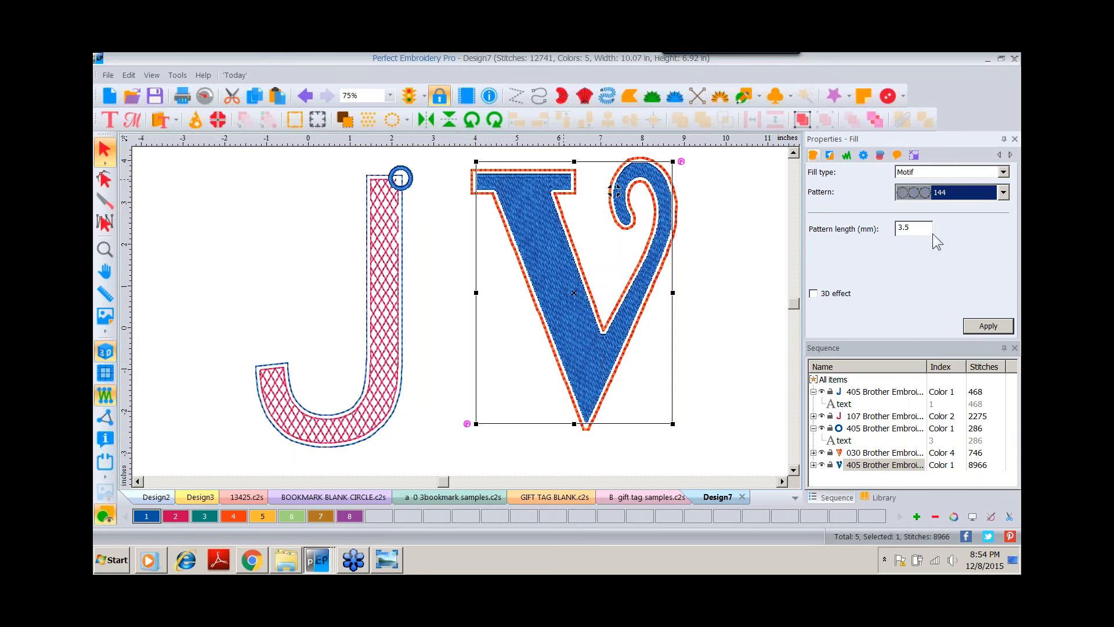
{"action": "double_click", "coordinate": [896, 228]}
{"action": "type", "text": "7"}
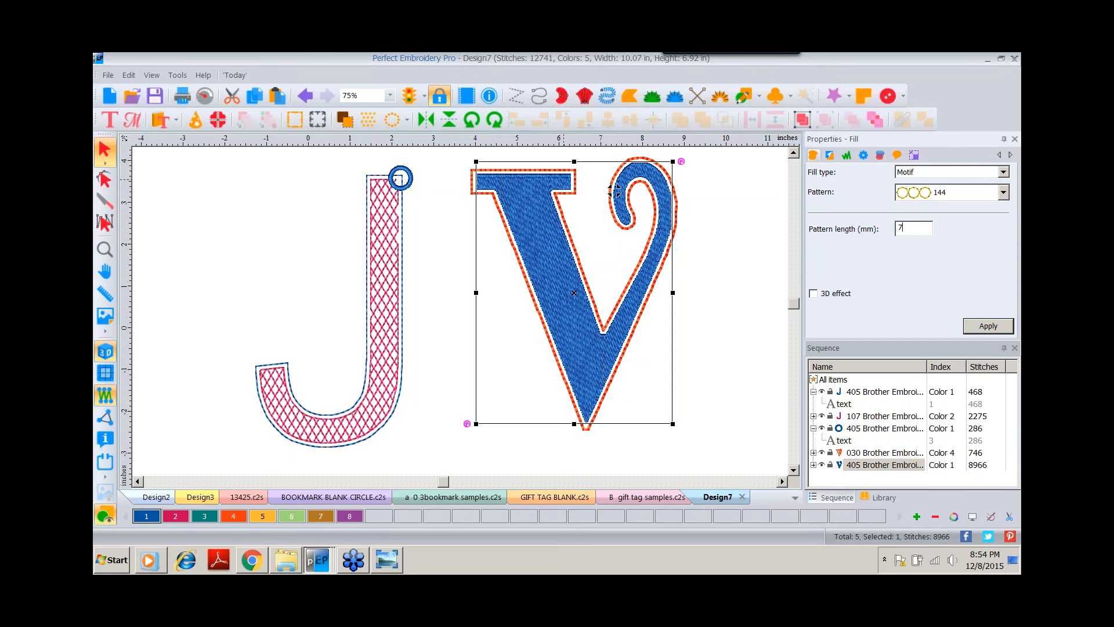
{"action": "left_click", "coordinate": [984, 327]}
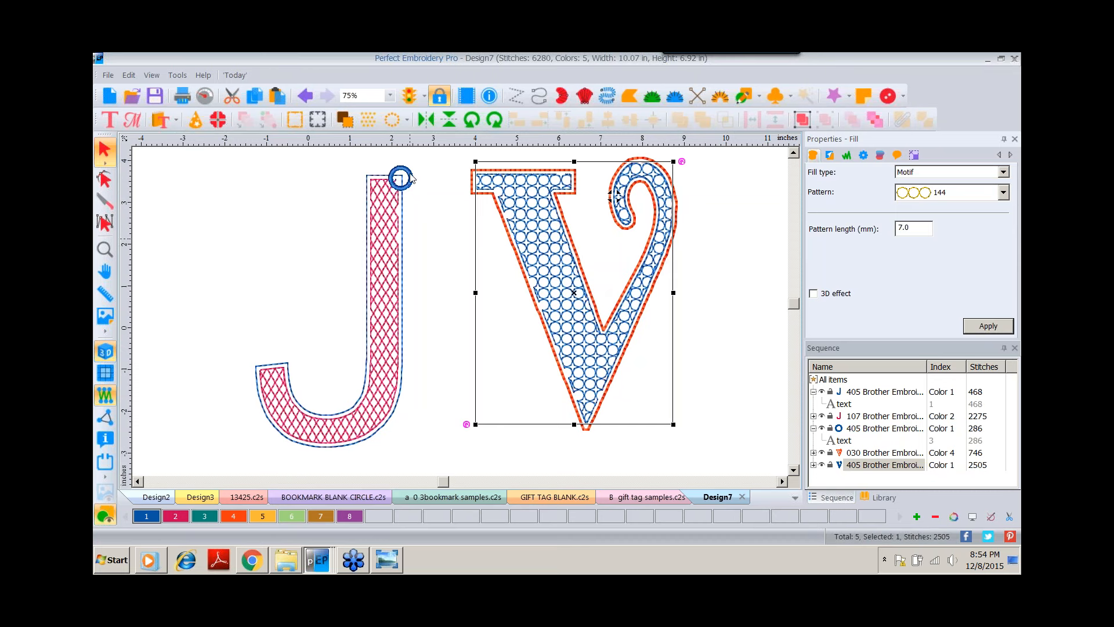
Move the O from the J onto the top of the V's curl.
{"action": "left_click", "coordinate": [616, 196]}
{"action": "left_click_drag", "start_coordinate": [410, 174], "coordinate": [670, 160]}
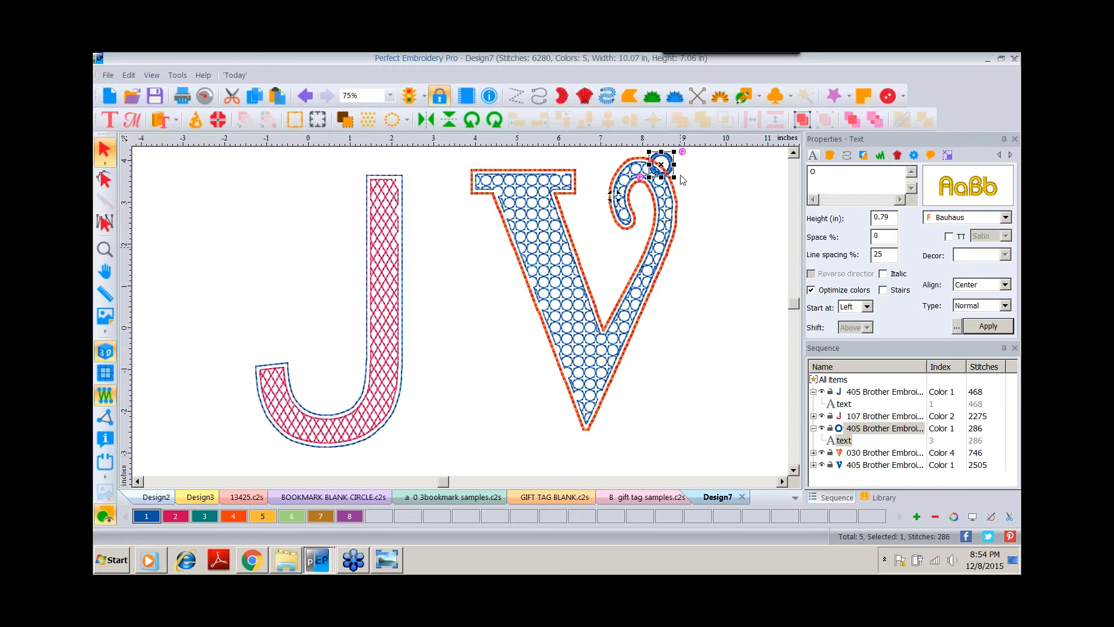
Group the O with the V and create a border around the V's motif fill.
{"action": "left_click", "coordinate": [852, 120]}
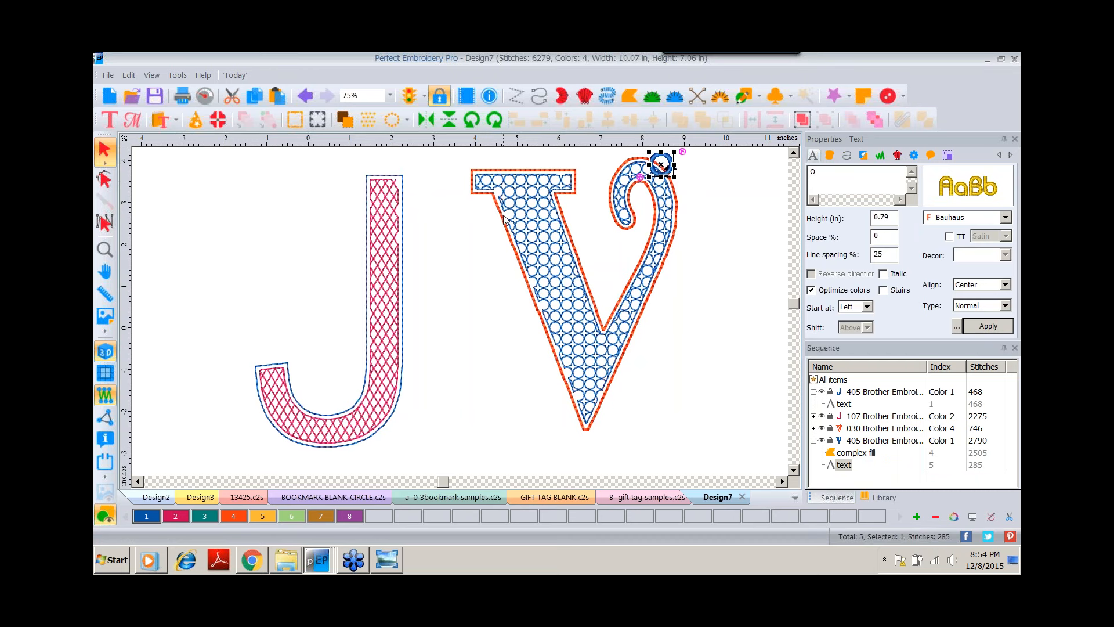
{"action": "left_click", "coordinate": [531, 225]}
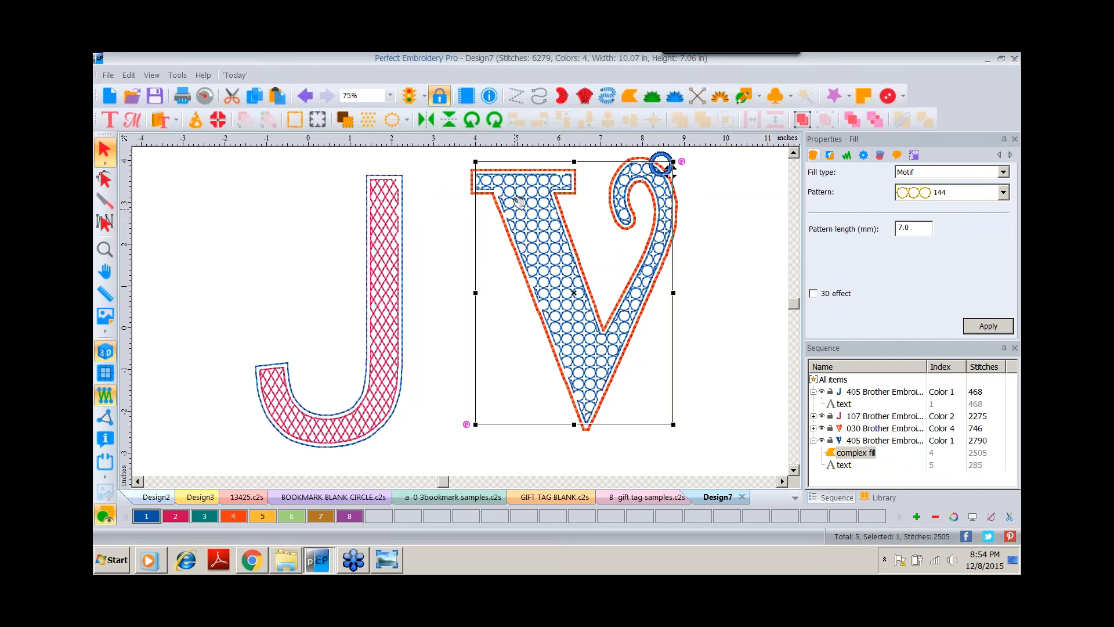
{"action": "right_click", "coordinate": [534, 198]}
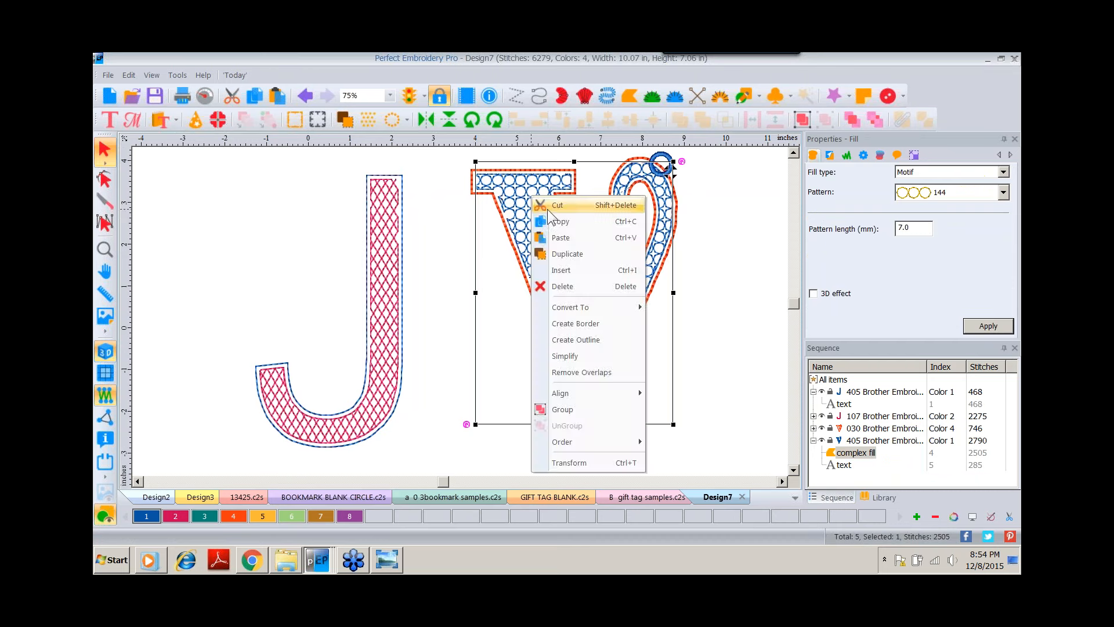
{"action": "left_click", "coordinate": [586, 324]}
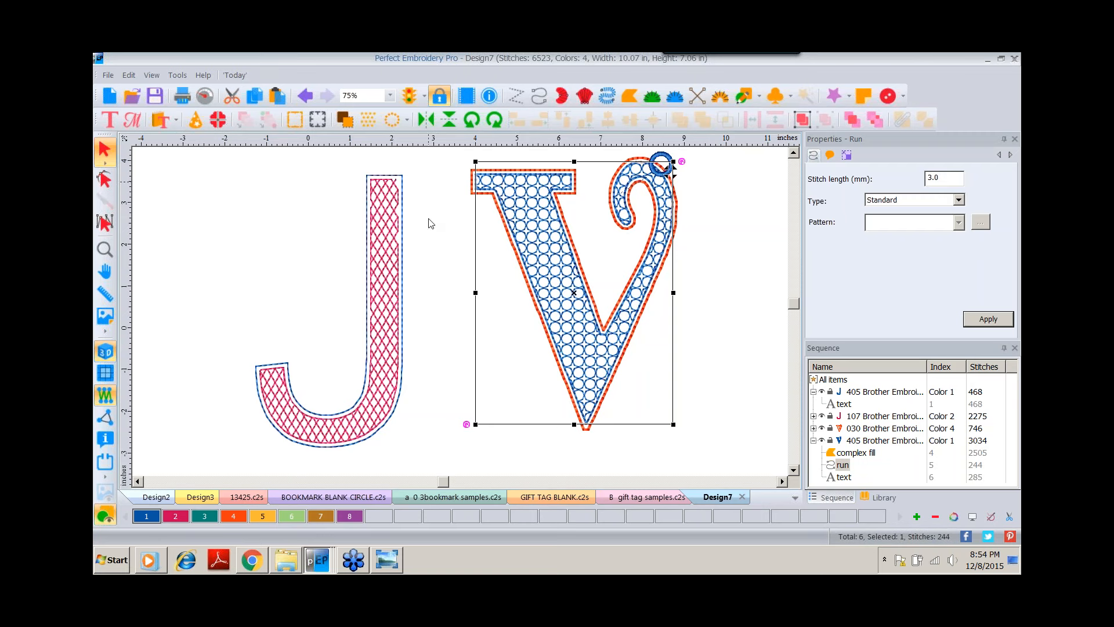
Create a border around the J's crosshatch fill, then deselect everything.
{"action": "left_click", "coordinate": [863, 416]}
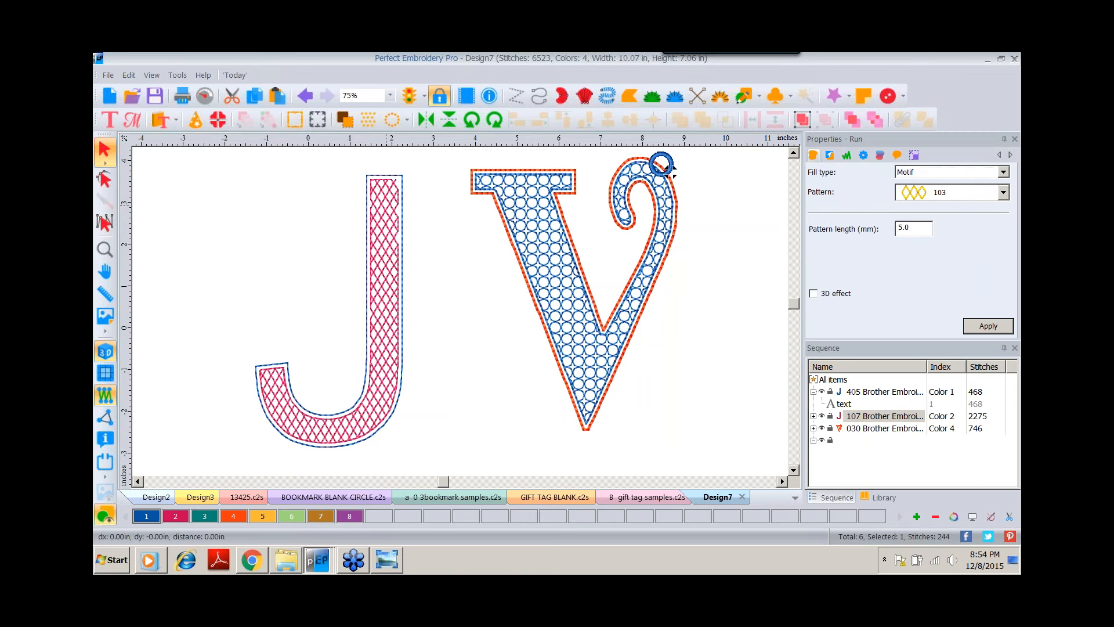
{"action": "right_click", "coordinate": [386, 215]}
{"action": "left_click", "coordinate": [426, 344]}
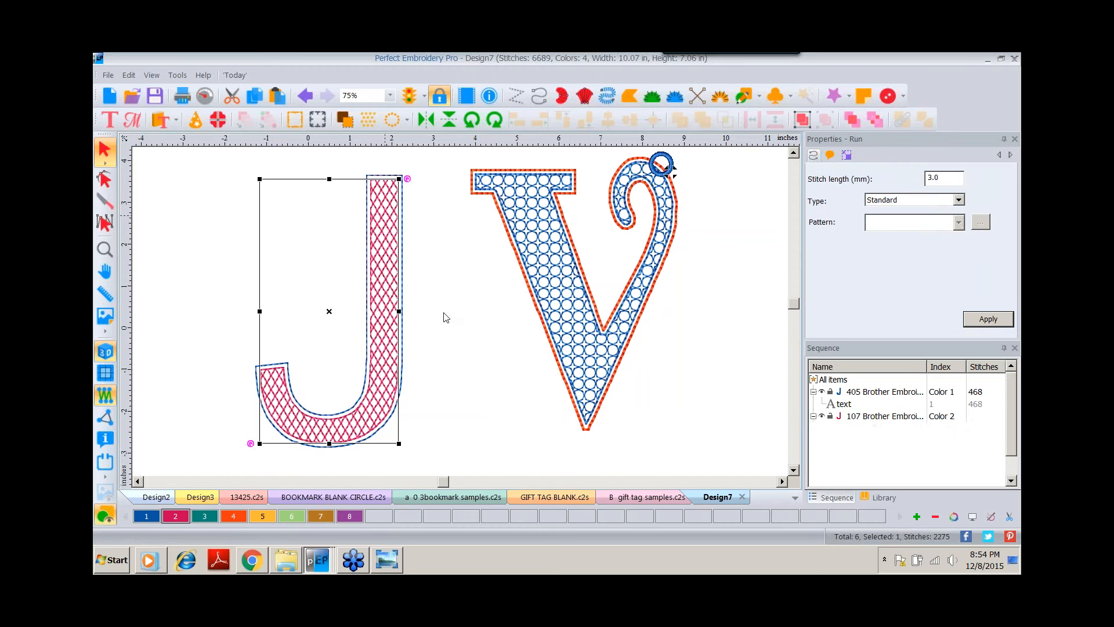
{"action": "left_click", "coordinate": [445, 318]}
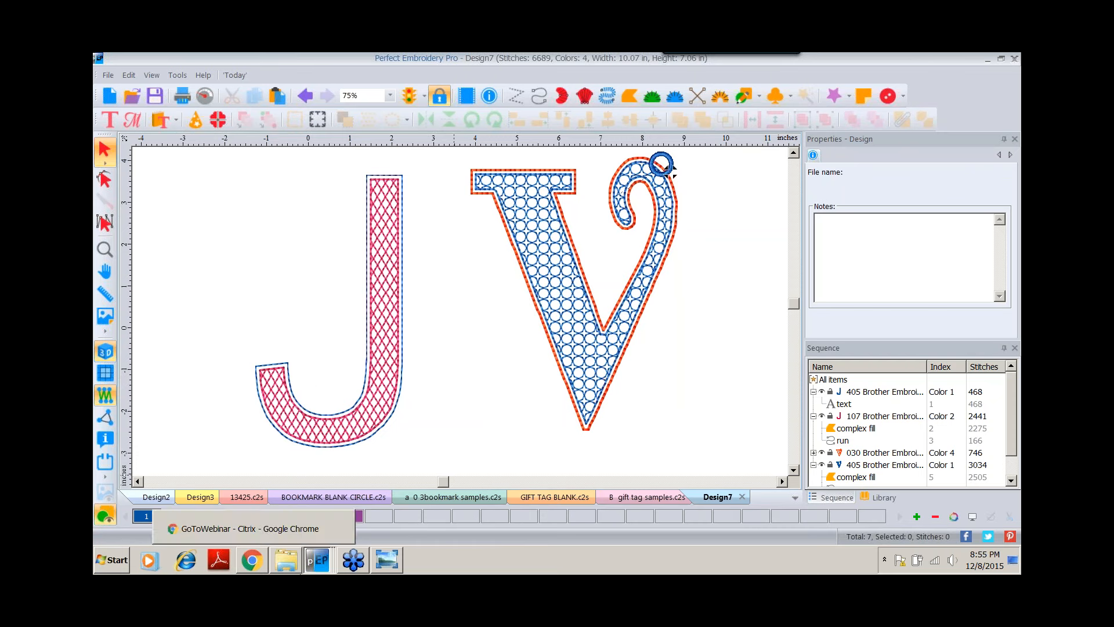
Switch to Windows Photo Viewer and browse through the saved sample photos of large letters and gift boxes.
{"action": "mouse_move", "coordinate": [324, 566]}
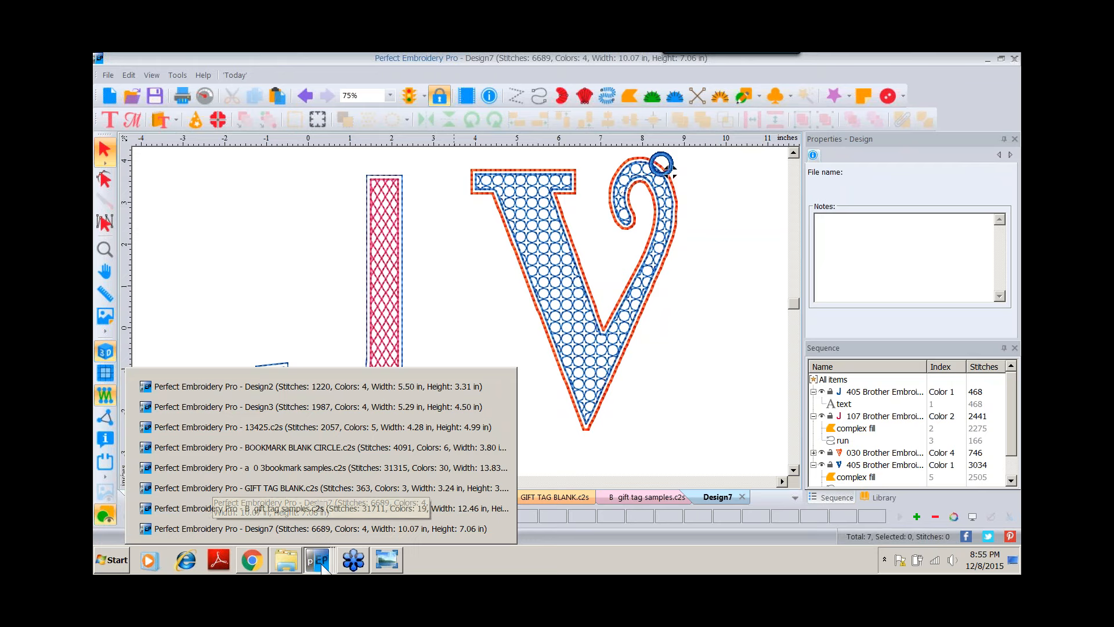
{"action": "left_click", "coordinate": [380, 559]}
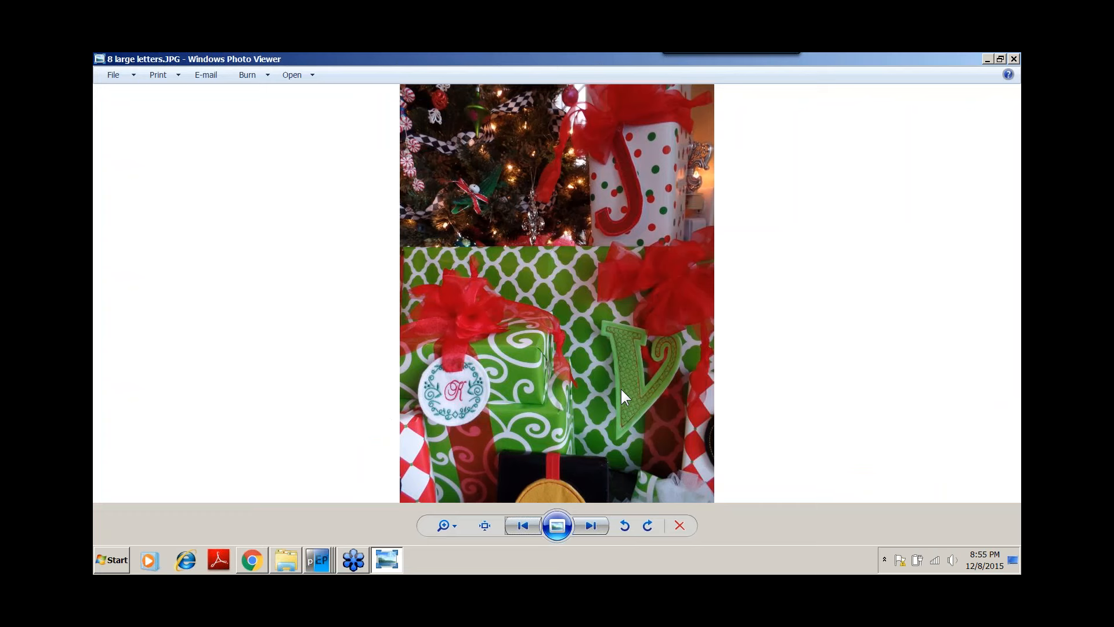
{"action": "left_click", "coordinate": [588, 525]}
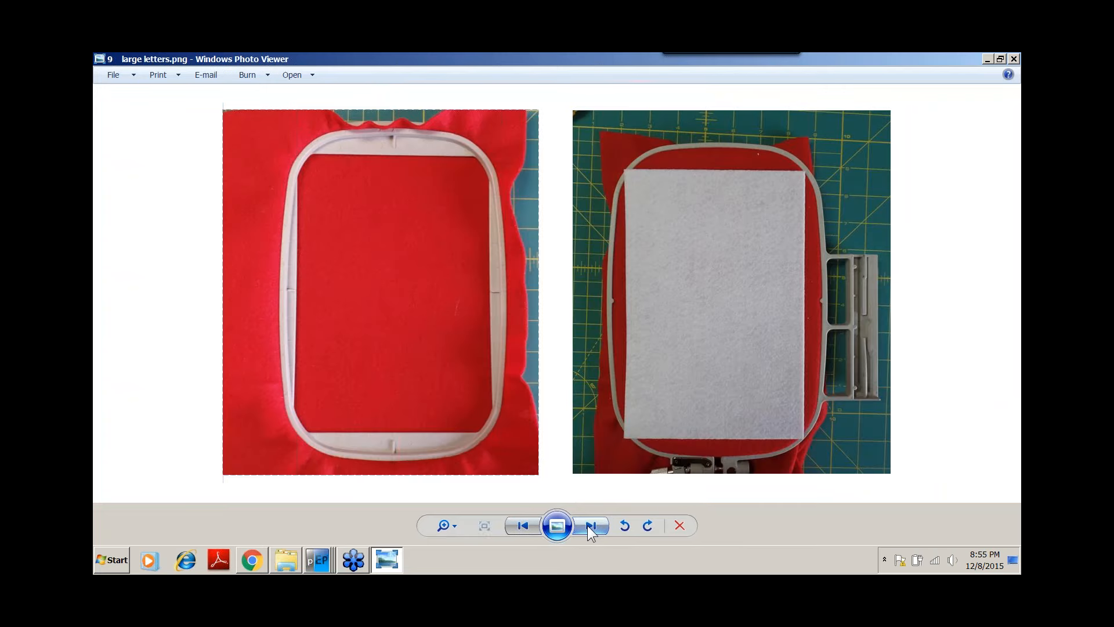
{"action": "left_click", "coordinate": [589, 525]}
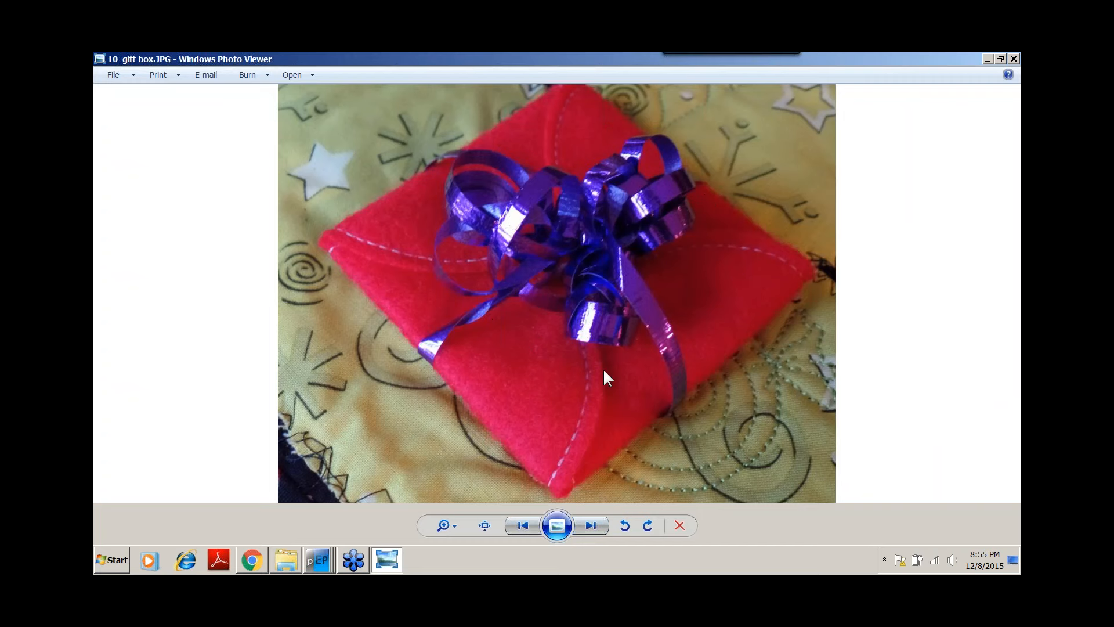
{"action": "left_click", "coordinate": [590, 526]}
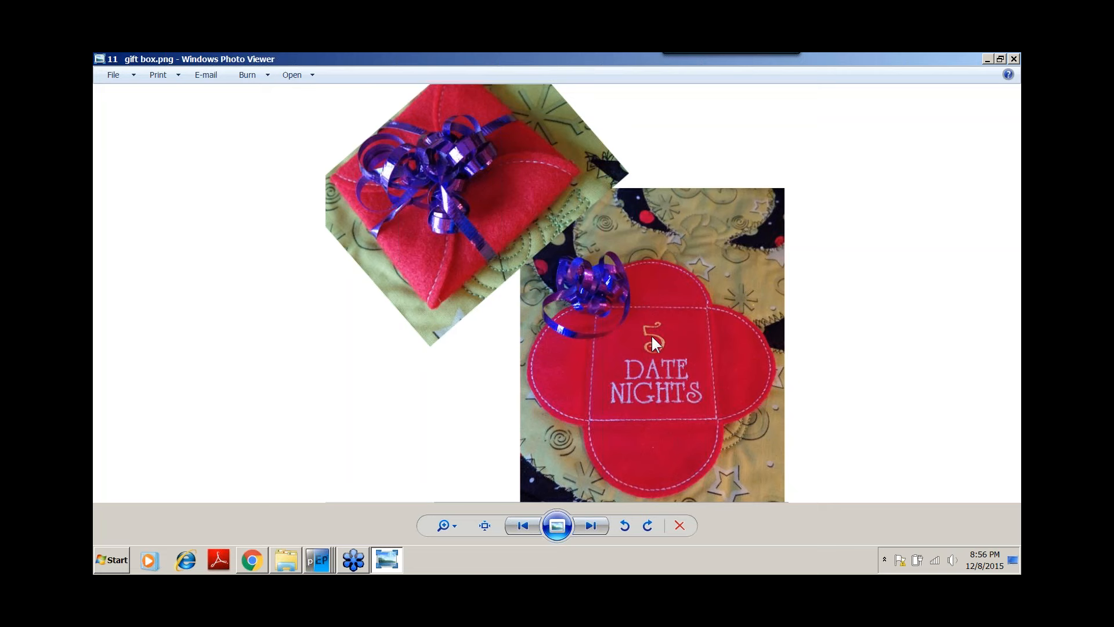
Switch back to Perfect Embroidery Pro and start a new blank design.
{"action": "left_click", "coordinate": [309, 564]}
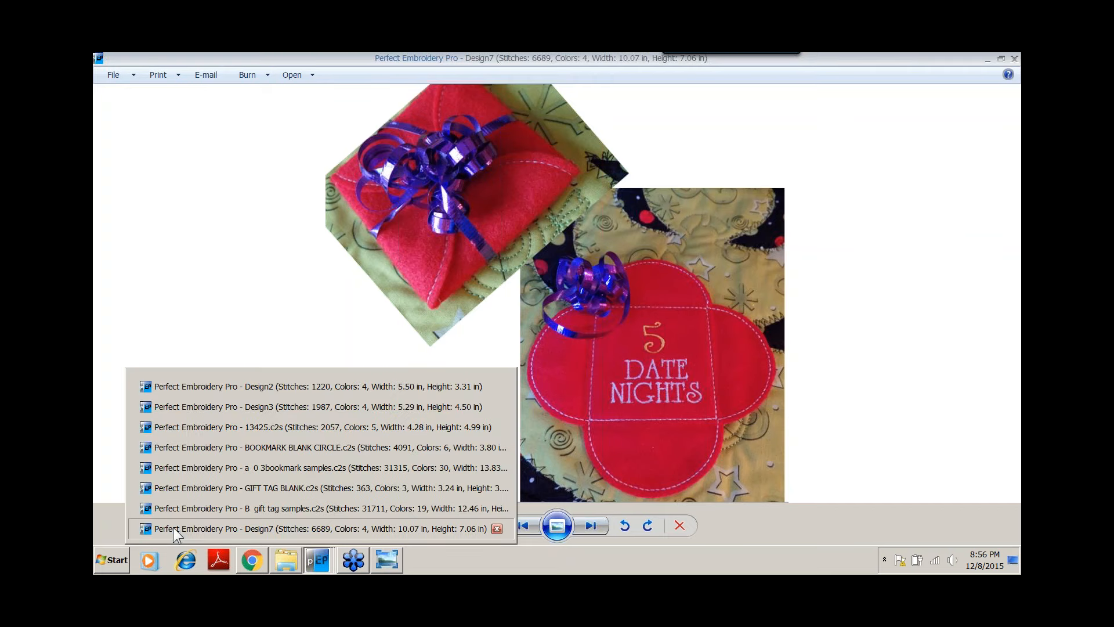
{"action": "left_click", "coordinate": [173, 526]}
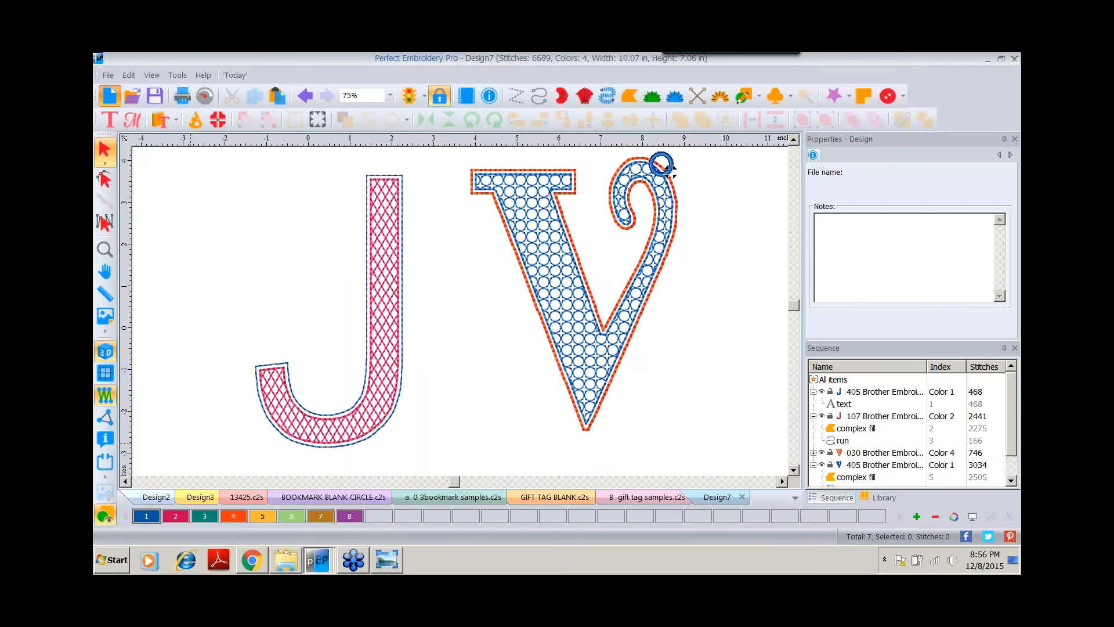
{"action": "key", "text": "ctrl+n"}
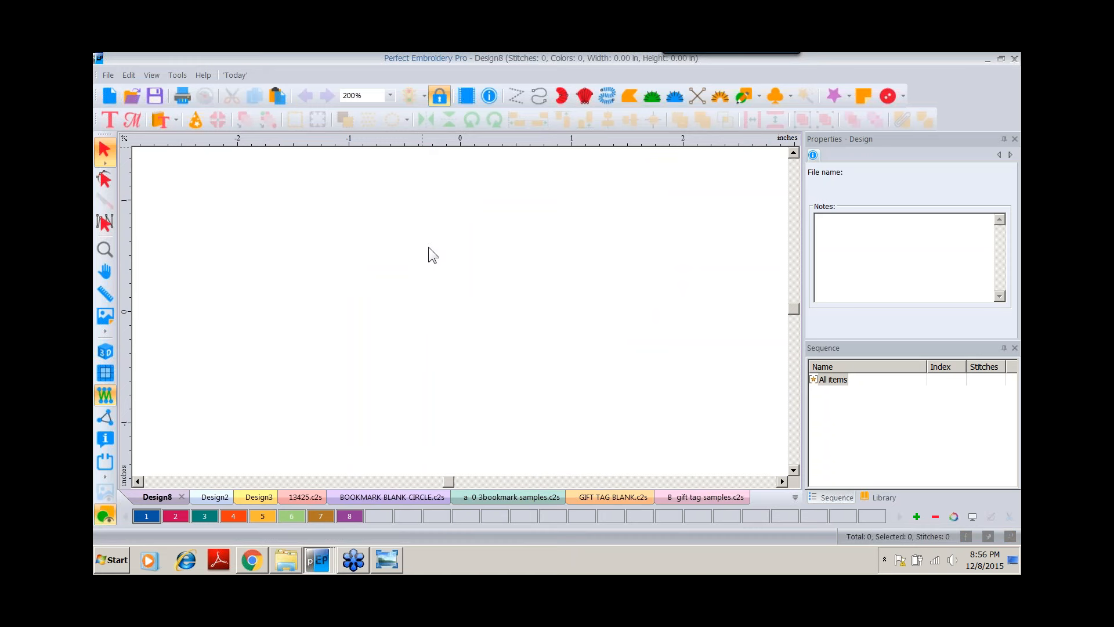
Add horizontal and vertical guidelines crossing at the origin.
{"action": "left_click", "coordinate": [432, 320]}
{"action": "left_click_drag", "start_coordinate": [123, 232], "coordinate": [462, 263]}
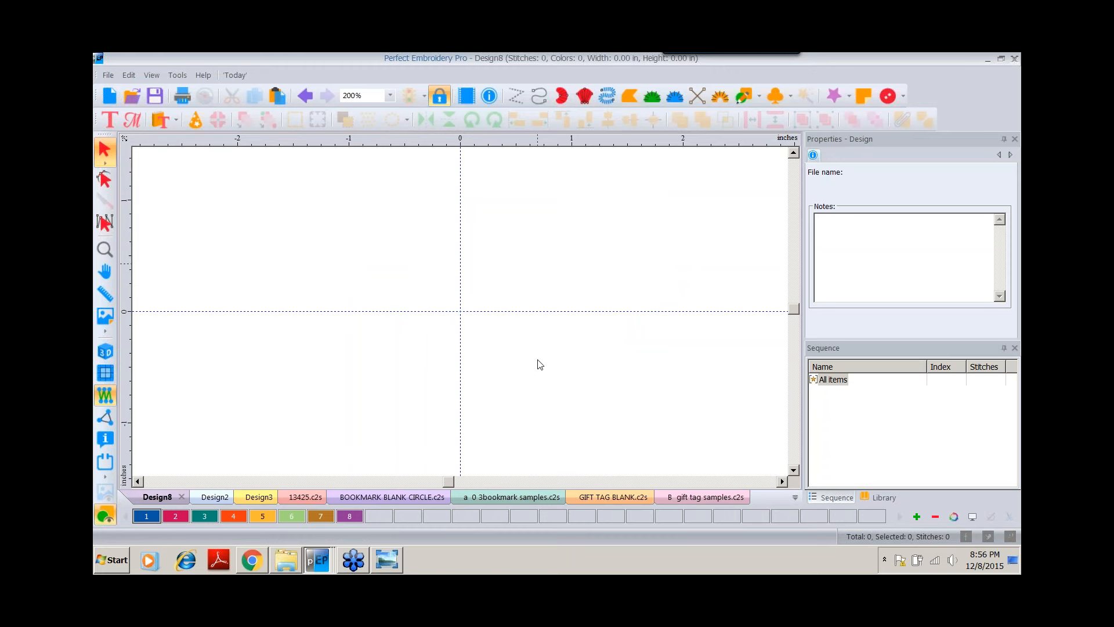
Draw a rectangle about 1.73 inches square with the Rectangle shape tool.
{"action": "left_click", "coordinate": [759, 96]}
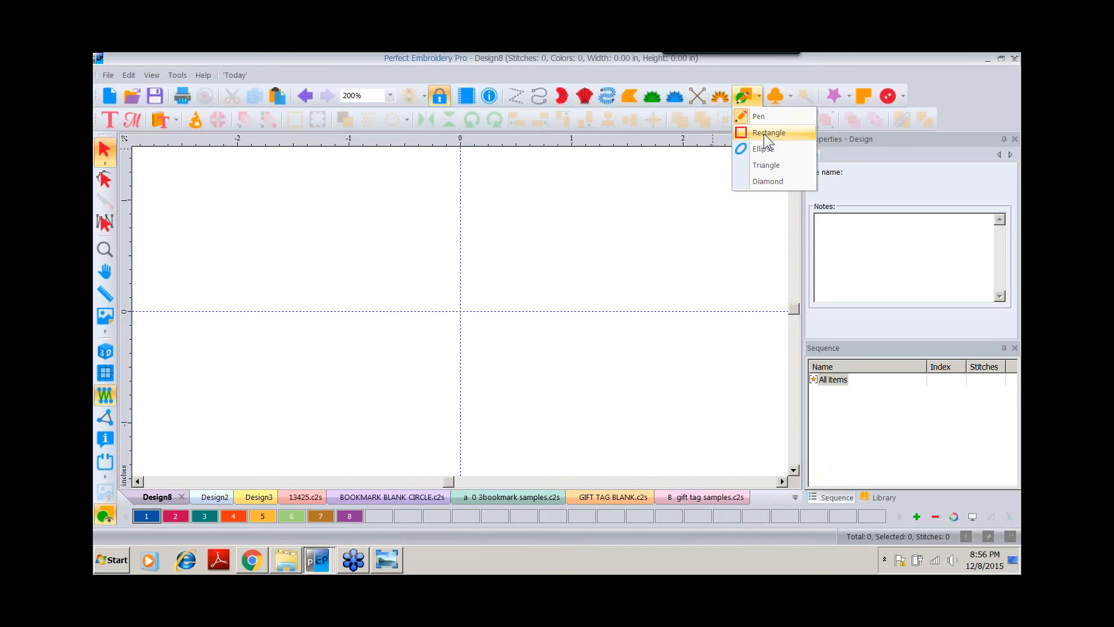
{"action": "left_click", "coordinate": [769, 132]}
{"action": "left_click_drag", "start_coordinate": [346, 224], "coordinate": [490, 416]}
{"action": "key", "text": "Escape"}
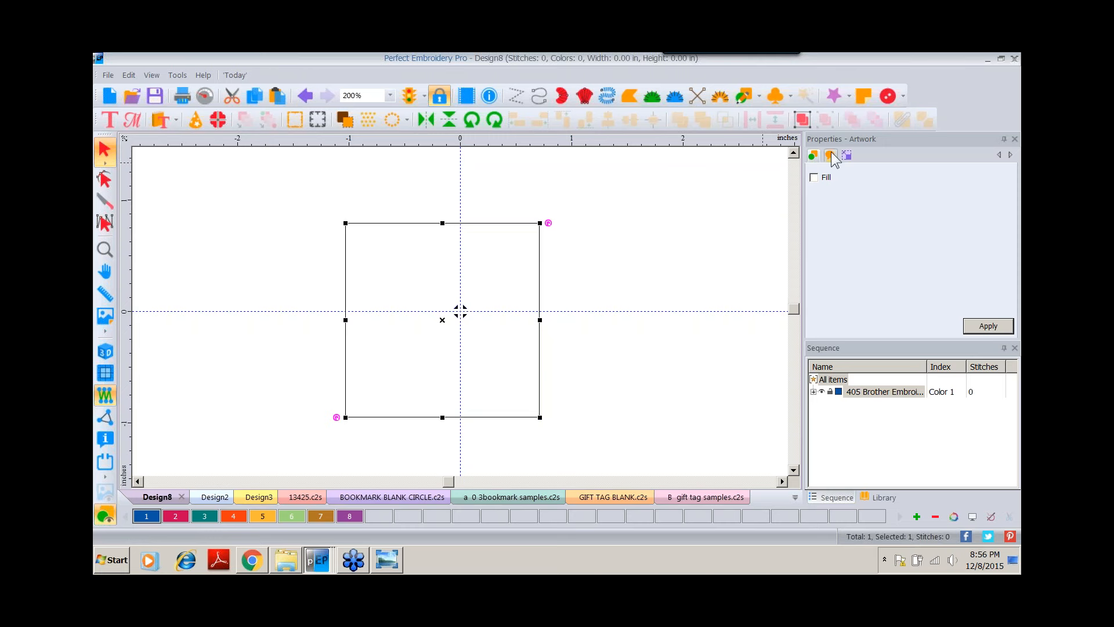
Resize the rectangle to 3 x 3 inches with aspect ratio maintained.
{"action": "left_click", "coordinate": [847, 155]}
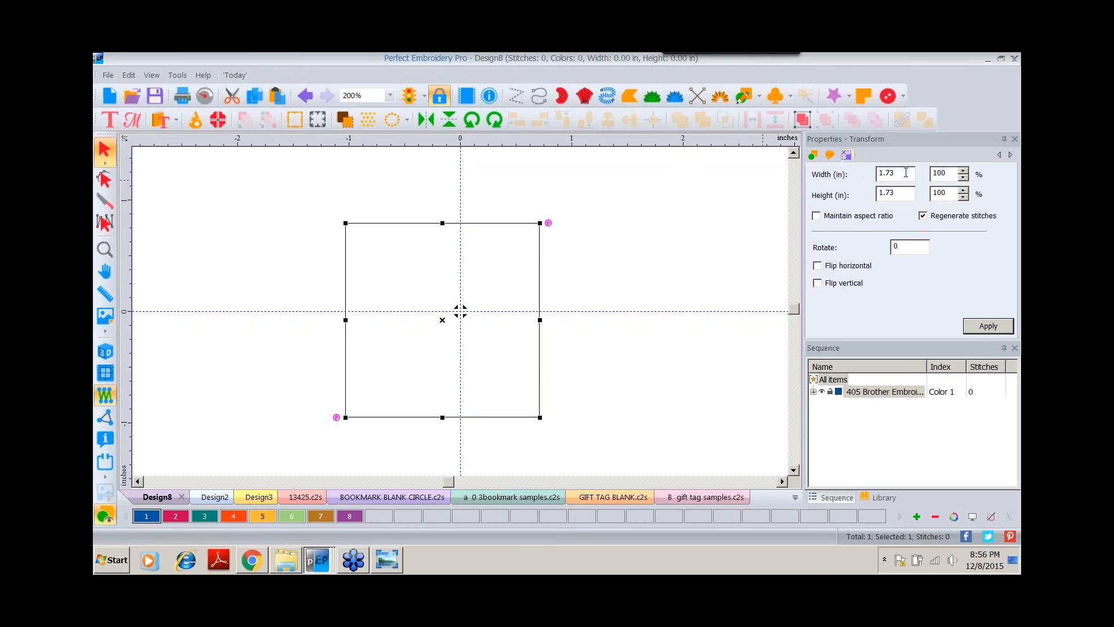
{"action": "left_click_drag", "start_coordinate": [905, 173], "coordinate": [720, 163]}
{"action": "type", "text": "3"}
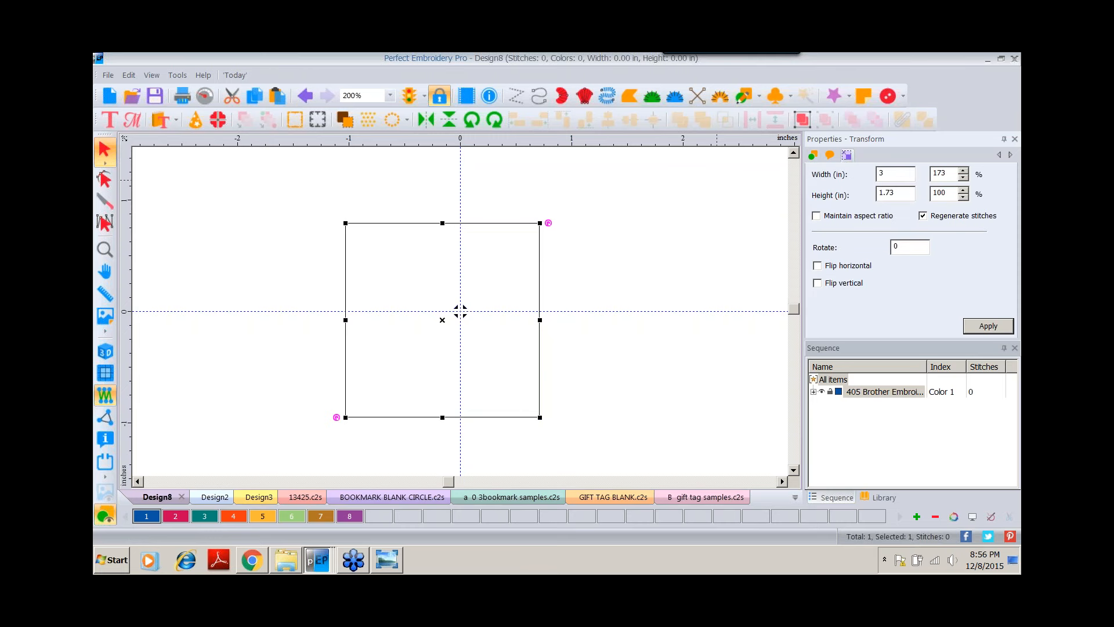
{"action": "left_click", "coordinate": [816, 216]}
{"action": "left_click", "coordinate": [969, 324]}
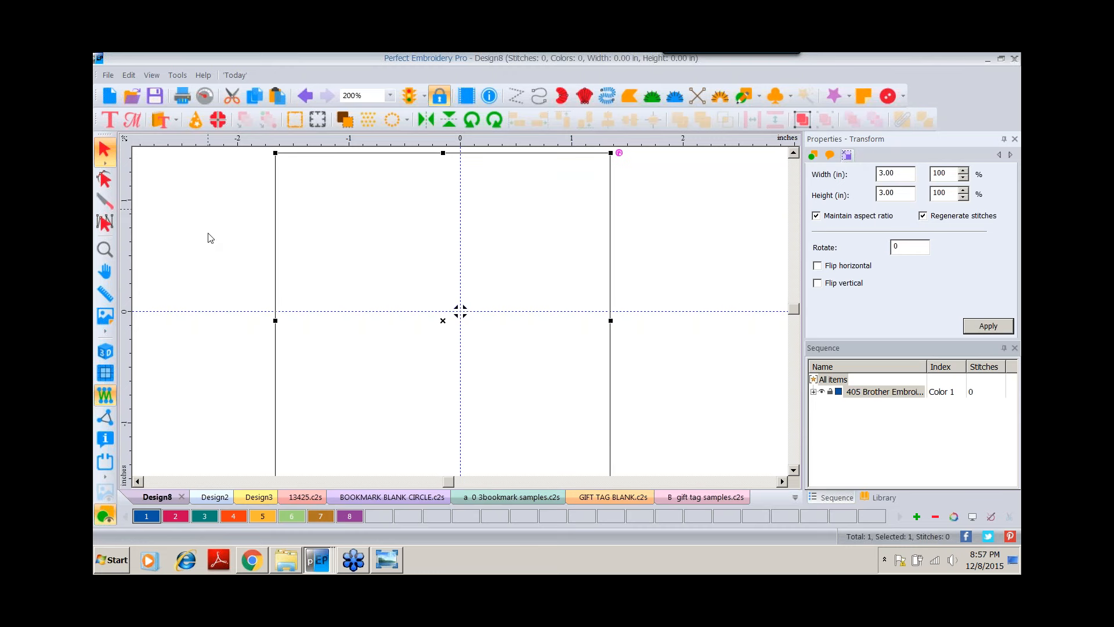
Center the square on the origin.
{"action": "right_click", "coordinate": [518, 141]}
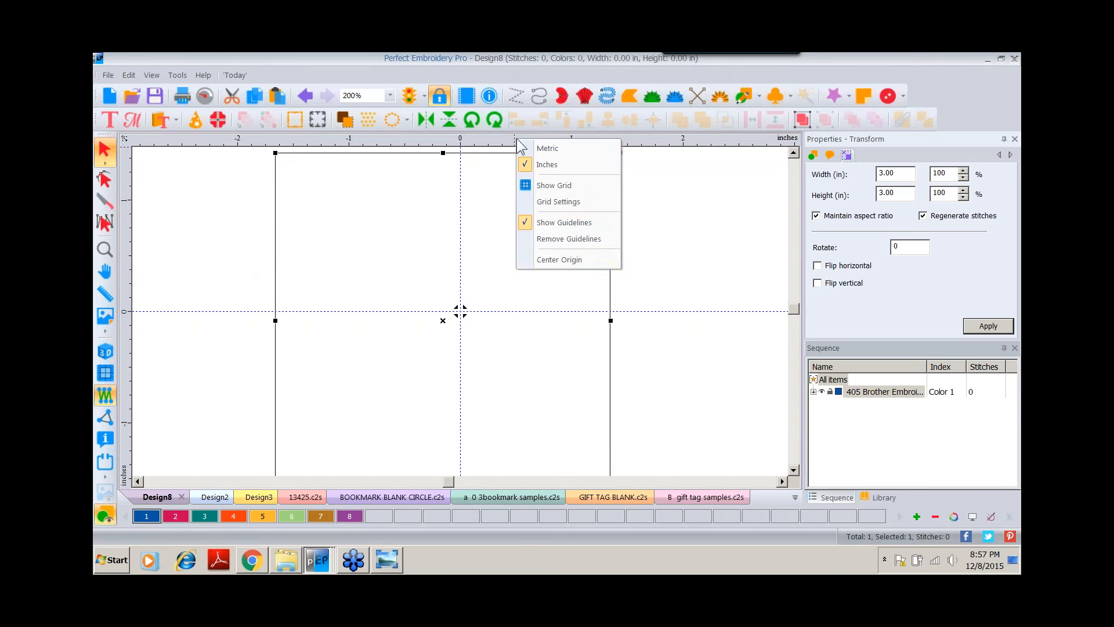
{"action": "left_click", "coordinate": [559, 259]}
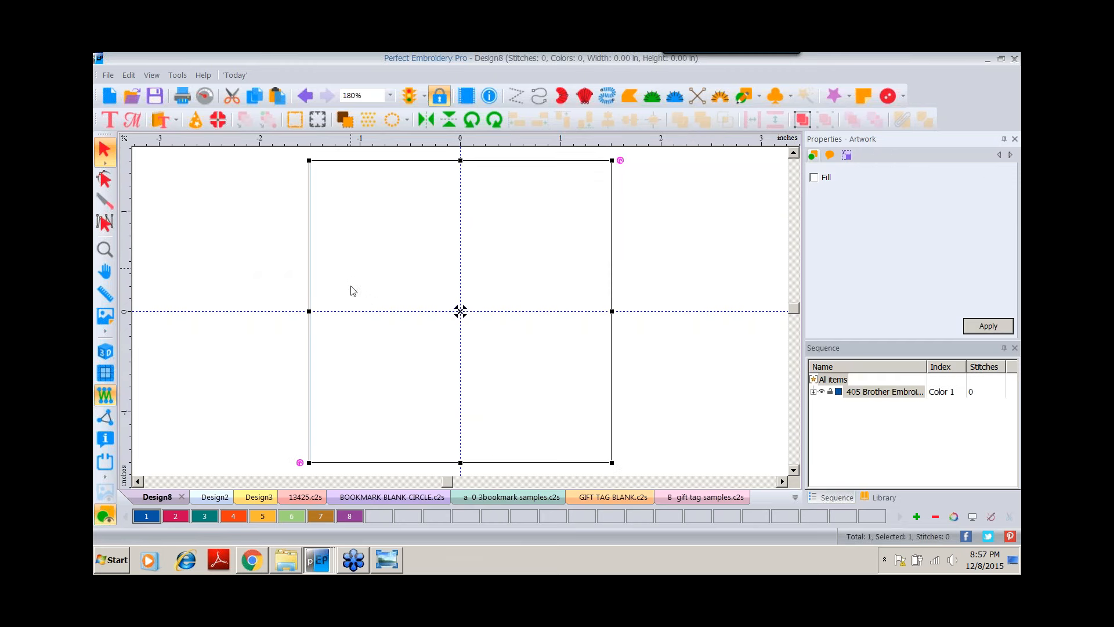
{"action": "left_click", "coordinate": [390, 95]}
{"action": "left_click", "coordinate": [368, 200]}
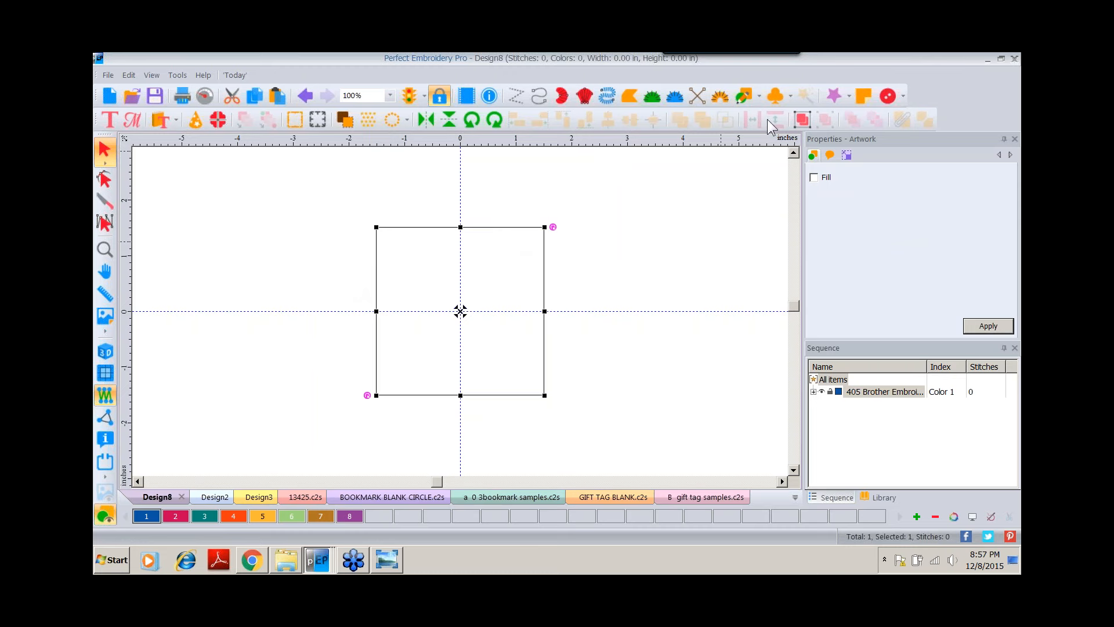
Draw a circle about 2.36 inches across near the square's upper left with the Ellipse tool.
{"action": "left_click", "coordinate": [759, 96]}
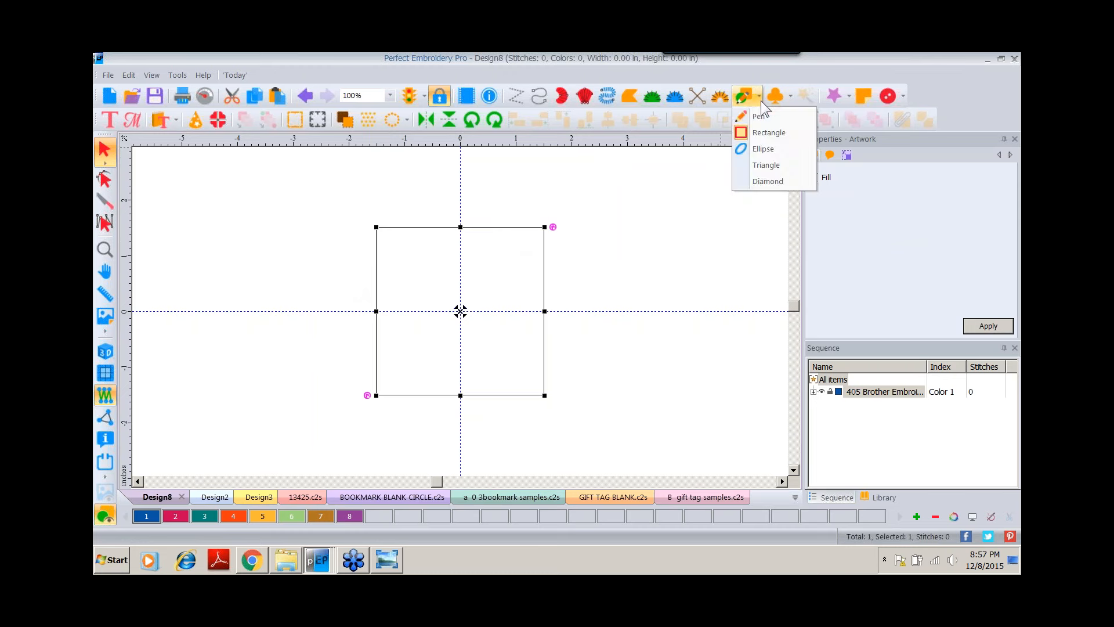
{"action": "left_click", "coordinate": [764, 149]}
{"action": "left_click_drag", "start_coordinate": [308, 193], "coordinate": [439, 324]}
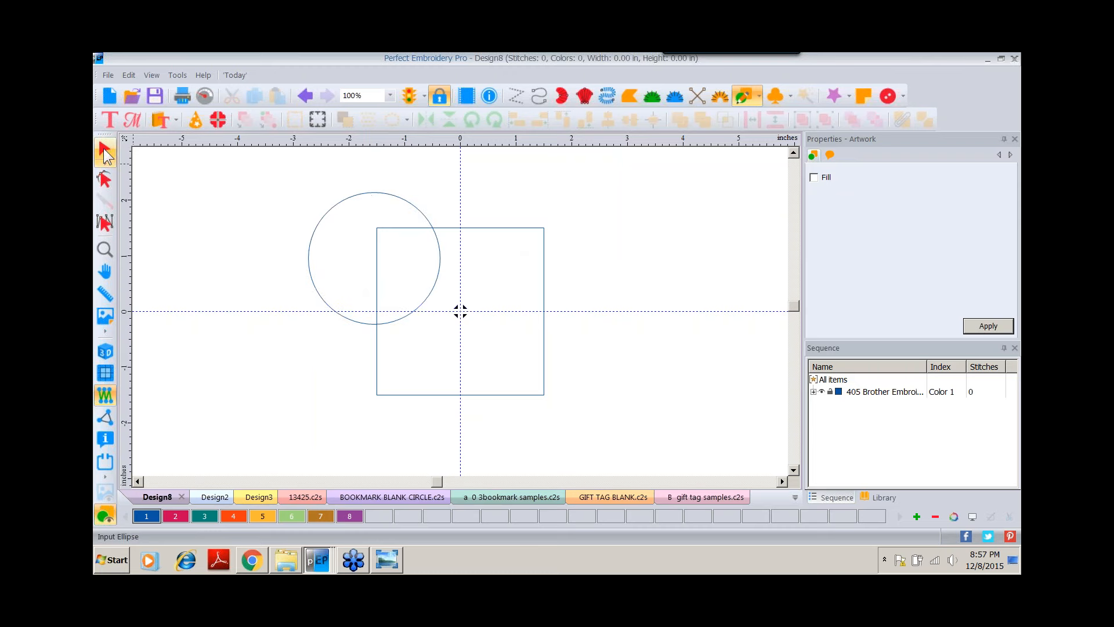
Set the circle to thread color 107 Dark Fuchsia and resize it to 3 inches wide.
{"action": "left_click", "coordinate": [104, 149]}
{"action": "left_click", "coordinate": [175, 516]}
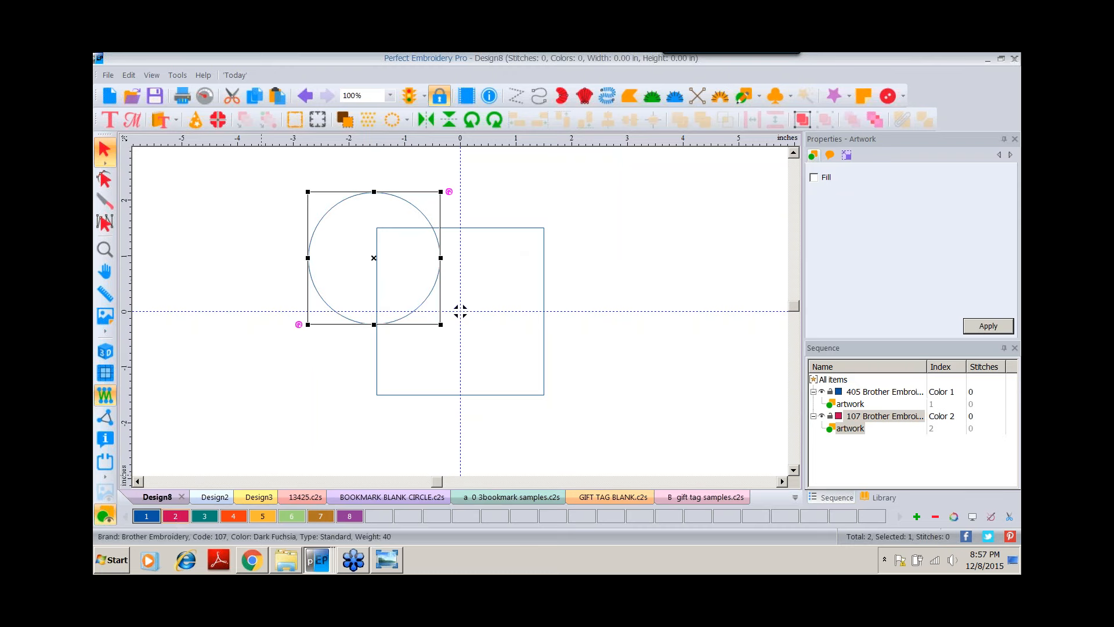
{"action": "left_click", "coordinate": [847, 155]}
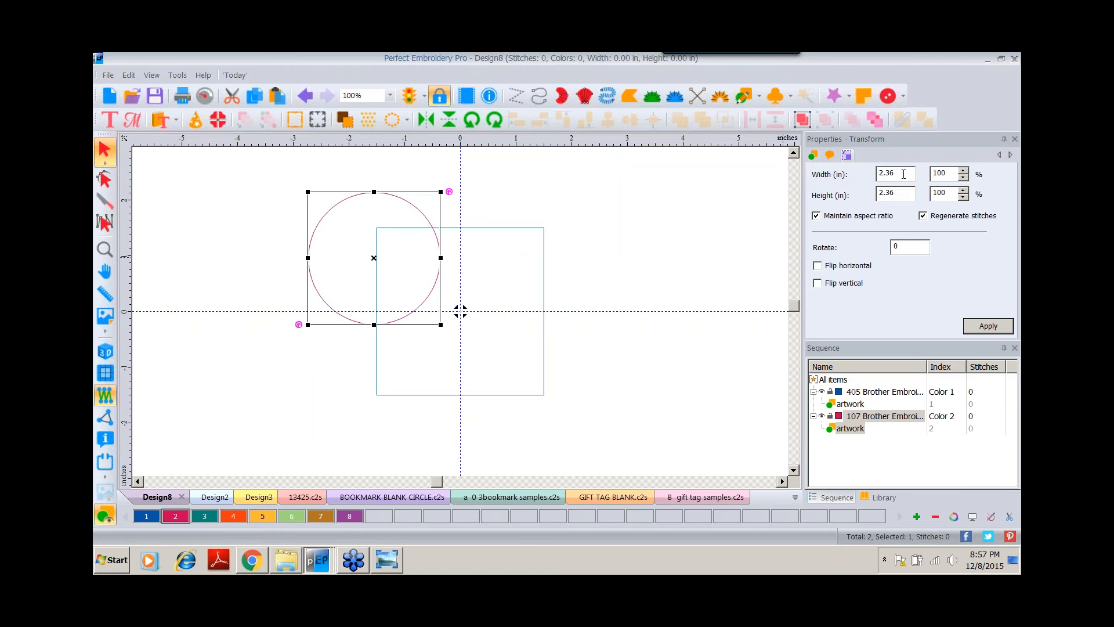
{"action": "double_click", "coordinate": [888, 173]}
{"action": "type", "text": "3"}
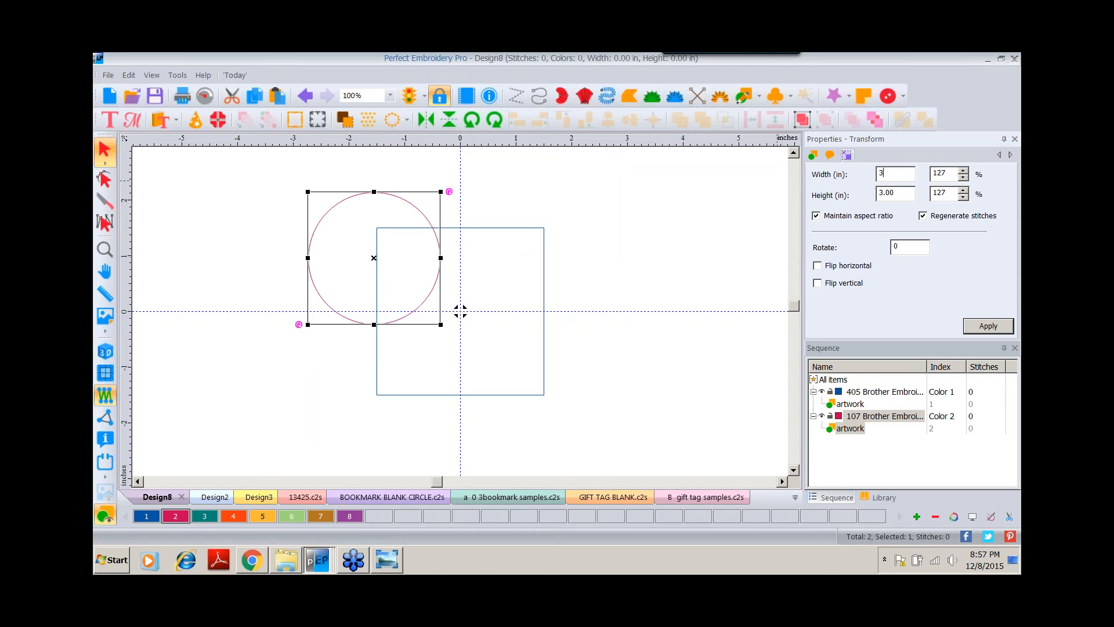
{"action": "left_click", "coordinate": [989, 327]}
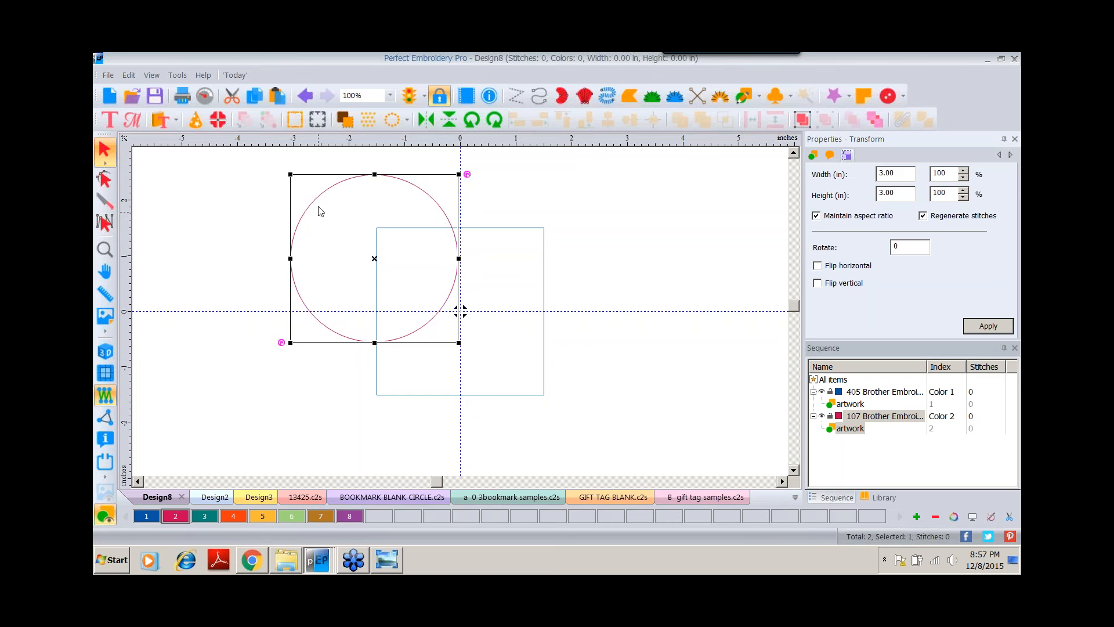
Apply a Reflection Template with horizontal and vertical reflection to make four circles.
{"action": "left_click", "coordinate": [406, 122]}
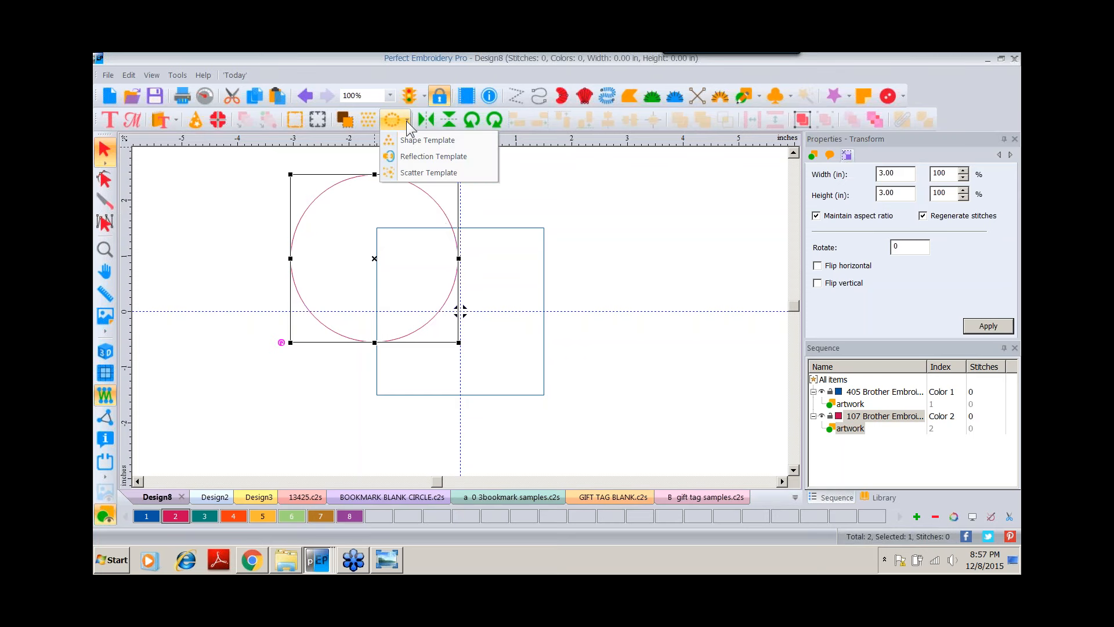
{"action": "left_click", "coordinate": [412, 153]}
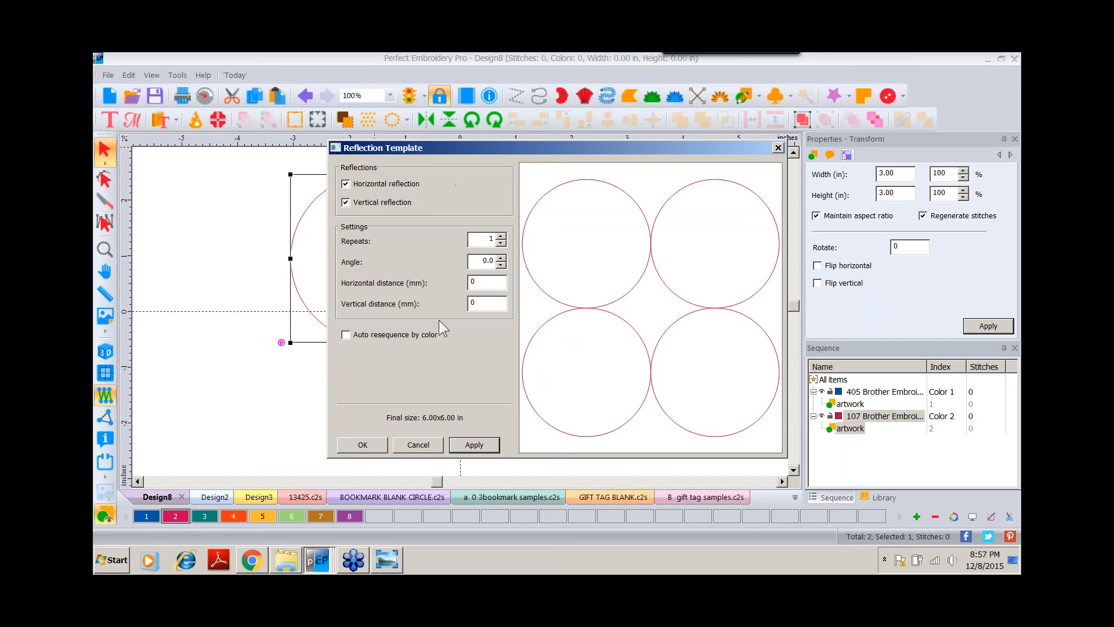
{"action": "left_click", "coordinate": [362, 445]}
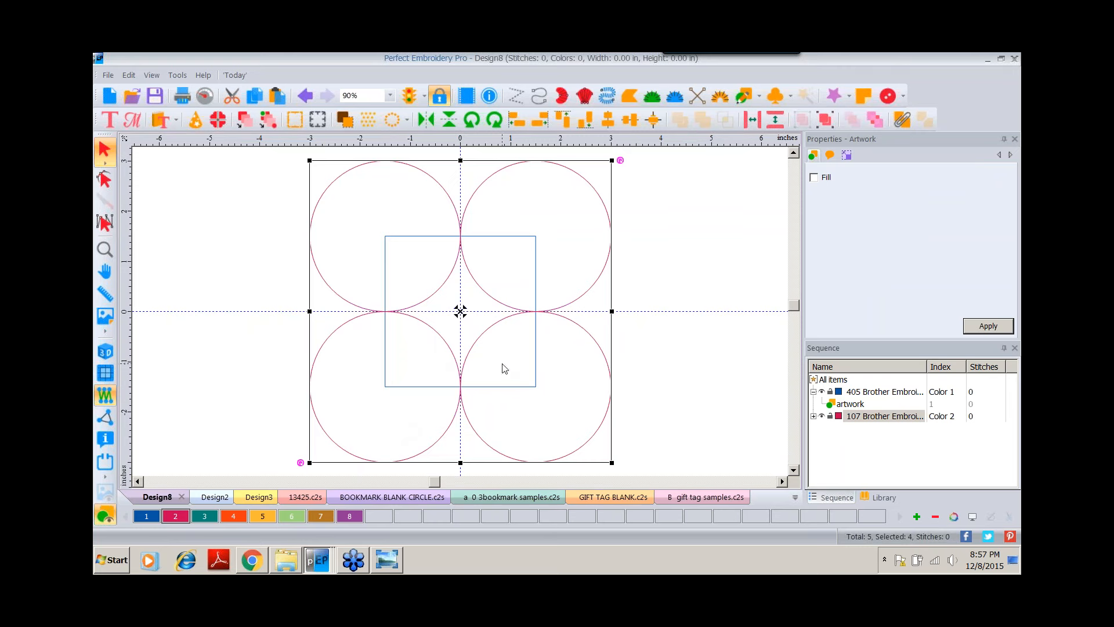
Rotate the four circles 45 degrees into a cross arrangement and deselect them.
{"action": "left_click", "coordinate": [493, 119]}
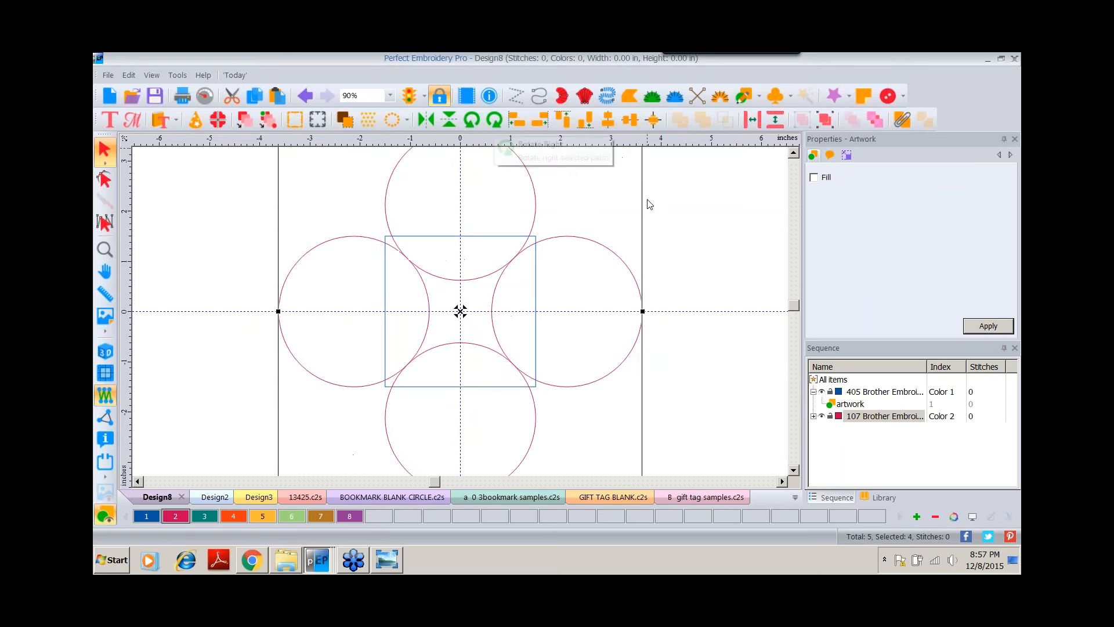
{"action": "left_click", "coordinate": [823, 117]}
{"action": "left_click", "coordinate": [699, 258]}
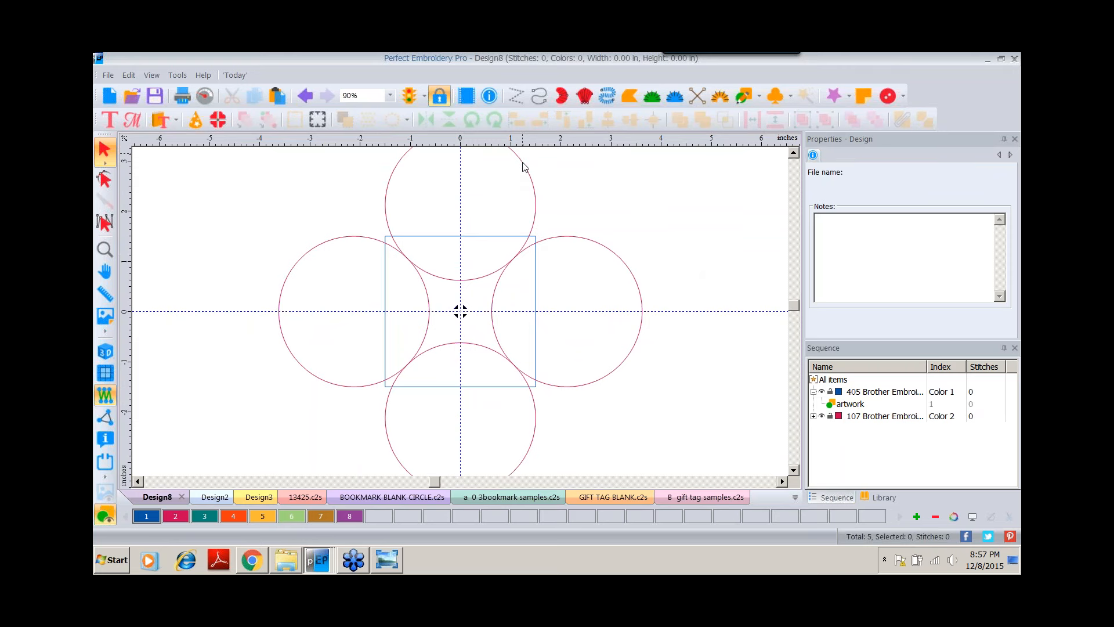
Move the top, right, bottom and left circles inward so all four meet at the centre.
{"action": "left_click_drag", "start_coordinate": [524, 167], "coordinate": [528, 195]}
{"action": "left_click_drag", "start_coordinate": [646, 297], "coordinate": [612, 301]}
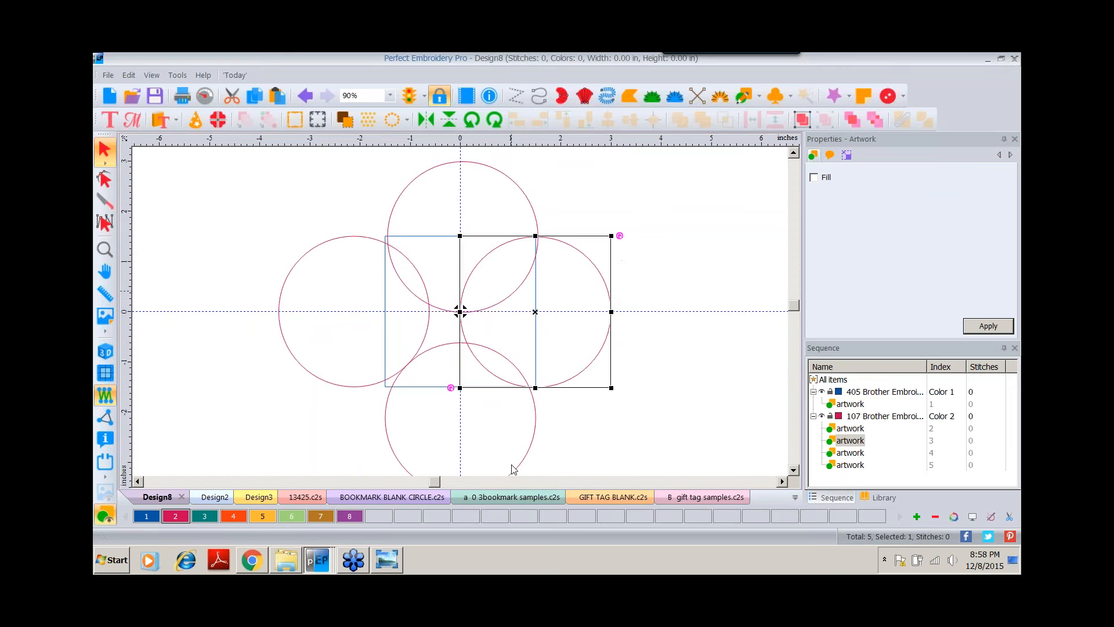
{"action": "left_click_drag", "start_coordinate": [518, 470], "coordinate": [520, 439]}
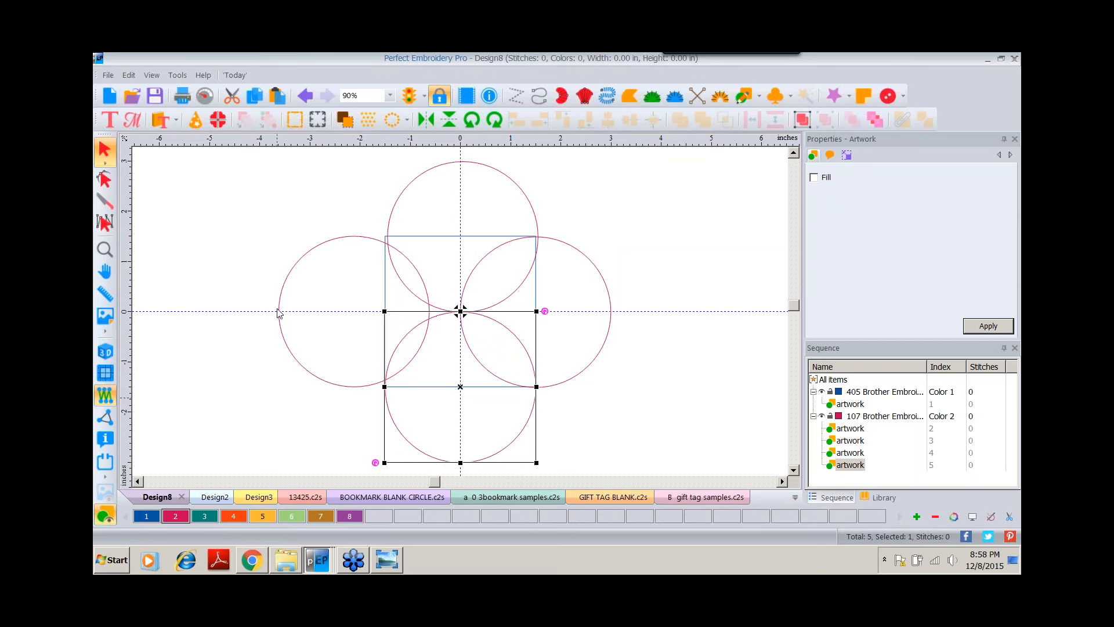
{"action": "left_click_drag", "start_coordinate": [278, 313], "coordinate": [309, 312]}
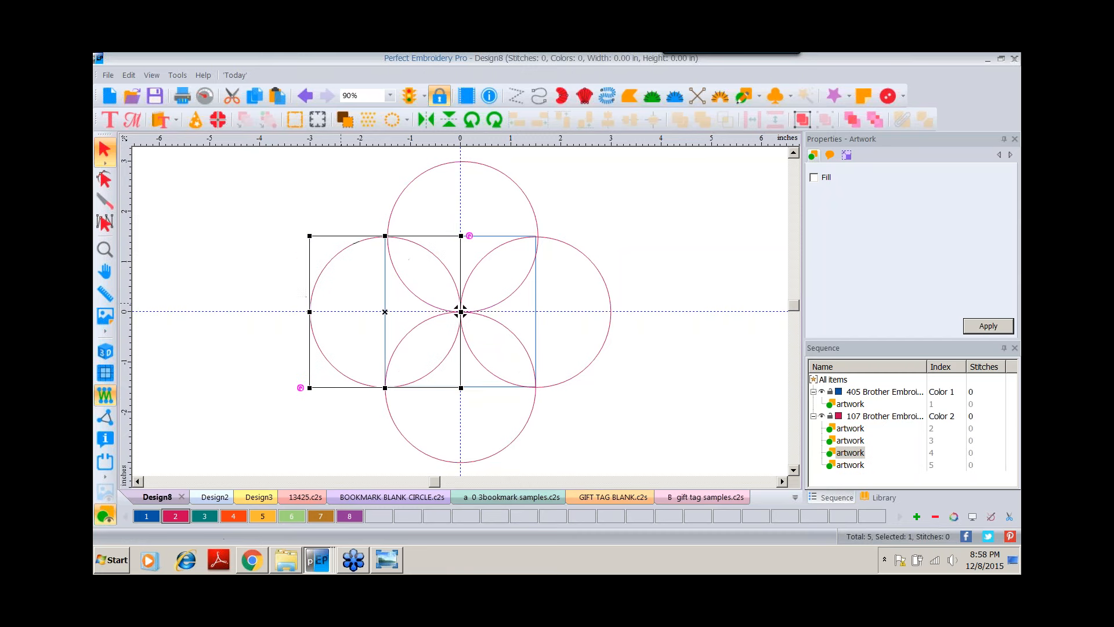
Nudge the top circle to line up with the square's top corners, then deselect everything.
{"action": "left_click", "coordinate": [104, 249]}
{"action": "left_click", "coordinate": [504, 242]}
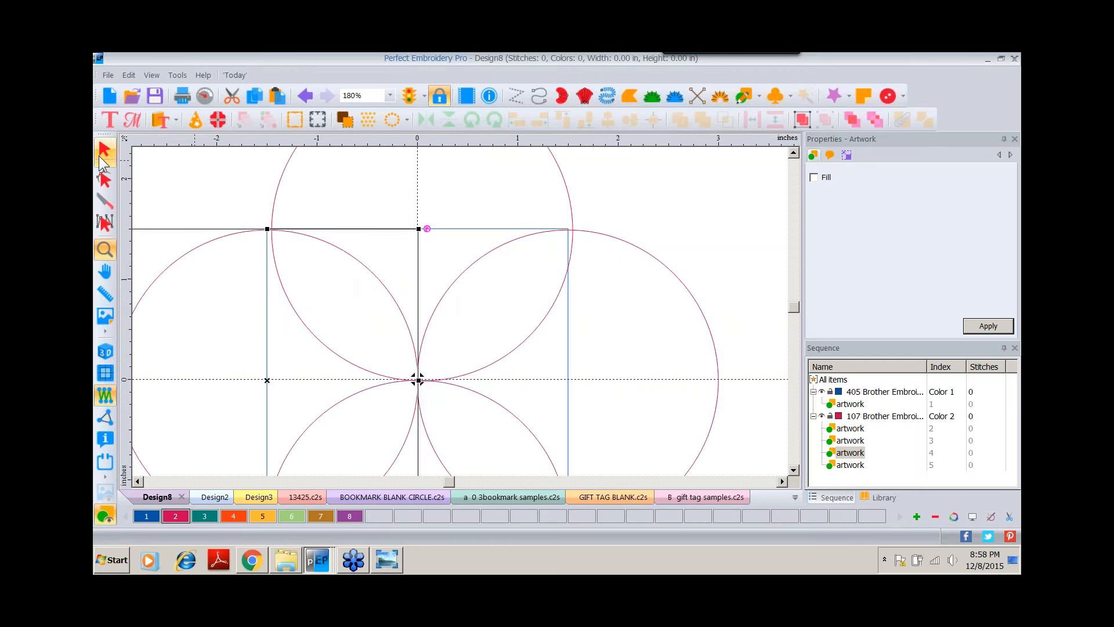
{"action": "left_click", "coordinate": [102, 158]}
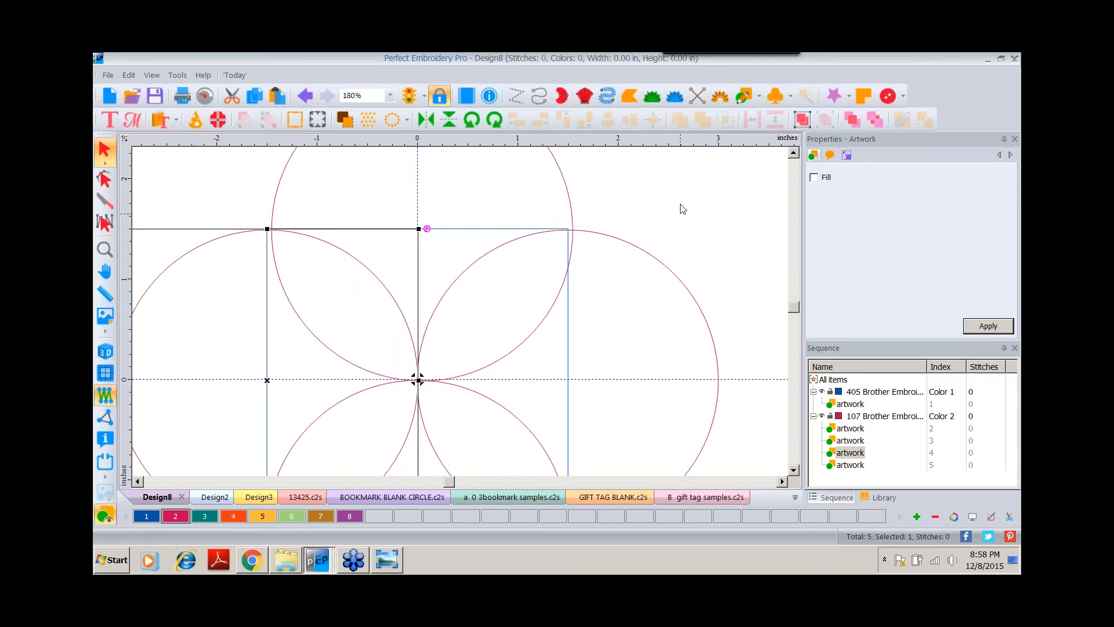
{"action": "left_click", "coordinate": [659, 279]}
{"action": "left_click", "coordinate": [660, 263]}
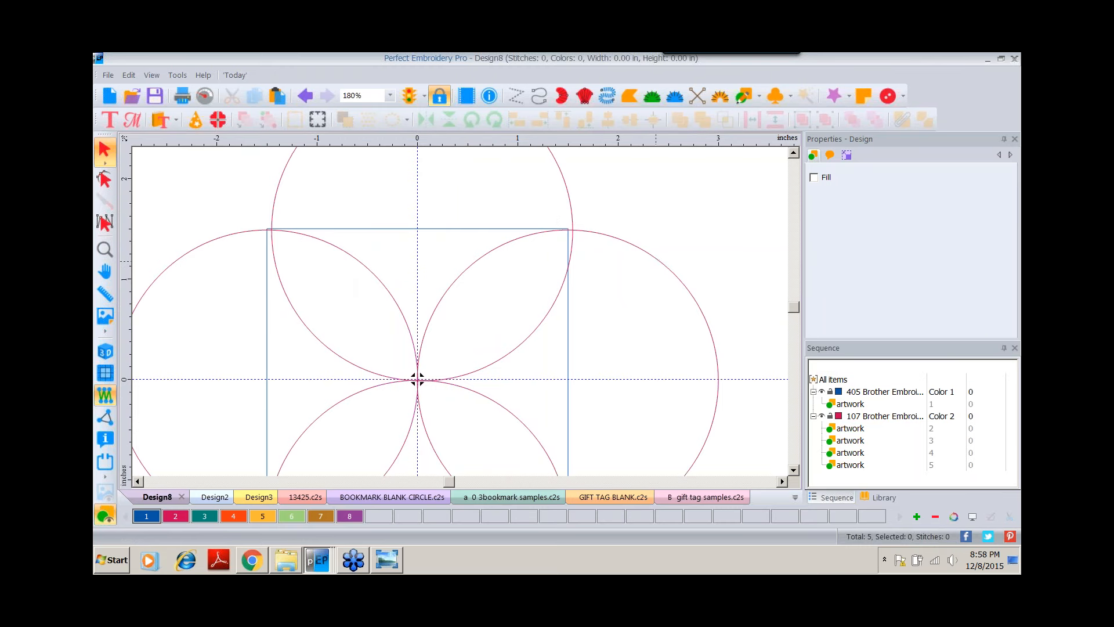
{"action": "left_click", "coordinate": [230, 240]}
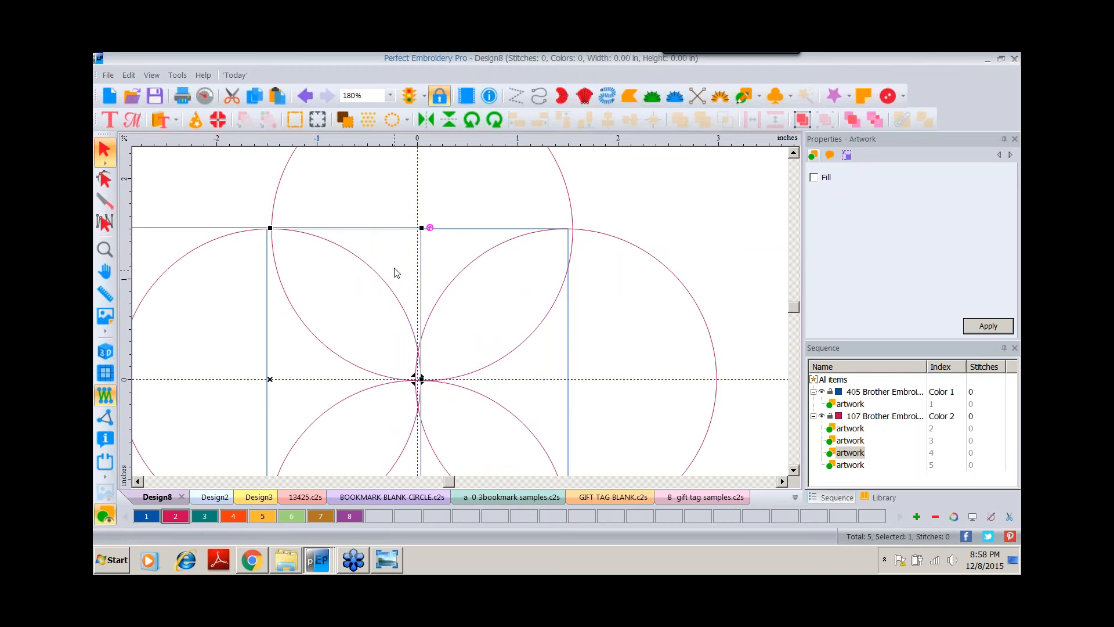
{"action": "left_click_drag", "start_coordinate": [569, 188], "coordinate": [567, 192]}
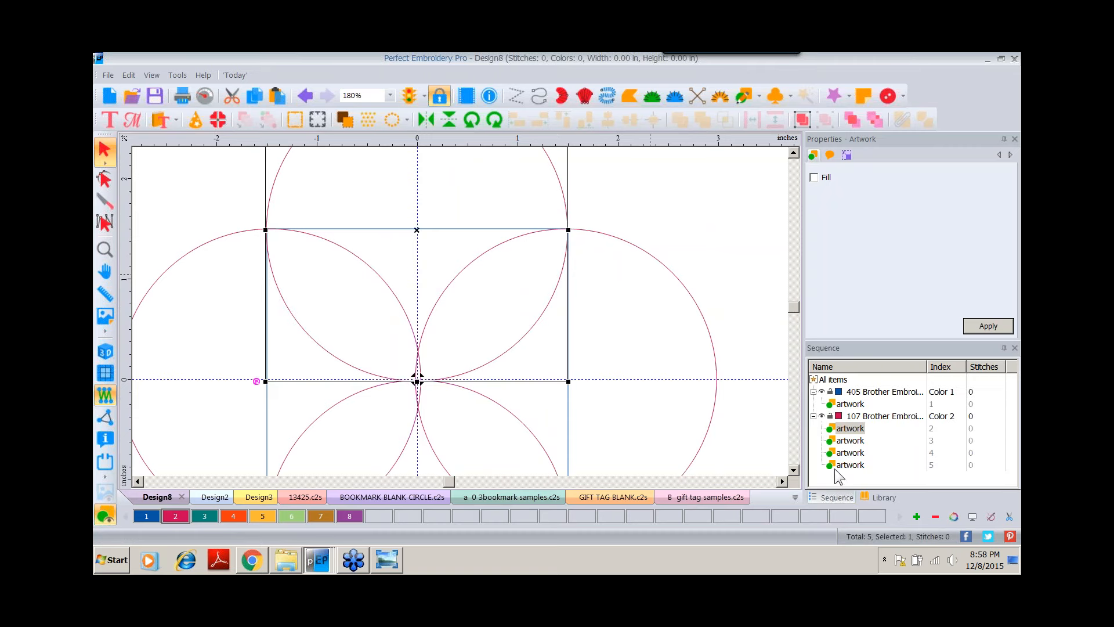
{"action": "left_click", "coordinate": [793, 470]}
{"action": "left_click", "coordinate": [794, 470]}
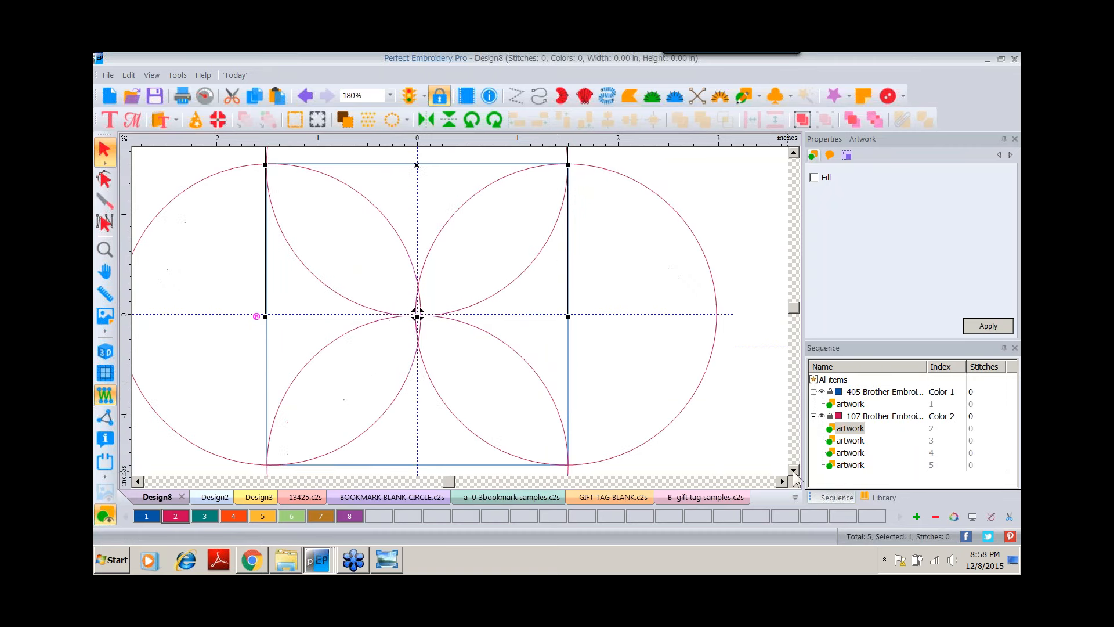
{"action": "left_click", "coordinate": [794, 470]}
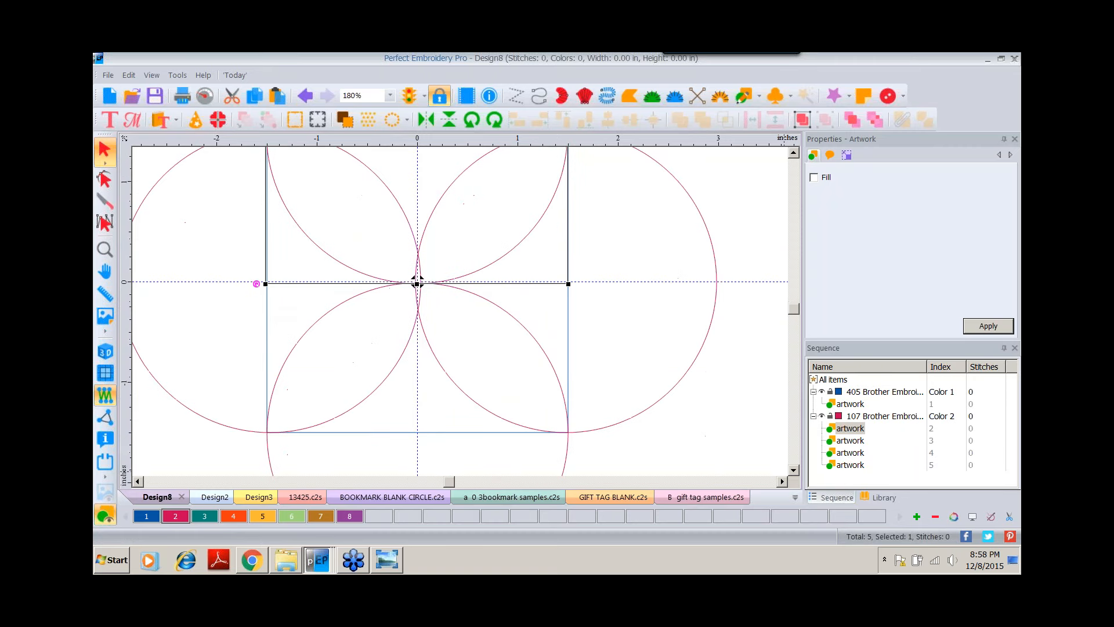
{"action": "left_click", "coordinate": [105, 249]}
{"action": "double_click", "coordinate": [105, 249]}
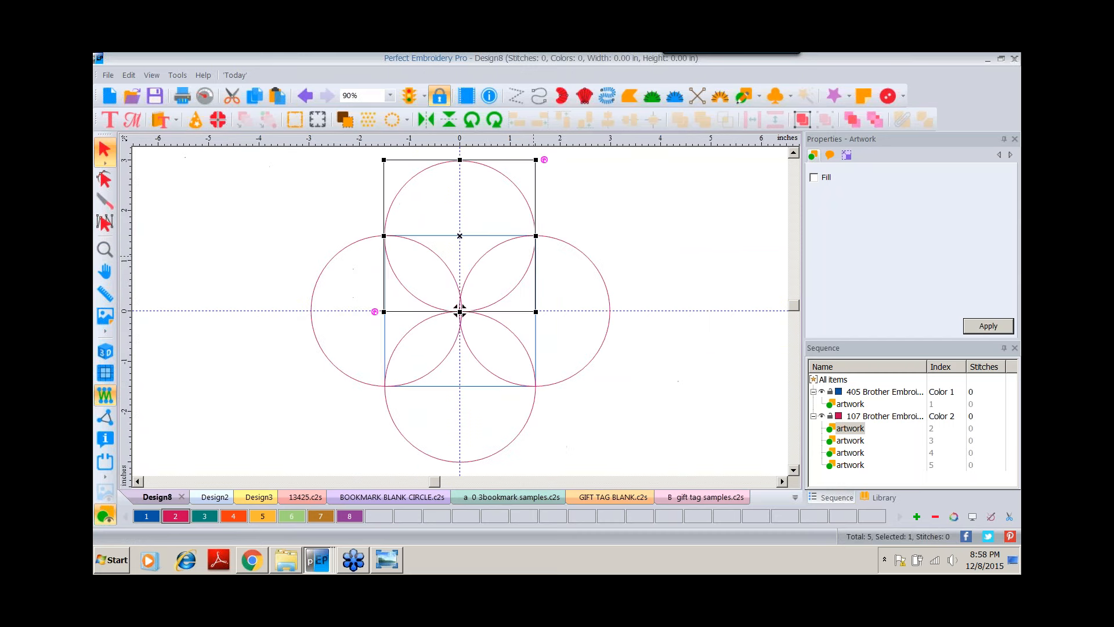
{"action": "left_click", "coordinate": [569, 187]}
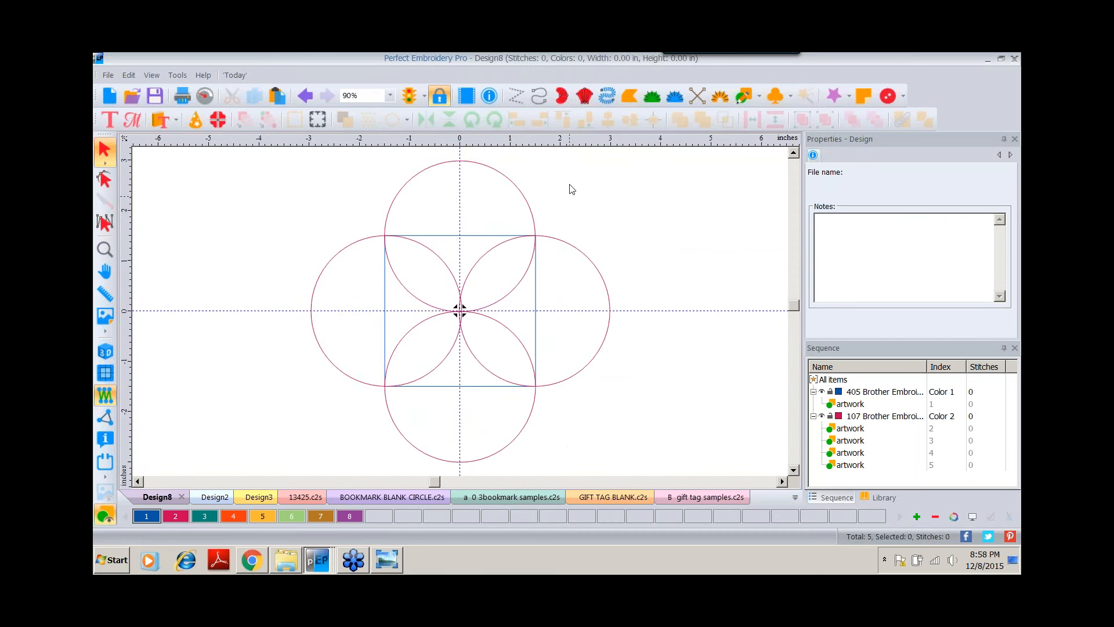
Weld the top, right, bottom and left circles together into a single scalloped outline around the square.
{"action": "left_click", "coordinate": [481, 168]}
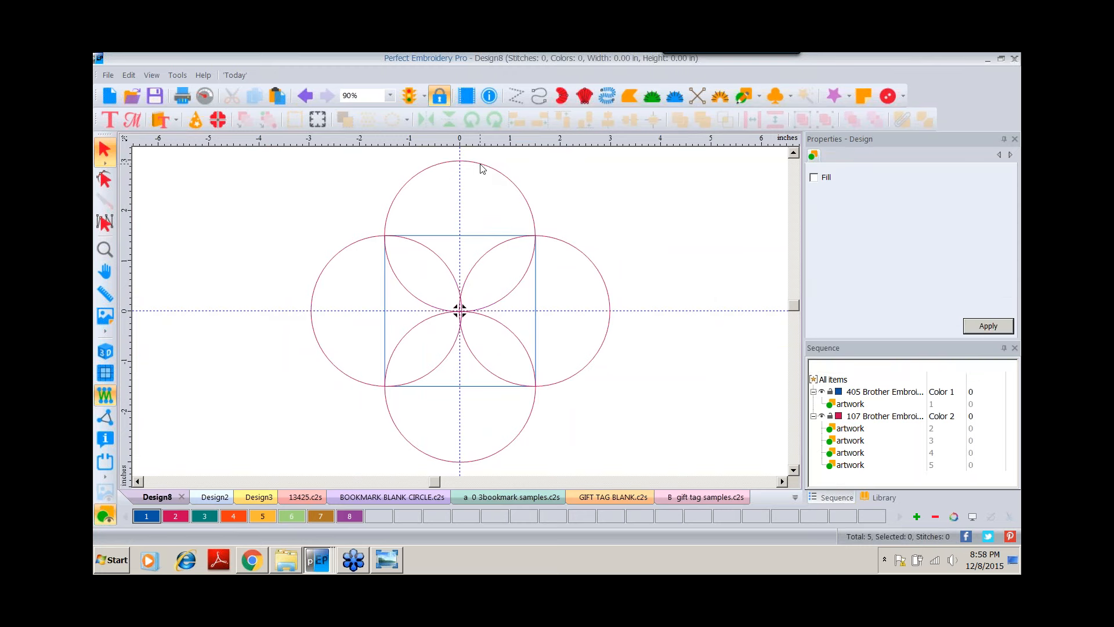
{"action": "left_click", "coordinate": [608, 291], "text": "shift"}
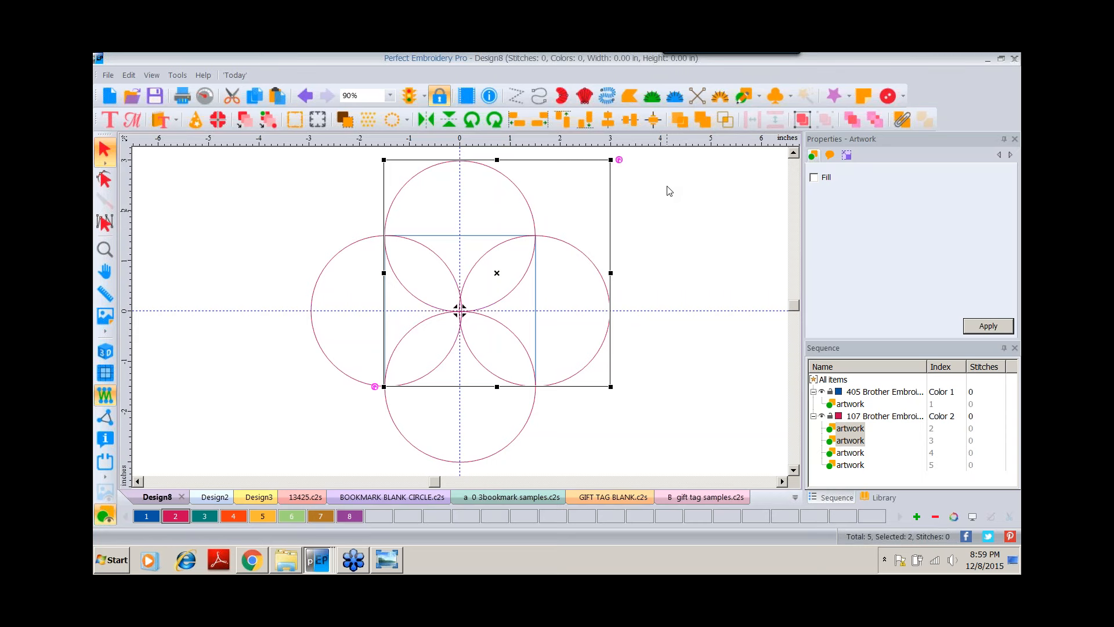
{"action": "left_click", "coordinate": [705, 119]}
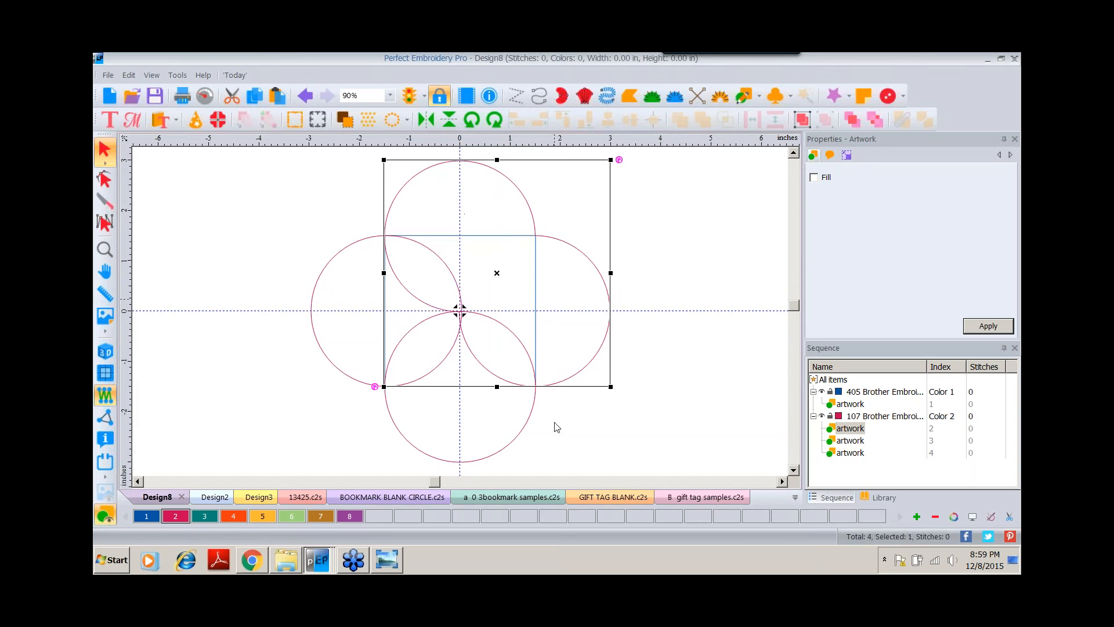
{"action": "left_click", "coordinate": [442, 463], "text": "shift"}
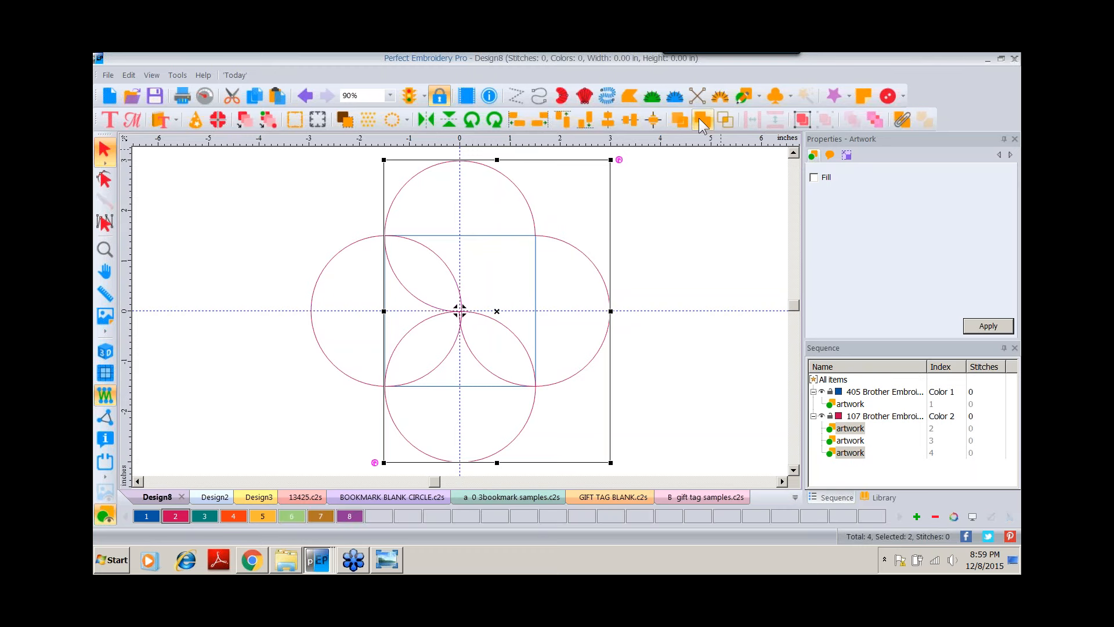
{"action": "left_click", "coordinate": [700, 119]}
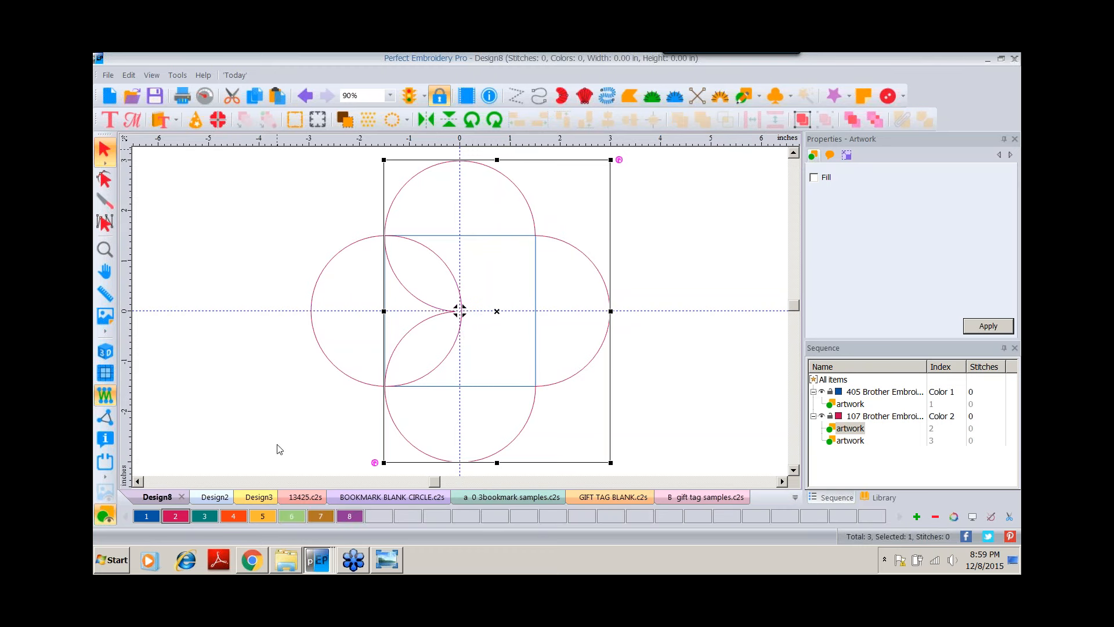
{"action": "left_click", "coordinate": [316, 347], "text": "shift"}
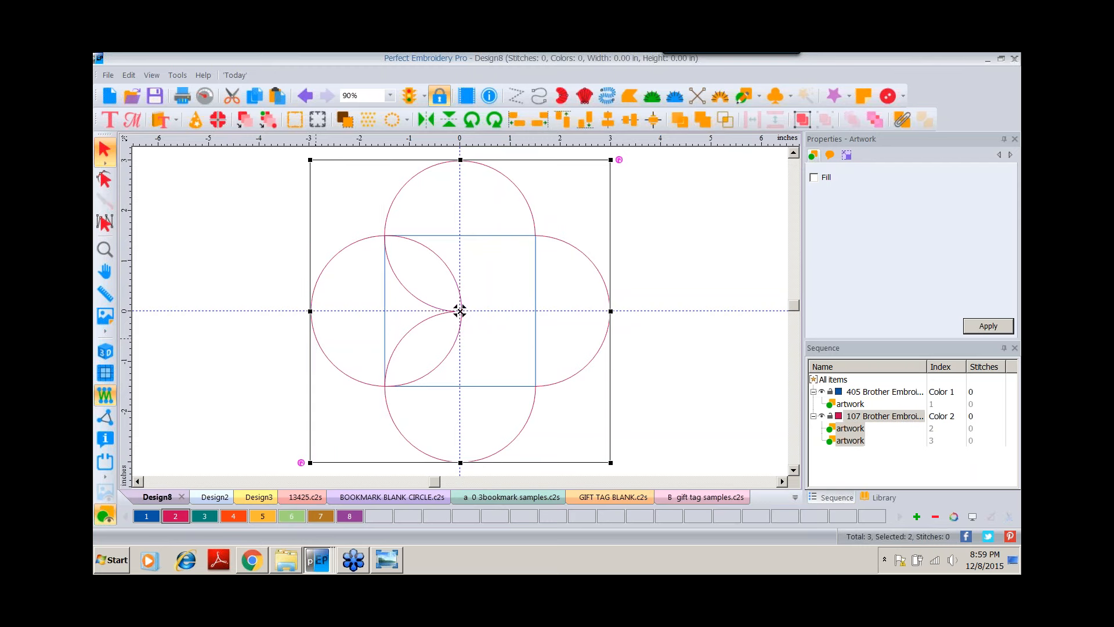
{"action": "left_click", "coordinate": [704, 119]}
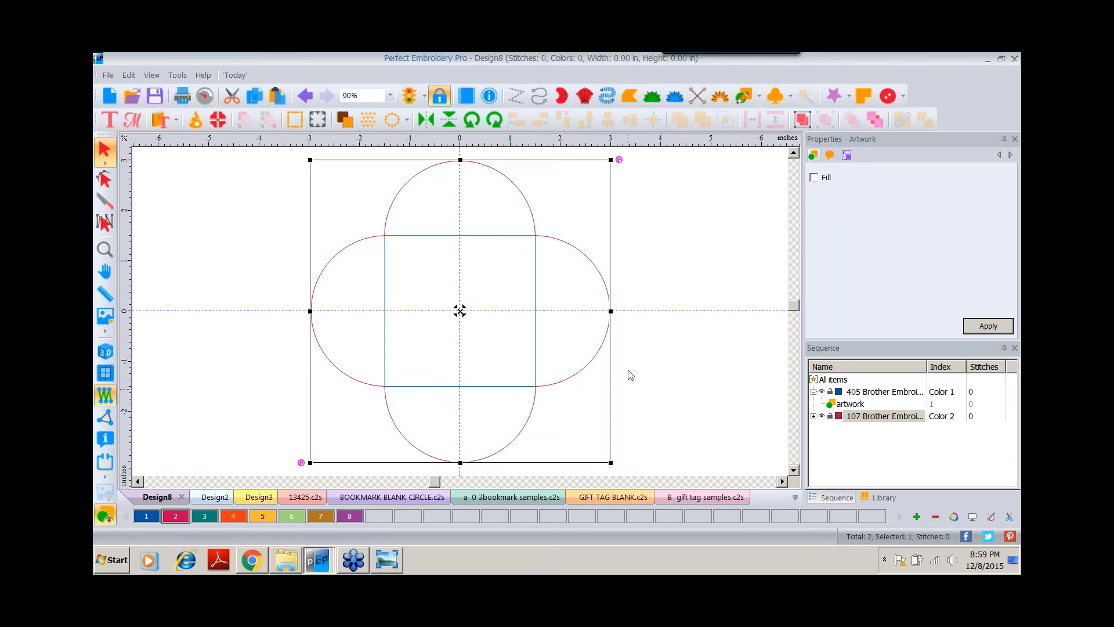
Duplicate the square and assign the copy to thread color 4.
{"action": "left_click", "coordinate": [479, 236]}
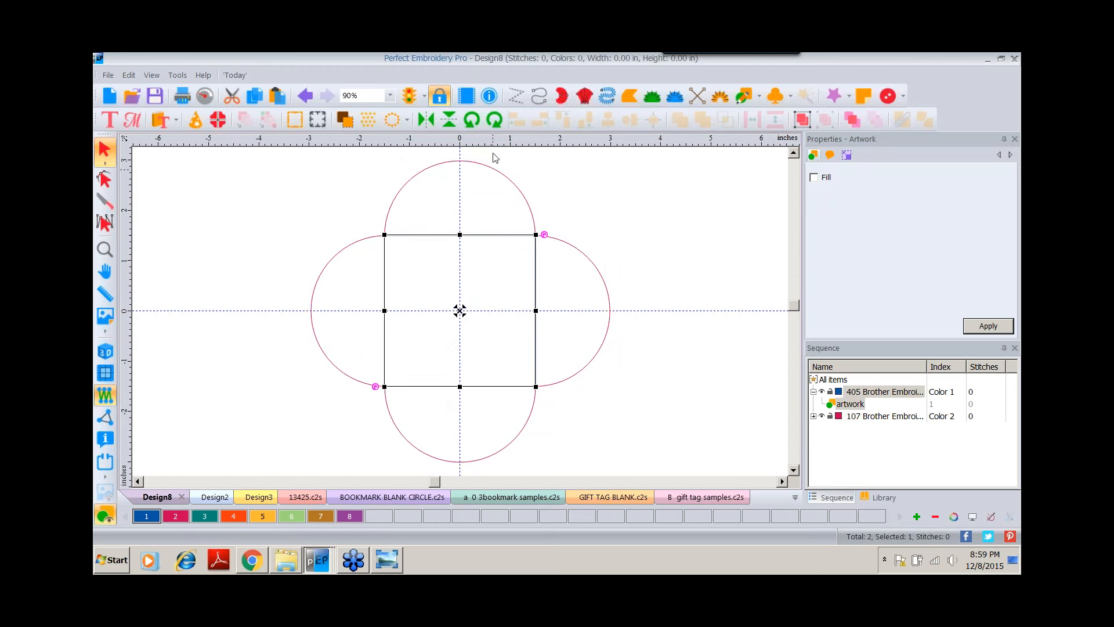
{"action": "left_click", "coordinate": [254, 97]}
{"action": "left_click", "coordinate": [276, 95]}
{"action": "left_click", "coordinate": [233, 516]}
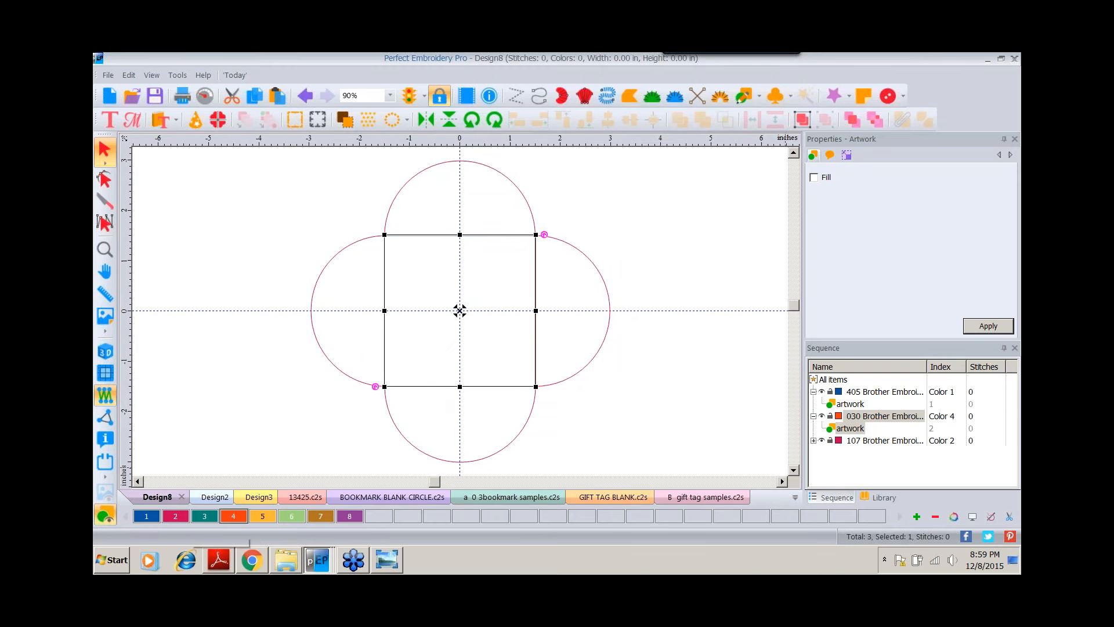
Resize the duplicated square to 2.75 inches wide and high.
{"action": "left_click", "coordinate": [845, 156]}
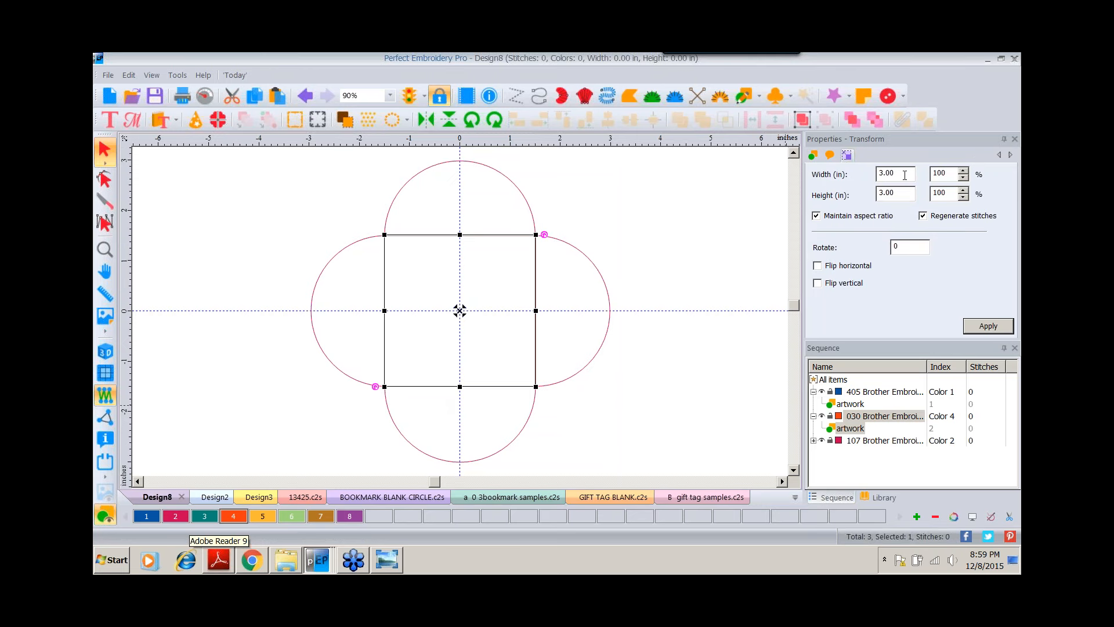
{"action": "double_click", "coordinate": [904, 174]}
{"action": "type", "text": "2.75"}
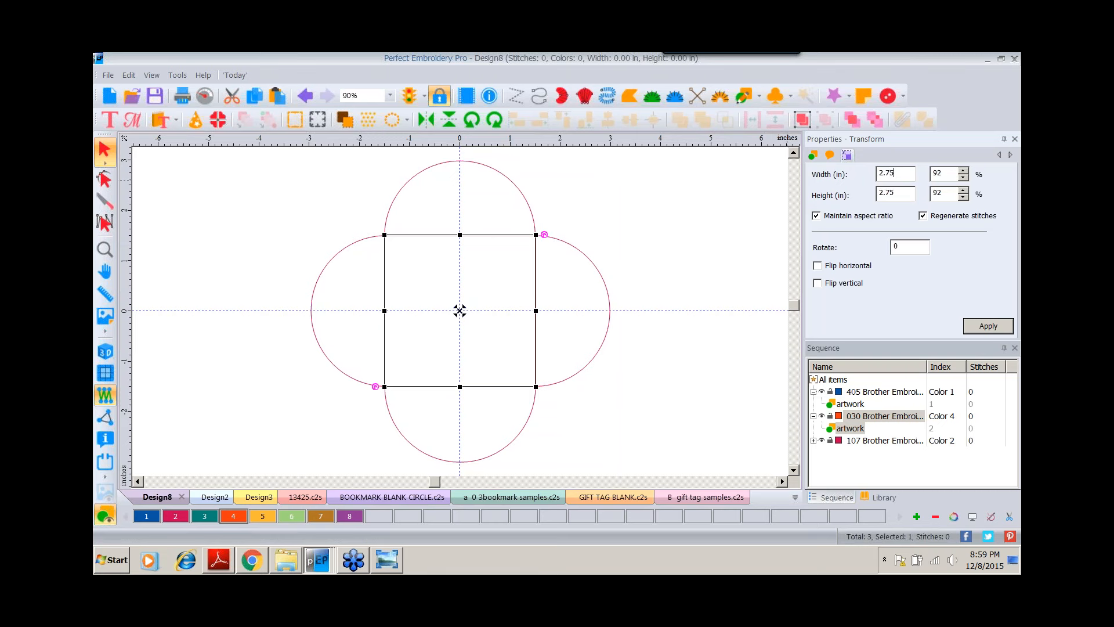
{"action": "left_click", "coordinate": [979, 328]}
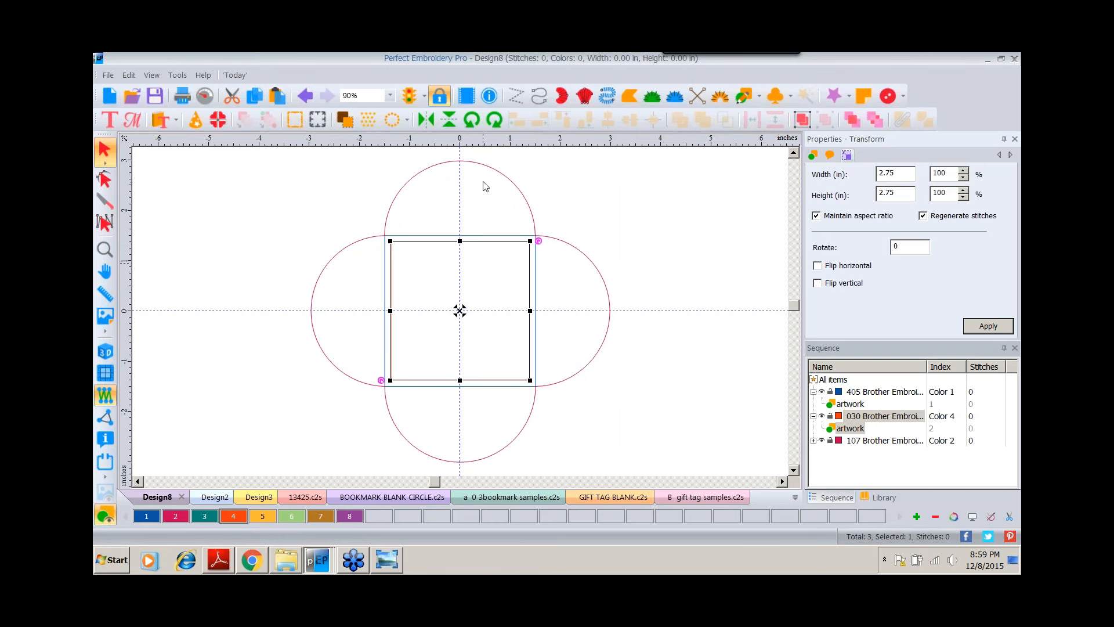
Select all objects and convert them to run stitches.
{"action": "left_click", "coordinate": [836, 380]}
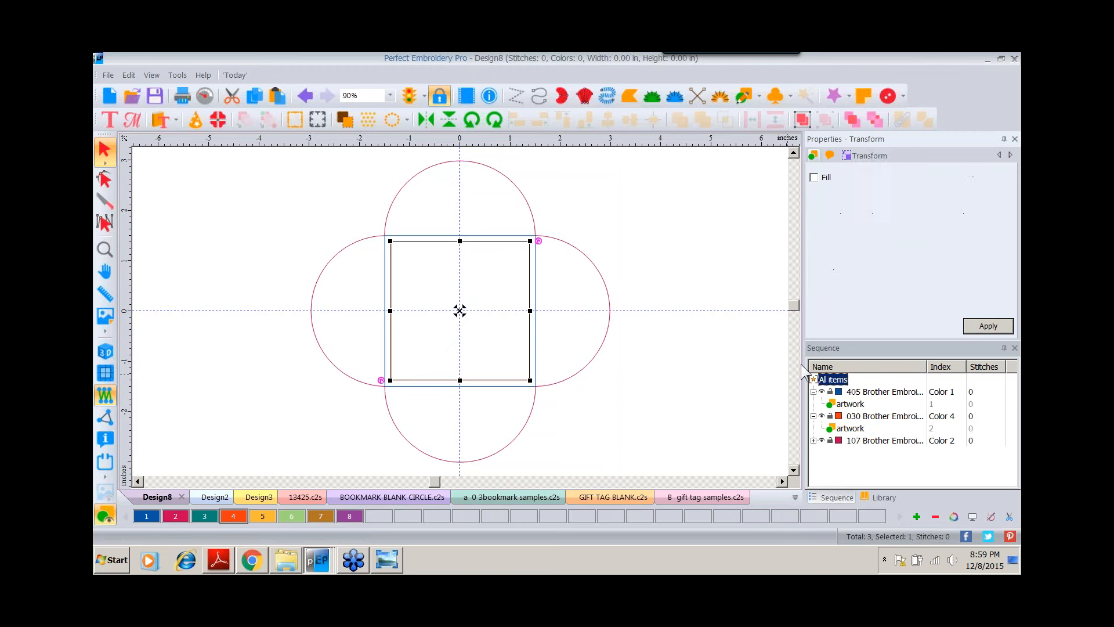
{"action": "right_click", "coordinate": [406, 187]}
{"action": "mouse_move", "coordinate": [450, 300]}
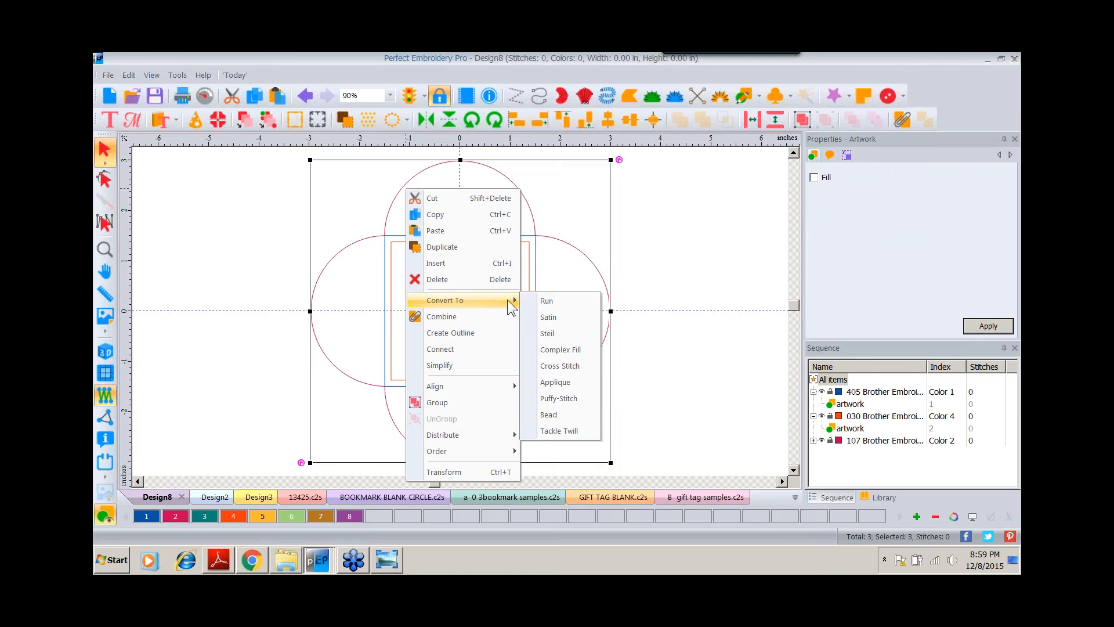
{"action": "left_click", "coordinate": [545, 300]}
{"action": "left_click", "coordinate": [647, 257]}
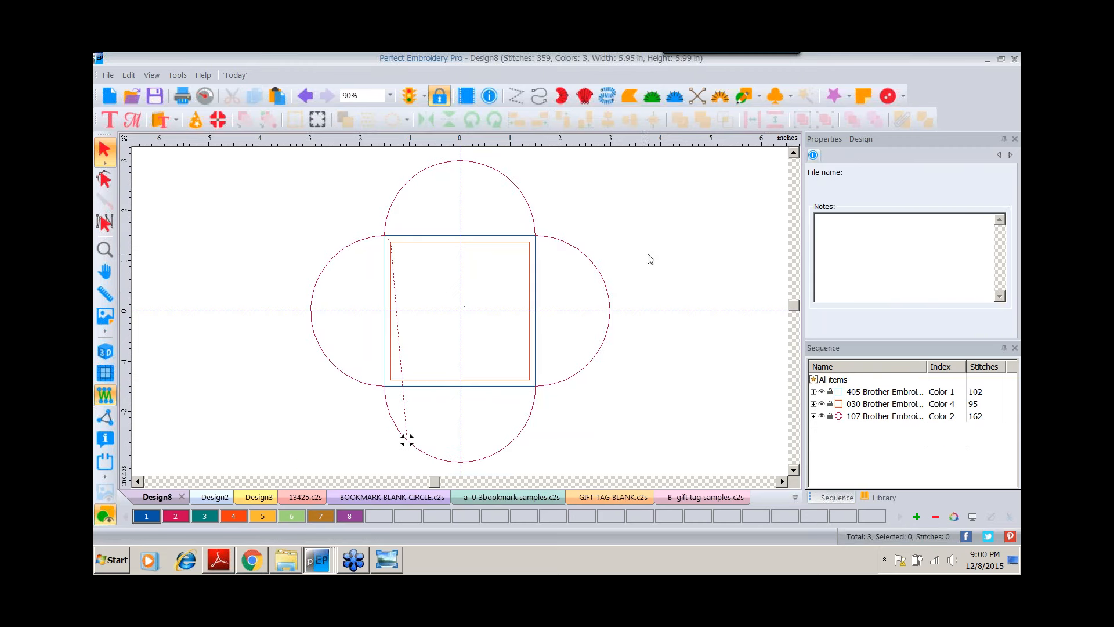
Set the scalloped outline's run type to Bean with 3 repeats.
{"action": "left_click", "coordinate": [554, 242]}
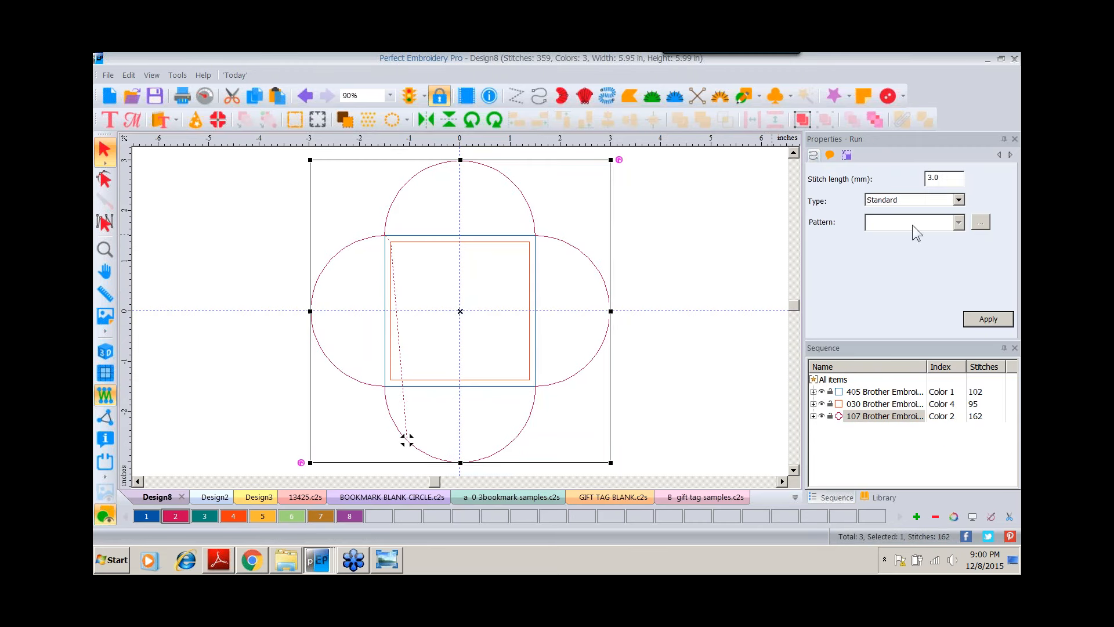
{"action": "left_click", "coordinate": [943, 204]}
{"action": "left_click", "coordinate": [887, 228]}
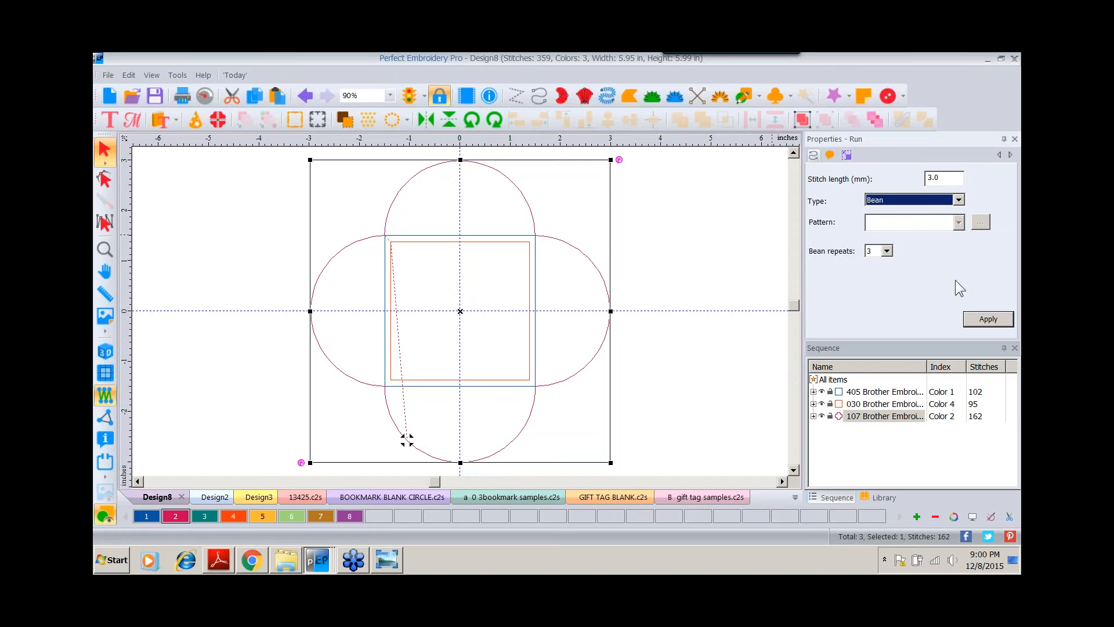
{"action": "left_click", "coordinate": [982, 322]}
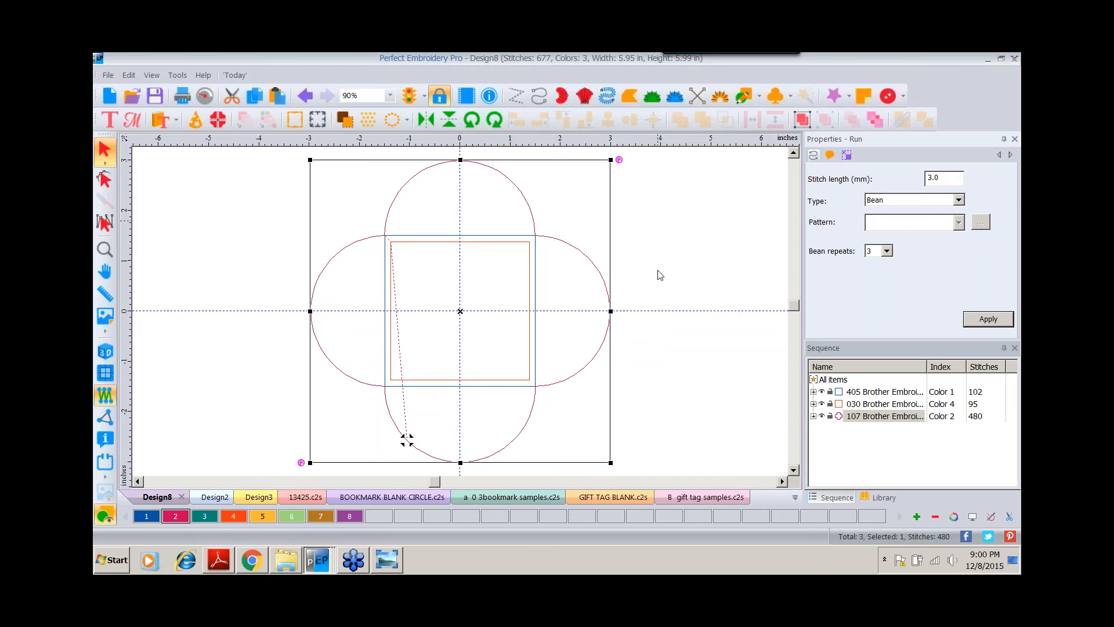
Save the design as GIFT BOX BLANK.
{"action": "left_click", "coordinate": [105, 351]}
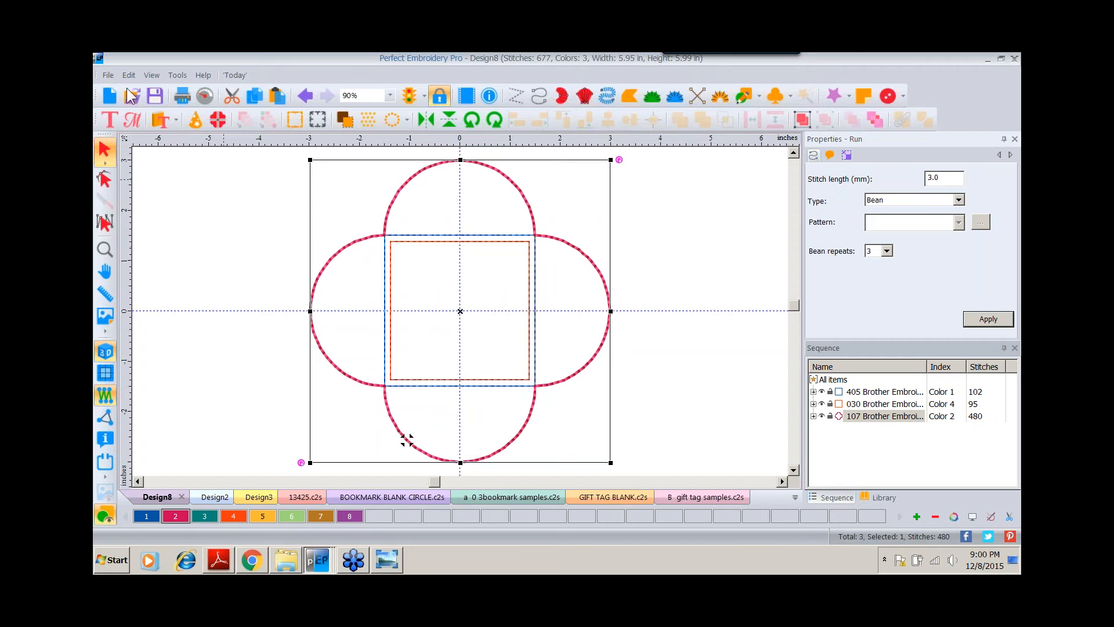
{"action": "left_click", "coordinate": [108, 77]}
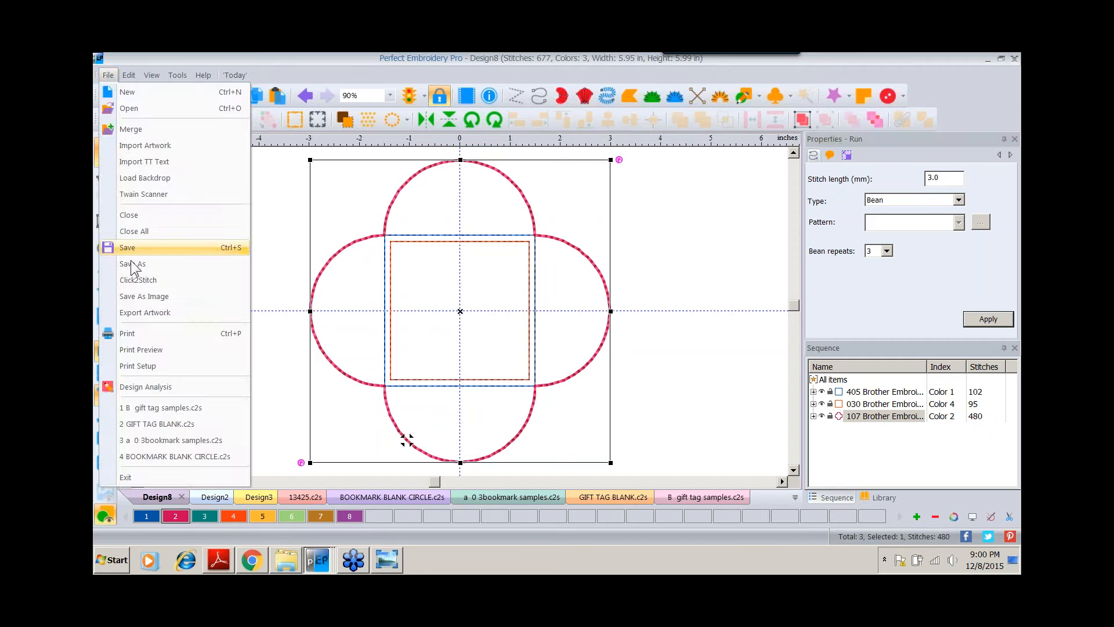
{"action": "left_click", "coordinate": [133, 261]}
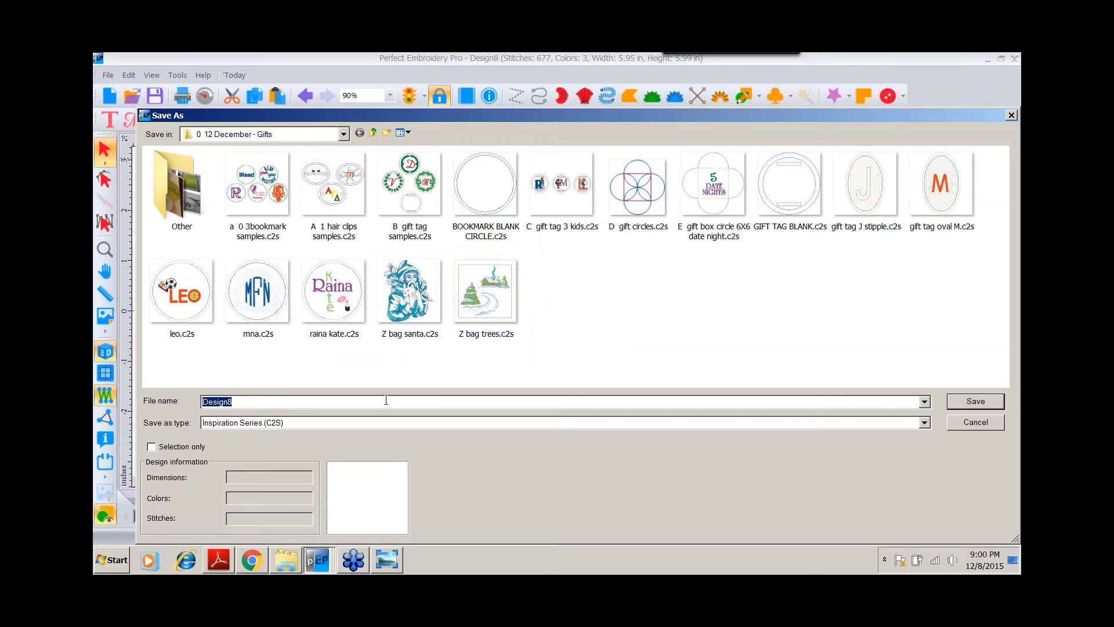
{"action": "type", "text": "GiFT "}
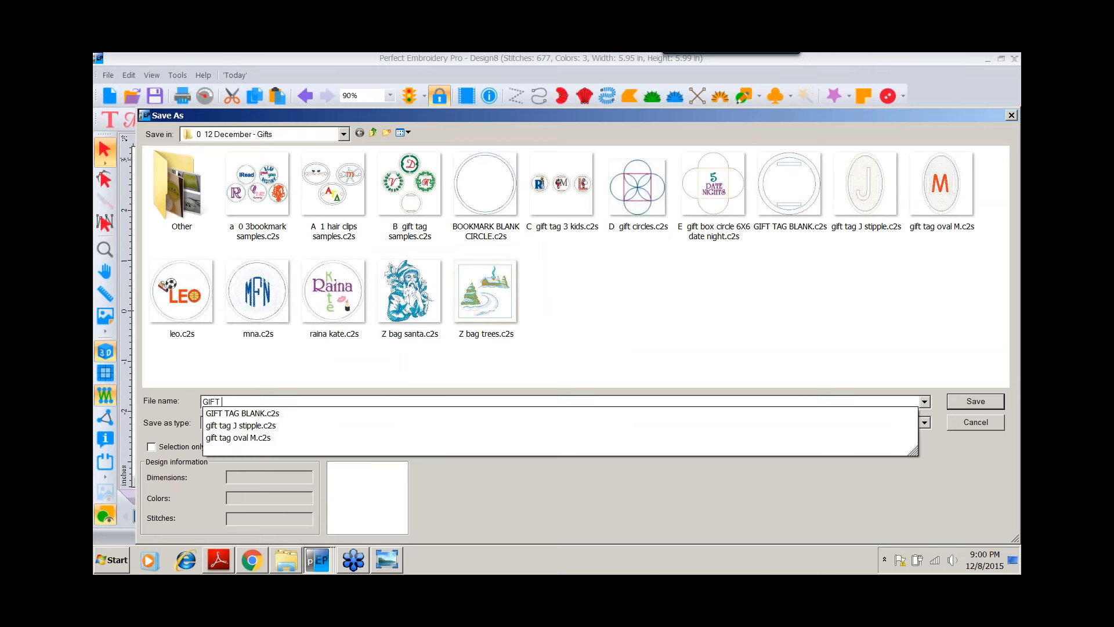
{"action": "type", "text": "BOX BLANK"}
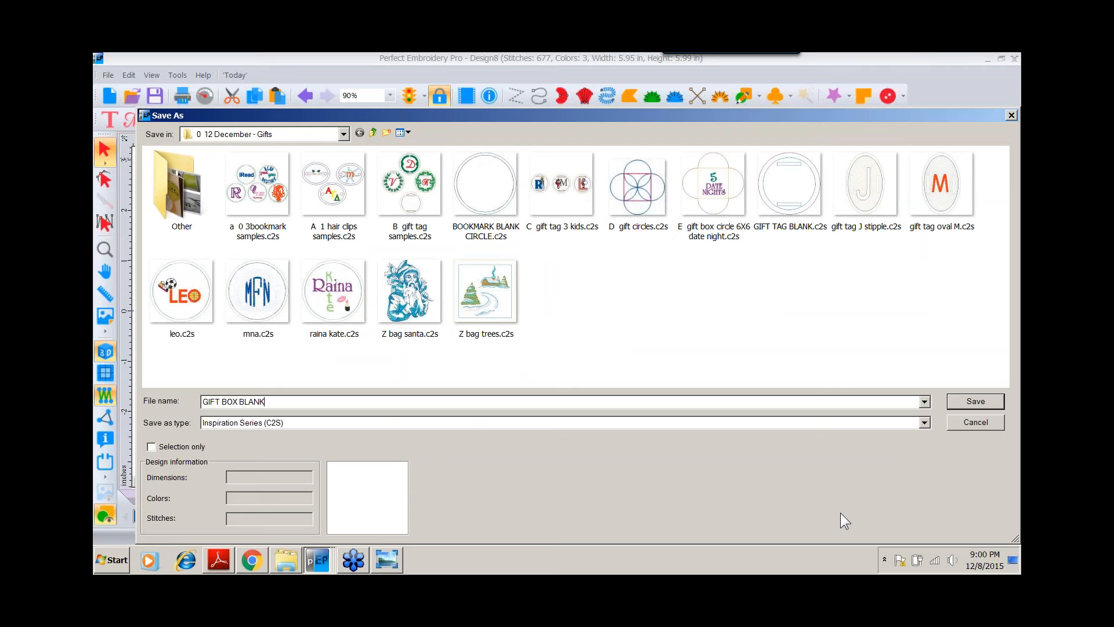
{"action": "left_click", "coordinate": [963, 401]}
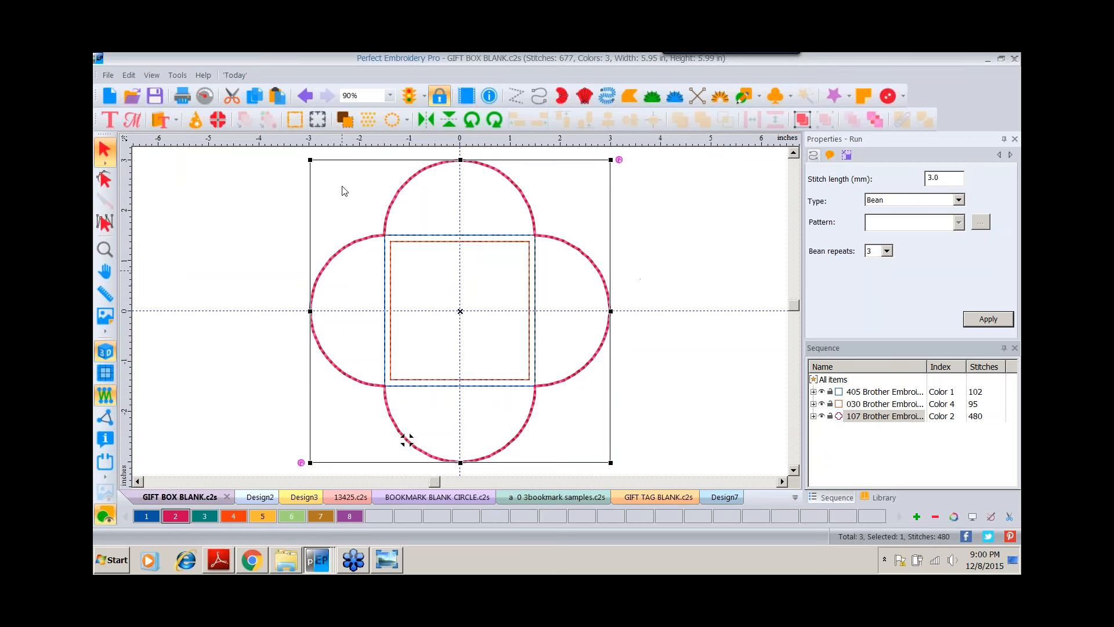
Add the lettering 10 in the Curlyq font near the top of the inner square.
{"action": "left_click", "coordinate": [213, 262]}
{"action": "left_click", "coordinate": [109, 119]}
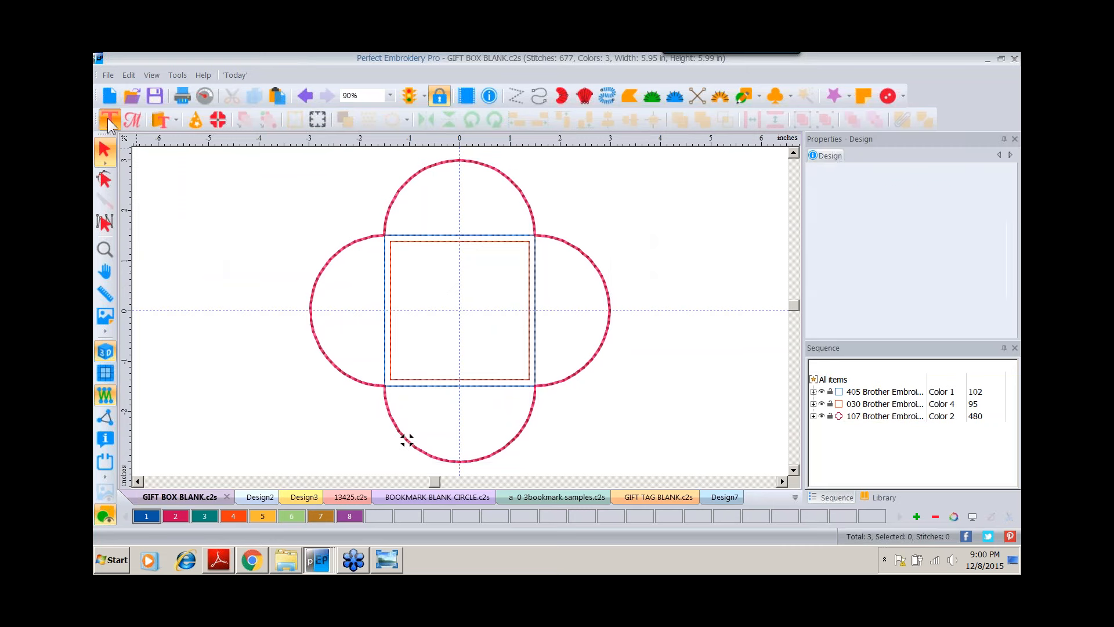
{"action": "left_click", "coordinate": [456, 290]}
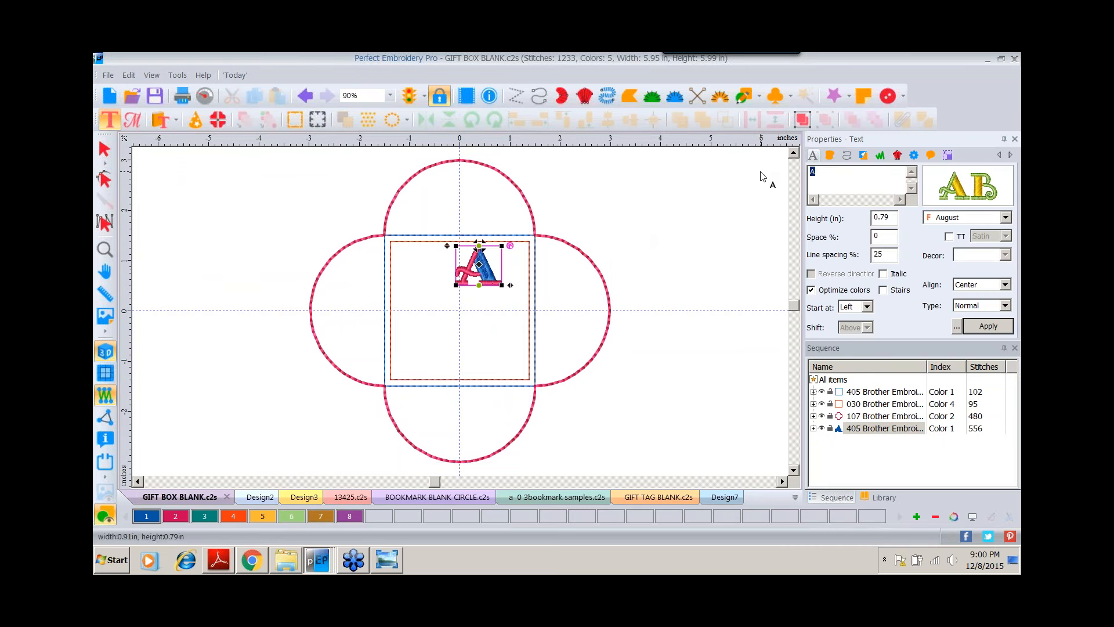
{"action": "type", "text": "10"}
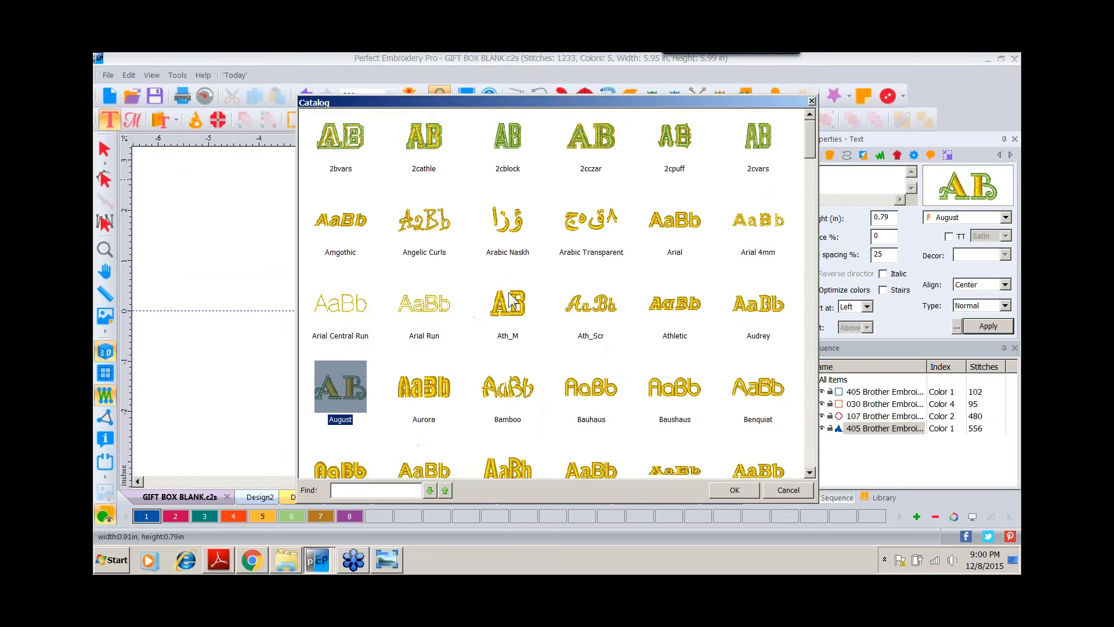
{"action": "scroll", "coordinate": [810, 147], "scroll_direction": "down", "scroll_amount": 6}
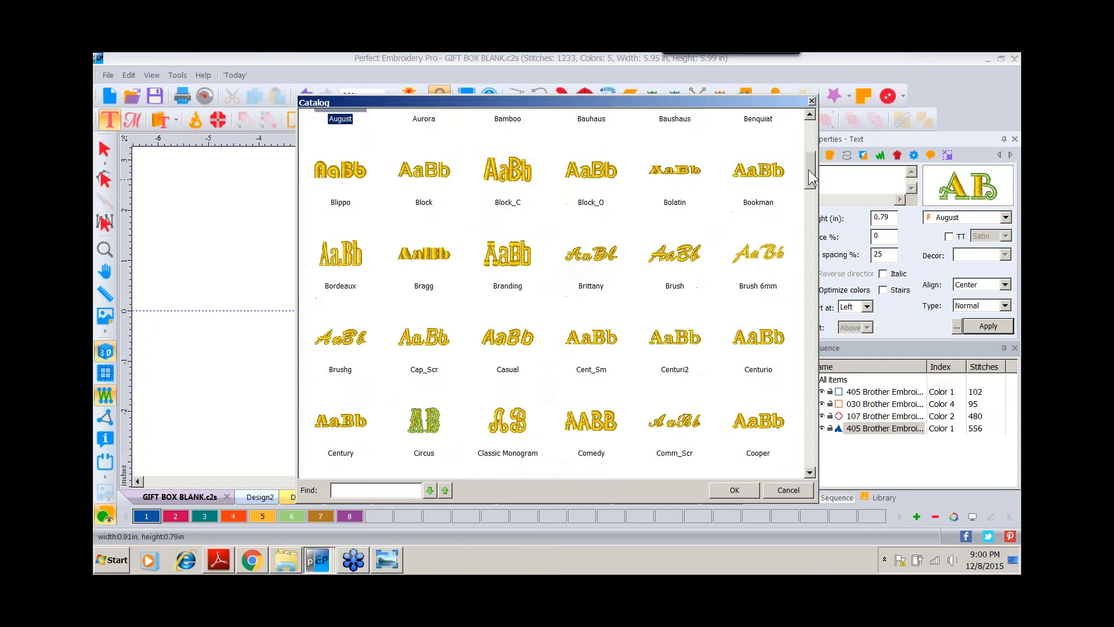
{"action": "double_click", "coordinate": [502, 427]}
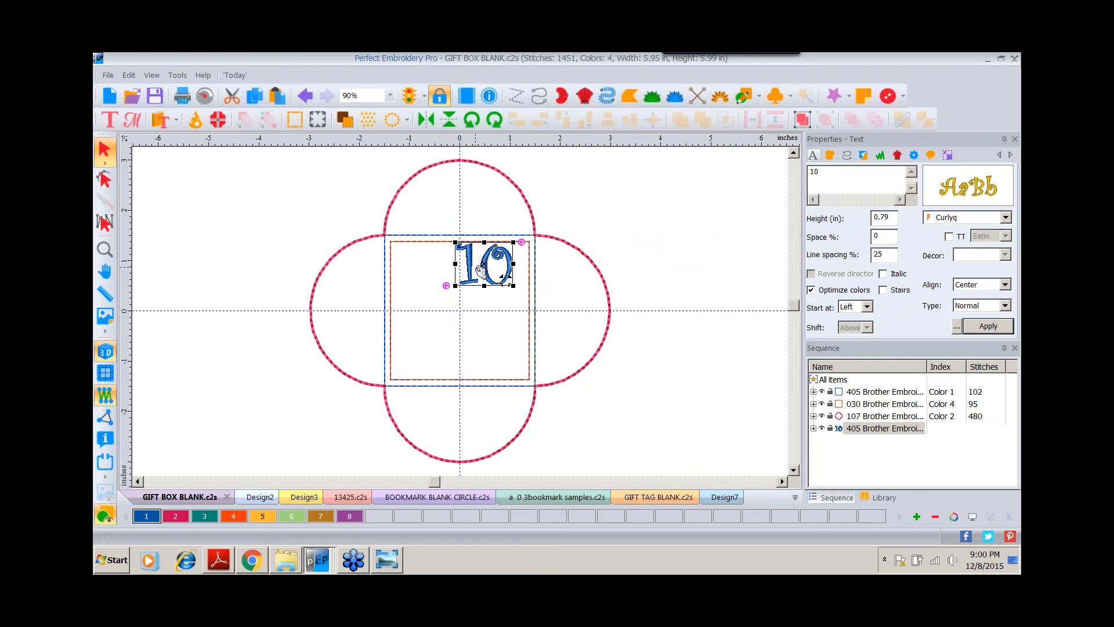
{"action": "left_click_drag", "start_coordinate": [473, 269], "coordinate": [453, 275]}
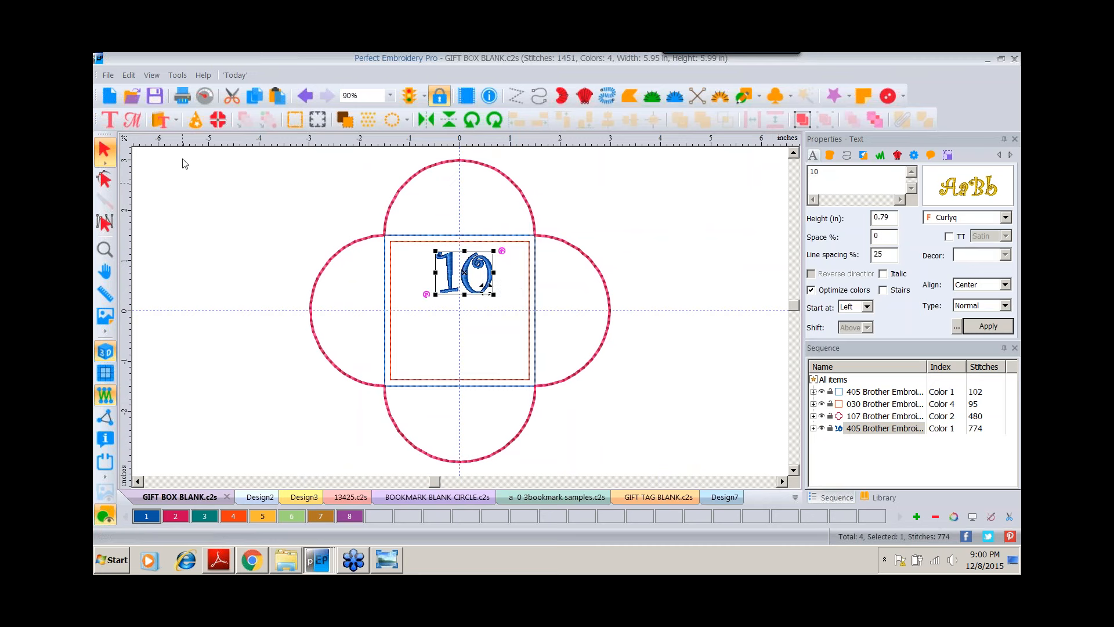
Add two-line lettering WASH DISHES beside the box outline and pick a different font for it from the catalog.
{"action": "left_click", "coordinate": [109, 120]}
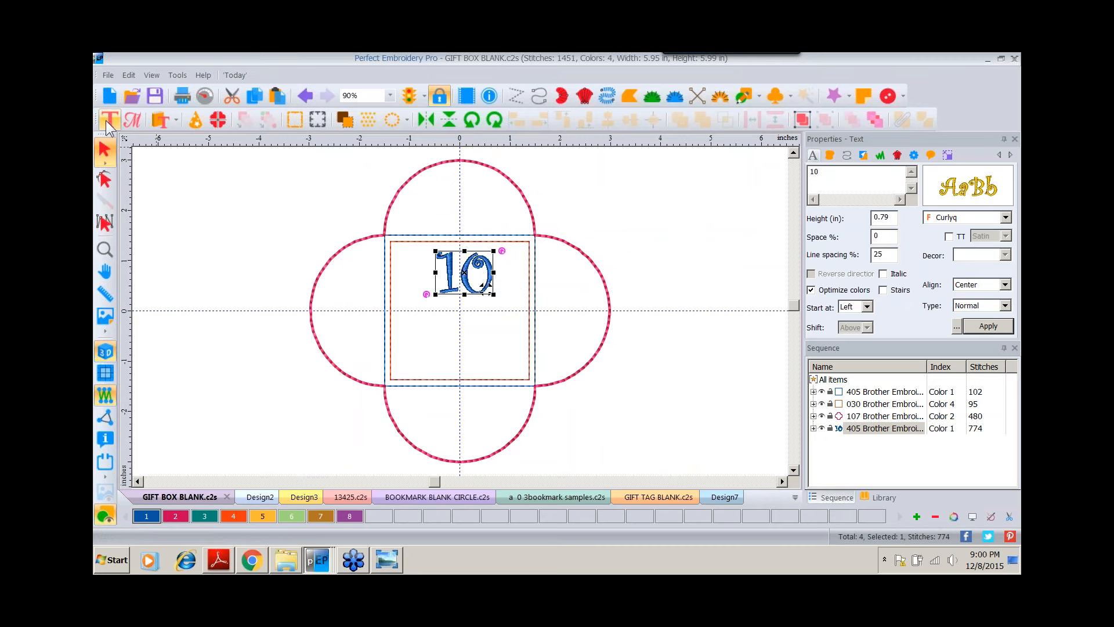
{"action": "left_click", "coordinate": [480, 343]}
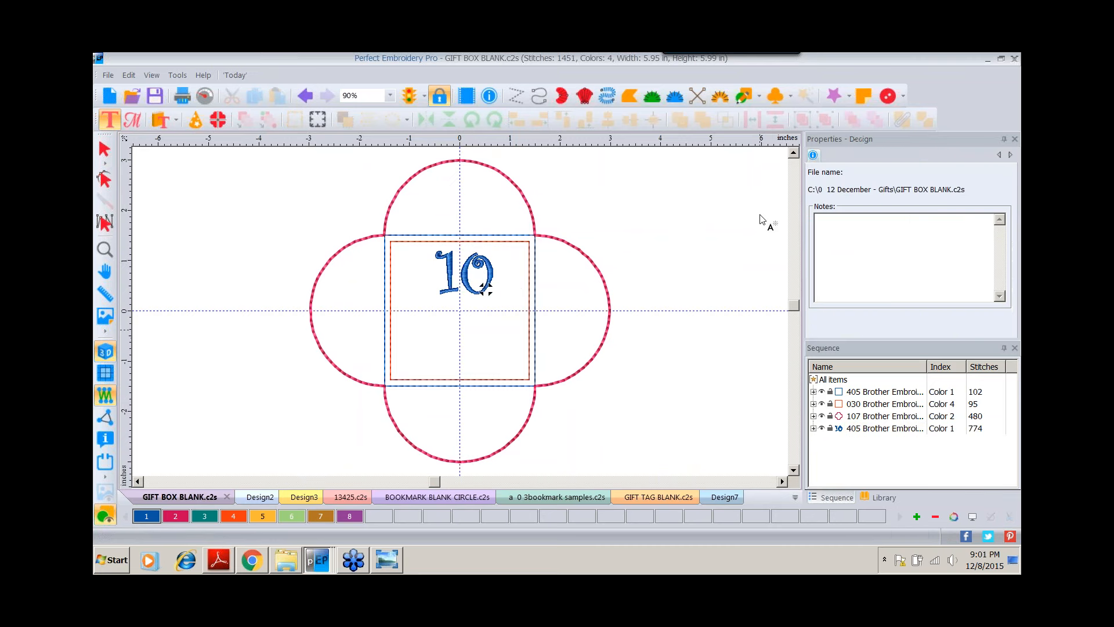
{"action": "left_click", "coordinate": [708, 281]}
{"action": "type", "text": "A"}
{"action": "left_click_drag", "start_coordinate": [821, 171], "coordinate": [778, 175]}
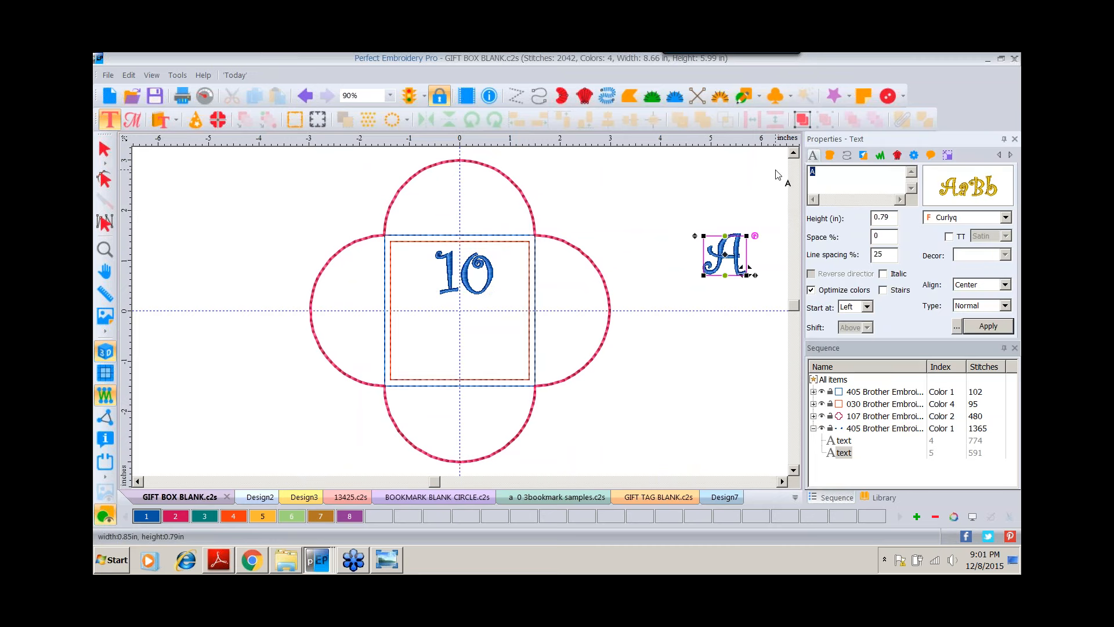
{"action": "type", "text": "WASH "}
{"action": "type", "text": "DISHES"}
{"action": "left_click", "coordinate": [988, 326]}
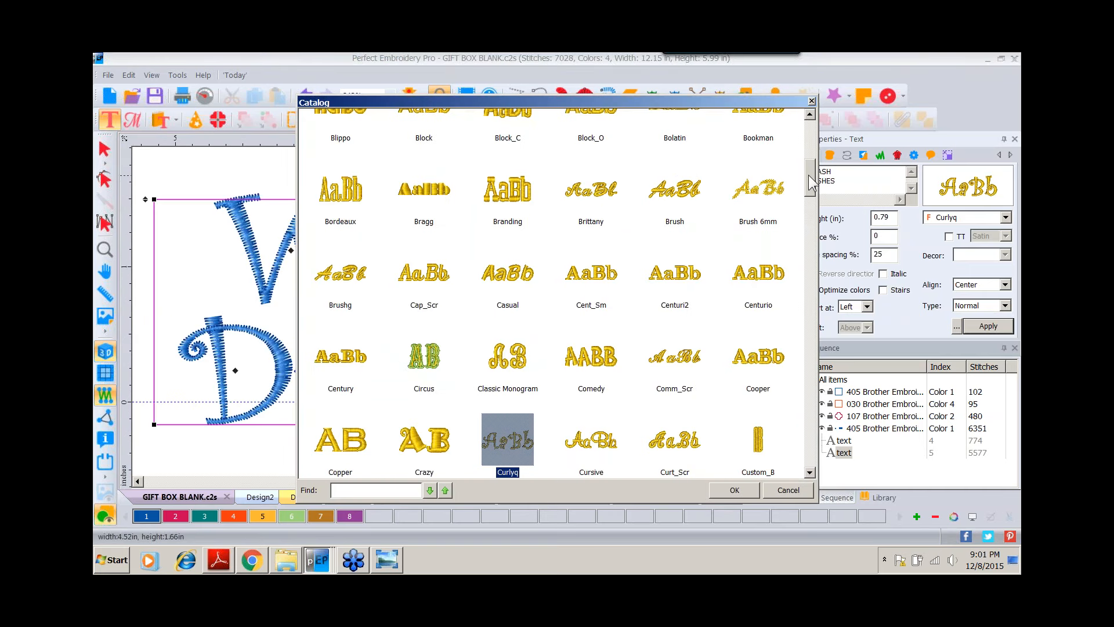
{"action": "left_click_drag", "start_coordinate": [808, 175], "coordinate": [809, 156]}
{"action": "left_click", "coordinate": [591, 191]}
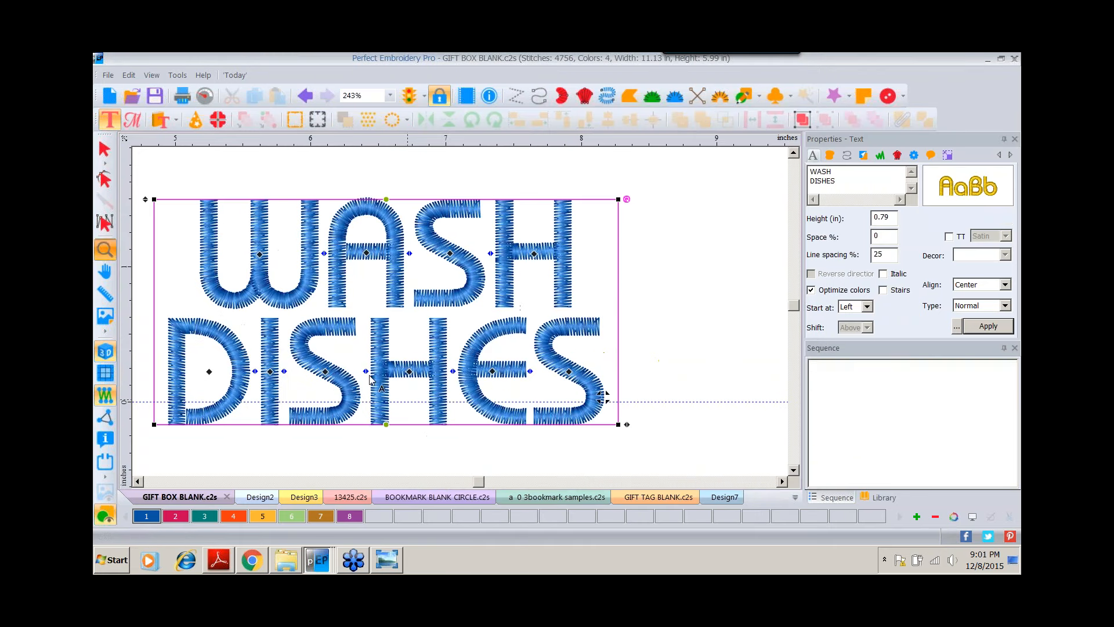
Change the WASH DISHES lettering's thread colour to purple color 8.
{"action": "double_click", "coordinate": [104, 249]}
{"action": "left_click", "coordinate": [348, 515]}
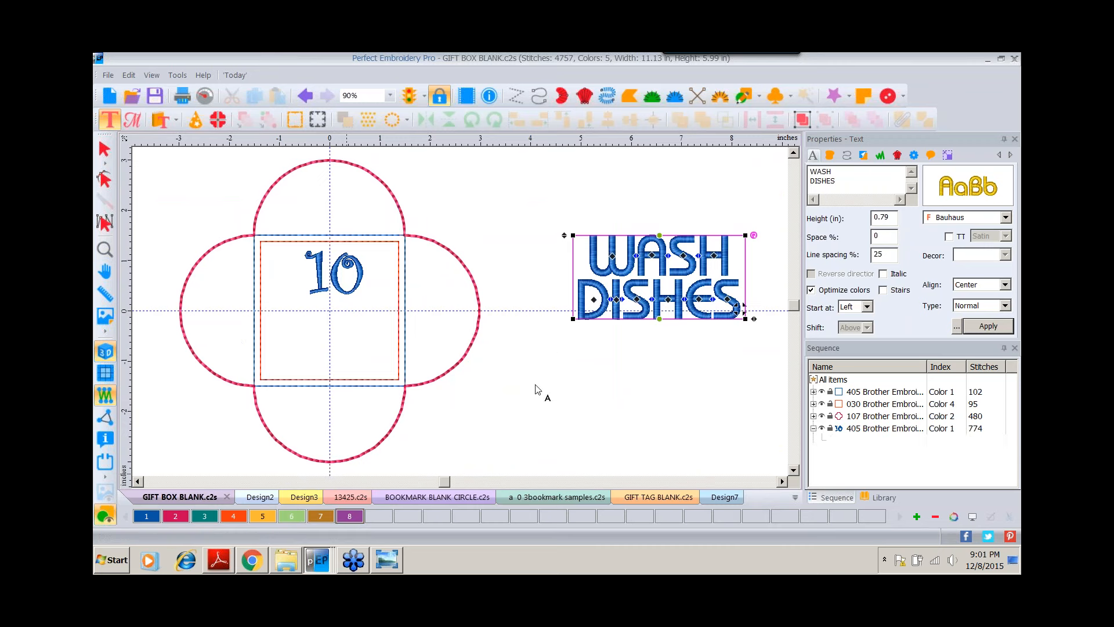
{"action": "left_click", "coordinate": [105, 150]}
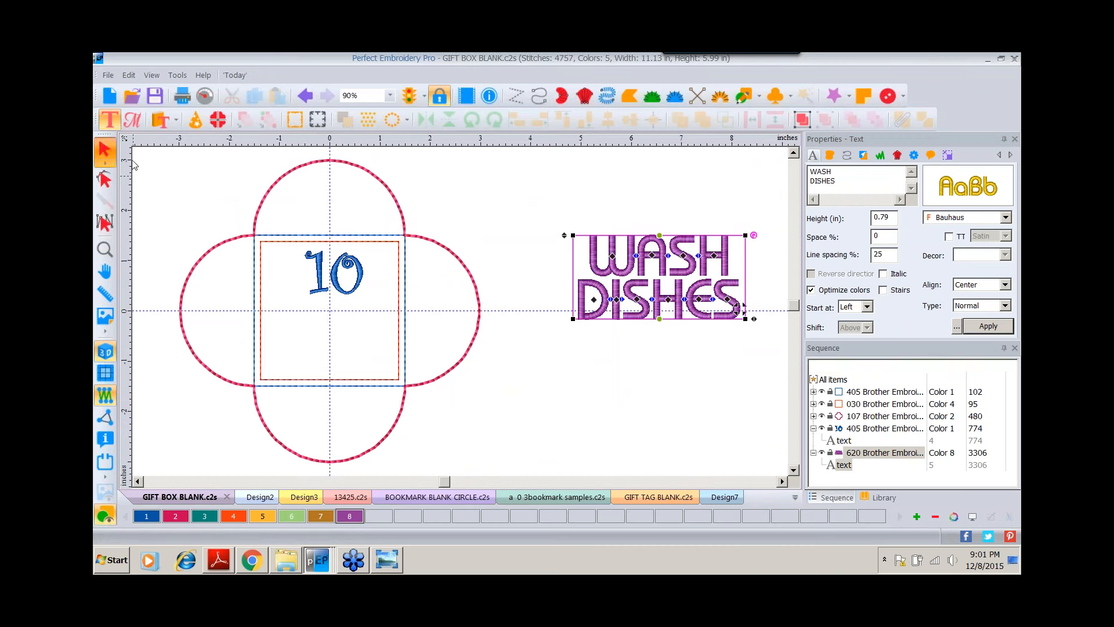
Move the WASH DISHES lettering into the inner square below the 10 and scale it down to fit.
{"action": "left_click_drag", "start_coordinate": [627, 268], "coordinate": [315, 323]}
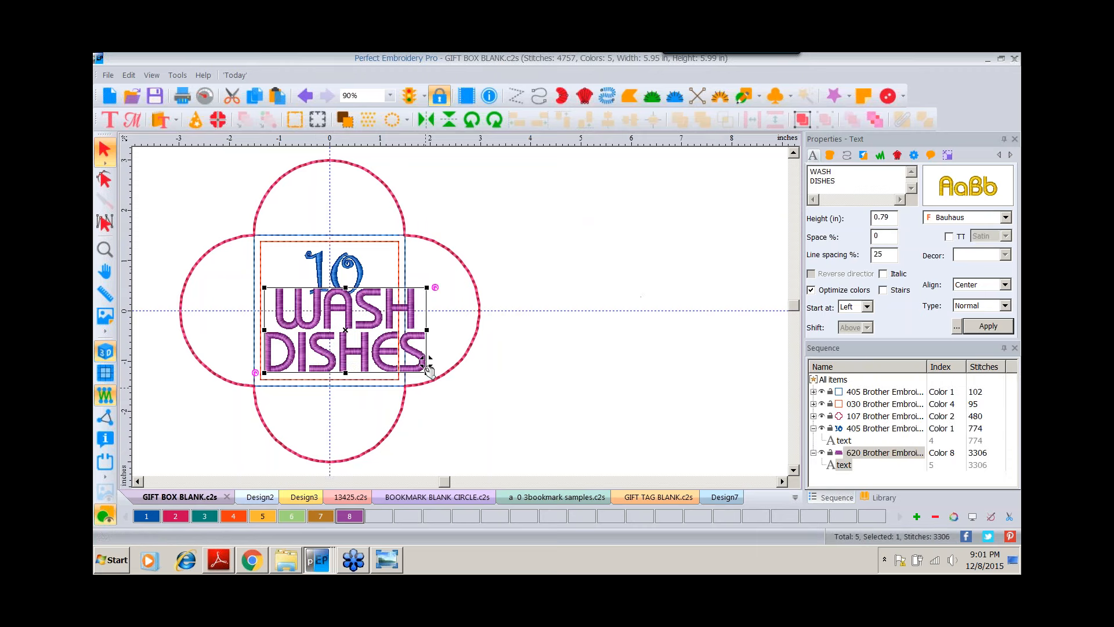
{"action": "left_click_drag", "start_coordinate": [427, 372], "coordinate": [332, 349]}
{"action": "left_click_drag", "start_coordinate": [319, 289], "coordinate": [317, 297]}
{"action": "left_click", "coordinate": [594, 239]}
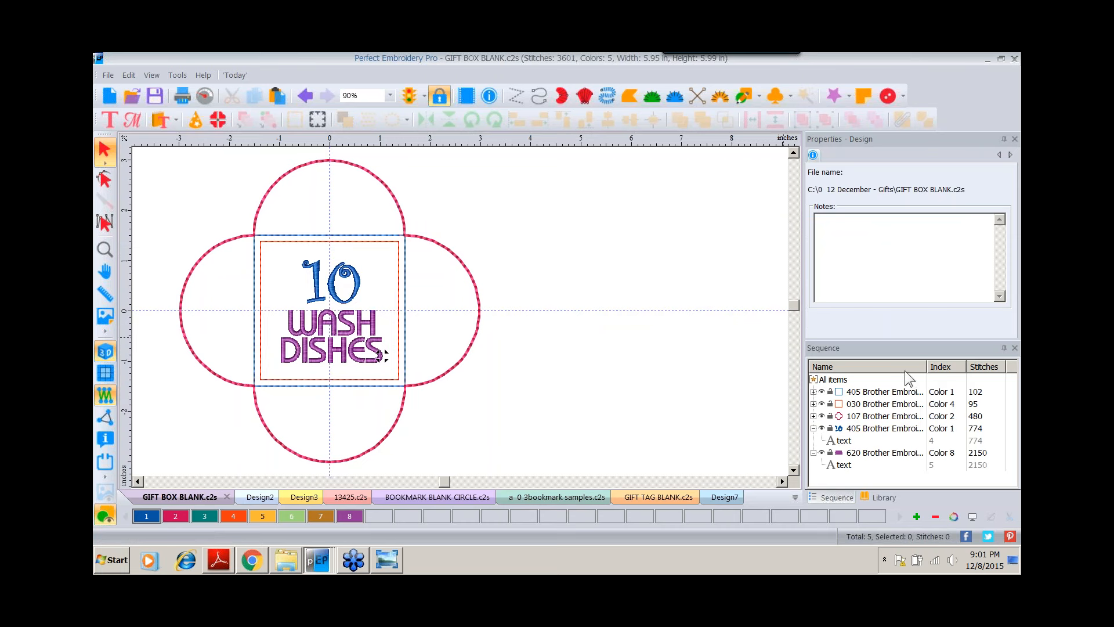
Reorder the stitch sequence so the scalloped outline and the inner square outline stitch last.
{"action": "left_click", "coordinate": [865, 416]}
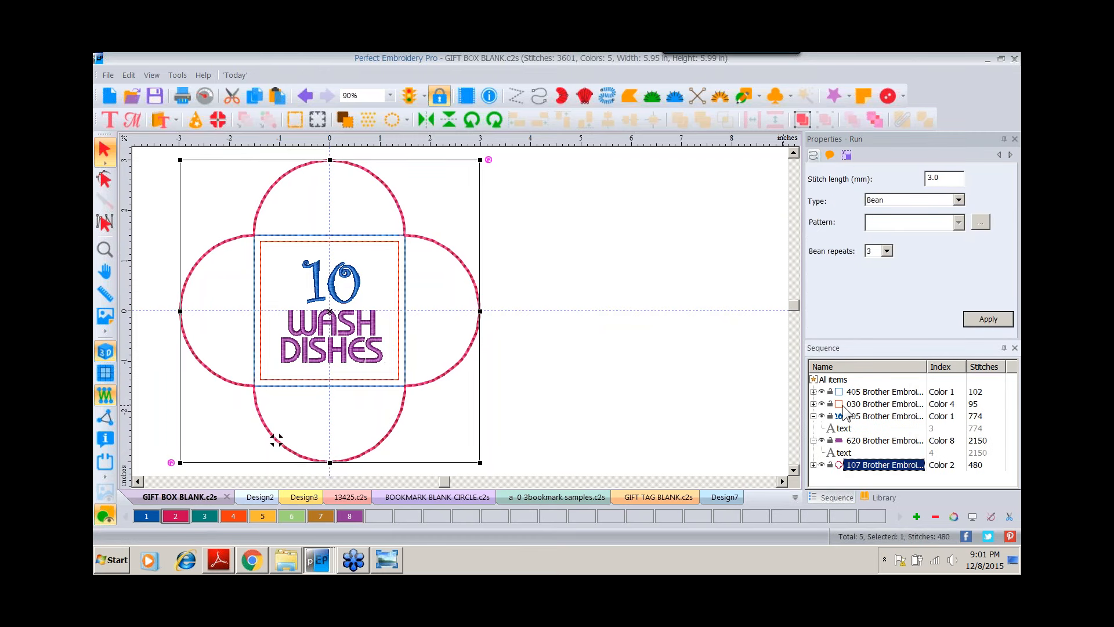
{"action": "left_click", "coordinate": [859, 405]}
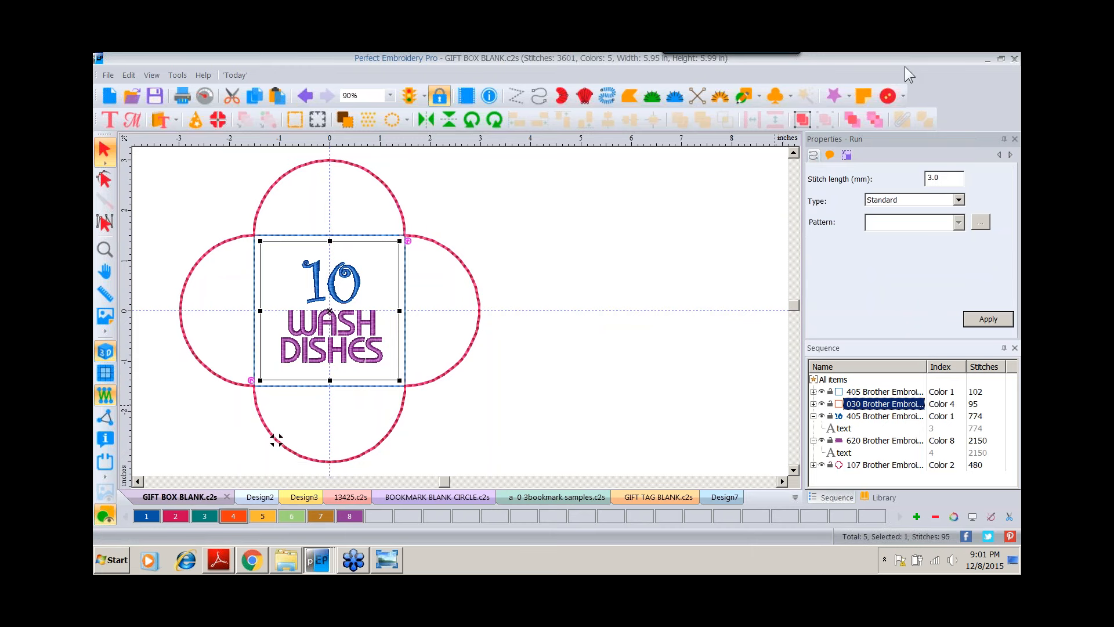
{"action": "left_click", "coordinate": [853, 121]}
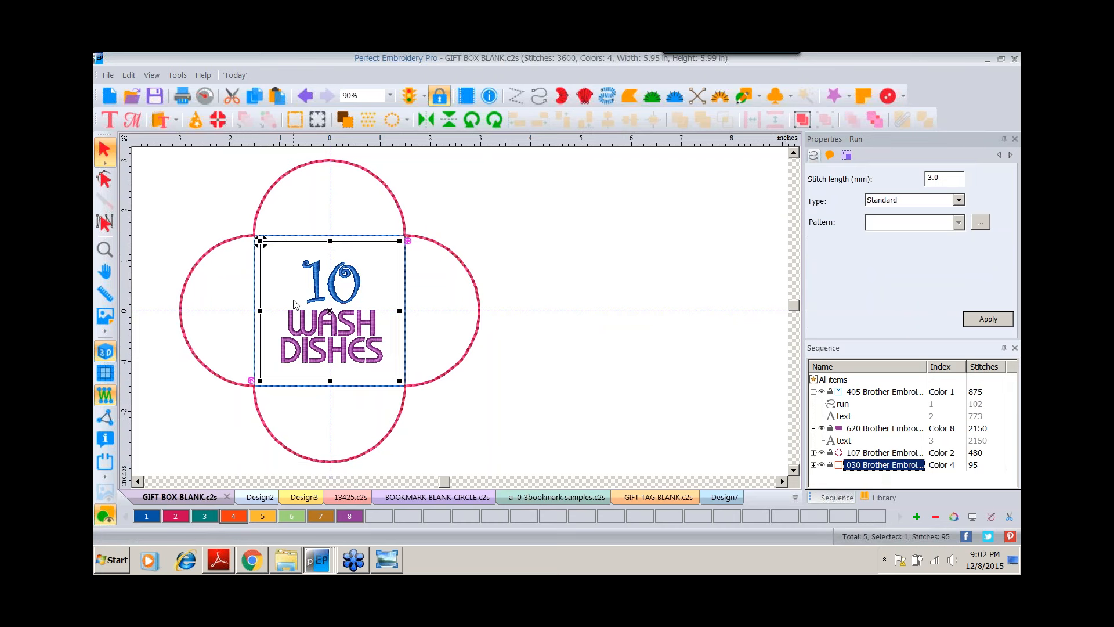
Change the 10 lettering's thread colour to color 7.
{"action": "left_click", "coordinate": [319, 270]}
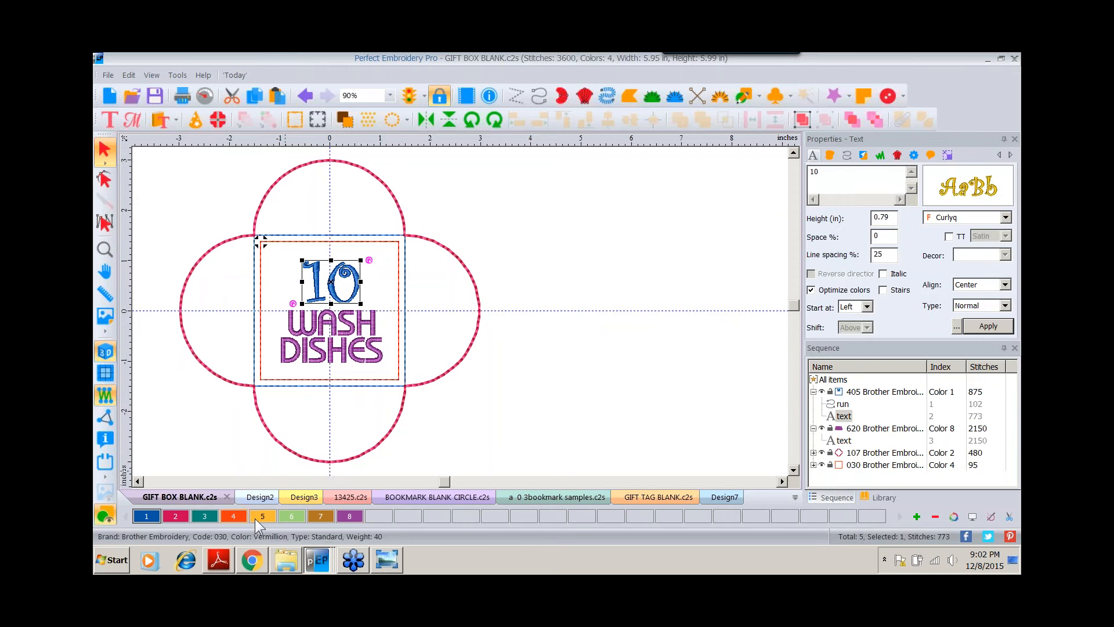
{"action": "left_click", "coordinate": [318, 516]}
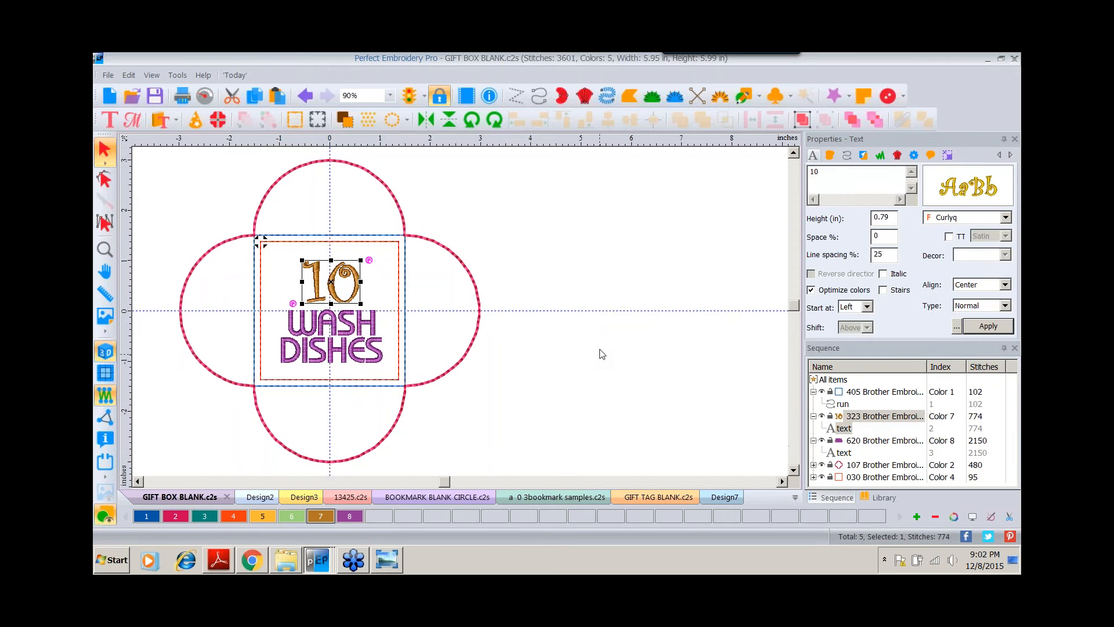
Switch to Windows Photo Viewer and browse through the gift box example, folding and gift wrap photos.
{"action": "left_click", "coordinate": [383, 559]}
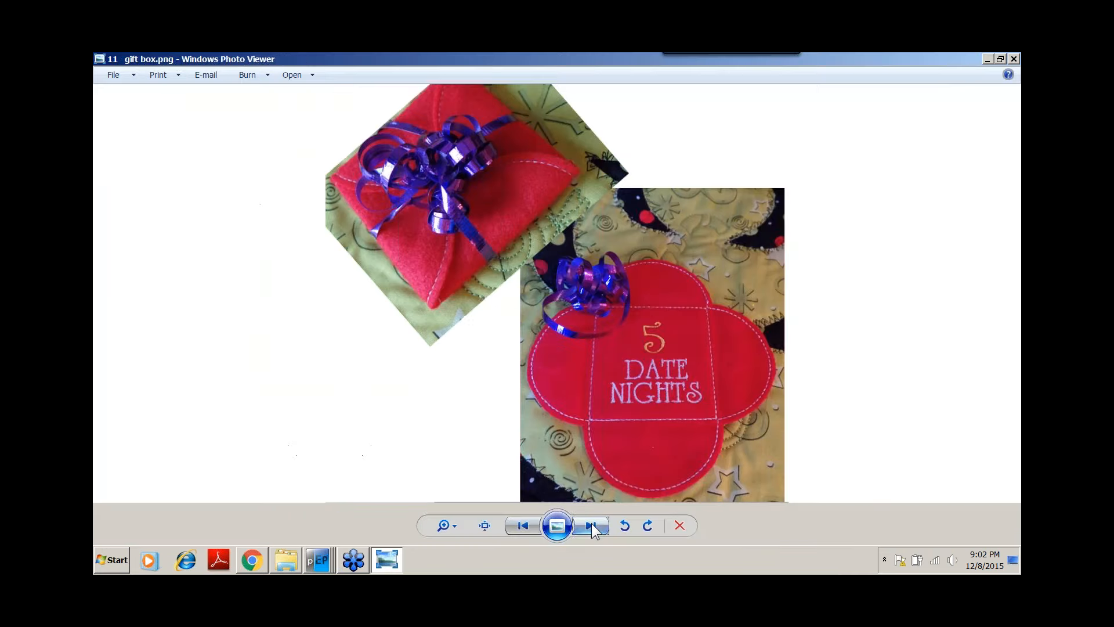
{"action": "left_click", "coordinate": [591, 526]}
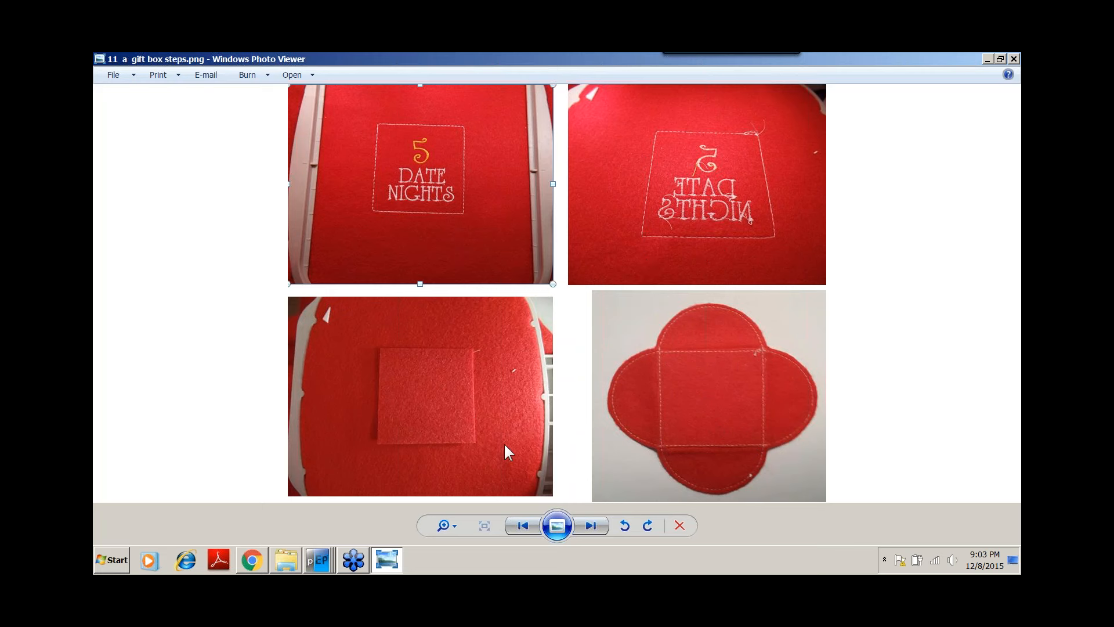
{"action": "left_click", "coordinate": [590, 526]}
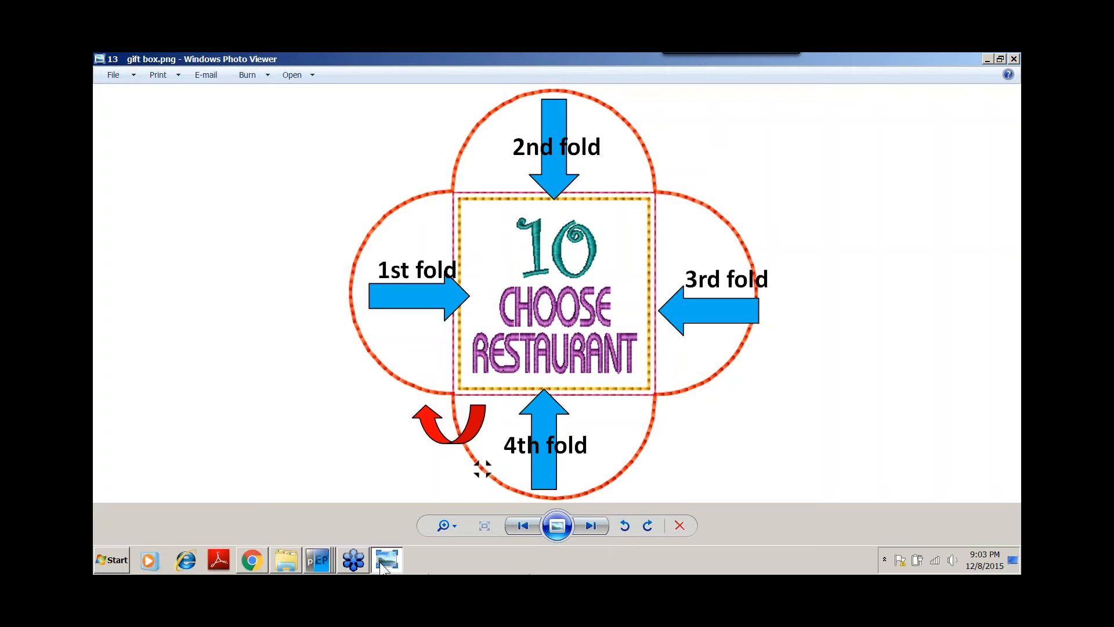
{"action": "left_click", "coordinate": [590, 526]}
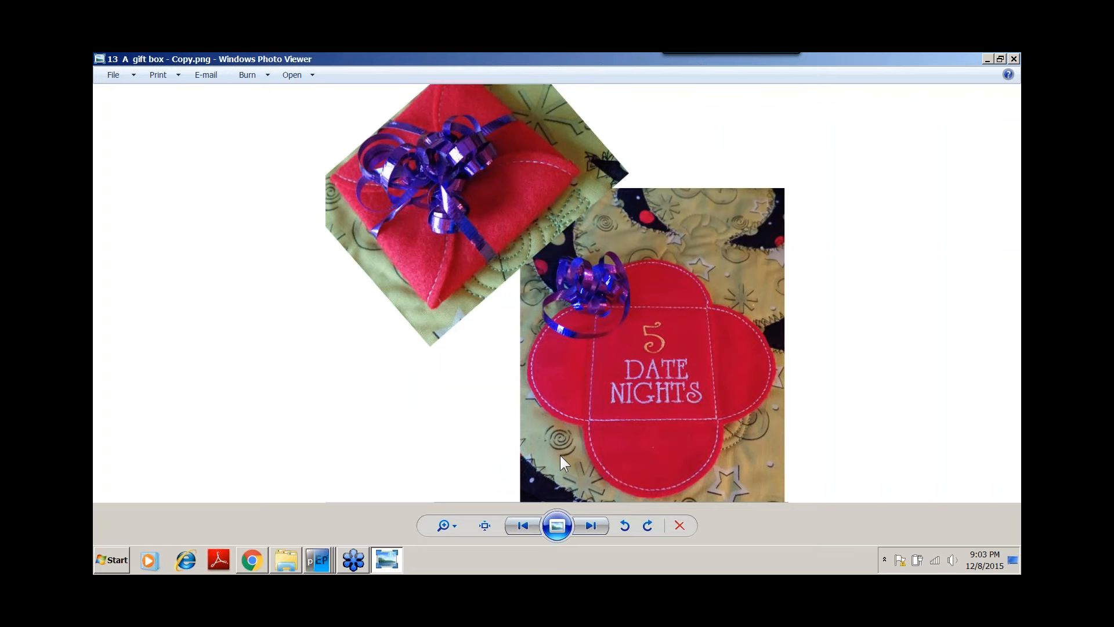
{"action": "left_click", "coordinate": [589, 521]}
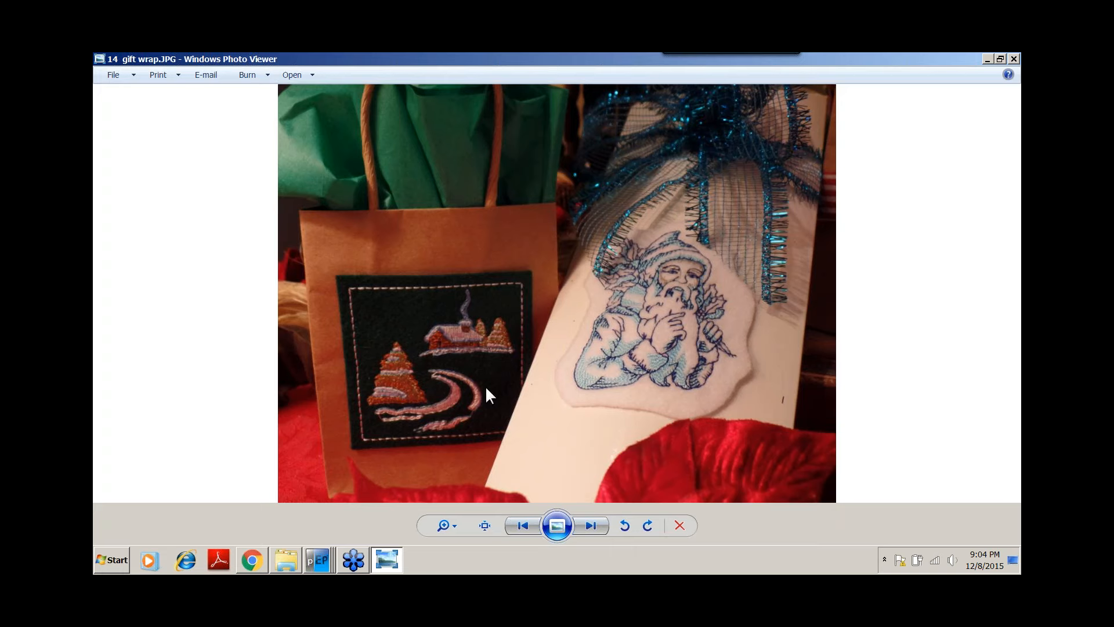
{"action": "left_click", "coordinate": [591, 525]}
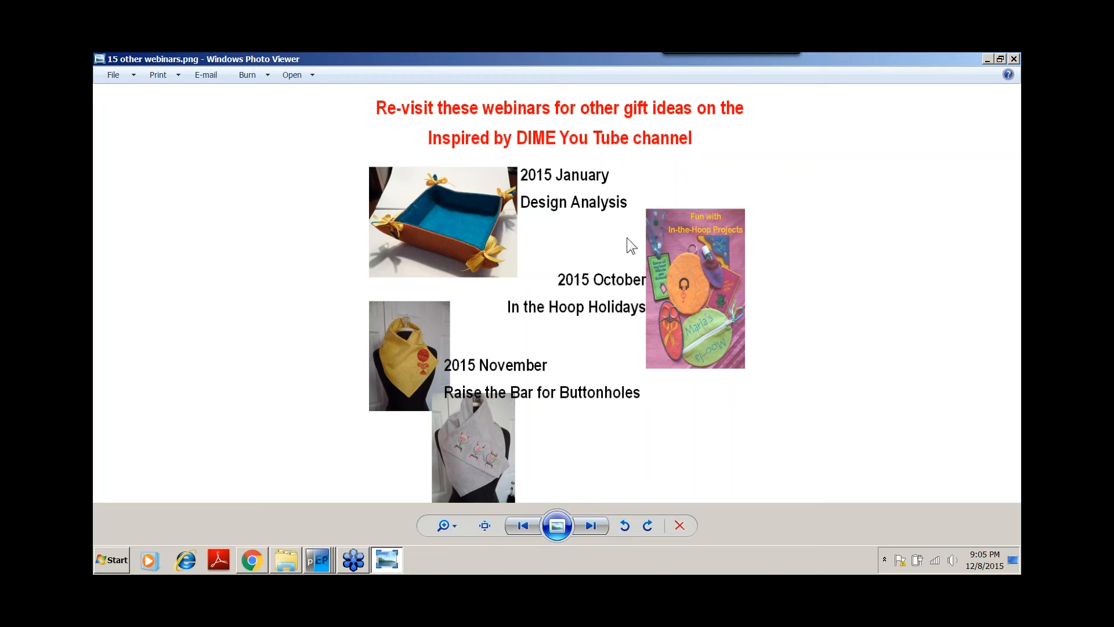
{"action": "left_click", "coordinate": [589, 525]}
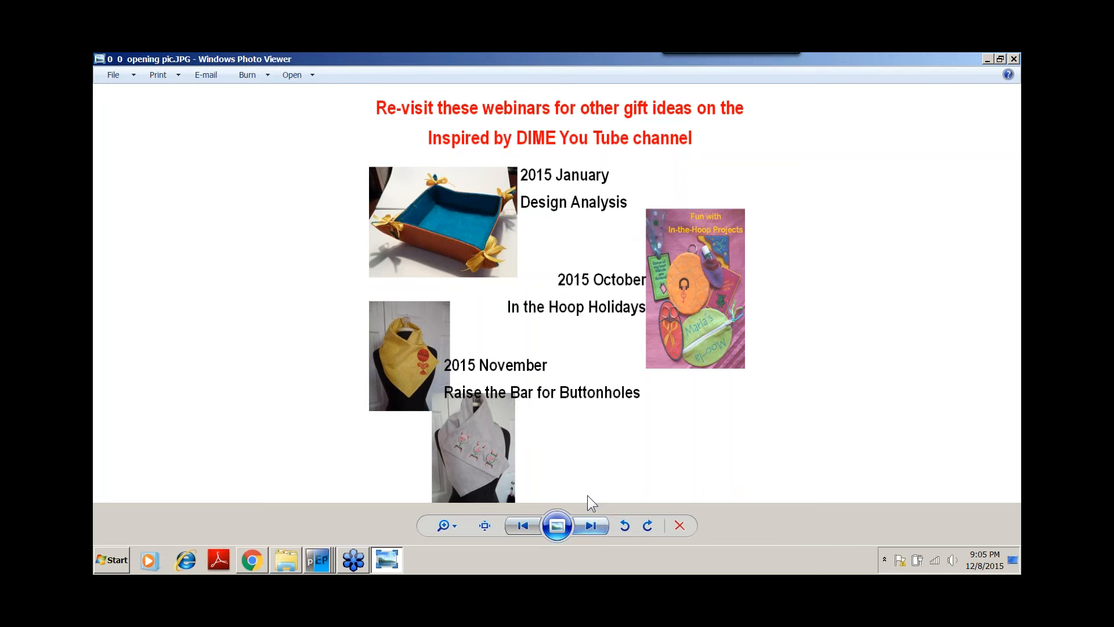